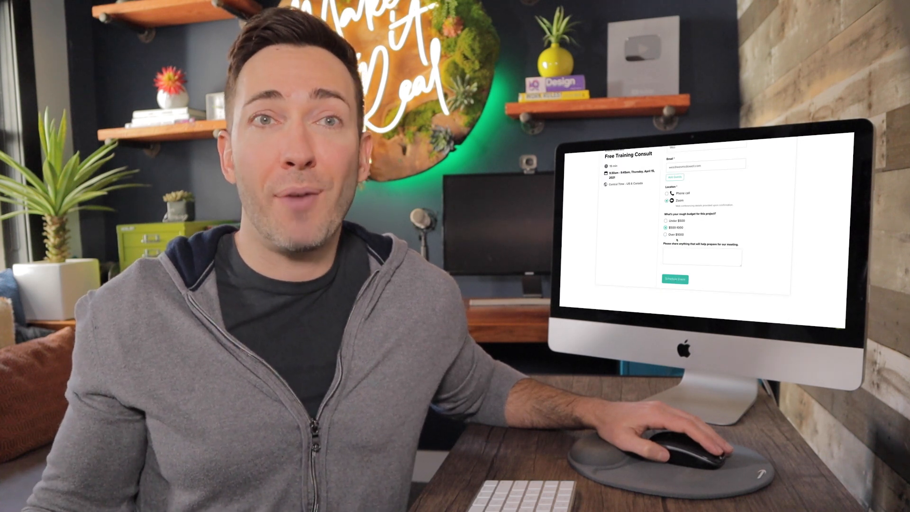
# Submit the consultation booking form so the finished fitness homepage shows
pyautogui.click(676, 279)
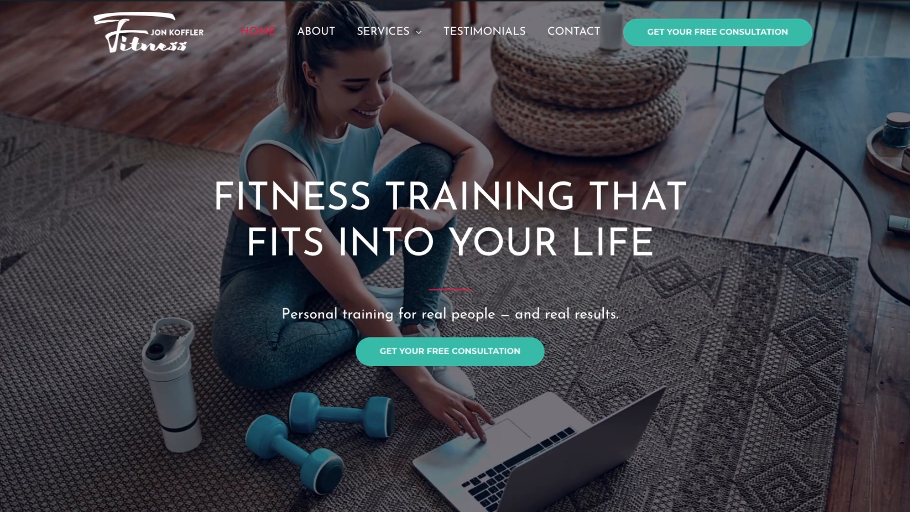
# Scroll through the homepage's training cards, trainer intro, testimonials and call-to-action, then back up
pyautogui.scroll(-6, 455, 256)
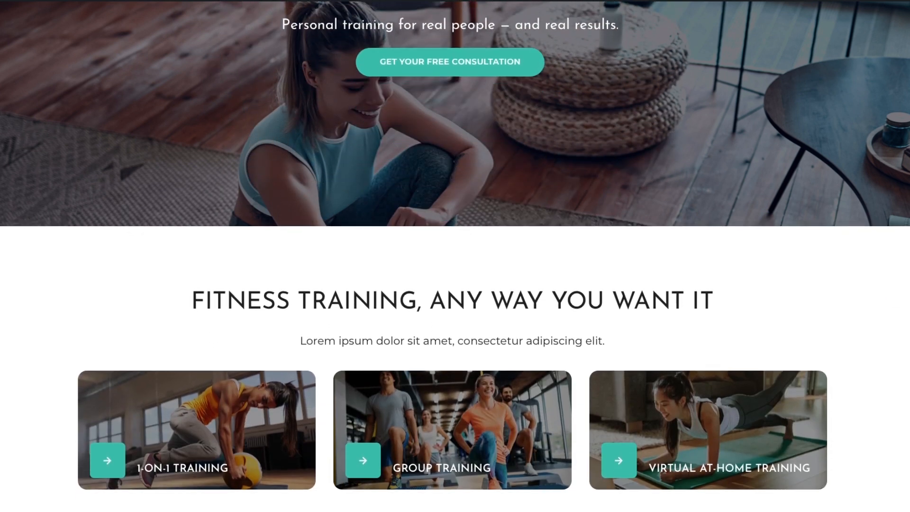
pyautogui.scroll(-9, 455, 256)
pyautogui.scroll(-4, 455, 256)
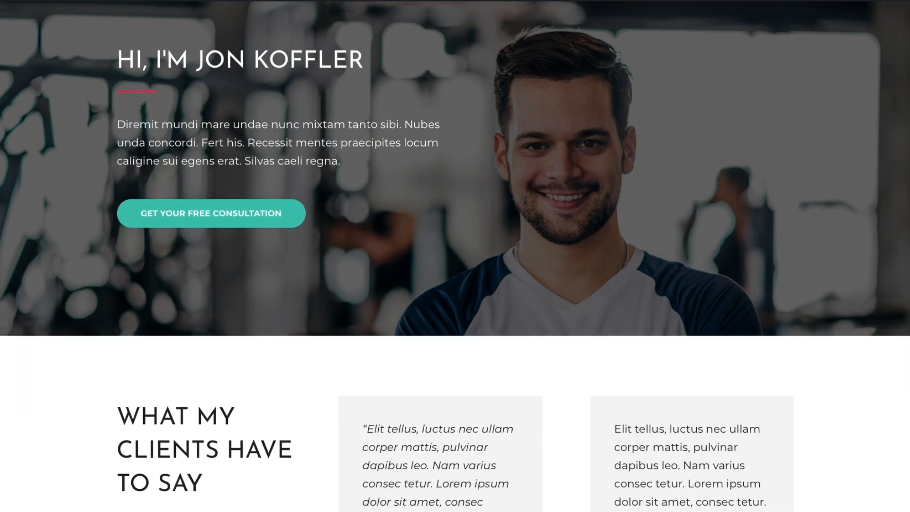
pyautogui.scroll(-3, 454, 256)
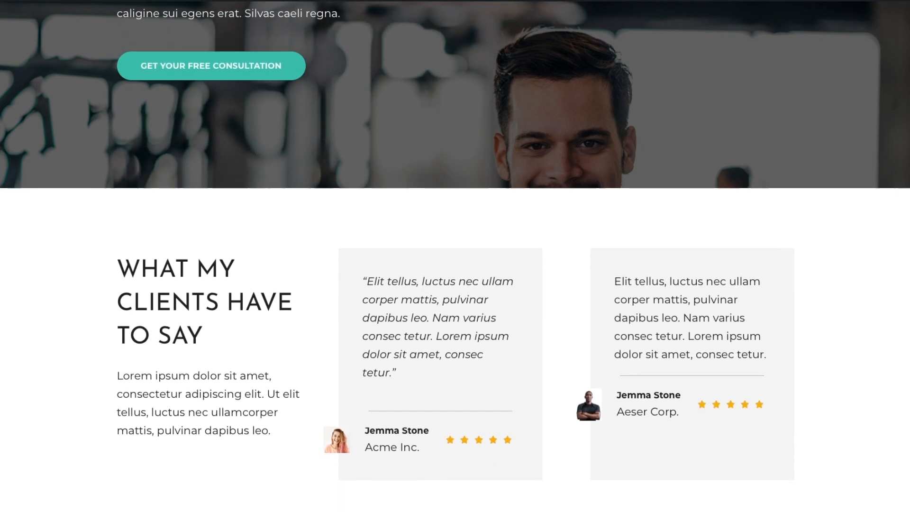
pyautogui.scroll(-5, 455, 256)
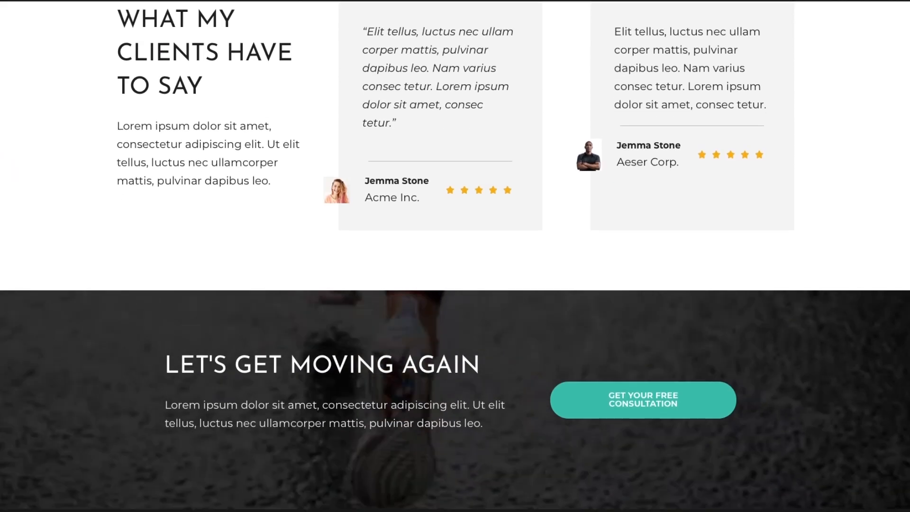
pyautogui.scroll(-2, 455, 256)
pyautogui.scroll(13, 455, 256)
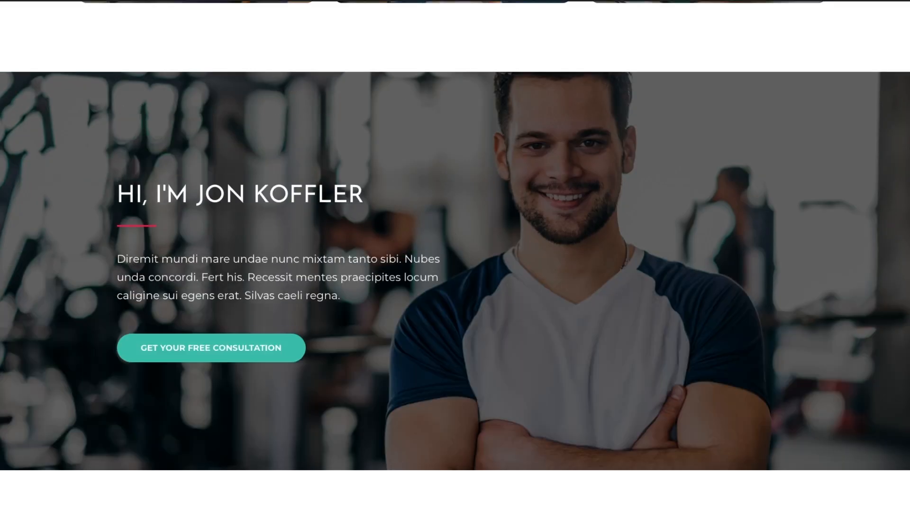
pyautogui.scroll(15, 455, 255)
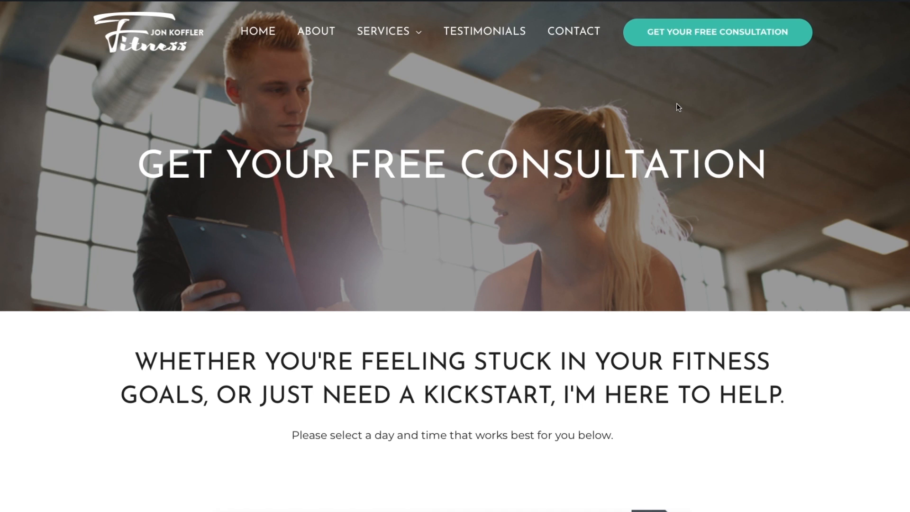
# Scroll down the consultation page to the embedded Calendly April 2021 calendar
pyautogui.scroll(-3, 711, 133)
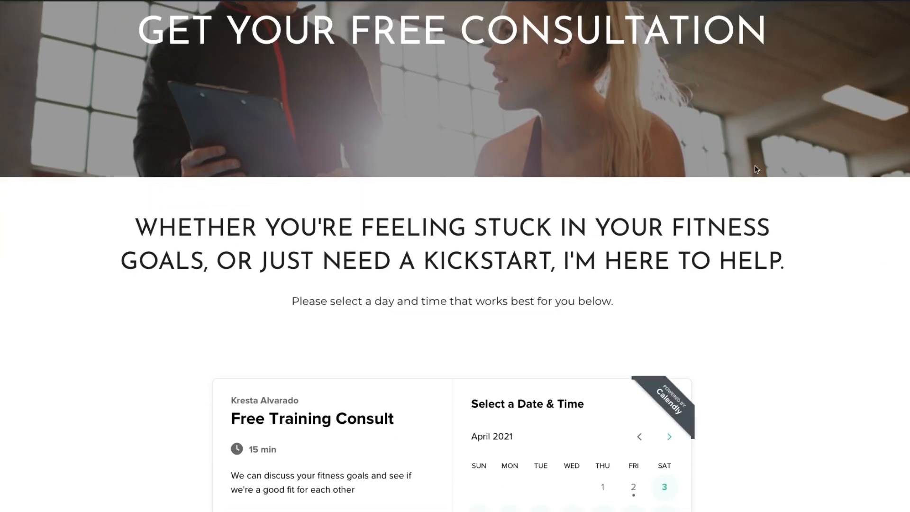
pyautogui.scroll(-5, 755, 169)
pyautogui.scroll(-2, 758, 171)
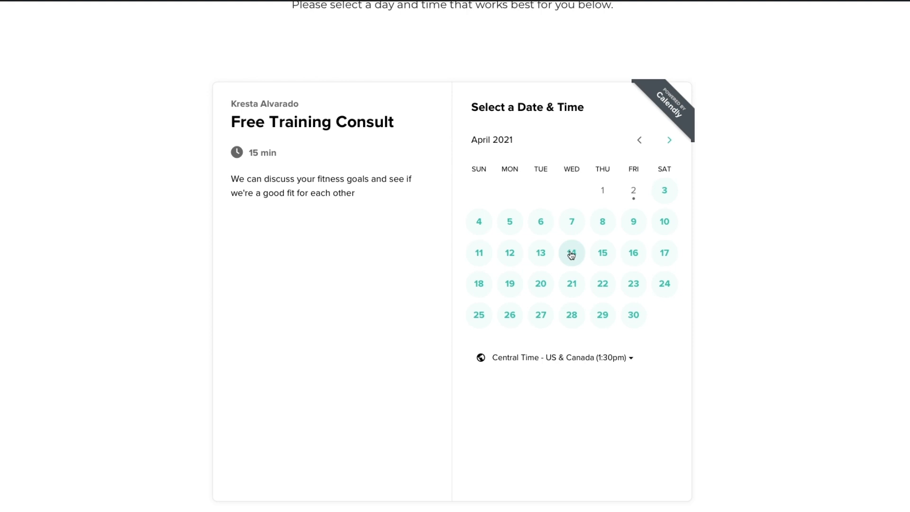
# Book the 9:30am slot on Tuesday, April 13 and review the Enter Details form
pyautogui.click(542, 255)
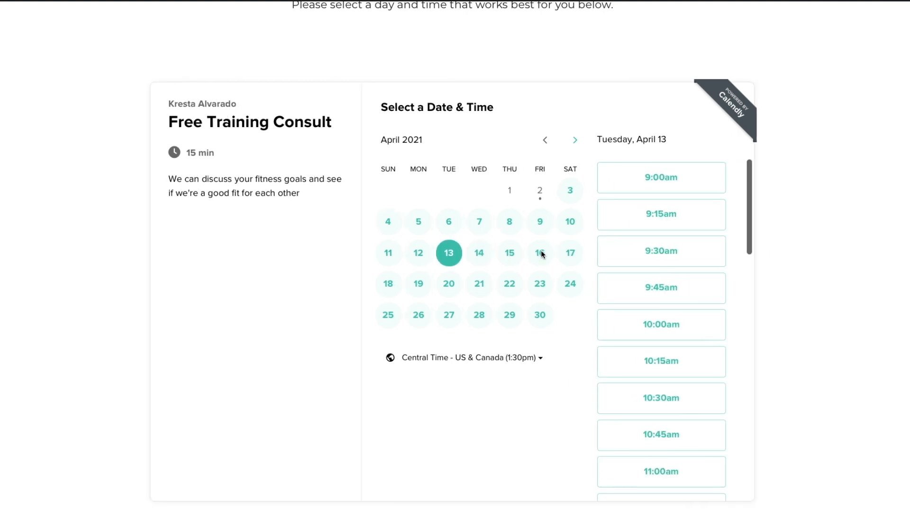
pyautogui.click(663, 248)
pyautogui.click(699, 251)
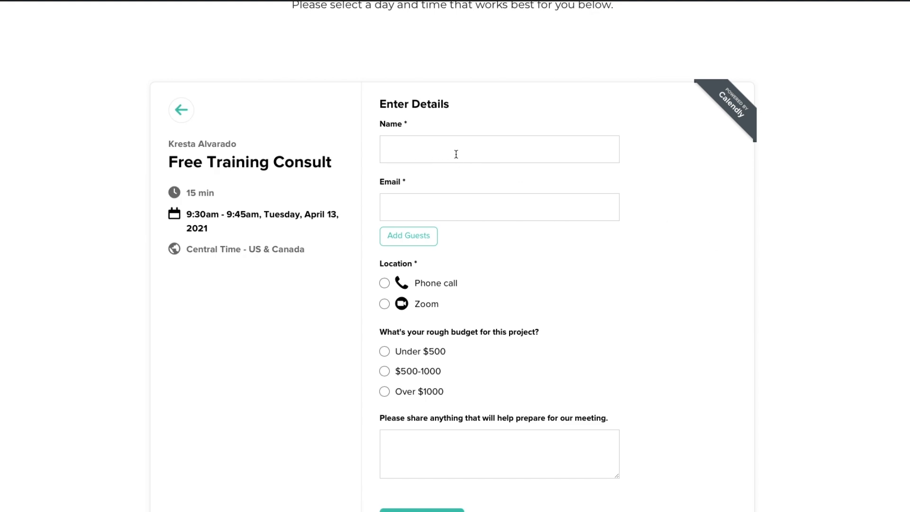
pyautogui.scroll(-1, 436, 153)
pyautogui.scroll(-3, 562, 189)
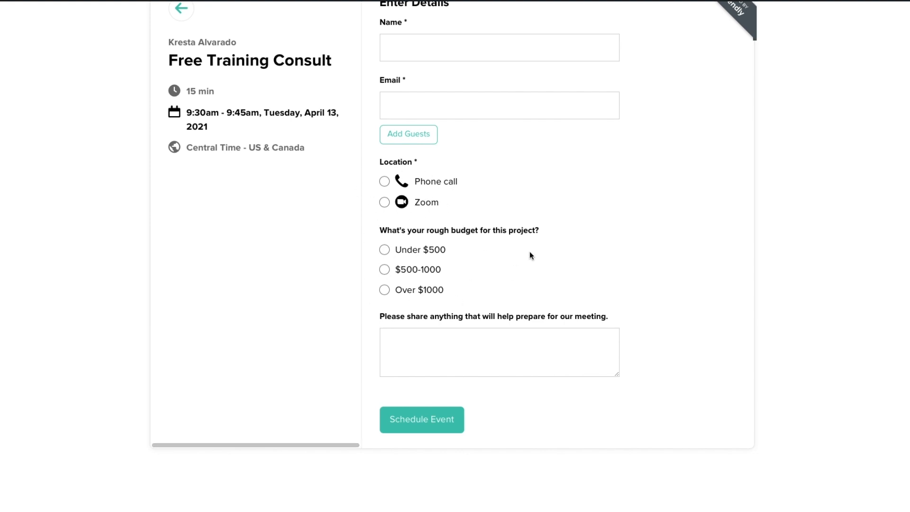
pyautogui.scroll(-1, 659, 299)
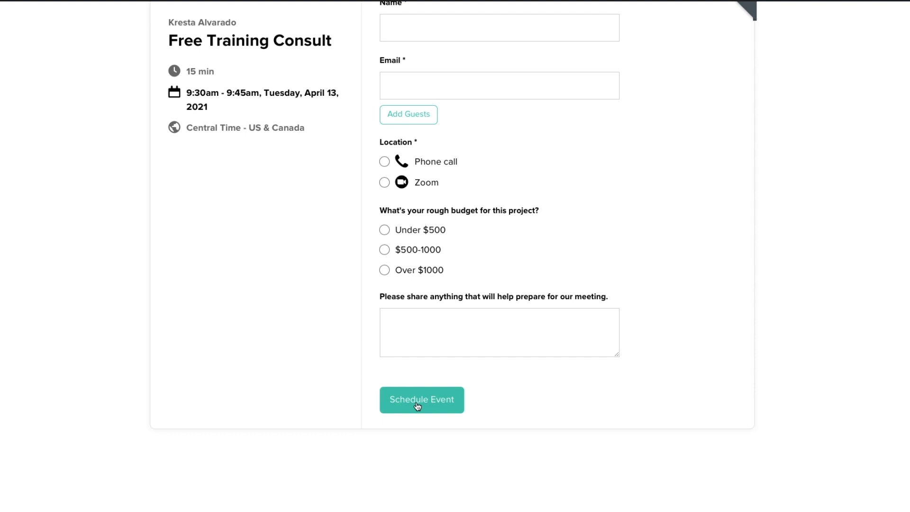
pyautogui.scroll(5, 443, 361)
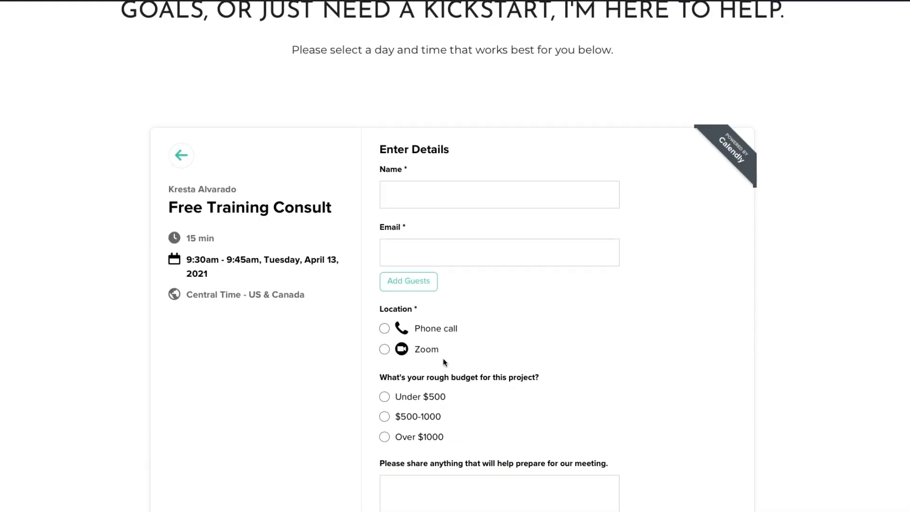
pyautogui.scroll(3, 443, 361)
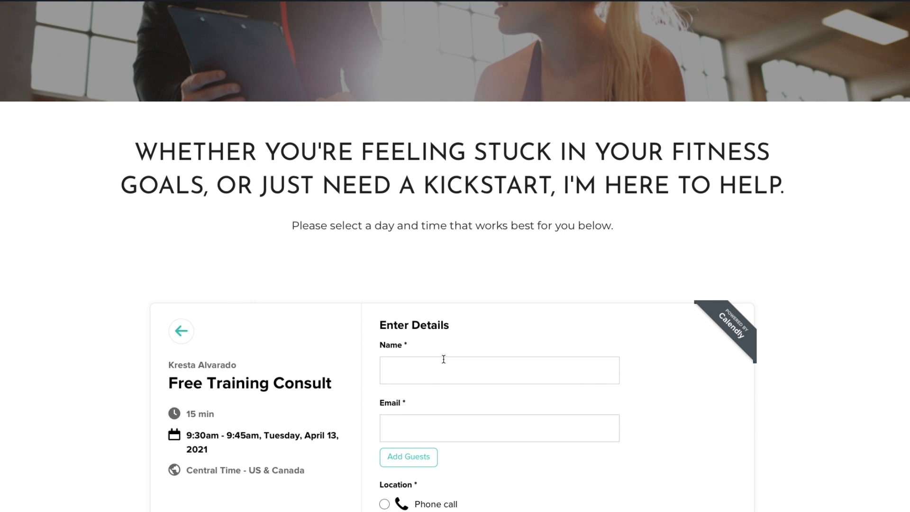
pyautogui.scroll(-1, 444, 359)
pyautogui.scroll(-4, 484, 364)
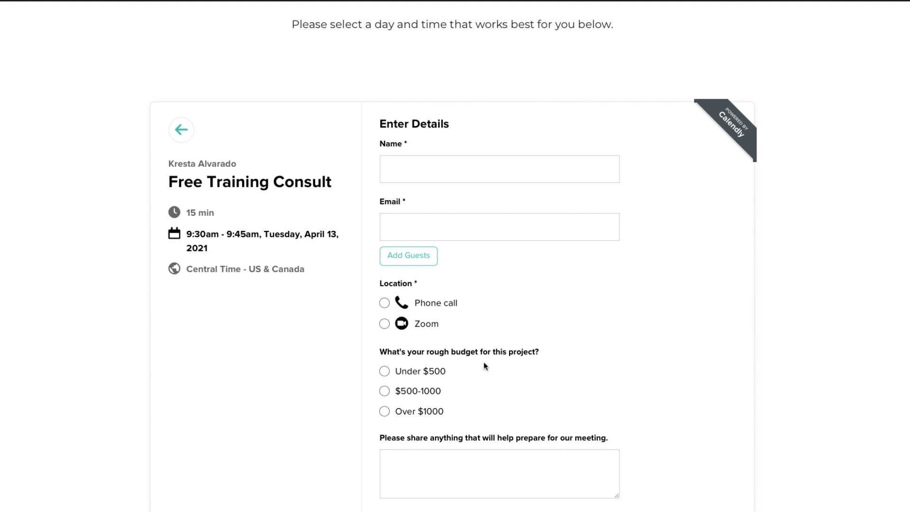
pyautogui.scroll(9, 484, 362)
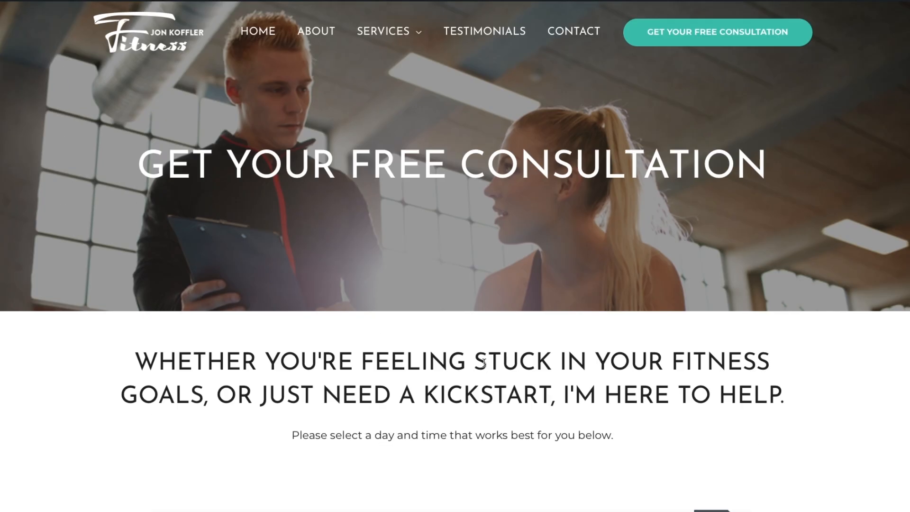
# Go back HOME and scroll through the hero, training cards and trainer introduction
pyautogui.click(258, 35)
pyautogui.scroll(-1, 474, 166)
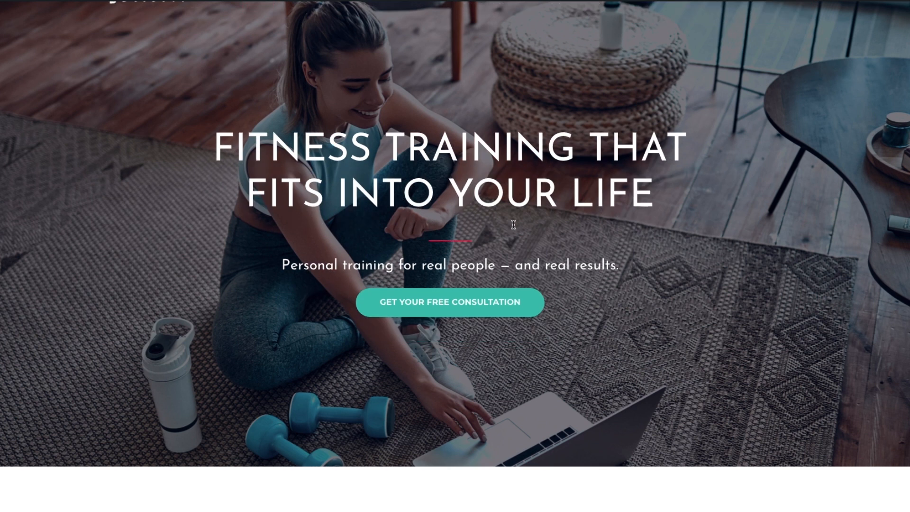
pyautogui.scroll(1, 512, 224)
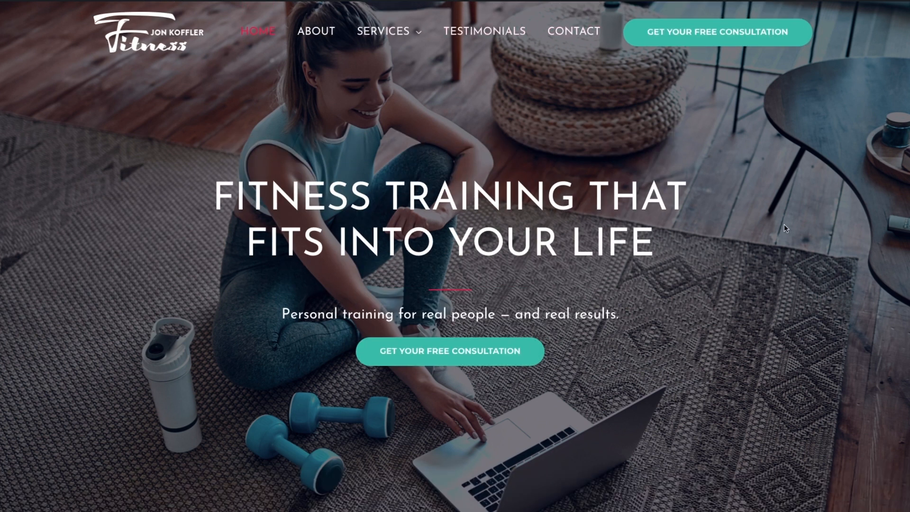
pyautogui.scroll(-3, 786, 229)
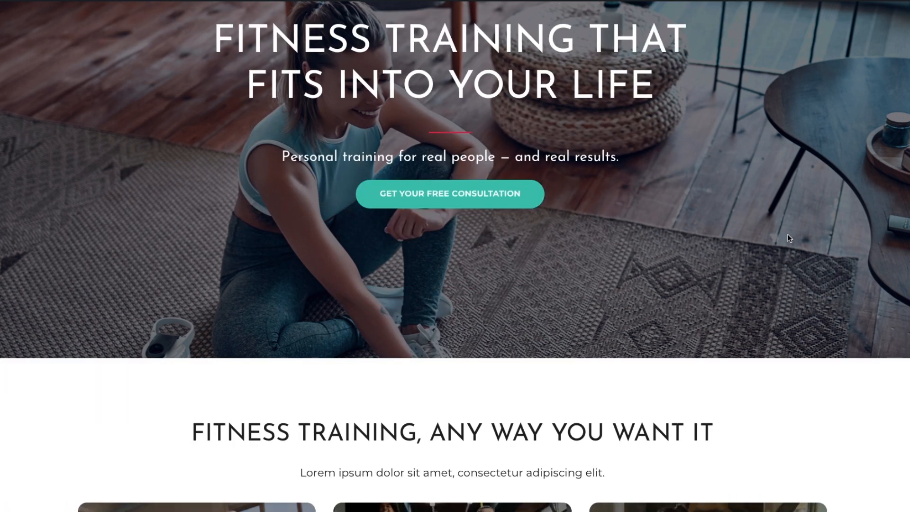
pyautogui.scroll(-4, 789, 238)
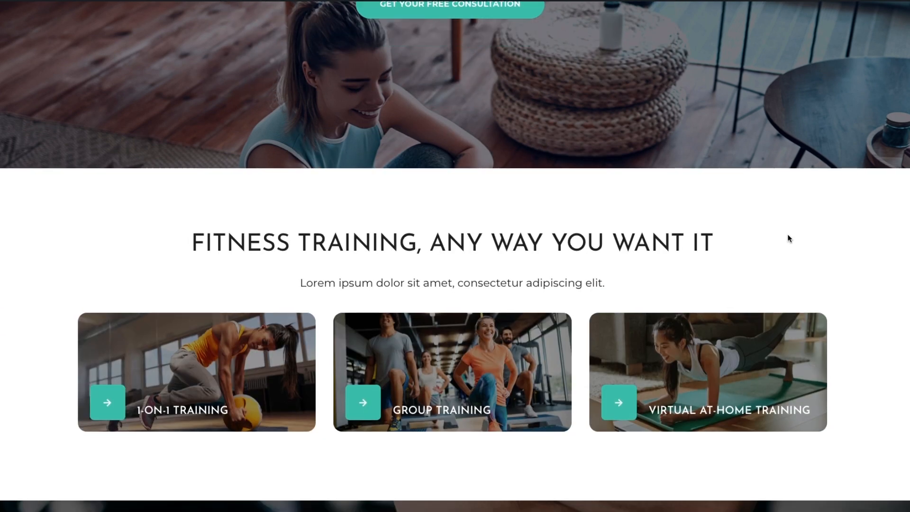
pyautogui.scroll(-1, 789, 238)
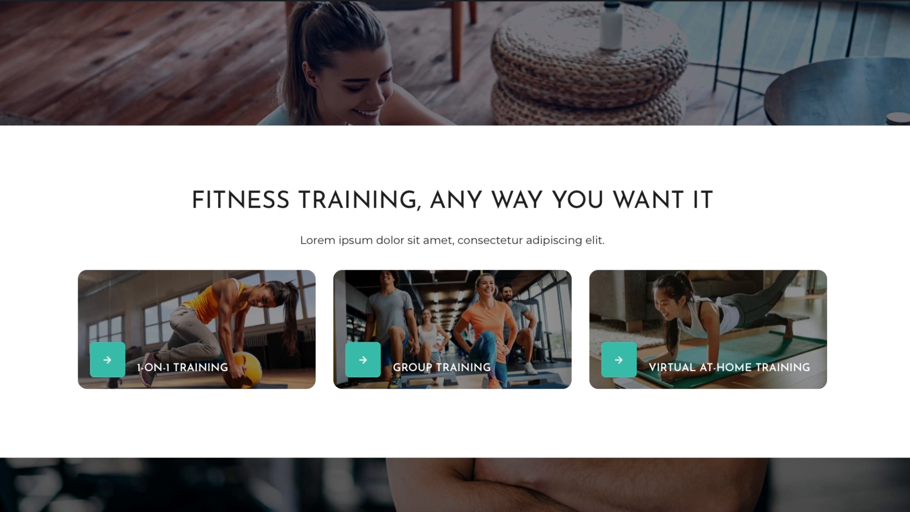
pyautogui.scroll(-4, 455, 256)
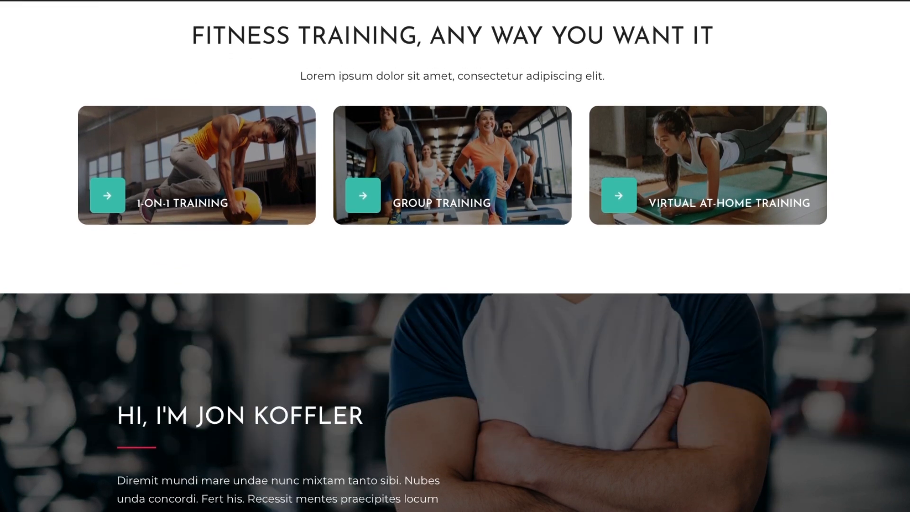
pyautogui.scroll(-5, 455, 256)
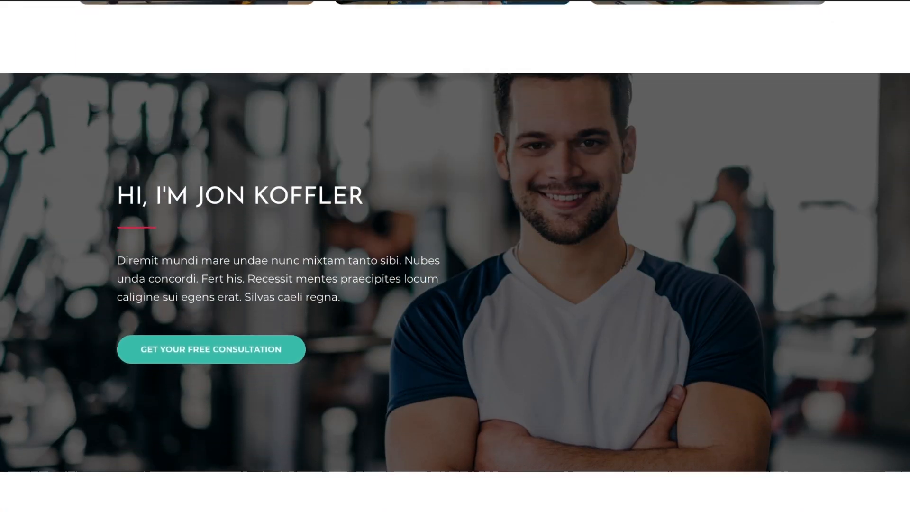
pyautogui.scroll(-8, 455, 256)
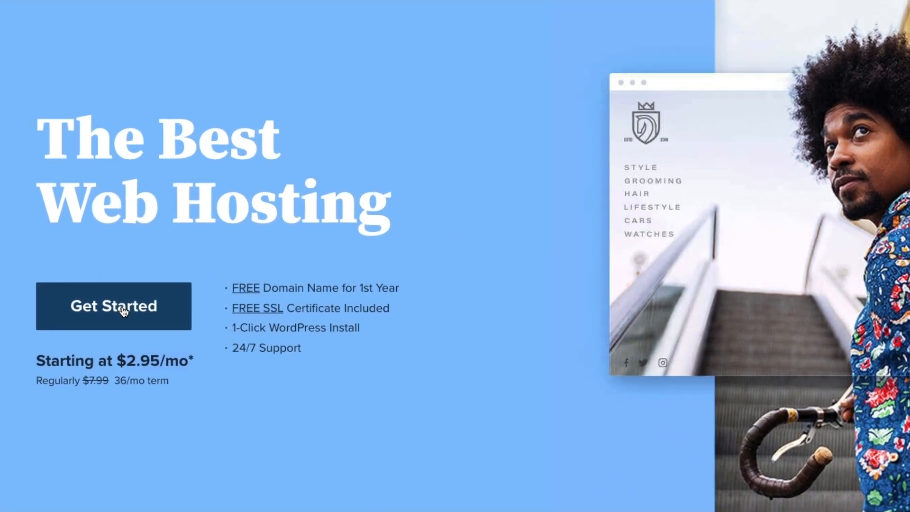
# Choose the Basic hosting plan and check that yourprofitablesite.com is available
pyautogui.click(122, 308)
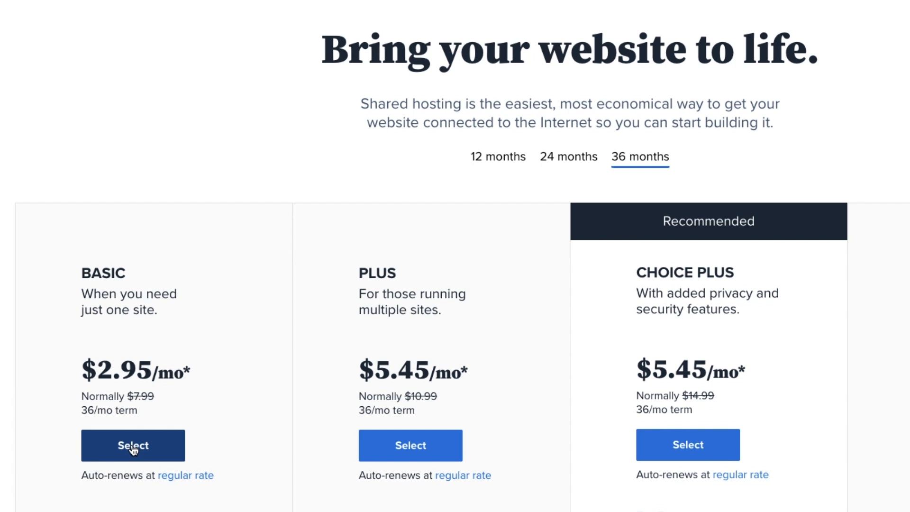
pyautogui.click(133, 447)
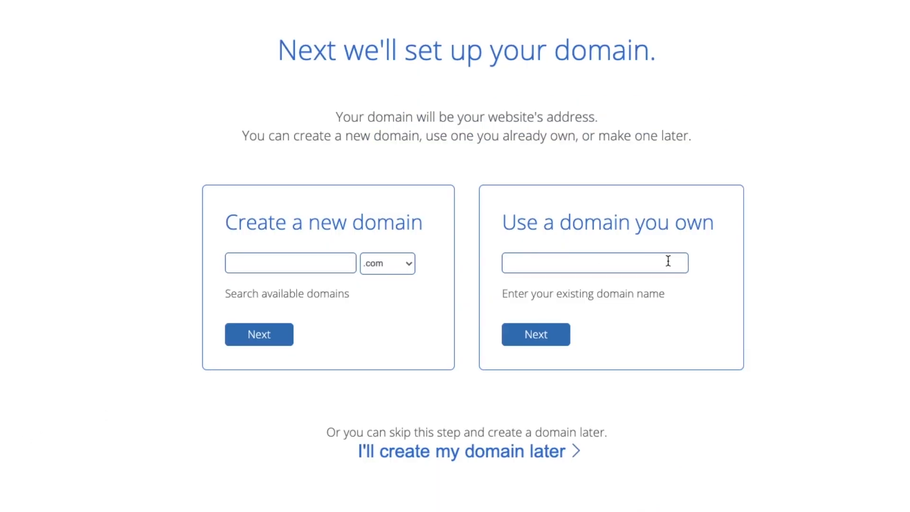
pyautogui.click(283, 264)
pyautogui.click(281, 296)
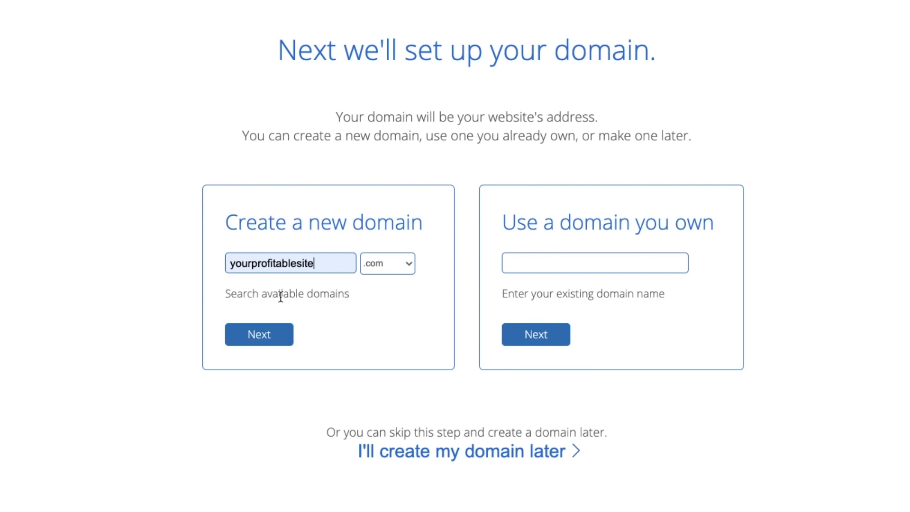
pyautogui.click(257, 338)
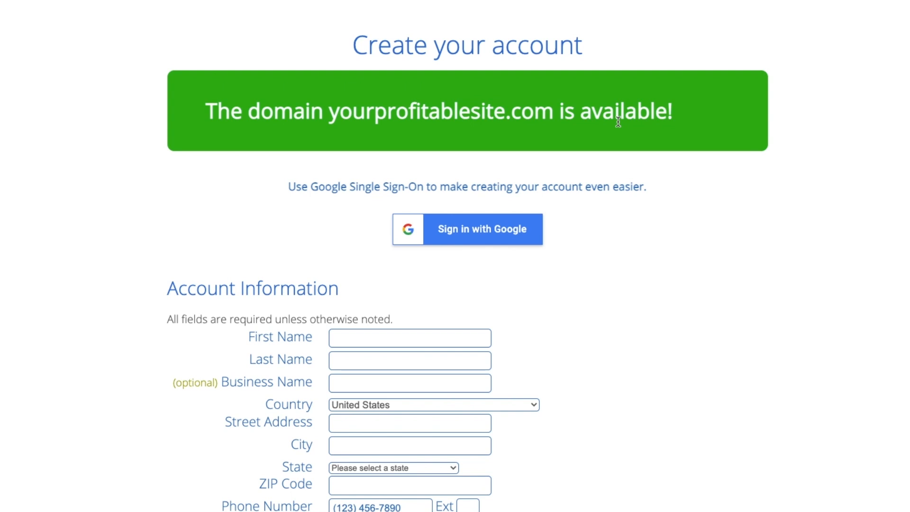
# Keep the Basic 36 Month account plan and turn off Domain Privacy
pyautogui.scroll(-2, 757, 209)
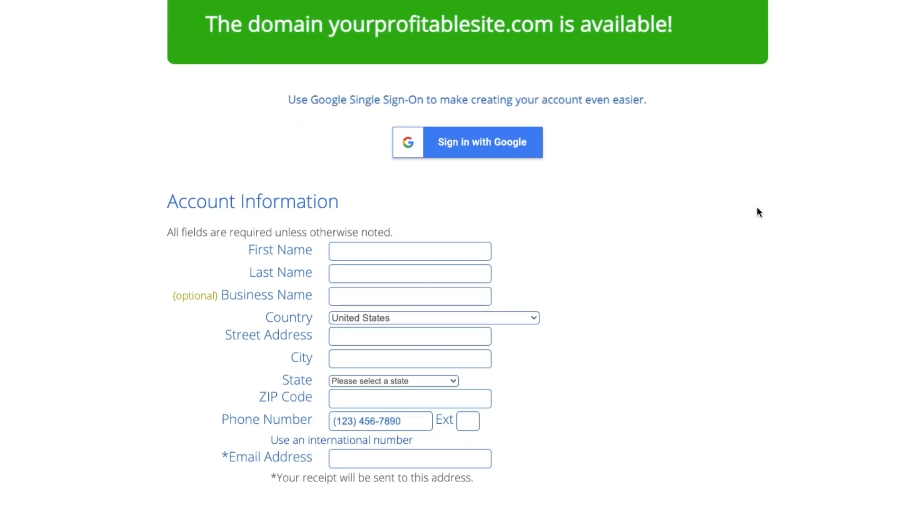
pyautogui.scroll(-1, 757, 211)
pyautogui.scroll(-8, 650, 227)
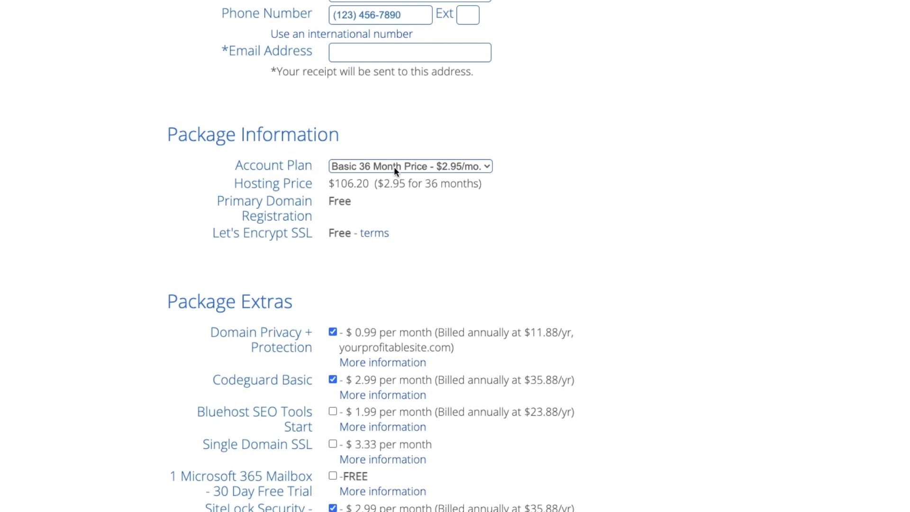
pyautogui.click(486, 166)
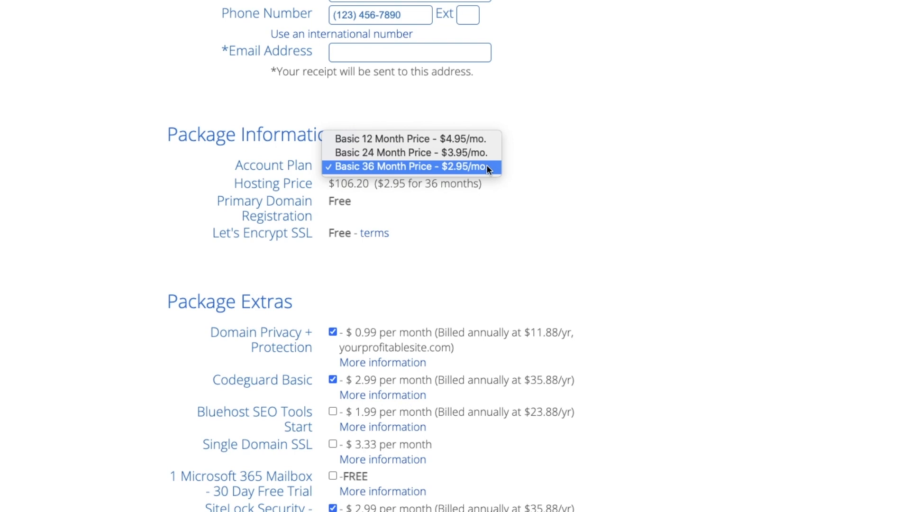
pyautogui.click(632, 192)
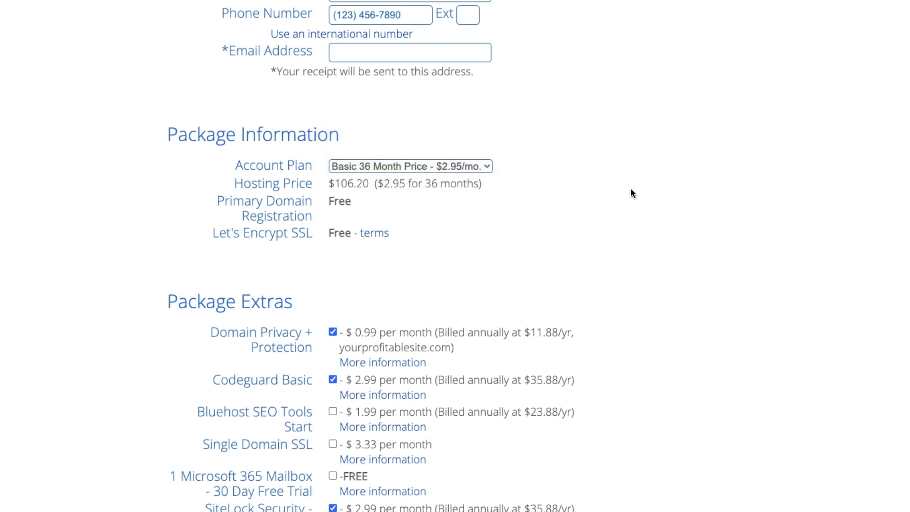
pyautogui.click(333, 332)
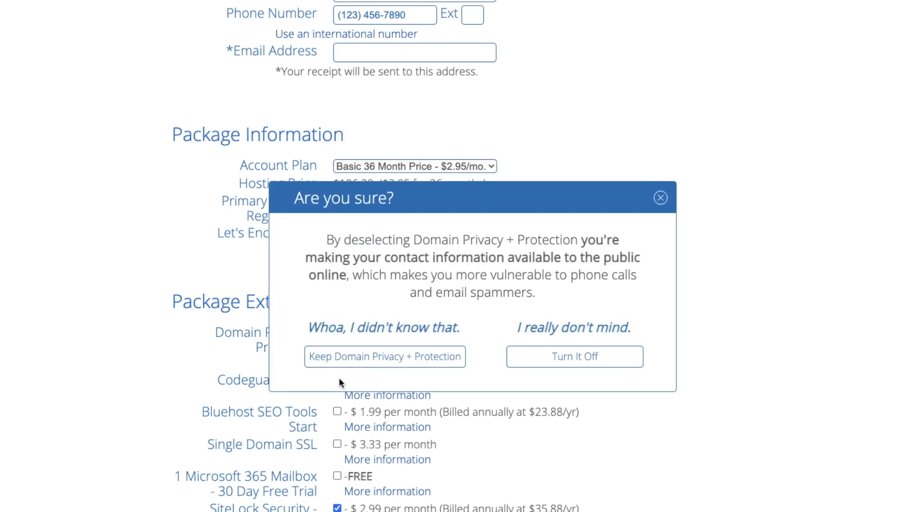
pyautogui.click(574, 364)
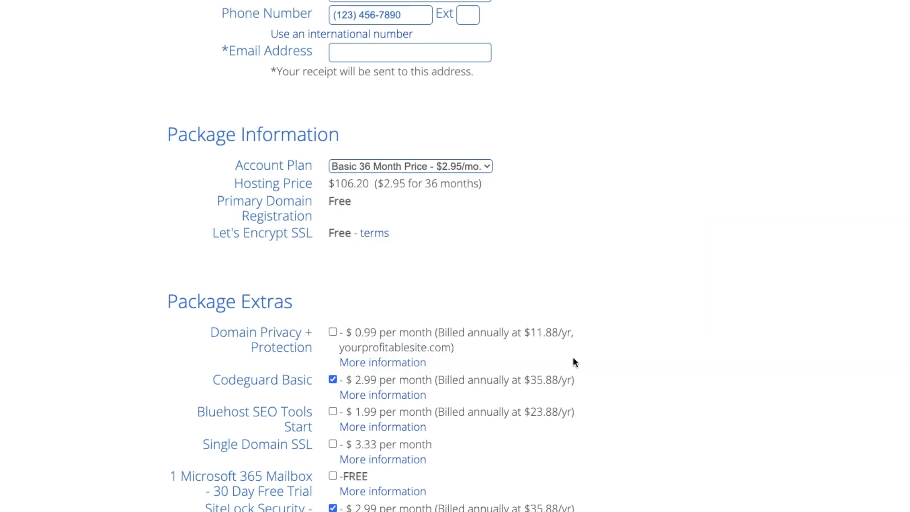
# Remove Codeguard and SiteLock for a $106.20 total and accept the auto-renewal terms
pyautogui.scroll(-1, 666, 353)
pyautogui.scroll(-3, 665, 358)
pyautogui.click(333, 189)
pyautogui.click(332, 318)
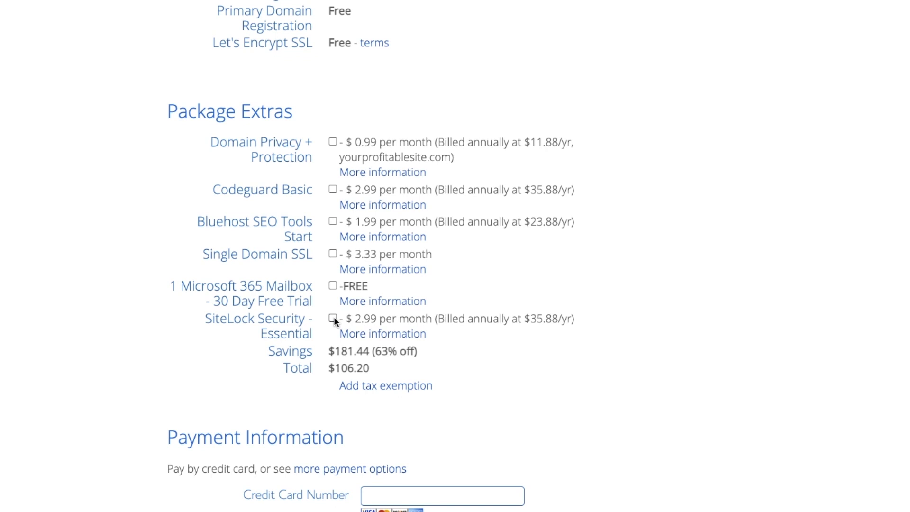
pyautogui.scroll(-7, 673, 341)
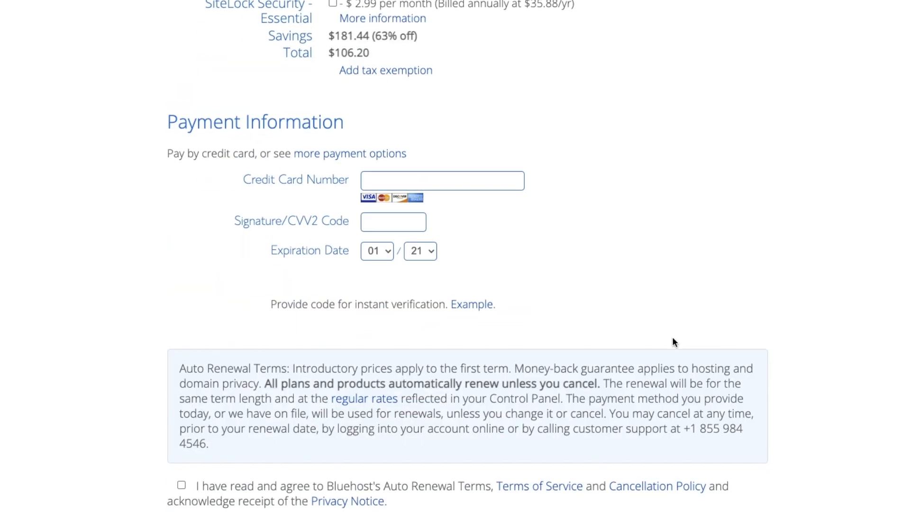
pyautogui.scroll(-2, 599, 238)
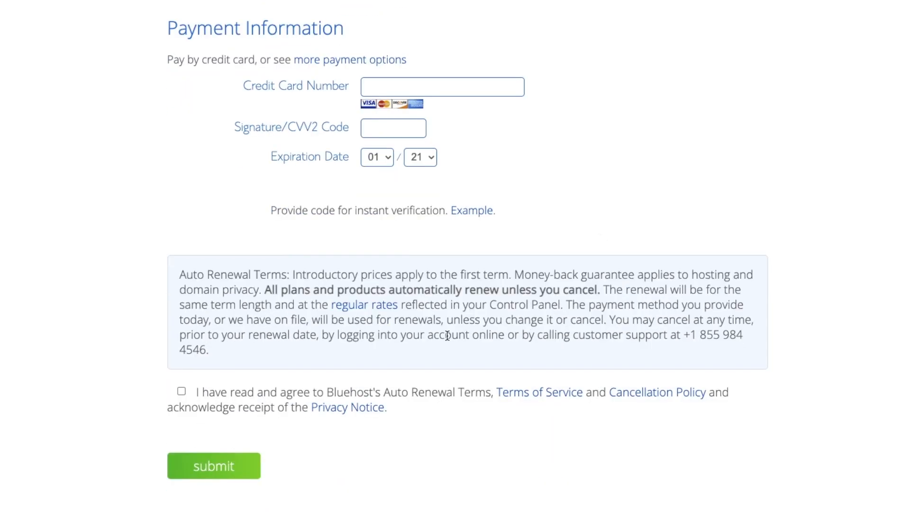
pyautogui.click(181, 391)
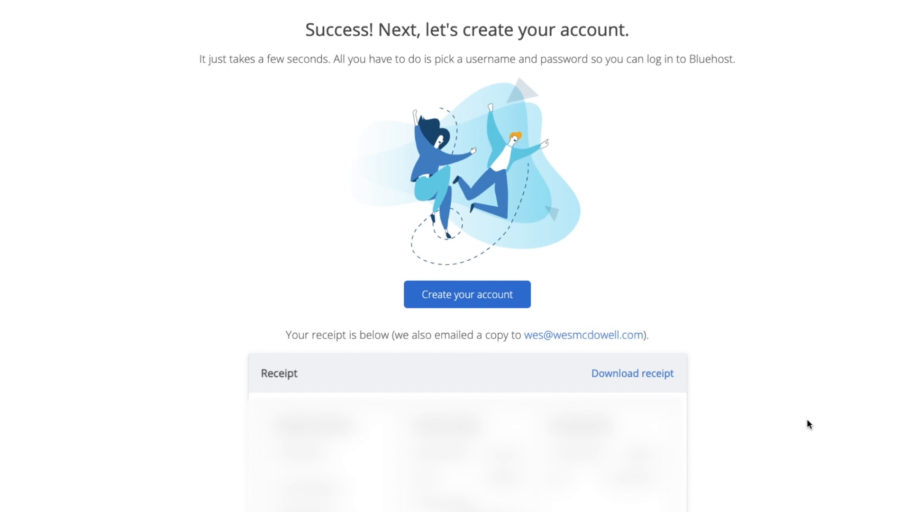
# Create the Bluehost account with the Privacy Policy accepted, then log in
pyautogui.click(465, 304)
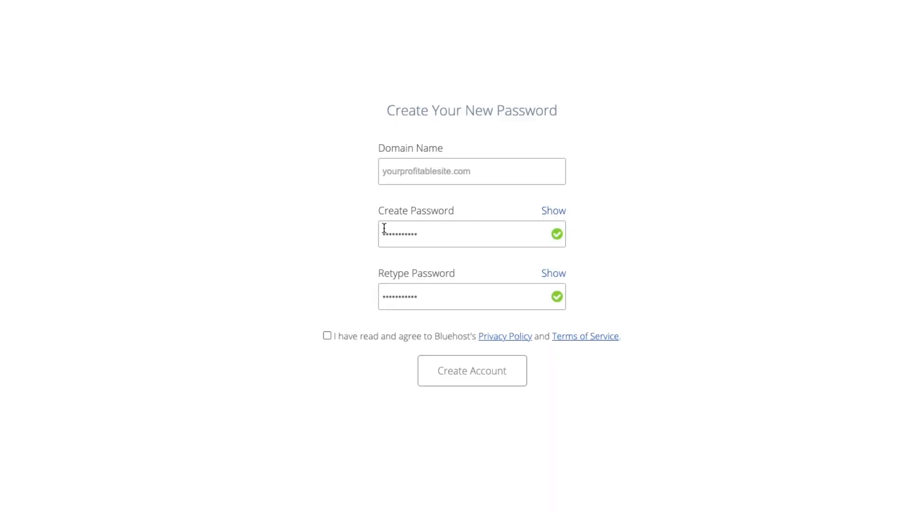
pyautogui.click(327, 336)
pyautogui.click(451, 375)
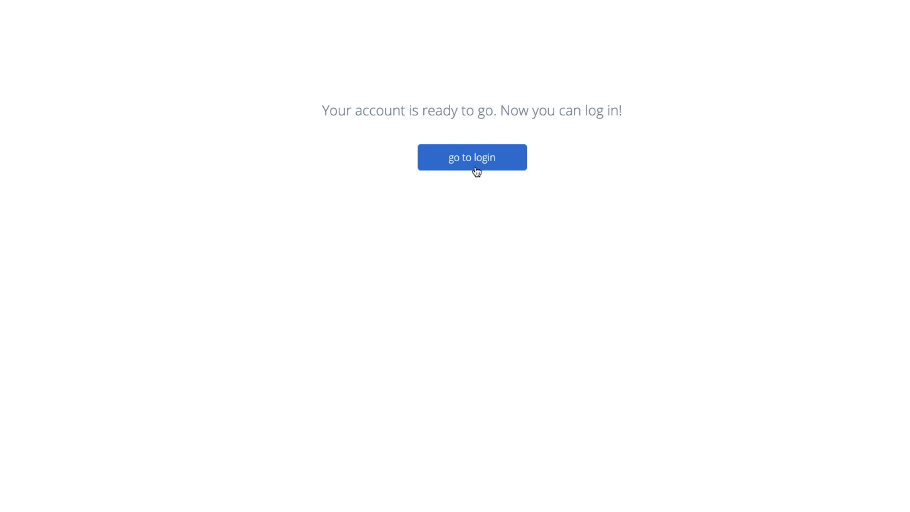
pyautogui.click(476, 172)
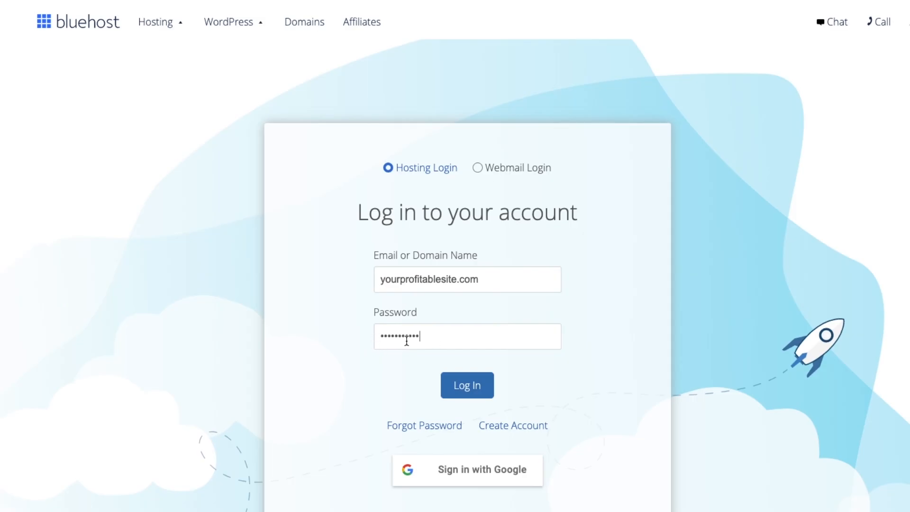
pyautogui.click(467, 392)
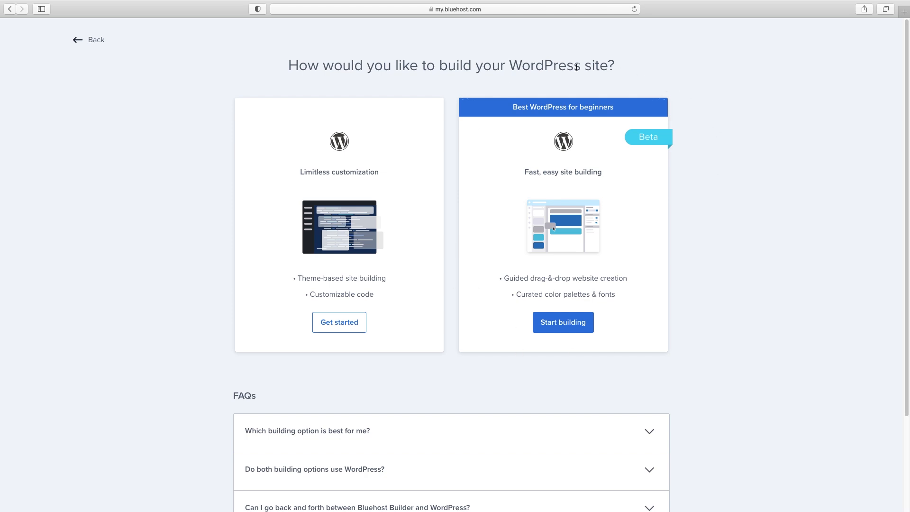
# Choose the fully customizable WordPress setup and enter the fitness business's site name
pyautogui.click(334, 327)
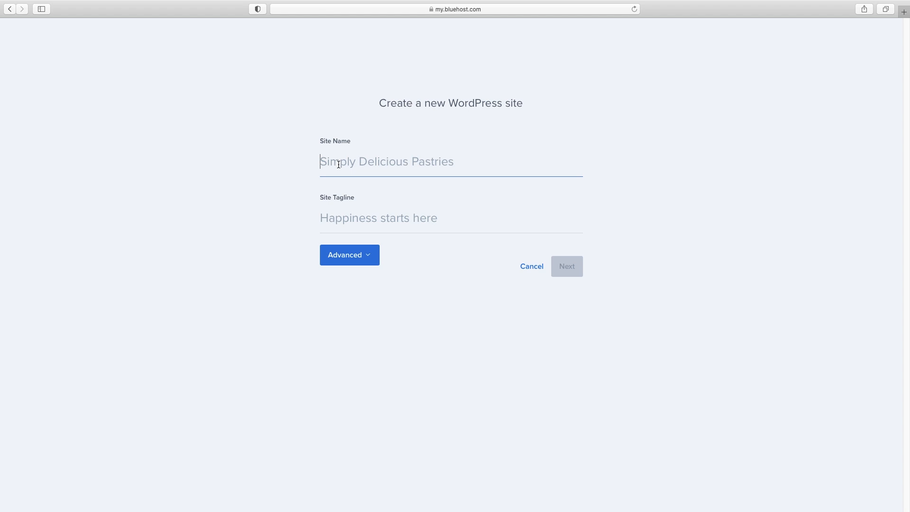
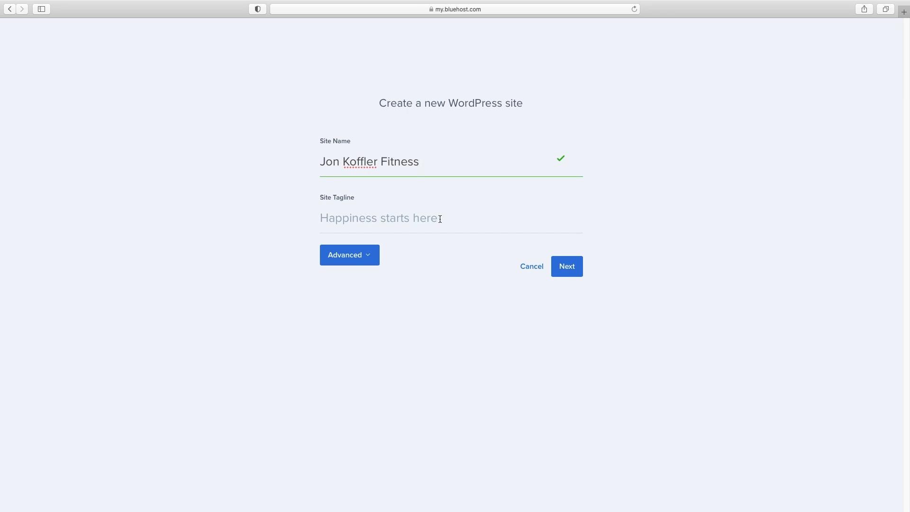
pyautogui.click(569, 270)
# Install WordPress in the 'fitness' directory without WP Forms and log in to it
pyautogui.click(490, 110)
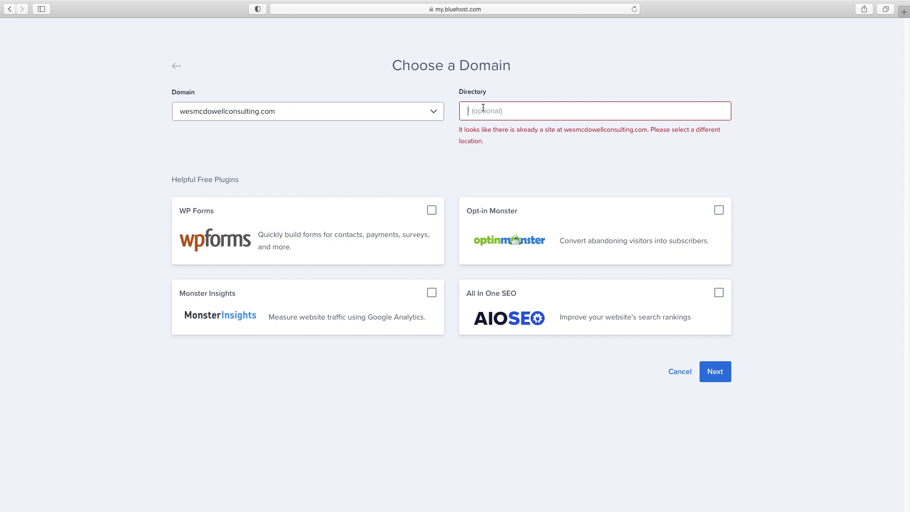
pyautogui.write('fitness')
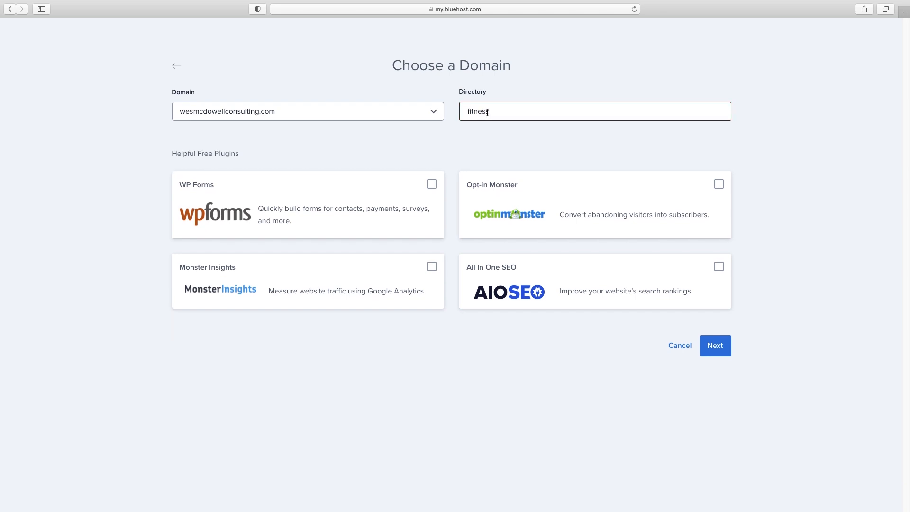
pyautogui.click(433, 186)
pyautogui.click(432, 184)
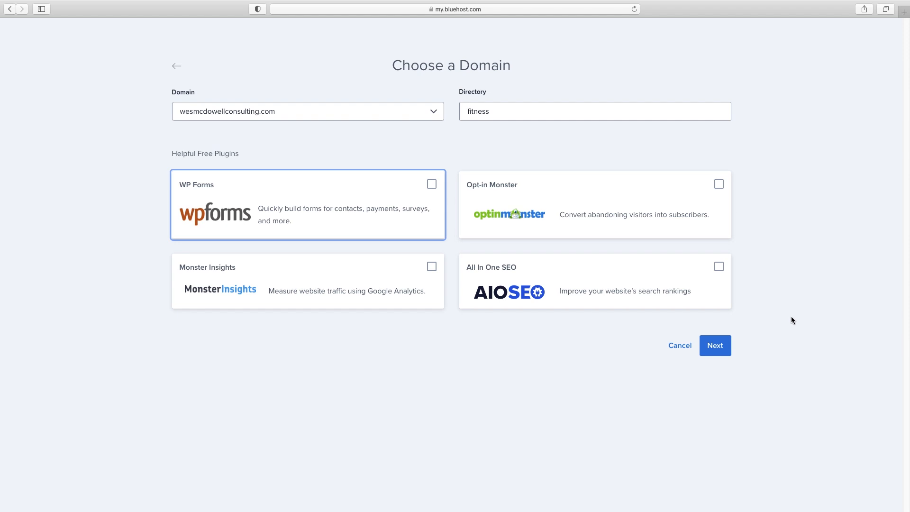
pyautogui.click(715, 351)
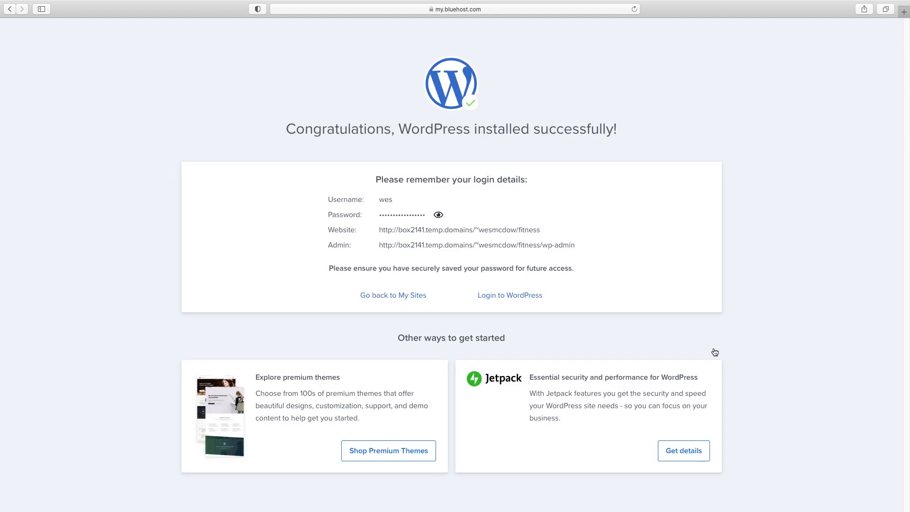
pyautogui.click(493, 297)
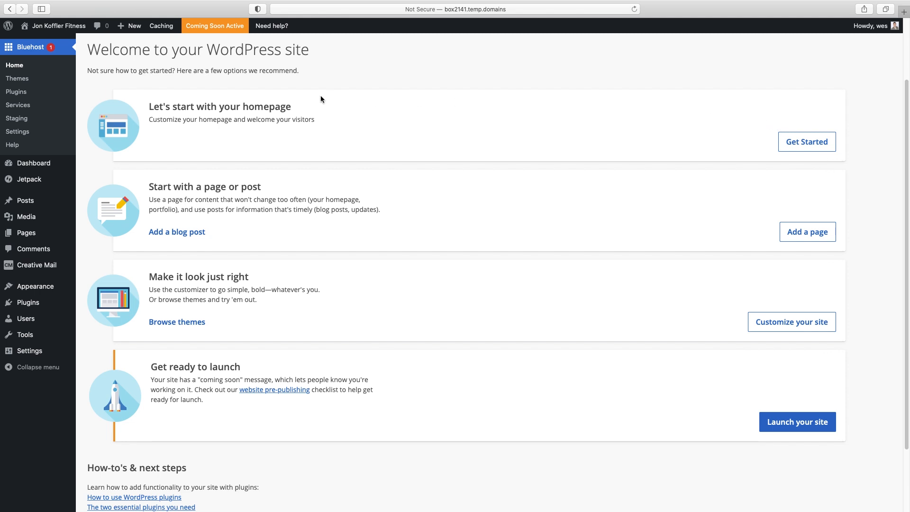
# Dismiss the Jetpack and Creative Mail banners and deactivate all installed plugins
pyautogui.click(30, 306)
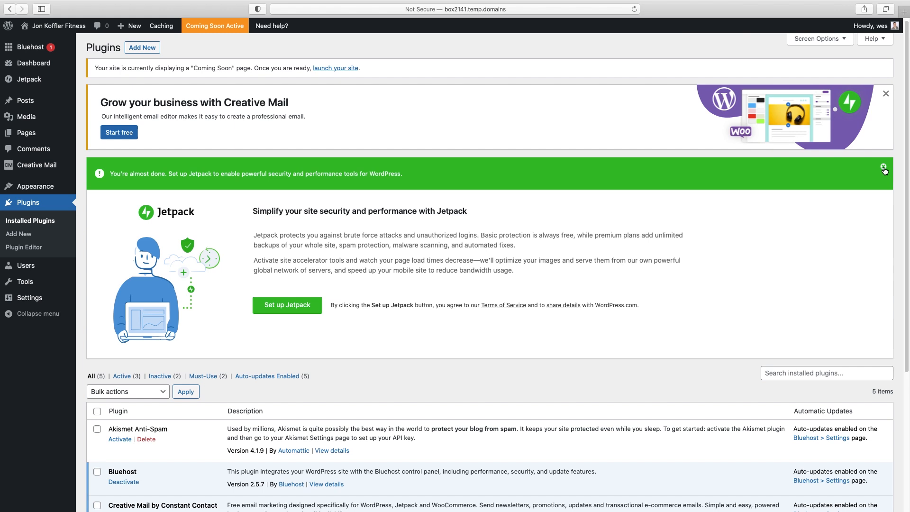
pyautogui.click(884, 168)
pyautogui.click(886, 94)
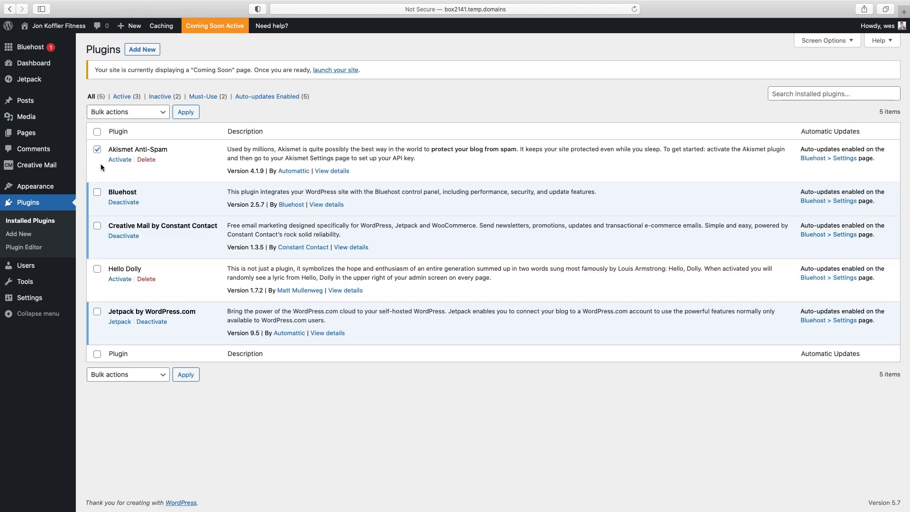
pyautogui.click(97, 132)
pyautogui.click(128, 112)
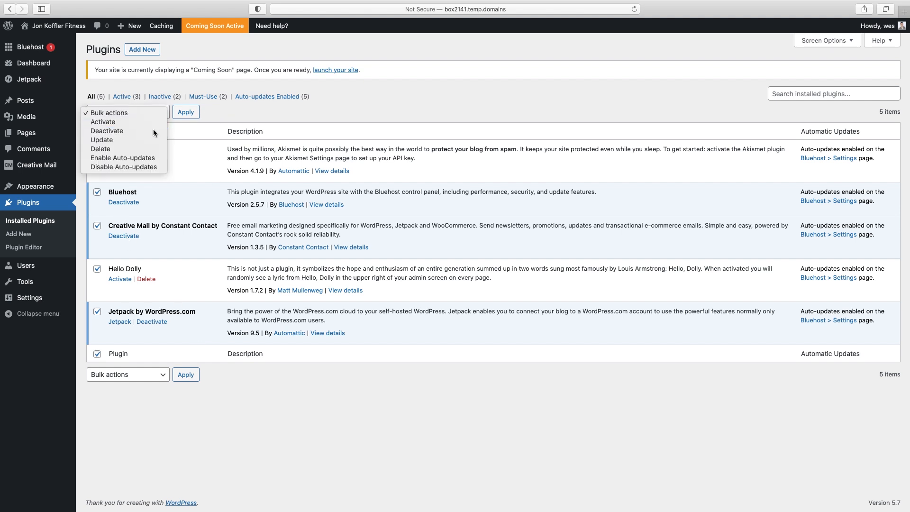
pyautogui.click(152, 130)
pyautogui.click(186, 112)
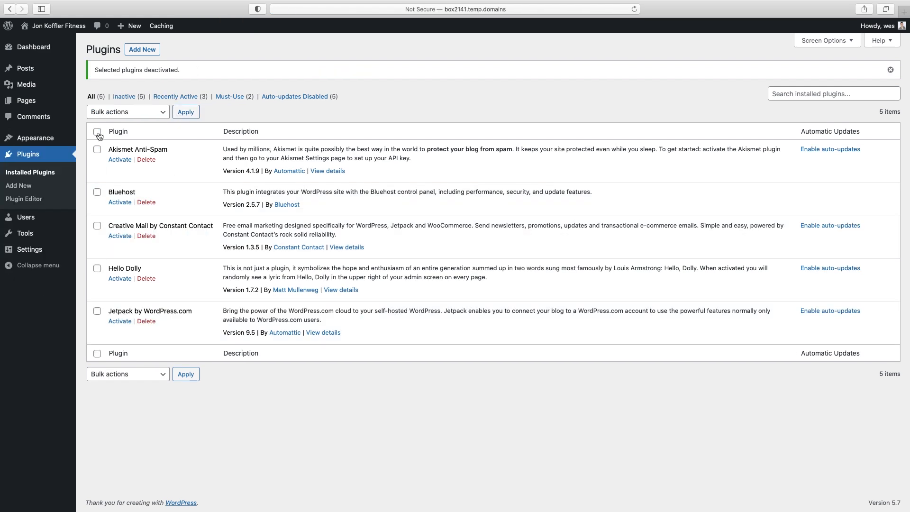
# Delete all five deactivated plugins along with their data
pyautogui.click(137, 112)
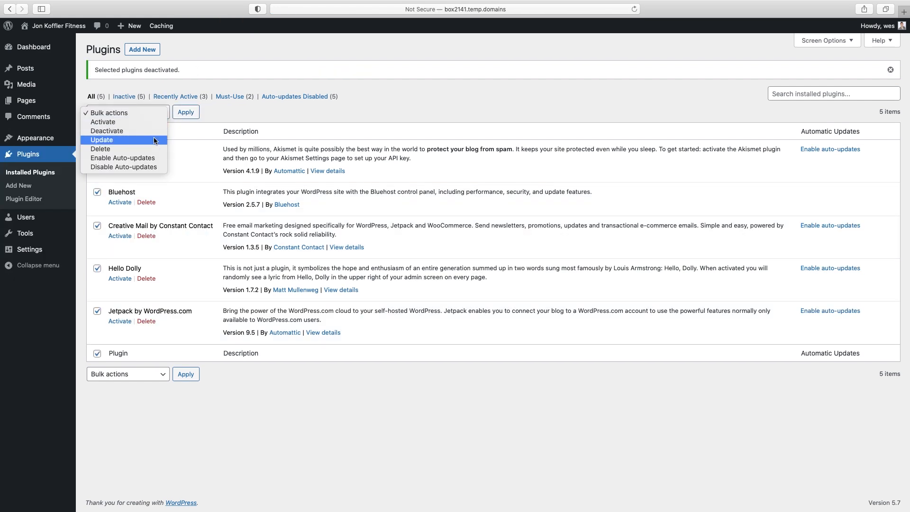
pyautogui.click(152, 149)
pyautogui.click(187, 112)
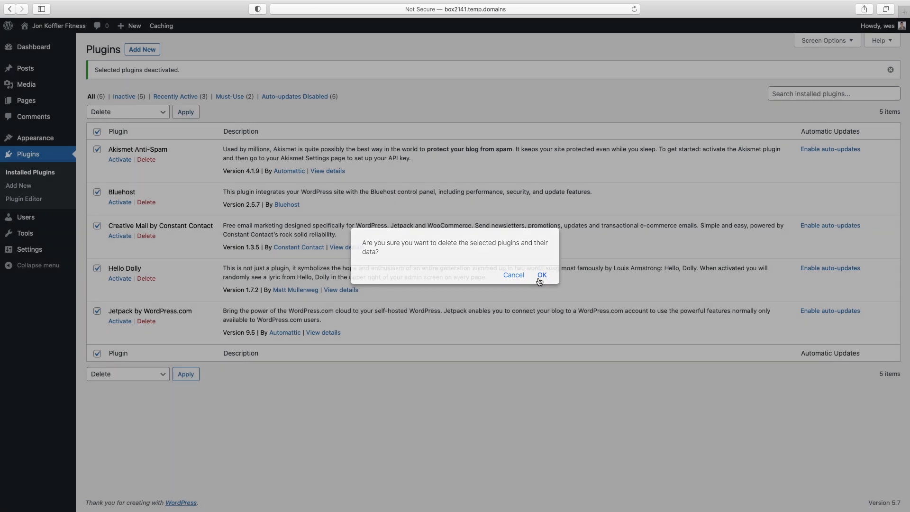
pyautogui.click(541, 275)
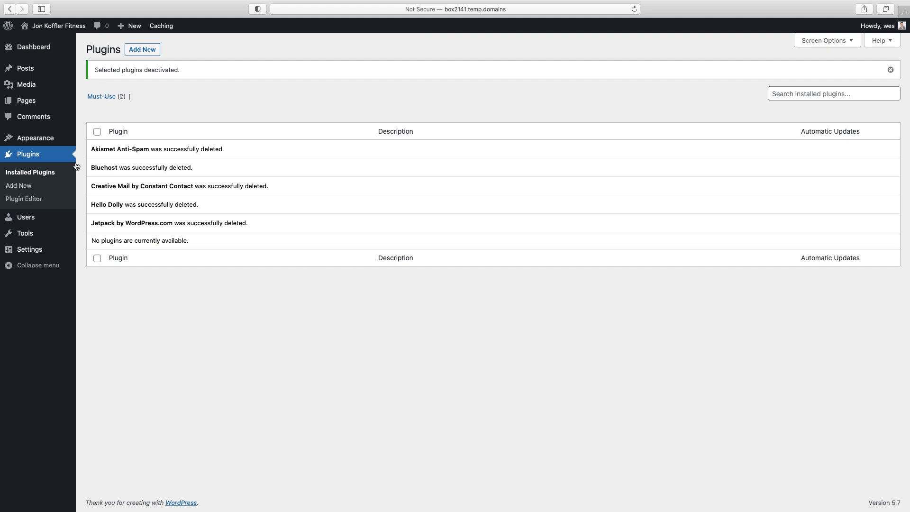
pyautogui.moveTo(44, 141)
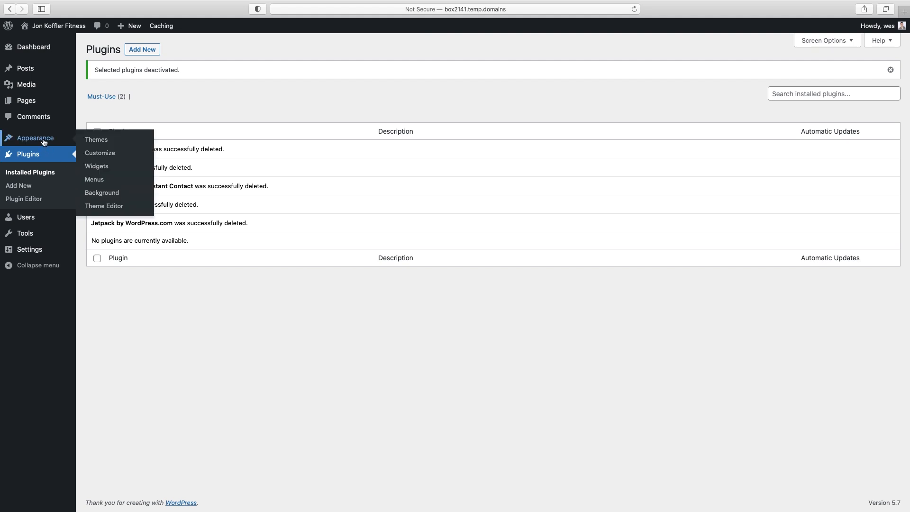
# Search the theme directory for 'astra', then install and activate the Astra theme
pyautogui.click(93, 141)
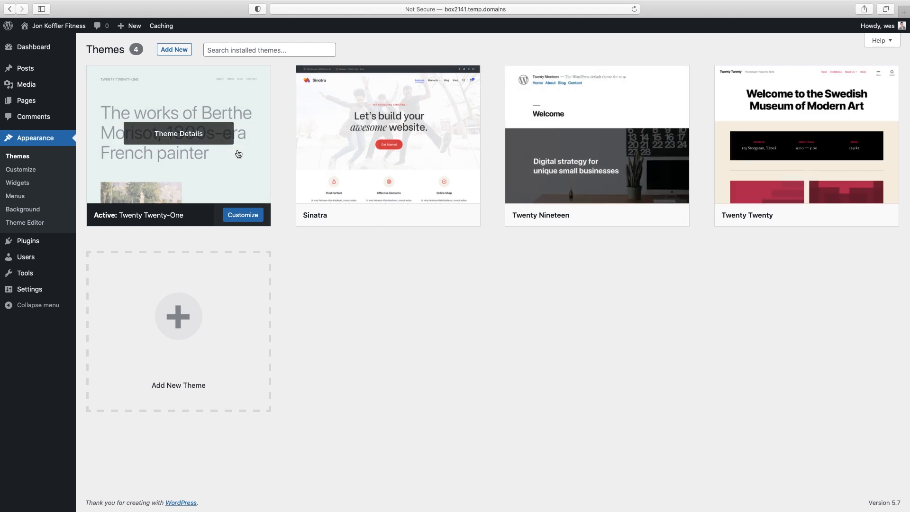
pyautogui.click(175, 51)
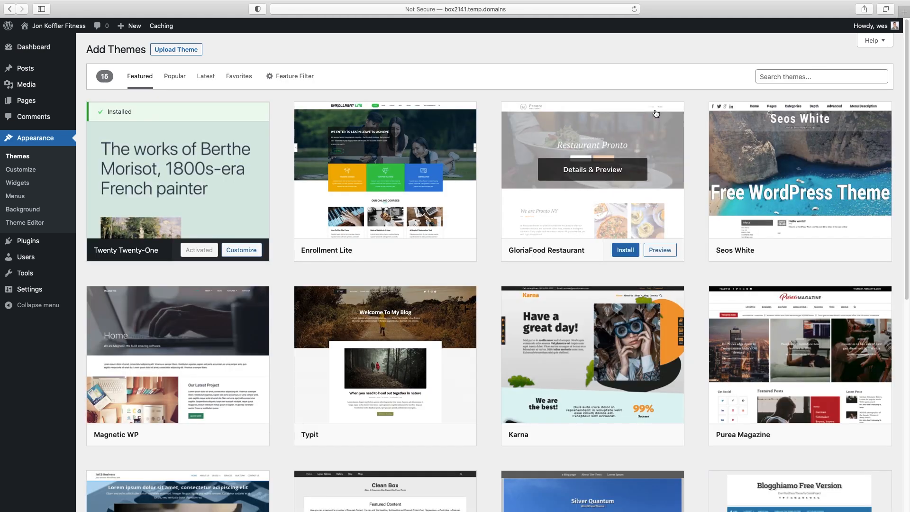
pyautogui.click(773, 76)
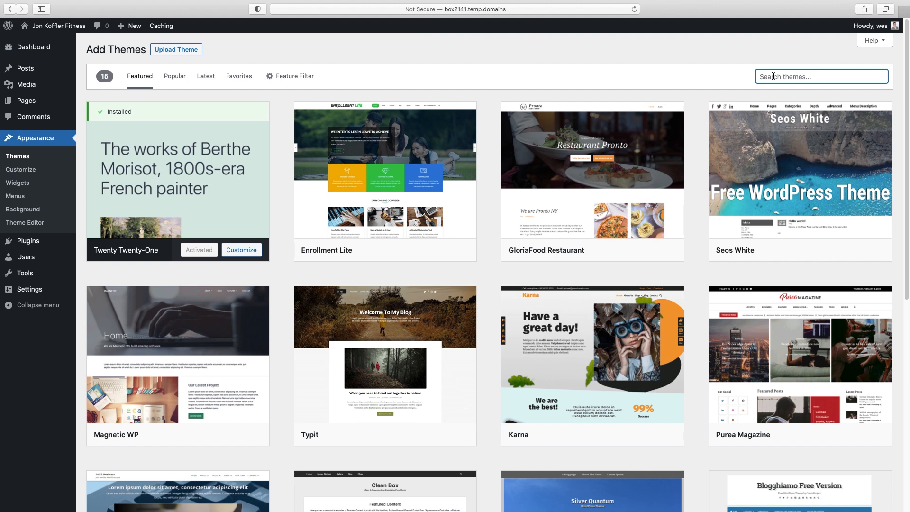
pyautogui.write('astra')
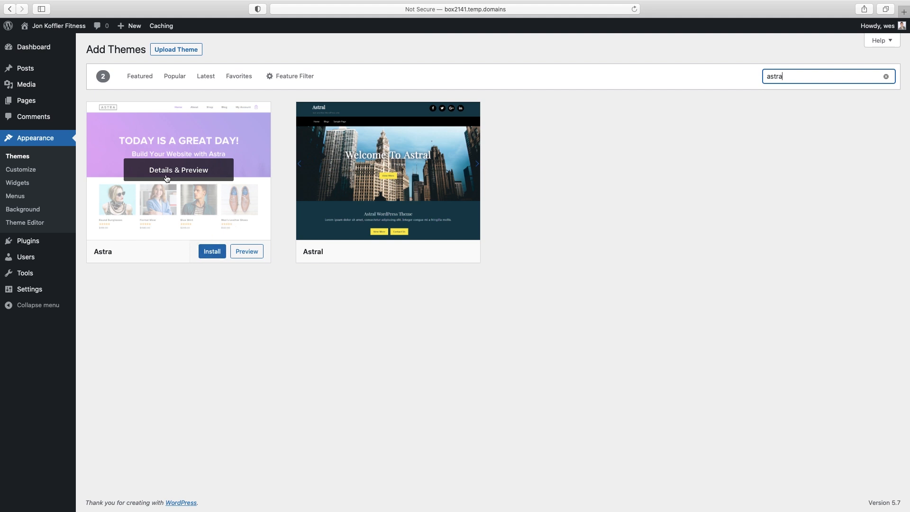
pyautogui.click(211, 252)
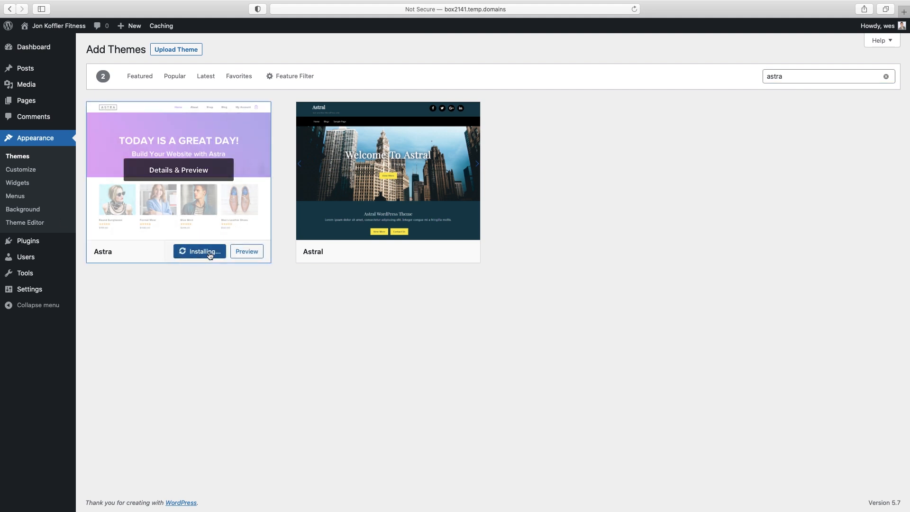
pyautogui.click(195, 254)
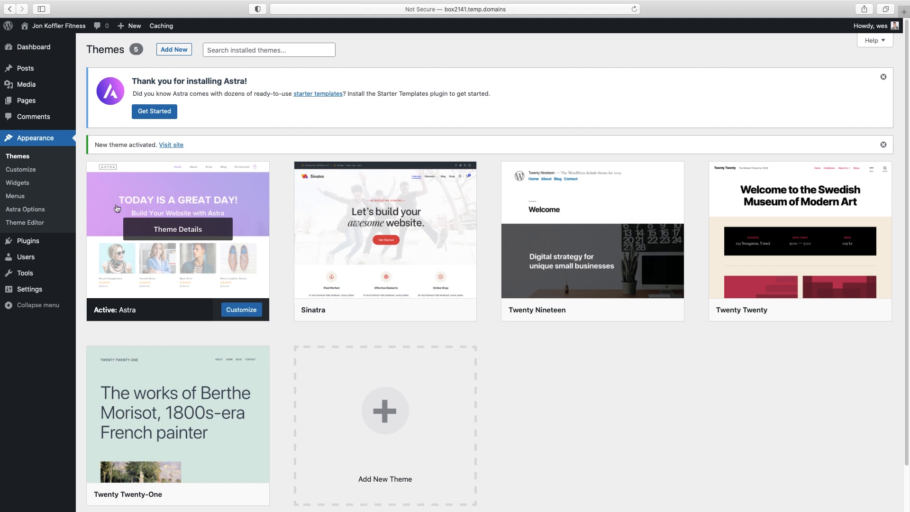
# Search plugins for 'starter templates', install the Starter Templates plugin, and open its templates page
pyautogui.moveTo(31, 243)
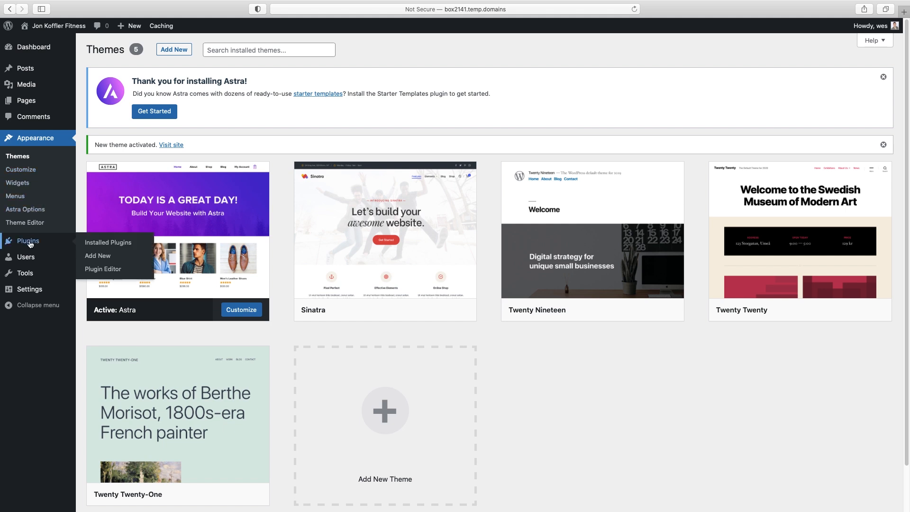
pyautogui.click(106, 257)
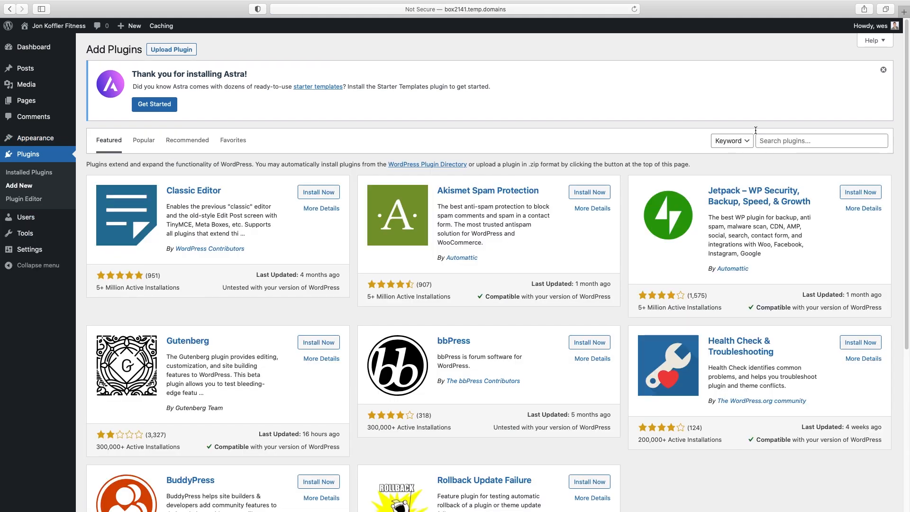
pyautogui.click(772, 139)
pyautogui.write('starter templates')
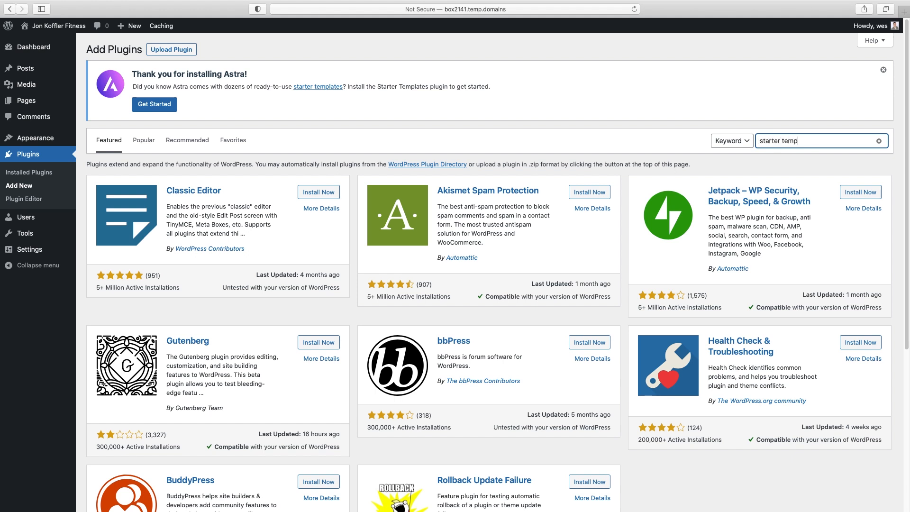
pyautogui.press('Return')
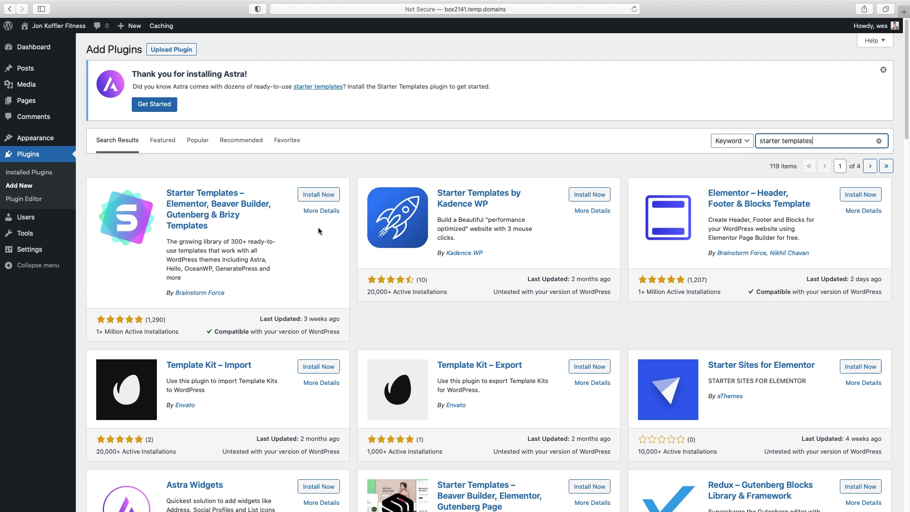
pyautogui.click(323, 199)
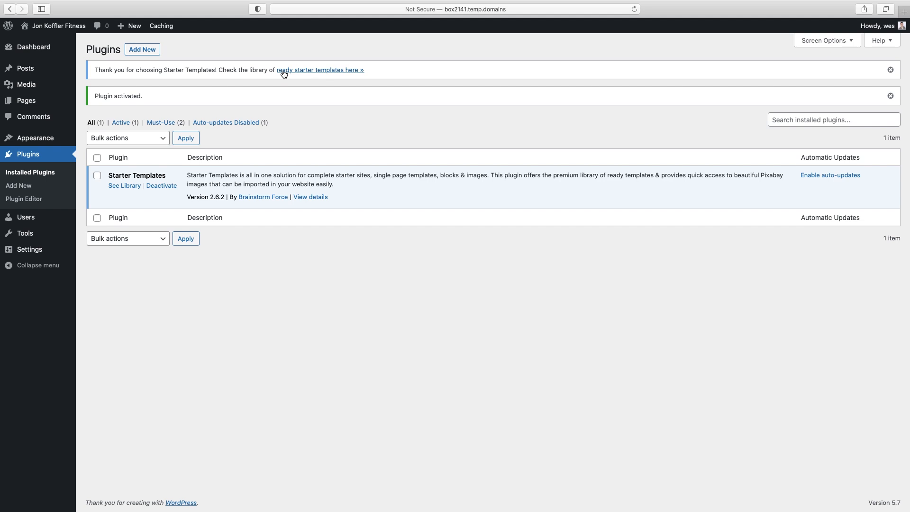
pyautogui.click(333, 72)
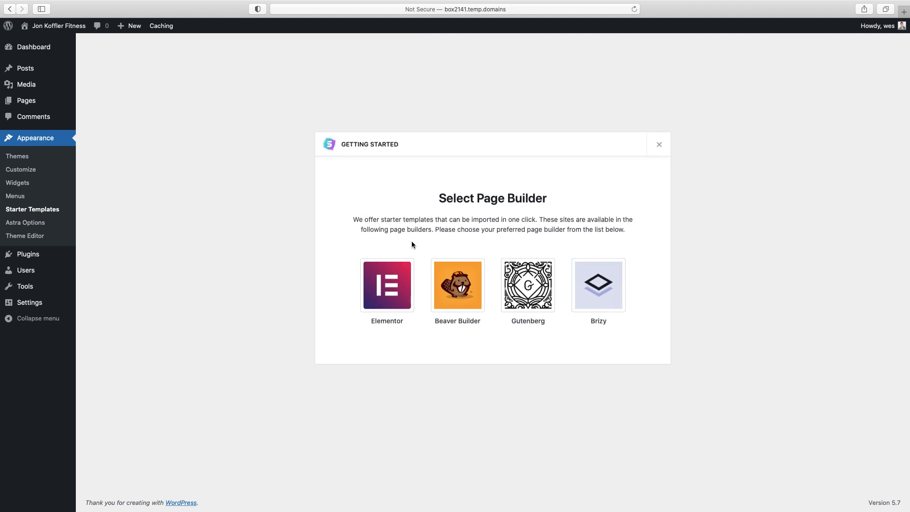
# Pick Elementor as the page builder and browse the Starter Templates grid
pyautogui.click(389, 289)
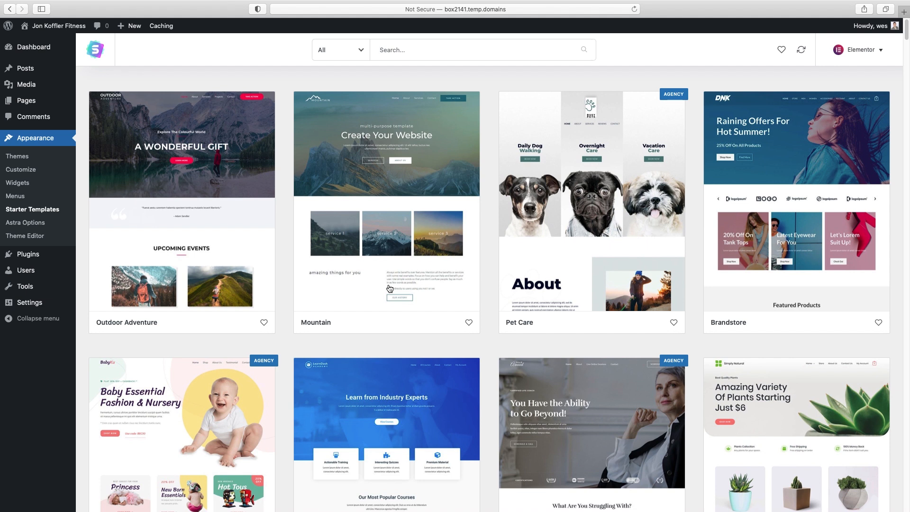
pyautogui.scroll(-3, 391, 287)
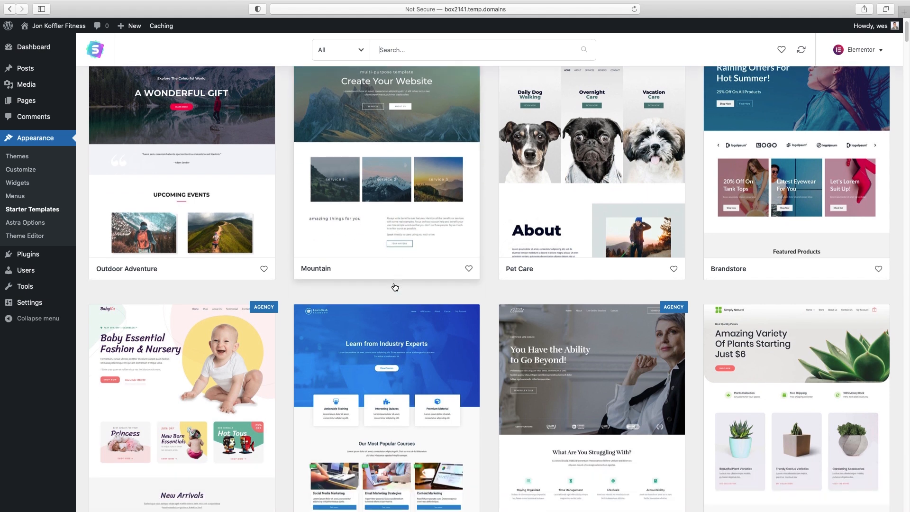
pyautogui.scroll(-2, 395, 286)
pyautogui.scroll(5, 394, 287)
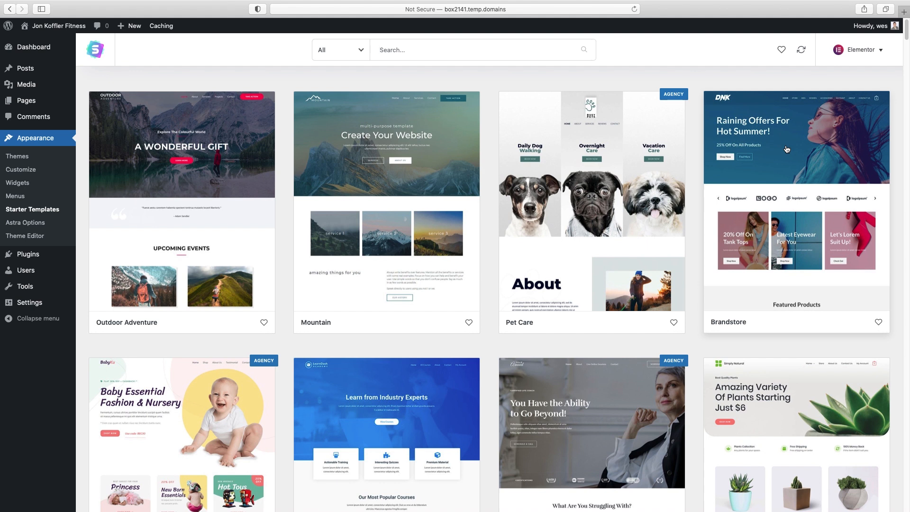
pyautogui.scroll(-6, 787, 149)
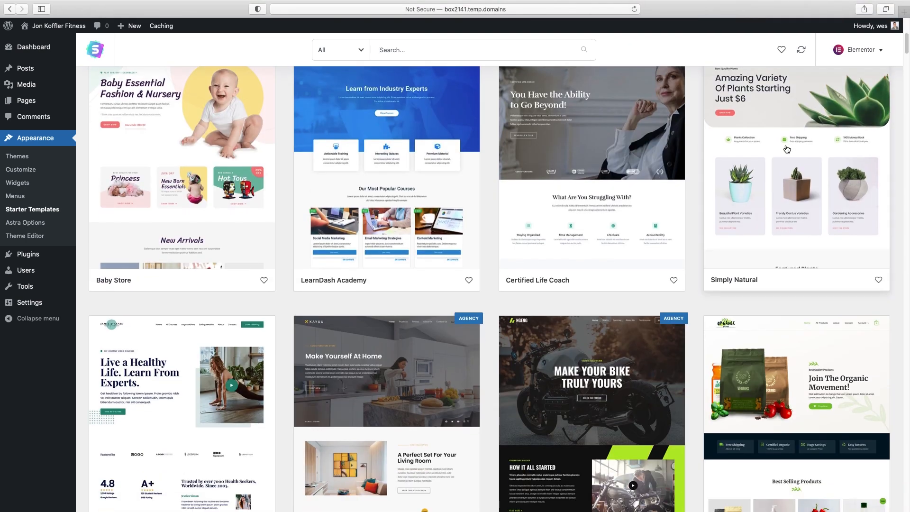
pyautogui.scroll(-2, 786, 150)
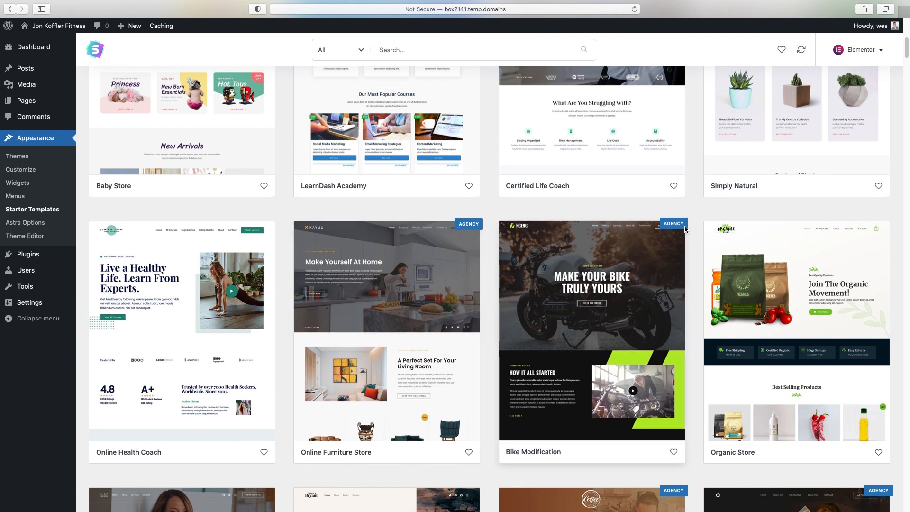
pyautogui.scroll(8, 371, 78)
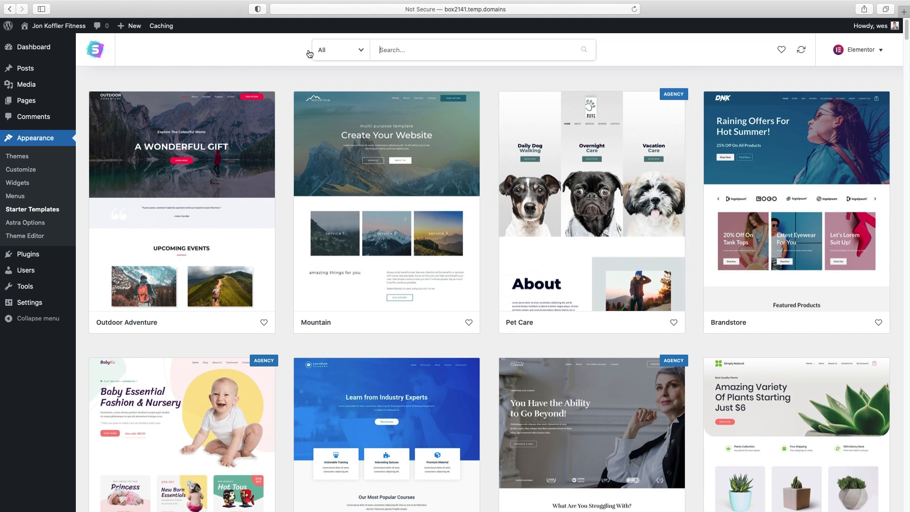
# Filter the template library to Free and scroll through designs like Outdoor Adventure and Brandstore
pyautogui.click(349, 55)
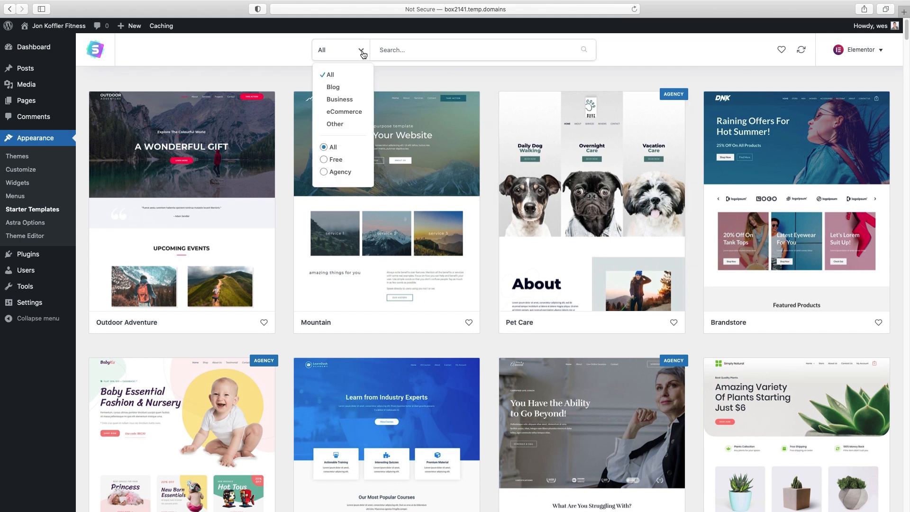
pyautogui.click(330, 160)
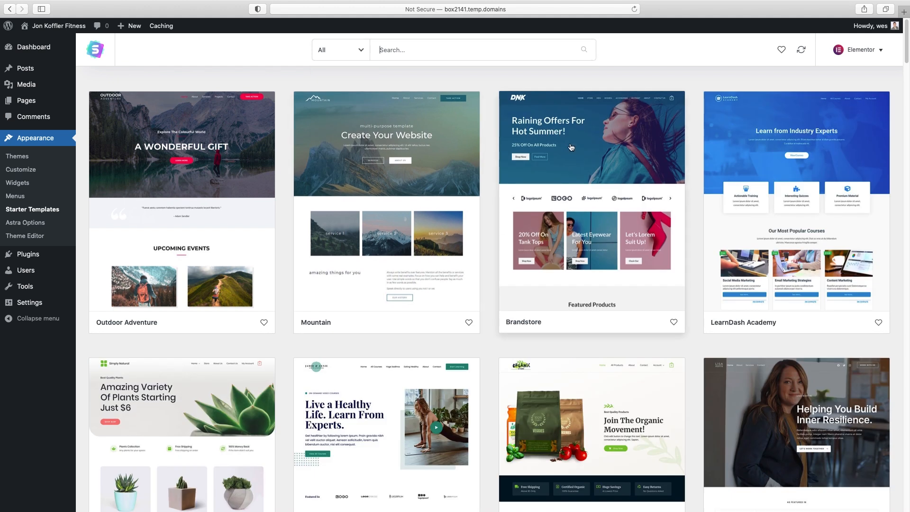
pyautogui.scroll(-2, 573, 152)
pyautogui.scroll(-8, 571, 147)
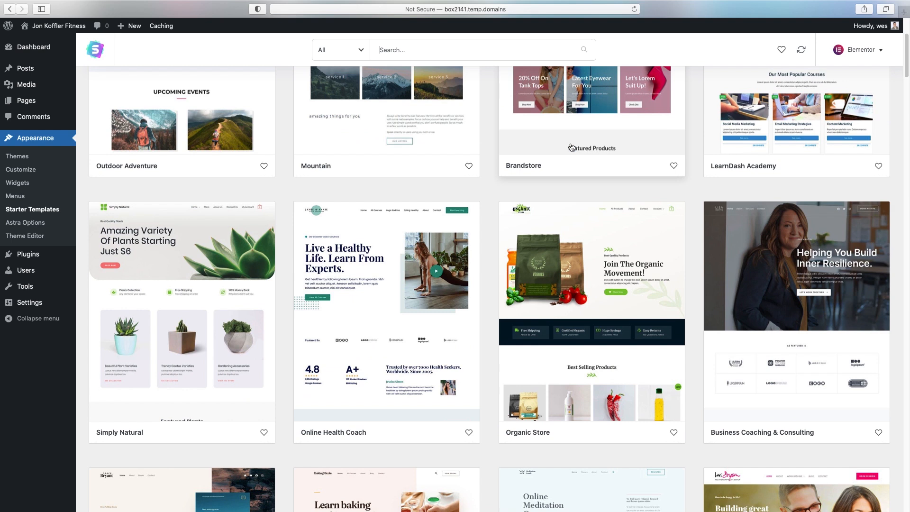
pyautogui.scroll(-2, 572, 146)
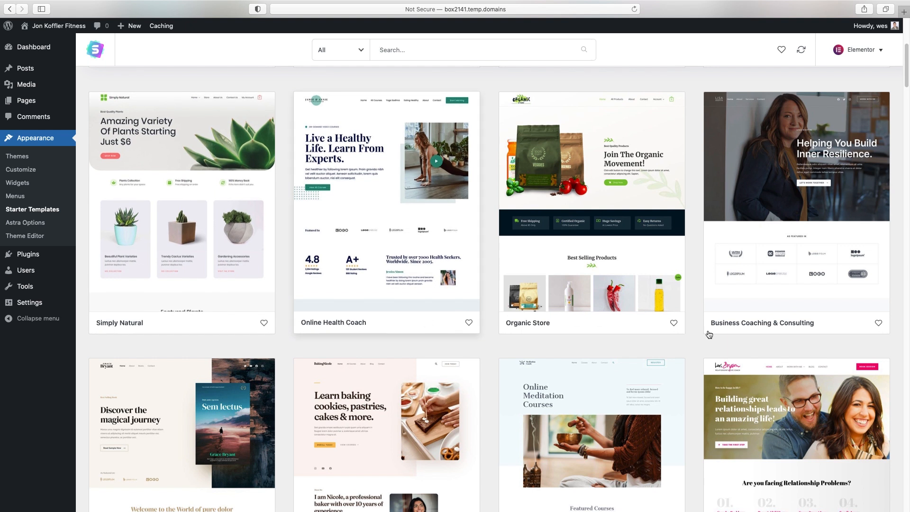
pyautogui.scroll(-8, 803, 330)
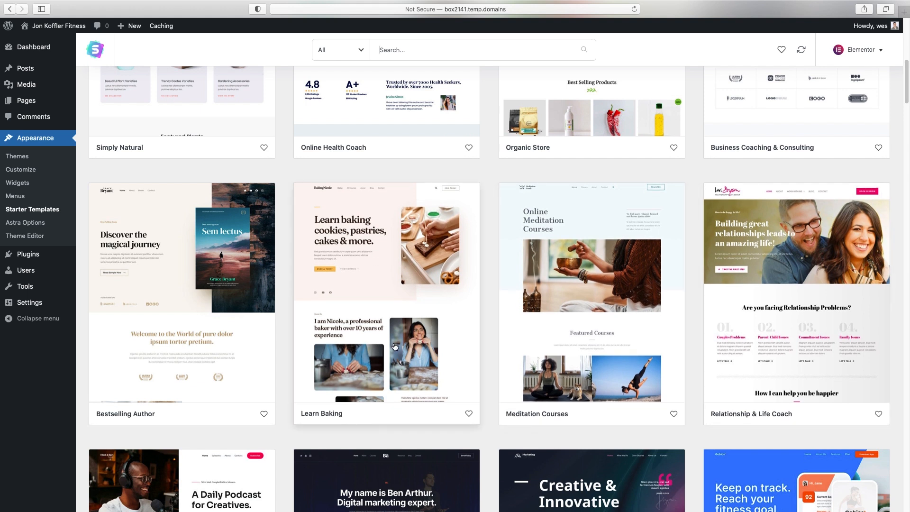
pyautogui.scroll(-7, 395, 347)
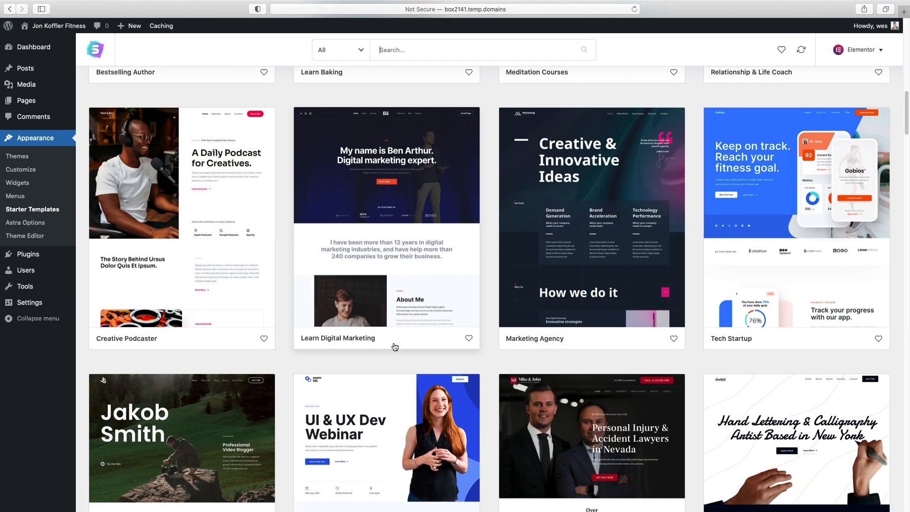
pyautogui.scroll(-4, 395, 347)
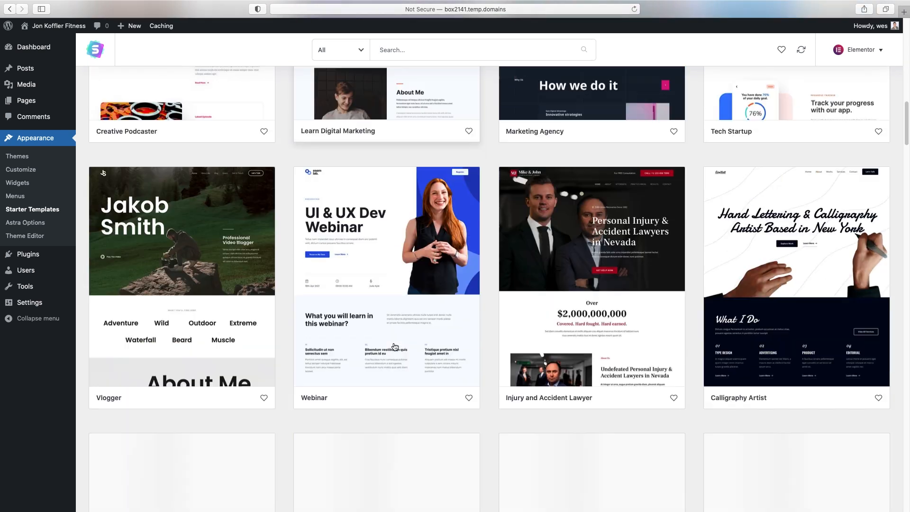
pyautogui.scroll(17, 394, 347)
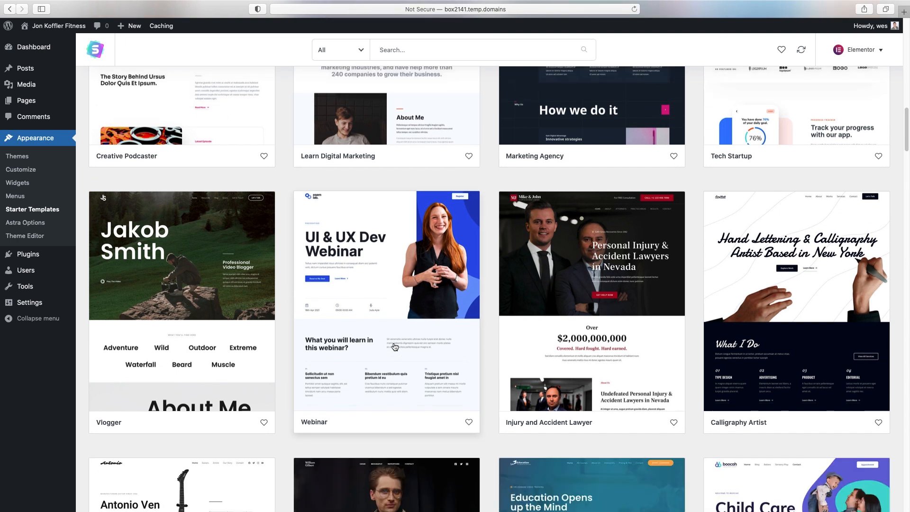
pyautogui.scroll(3, 395, 346)
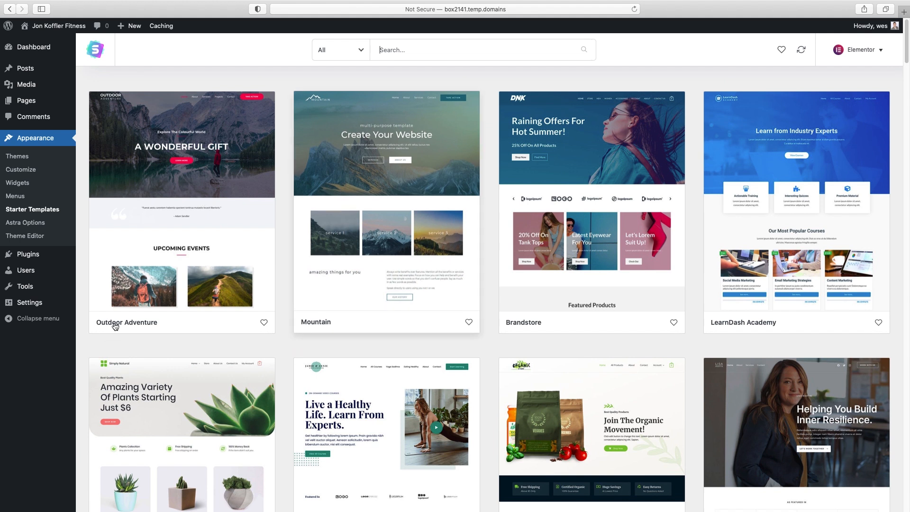
# Preview Outdoor Adventure's About, Services, Projects and Contact pages, then import the complete site
pyautogui.click(178, 184)
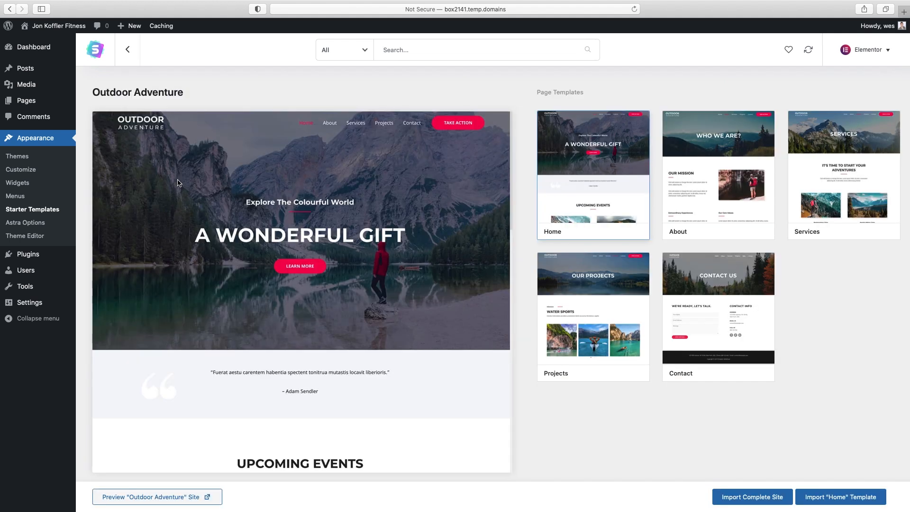
pyautogui.click(738, 189)
pyautogui.click(823, 179)
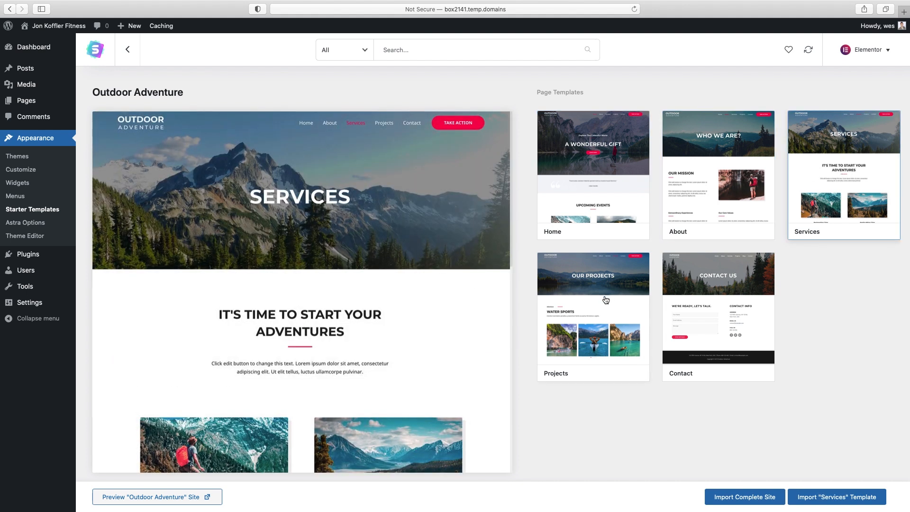
pyautogui.click(602, 301)
pyautogui.click(682, 292)
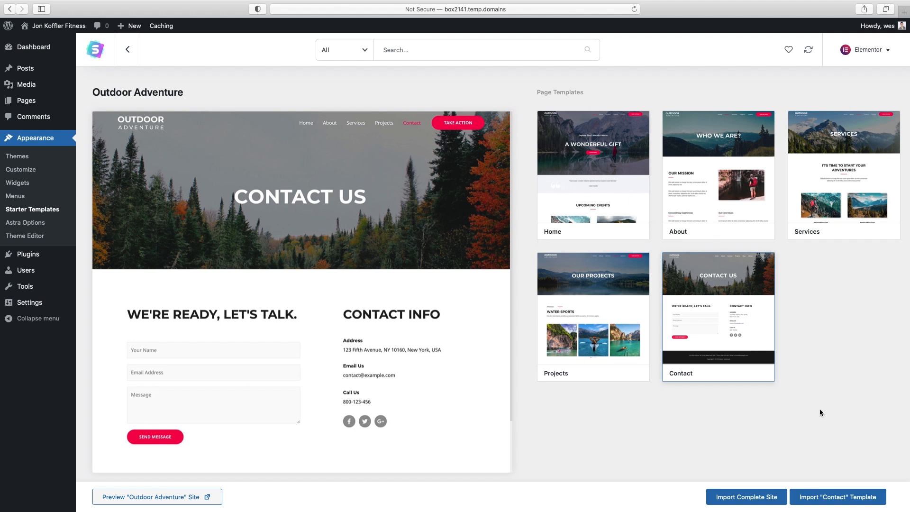
pyautogui.click(568, 202)
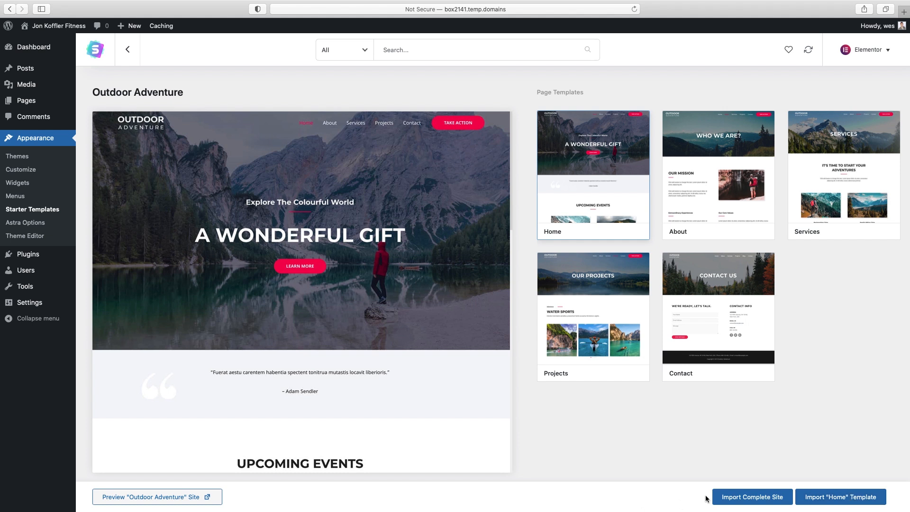
pyautogui.click(753, 496)
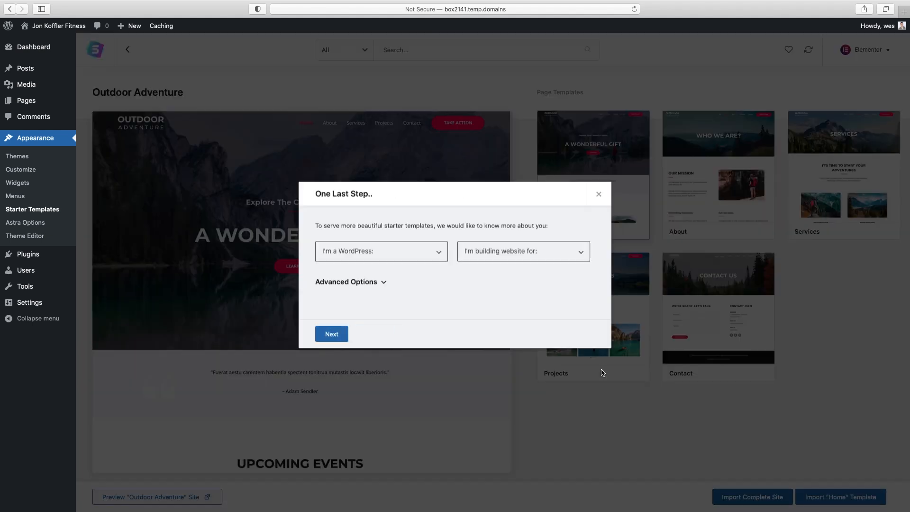
# Answer One Last Step with Intermediate and Myself/My company, skip sign-up, and let the import finish
pyautogui.click(345, 336)
pyautogui.click(407, 251)
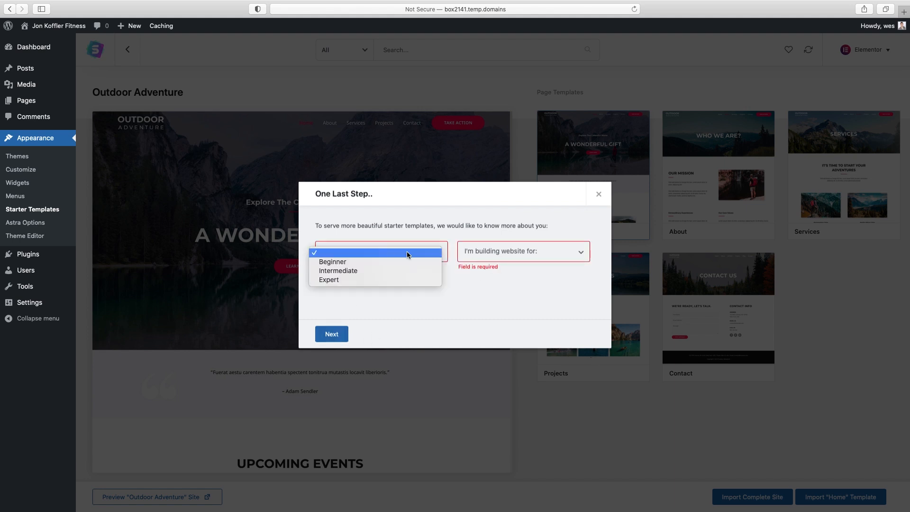
pyautogui.click(399, 271)
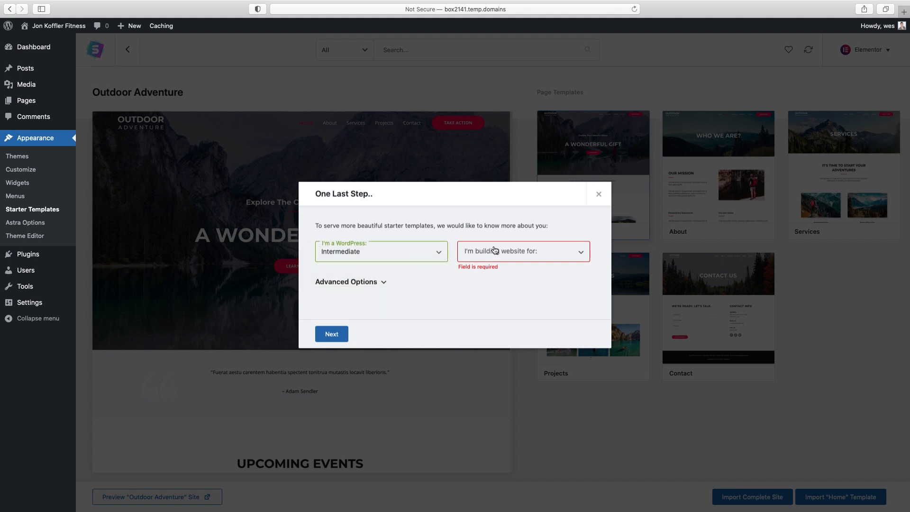
pyautogui.click(516, 253)
pyautogui.click(518, 261)
pyautogui.click(329, 337)
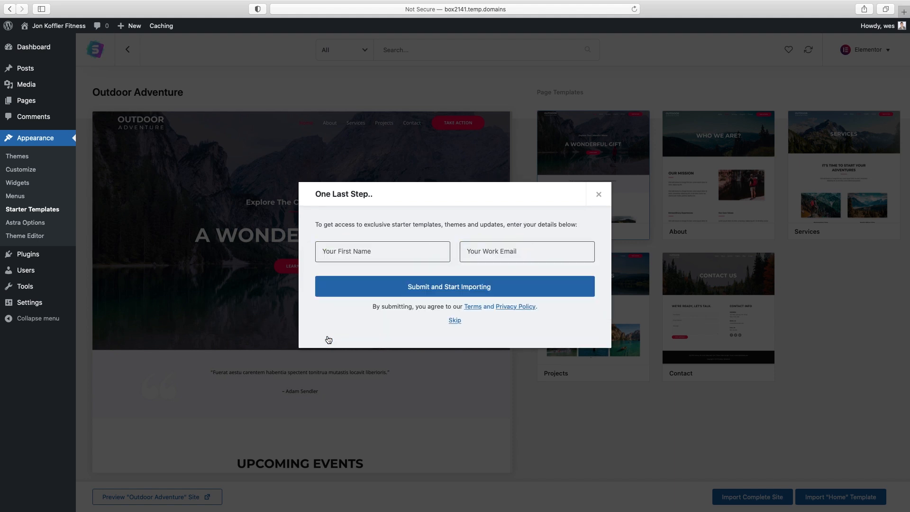
pyautogui.click(455, 320)
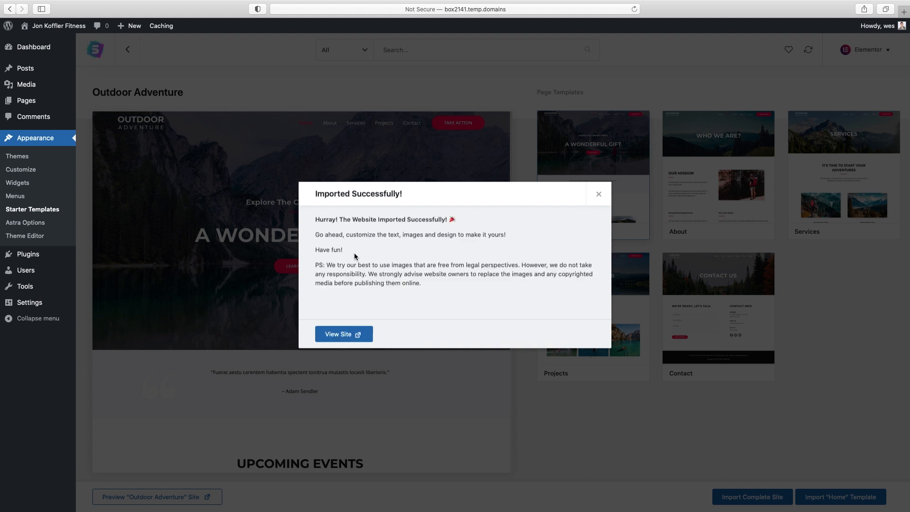
pyautogui.moveTo(327, 265); pyautogui.dragTo(517, 266)
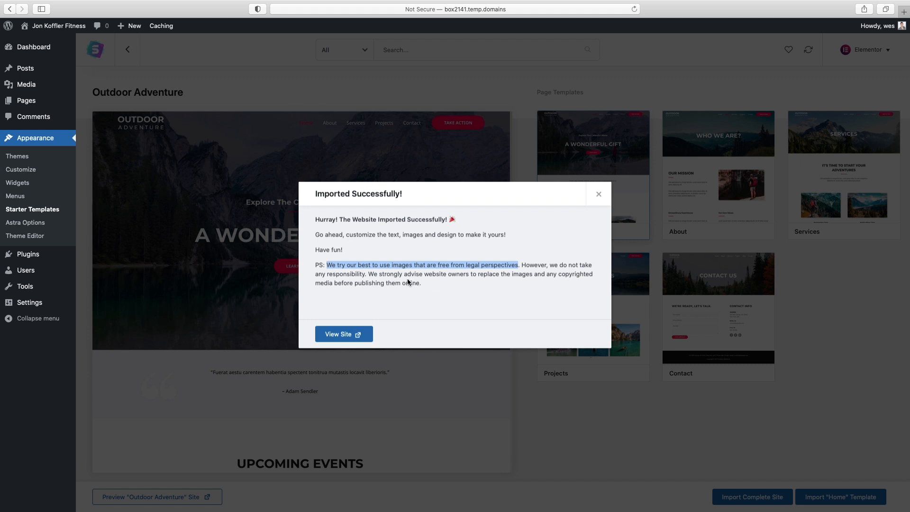
# View the imported homepage top to bottom, then open it with Edit with Elementor
pyautogui.click(340, 335)
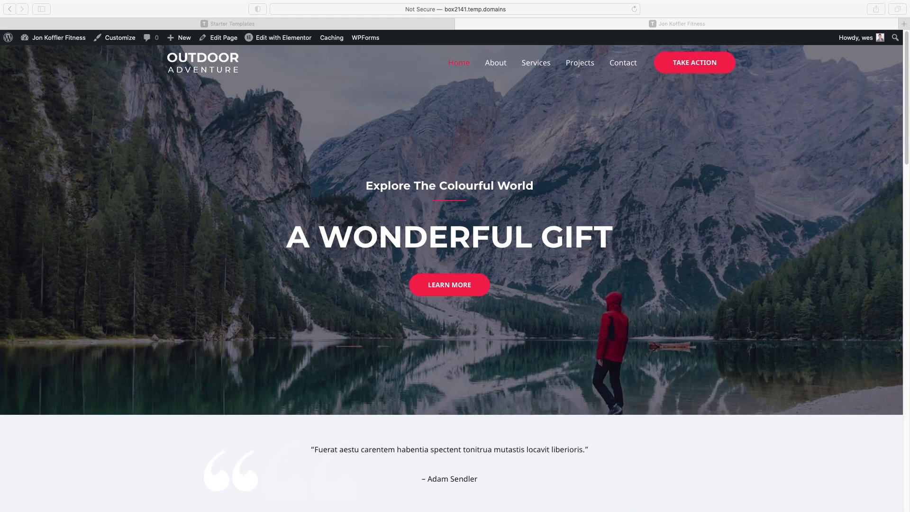
pyautogui.click(907, 52)
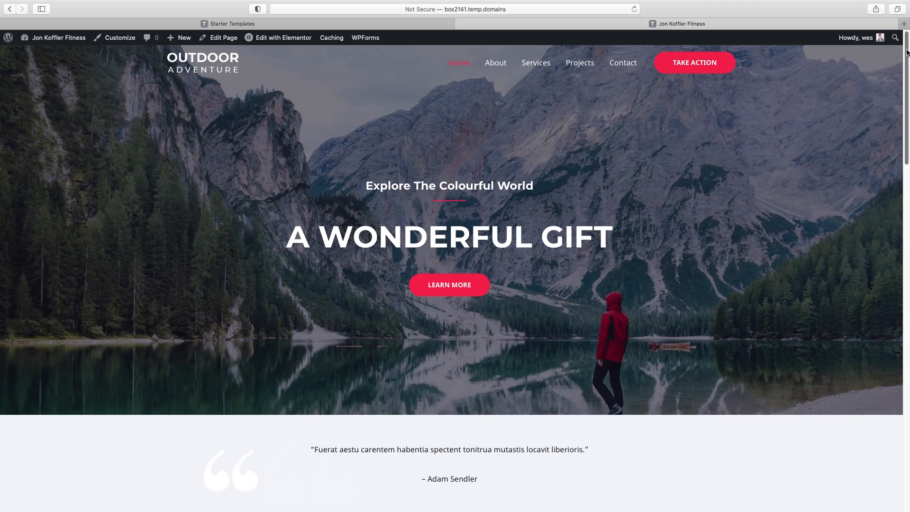
pyautogui.moveTo(907, 54); pyautogui.dragTo(909, 113)
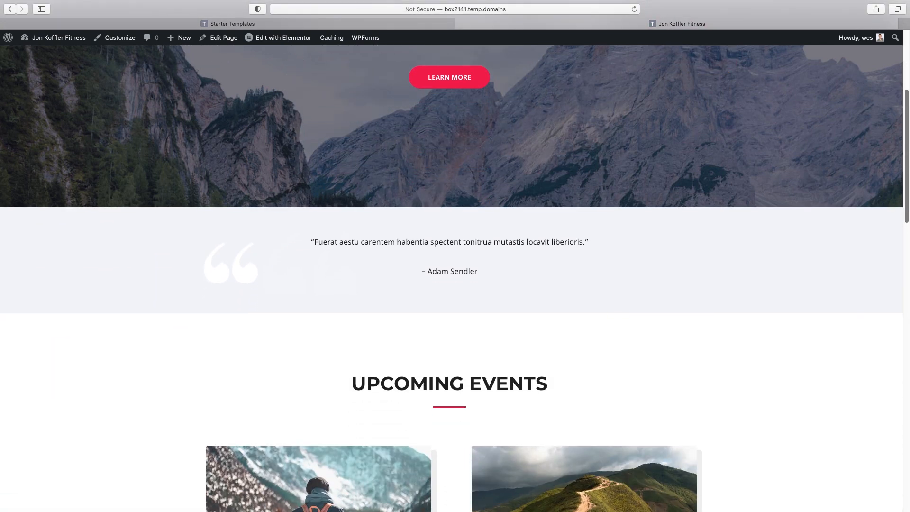
pyautogui.scroll(-5, 215, 277)
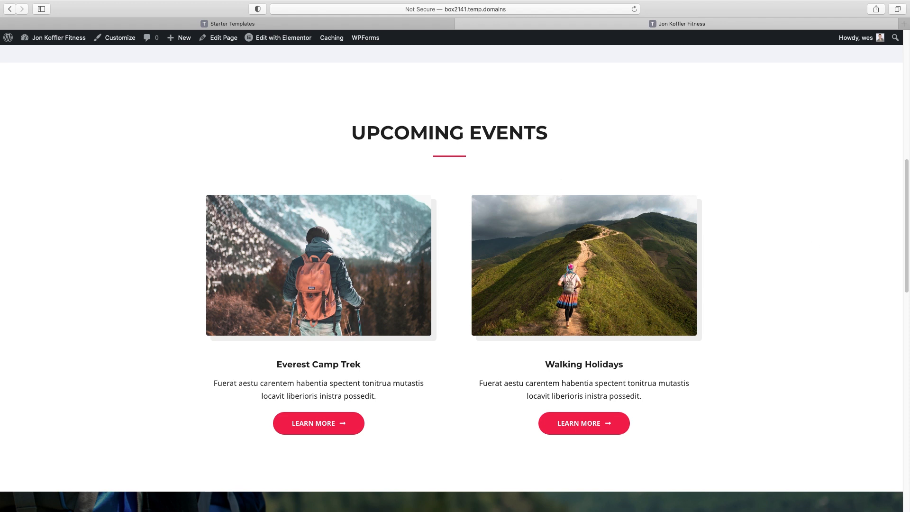
pyautogui.moveTo(906, 163); pyautogui.dragTo(907, 269)
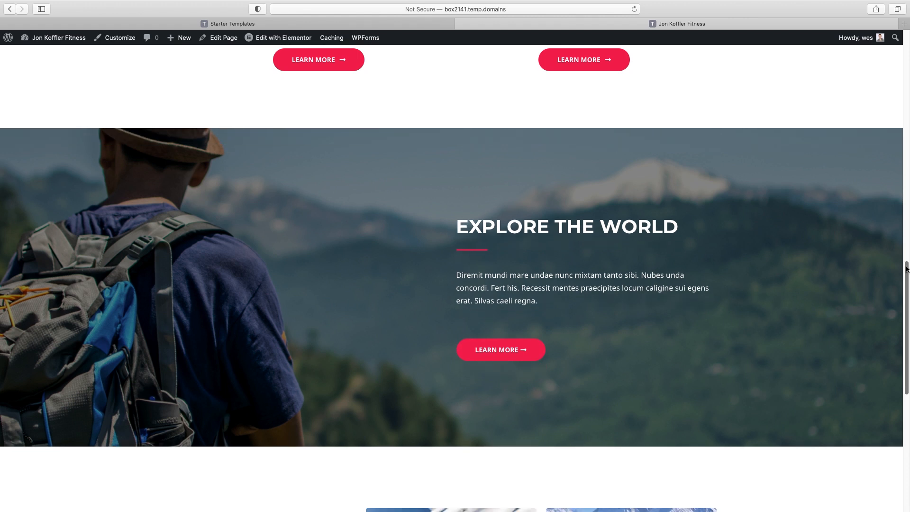
pyautogui.moveTo(906, 268); pyautogui.dragTo(876, 394)
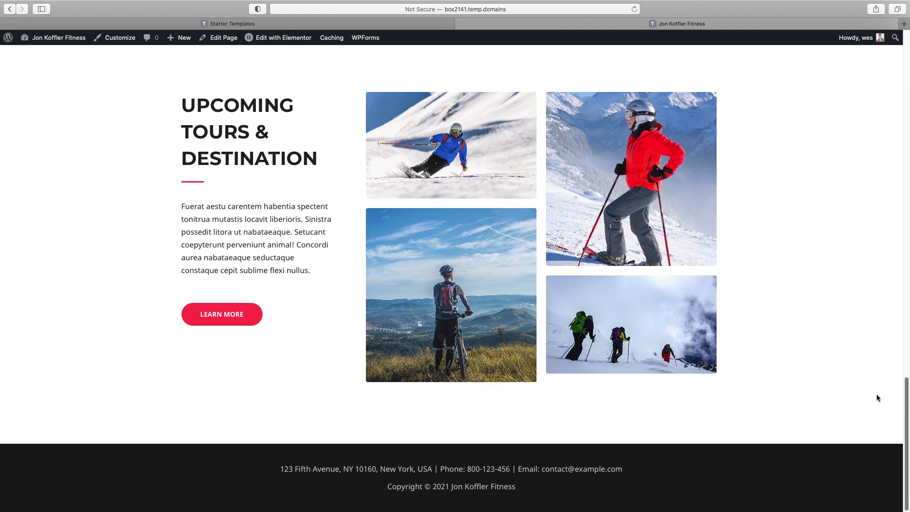
pyautogui.moveTo(876, 397); pyautogui.dragTo(863, 36)
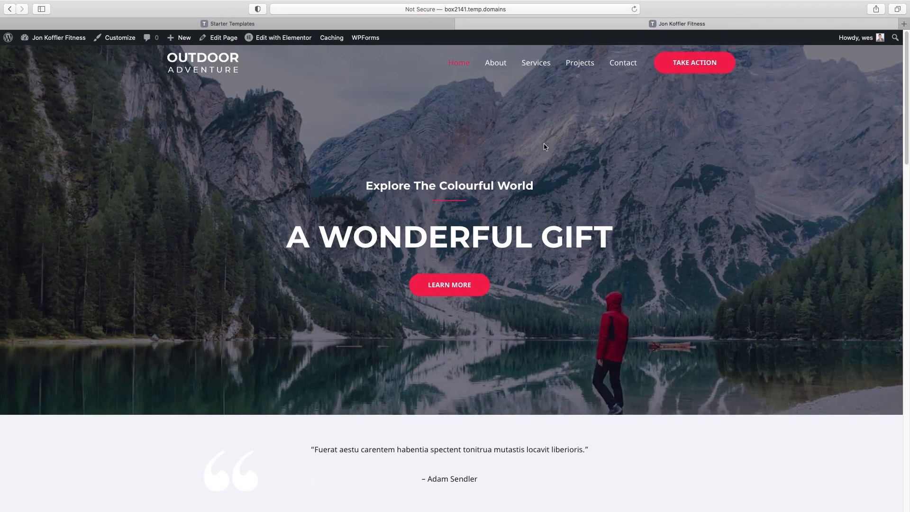
pyautogui.click(272, 38)
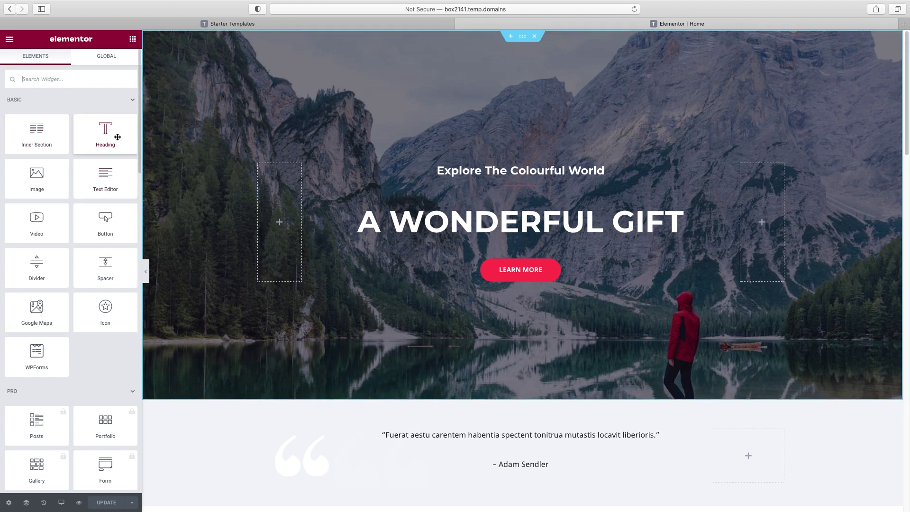
# Go to Site Settings from the Elementor menu and show the Global Colors list
pyautogui.moveTo(117, 137); pyautogui.dragTo(98, 134)
pyautogui.click(10, 41)
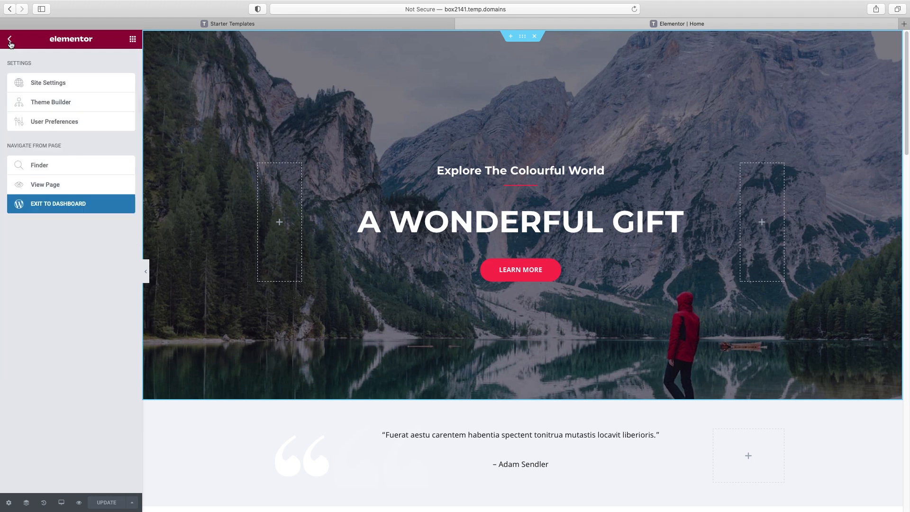
pyautogui.click(42, 85)
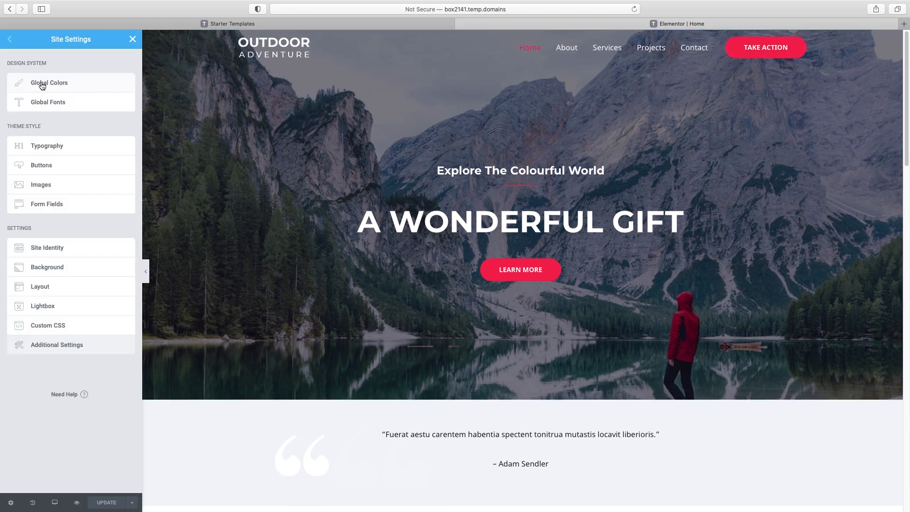
pyautogui.click(45, 86)
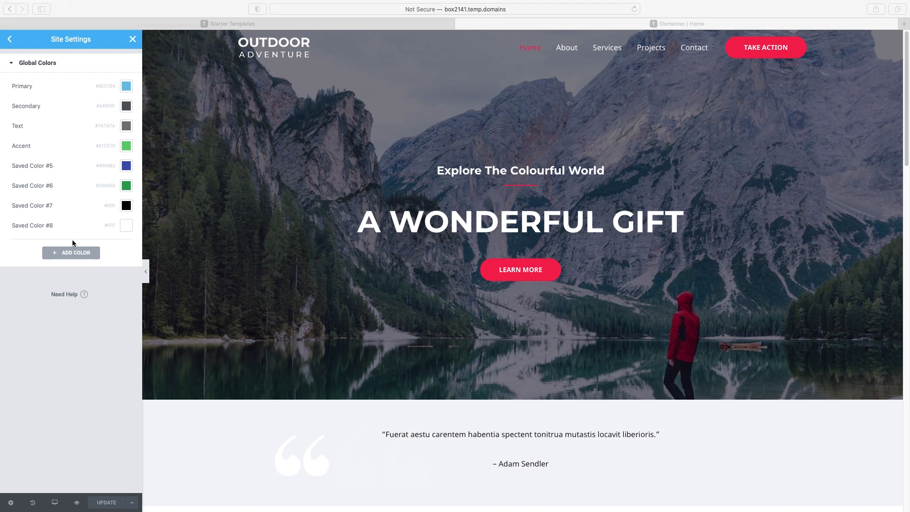
# Add a new global colour set to teal #34C3B0 and save the site settings
pyautogui.click(70, 254)
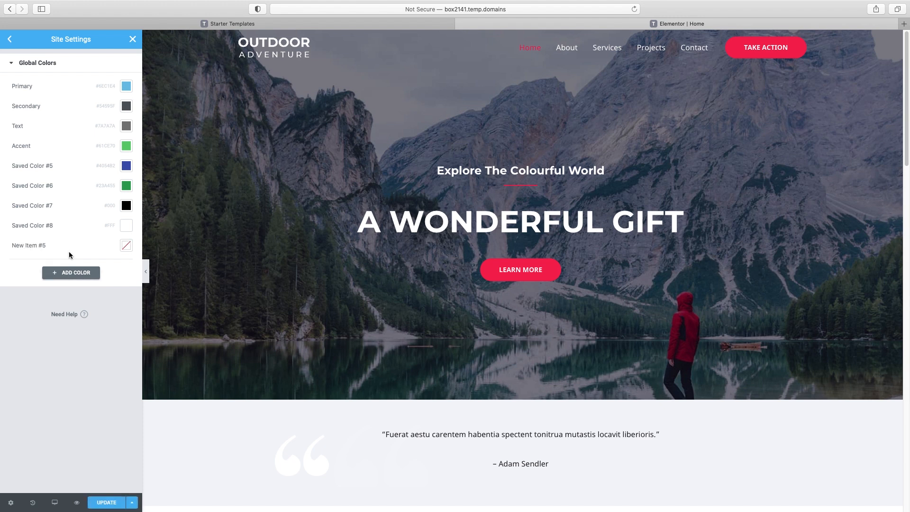
pyautogui.click(126, 246)
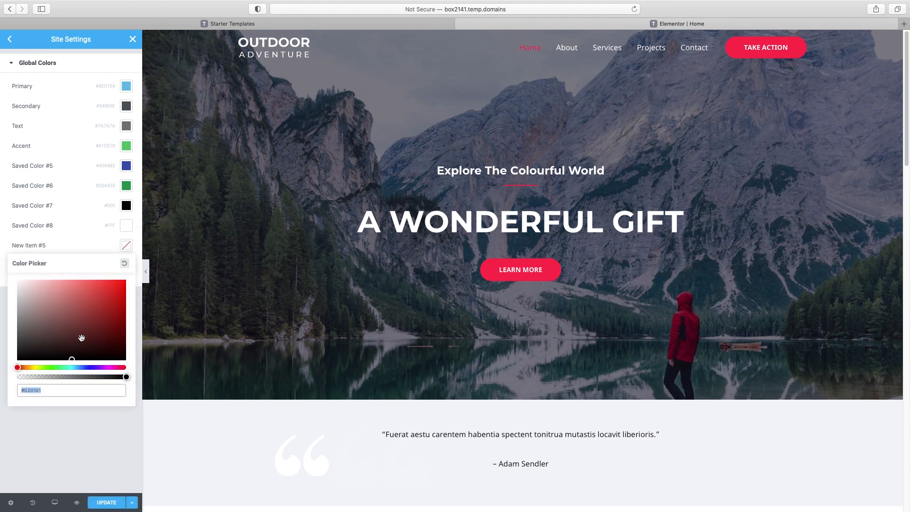
pyautogui.write('#34C3B0')
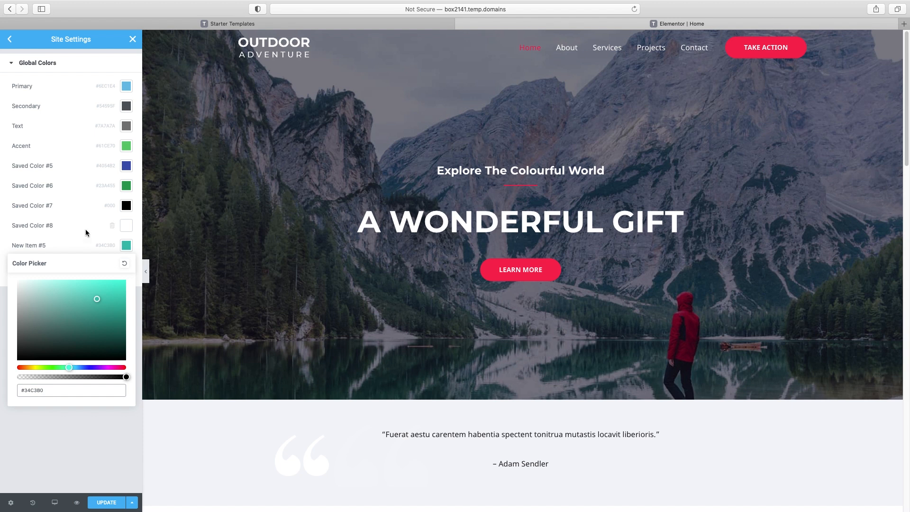
pyautogui.click(86, 456)
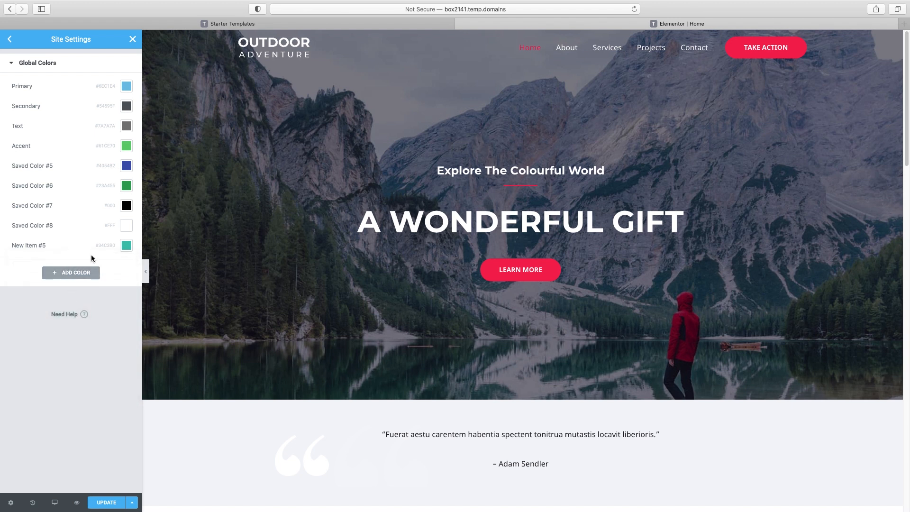
pyautogui.click(121, 497)
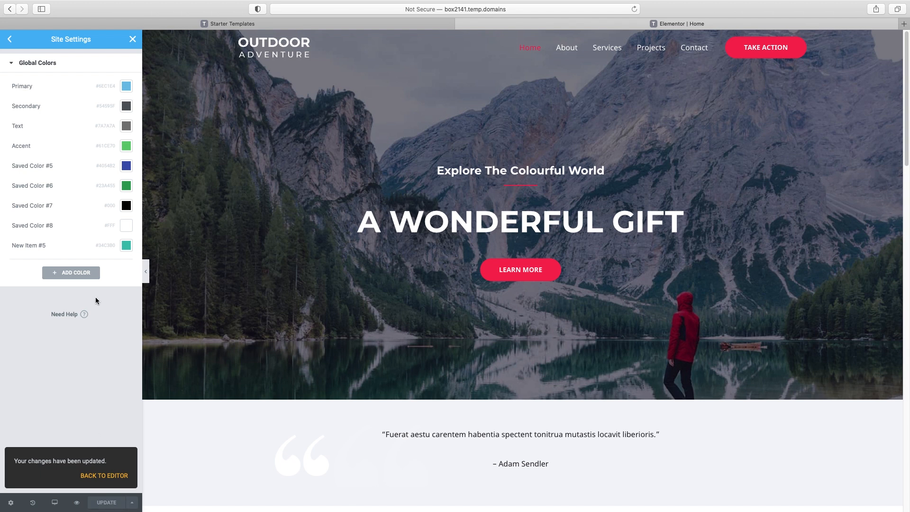
pyautogui.click(10, 41)
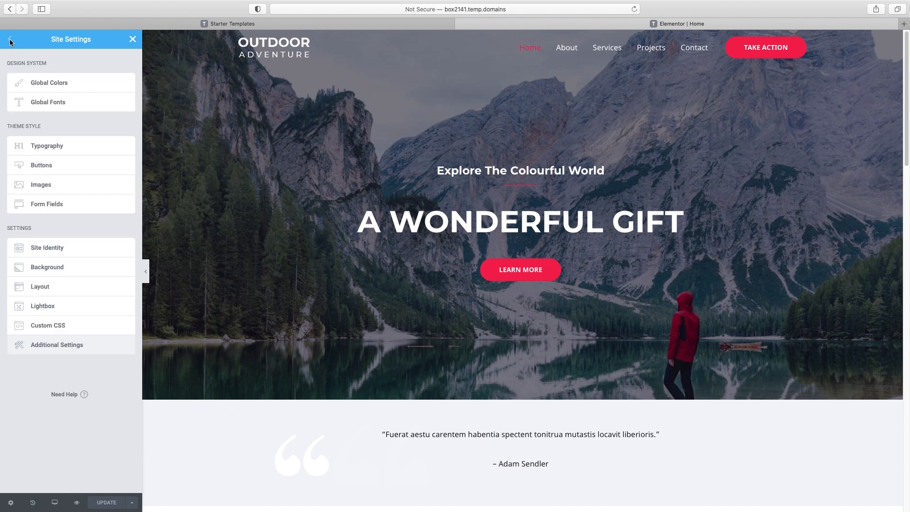
# Show the Typography settings for body, link and H1–H4 text, reviewing the page preview
pyautogui.click(52, 150)
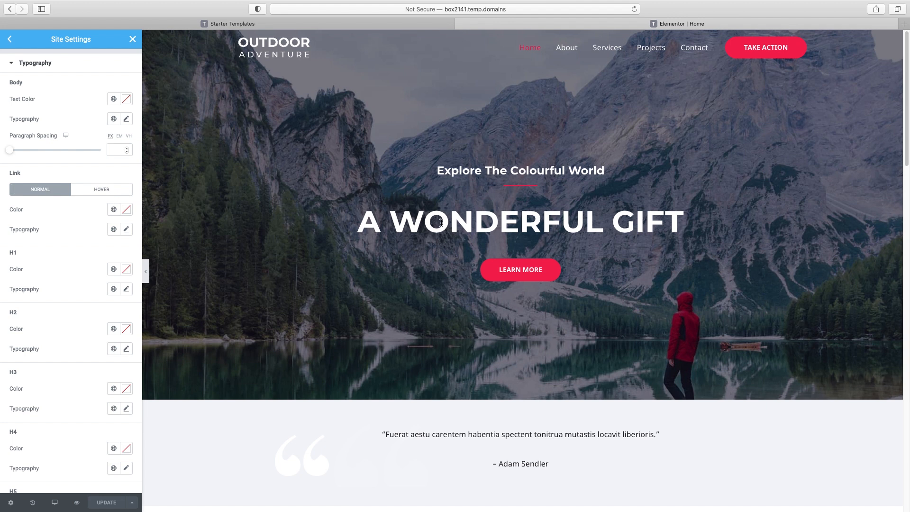
pyautogui.scroll(-5, 466, 222)
pyautogui.scroll(3, 467, 224)
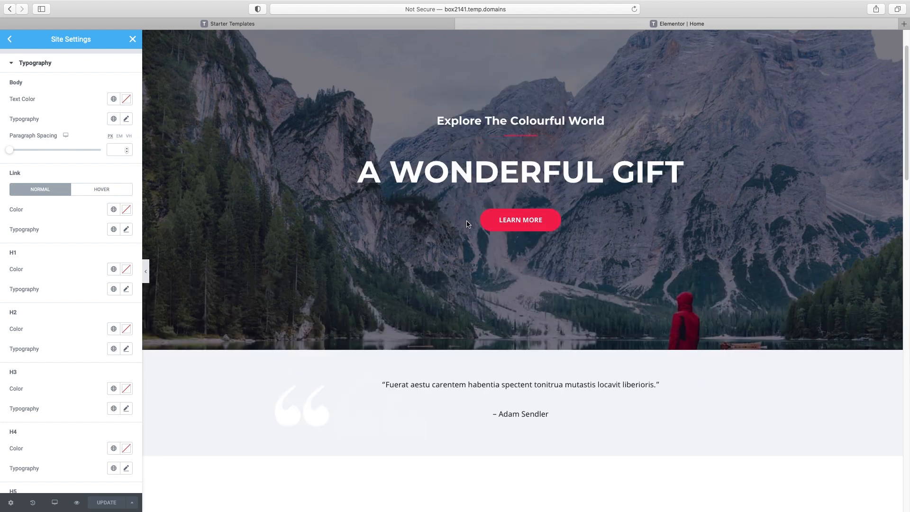
pyautogui.scroll(2, 467, 223)
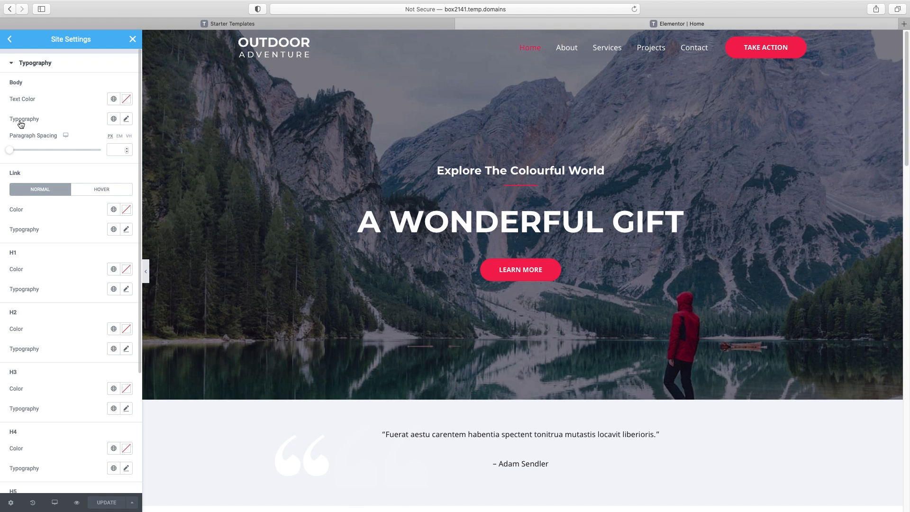
pyautogui.scroll(-3, 465, 315)
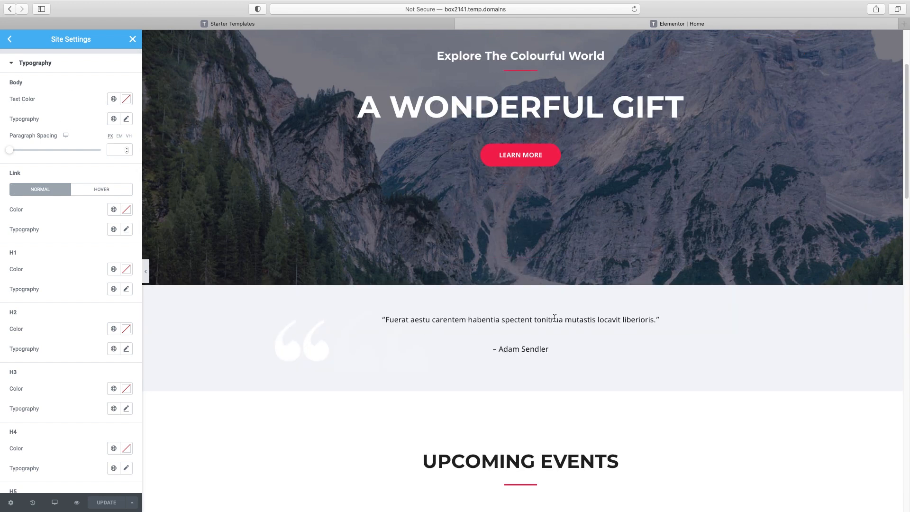
pyautogui.scroll(-12, 615, 331)
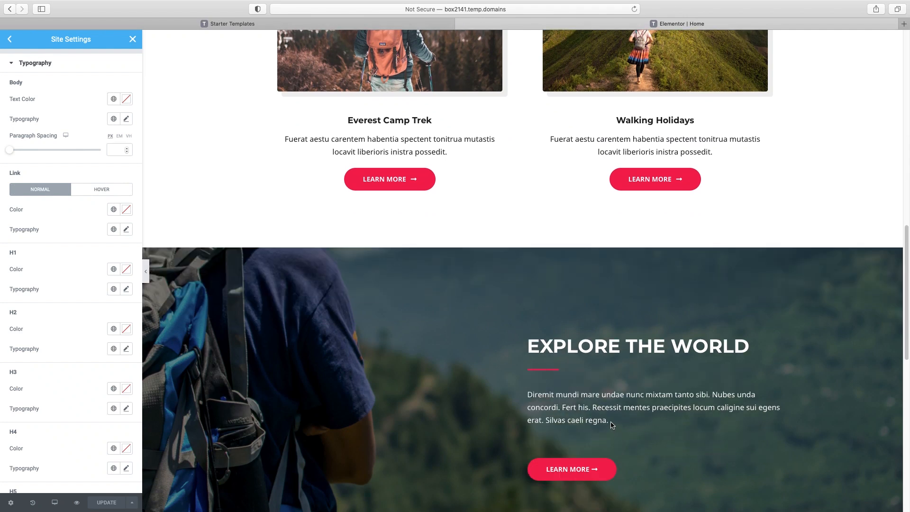
pyautogui.scroll(15, 593, 417)
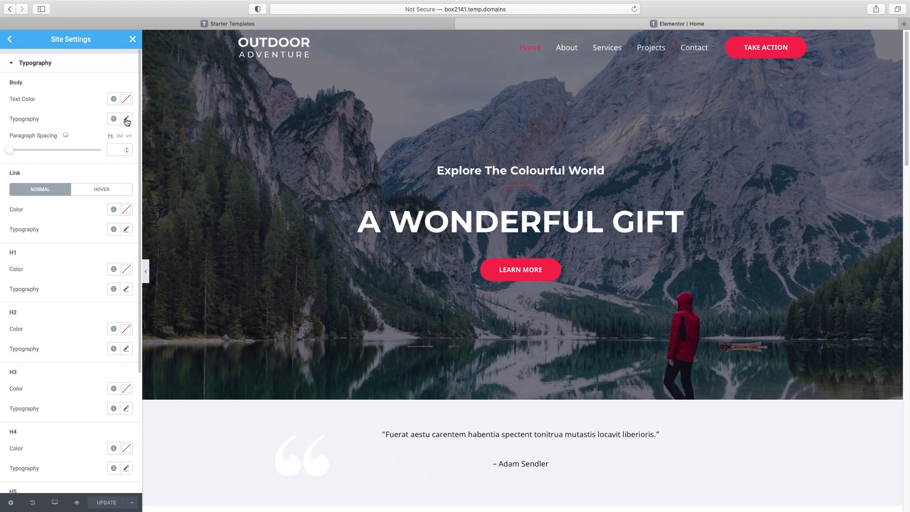
# Set the body text font to Montserrat at 18 px
pyautogui.click(127, 120)
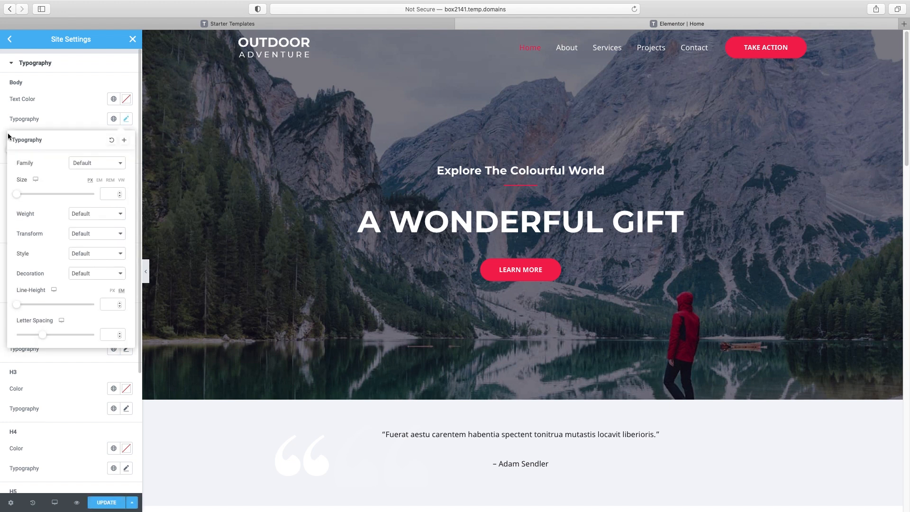
pyautogui.click(103, 163)
pyautogui.write('monts')
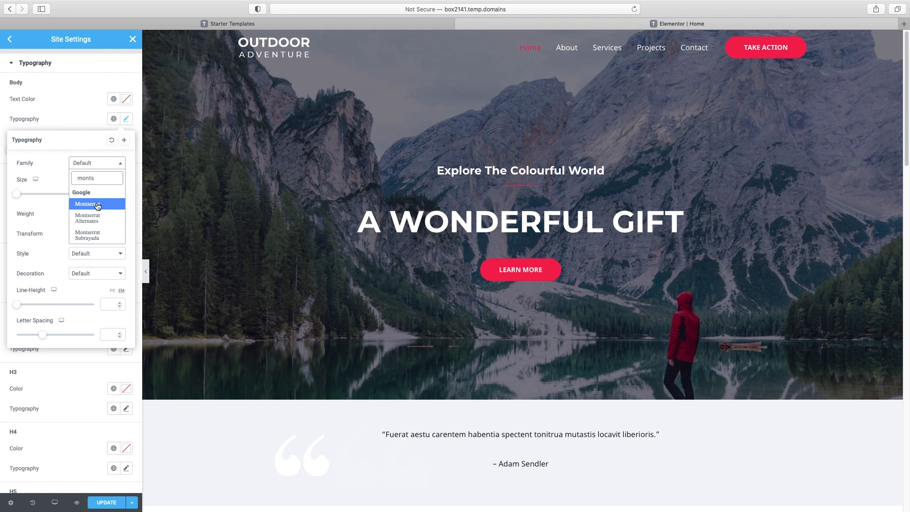
pyautogui.click(98, 205)
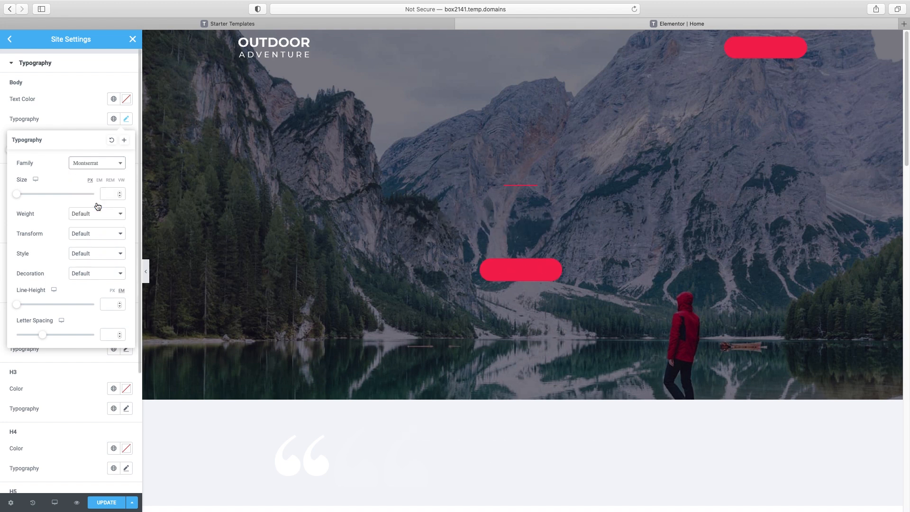
pyautogui.click(20, 194)
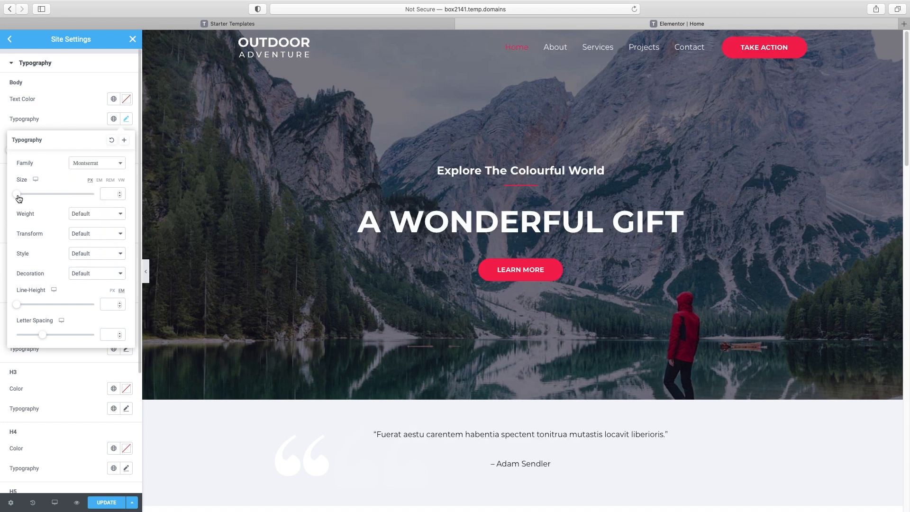
pyautogui.moveTo(26, 199); pyautogui.dragTo(29, 198)
pyautogui.moveTo(108, 192); pyautogui.dragTo(96, 193)
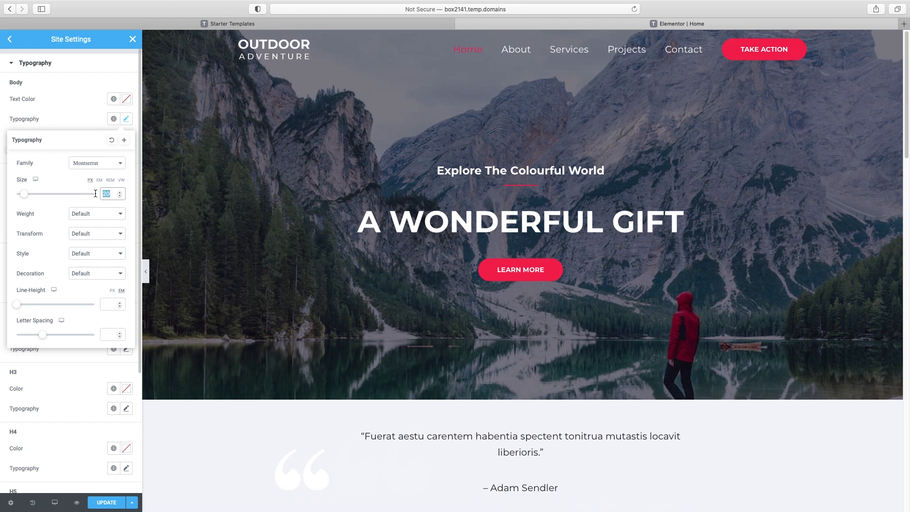
pyautogui.write('18')
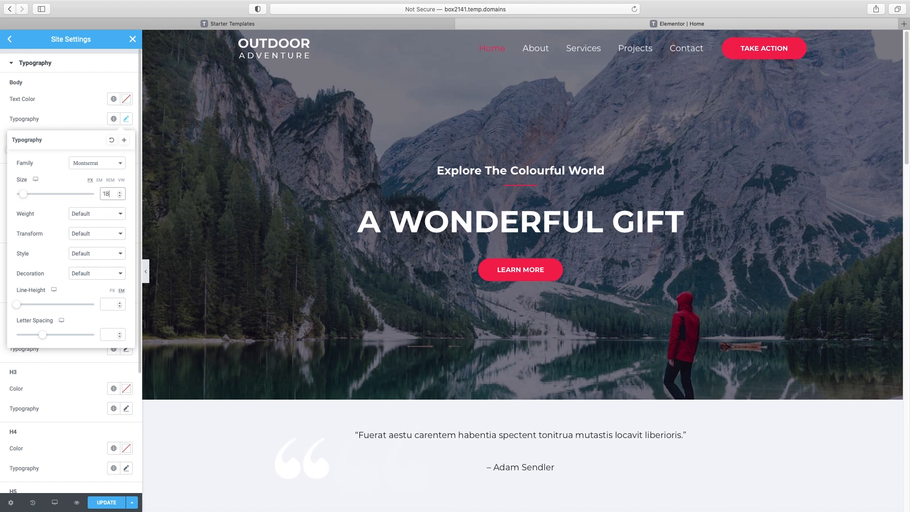
# Set the body text weight to Default and its line height to 1.7
pyautogui.click(98, 214)
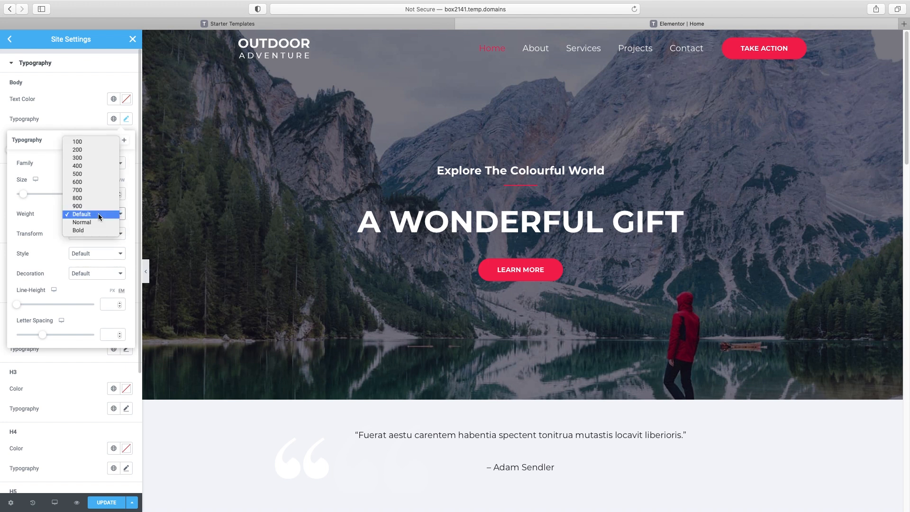
pyautogui.click(96, 183)
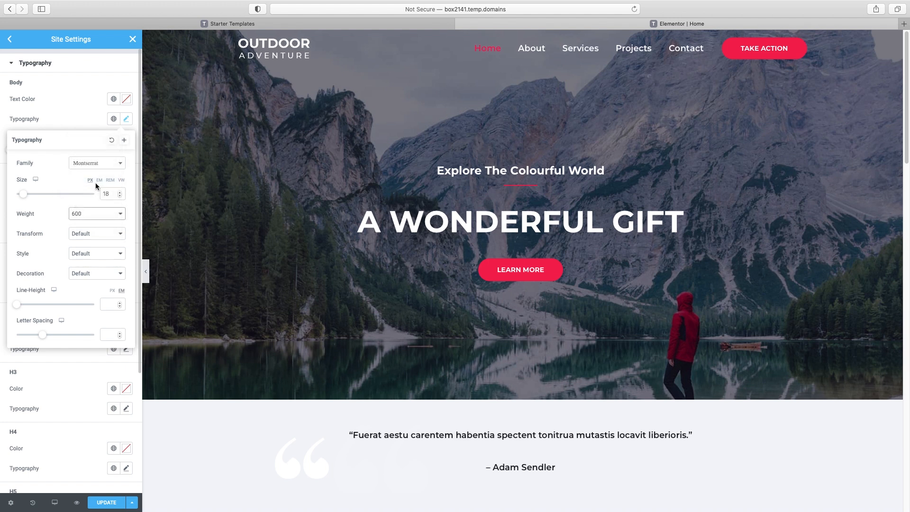
pyautogui.click(96, 212)
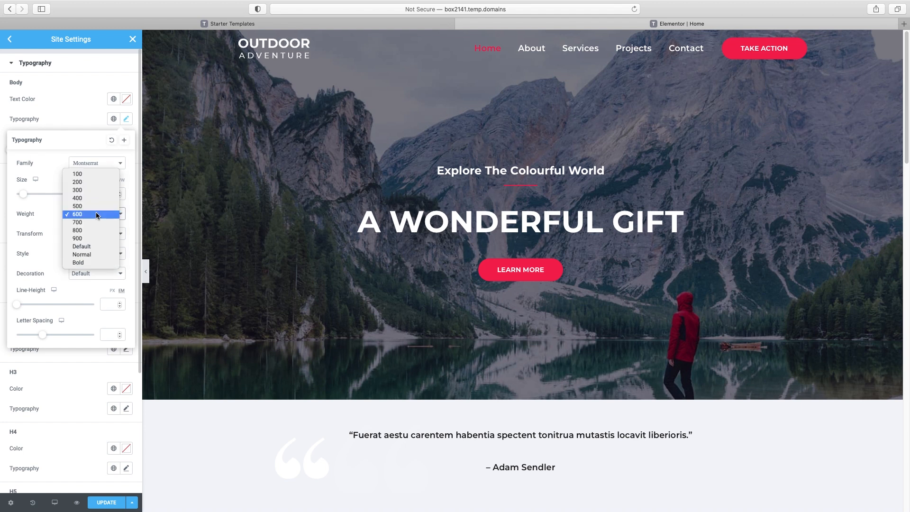
pyautogui.click(95, 246)
pyautogui.scroll(-2, 398, 270)
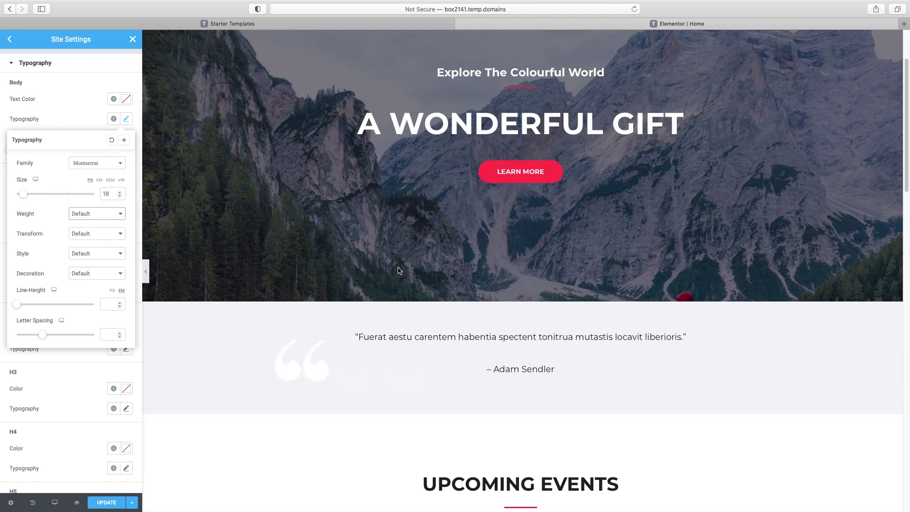
pyautogui.scroll(-10, 399, 269)
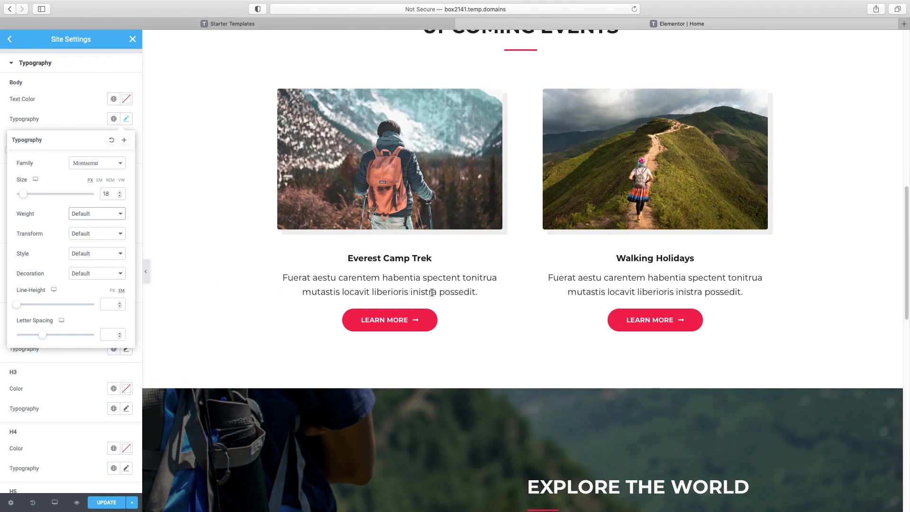
pyautogui.moveTo(18, 308)
pyautogui.mouseDown()
pyautogui.moveTo(43, 312)
pyautogui.moveTo(31, 316)
pyautogui.mouseUp()
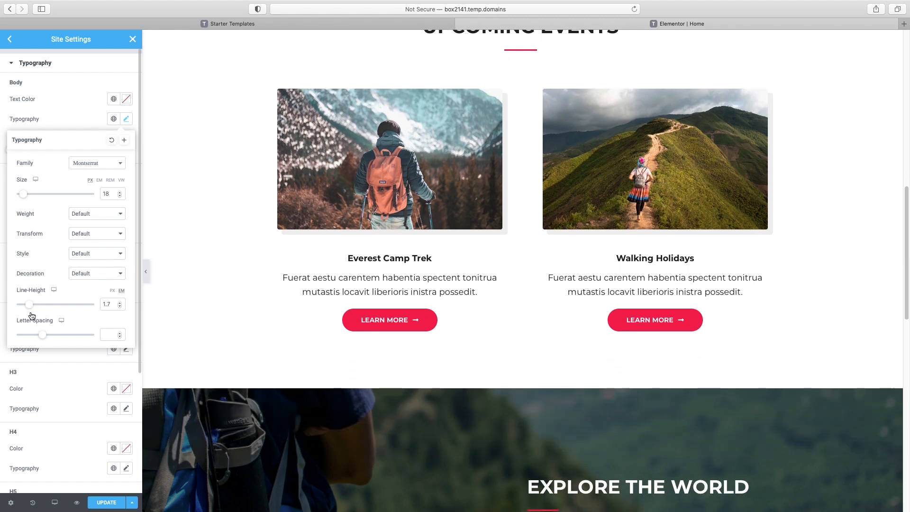
pyautogui.scroll(-5, 274, 320)
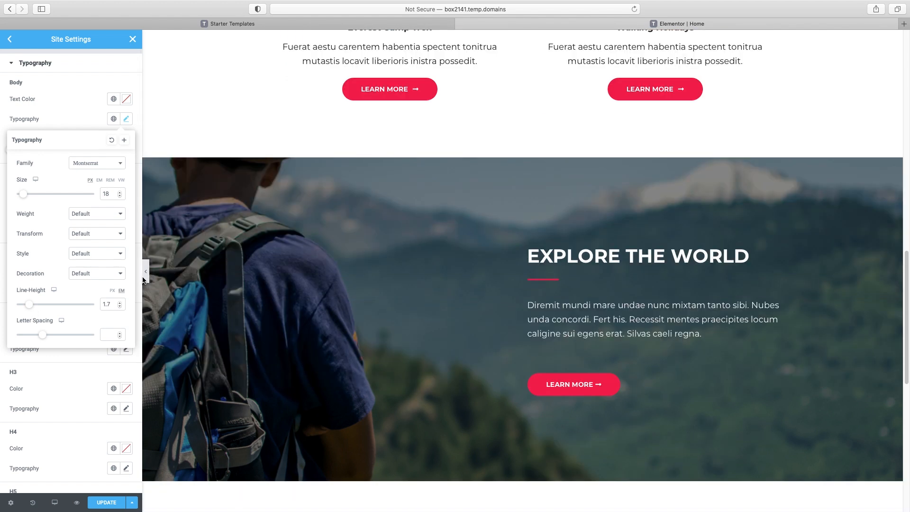
# Close the Body typography popover and select the Explore the World and hero headings to check them
pyautogui.click(84, 116)
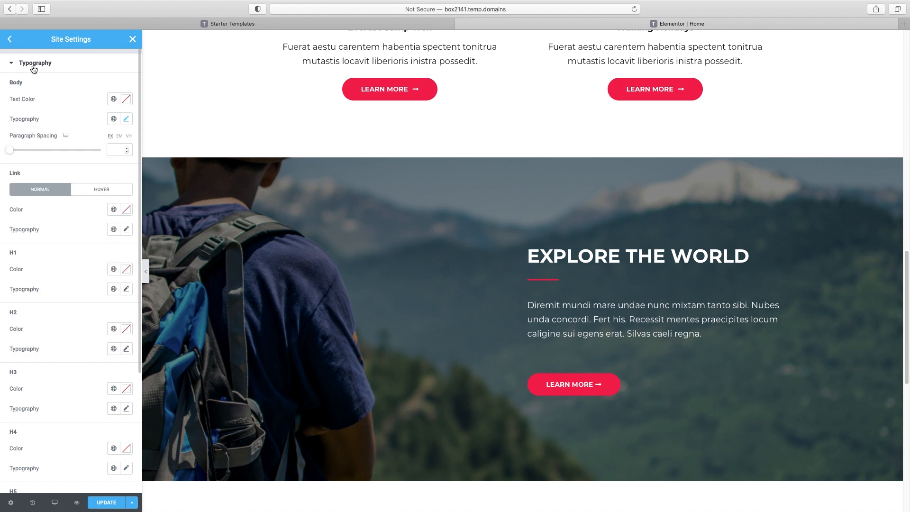
pyautogui.scroll(3, 355, 226)
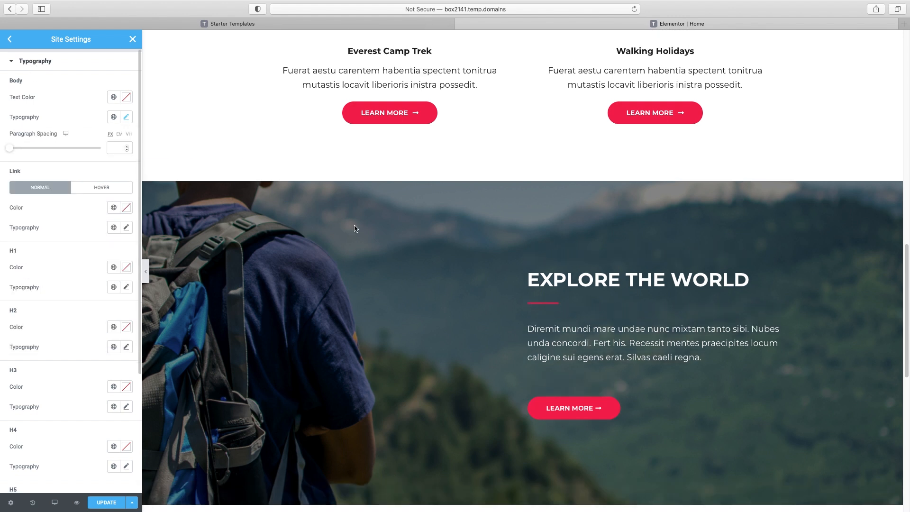
pyautogui.moveTo(528, 359); pyautogui.dragTo(748, 363)
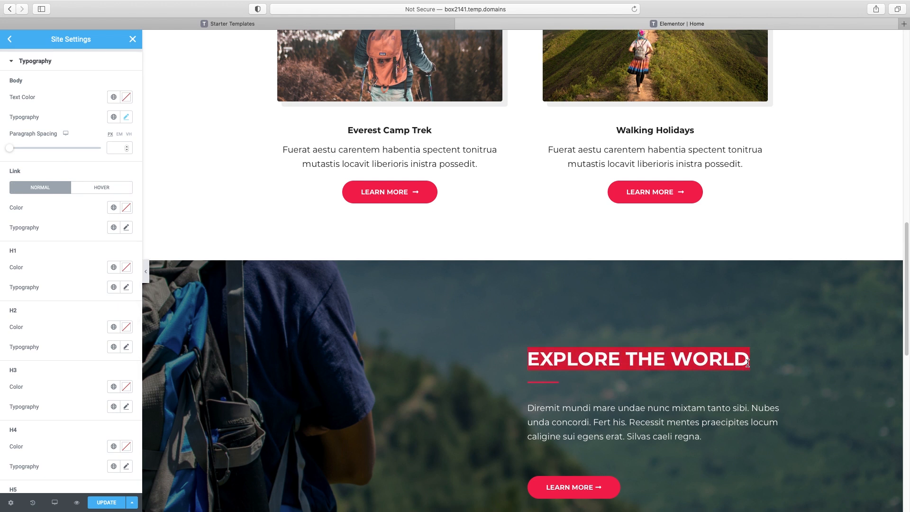
pyautogui.click(733, 366)
pyautogui.scroll(15, 549, 279)
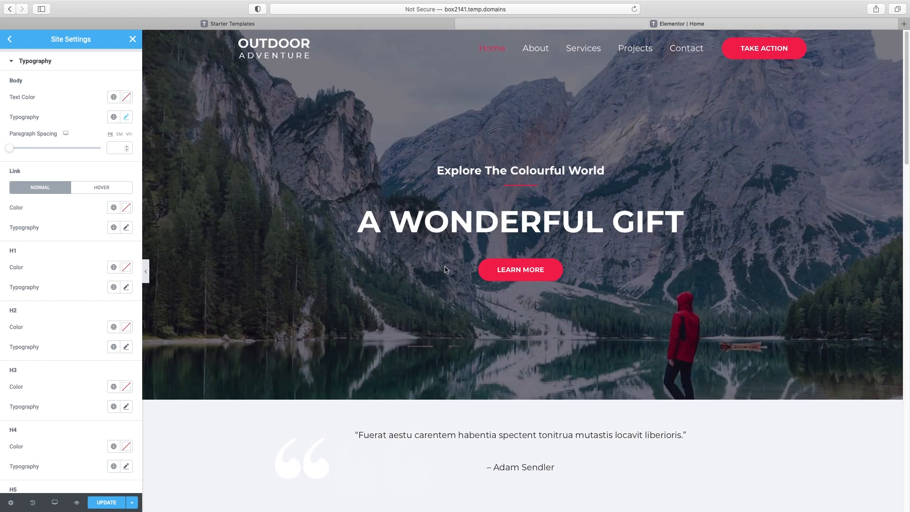
pyautogui.moveTo(372, 224); pyautogui.dragTo(682, 224)
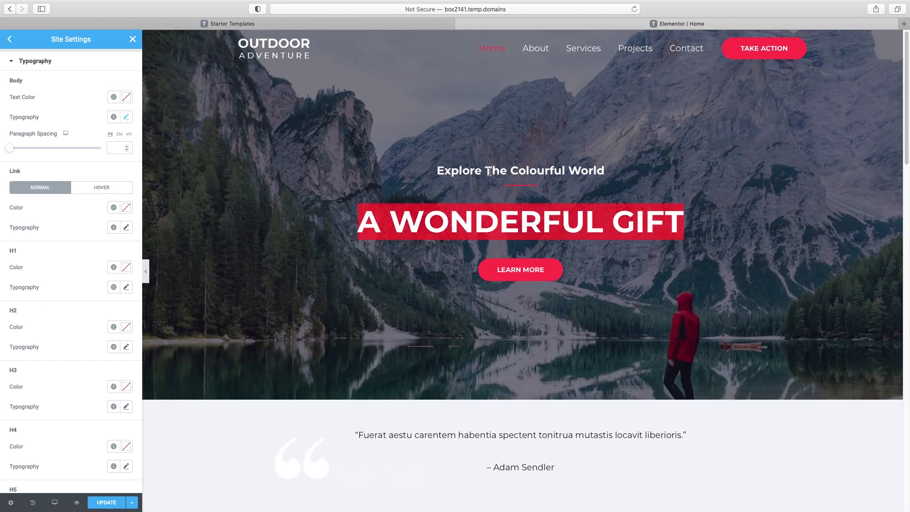
pyautogui.moveTo(436, 170); pyautogui.dragTo(597, 167)
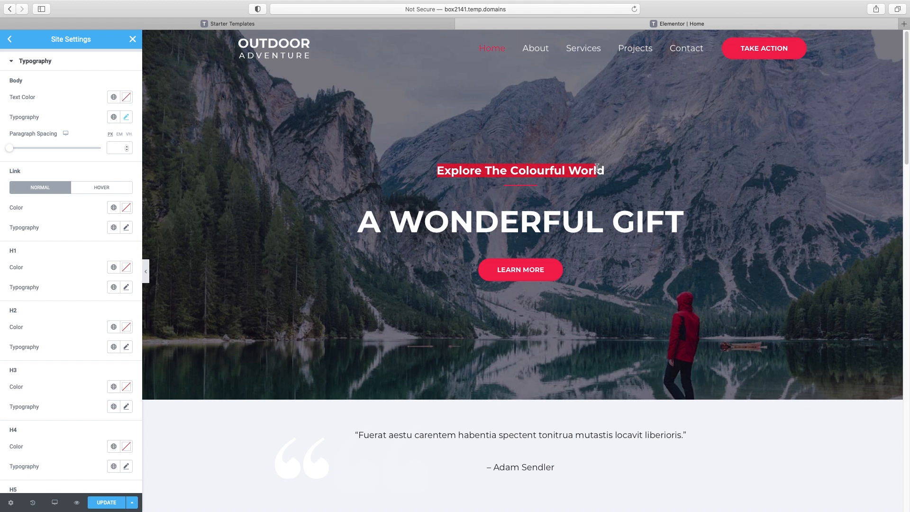
pyautogui.click(597, 167)
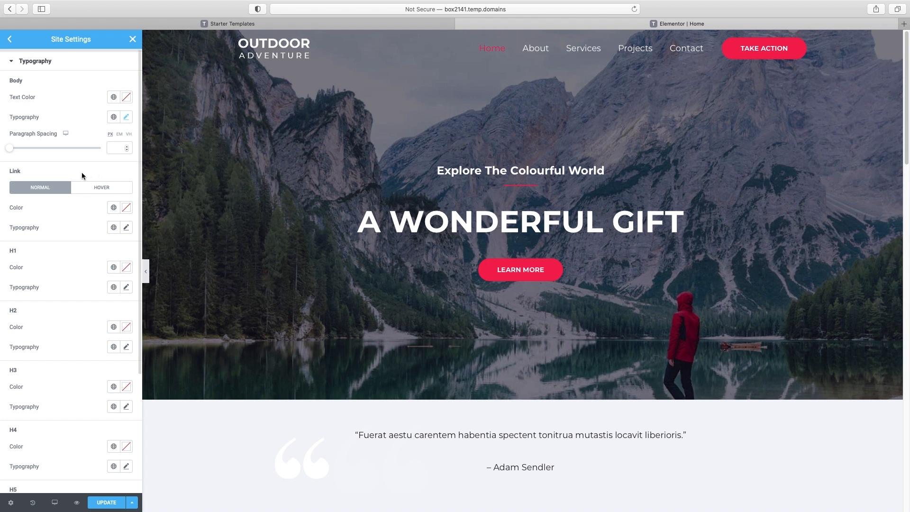
# Check headings further down the page, including the Everest Camp Trek card title
pyautogui.scroll(-1, 79, 267)
pyautogui.scroll(-3, 78, 267)
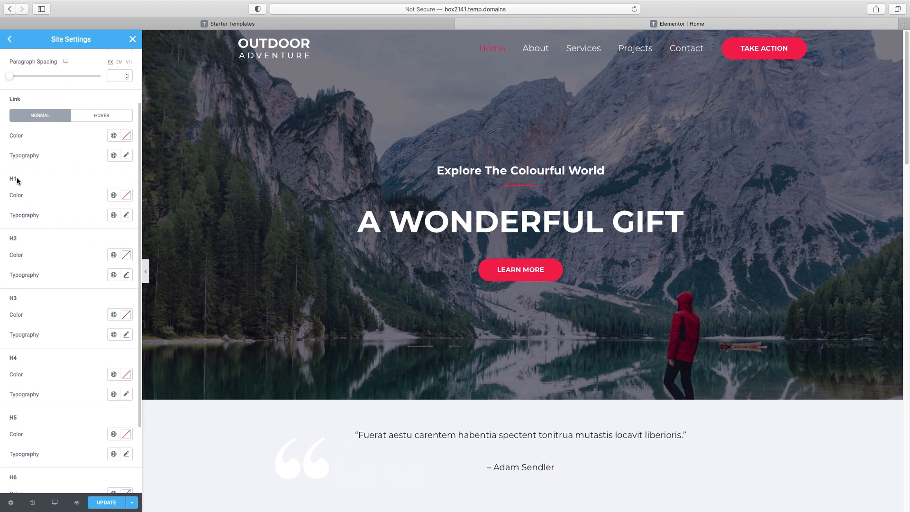
pyautogui.scroll(-1, 44, 406)
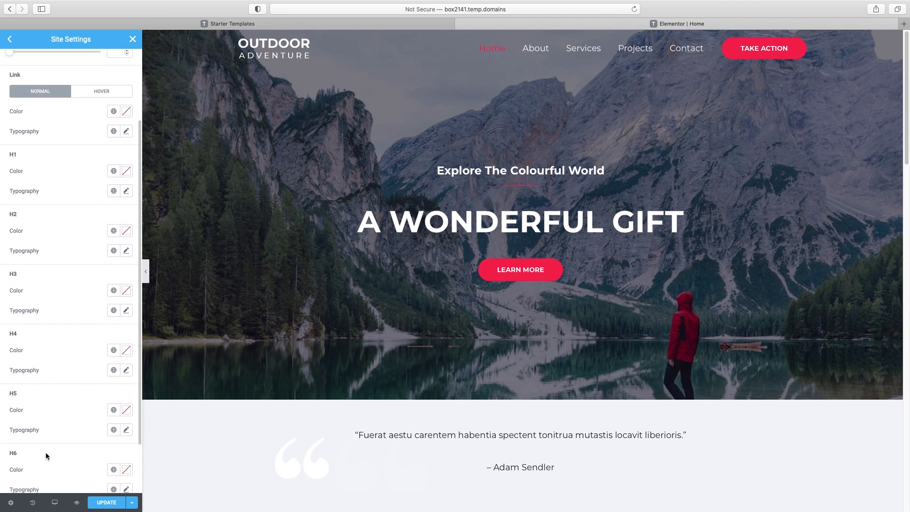
pyautogui.scroll(-1, 264, 382)
pyautogui.moveTo(363, 204); pyautogui.dragTo(602, 201)
pyautogui.scroll(-5, 497, 380)
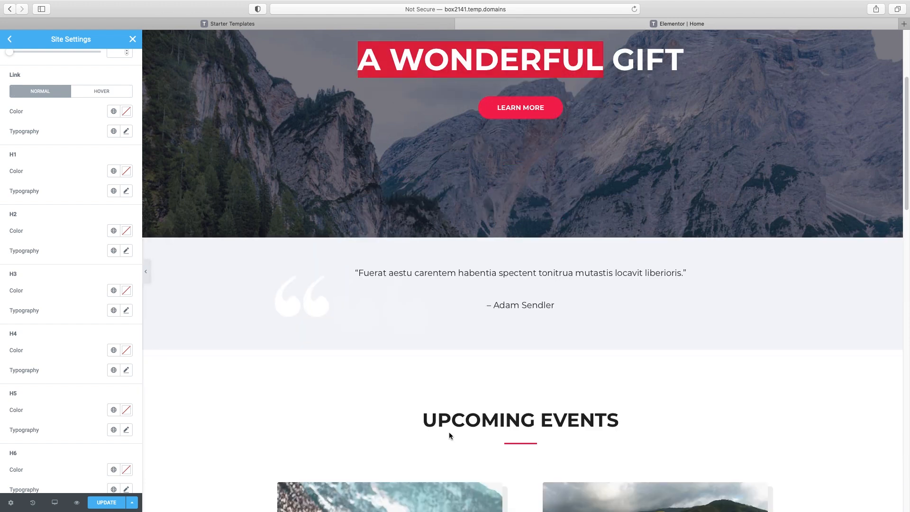
pyautogui.moveTo(423, 420); pyautogui.dragTo(568, 420)
pyautogui.scroll(-10, 568, 419)
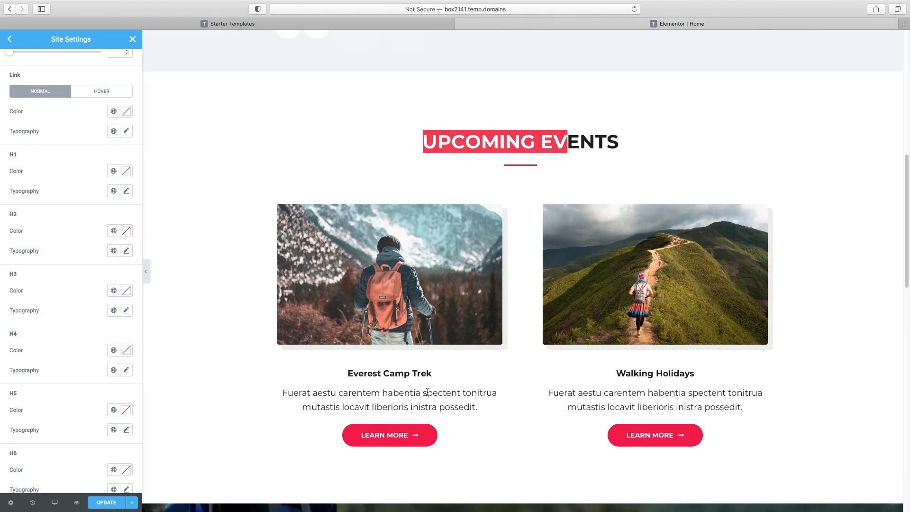
pyautogui.moveTo(349, 374); pyautogui.dragTo(429, 375)
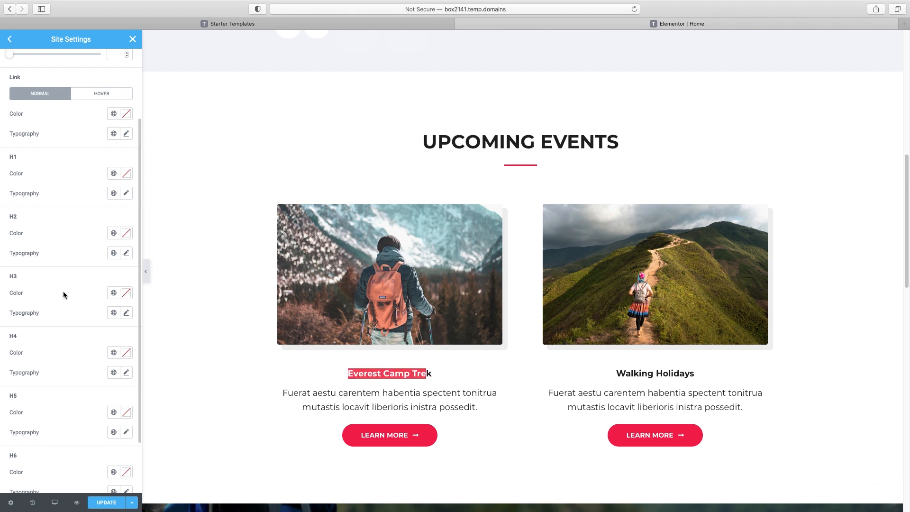
pyautogui.scroll(3, 60, 275)
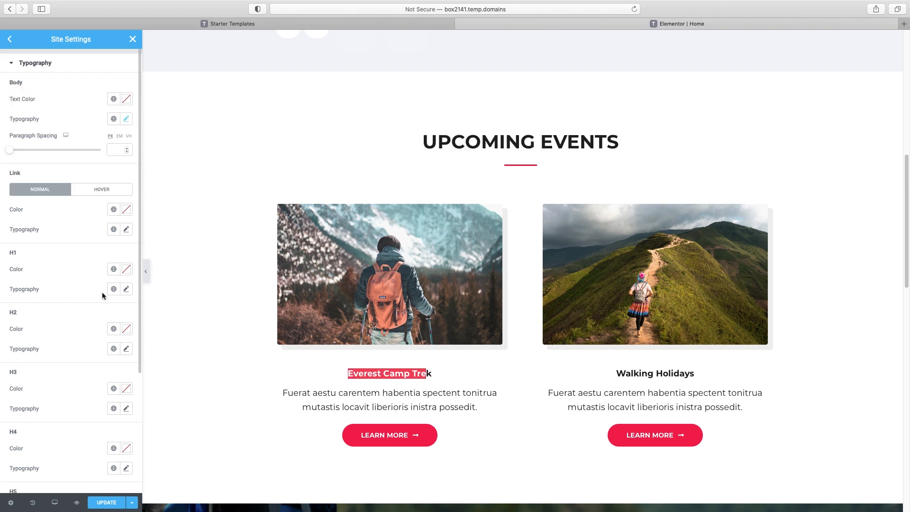
# Set the H1 heading font to Josefin Sans with weight 400
pyautogui.click(126, 289)
pyautogui.click(87, 337)
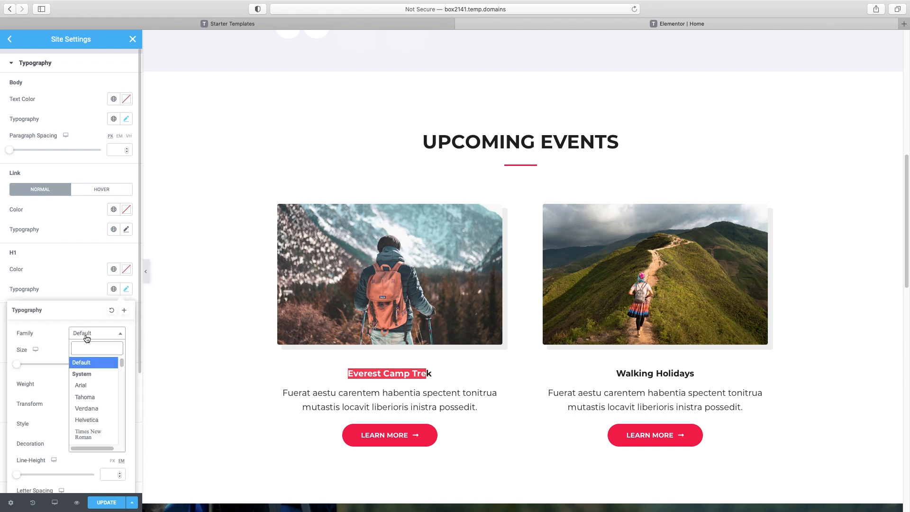
pyautogui.write('josef')
pyautogui.click(88, 377)
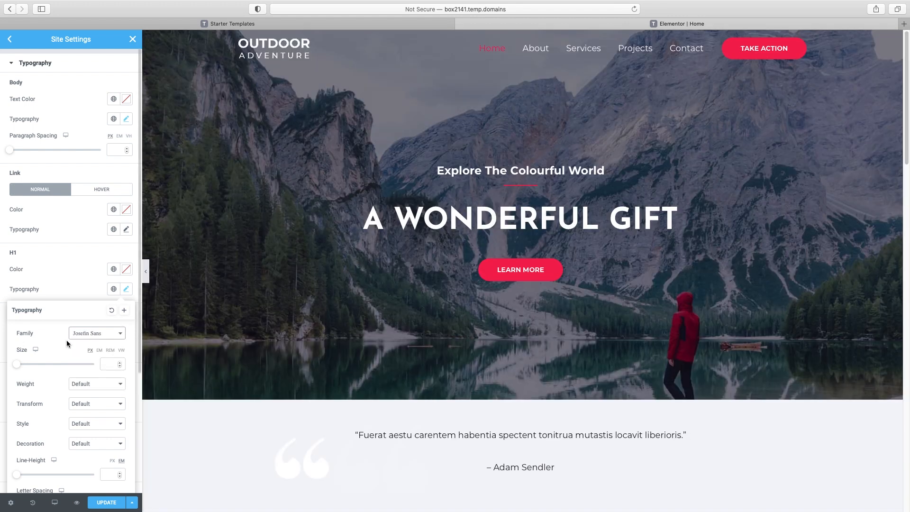
pyautogui.click(91, 384)
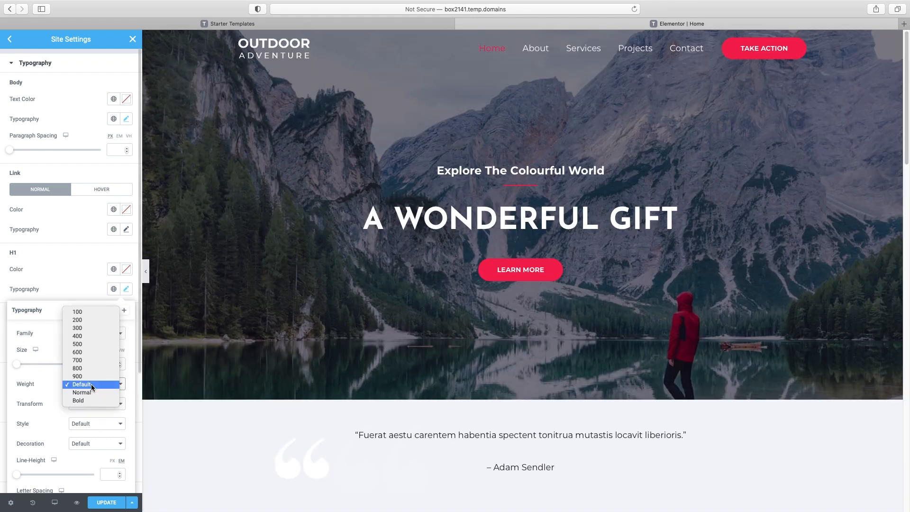
pyautogui.click(89, 336)
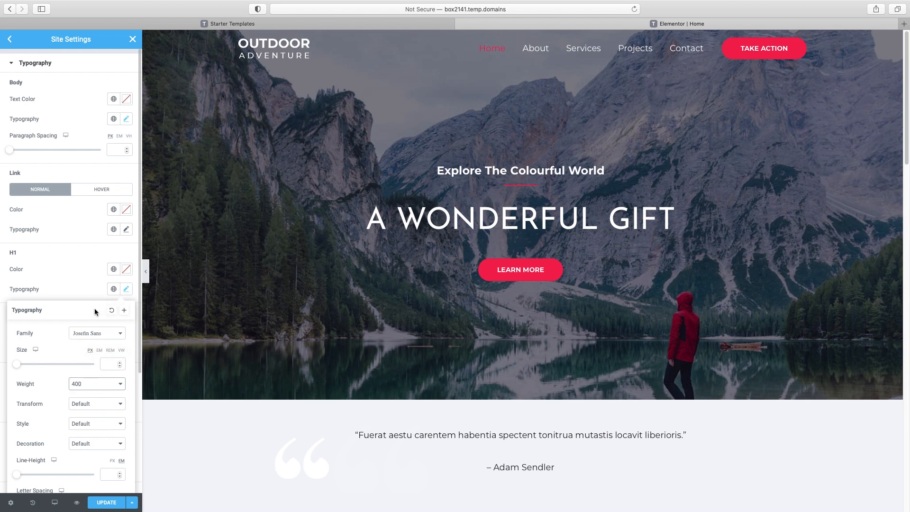
pyautogui.click(89, 287)
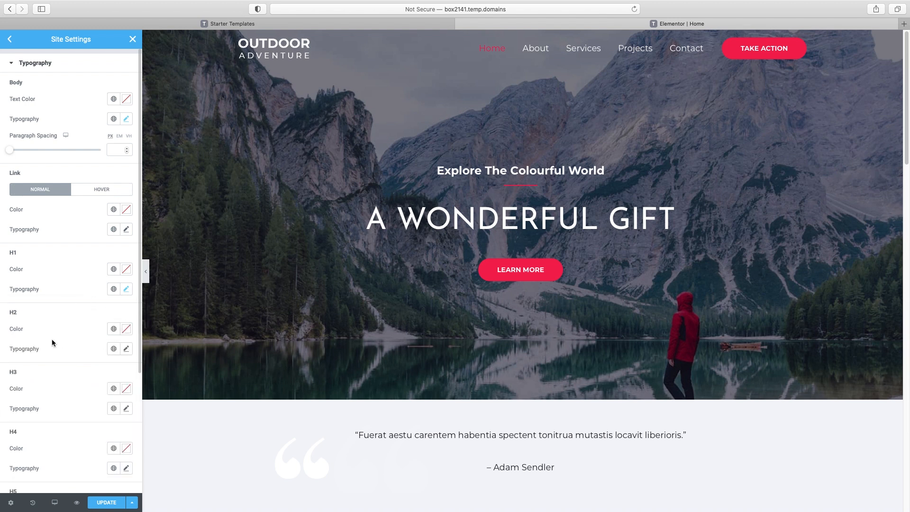
pyautogui.scroll(-2, 35, 315)
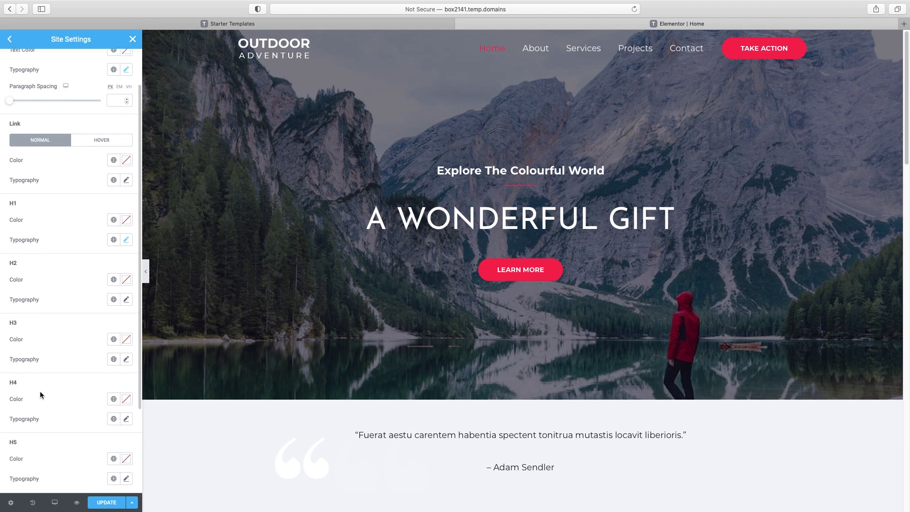
# Set the H2 heading font to Josefin Sans, keeping the default weight
pyautogui.click(127, 302)
pyautogui.click(95, 345)
pyautogui.click(93, 395)
pyautogui.click(94, 395)
pyautogui.scroll(-1, 109, 332)
# Set the H3 heading font to Josefin Sans with weight 400
pyautogui.click(126, 335)
pyautogui.click(93, 379)
pyautogui.write('jos')
pyautogui.click(95, 419)
pyautogui.click(101, 429)
pyautogui.click(94, 382)
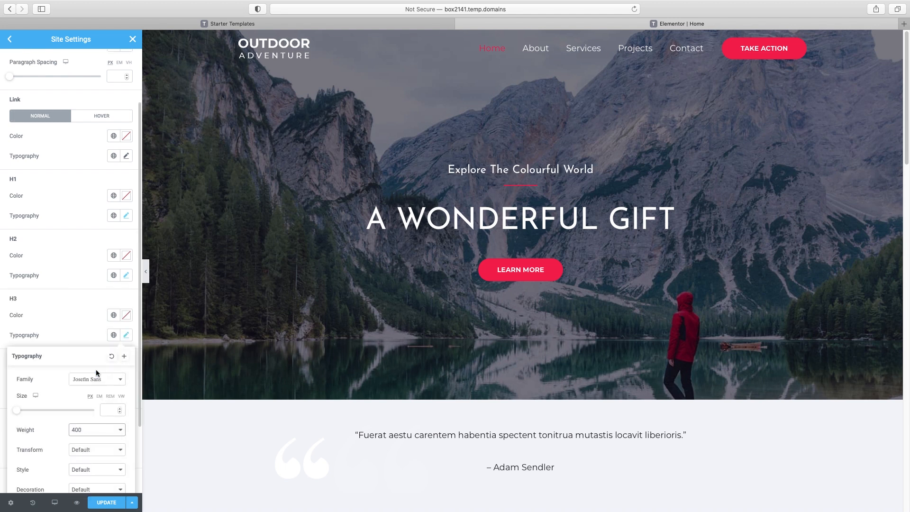
pyautogui.scroll(-2, 93, 370)
pyautogui.click(84, 235)
# Set the H4 heading font to Josefin Sans, save the site settings, and return to the menu
pyautogui.click(126, 304)
pyautogui.click(95, 399)
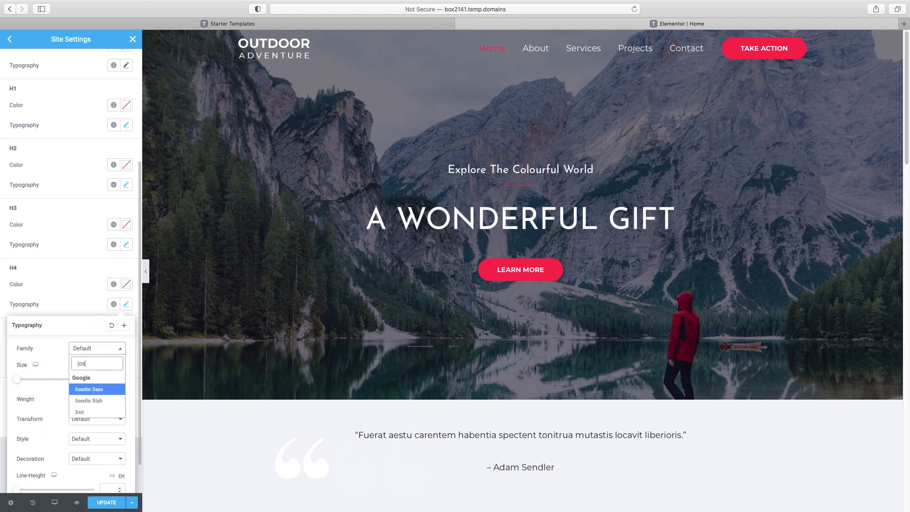
pyautogui.click(95, 400)
pyautogui.click(73, 304)
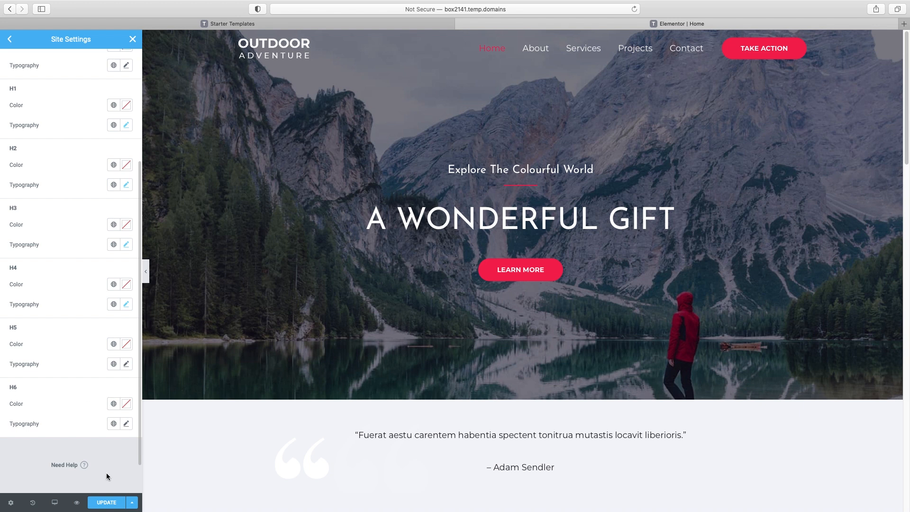
pyautogui.click(109, 503)
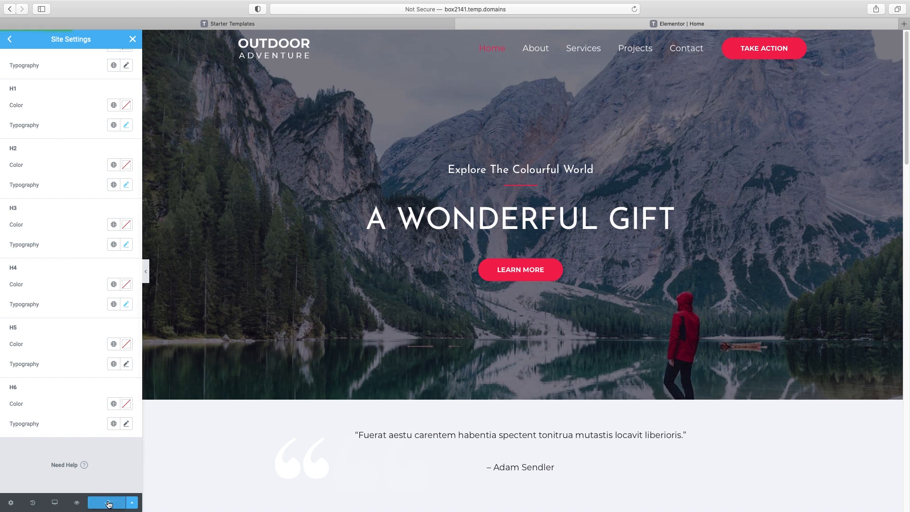
pyautogui.click(9, 40)
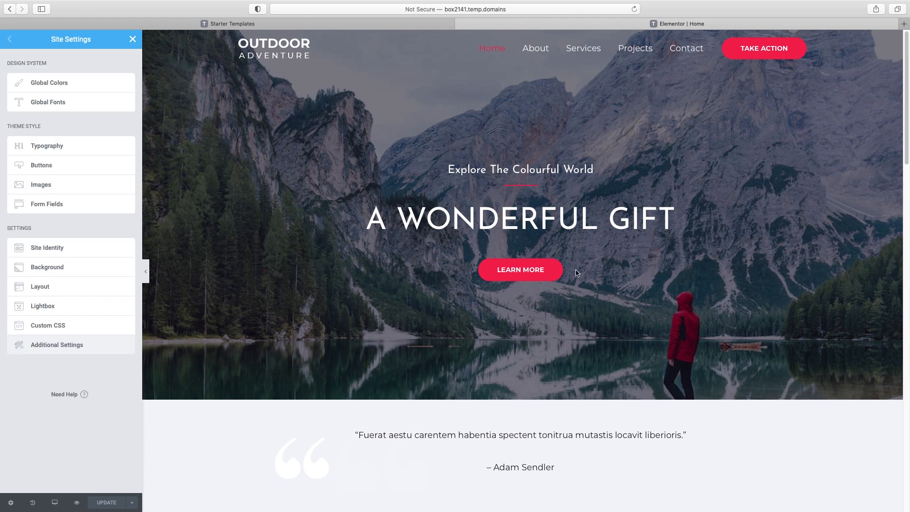
# Make the global button background the teal New Item #5 colour
pyautogui.click(43, 169)
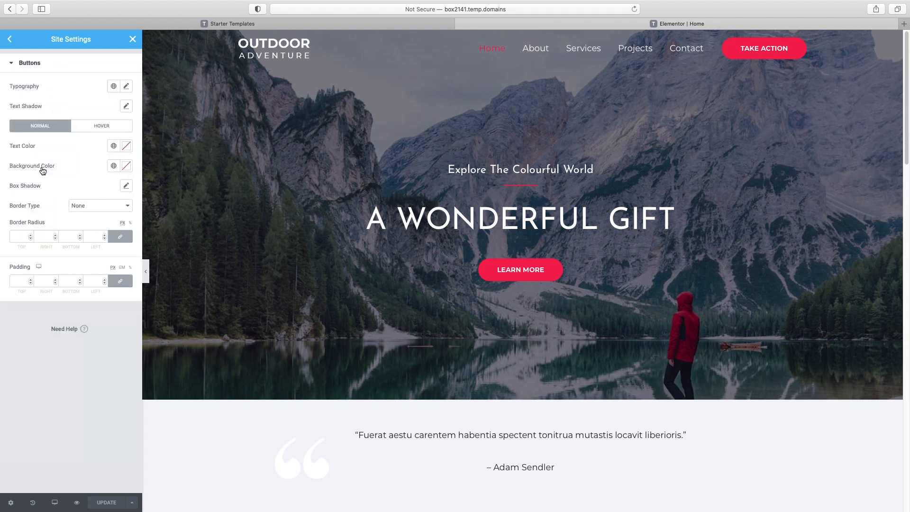
pyautogui.click(125, 167)
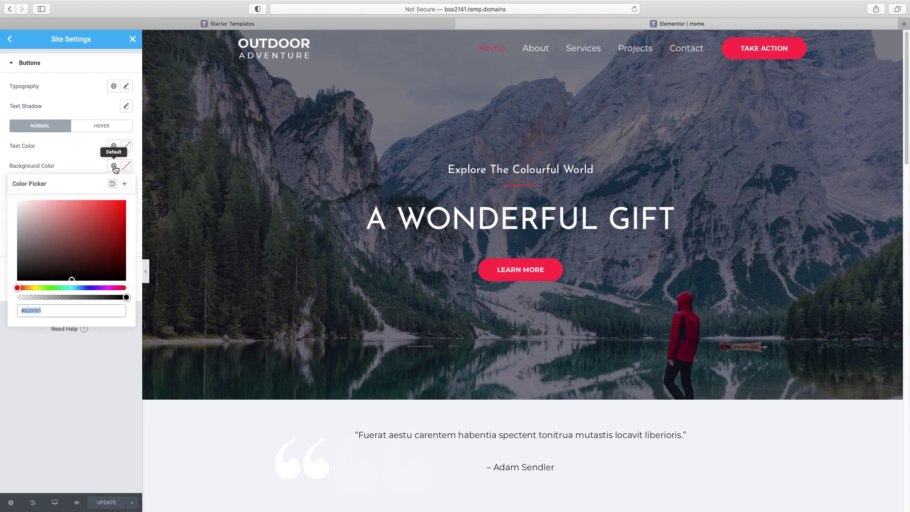
pyautogui.click(116, 170)
pyautogui.click(113, 166)
pyautogui.click(114, 165)
pyautogui.click(114, 166)
pyautogui.scroll(-2, 107, 244)
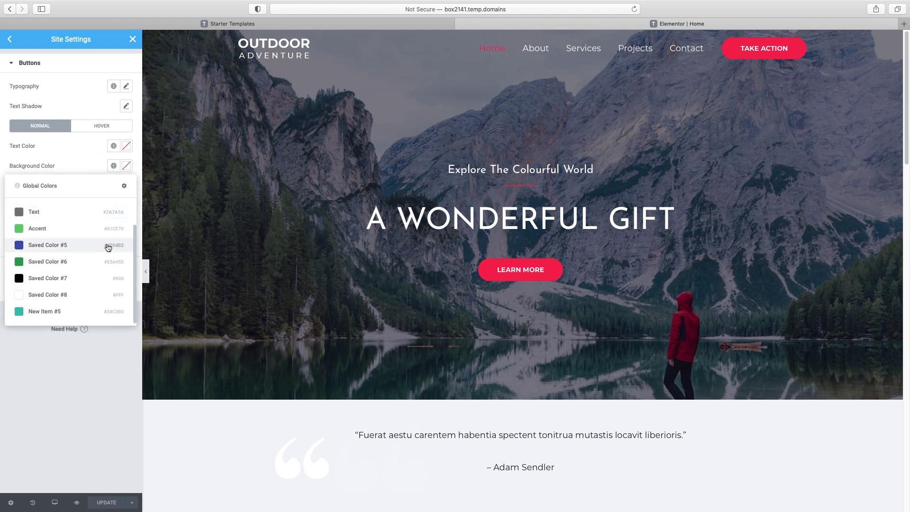
pyautogui.click(41, 312)
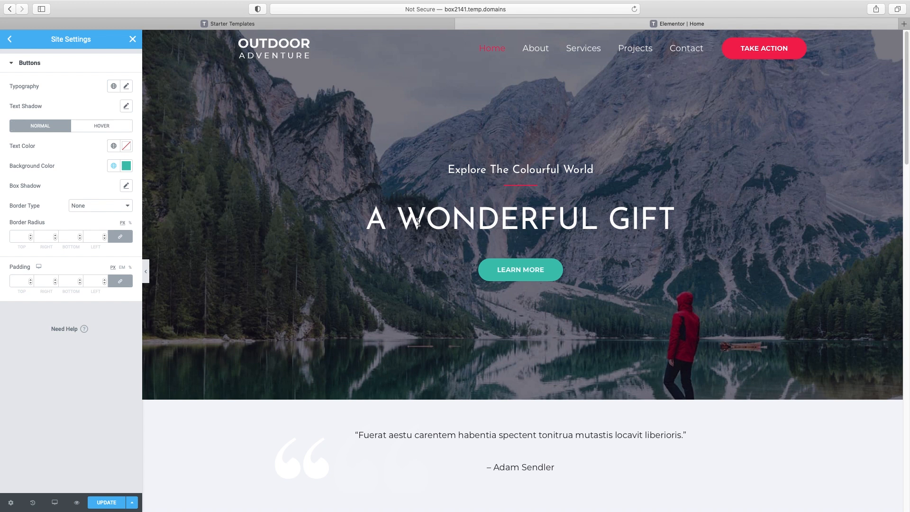
# Set the normal-state button text colour to white #FFFFFF, then save and close Site Settings
pyautogui.click(99, 127)
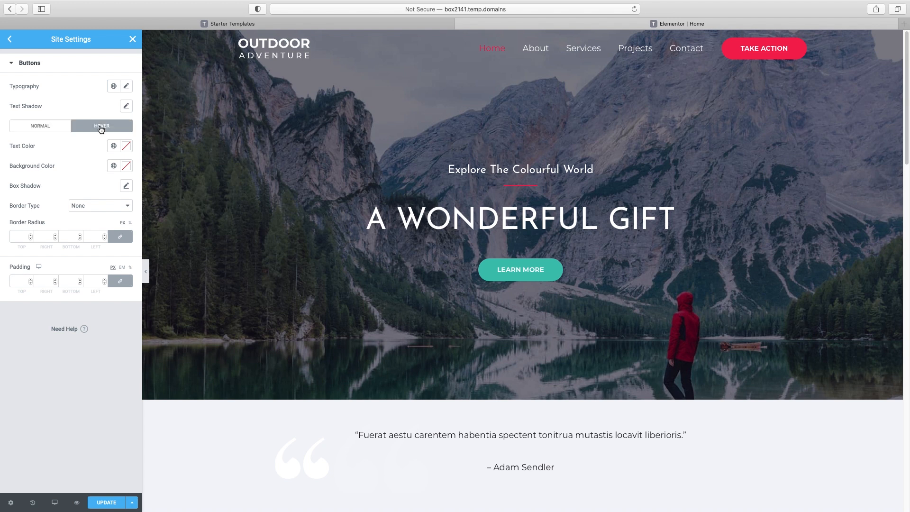
pyautogui.click(127, 165)
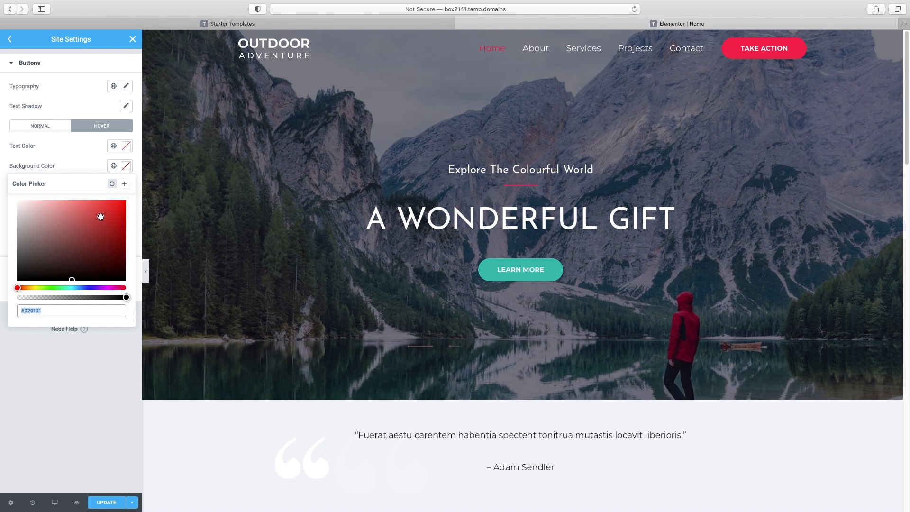
pyautogui.click(92, 163)
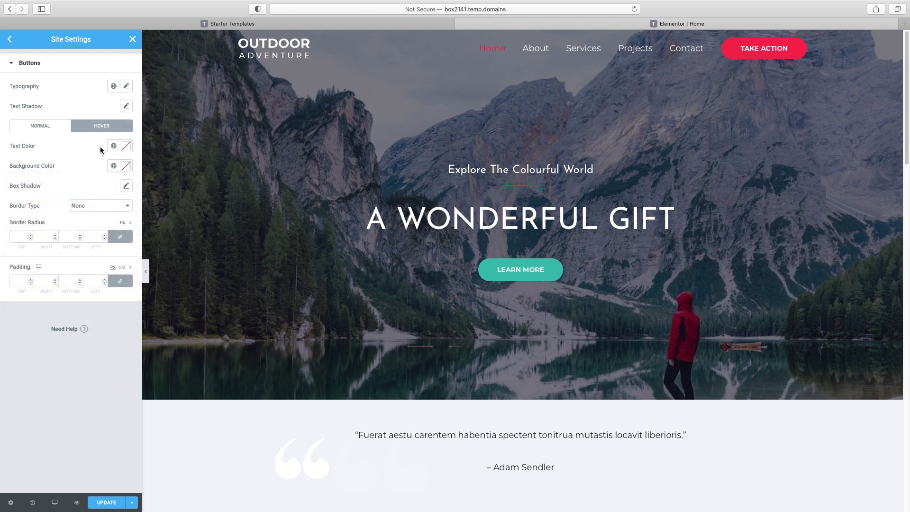
pyautogui.click(55, 128)
pyautogui.click(126, 147)
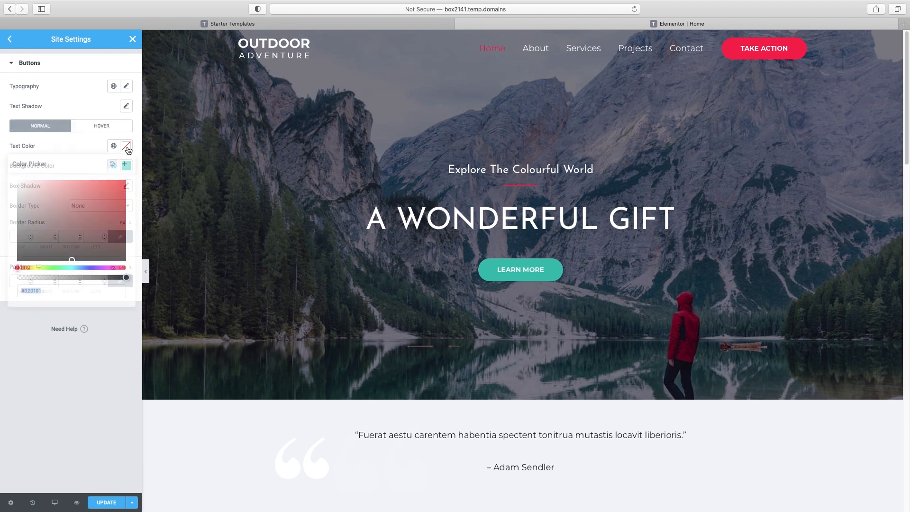
pyautogui.click(124, 258)
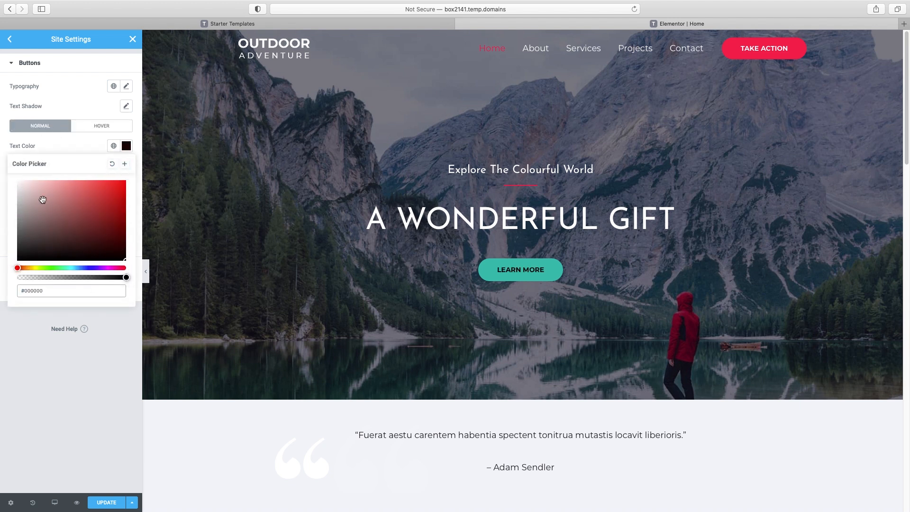
pyautogui.click(20, 186)
pyautogui.click(117, 498)
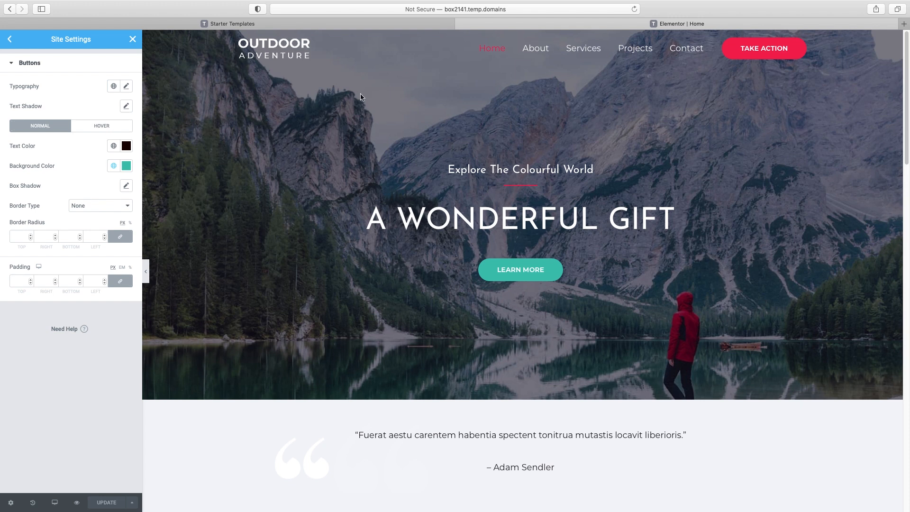
pyautogui.click(133, 40)
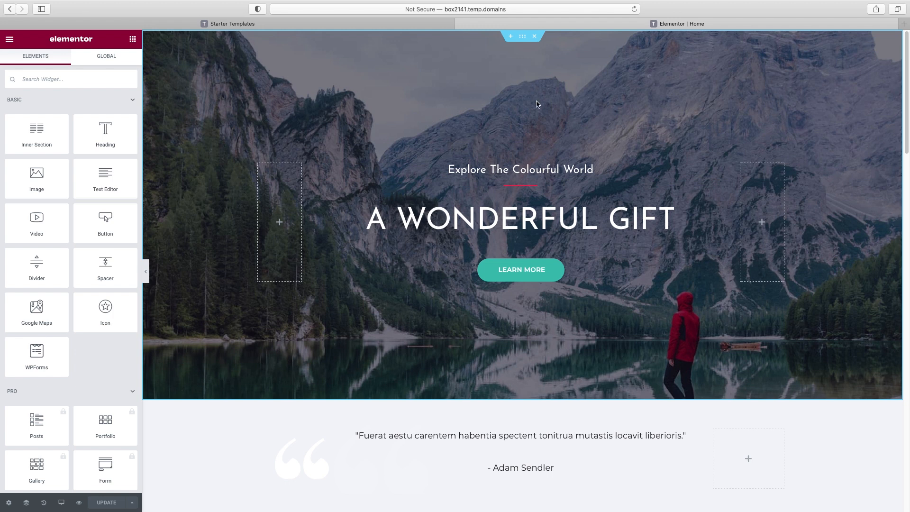
# Select the 'A Wonderful Gift' hero section and dismiss the 'Meet Right Click' tip
pyautogui.click(523, 37)
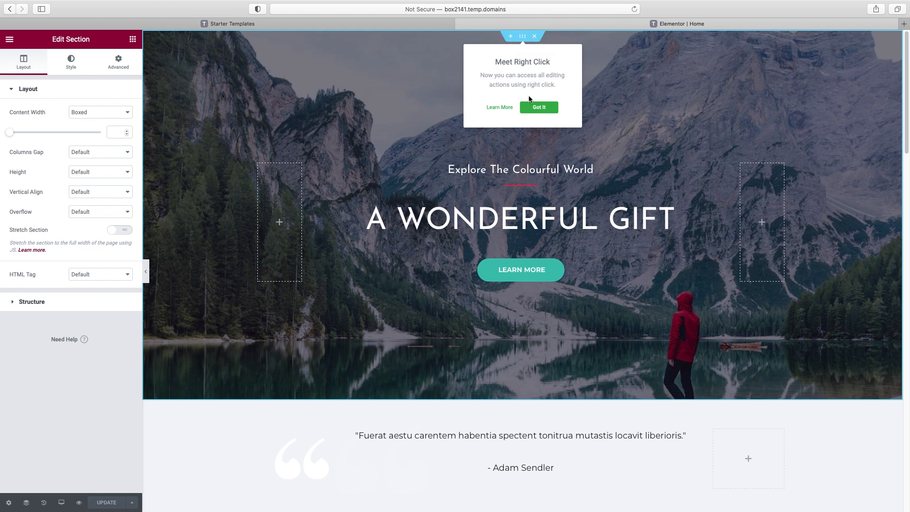
pyautogui.click(541, 110)
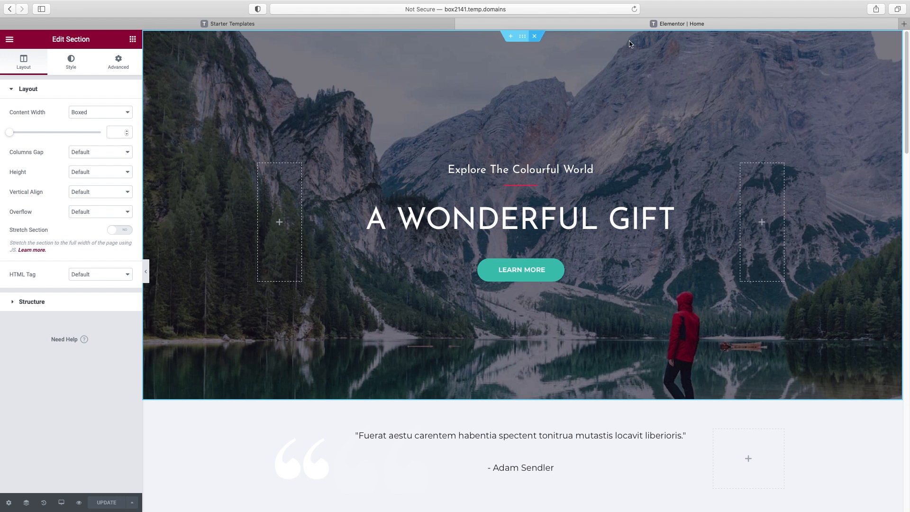
pyautogui.scroll(-1, 874, 390)
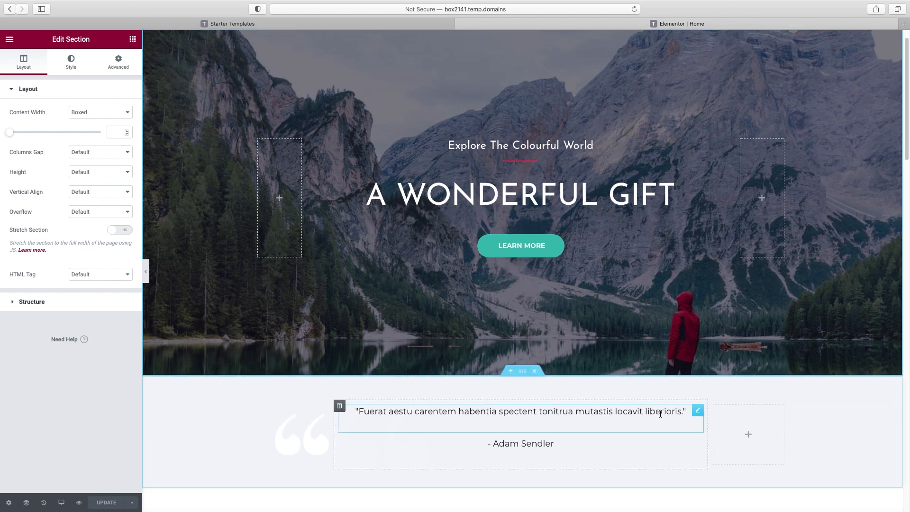
pyautogui.scroll(1, 531, 421)
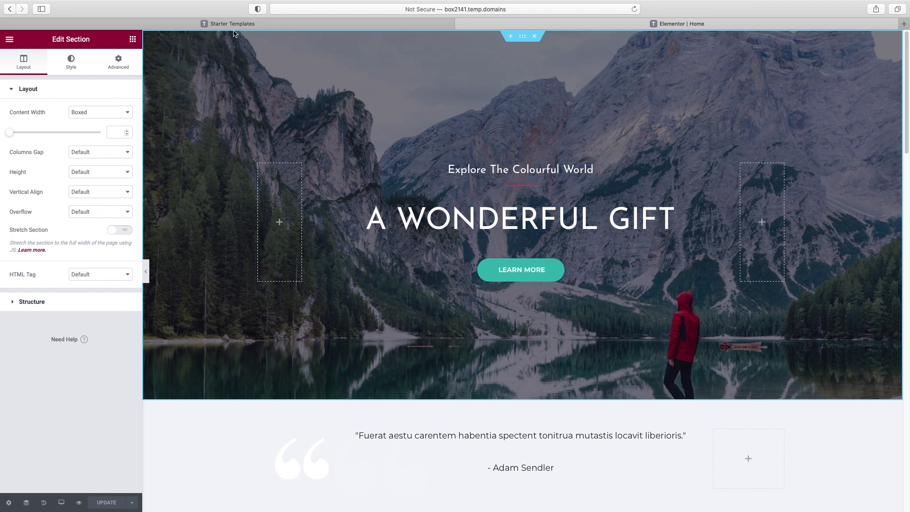
pyautogui.click(134, 40)
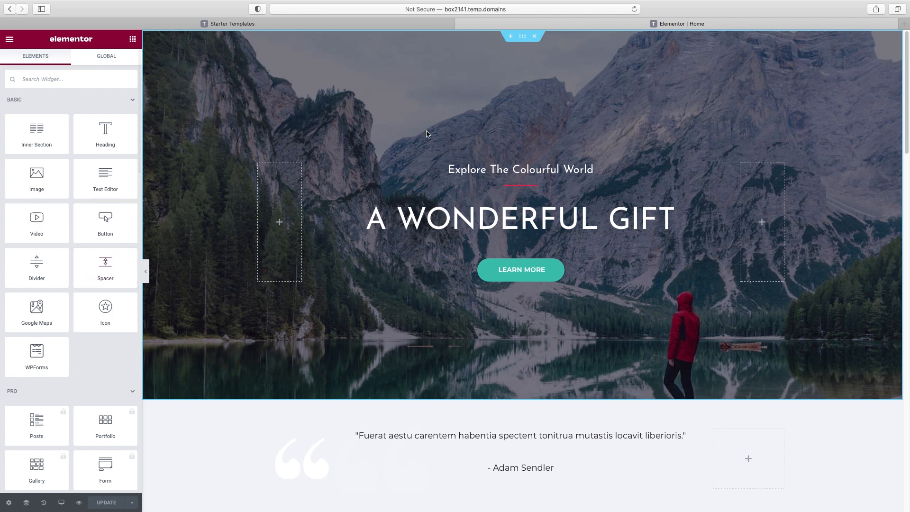
pyautogui.click(522, 36)
pyautogui.click(536, 107)
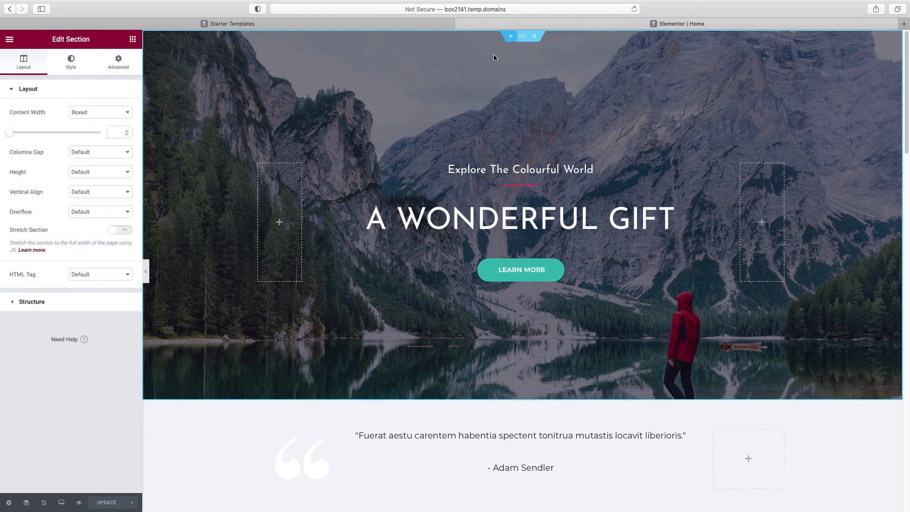
# Choose a new hero background image under Style and browse Pixabay's free images
pyautogui.click(72, 62)
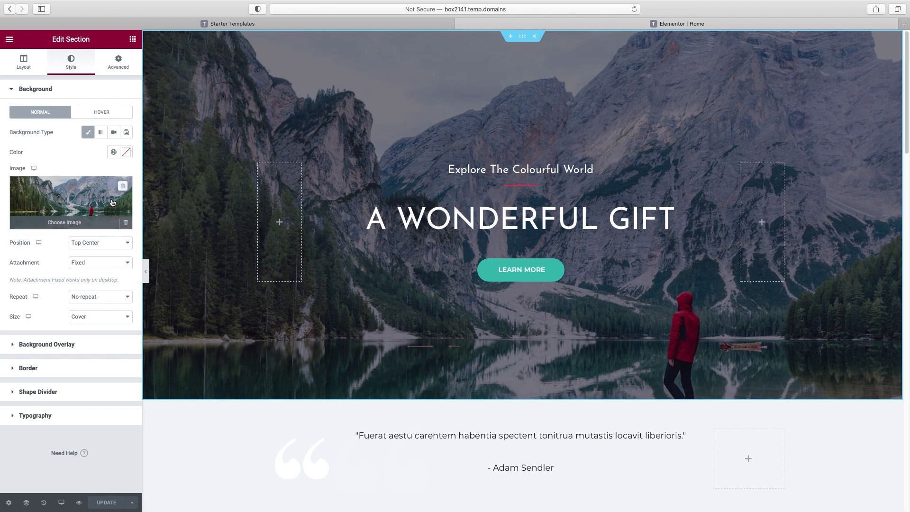
pyautogui.click(61, 226)
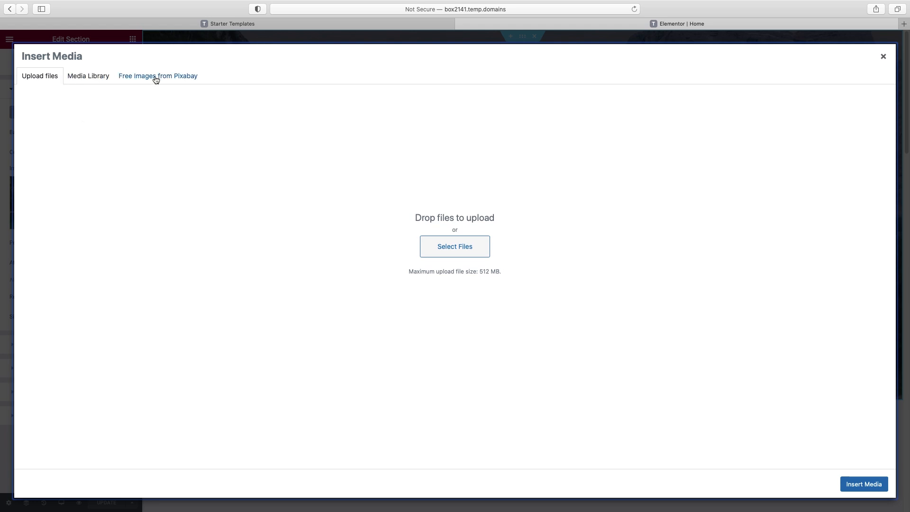
pyautogui.click(136, 80)
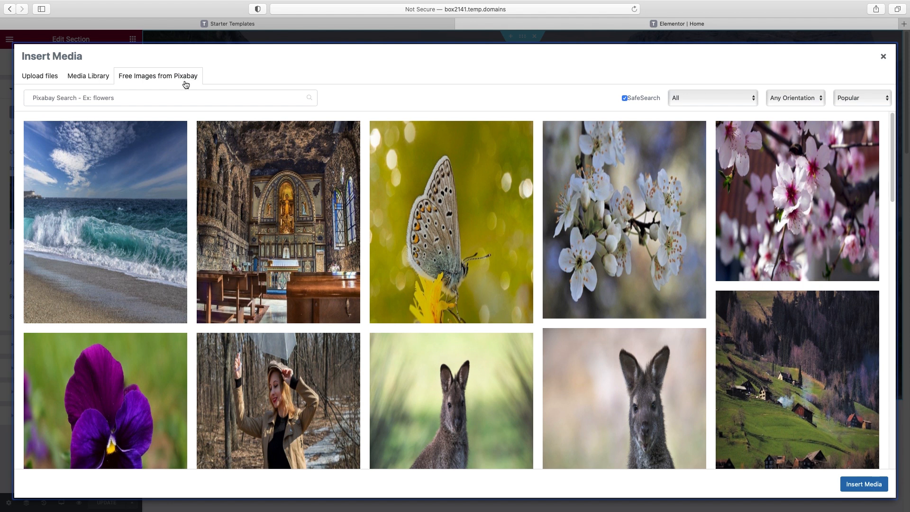
pyautogui.scroll(-10, 480, 244)
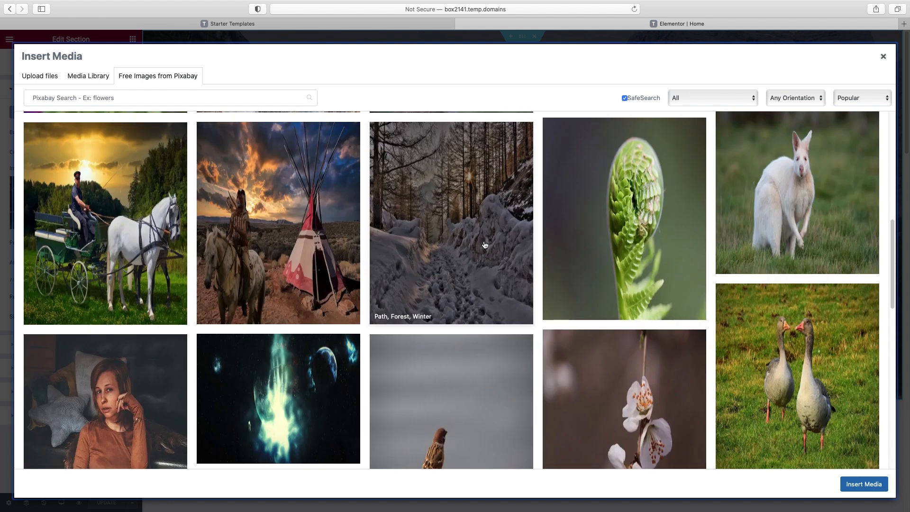
pyautogui.scroll(-5, 480, 244)
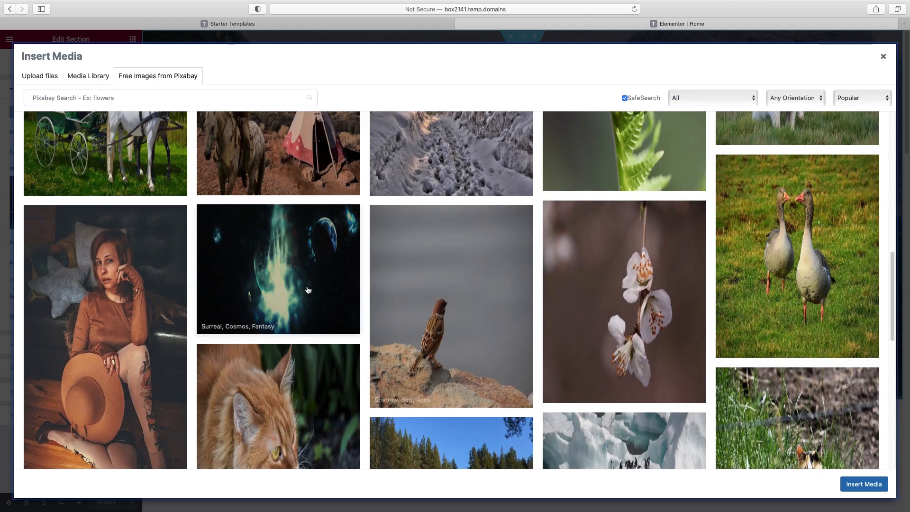
pyautogui.scroll(-10, 355, 322)
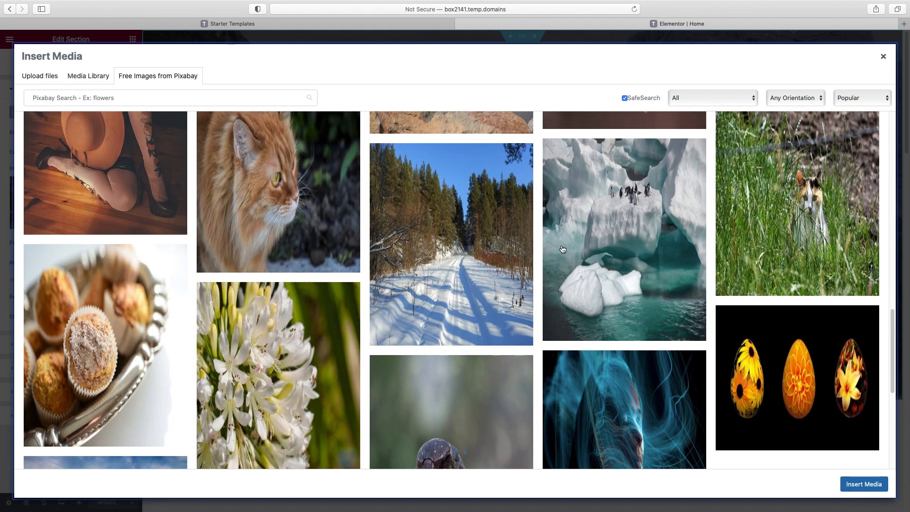
pyautogui.scroll(-1, 757, 262)
pyautogui.scroll(20, 757, 262)
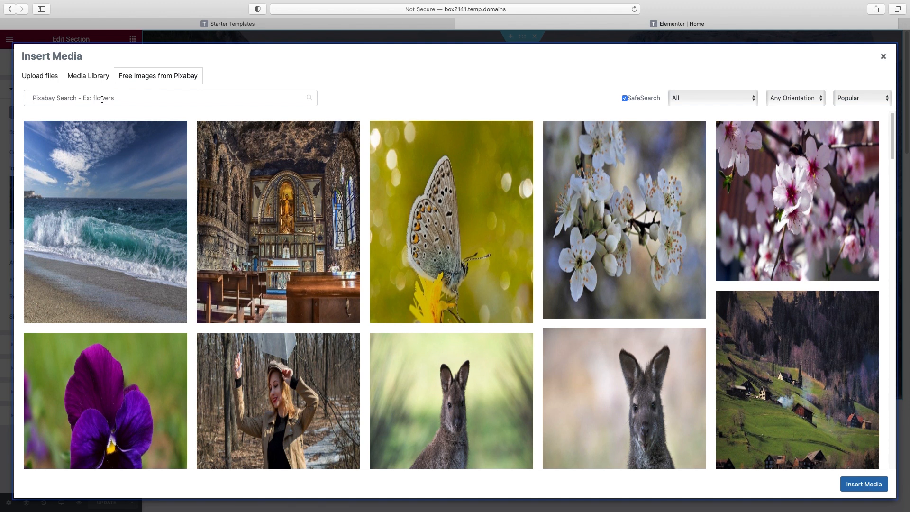
# Search Pixabay for 'workout', filter to horizontal, and insert the Brooklyn Bridge runners photo
pyautogui.click(102, 99)
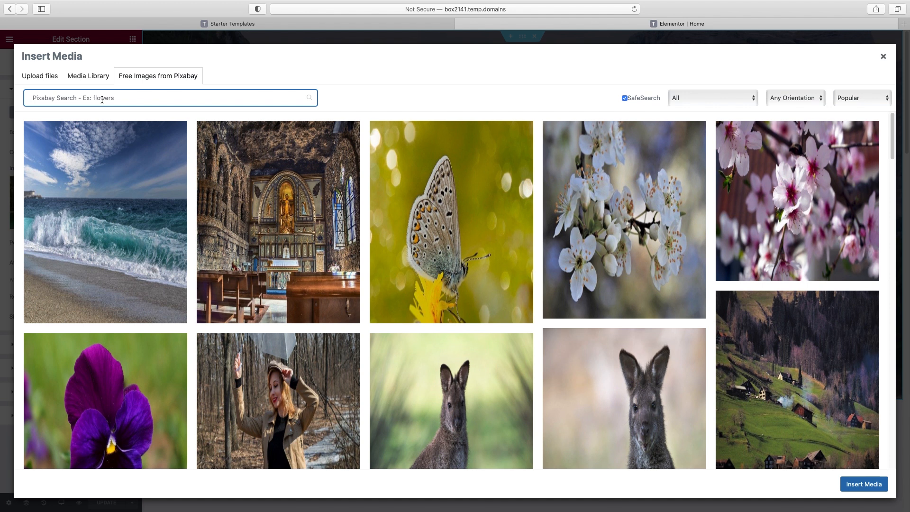
pyautogui.write('workout')
pyautogui.scroll(-1, 465, 210)
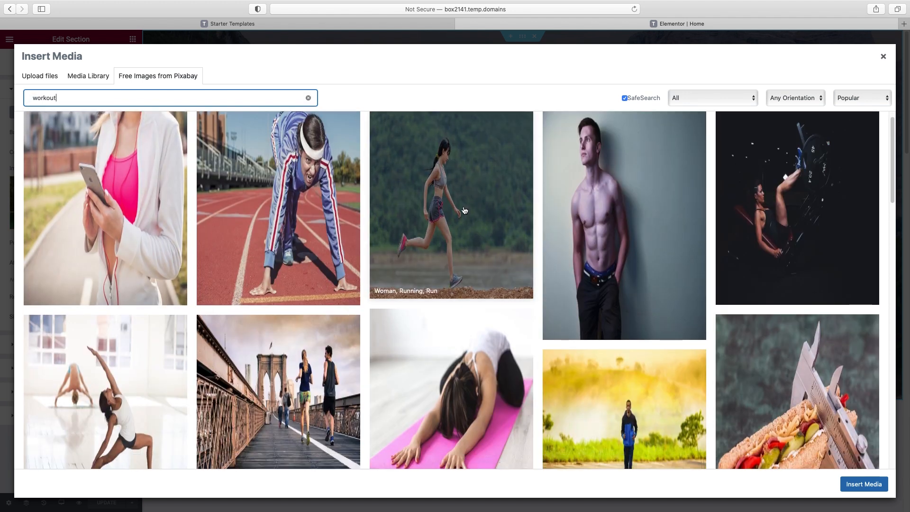
pyautogui.scroll(-3, 465, 211)
pyautogui.scroll(4, 326, 309)
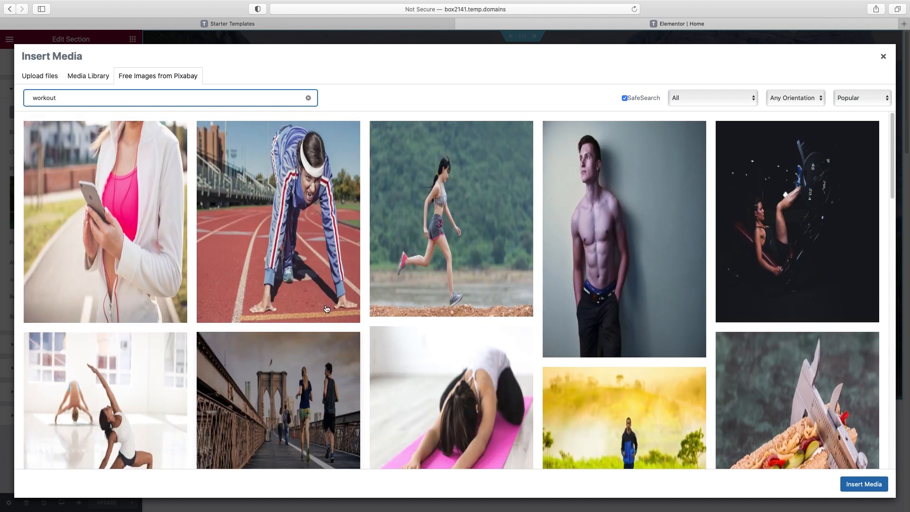
pyautogui.click(821, 101)
pyautogui.click(805, 116)
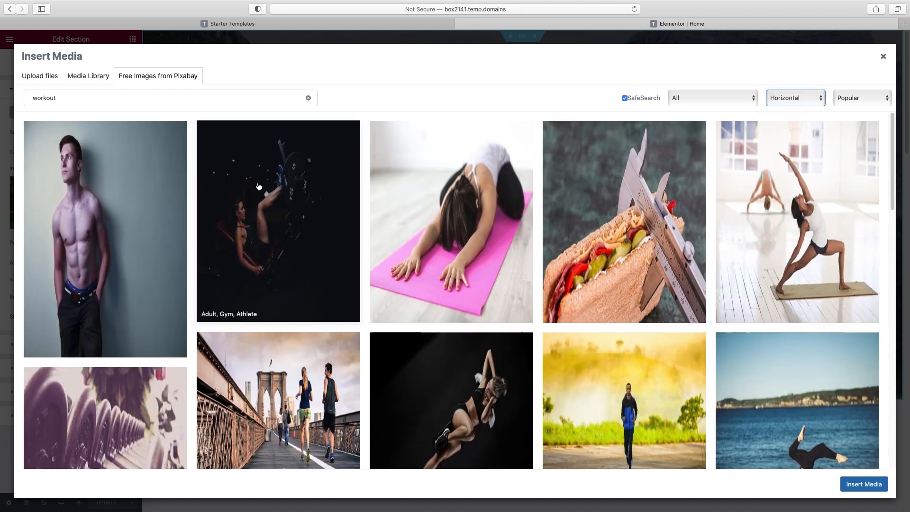
pyautogui.click(284, 379)
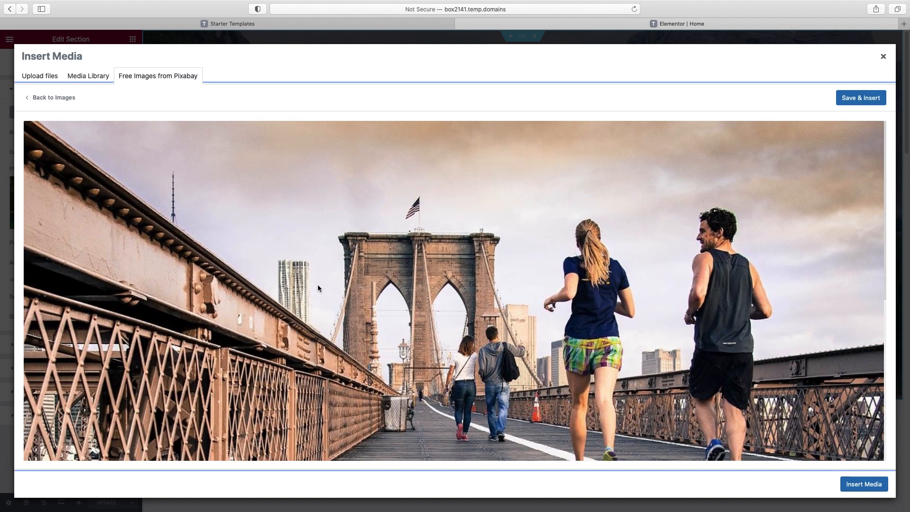
pyautogui.click(853, 98)
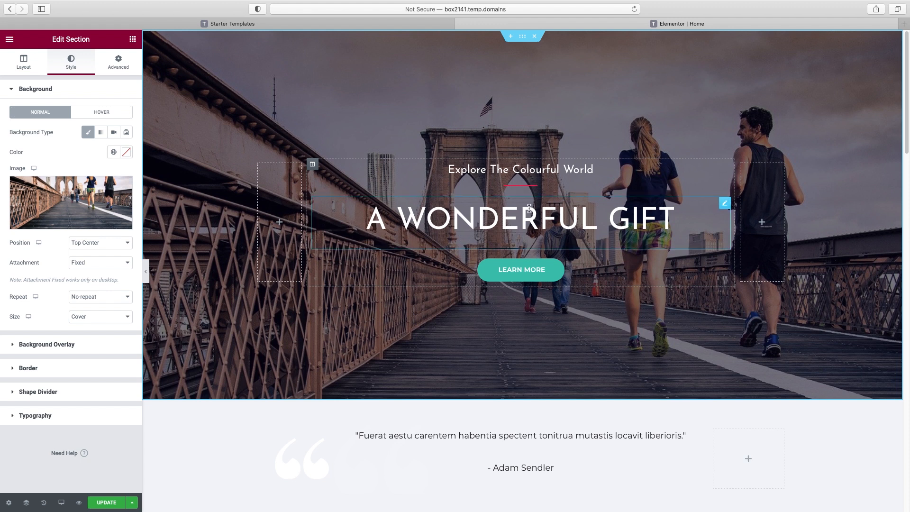
pyautogui.click(41, 348)
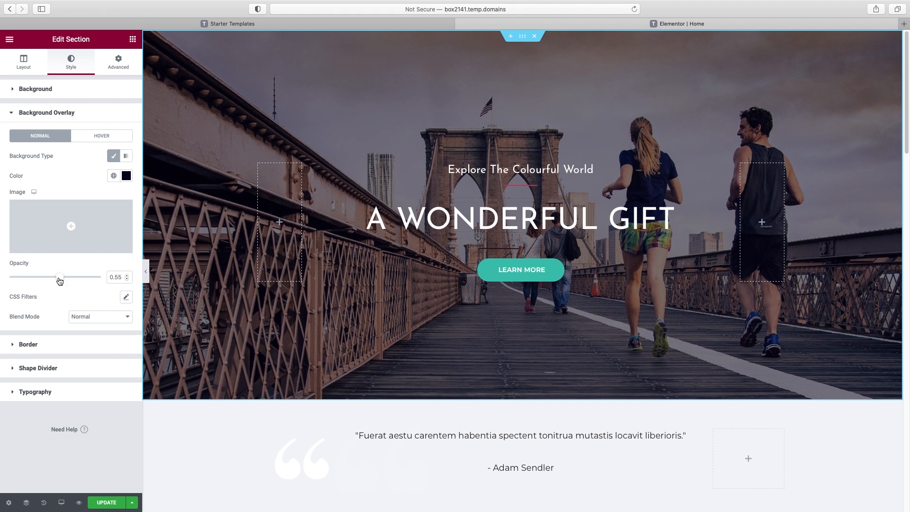
pyautogui.moveTo(60, 280); pyautogui.dragTo(14, 280)
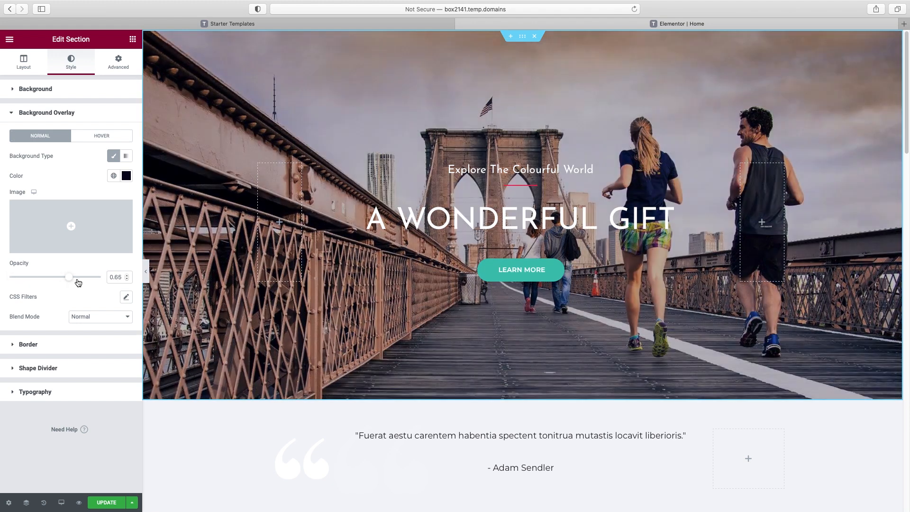
pyautogui.click(86, 279)
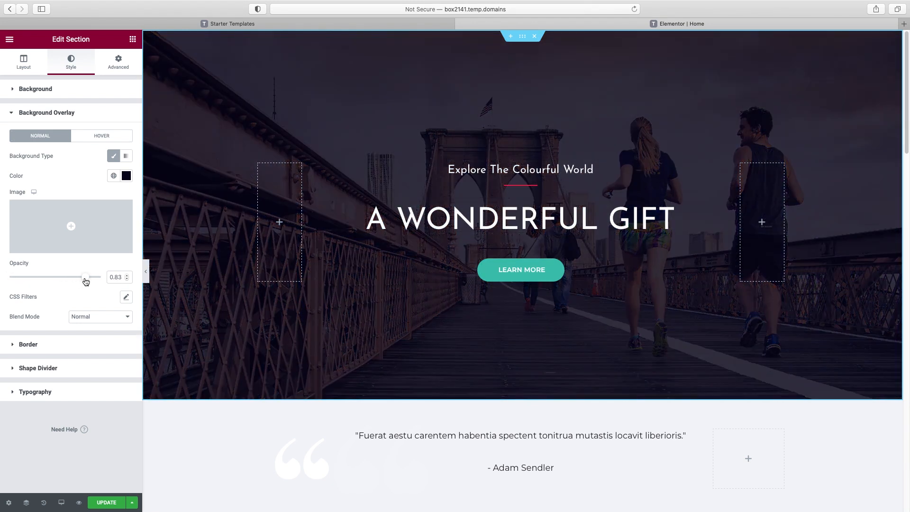
pyautogui.doubleClick(118, 277)
pyautogui.write('55')
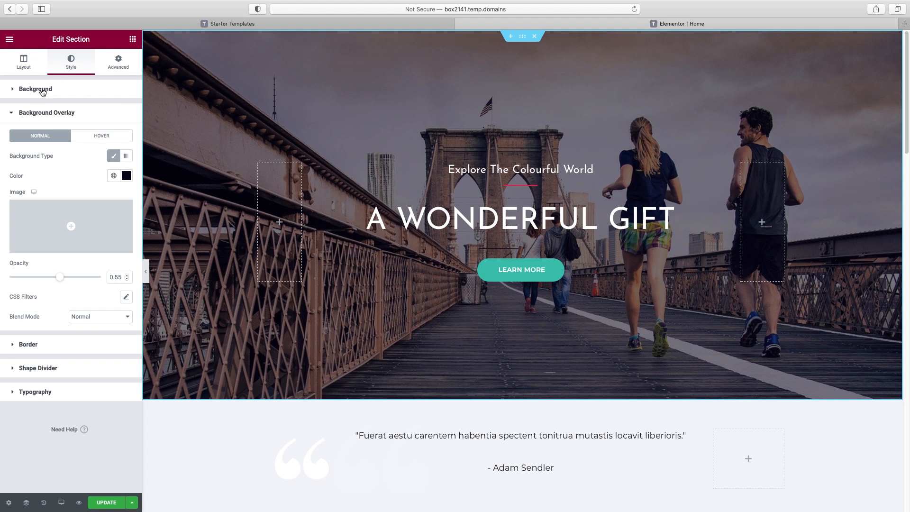
pyautogui.click(41, 89)
# Upload a new workout photo with alt text 'personal trainer in chicago' and set it as the hero background
pyautogui.click(66, 208)
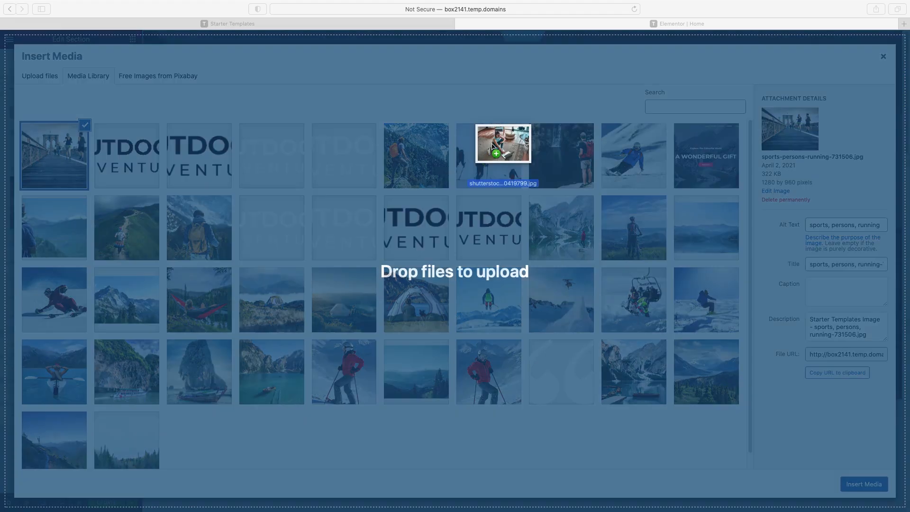
pyautogui.moveTo(502, 152); pyautogui.dragTo(332, 199)
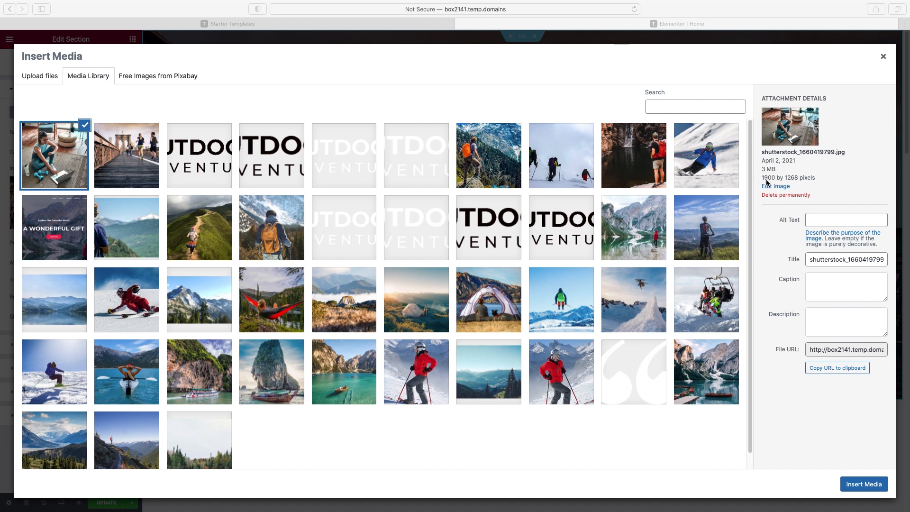
pyautogui.click(816, 221)
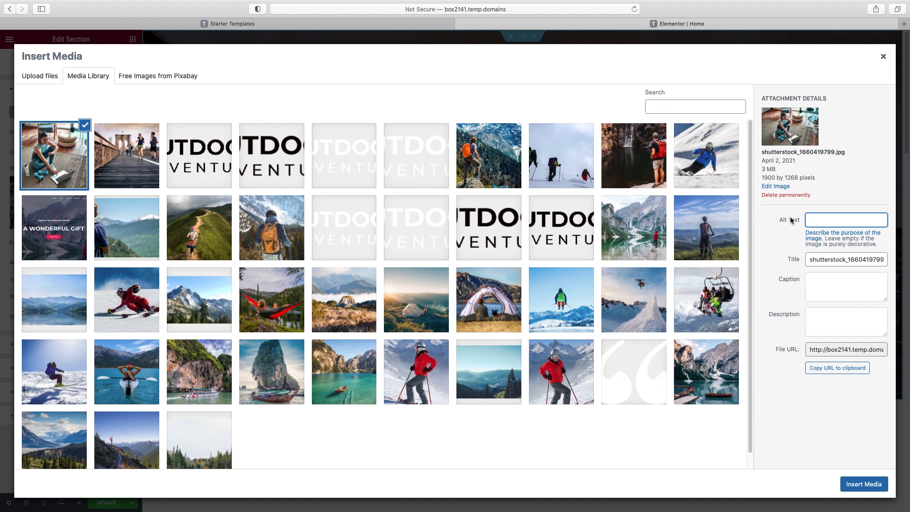
pyautogui.write('personal trainer in chicago')
pyautogui.click(863, 484)
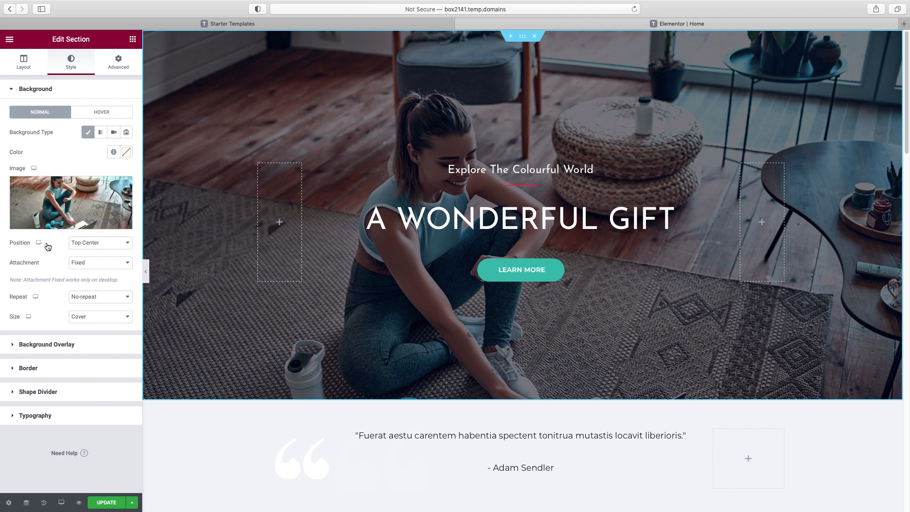
# Set the hero background position to Custom with a Y offset of -116 px
pyautogui.click(114, 246)
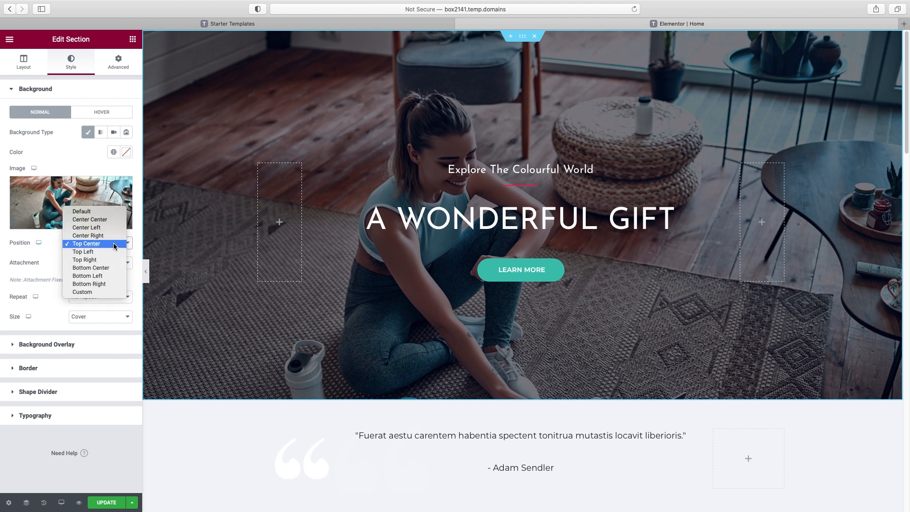
pyautogui.click(110, 219)
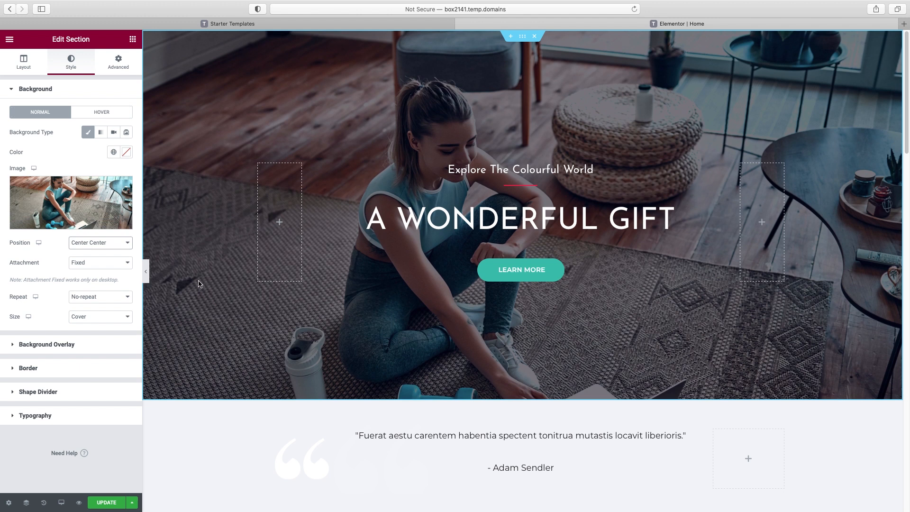
pyautogui.click(118, 247)
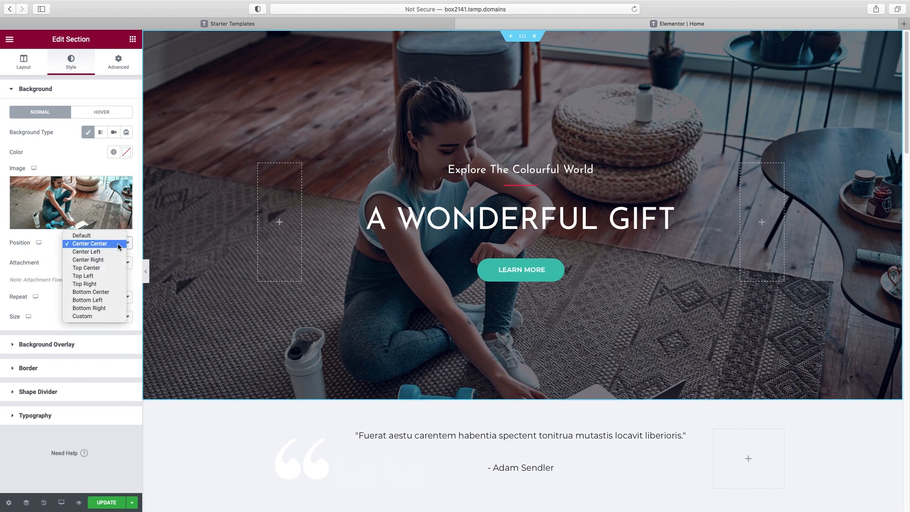
pyautogui.click(86, 316)
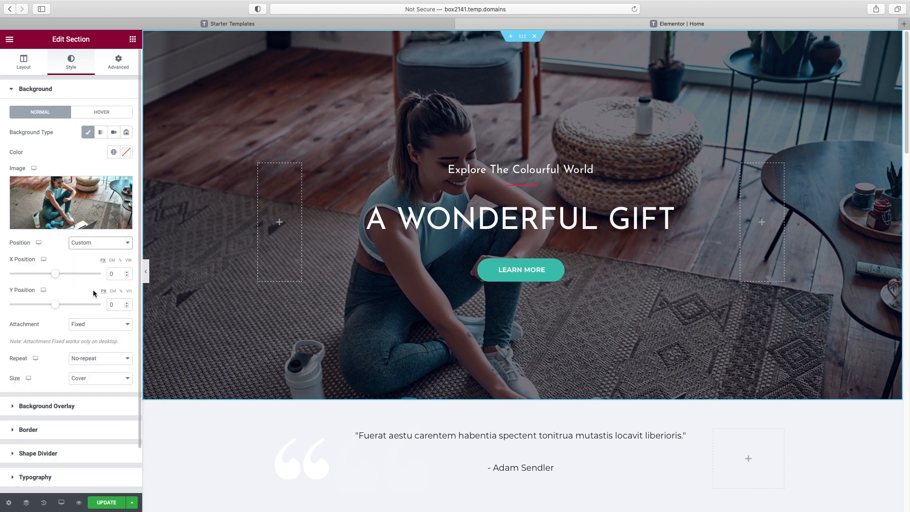
pyautogui.moveTo(57, 307); pyautogui.dragTo(48, 310)
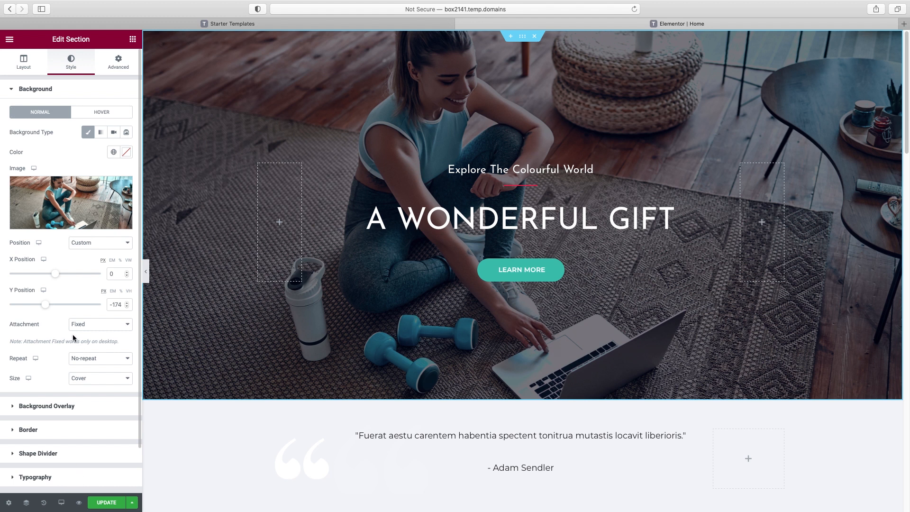
pyautogui.moveTo(46, 306); pyautogui.dragTo(50, 307)
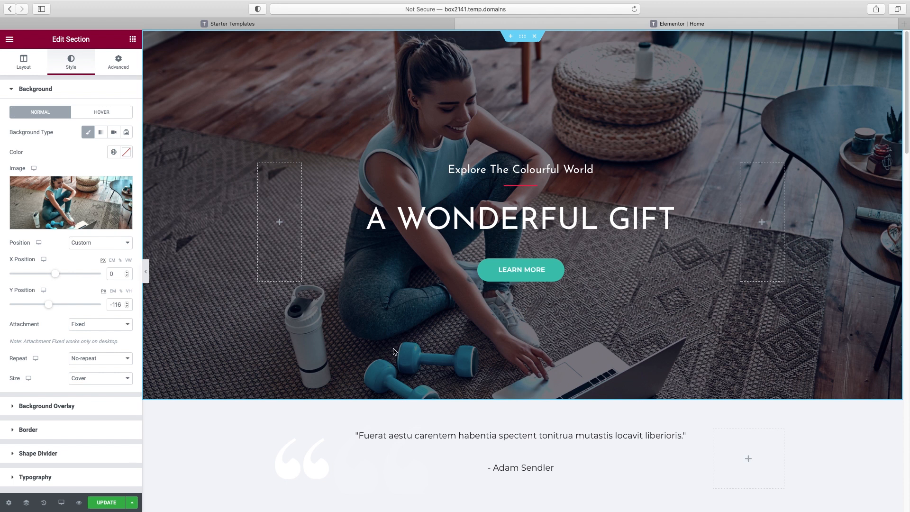
pyautogui.scroll(-3, 387, 351)
pyautogui.scroll(-8, 420, 354)
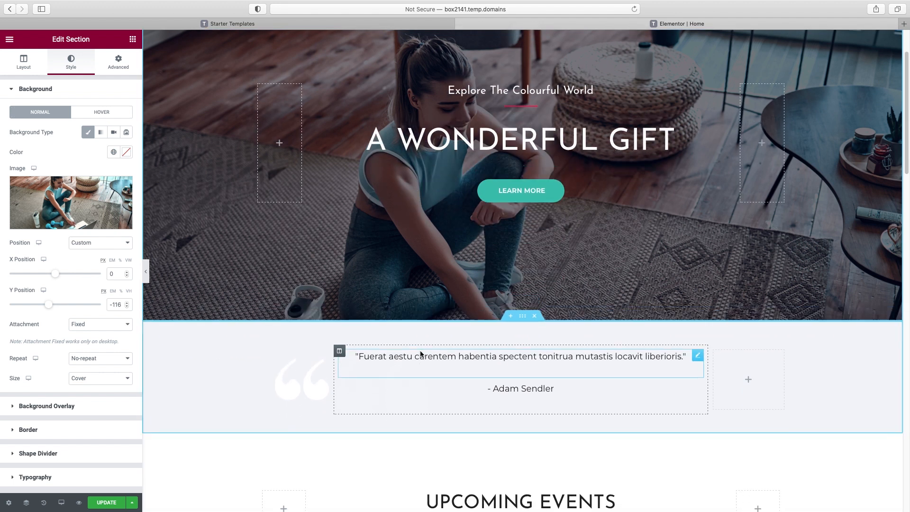
pyautogui.scroll(6, 419, 351)
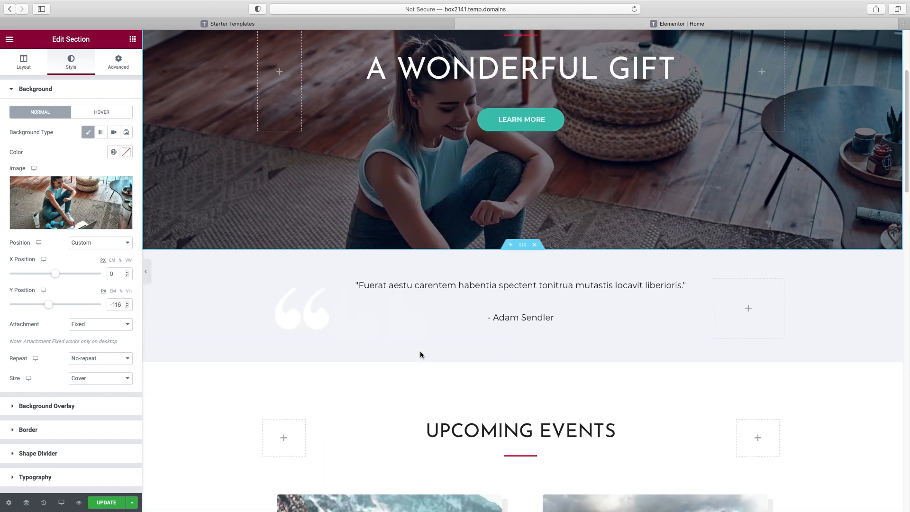
pyautogui.scroll(-10, 420, 351)
pyautogui.scroll(15, 420, 353)
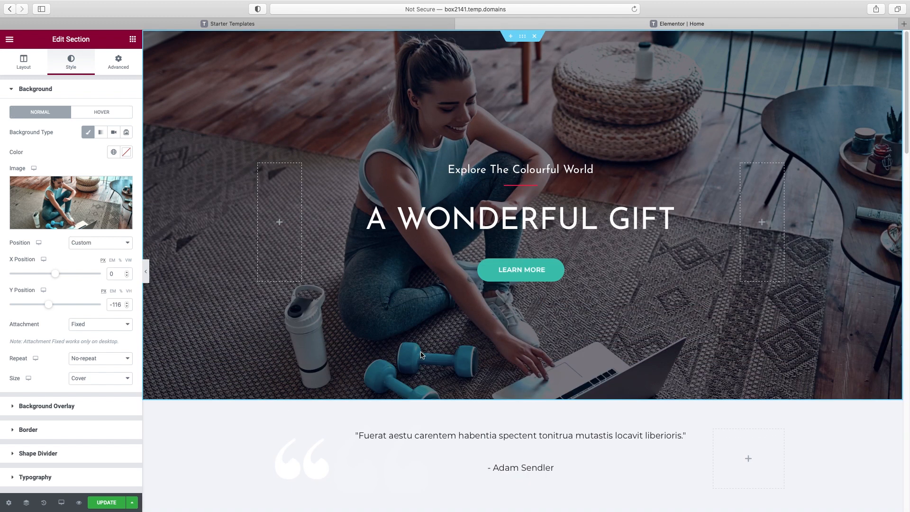
pyautogui.click(455, 221)
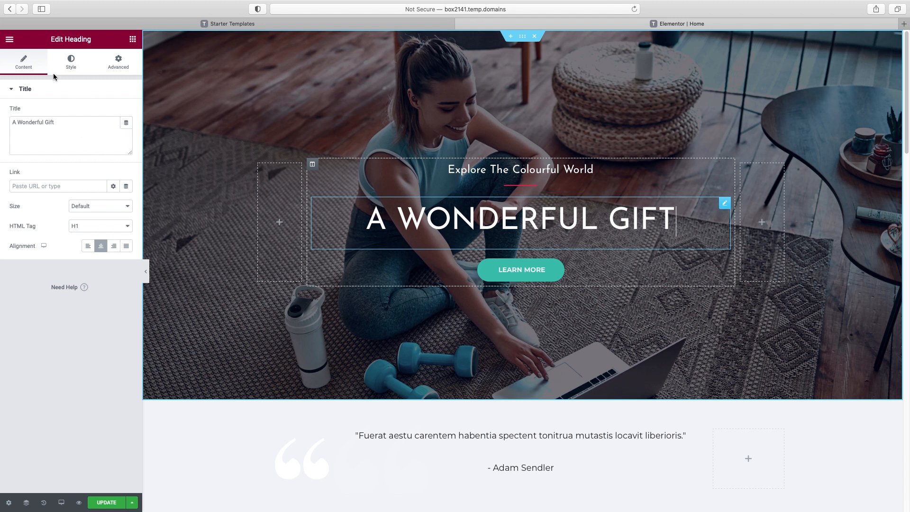
# Paste 'Fitness Training That Fits Into Your Life' over the 'A Wonderful Gift' title text
pyautogui.click(78, 132)
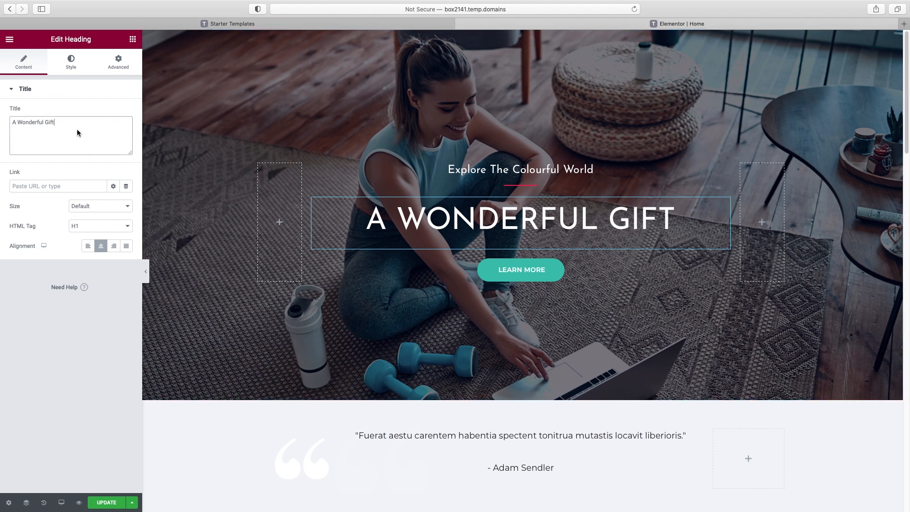
pyautogui.tripleClick(81, 124)
pyautogui.write('fitness training that fits into your life')
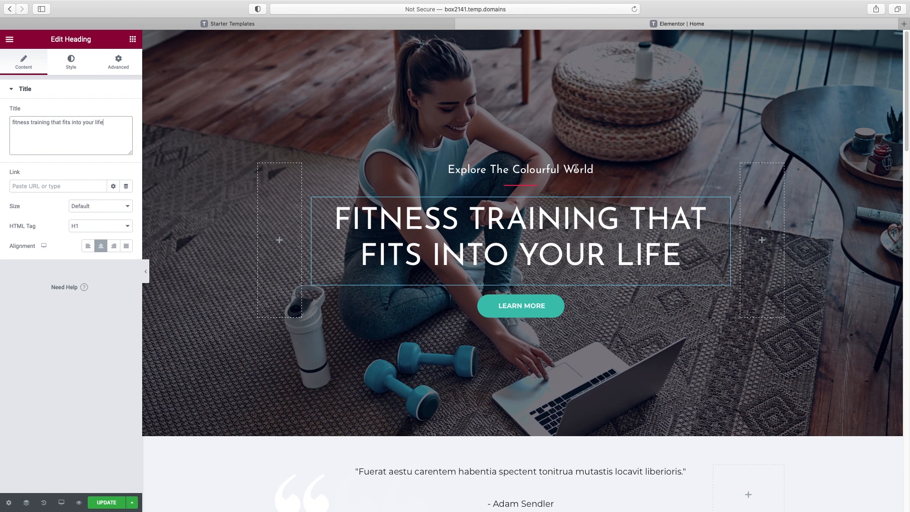
pyautogui.click(576, 169)
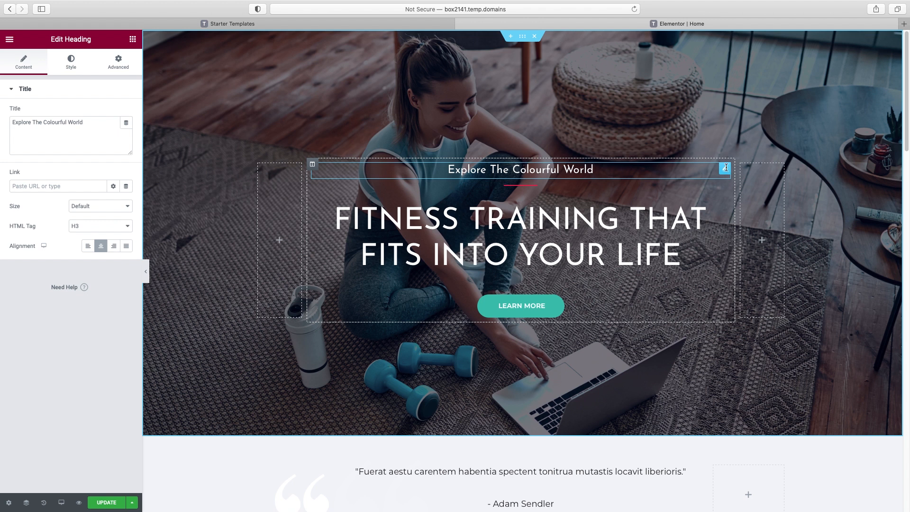
# Move the subheading and red divider below the hero headline
pyautogui.moveTo(725, 167); pyautogui.dragTo(590, 250)
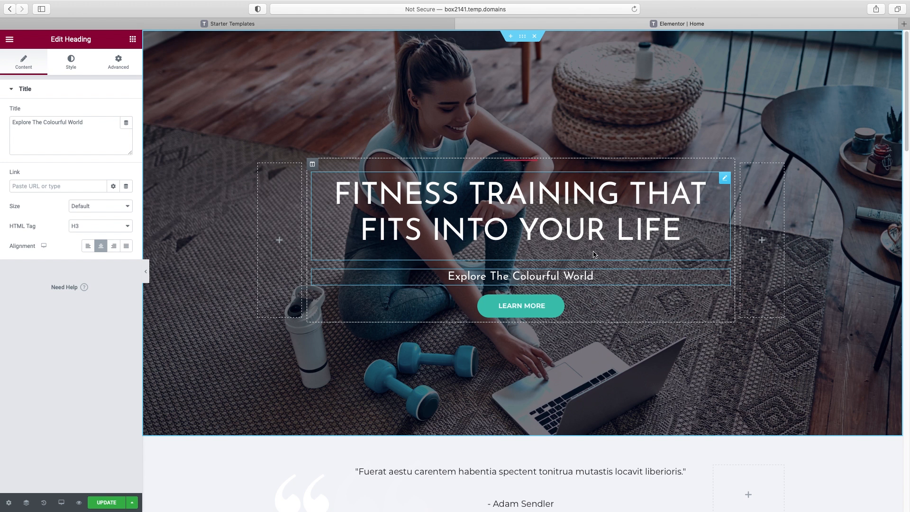
pyautogui.click(530, 162)
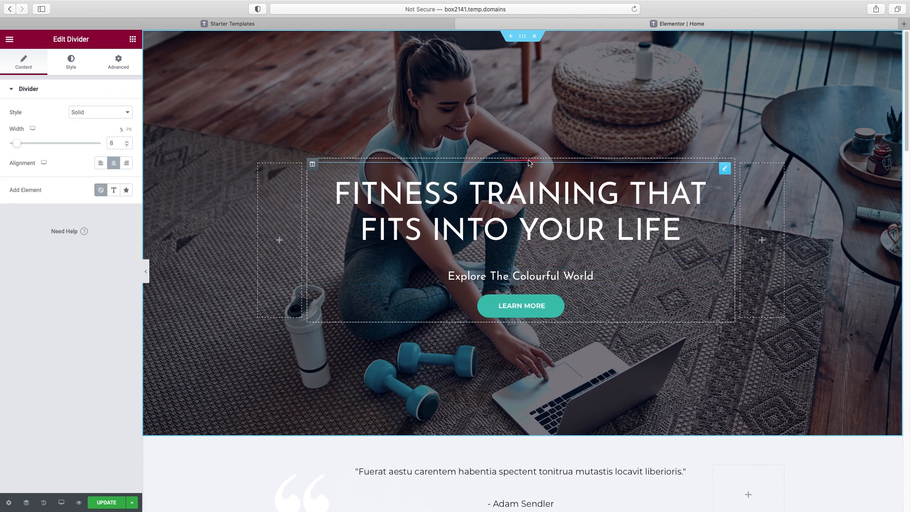
pyautogui.moveTo(529, 162); pyautogui.dragTo(527, 251)
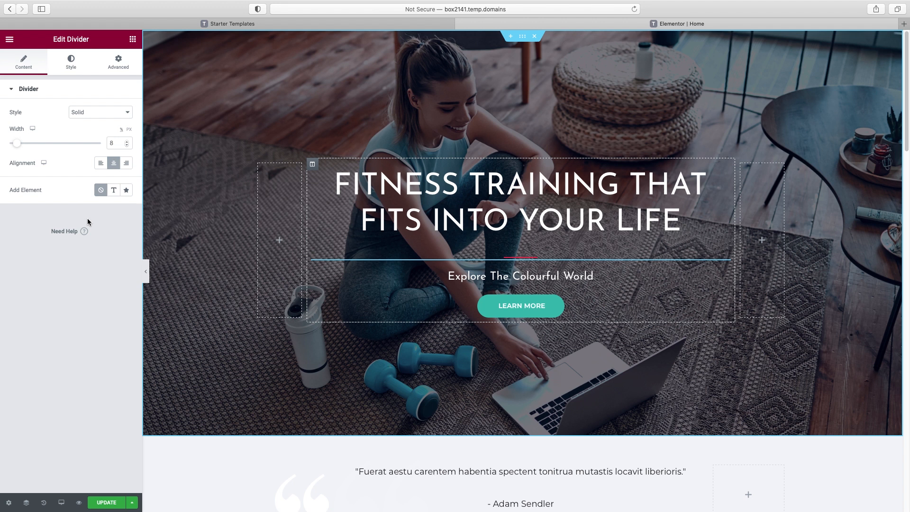
pyautogui.scroll(-5, 539, 292)
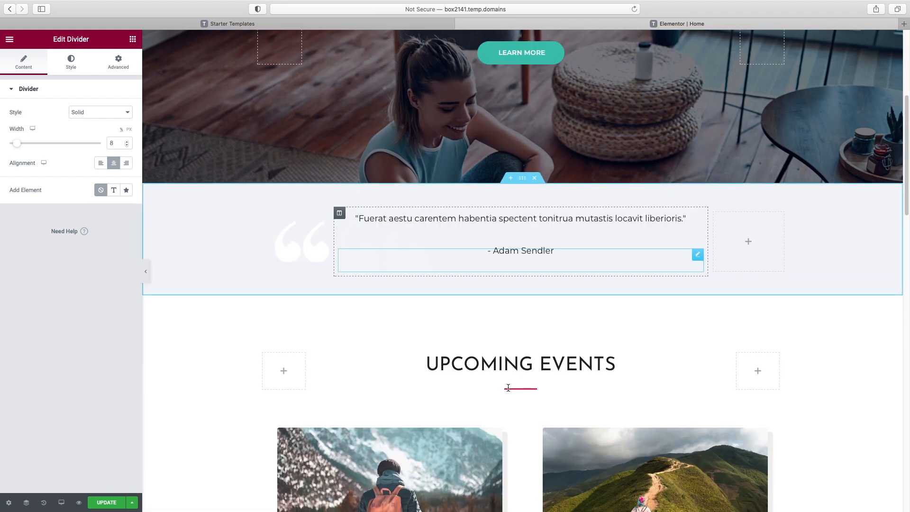
pyautogui.scroll(5, 550, 382)
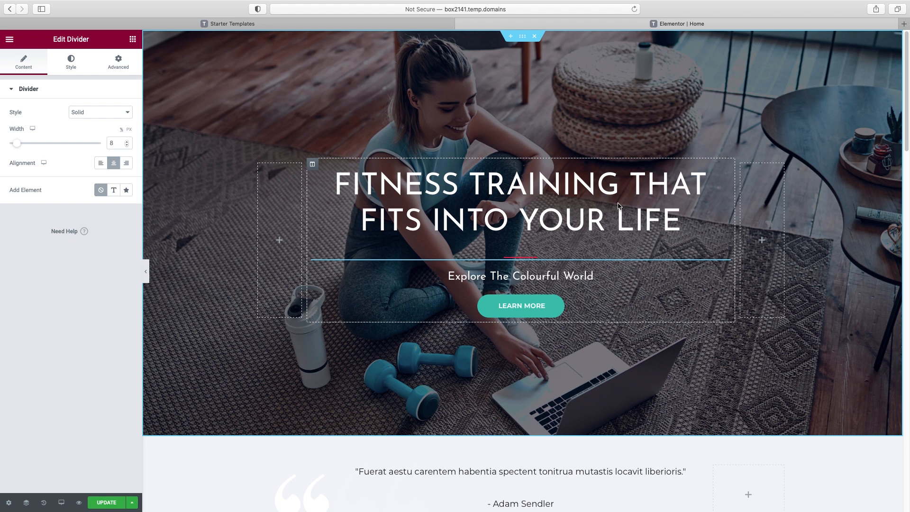
# Change the subheading to 'Personal training for real people — and real results.'
pyautogui.click(549, 279)
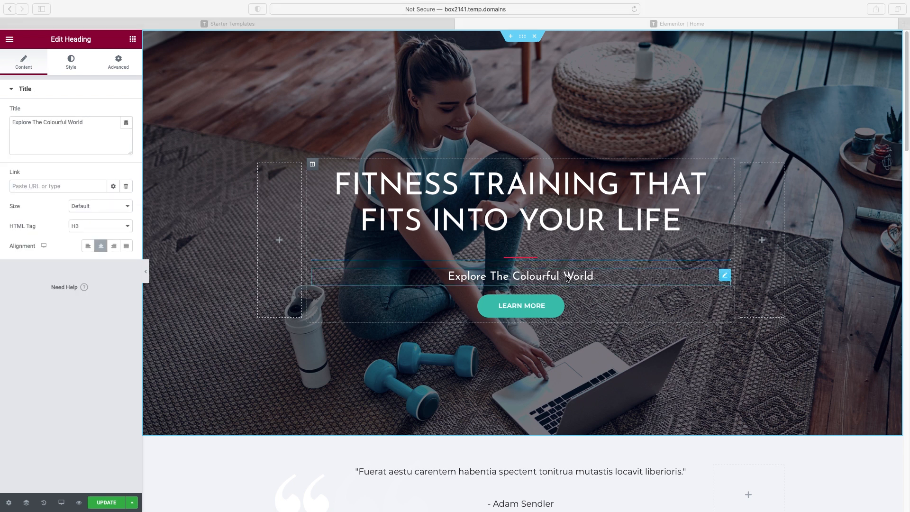
pyautogui.tripleClick(75, 123)
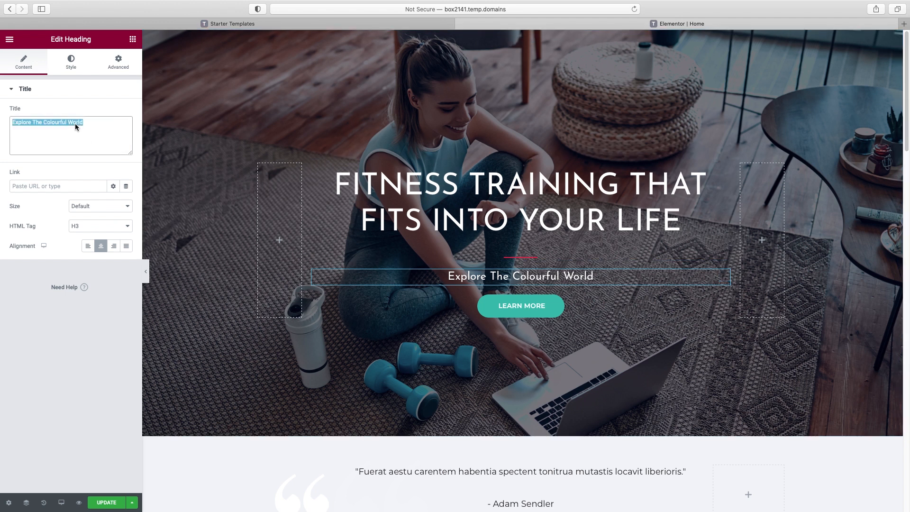
pyautogui.write('Personal training for real people — and real results.')
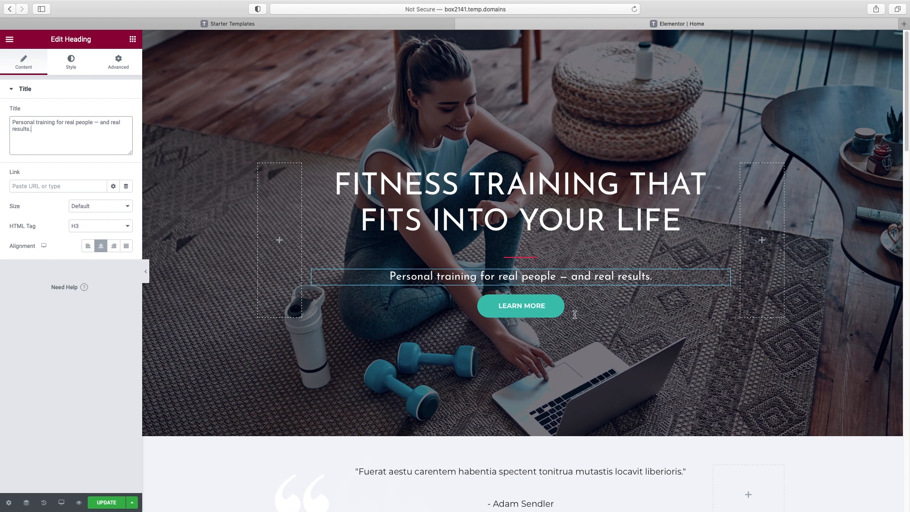
pyautogui.click(544, 303)
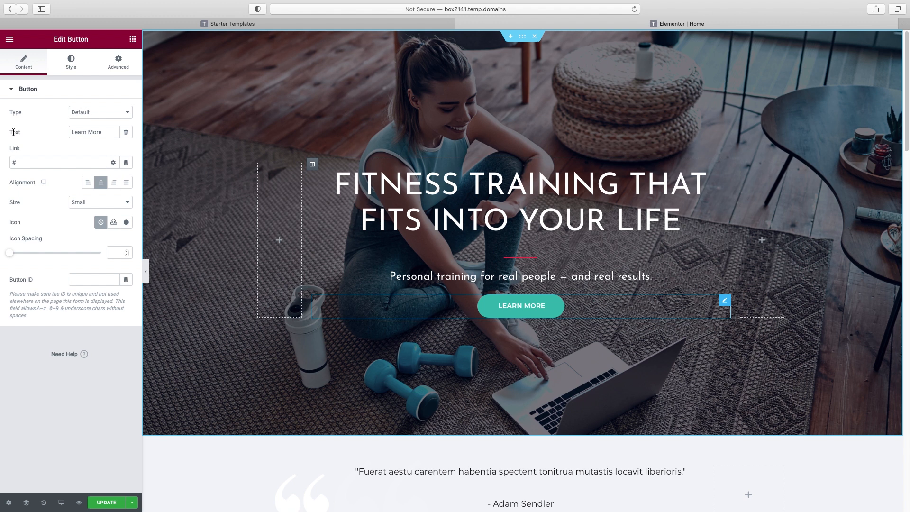
# Replace the button's 'Learn More' label with 'Get your free consultation'
pyautogui.moveTo(117, 133); pyautogui.dragTo(36, 131)
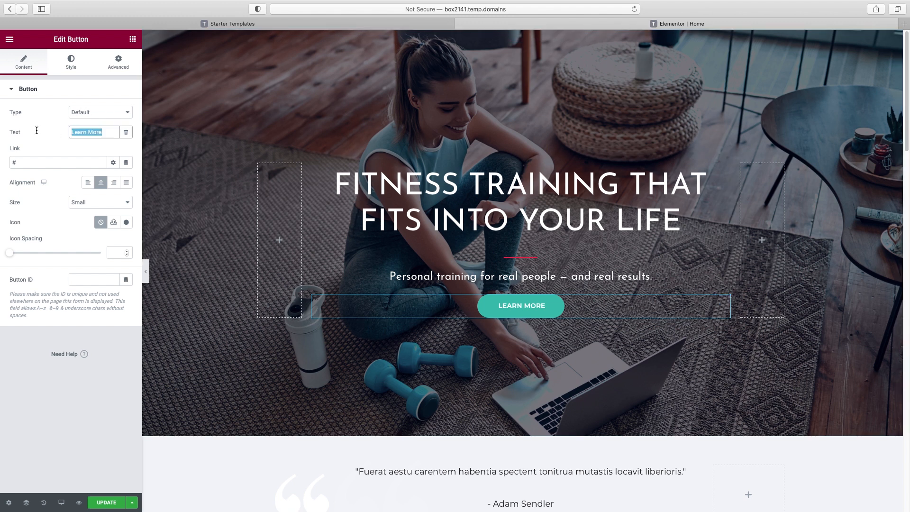
pyautogui.write('Get your free consultation')
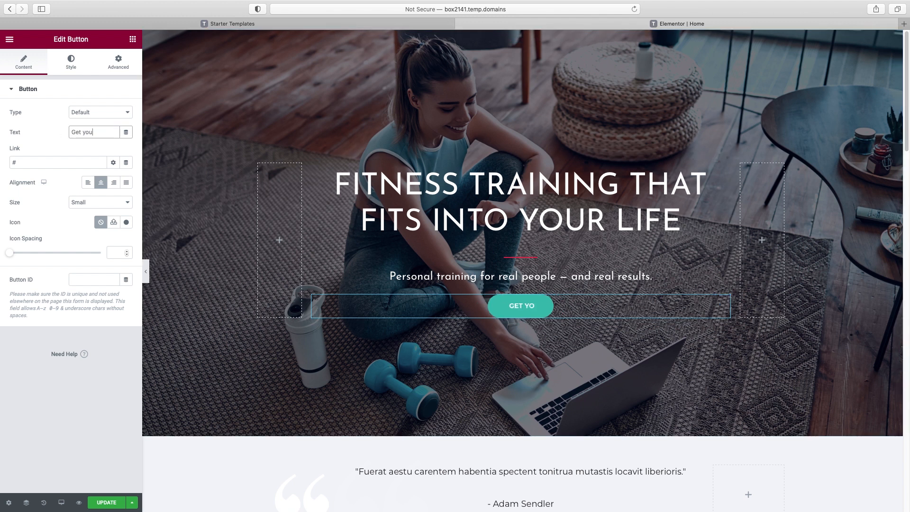
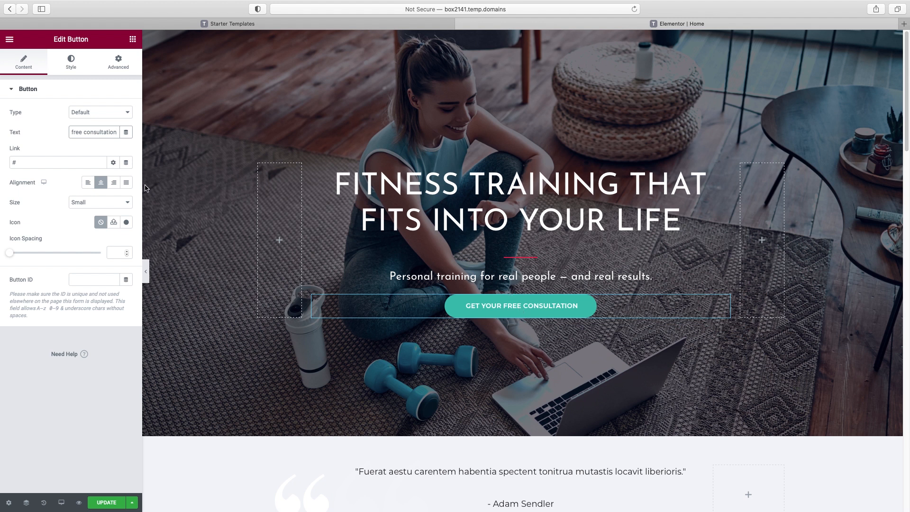
# Change the free consultation button's link from '#' to '/consultation' and hide the editor panel
pyautogui.doubleClick(15, 163)
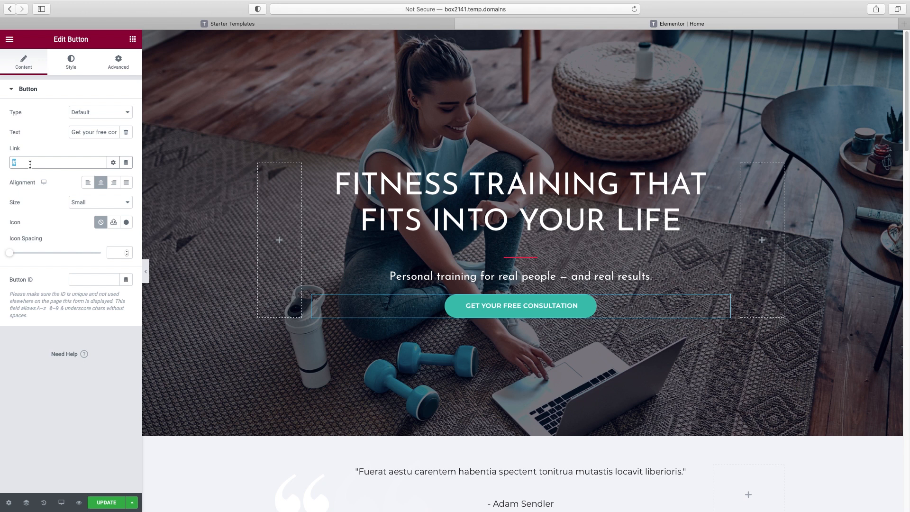
pyautogui.write('/consultation')
pyautogui.click(146, 272)
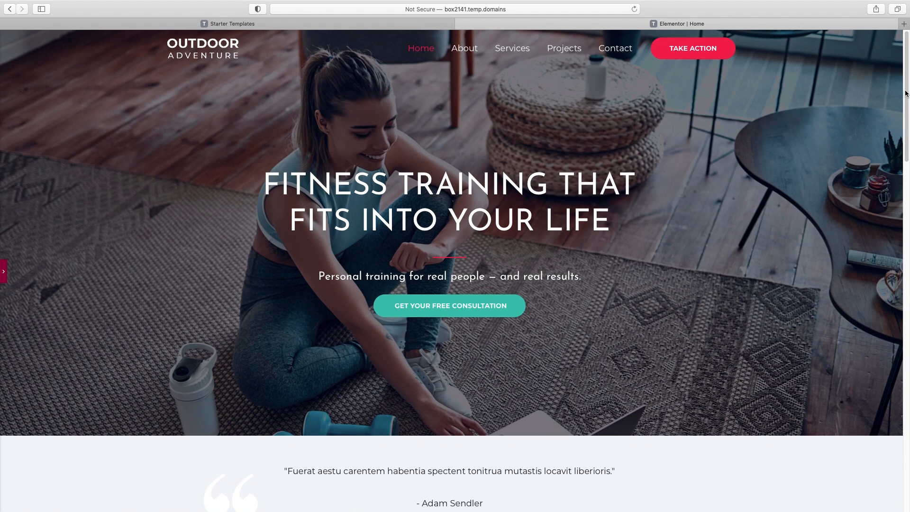
pyautogui.moveTo(905, 94); pyautogui.dragTo(893, 63)
pyautogui.click(4, 274)
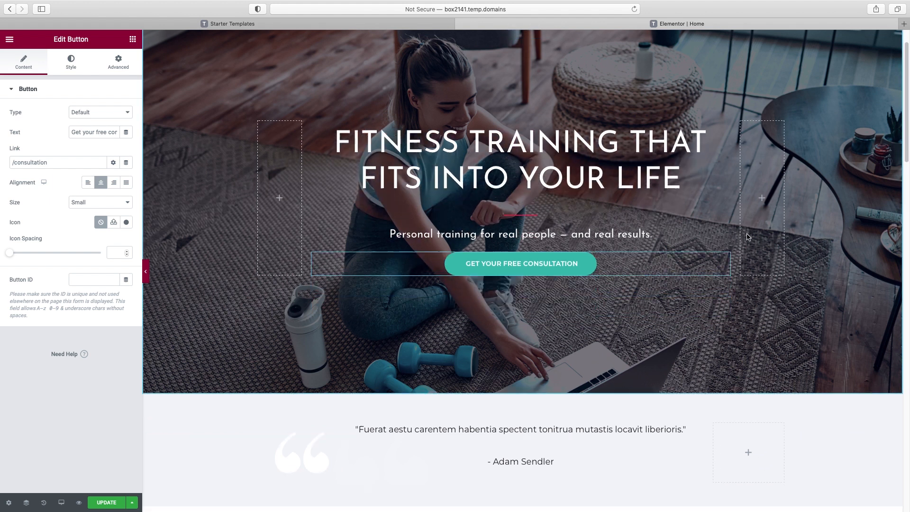
pyautogui.scroll(-5, 748, 237)
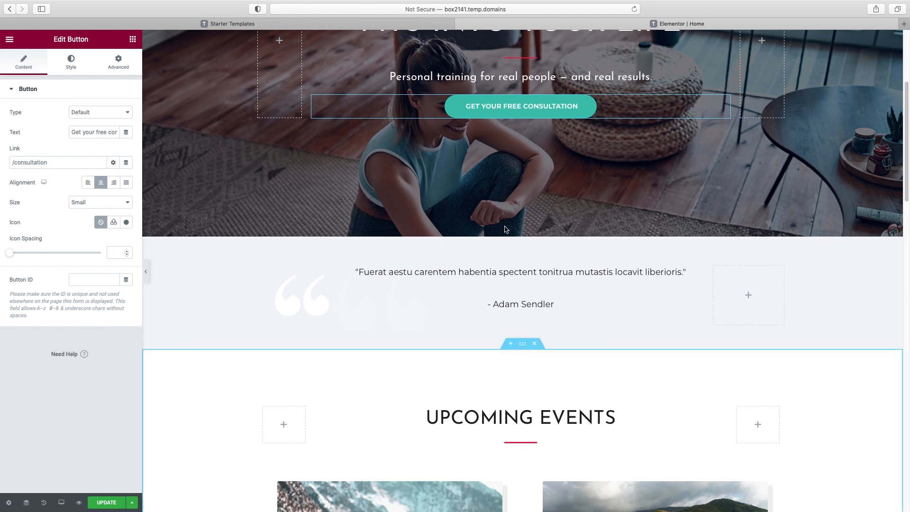
pyautogui.scroll(1, 525, 295)
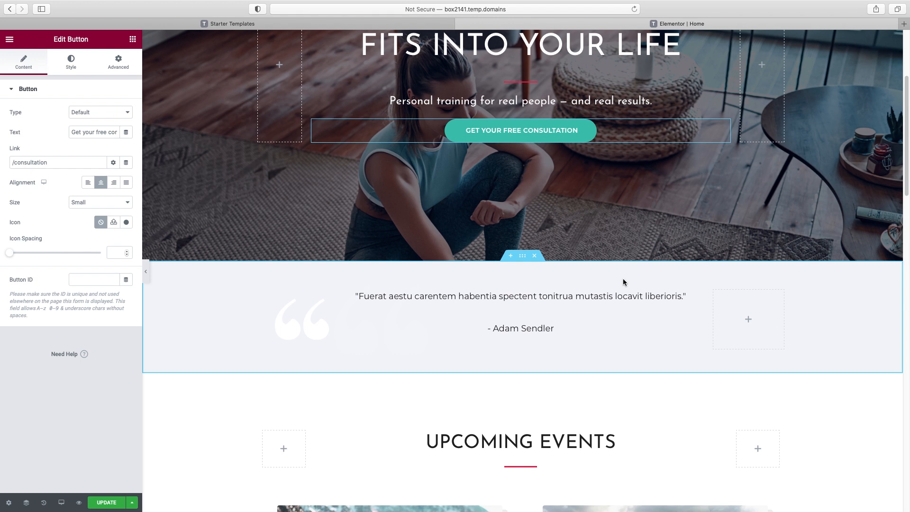
# Delete the testimonial quote section and retype the Upcoming Events heading as 'My Services'
pyautogui.click(535, 256)
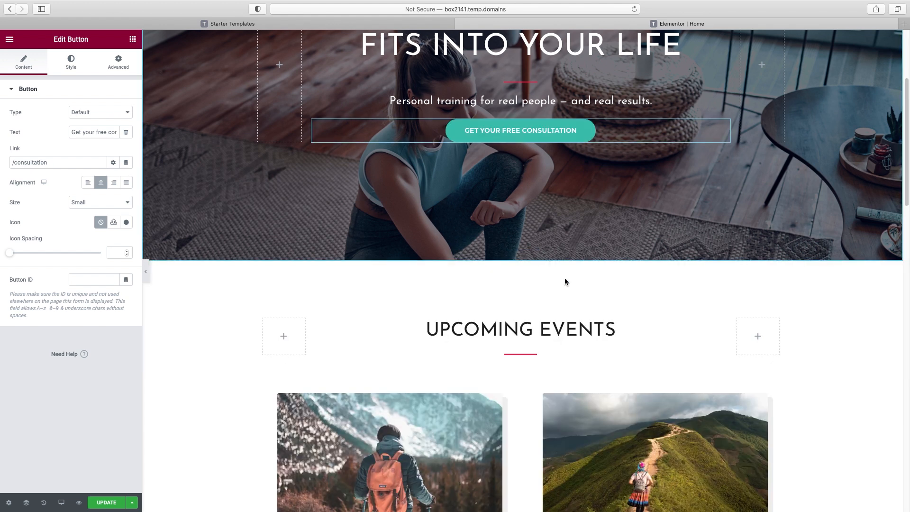
pyautogui.scroll(-5, 565, 281)
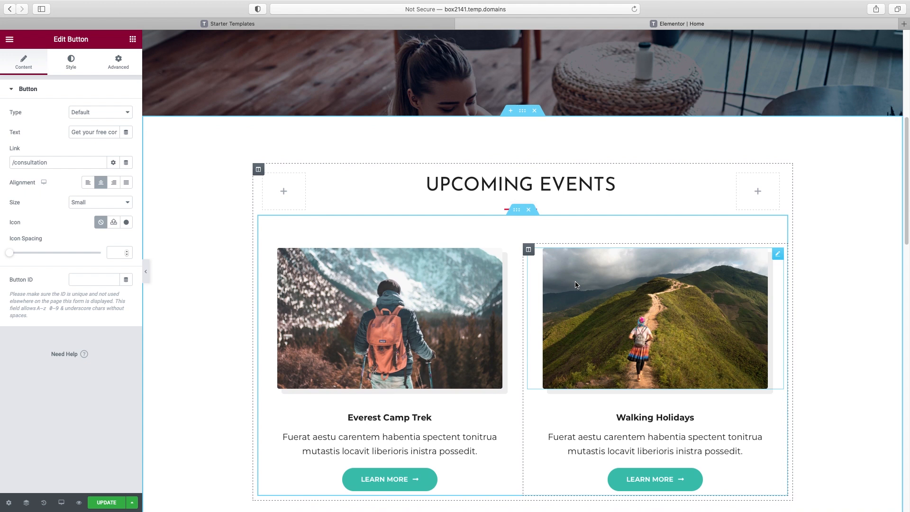
pyautogui.doubleClick(572, 163)
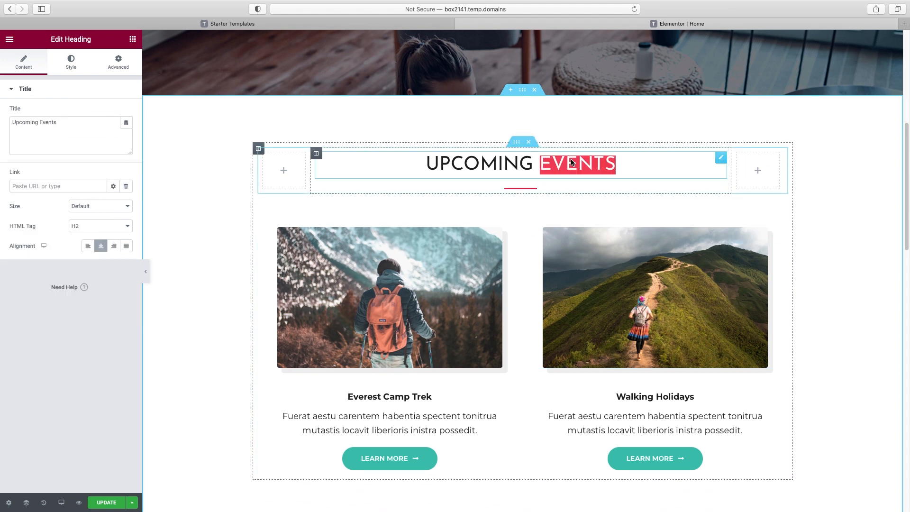
pyautogui.click(492, 166)
pyautogui.tripleClick(63, 124)
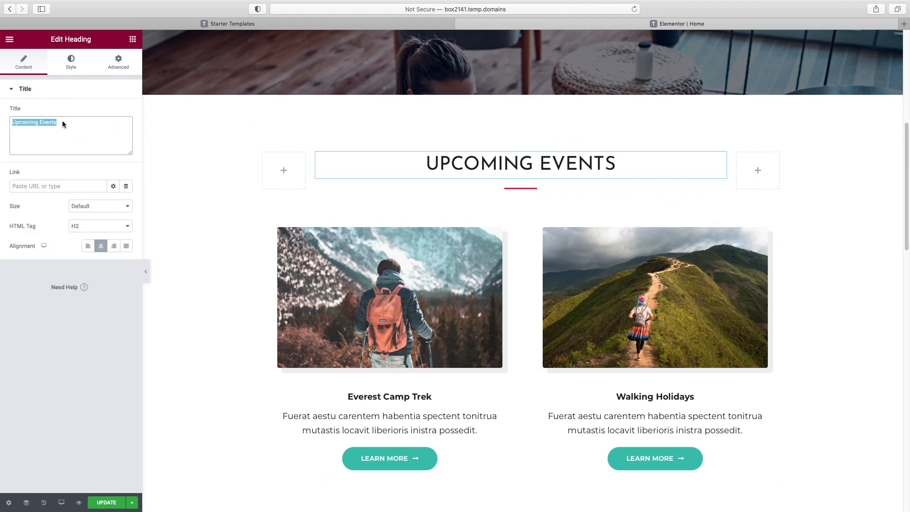
pyautogui.write('My Servi')
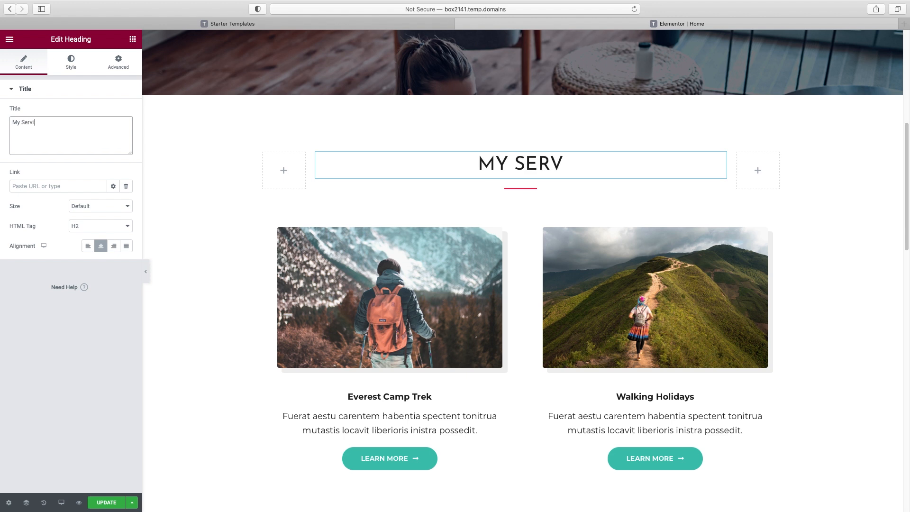
pyautogui.write('ces')
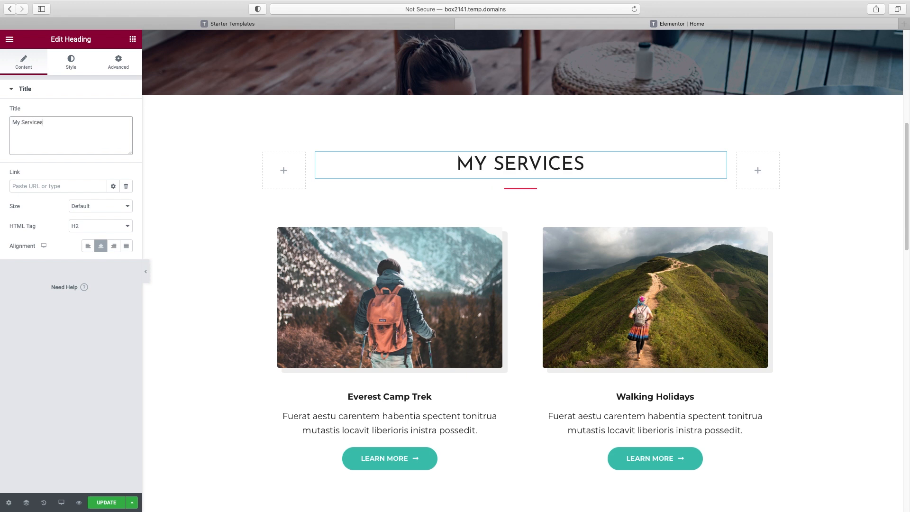
# Swap the first card's hiker photo for a Pixabay gym image found by searching 'workout'
pyautogui.click(431, 274)
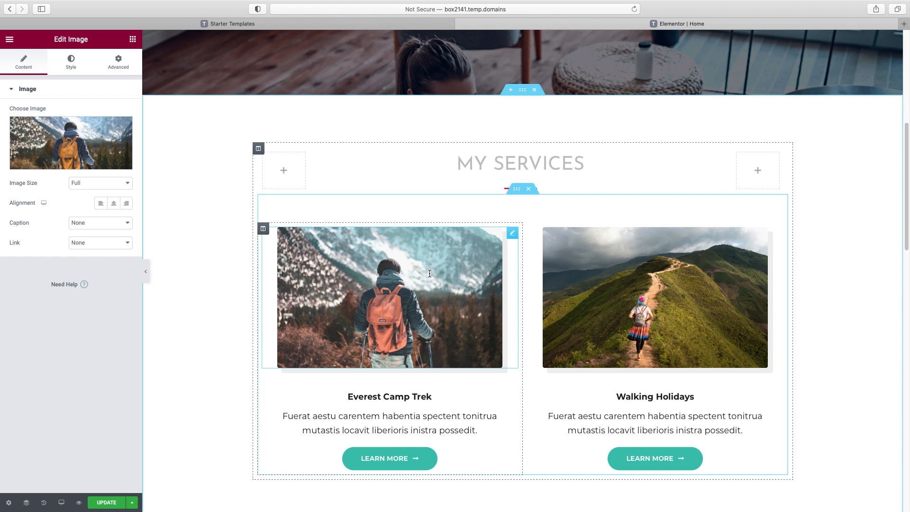
pyautogui.click(60, 167)
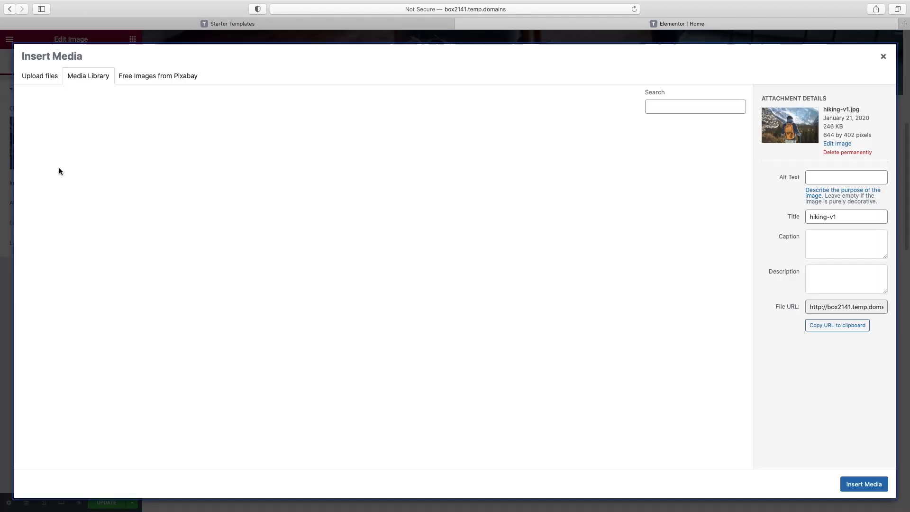
pyautogui.click(161, 76)
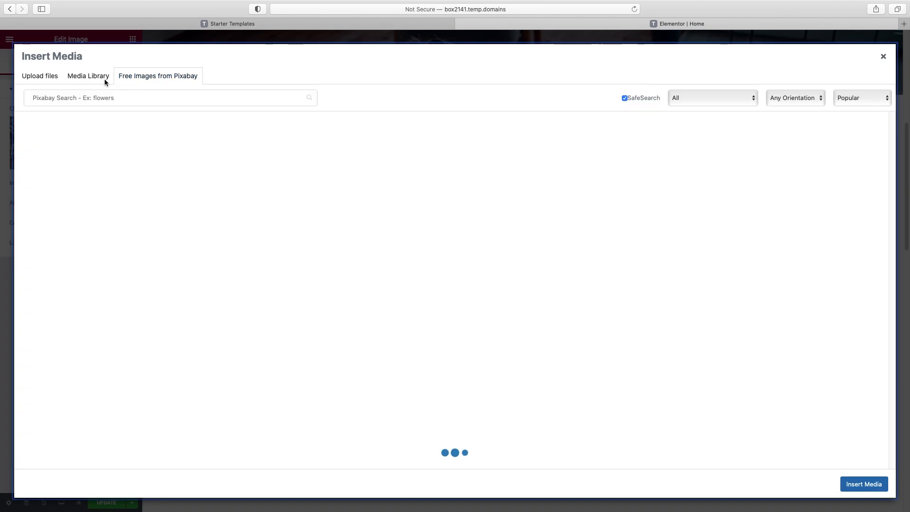
pyautogui.click(127, 97)
pyautogui.write('workout')
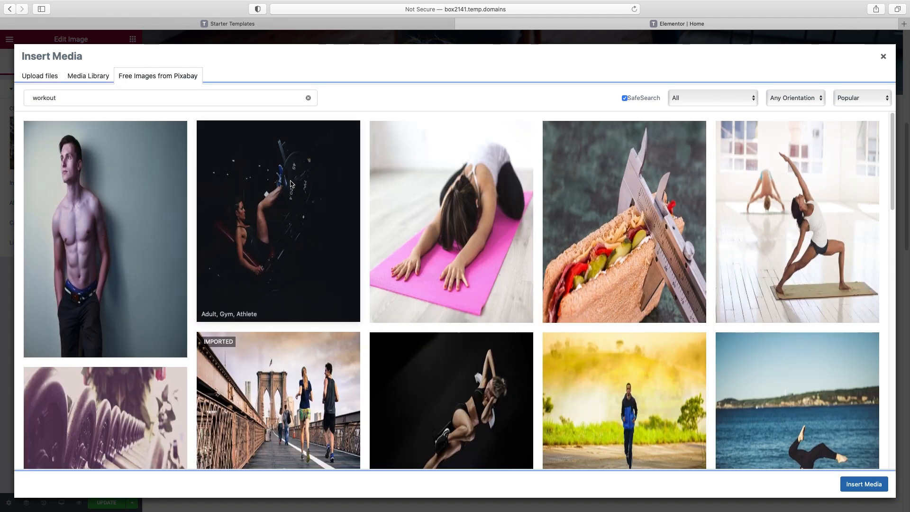
pyautogui.click(273, 207)
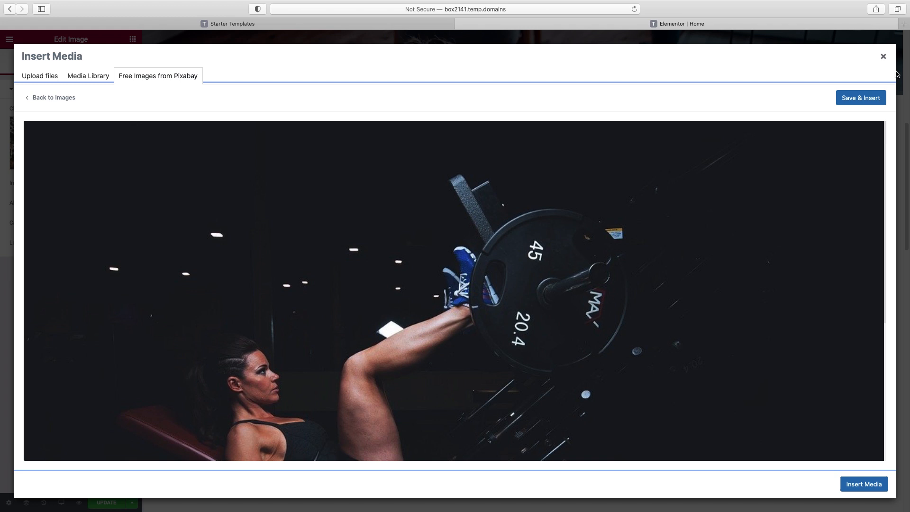
pyautogui.click(855, 100)
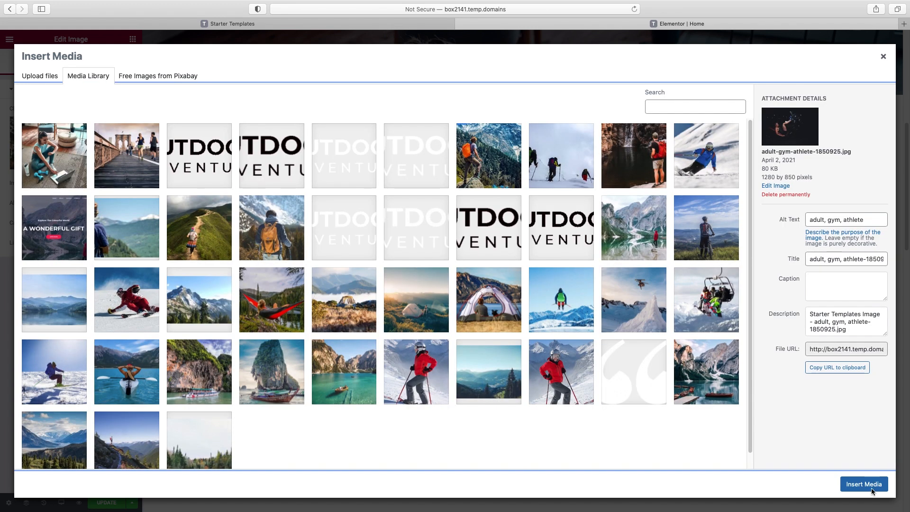
pyautogui.click(863, 484)
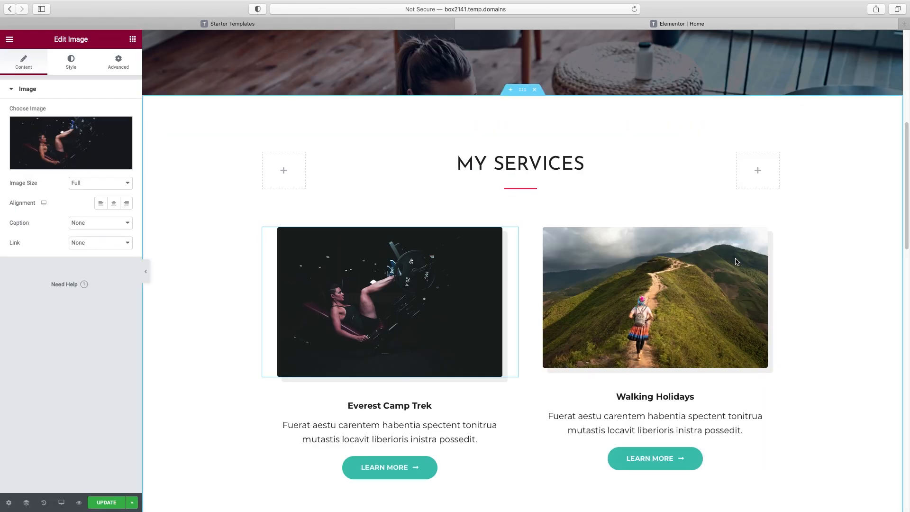
pyautogui.click(374, 407)
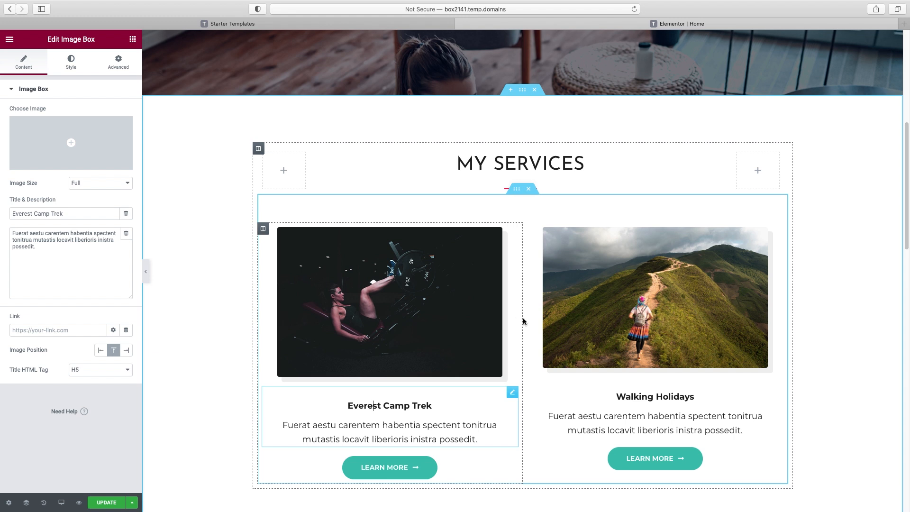
# Delete the My Services section
pyautogui.scroll(-3, 544, 318)
pyautogui.scroll(1, 544, 317)
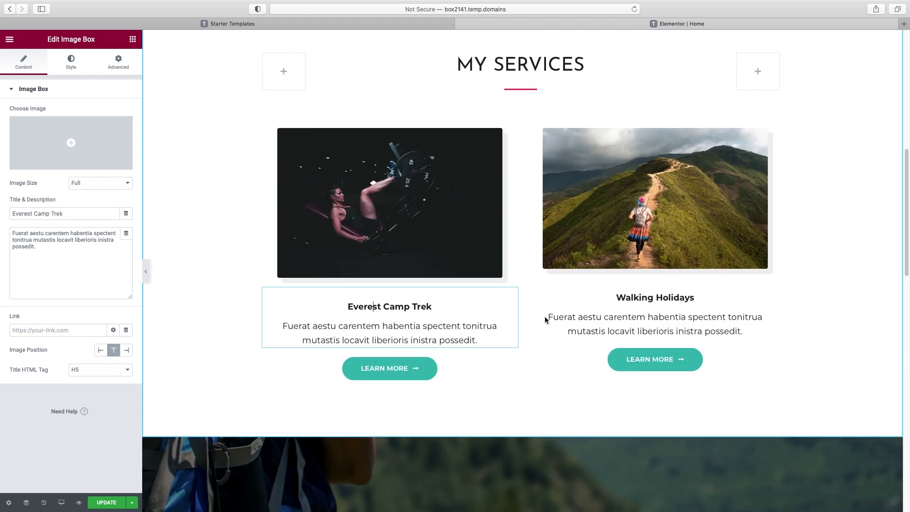
pyautogui.scroll(2, 520, 296)
pyautogui.scroll(5, 520, 297)
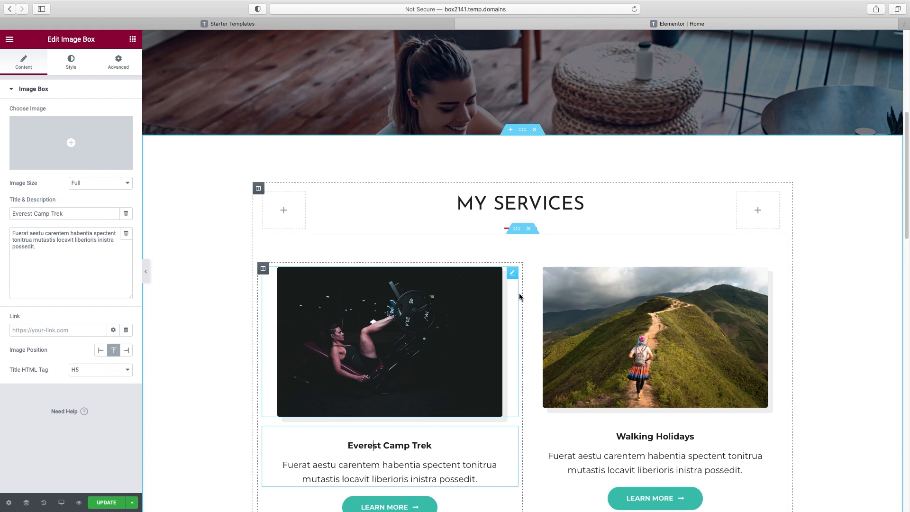
pyautogui.click(534, 130)
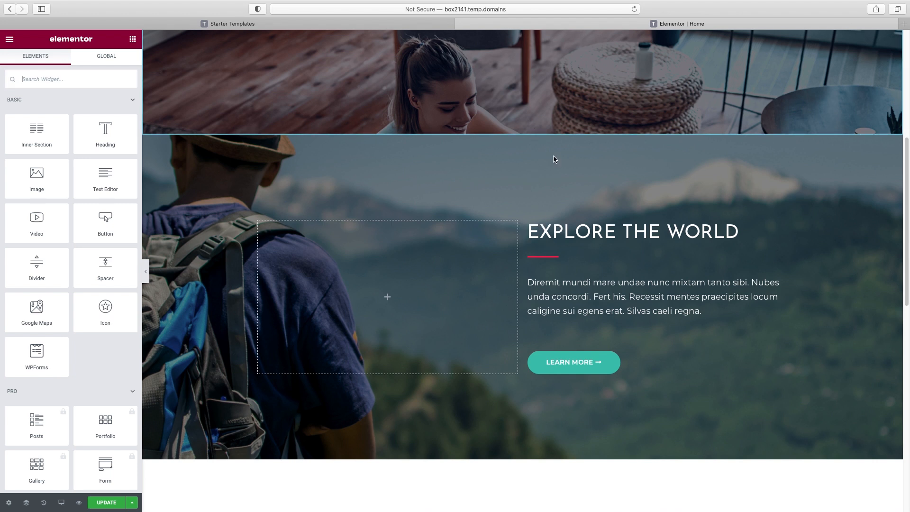
# Insert a new empty section above the Explore the World section
pyautogui.moveTo(571, 169)
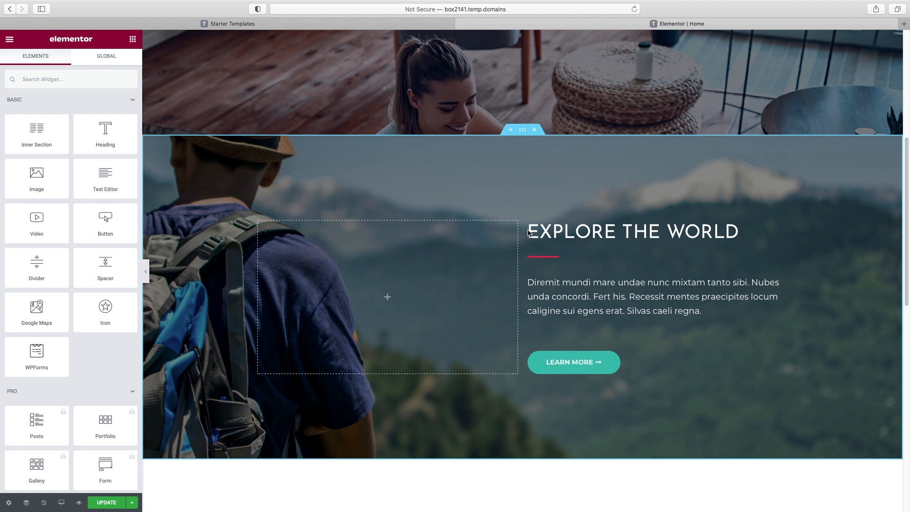
pyautogui.click(511, 130)
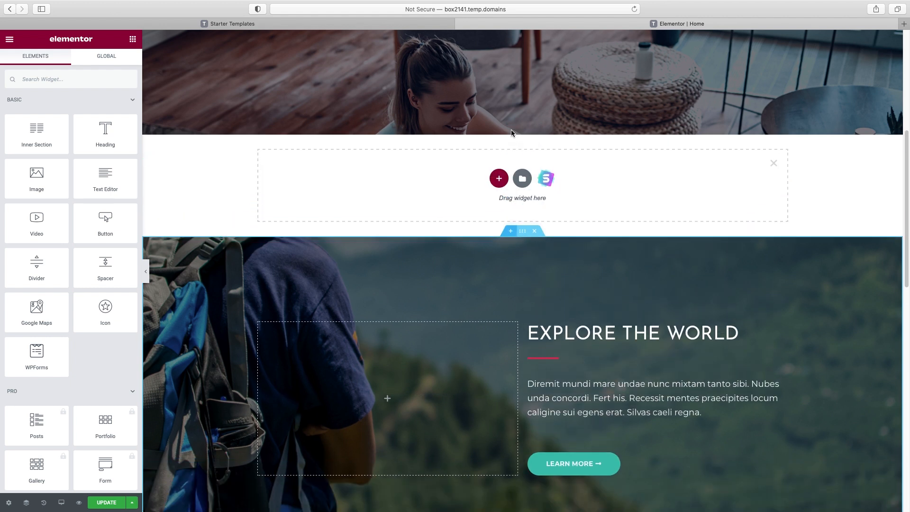
pyautogui.click(499, 179)
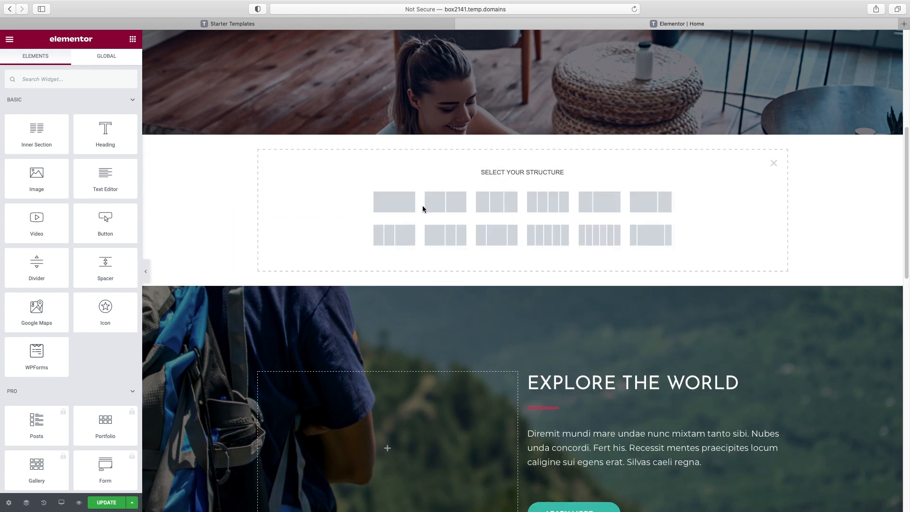
pyautogui.click(772, 164)
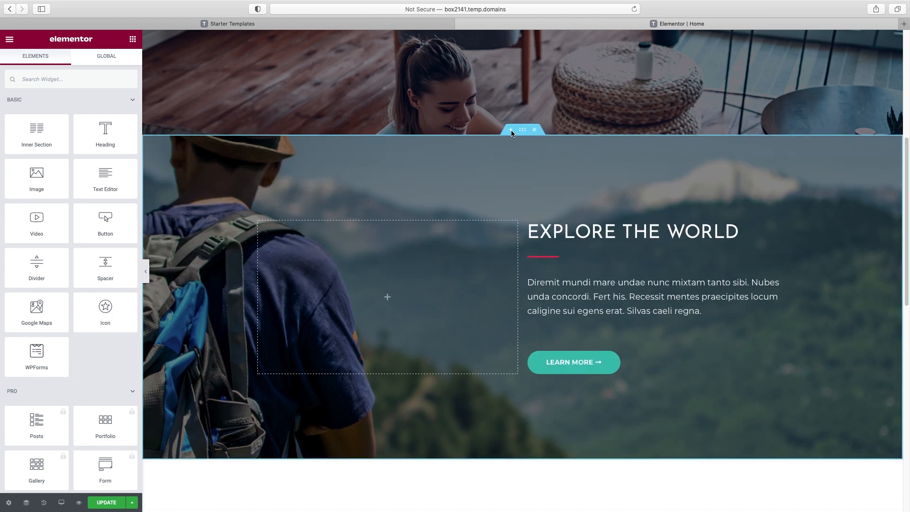
pyautogui.click(511, 129)
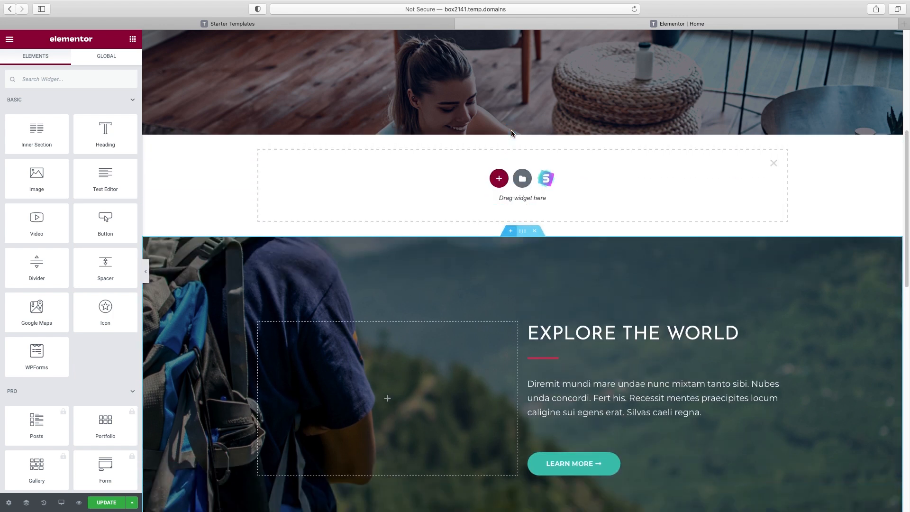
# Open the Starter Templates library and browse its Blocks collection
pyautogui.click(546, 178)
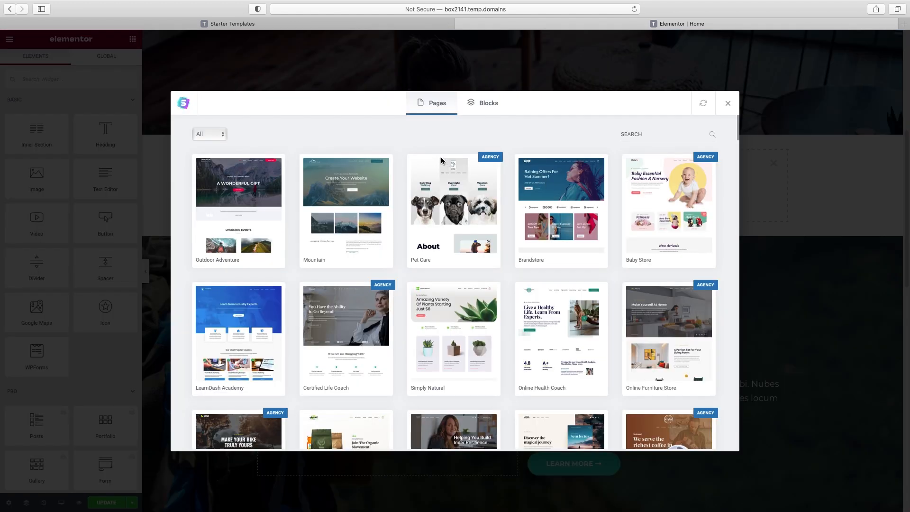
pyautogui.scroll(-1, 353, 219)
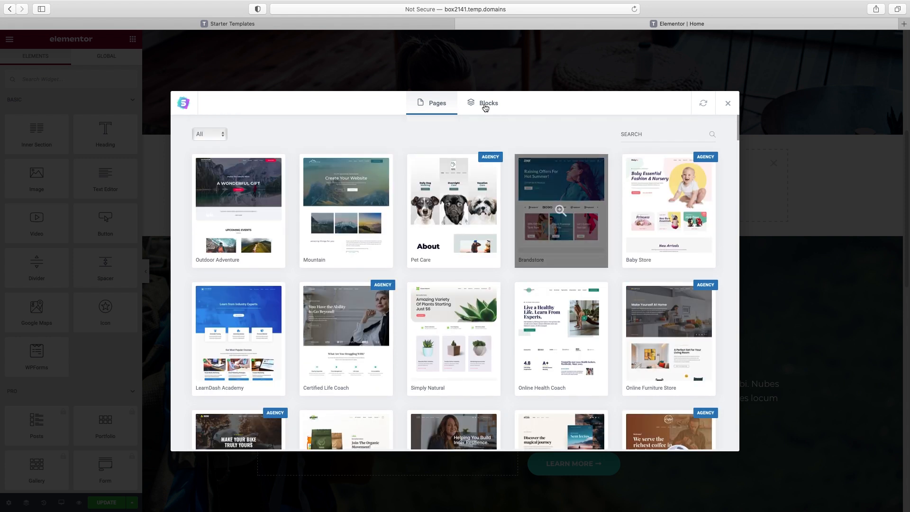
pyautogui.click(485, 108)
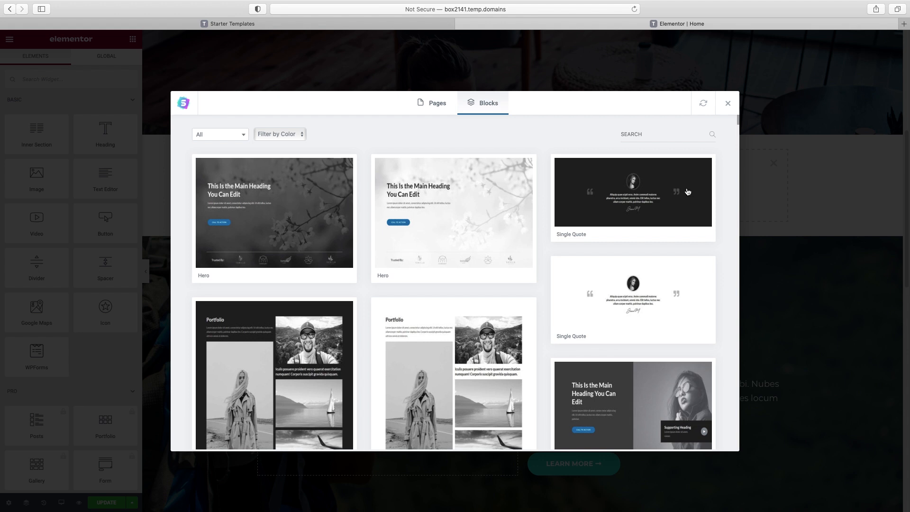
pyautogui.scroll(-3, 687, 192)
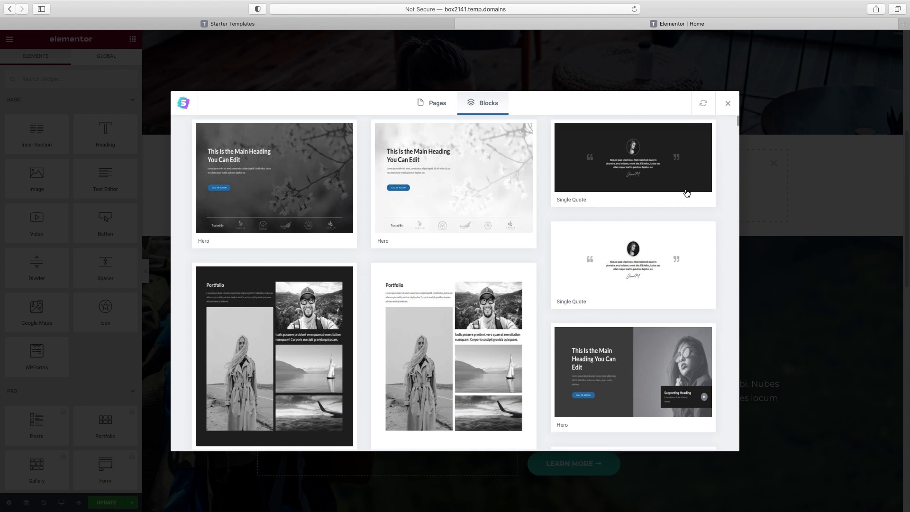
pyautogui.scroll(-12, 687, 194)
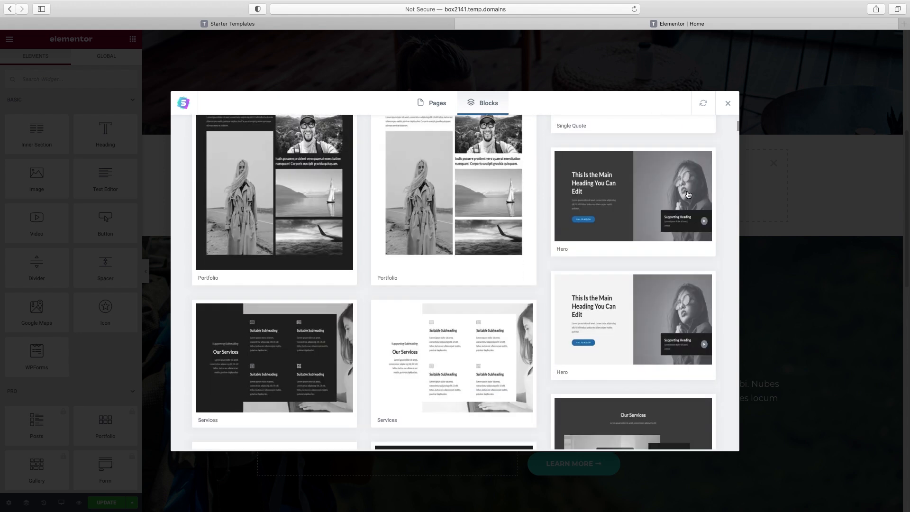
pyautogui.scroll(-1, 687, 195)
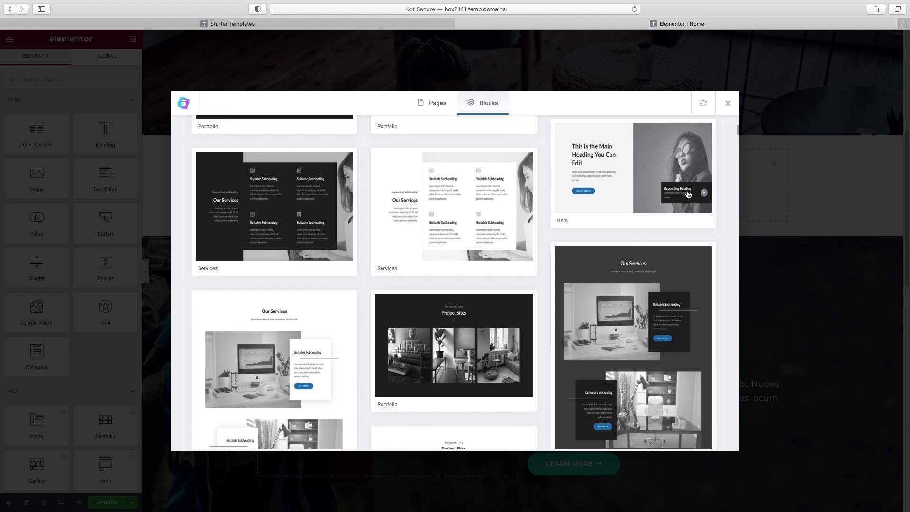
pyautogui.scroll(-6, 687, 194)
pyautogui.scroll(-10, 683, 196)
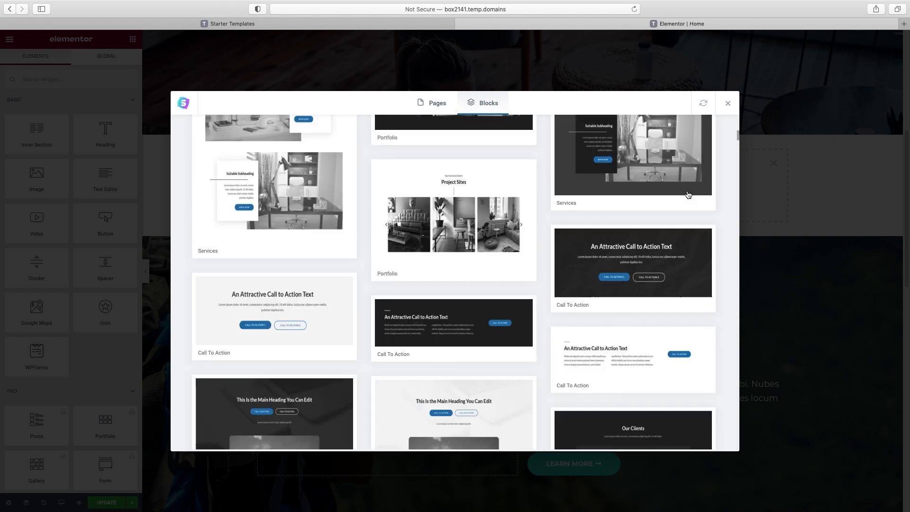
pyautogui.scroll(5, 670, 196)
pyautogui.scroll(1, 670, 196)
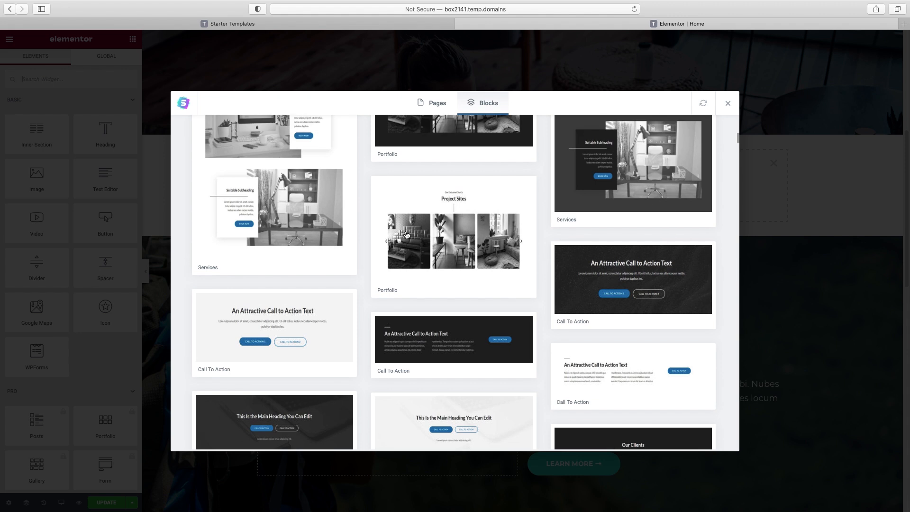
# Find the Video Testimonials block, preview it and import it into the page
pyautogui.scroll(-2, 505, 235)
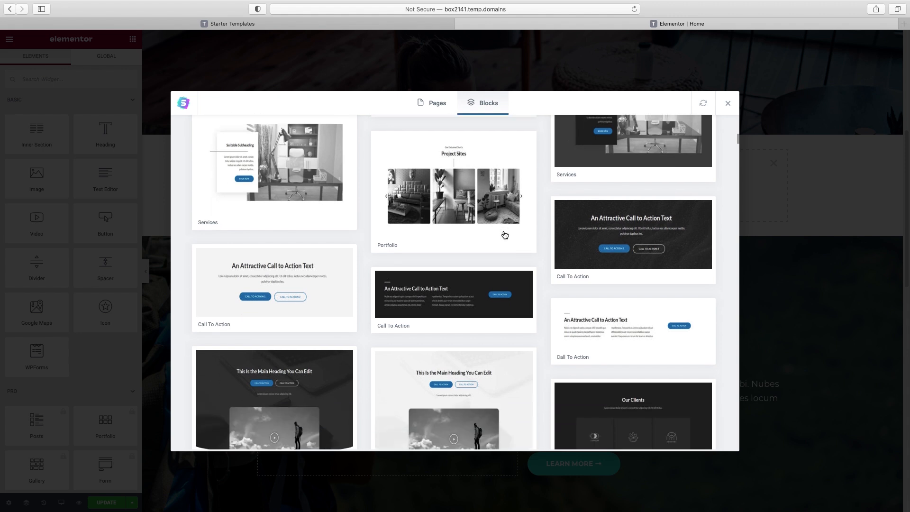
pyautogui.scroll(-12, 505, 235)
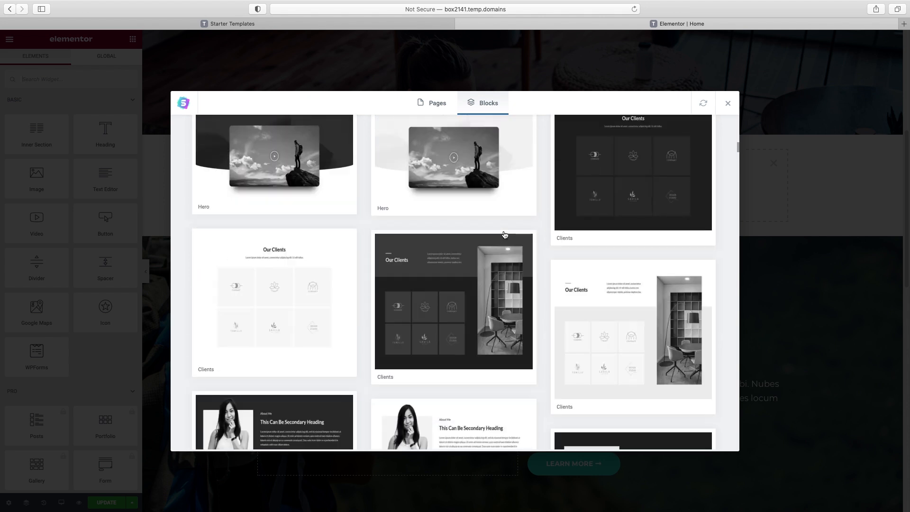
pyautogui.scroll(-2, 505, 235)
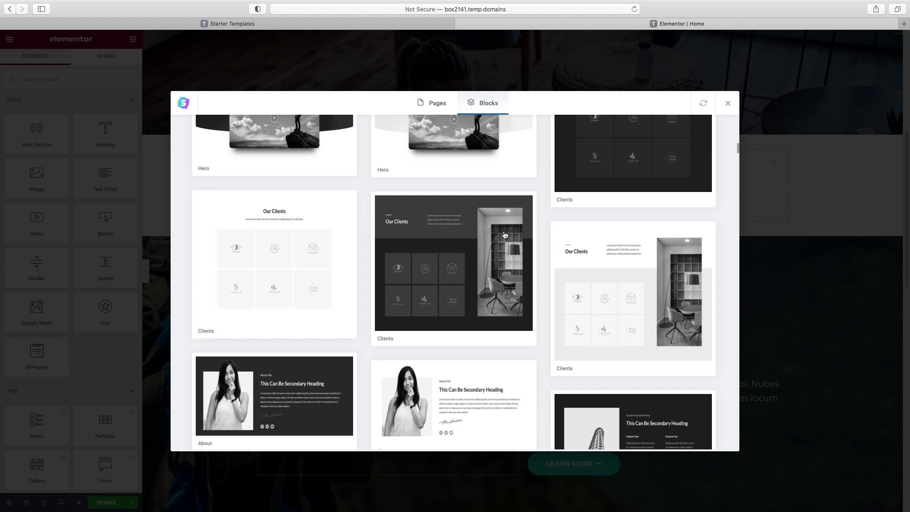
pyautogui.scroll(-1, 502, 235)
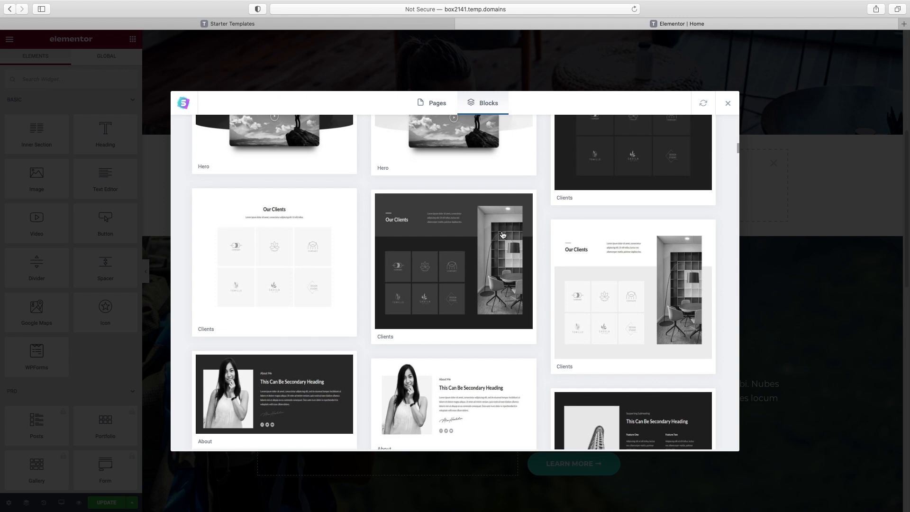
pyautogui.scroll(-10, 503, 235)
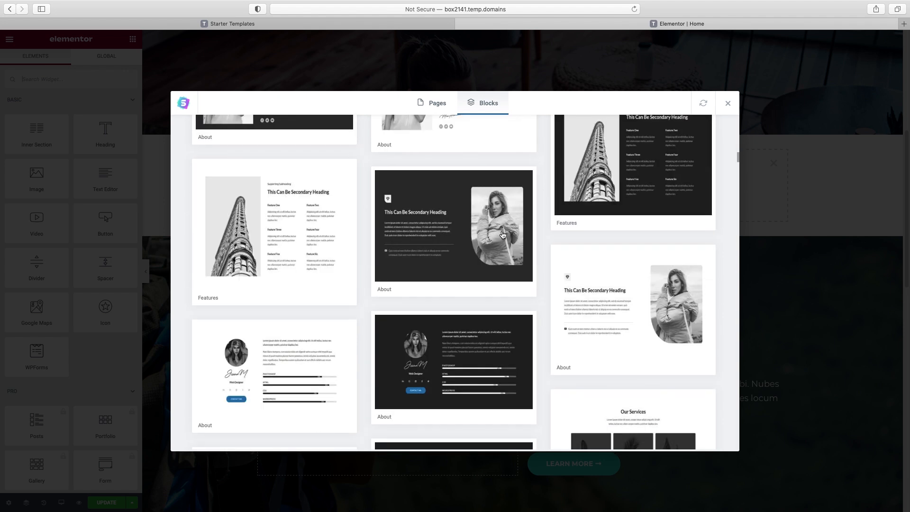
pyautogui.scroll(-5, 503, 235)
pyautogui.scroll(-10, 502, 235)
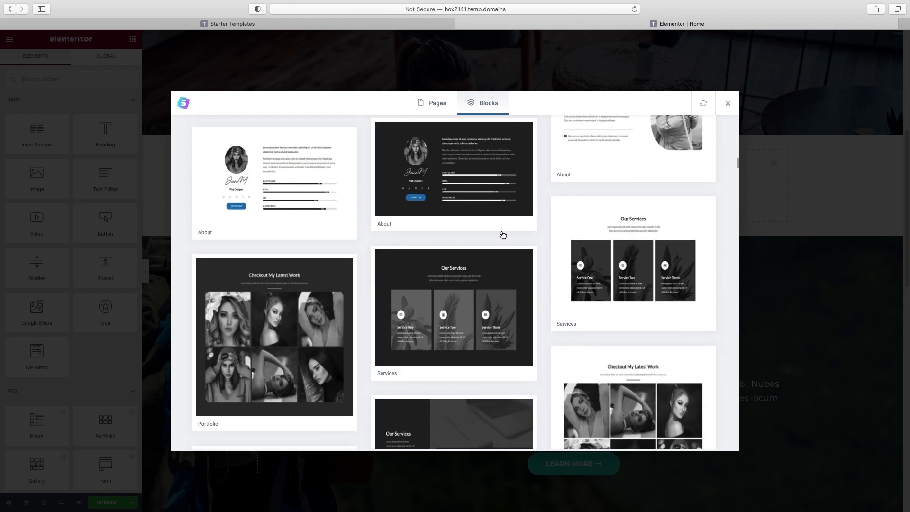
pyautogui.scroll(-20, 503, 235)
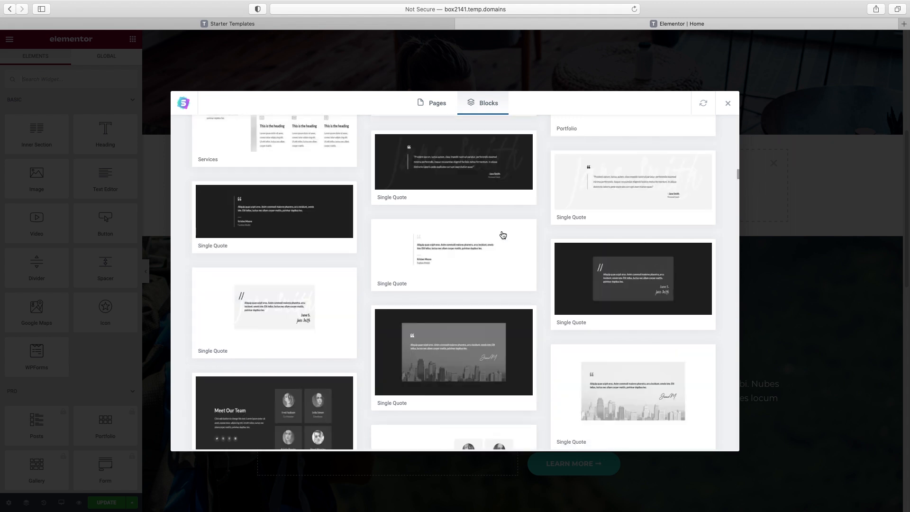
pyautogui.scroll(-8, 503, 235)
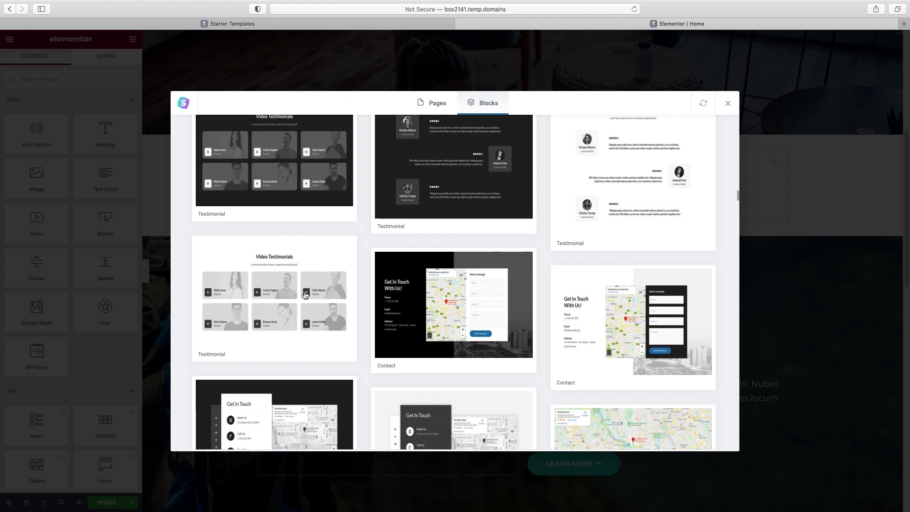
pyautogui.click(277, 297)
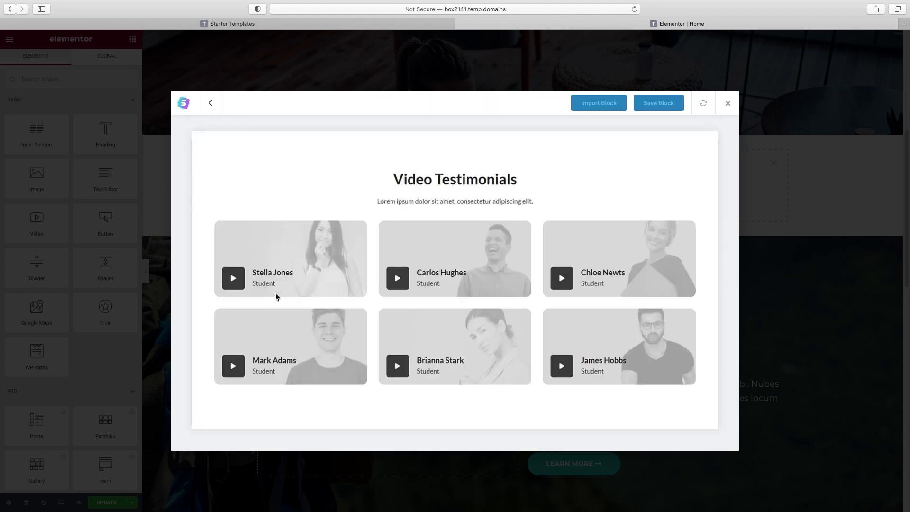
pyautogui.click(598, 103)
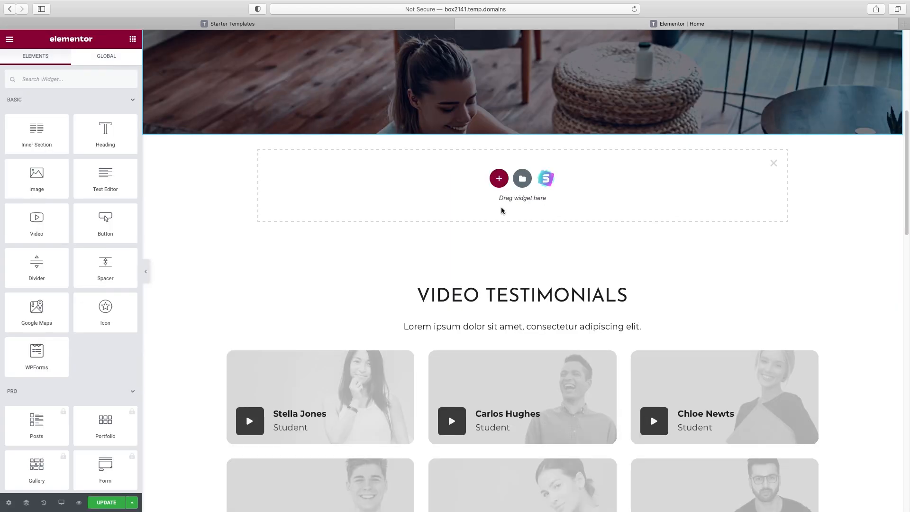
# Remove the empty placeholder section and retitle the heading 'fitness training, any way you want it'
pyautogui.click(775, 163)
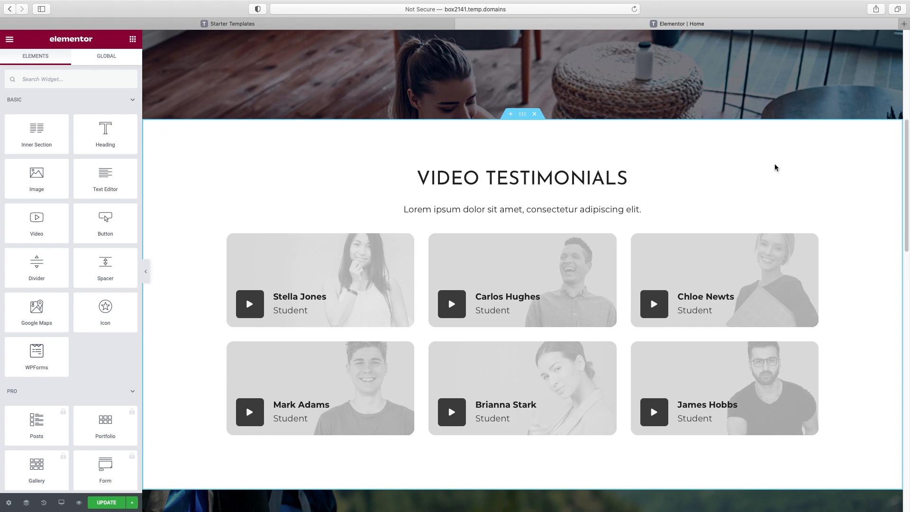
pyautogui.click(535, 178)
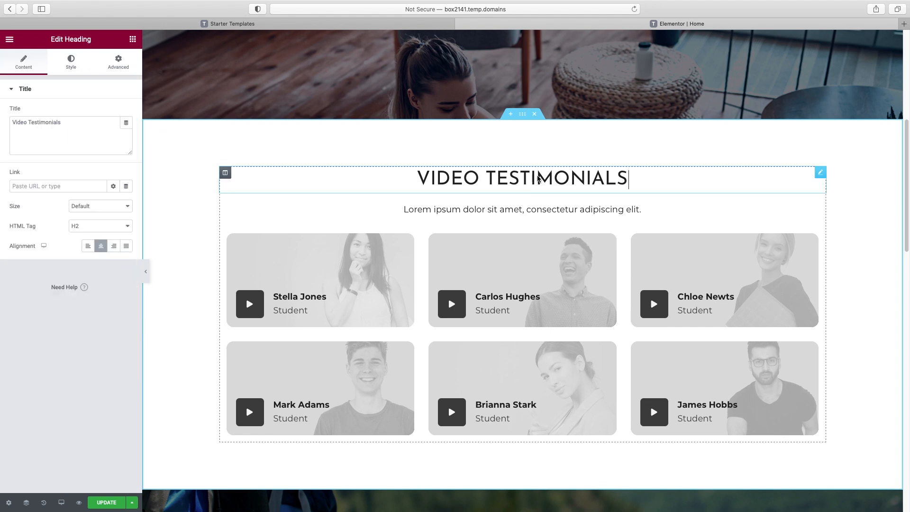
pyautogui.tripleClick(62, 125)
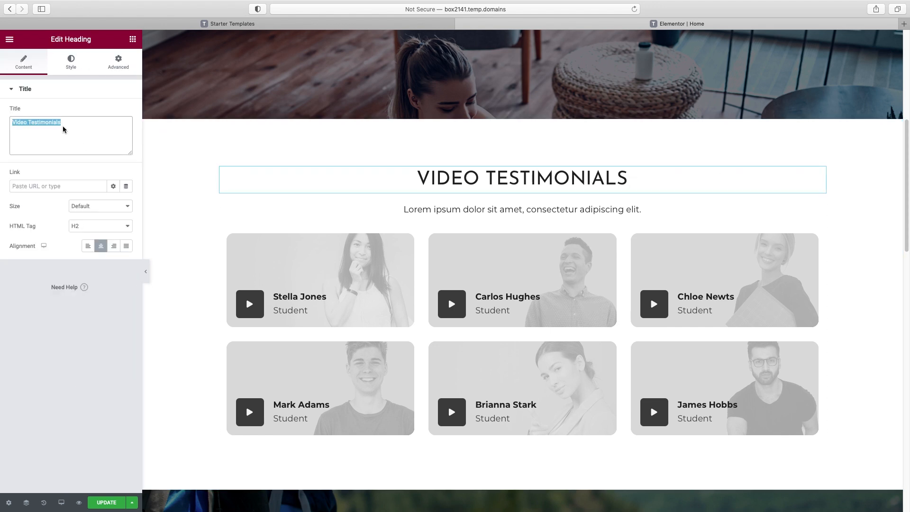
pyautogui.write('fitness training, any way you want it')
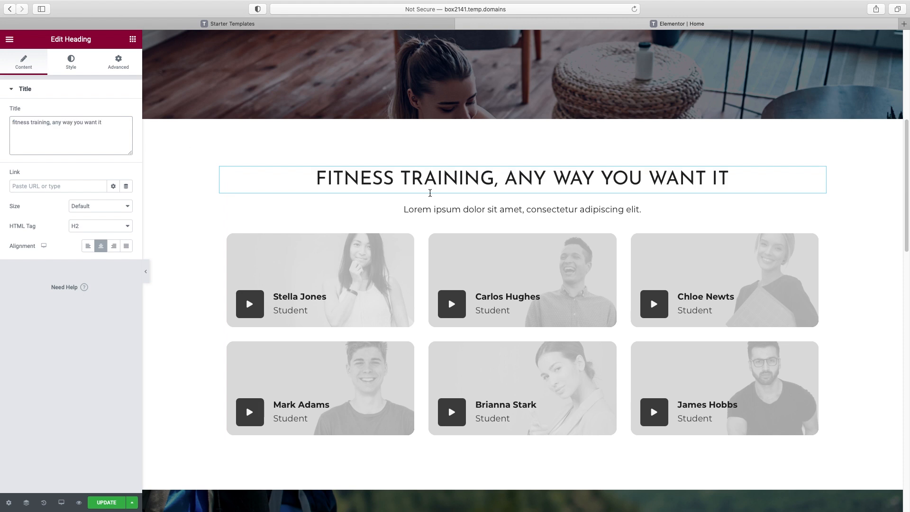
# Delete the second row of video testimonial cards, keeping the intro paragraph
pyautogui.click(428, 210)
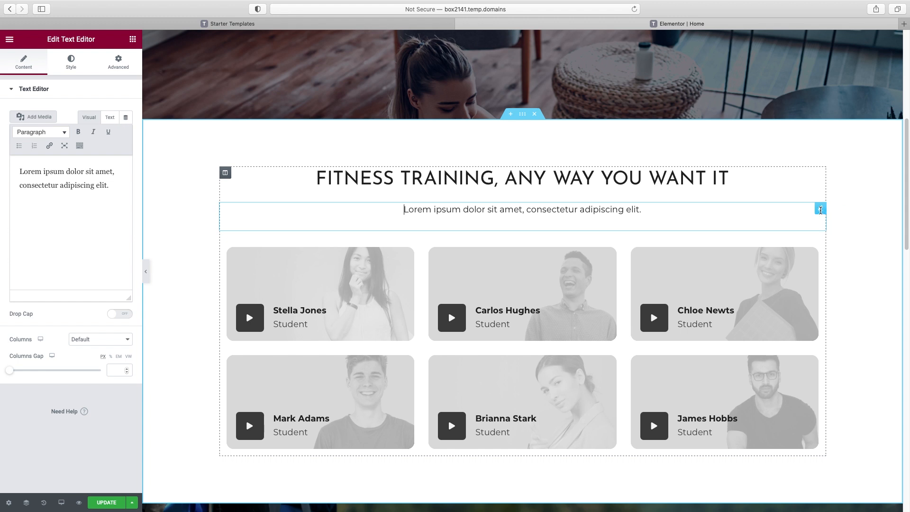
pyautogui.rightClick(819, 208)
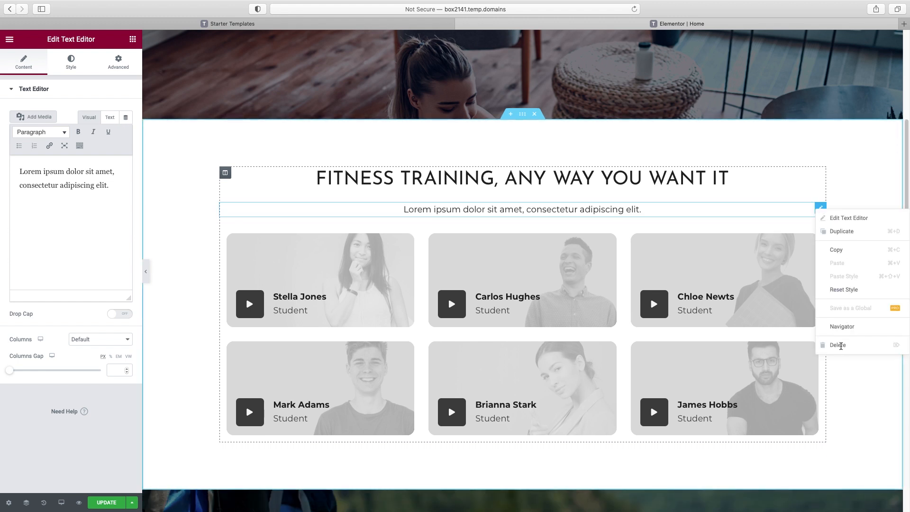
pyautogui.click(841, 171)
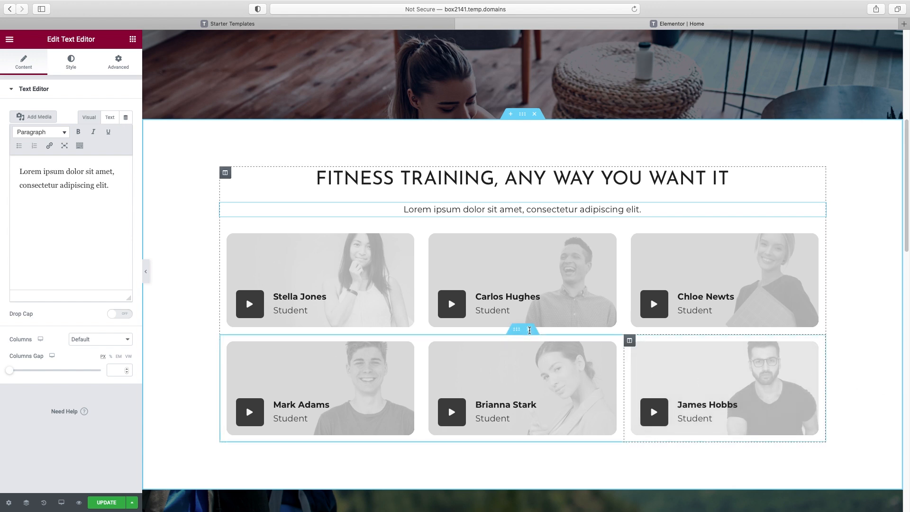
pyautogui.click(528, 329)
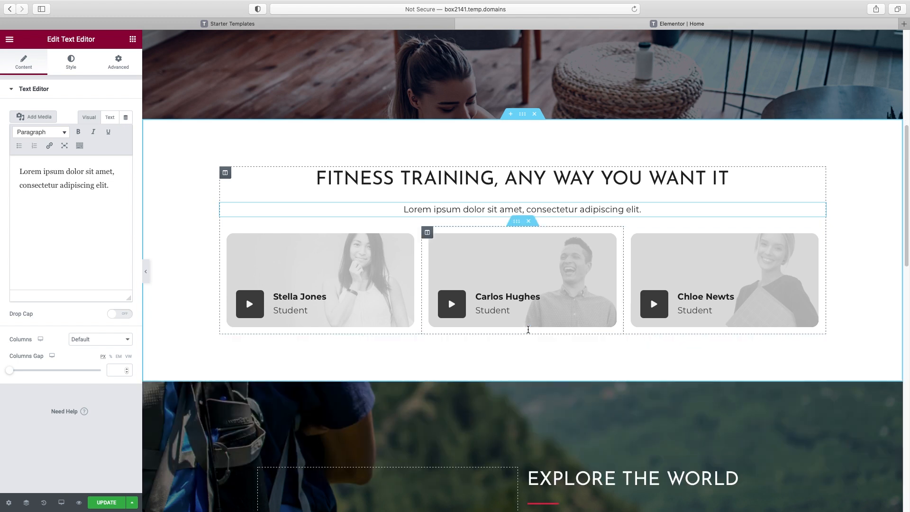
pyautogui.click(242, 306)
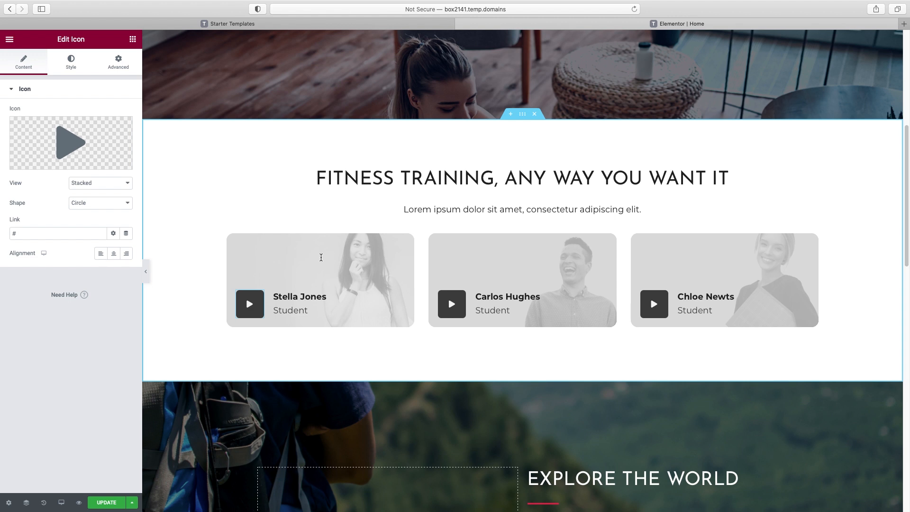
# Upload the workout photo as the first card column's background, positioned Center Center
pyautogui.click(226, 233)
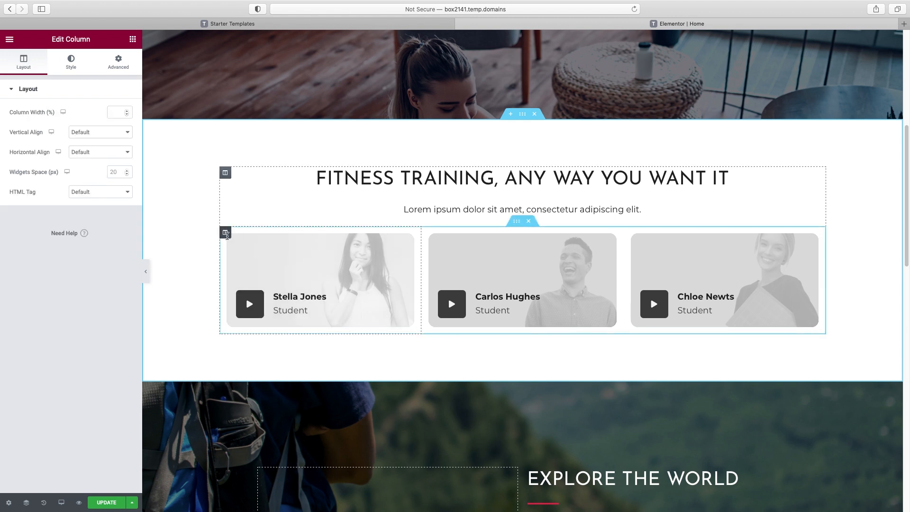
pyautogui.click(71, 61)
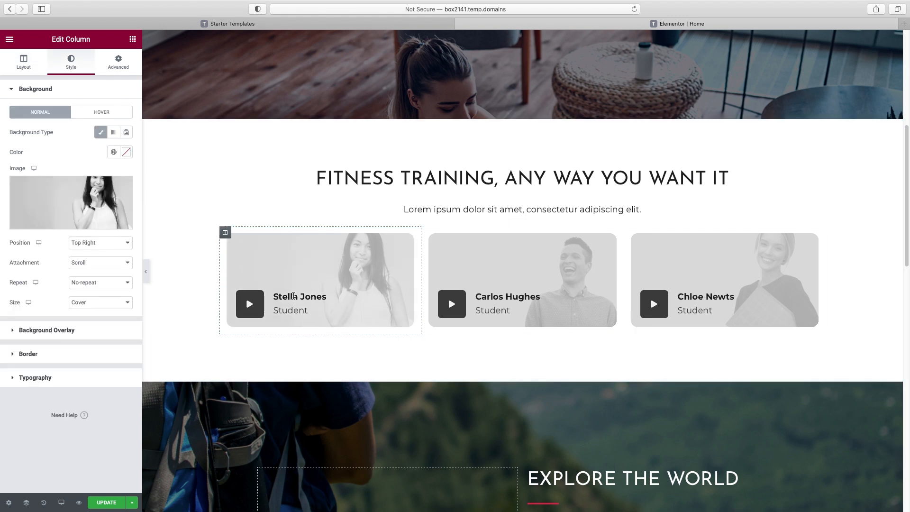
pyautogui.click(72, 204)
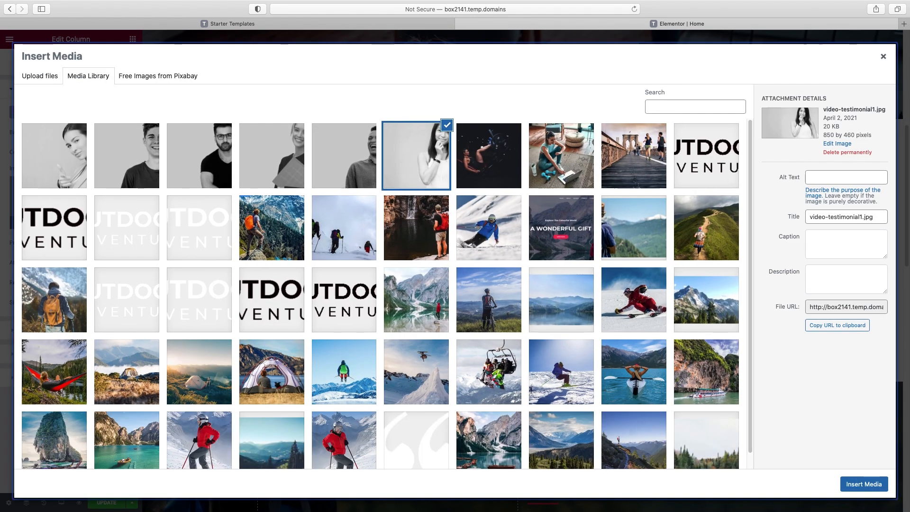
pyautogui.moveTo(909, 120); pyautogui.dragTo(385, 213)
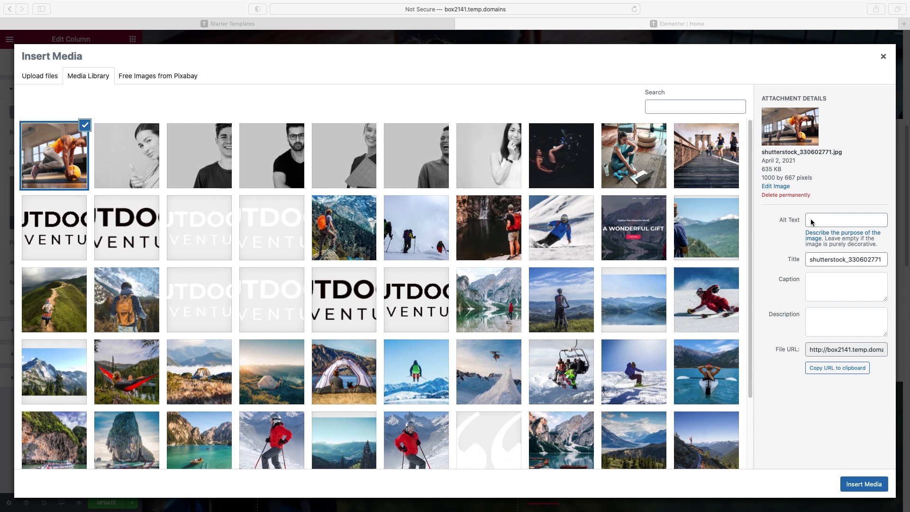
pyautogui.click(858, 490)
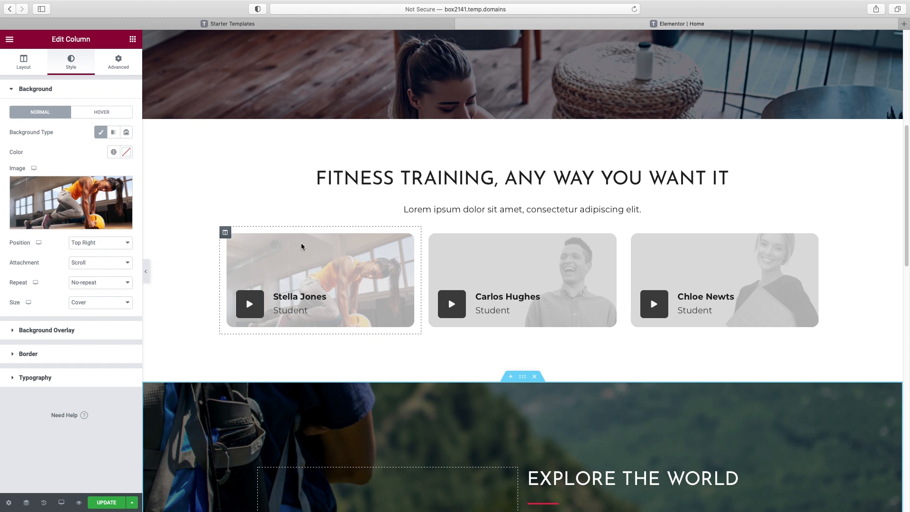
pyautogui.click(126, 243)
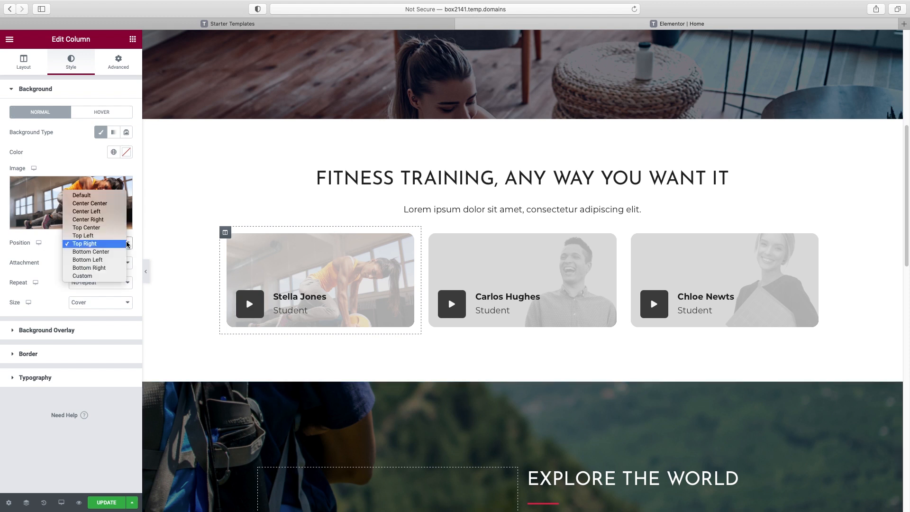
pyautogui.click(110, 203)
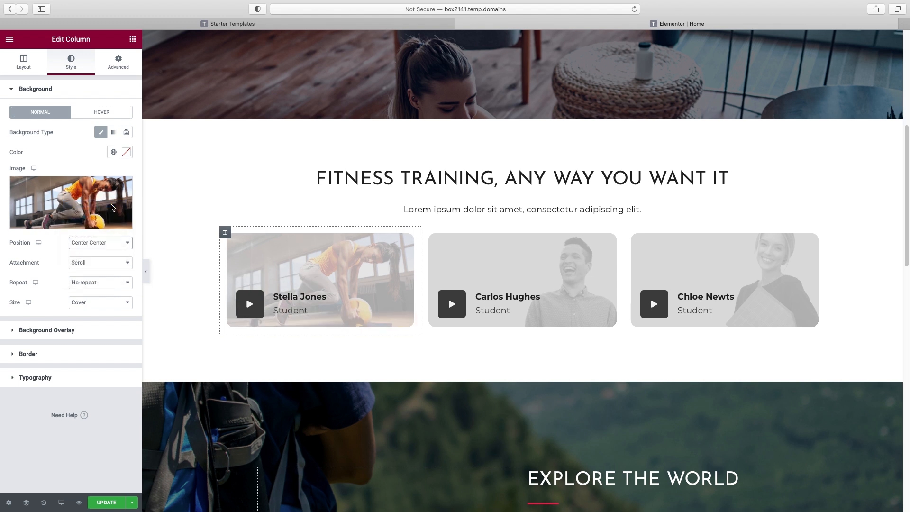
pyautogui.click(51, 89)
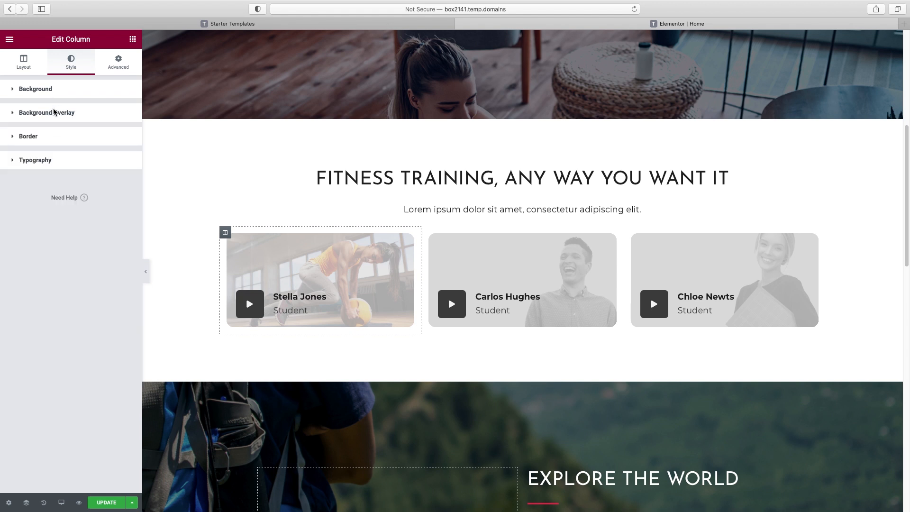
# Add a black background overlay at about 0.42 opacity to the card
pyautogui.click(52, 112)
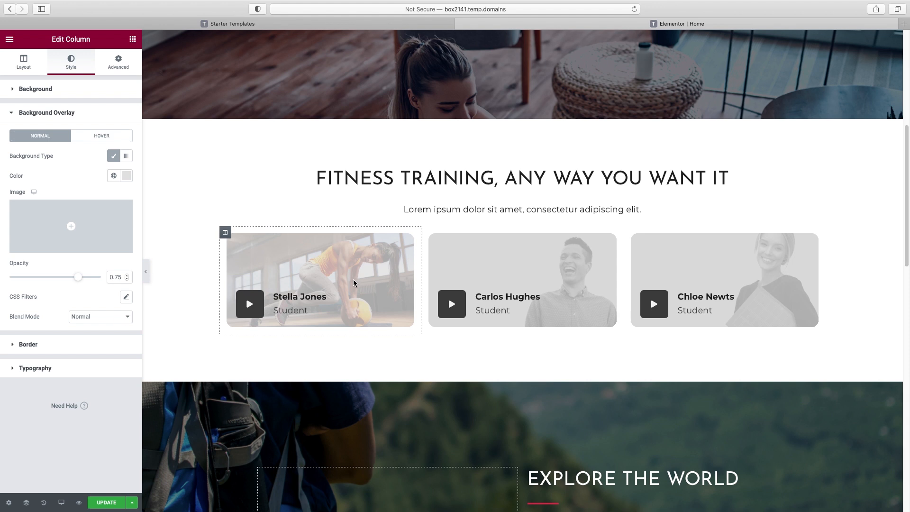
pyautogui.click(126, 175)
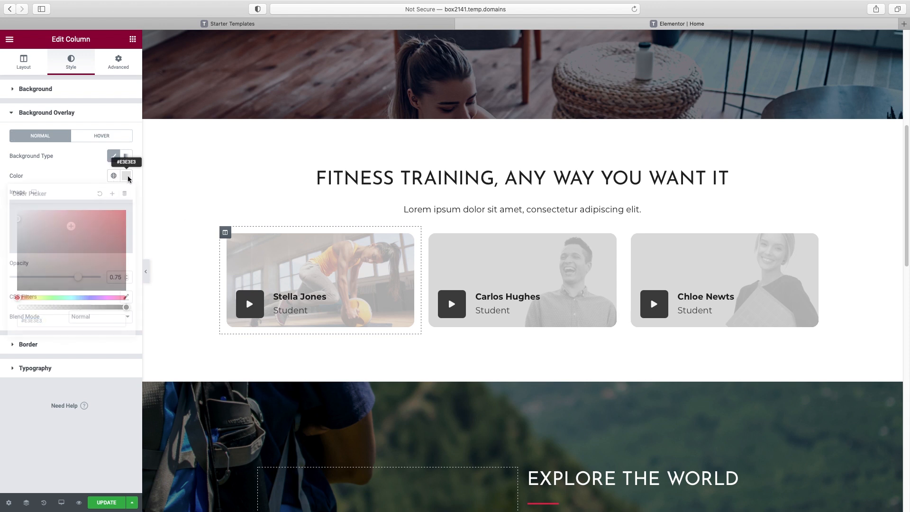
pyautogui.moveTo(25, 284); pyautogui.dragTo(6, 306)
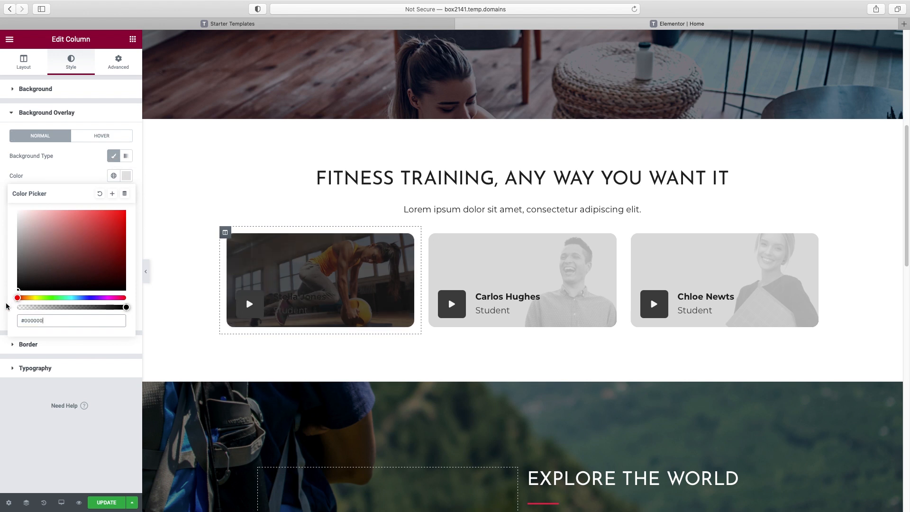
pyautogui.click(67, 175)
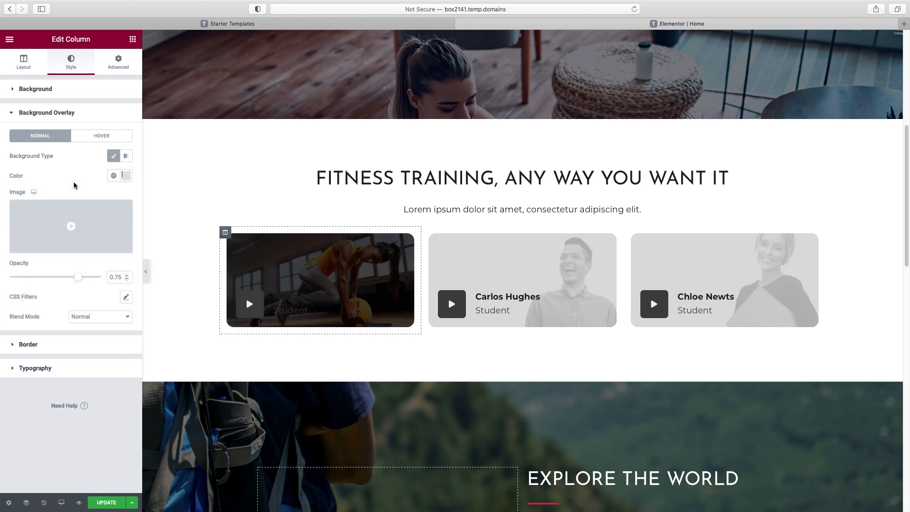
pyautogui.moveTo(77, 278); pyautogui.dragTo(48, 280)
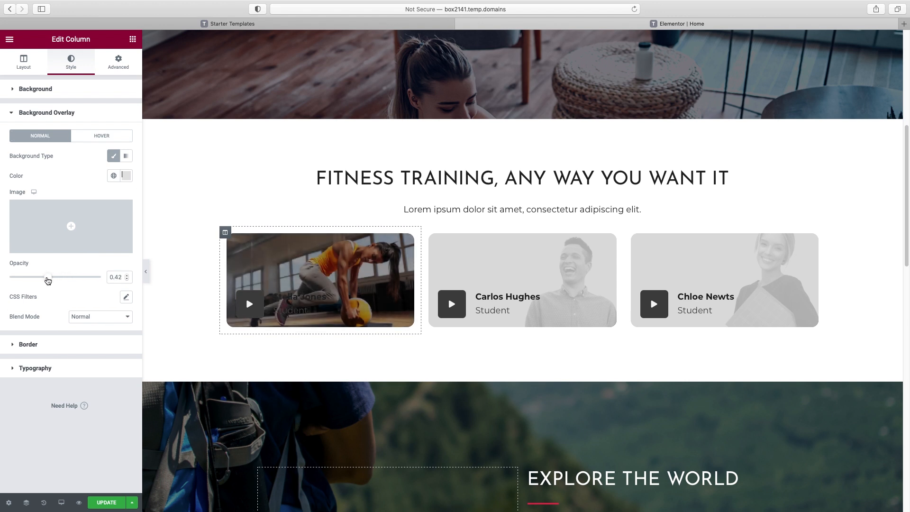
# Change the first card's title to '1-on-1 training' and delete its 'Student' description
pyautogui.click(301, 300)
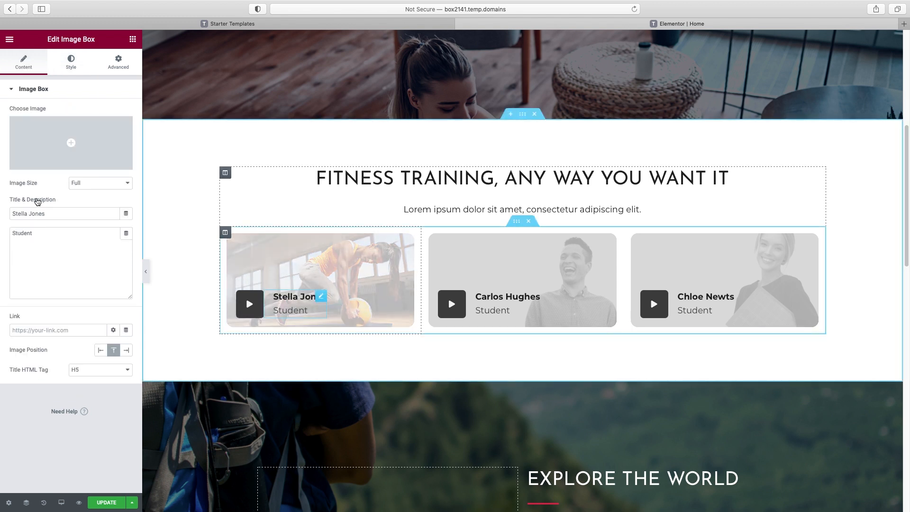
pyautogui.doubleClick(53, 217)
pyautogui.tripleClick(53, 217)
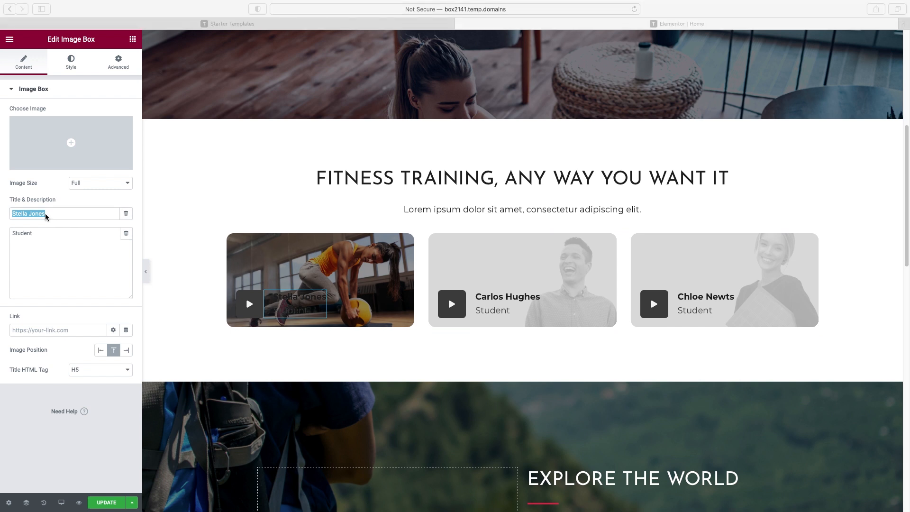
pyautogui.write('1-on-1 training')
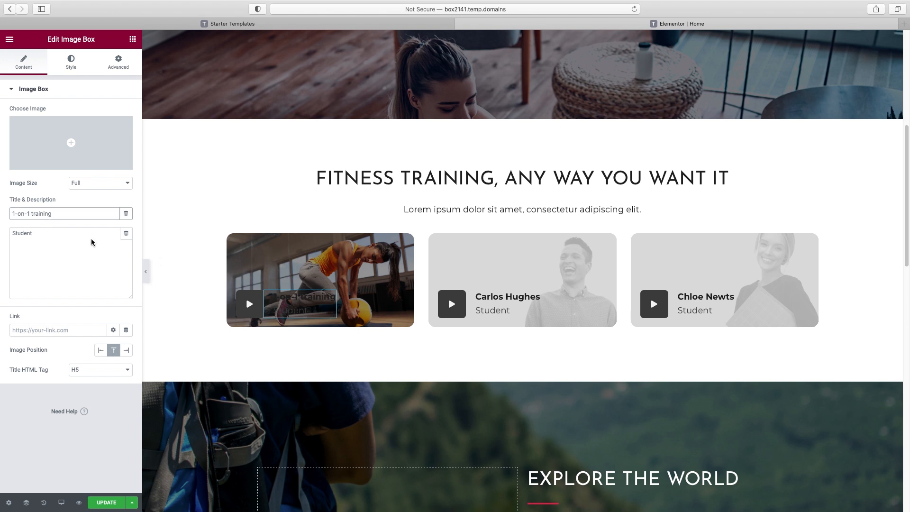
pyautogui.doubleClick(23, 234)
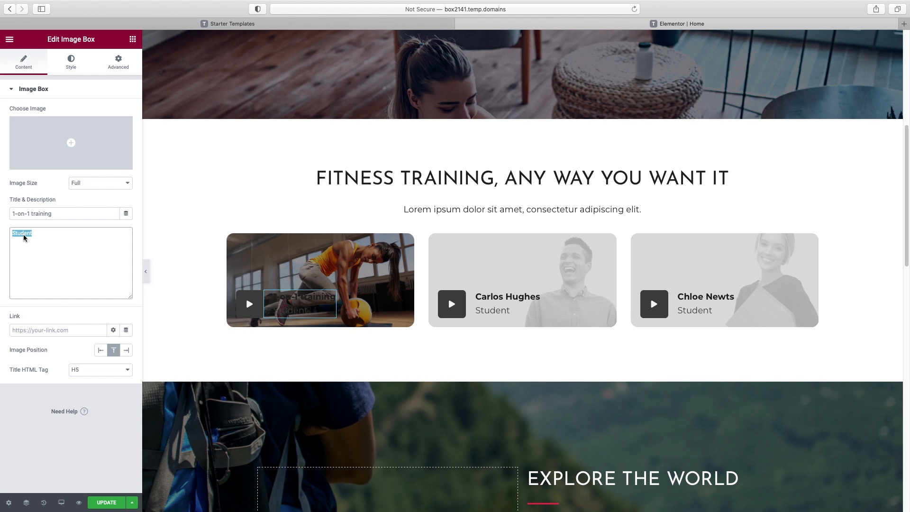
pyautogui.press('BackSpace')
pyautogui.click(71, 64)
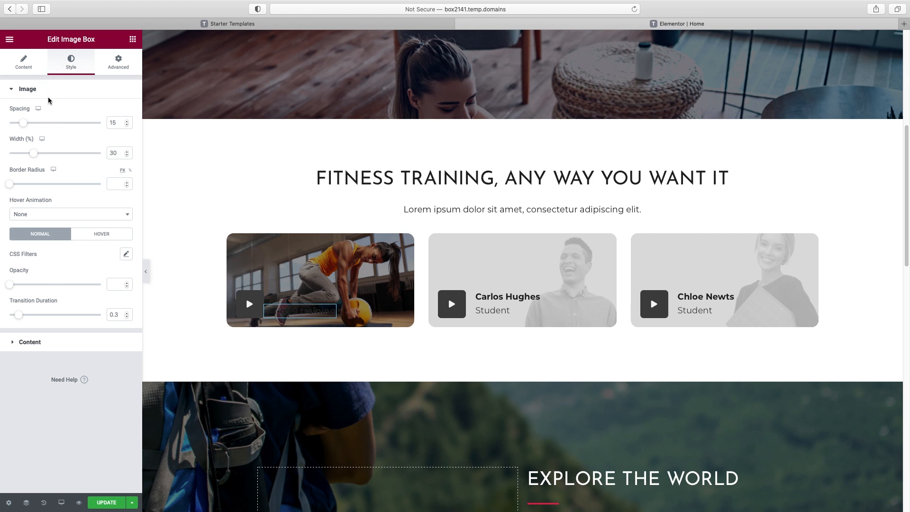
# Make the first card's title text white
pyautogui.click(35, 343)
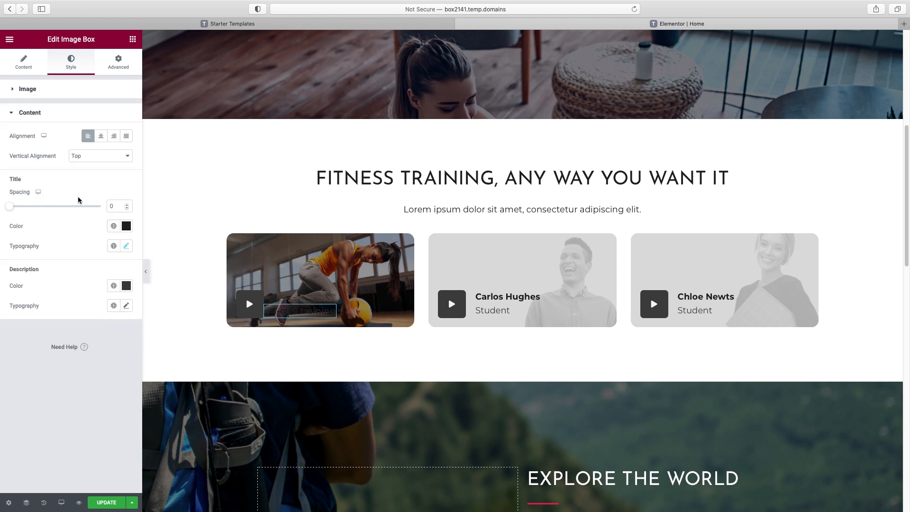
pyautogui.click(126, 226)
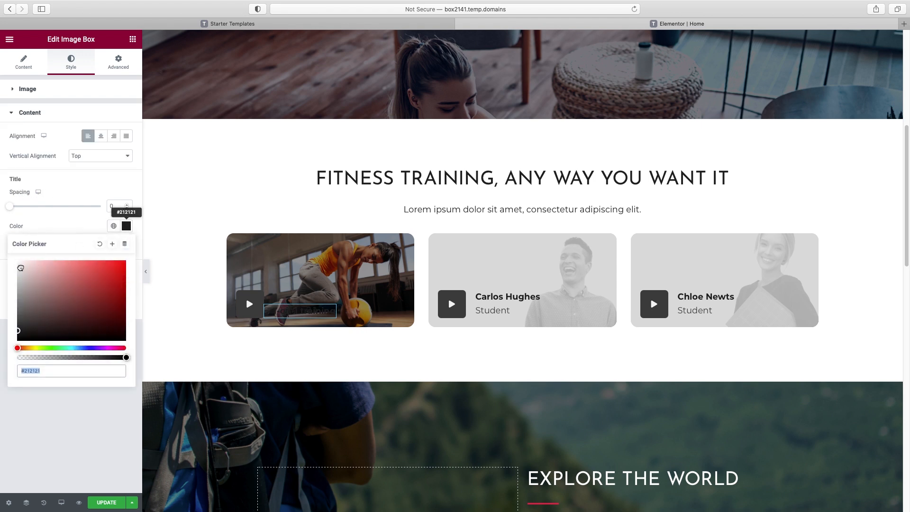
pyautogui.write('#FFFFFF')
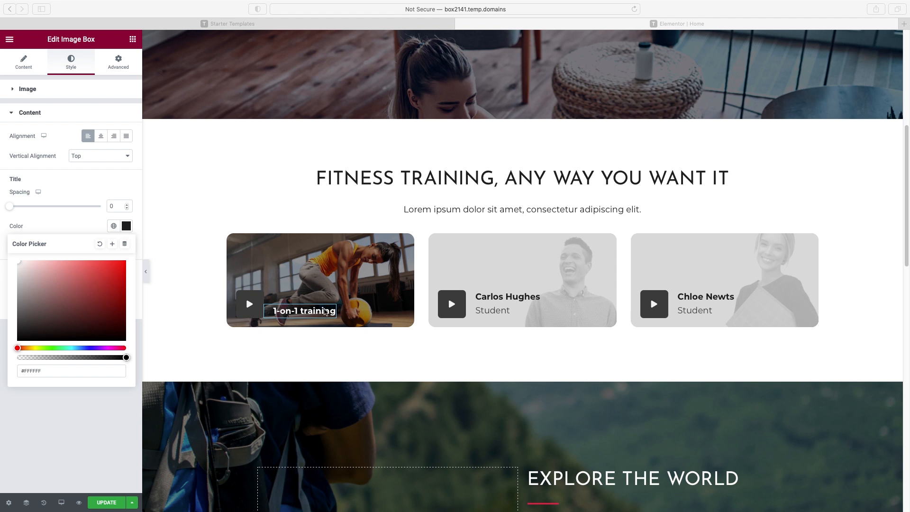
pyautogui.click(118, 187)
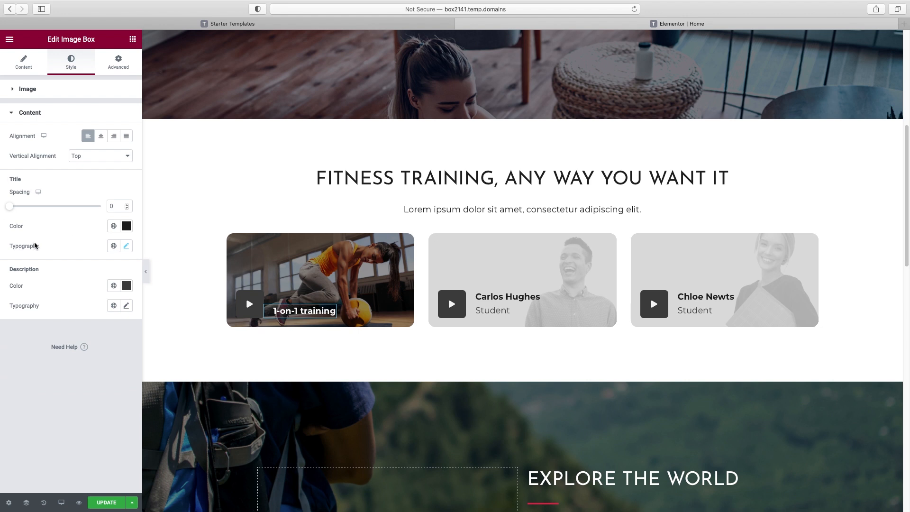
# Style the title uppercase in Josefin Sans at weight 600
pyautogui.click(126, 246)
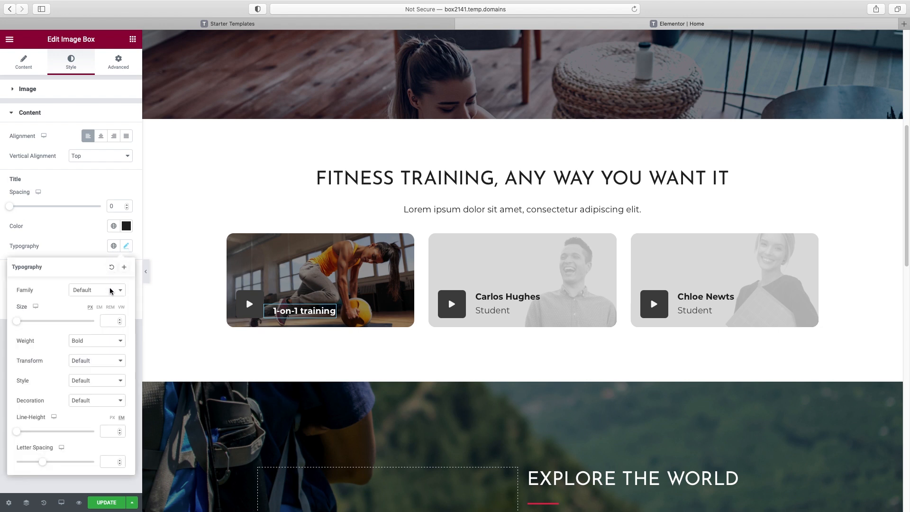
pyautogui.click(98, 360)
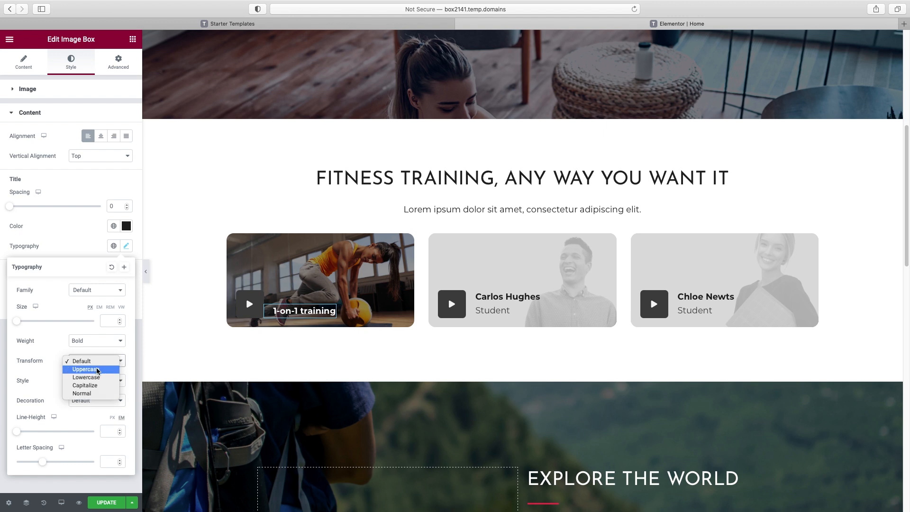
pyautogui.click(95, 368)
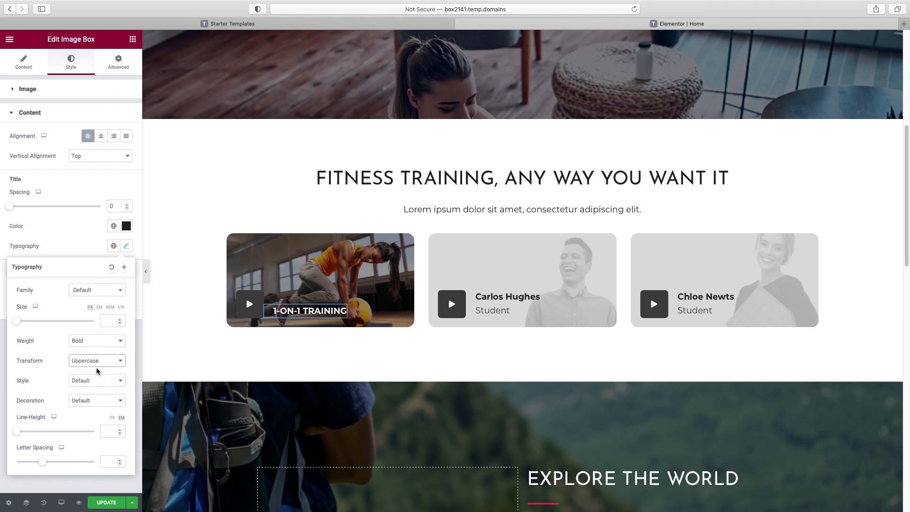
pyautogui.click(98, 342)
pyautogui.click(100, 276)
pyautogui.click(101, 339)
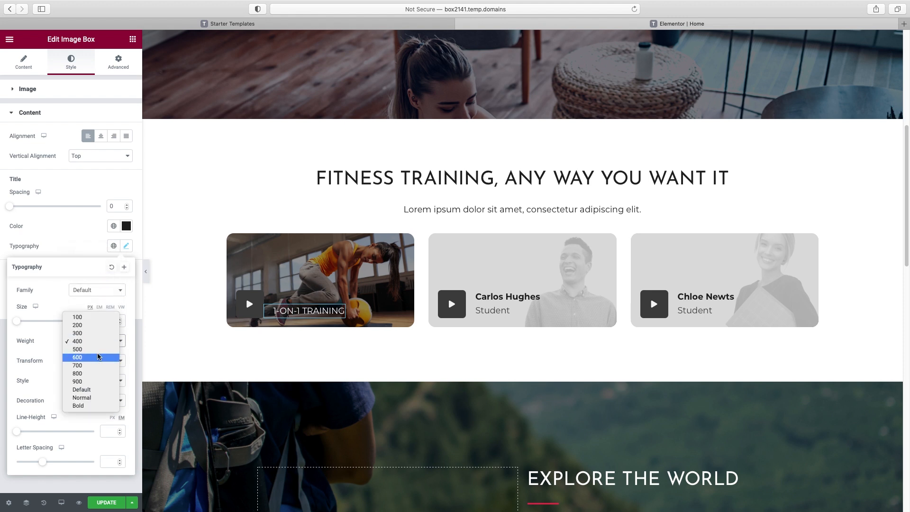
pyautogui.click(99, 357)
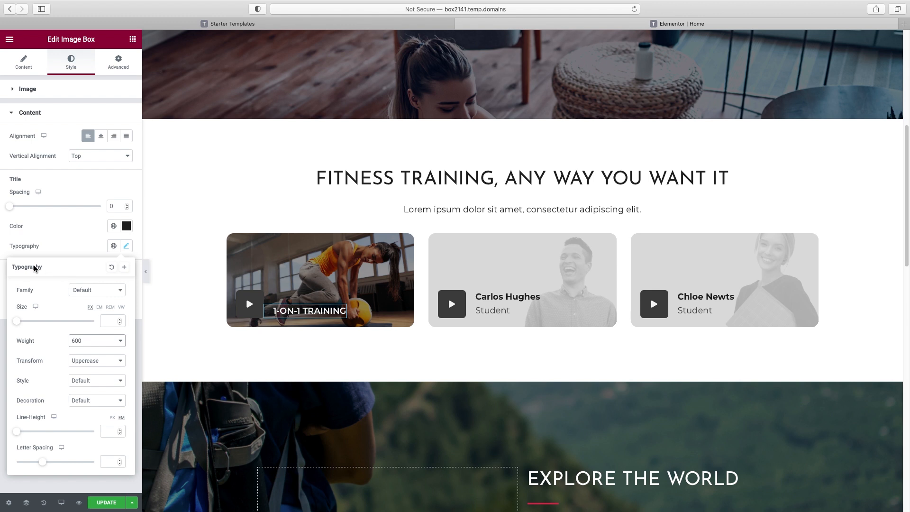
pyautogui.click(120, 291)
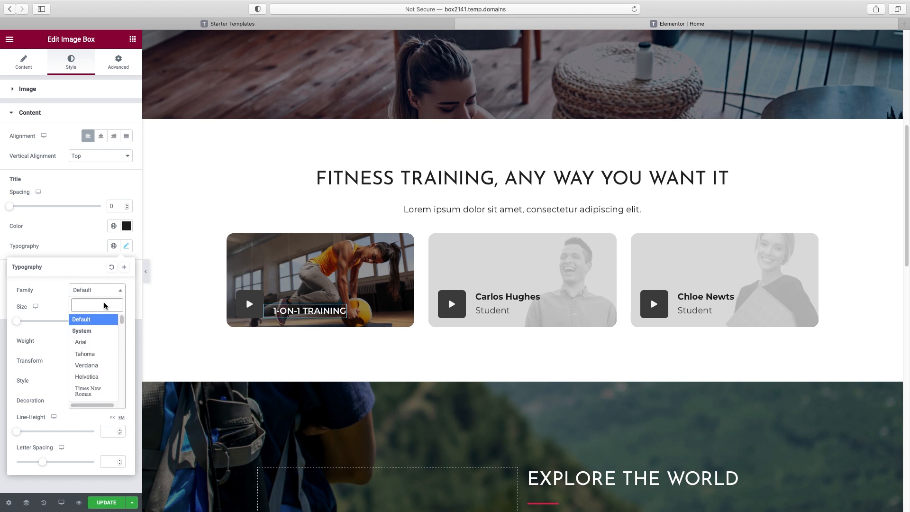
pyautogui.write('jos')
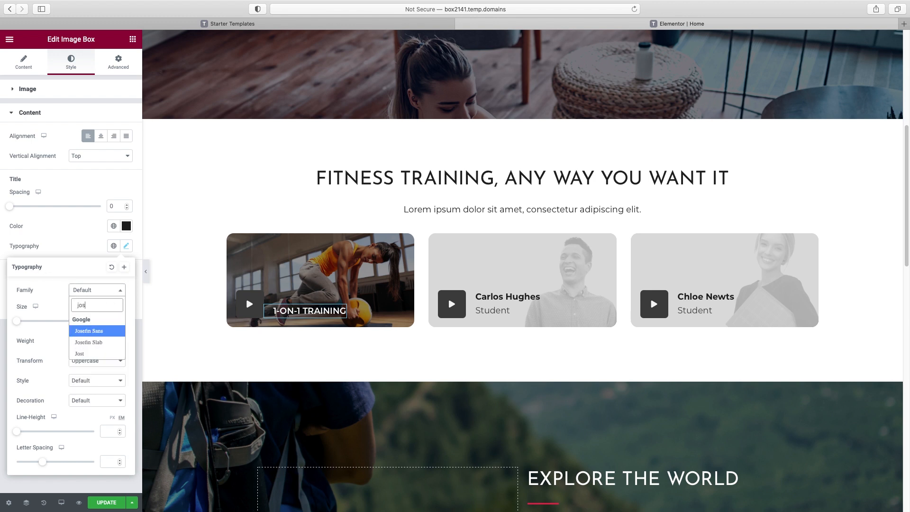
pyautogui.click(101, 332)
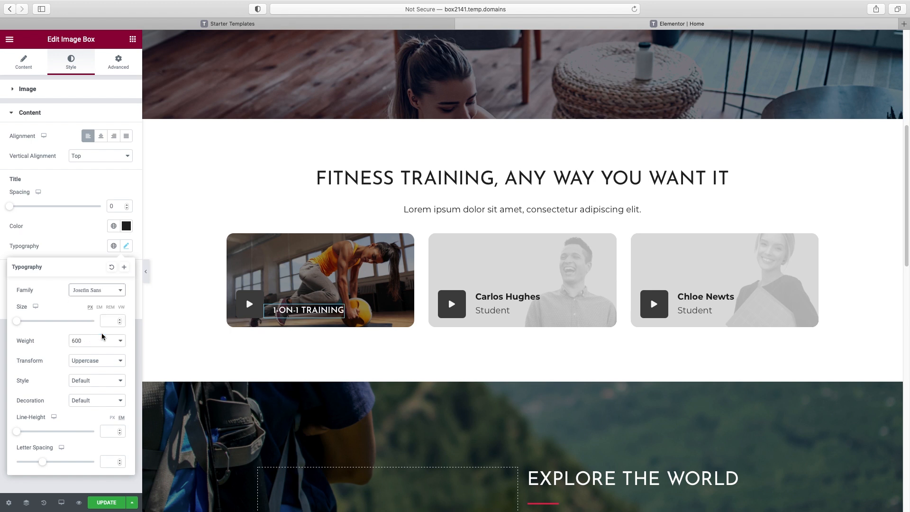
pyautogui.click(258, 306)
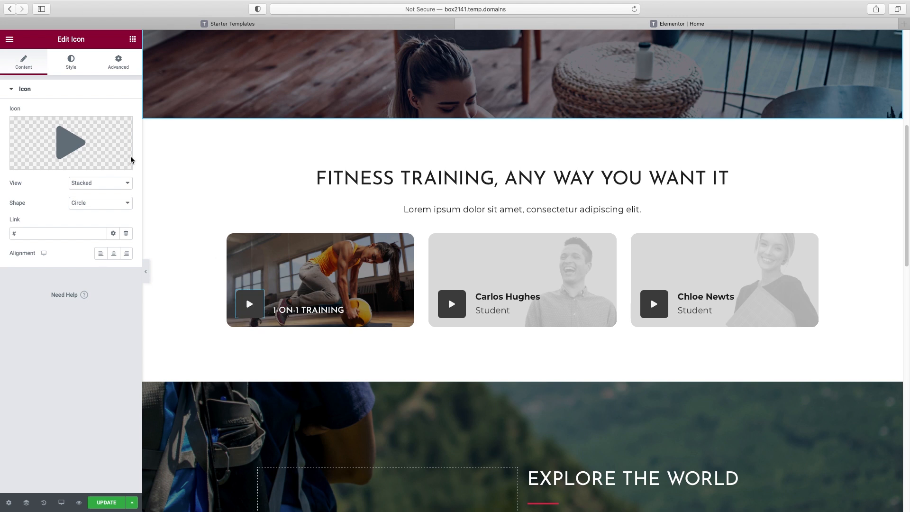
# Replace the card's play icon with the Arrow right icon from the icon library
pyautogui.click(67, 149)
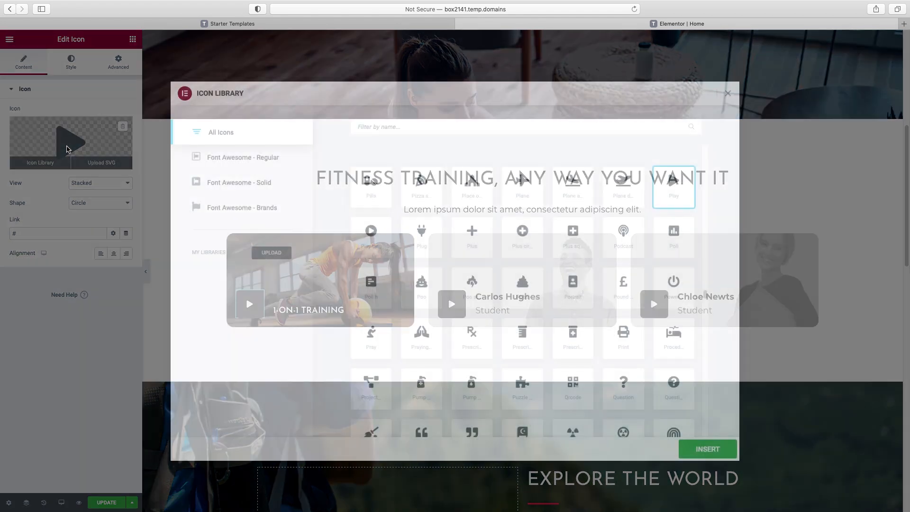
pyautogui.click(404, 127)
pyautogui.write('arrow')
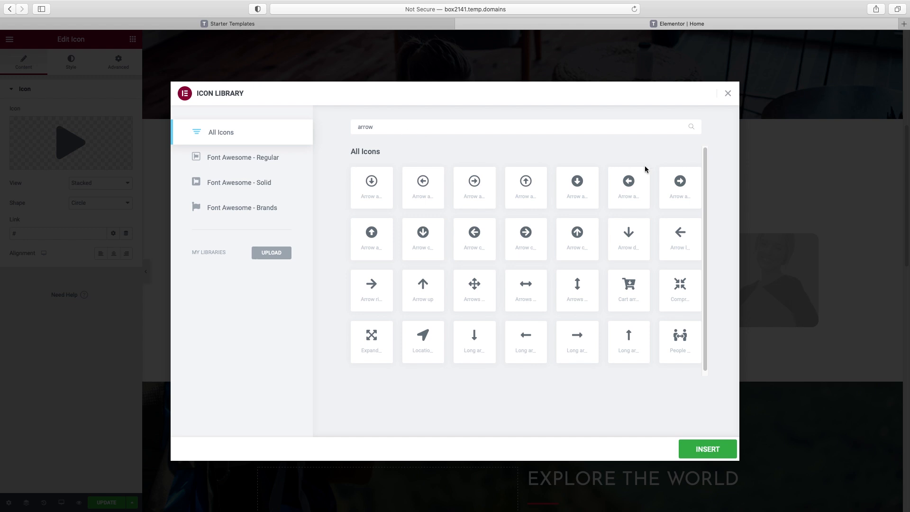
pyautogui.click(370, 286)
pyautogui.click(714, 453)
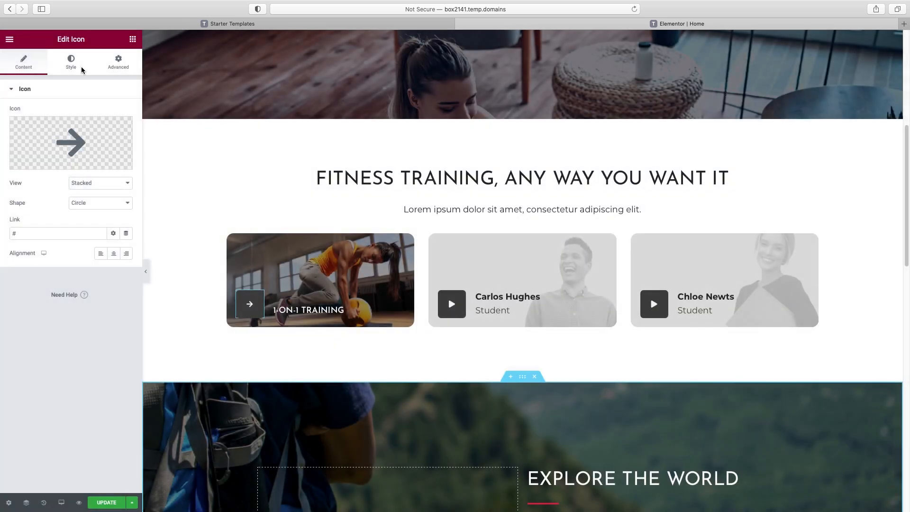
# Set the icon's primary colour to the teal global colour New Item #5
pyautogui.click(70, 65)
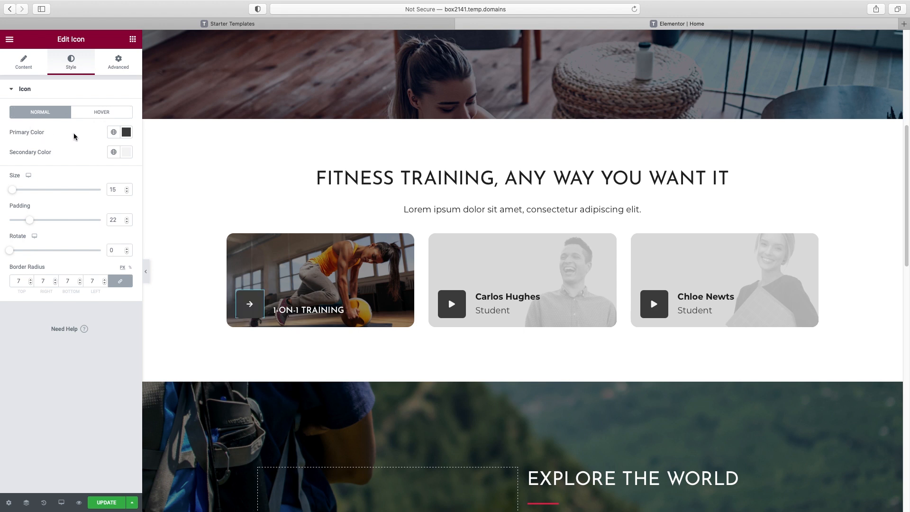
pyautogui.click(113, 134)
pyautogui.scroll(-2, 108, 196)
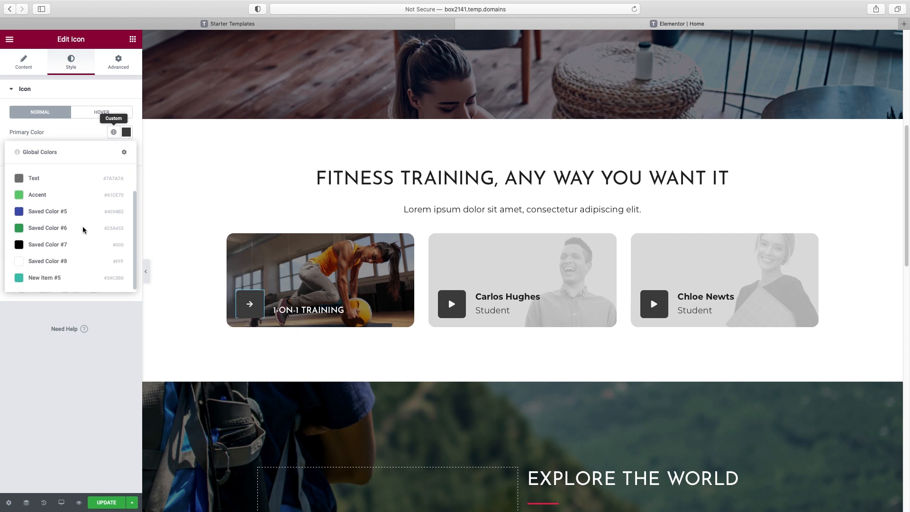
pyautogui.click(41, 279)
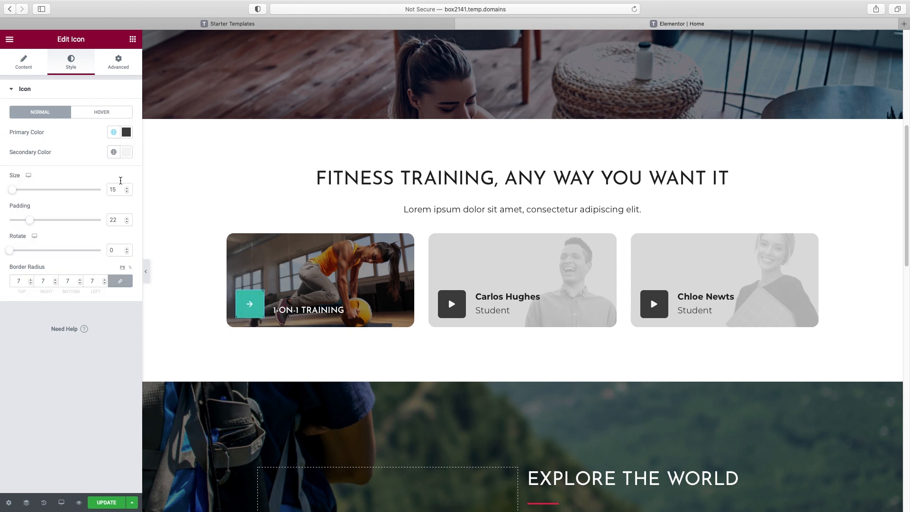
pyautogui.click(101, 112)
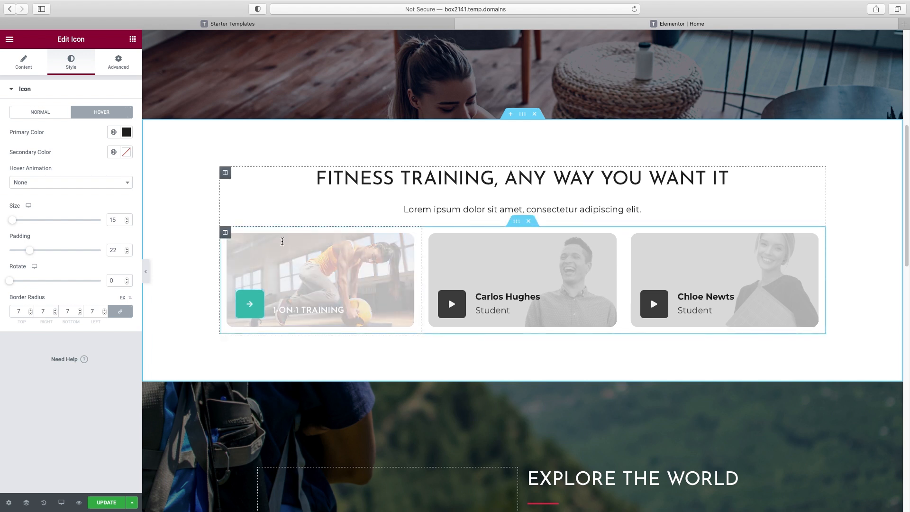
# Paste the 1-on-1 Training column's photo background style onto the second and third card columns
pyautogui.rightClick(353, 253)
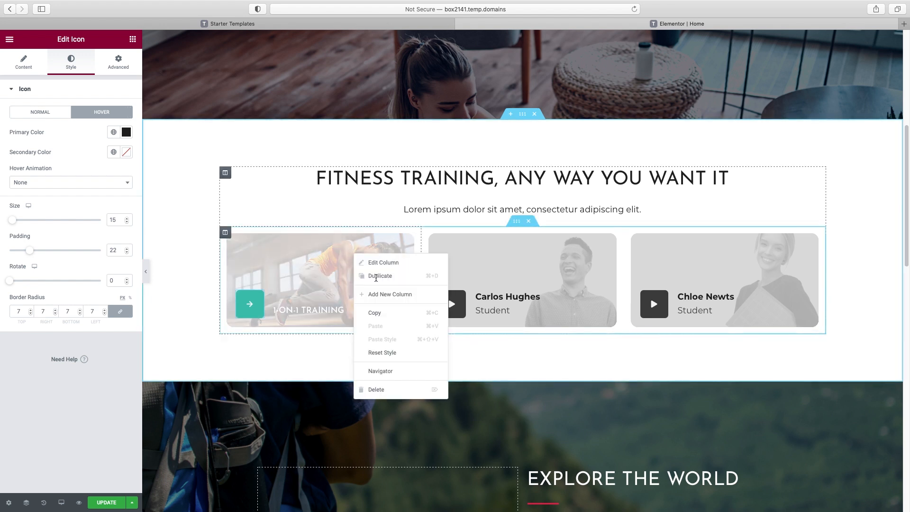
pyautogui.click(384, 313)
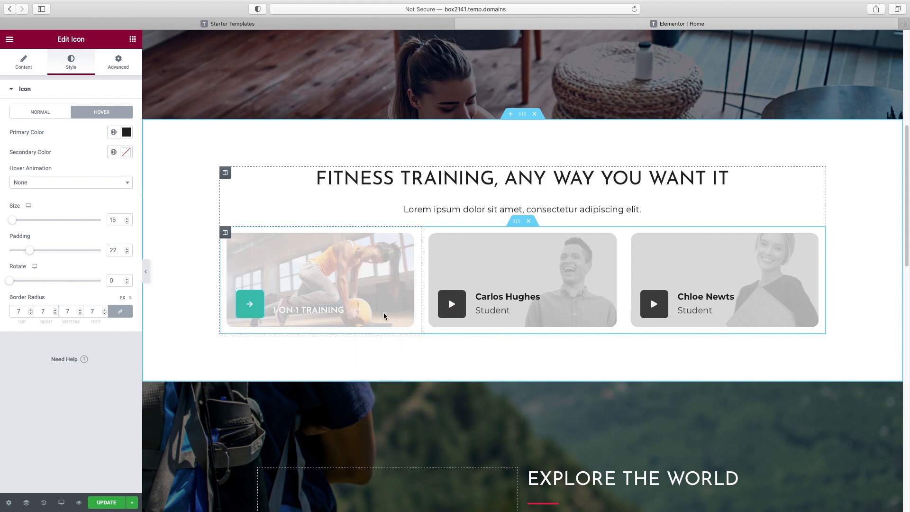
pyautogui.rightClick(577, 258)
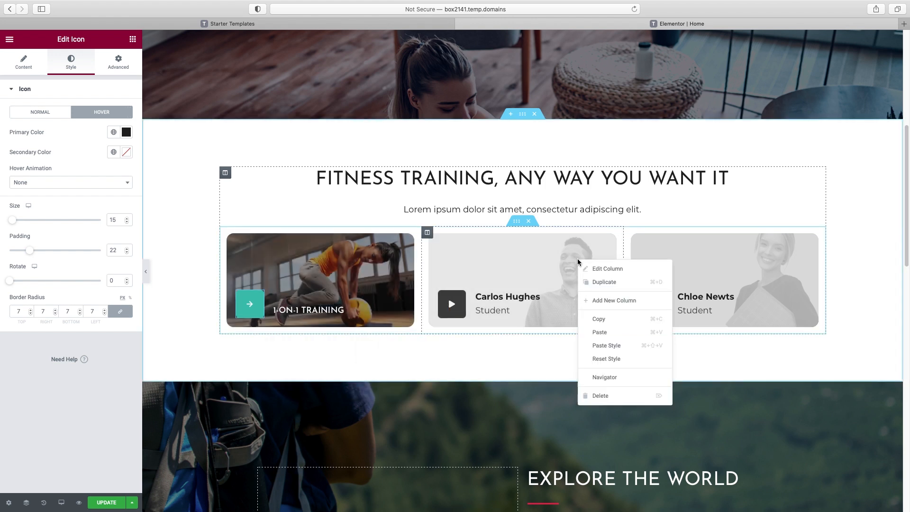
pyautogui.click(601, 345)
pyautogui.rightClick(788, 255)
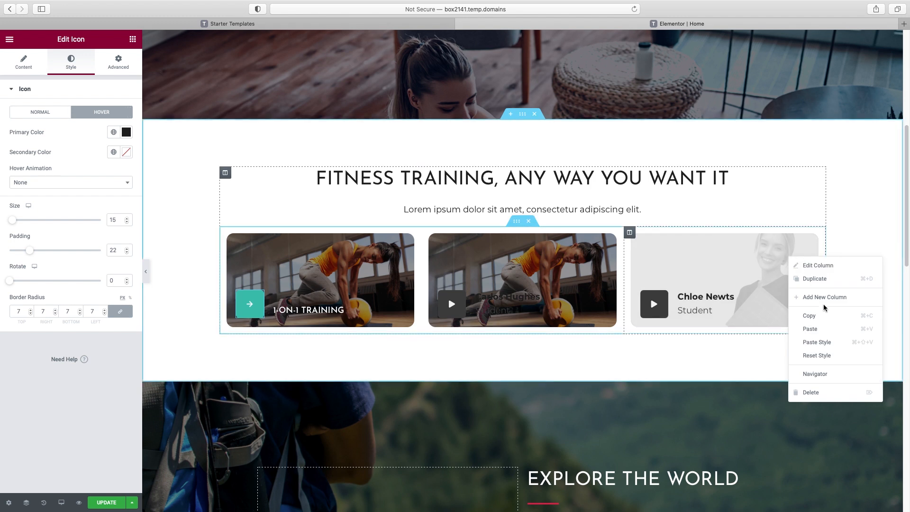
pyautogui.click(821, 341)
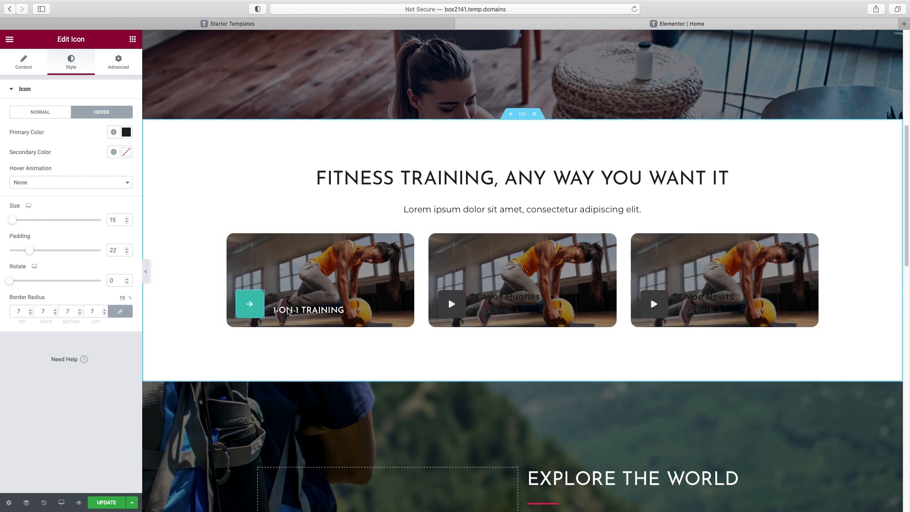
# Give the second and third card titles the first card's uppercase title style
pyautogui.rightClick(313, 312)
pyautogui.click(337, 349)
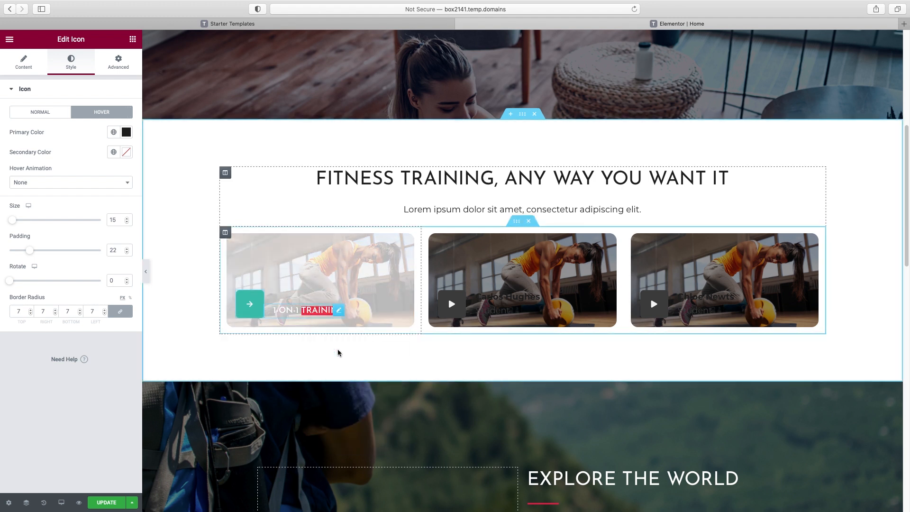
pyautogui.rightClick(529, 298)
pyautogui.click(558, 365)
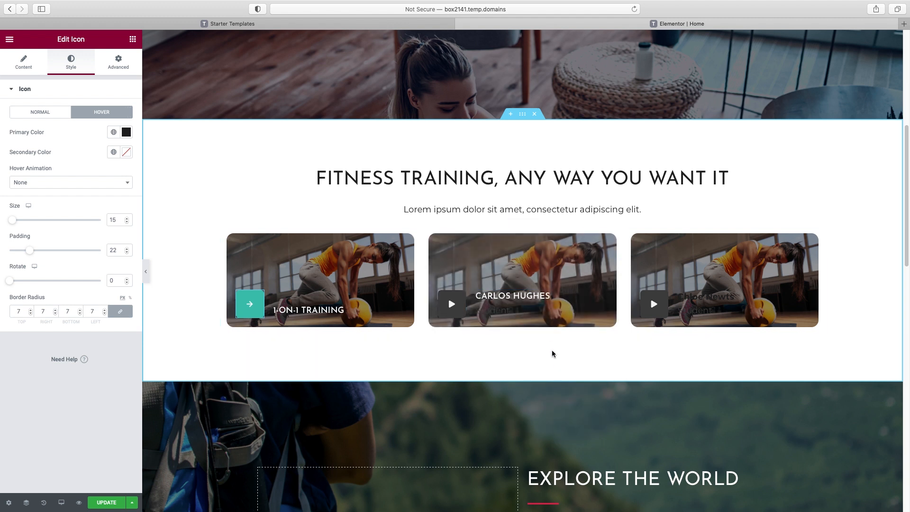
pyautogui.rightClick(728, 299)
pyautogui.click(755, 362)
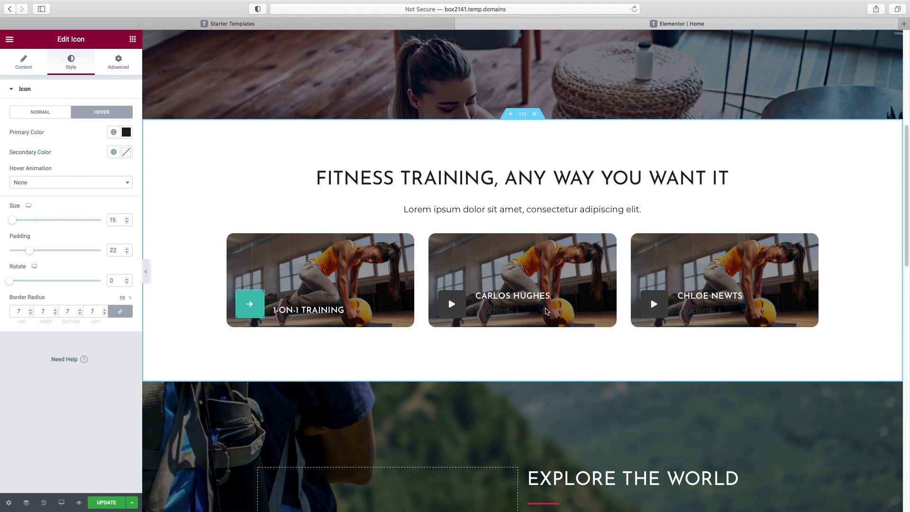
# Make the second and third card icons teal by pasting the first card's icon style
pyautogui.rightClick(257, 300)
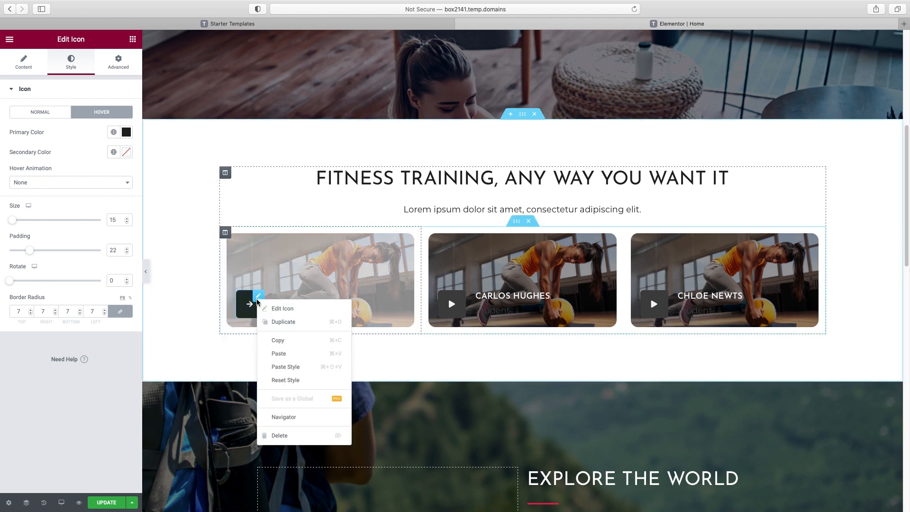
pyautogui.click(279, 340)
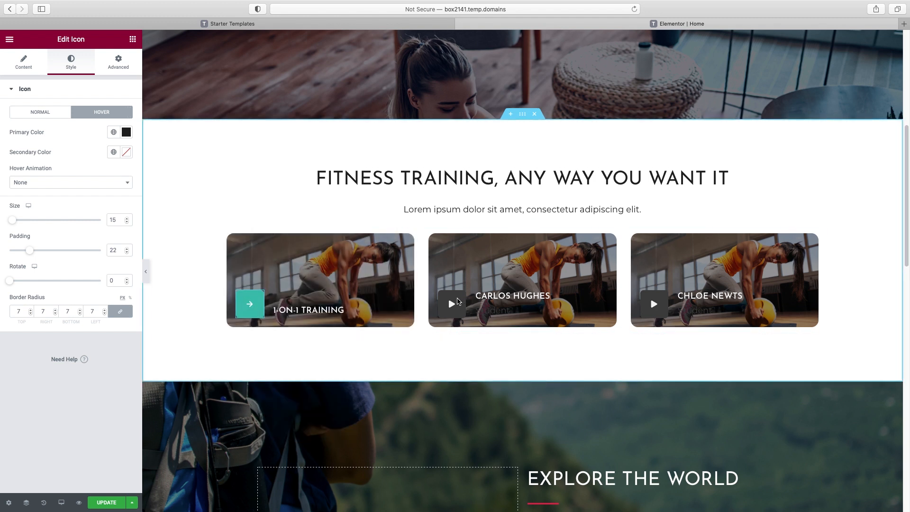
pyautogui.rightClick(458, 301)
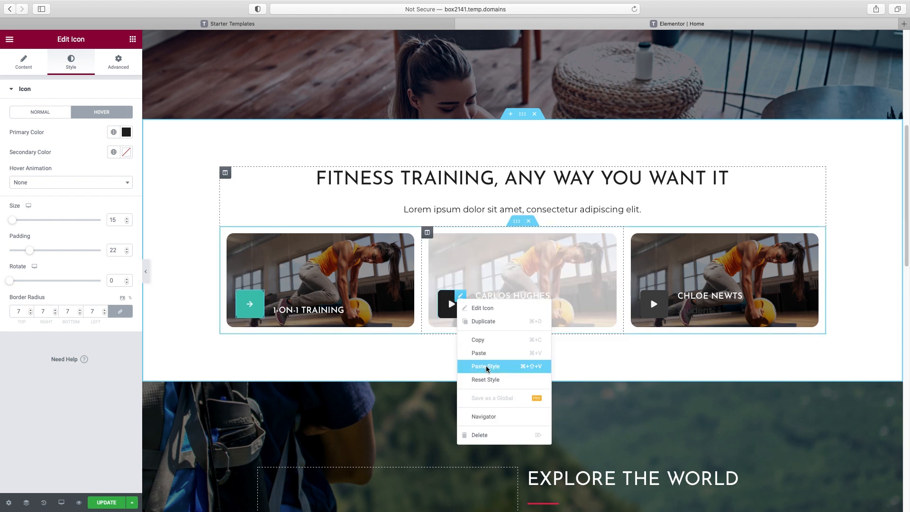
pyautogui.click(484, 361)
pyautogui.rightClick(660, 306)
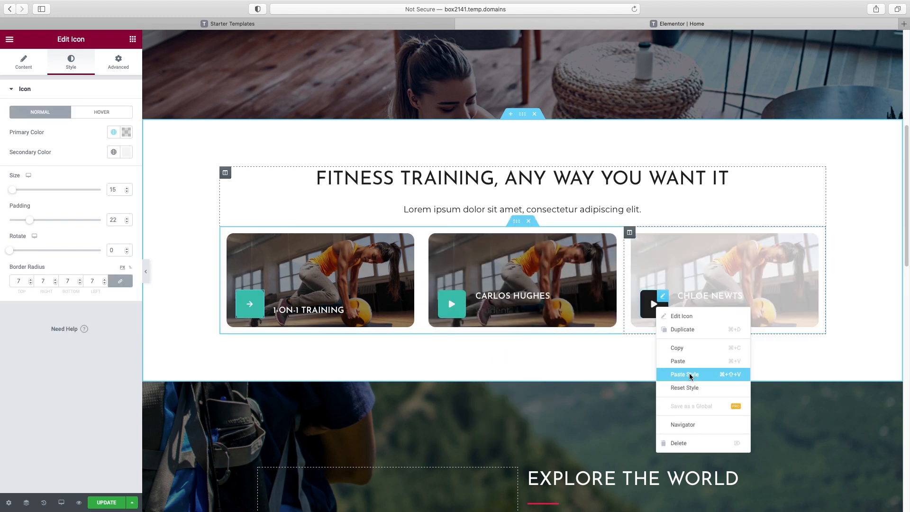
pyautogui.click(689, 374)
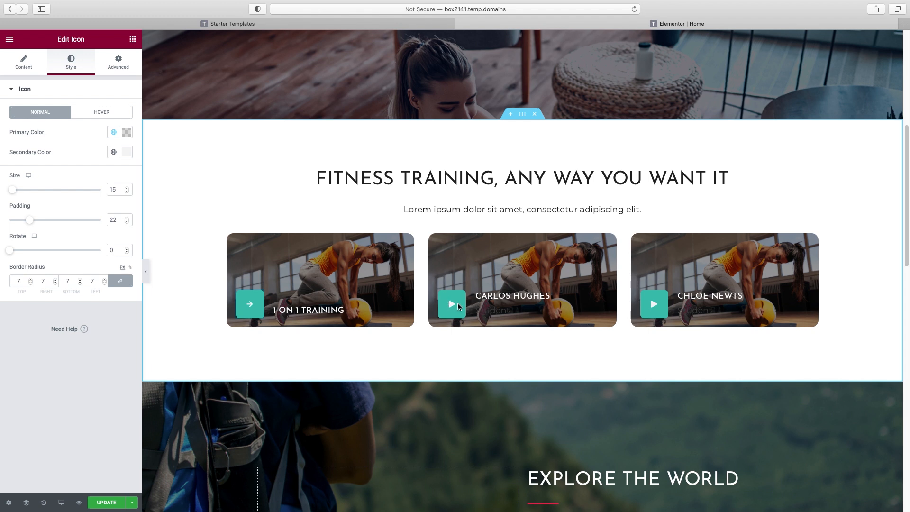
pyautogui.click(490, 299)
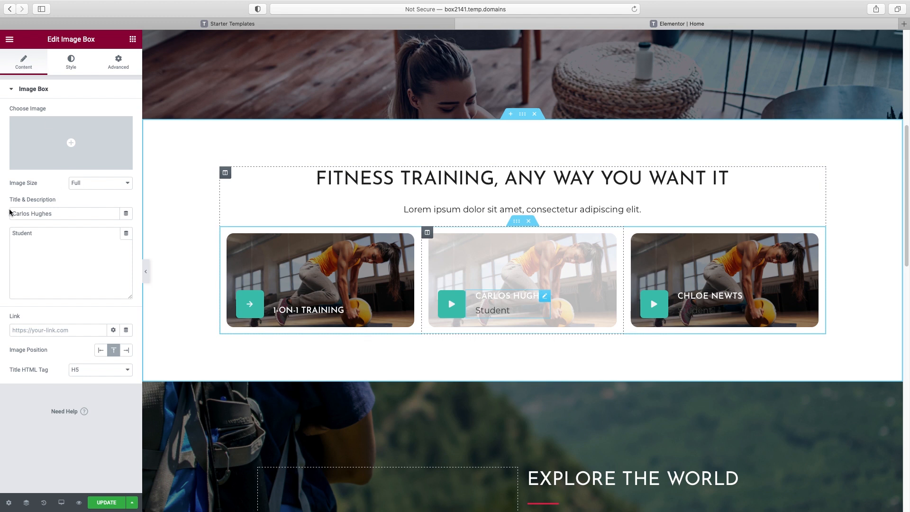
# Retitle the second card 'Group Training' and delete its Student description
pyautogui.tripleClick(35, 214)
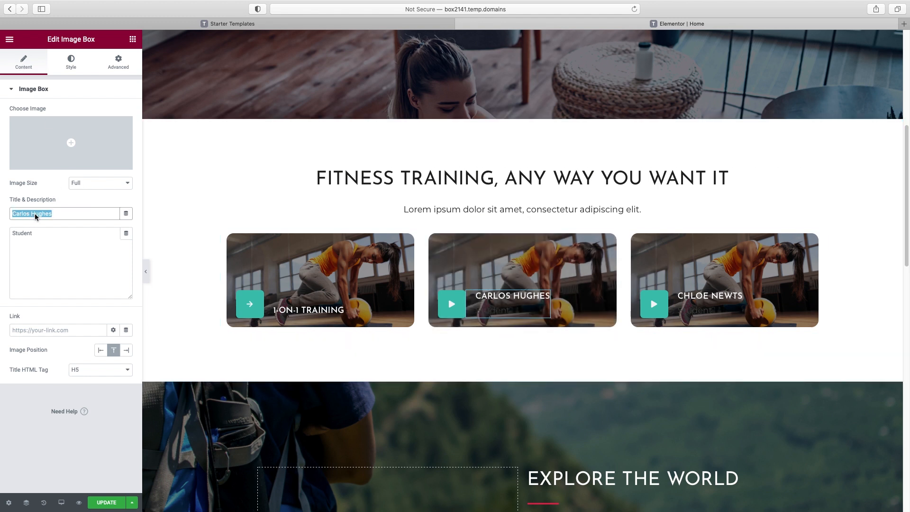
pyautogui.write('Group Training')
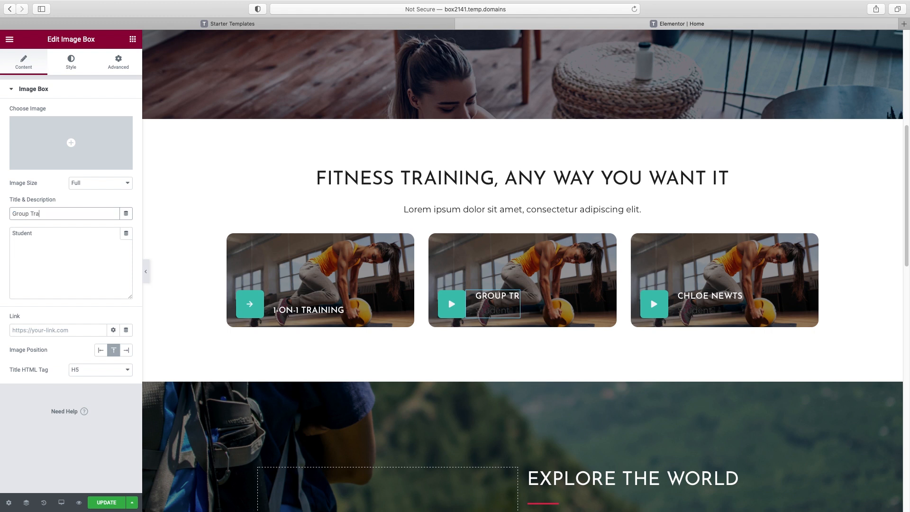
pyautogui.click(43, 239)
pyautogui.tripleClick(43, 240)
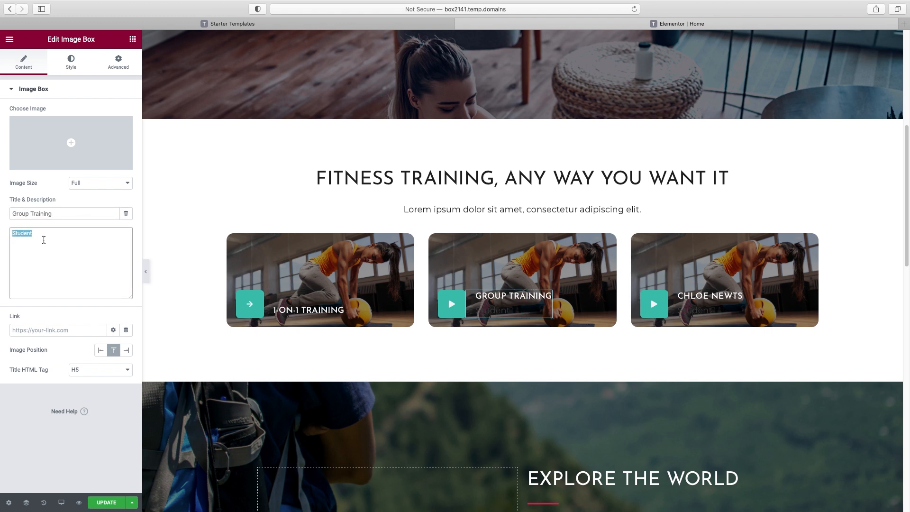
pyautogui.press('BackSpace')
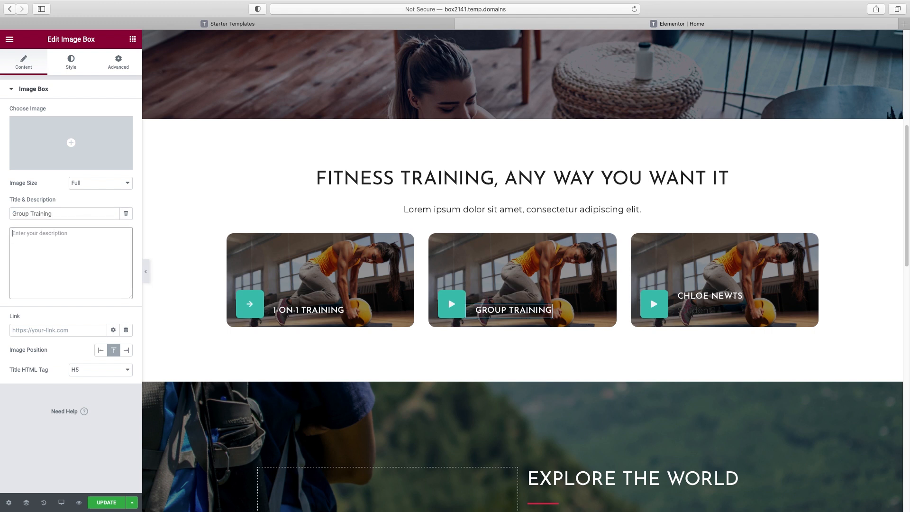
# Retitle the third card 'Virtual at-home training' and delete its Student description
pyautogui.click(706, 298)
pyautogui.tripleClick(48, 212)
pyautogui.write('Virtual at-home training')
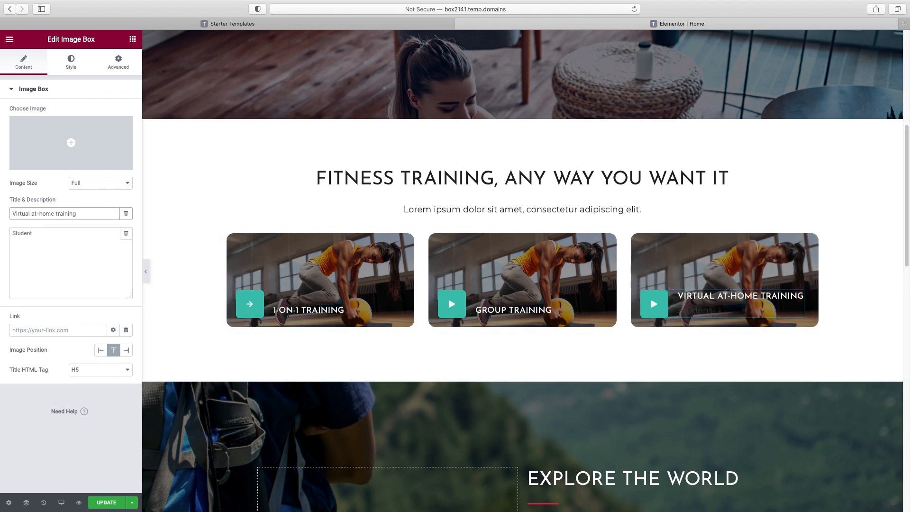
pyautogui.tripleClick(53, 235)
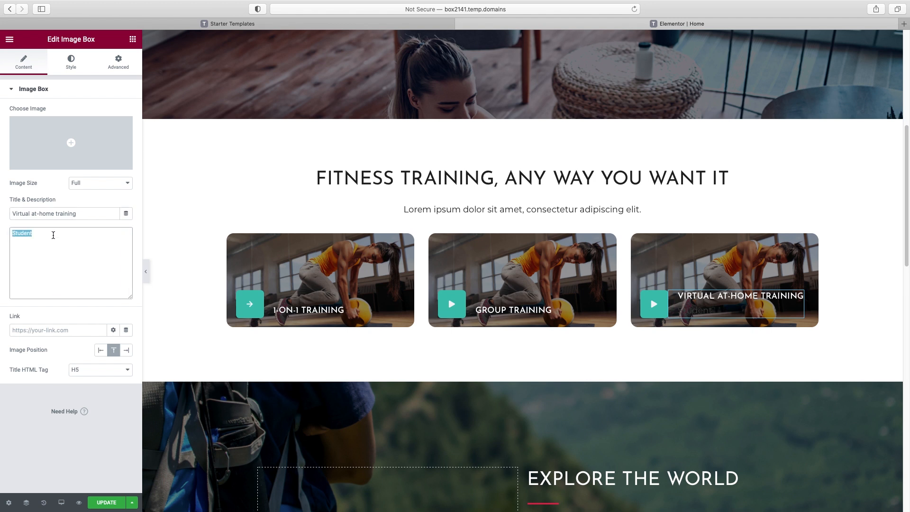
pyautogui.press('BackSpace')
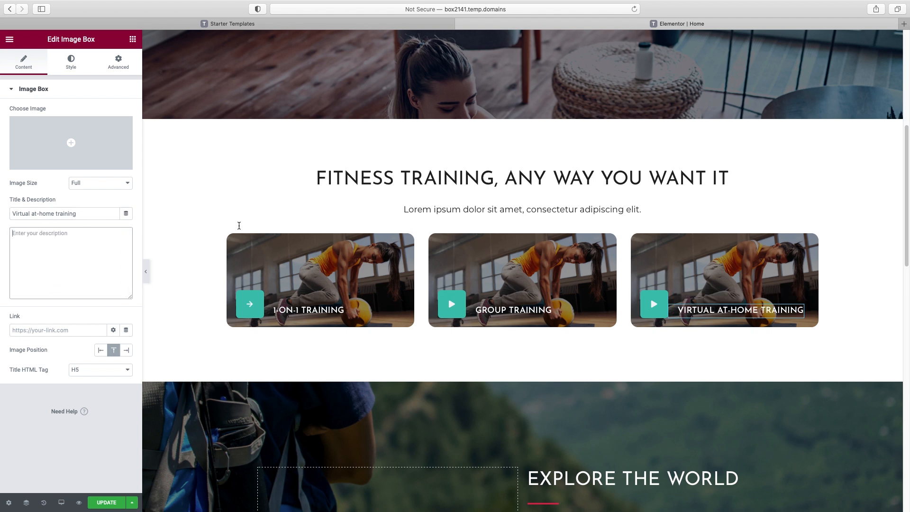
# Give both cards the Arrow right icon from the icon library, searching 'arrow'
pyautogui.click(448, 306)
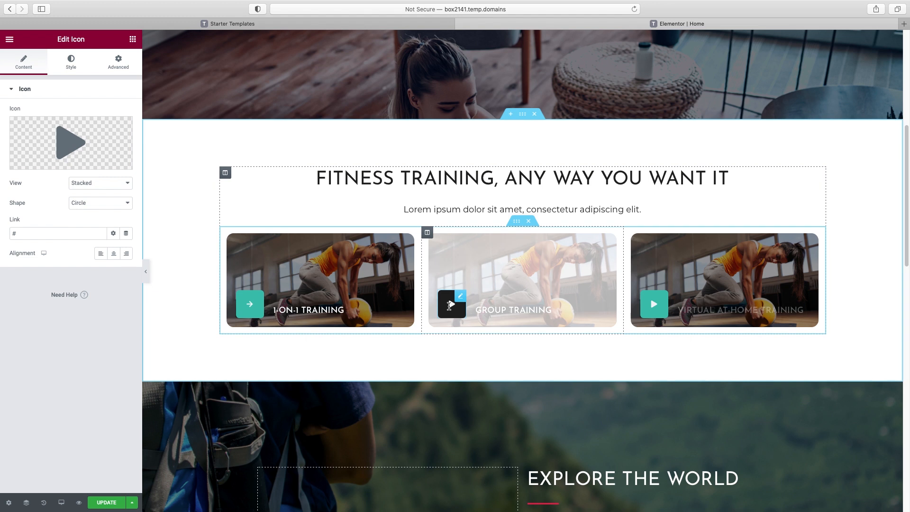
pyautogui.click(52, 162)
pyautogui.click(375, 127)
pyautogui.write('arrow')
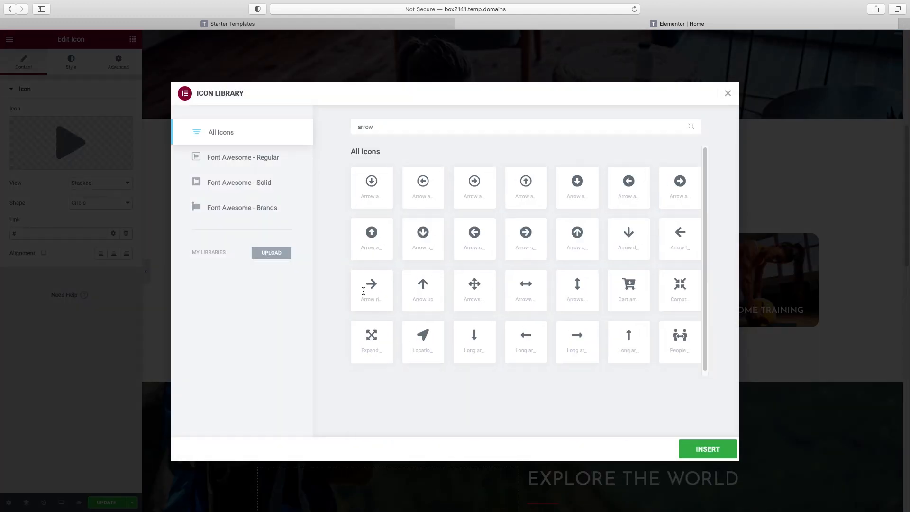
pyautogui.click(363, 291)
pyautogui.click(704, 450)
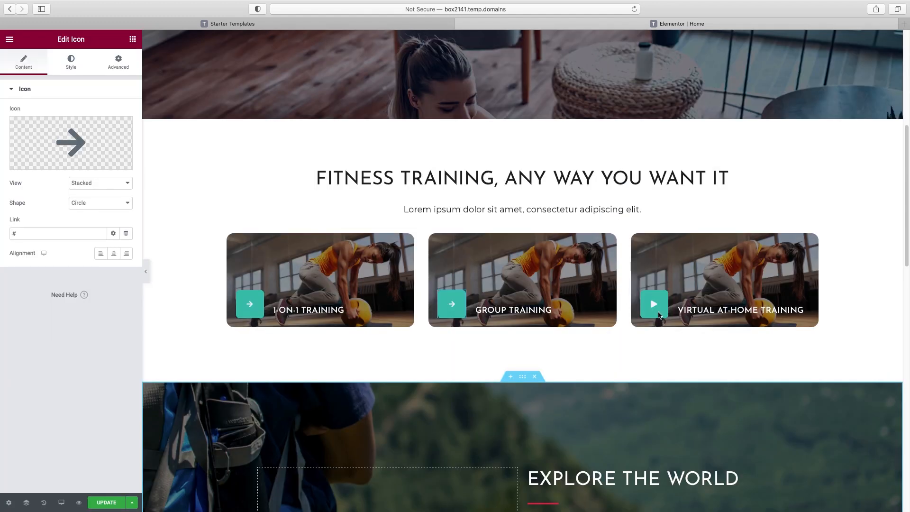
pyautogui.click(52, 162)
pyautogui.write('arrow')
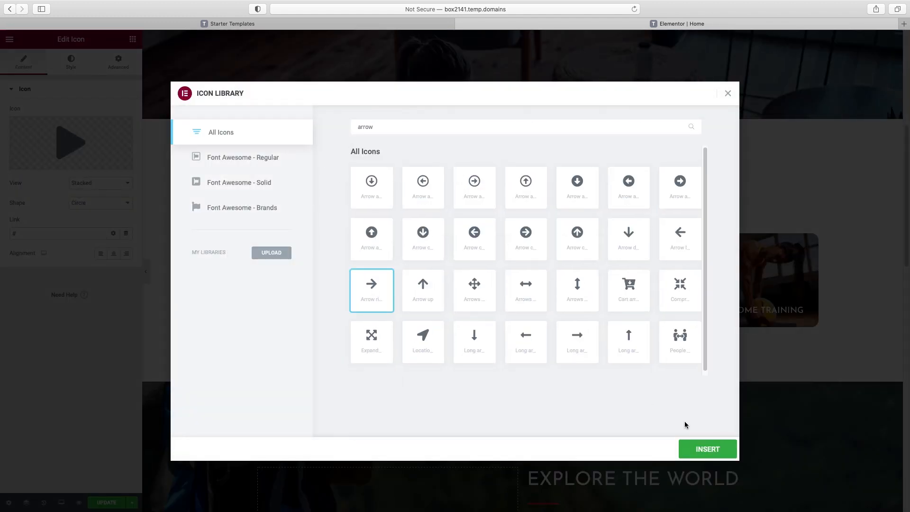
pyautogui.click(719, 450)
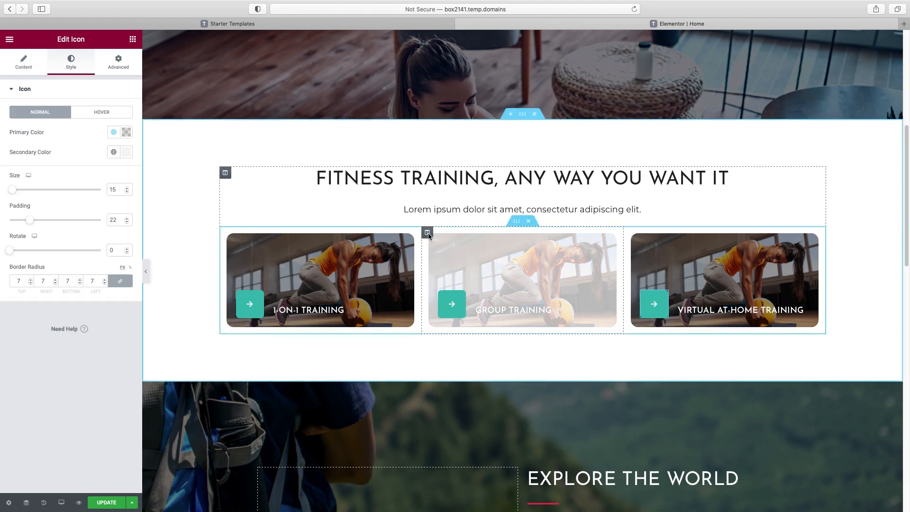
# Set an uploaded group gym class photo as the Group Training card's background
pyautogui.click(427, 232)
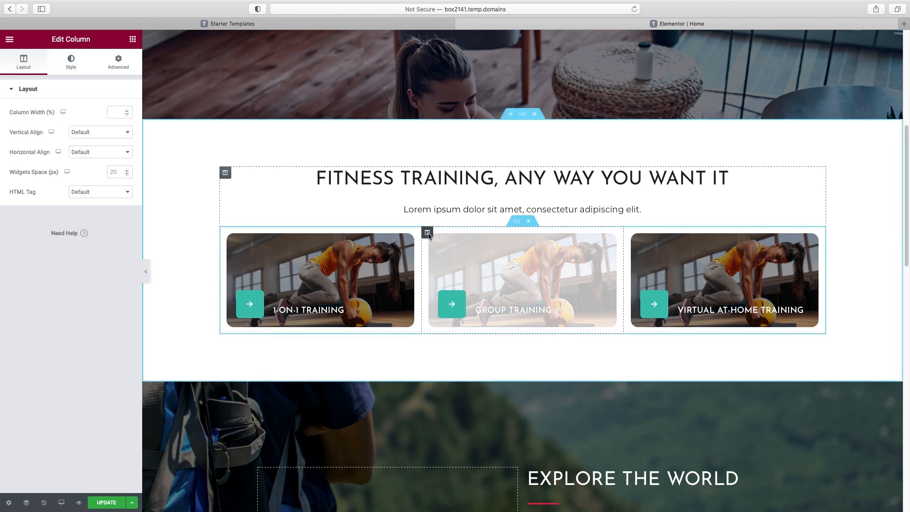
pyautogui.click(72, 62)
pyautogui.click(67, 224)
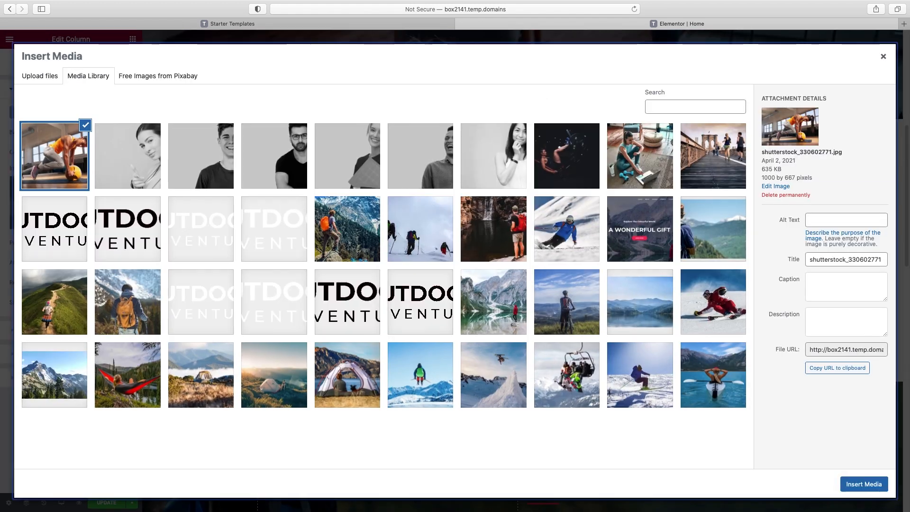
pyautogui.moveTo(909, 137); pyautogui.dragTo(437, 175)
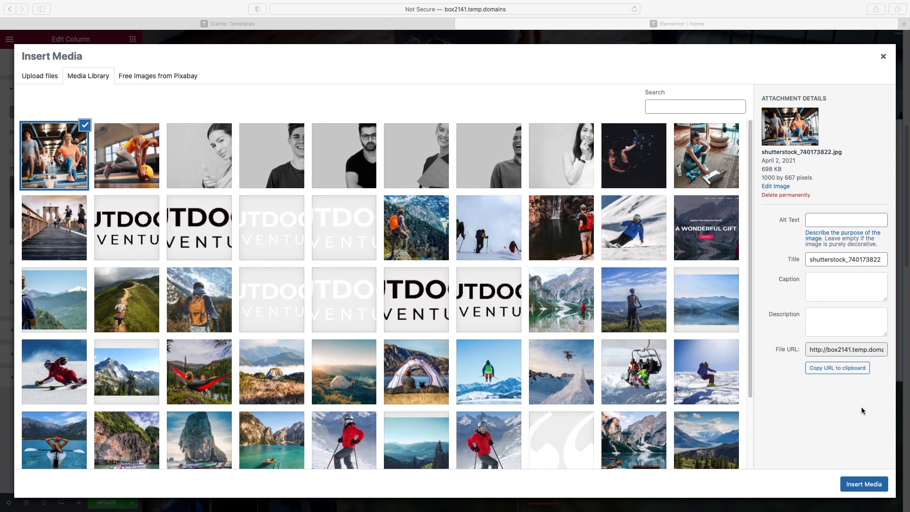
pyautogui.click(867, 484)
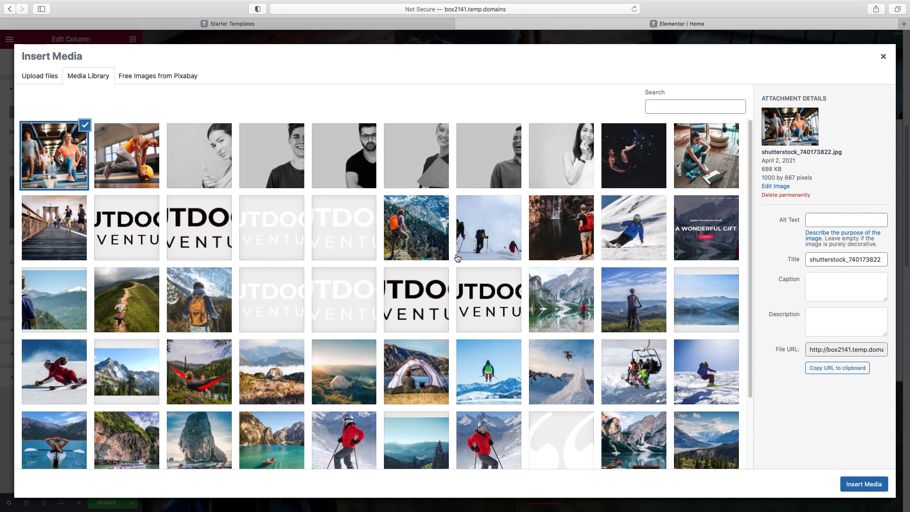
pyautogui.click(863, 483)
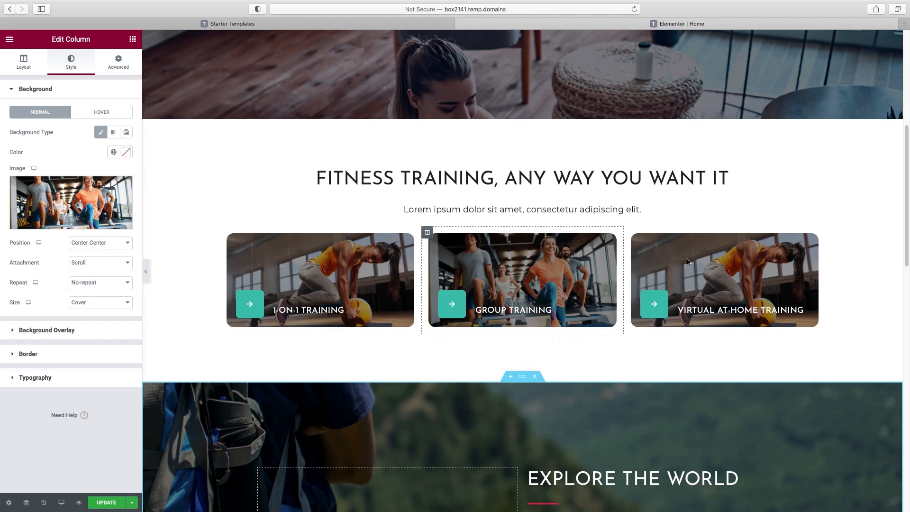
# Set an uploaded at-home plank photo as the Virtual At-Home Training card's background
pyautogui.click(631, 233)
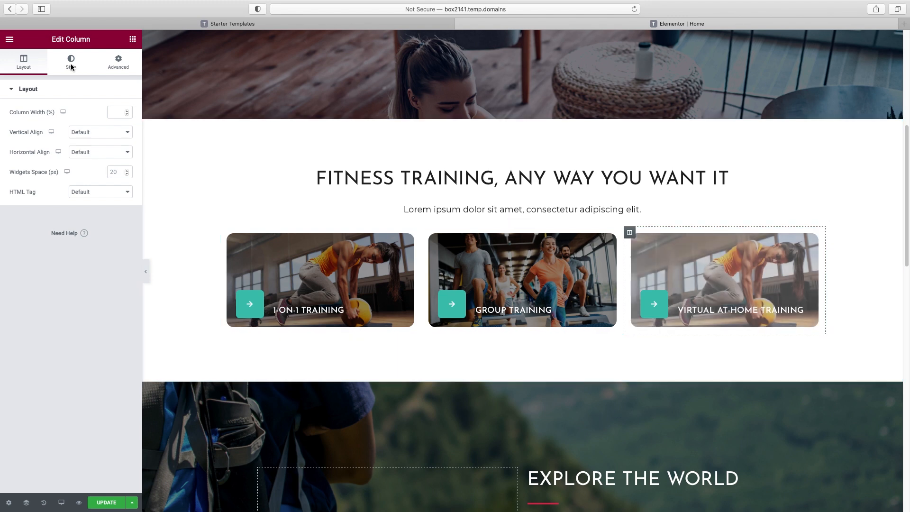
pyautogui.click(75, 67)
pyautogui.click(74, 216)
pyautogui.moveTo(74, 218); pyautogui.dragTo(359, 216)
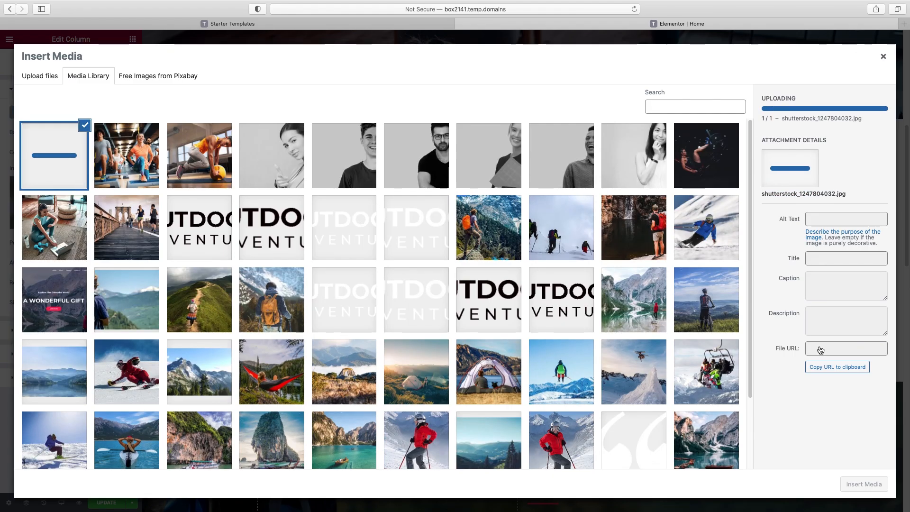
pyautogui.click(861, 482)
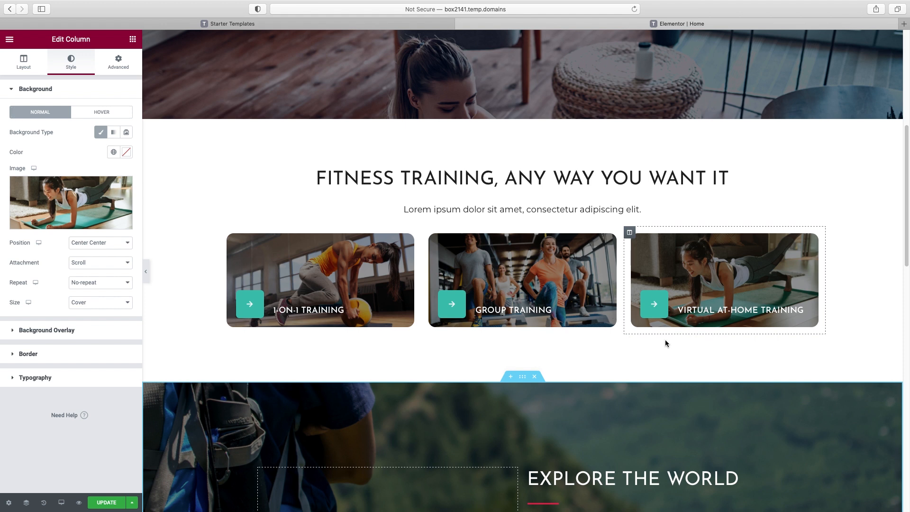
# Set the Virtual At-Home Training background position to Custom with Y offset -41
pyautogui.click(83, 244)
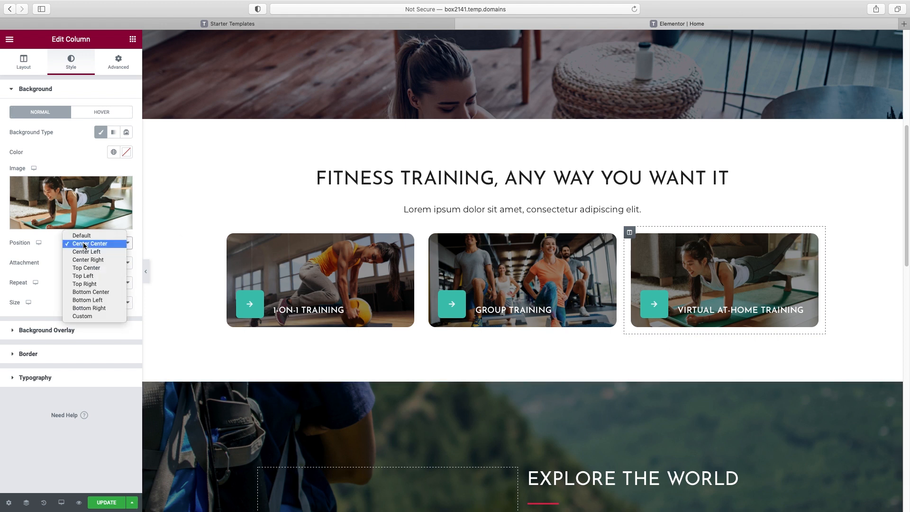
pyautogui.click(86, 315)
pyautogui.moveTo(55, 304); pyautogui.dragTo(52, 307)
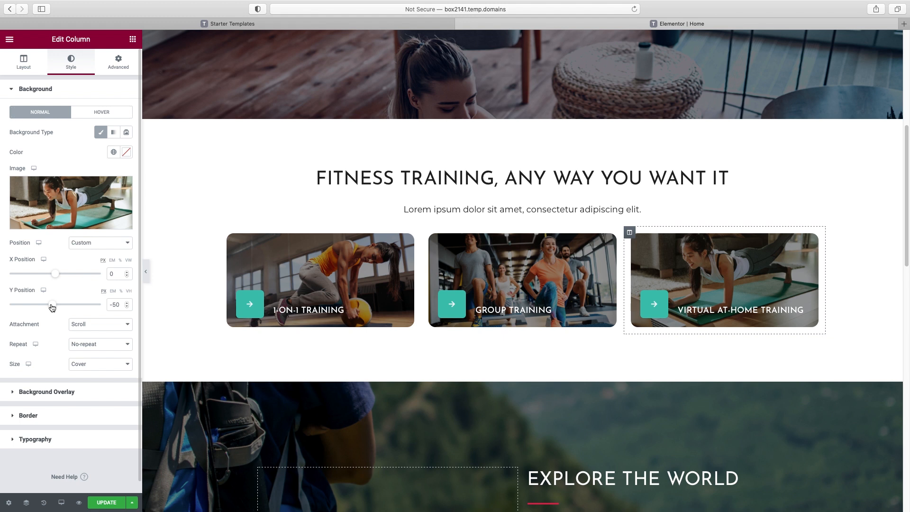
pyautogui.moveTo(52, 308); pyautogui.dragTo(53, 307)
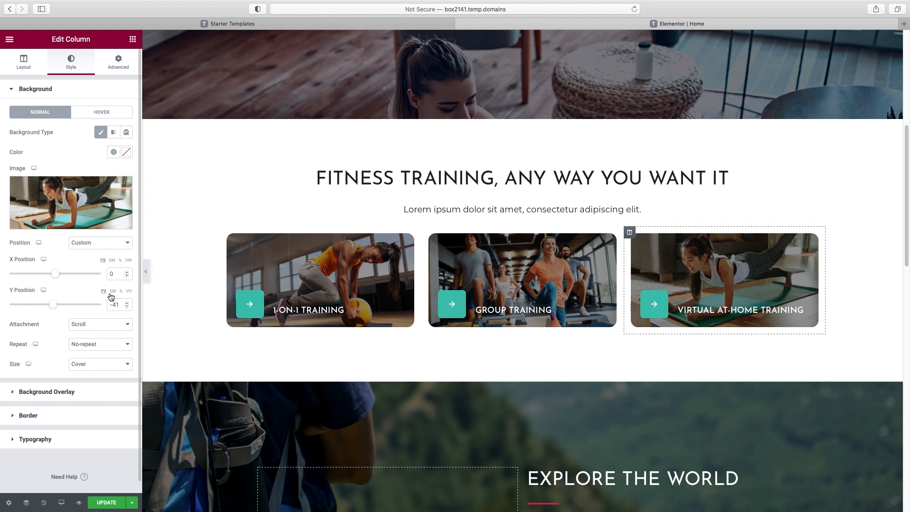
# Preview the finished training cards, then select the Explore the World section
pyautogui.click(147, 272)
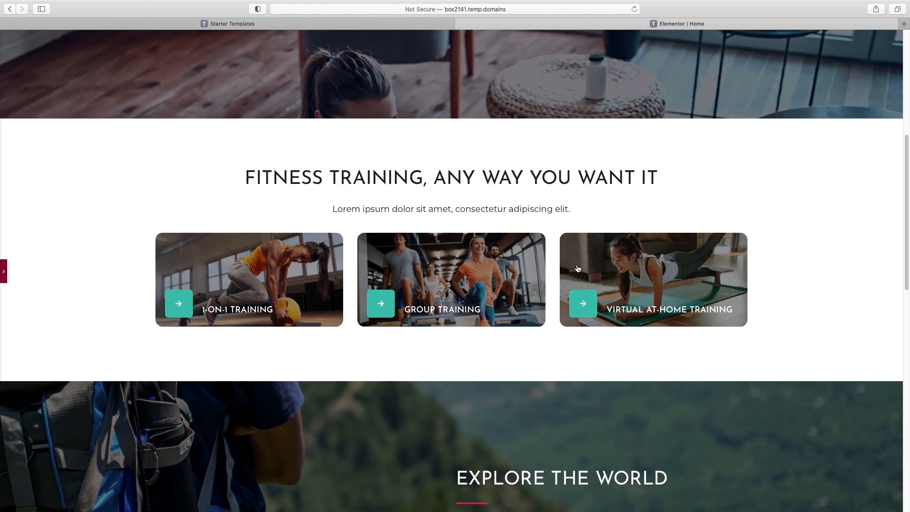
pyautogui.scroll(6, 679, 267)
pyautogui.scroll(-5, 679, 268)
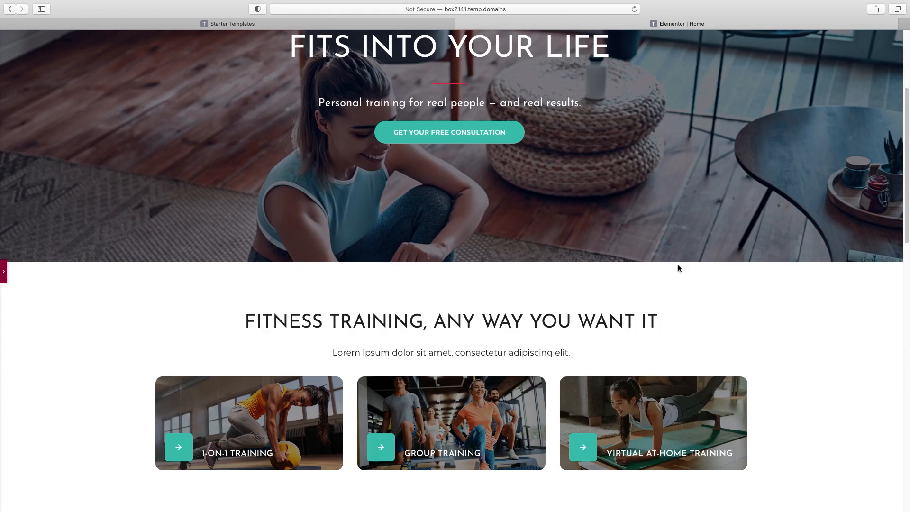
pyautogui.click(3, 271)
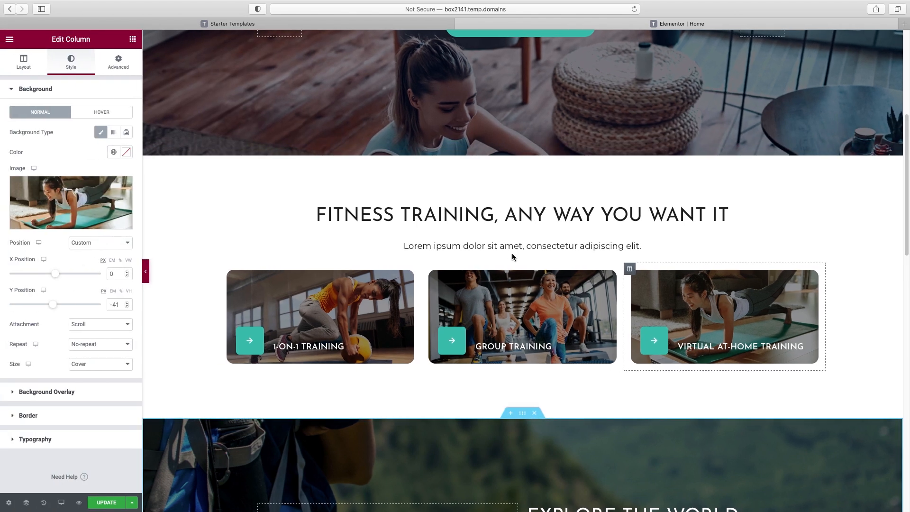
pyautogui.scroll(-5, 511, 253)
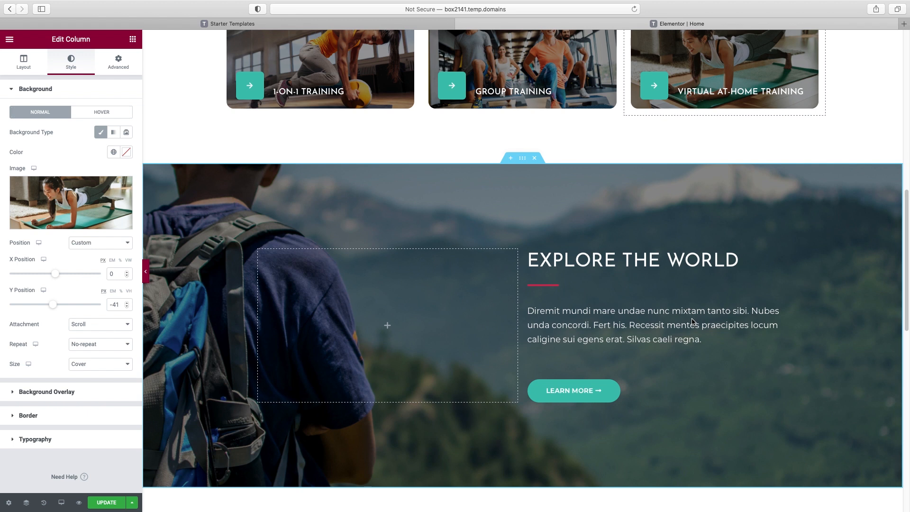
pyautogui.scroll(-1, 693, 322)
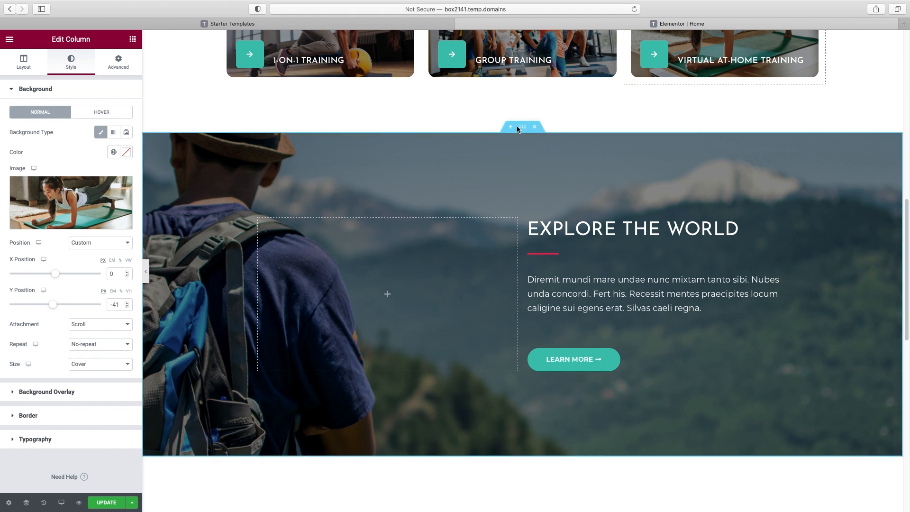
pyautogui.click(524, 128)
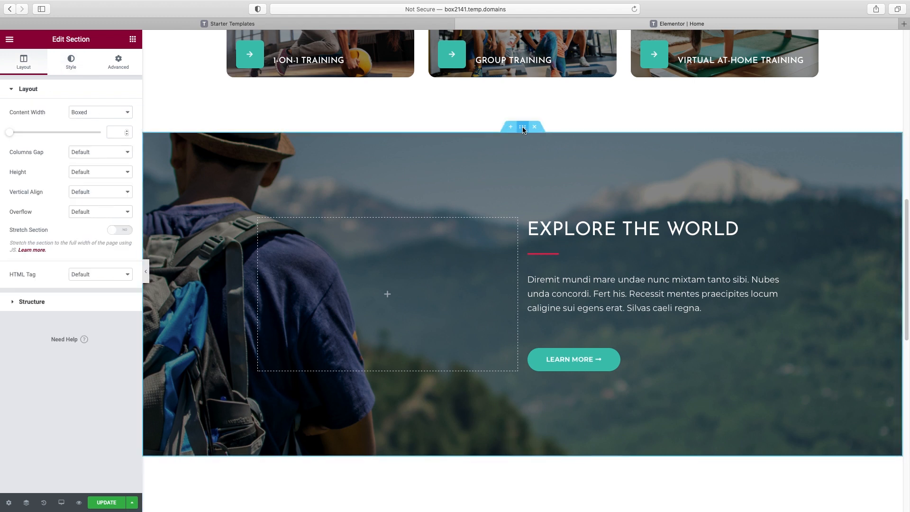
# Swap the Explore the World hiker background for an uploaded photo of a smiling man in a gym
pyautogui.click(71, 69)
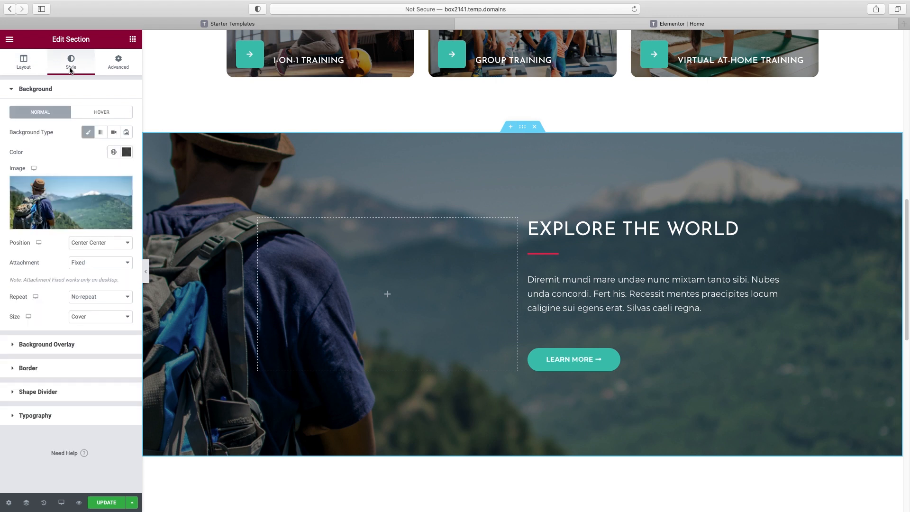
pyautogui.click(66, 224)
pyautogui.moveTo(909, 190); pyautogui.dragTo(261, 187)
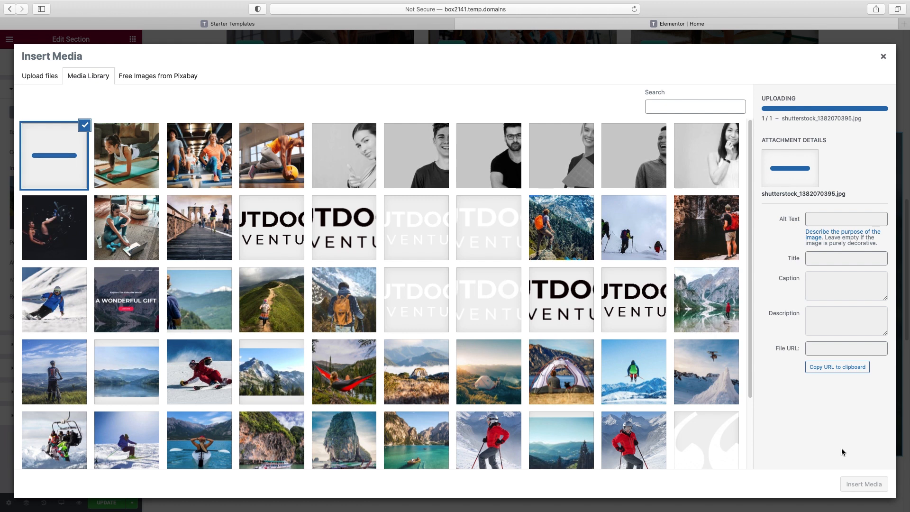
pyautogui.click(864, 483)
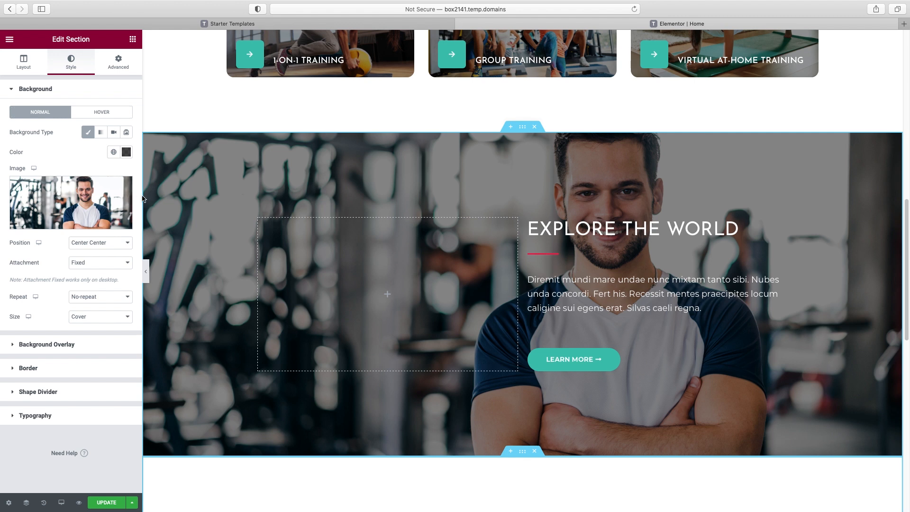
pyautogui.click(597, 232)
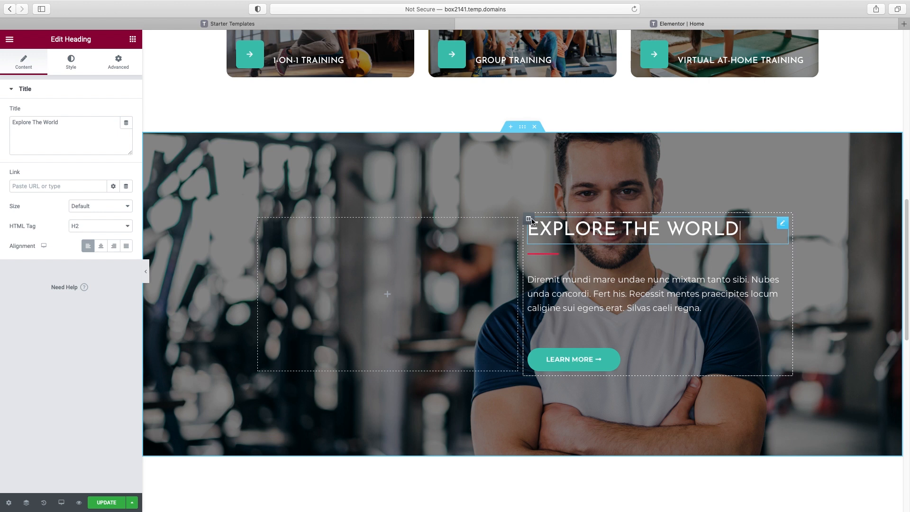
# Move the text column left and replace the Explore The World heading with the pasted 'Hi, I'm…' introduction
pyautogui.moveTo(529, 219); pyautogui.dragTo(272, 234)
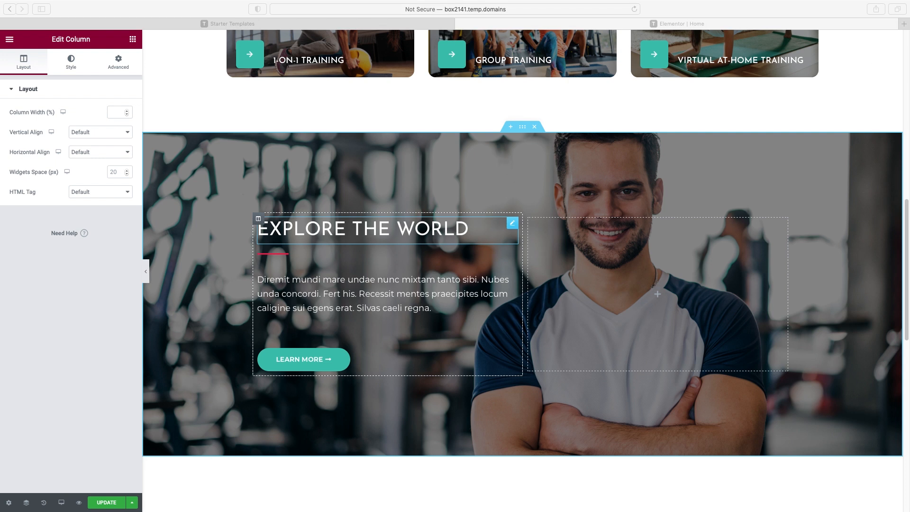
pyautogui.click(406, 223)
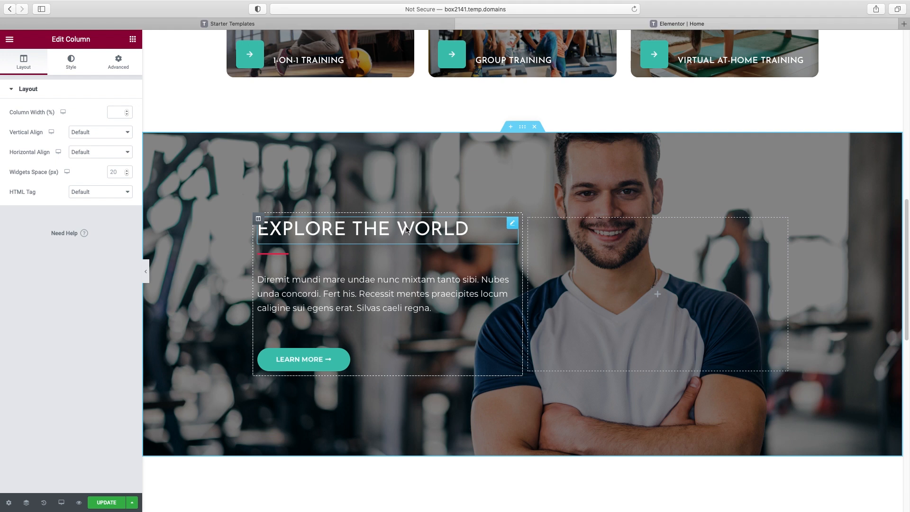
pyautogui.click(407, 231)
pyautogui.tripleClick(52, 129)
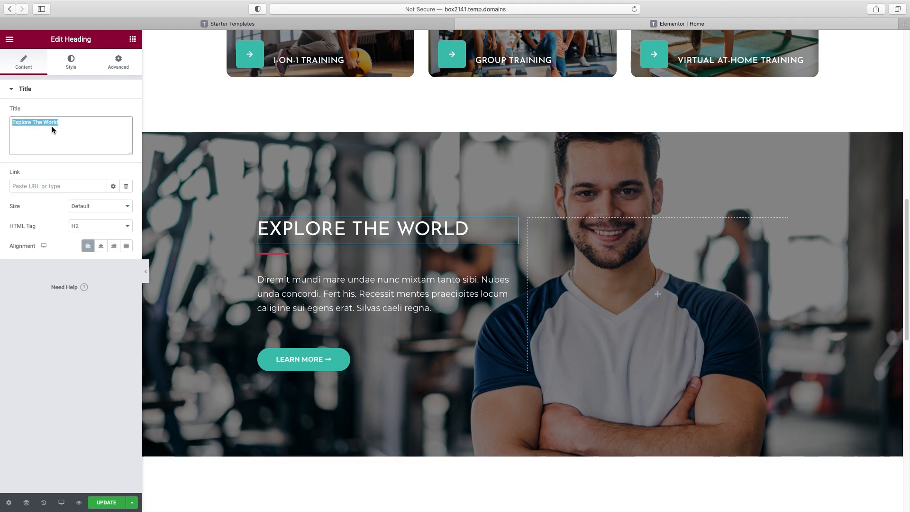
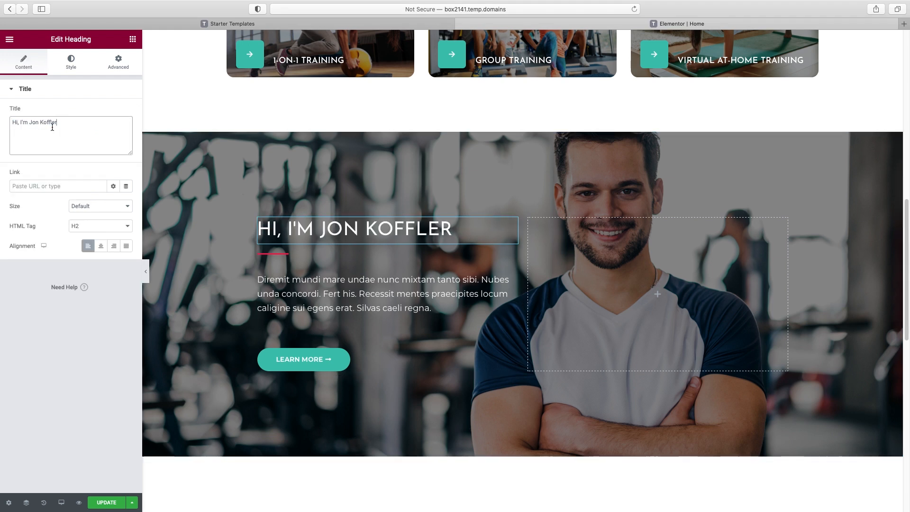
pyautogui.click(340, 282)
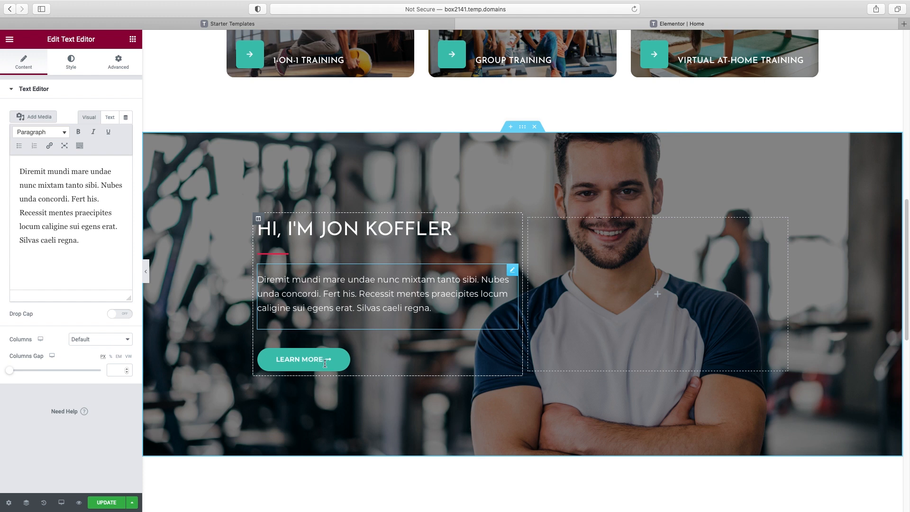
# Copy the hero's Get Your Free Consultation button and paste it into the trainer section
pyautogui.scroll(8, 355, 343)
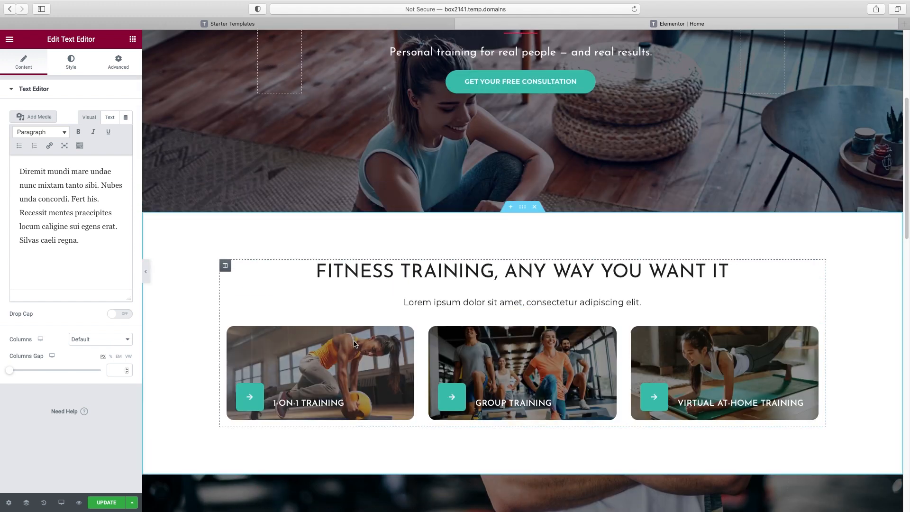
pyautogui.scroll(3, 355, 343)
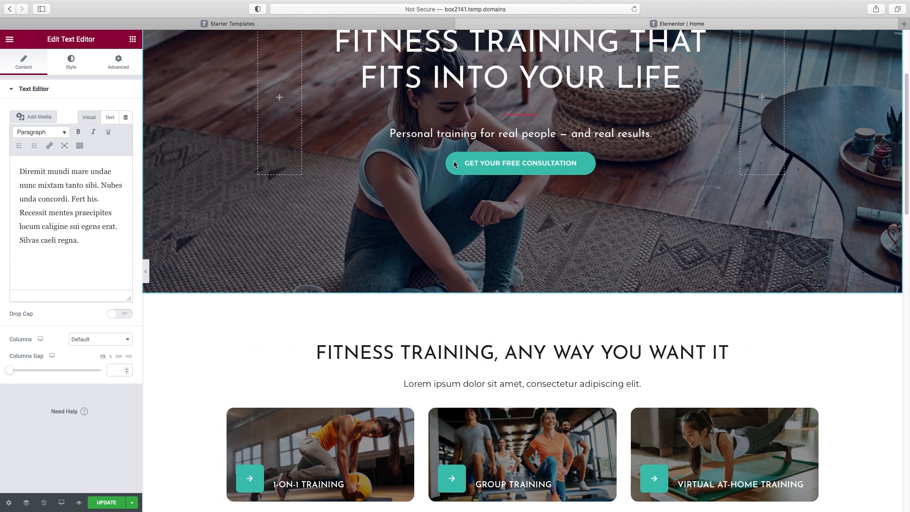
pyautogui.scroll(1, 531, 171)
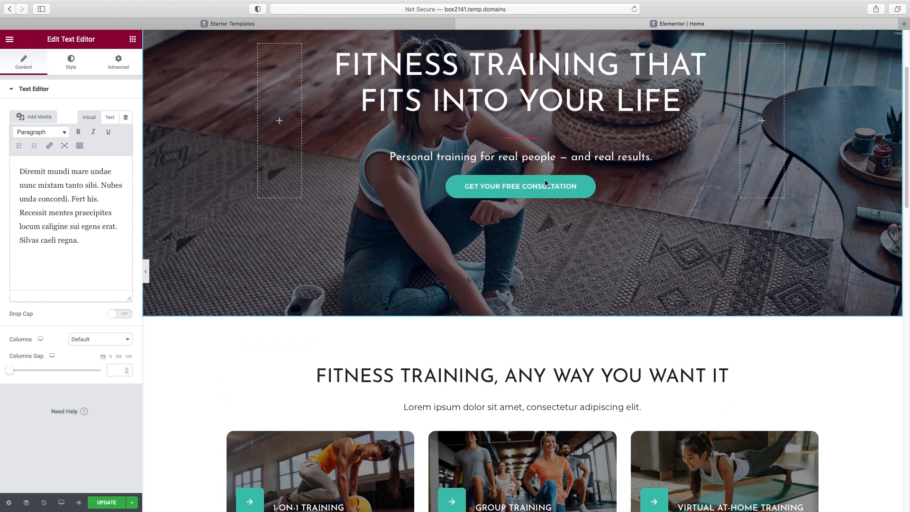
pyautogui.click(543, 192)
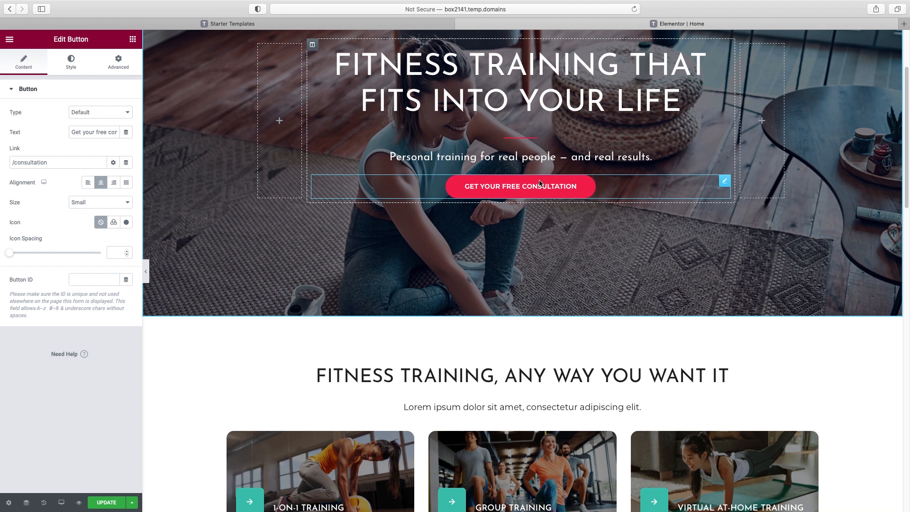
pyautogui.scroll(1, 533, 195)
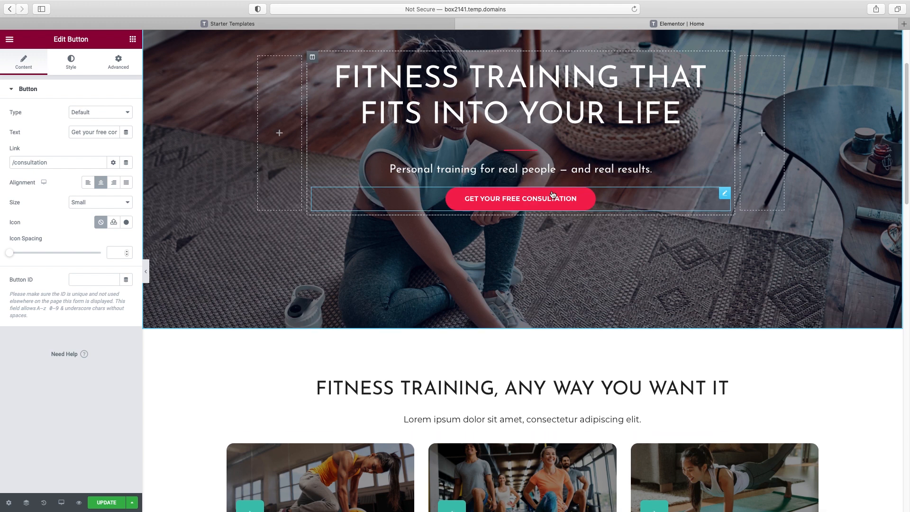
pyautogui.rightClick(552, 193)
pyautogui.click(577, 233)
pyautogui.scroll(-10, 348, 371)
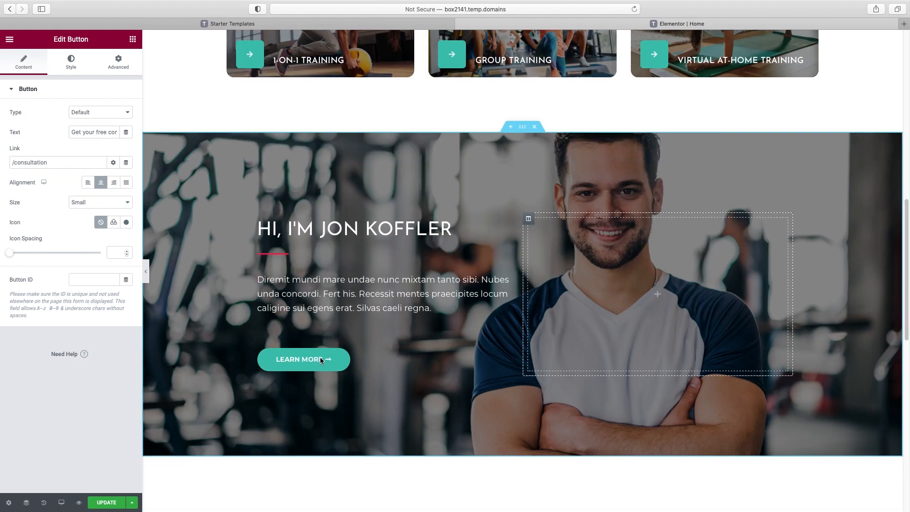
pyautogui.rightClick(315, 358)
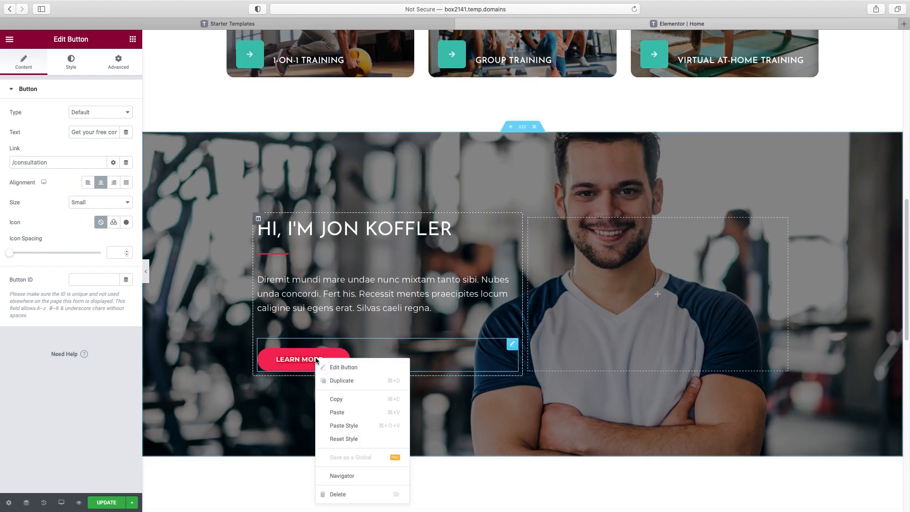
pyautogui.click(338, 412)
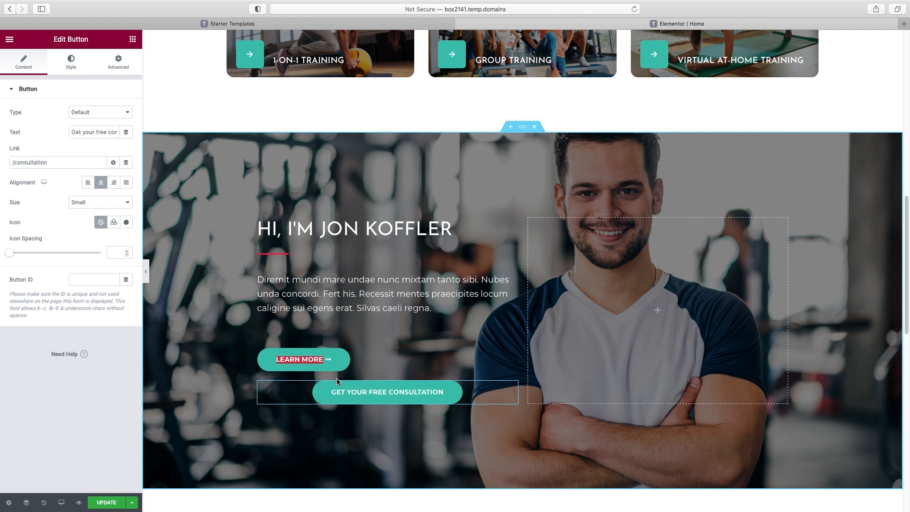
# Delete the Learn More button and left-align the pasted consultation button
pyautogui.click(513, 345)
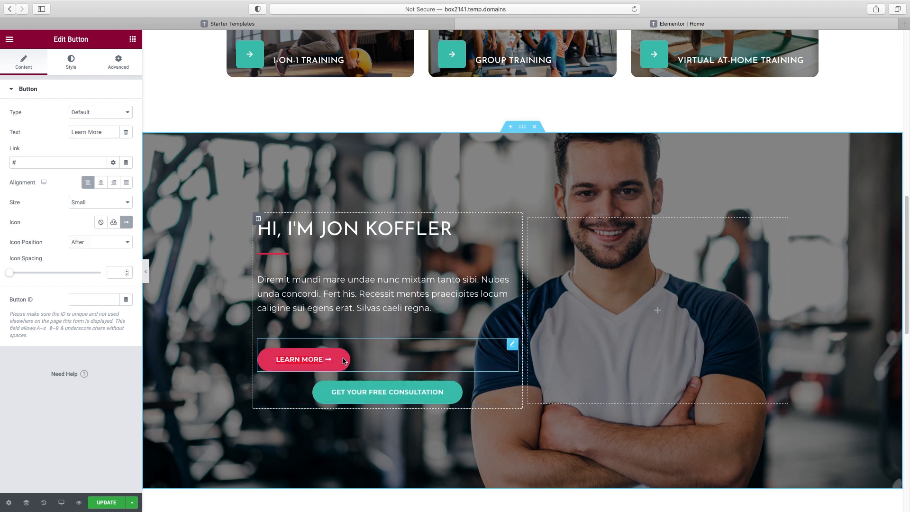
pyautogui.rightClick(516, 349)
pyautogui.click(544, 482)
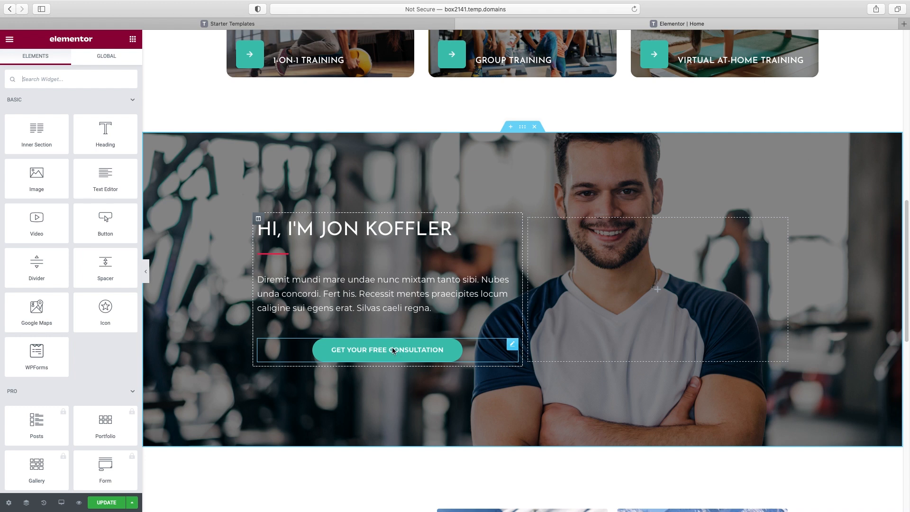
pyautogui.scroll(-1, 392, 351)
pyautogui.scroll(-1, 391, 351)
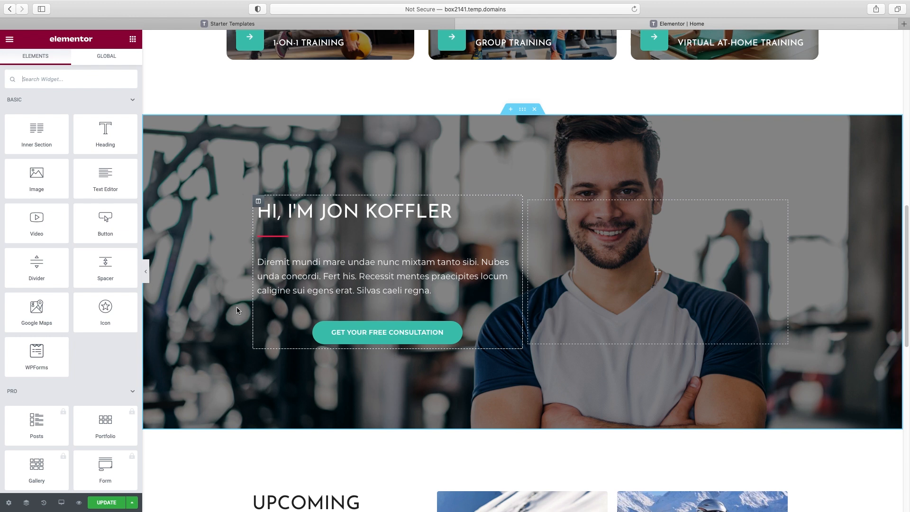
pyautogui.click(440, 334)
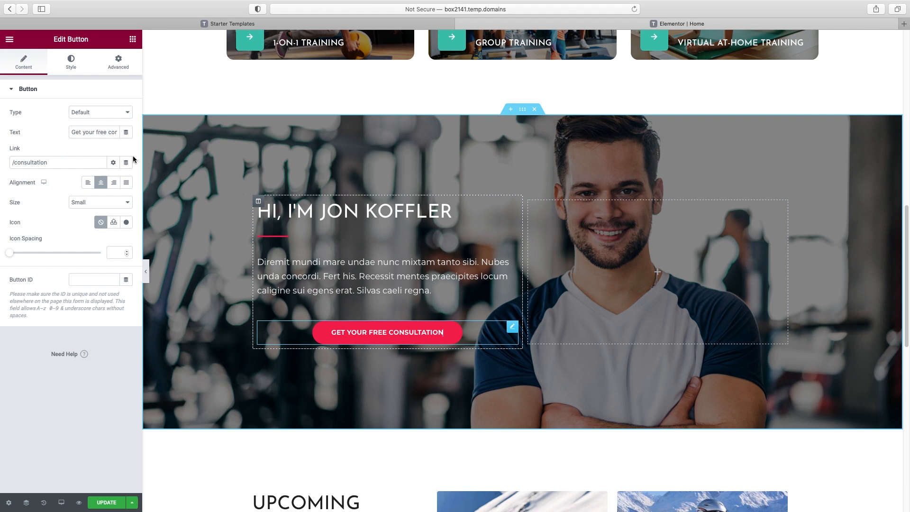
pyautogui.click(87, 185)
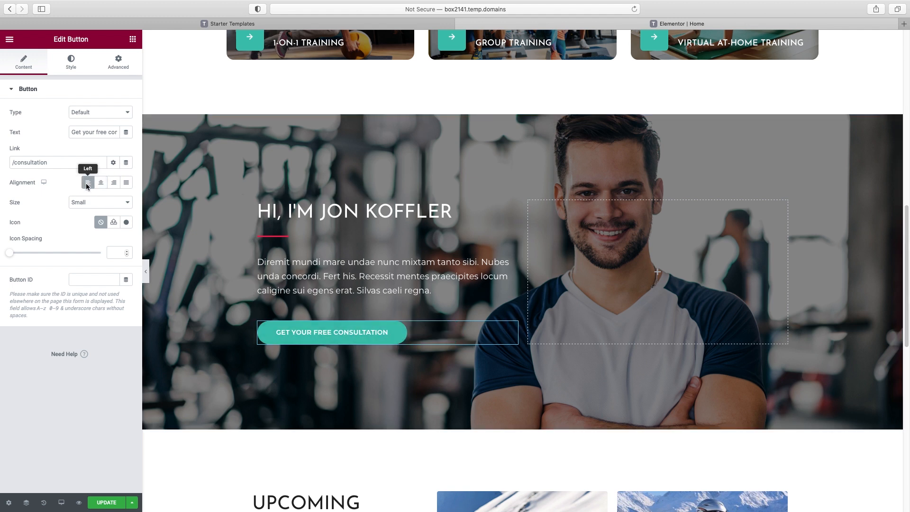
pyautogui.click(102, 185)
pyautogui.click(112, 183)
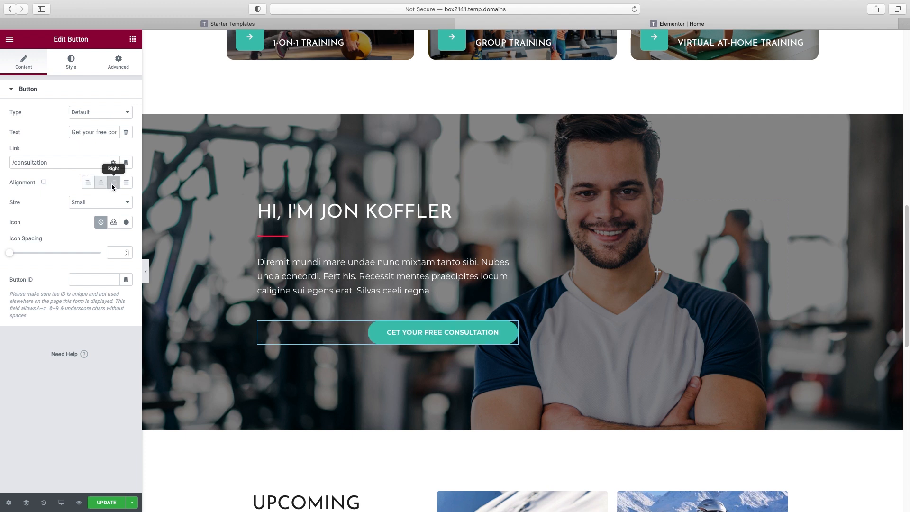
pyautogui.click(88, 183)
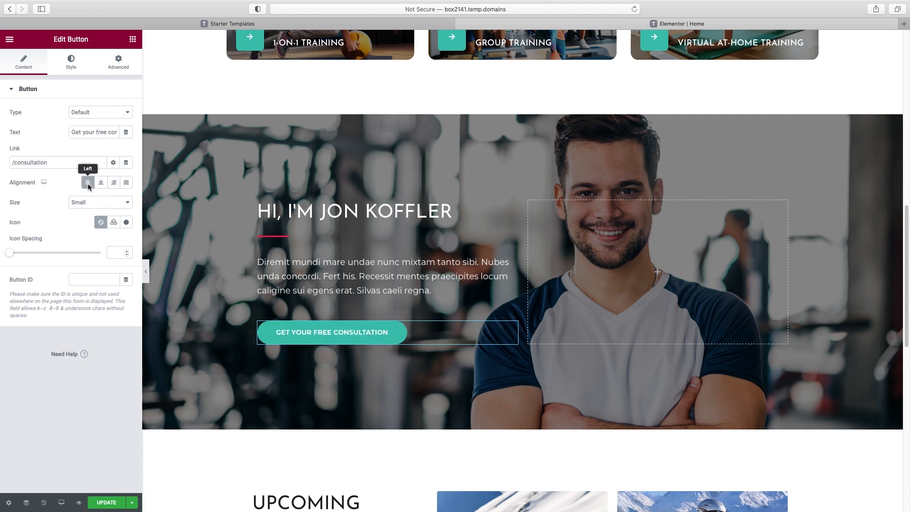
pyautogui.click(145, 273)
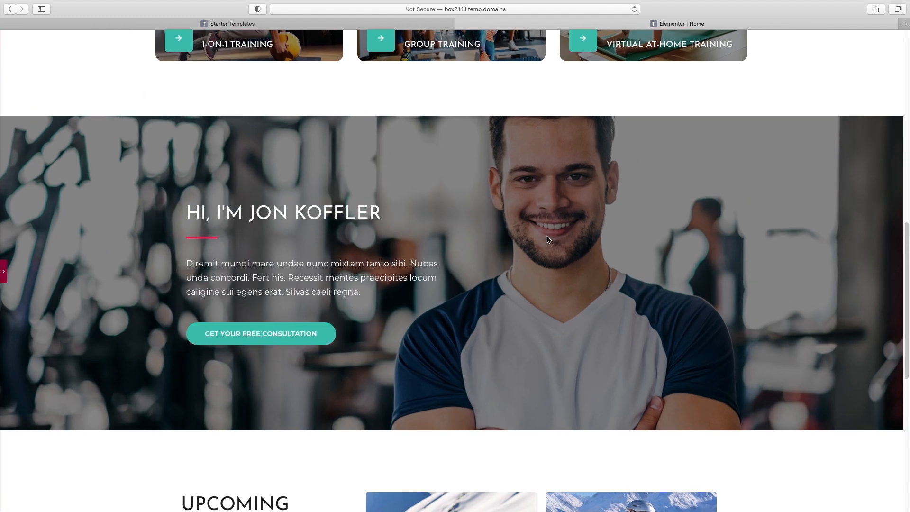
# Scroll down to the Upcoming Tours & Destination section and bring the editing panel back
pyautogui.scroll(2, 549, 240)
pyautogui.scroll(10, 548, 239)
pyautogui.scroll(-7, 548, 240)
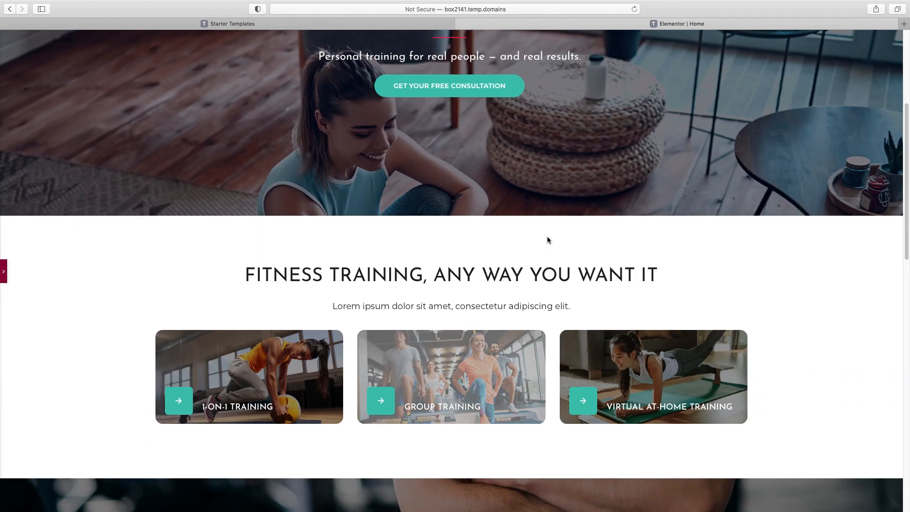
pyautogui.scroll(-5, 548, 241)
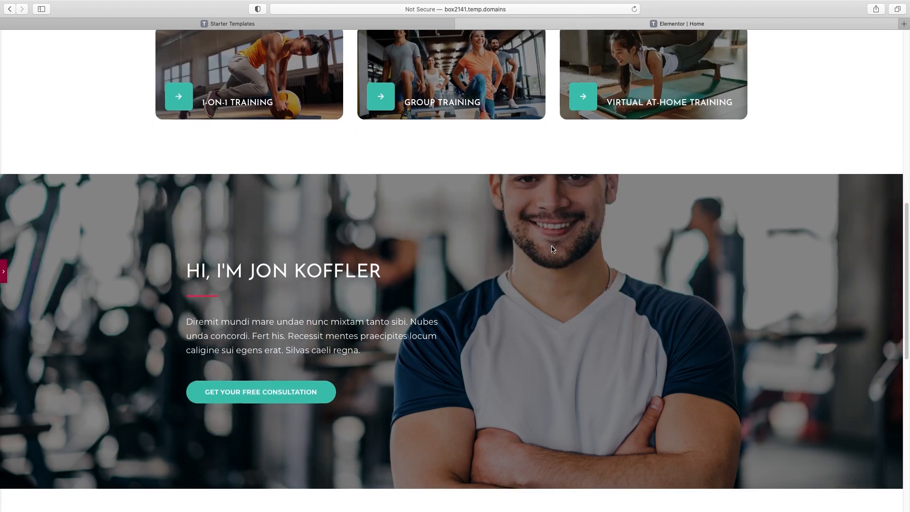
pyautogui.scroll(-7, 553, 250)
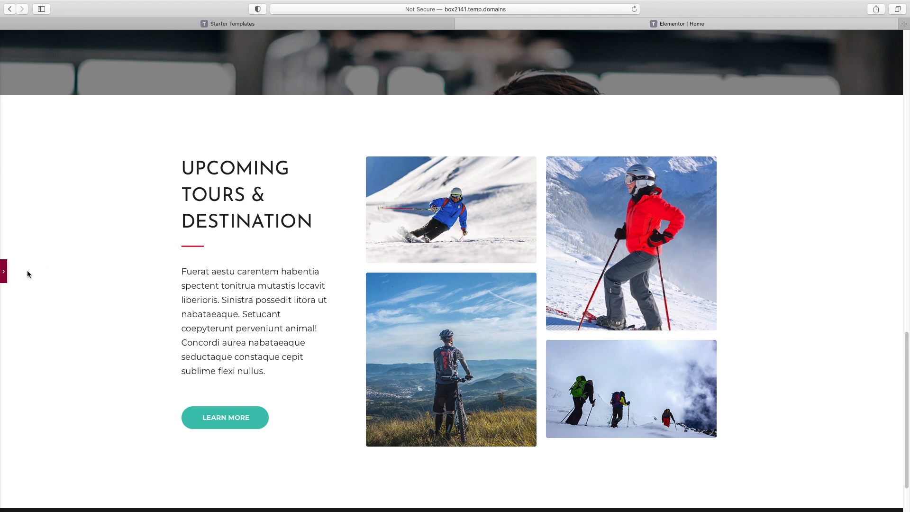
pyautogui.click(5, 273)
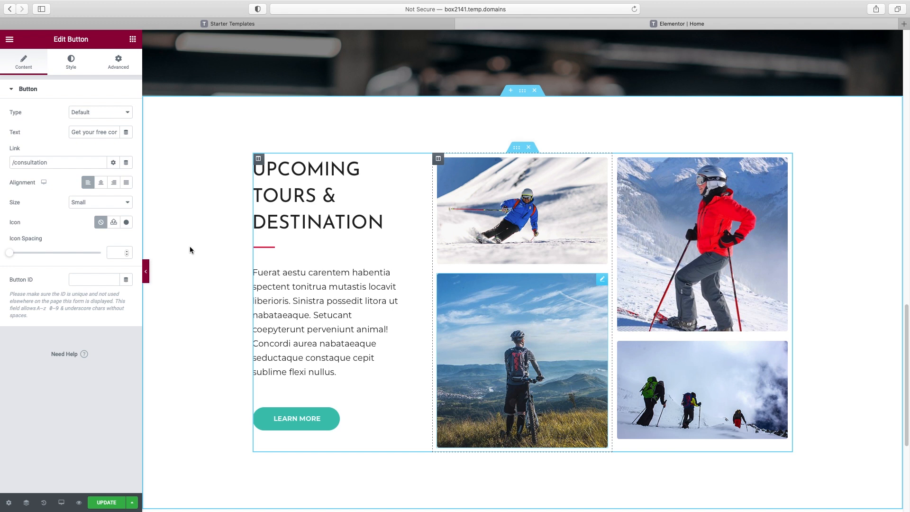
# Delete the Upcoming Tours & Destination section and browse the Starter Templates Blocks library
pyautogui.click(535, 91)
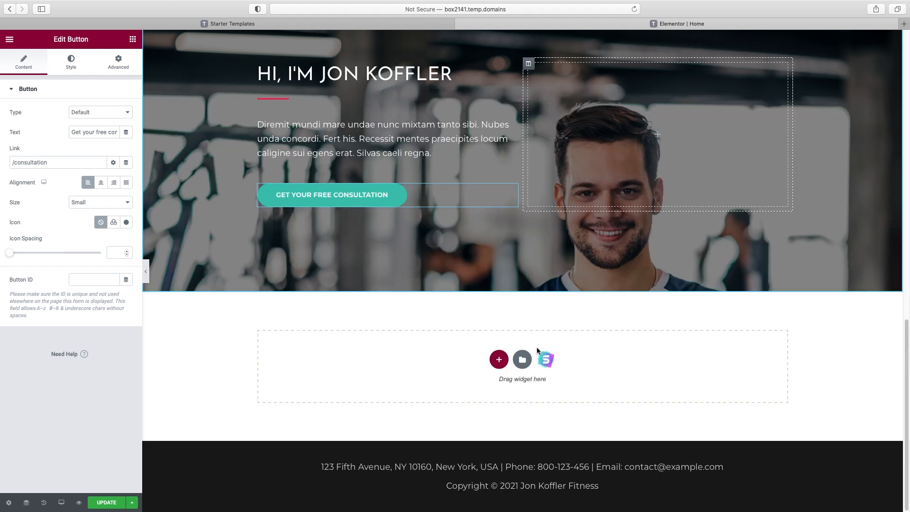
pyautogui.click(546, 360)
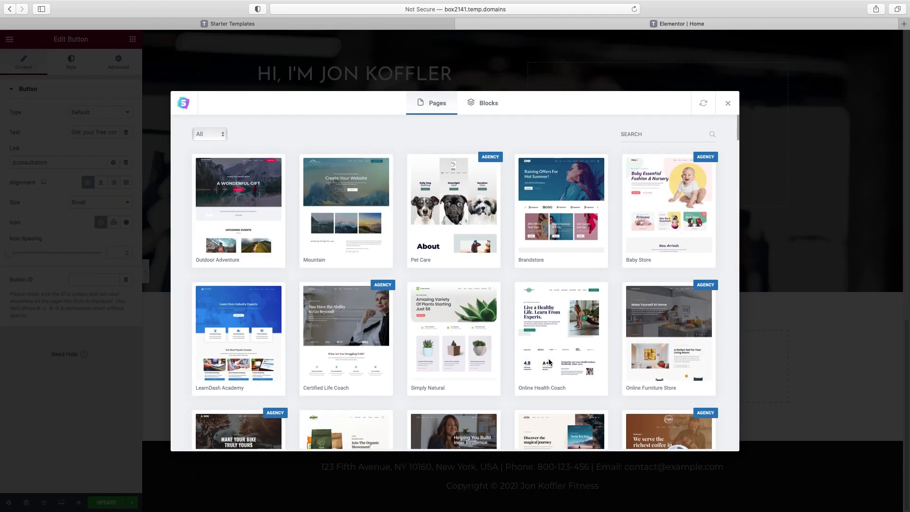
pyautogui.click(495, 107)
pyautogui.scroll(-2, 521, 209)
pyautogui.scroll(2, 521, 209)
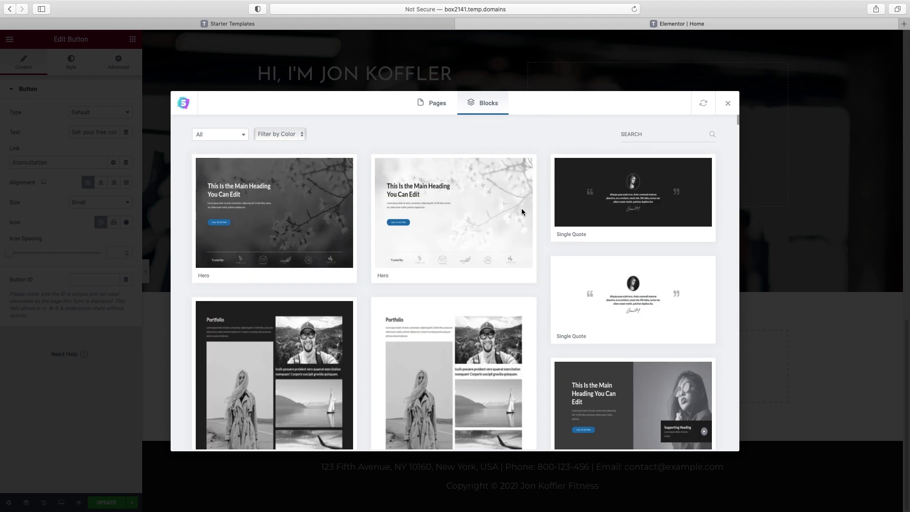
pyautogui.scroll(-3, 522, 211)
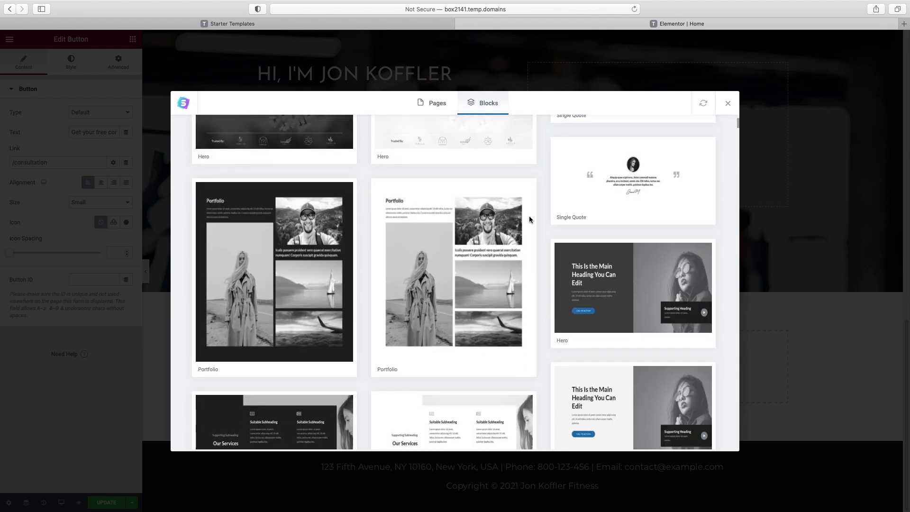
pyautogui.scroll(-5, 529, 219)
pyautogui.scroll(10, 529, 219)
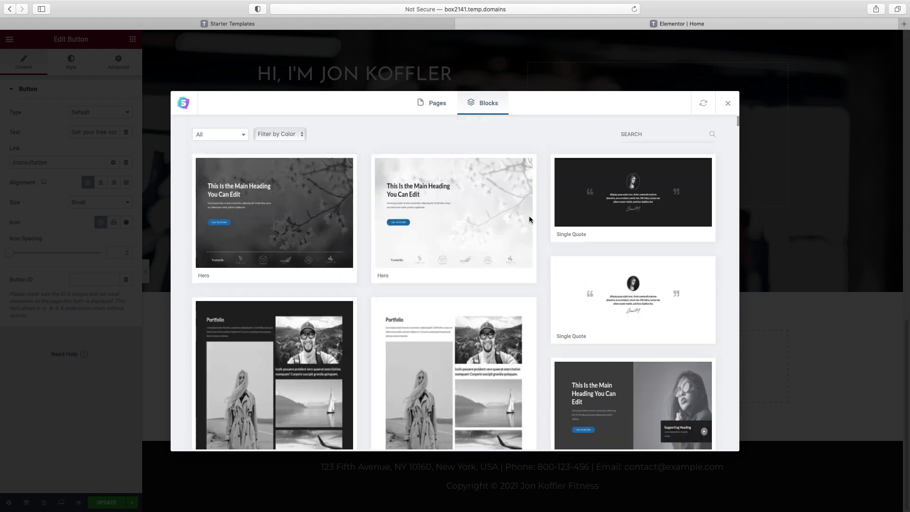
# Filter to Testimonial blocks and import the light two-card 'Our Happy Clients' block
pyautogui.click(213, 134)
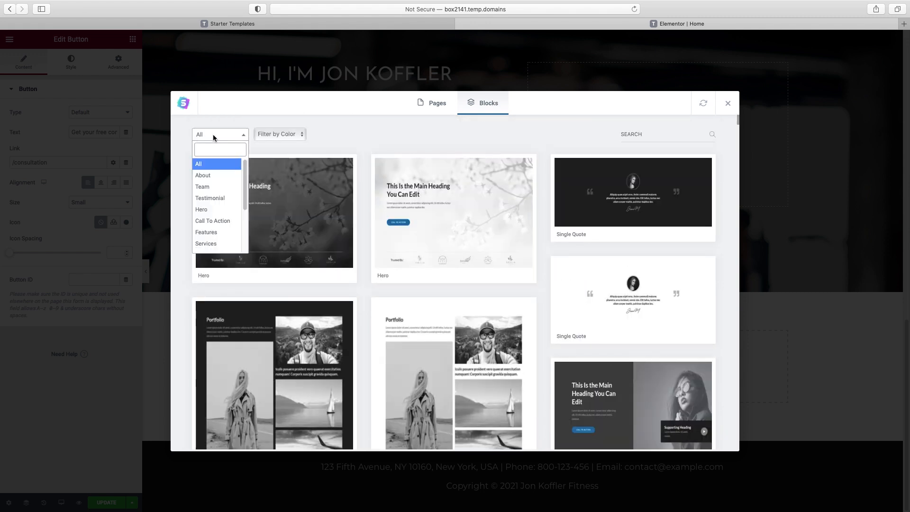
pyautogui.click(206, 199)
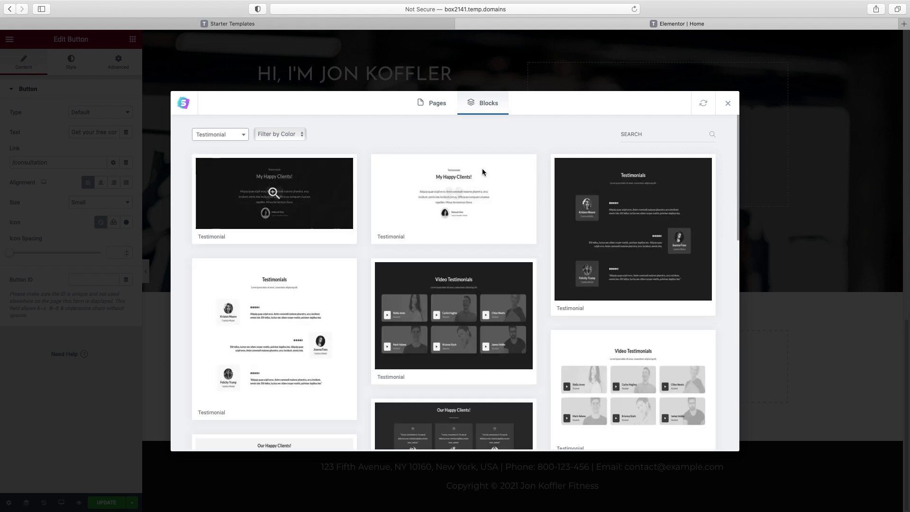
pyautogui.scroll(-5, 482, 169)
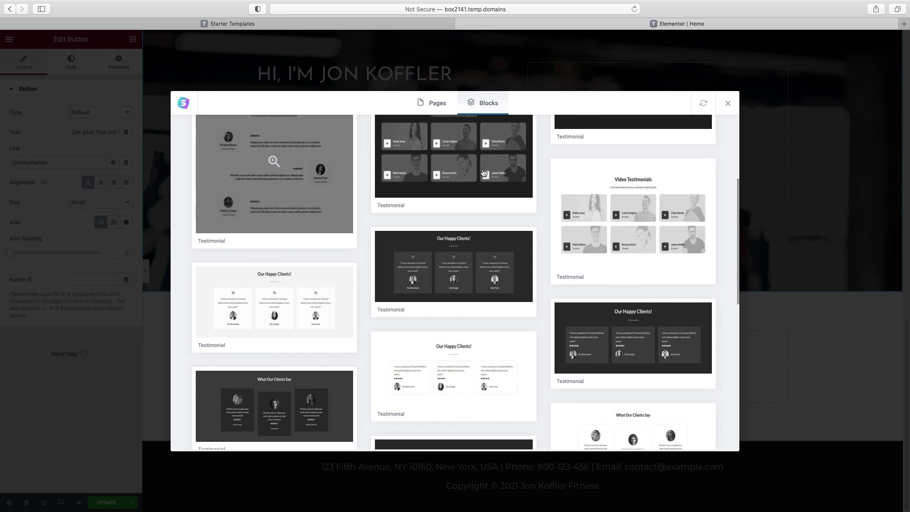
pyautogui.scroll(-3, 483, 172)
pyautogui.scroll(-1, 507, 264)
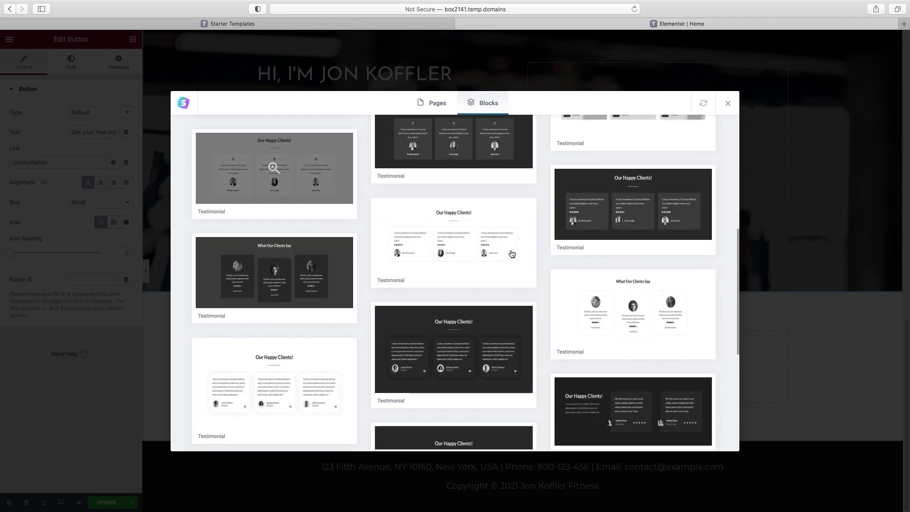
pyautogui.scroll(-6, 512, 254)
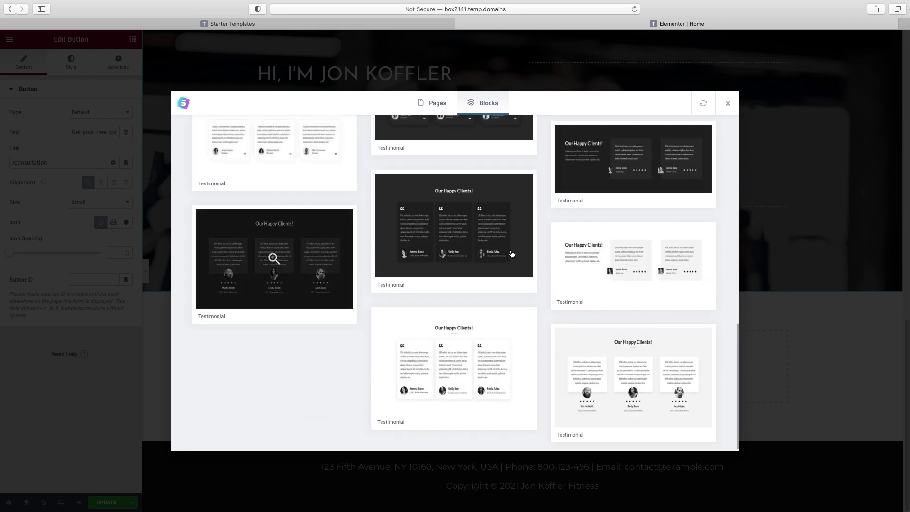
pyautogui.click(626, 263)
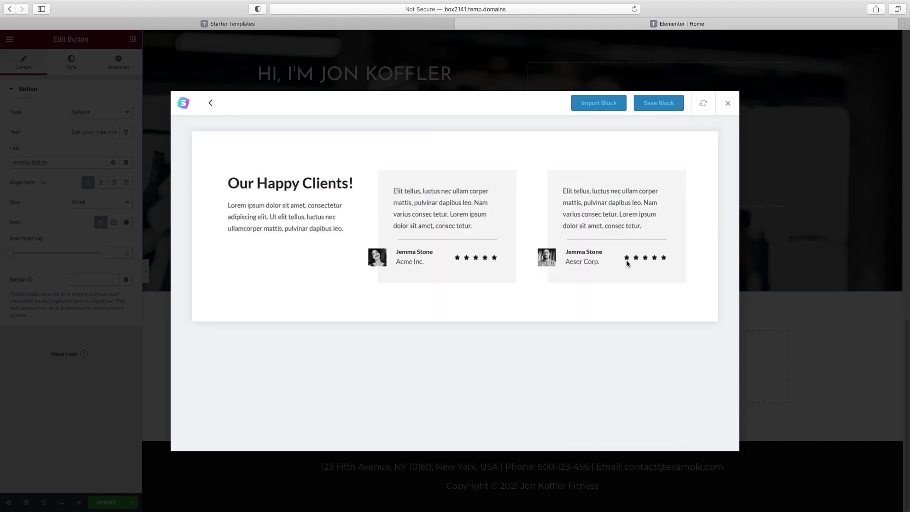
pyautogui.click(593, 104)
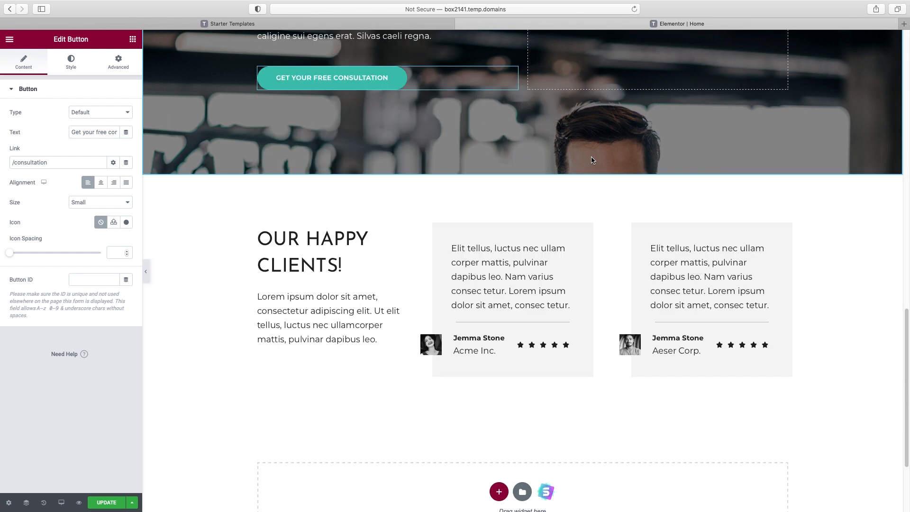
# Change the testimonial heading to 'what my clients have to say'
pyautogui.click(325, 228)
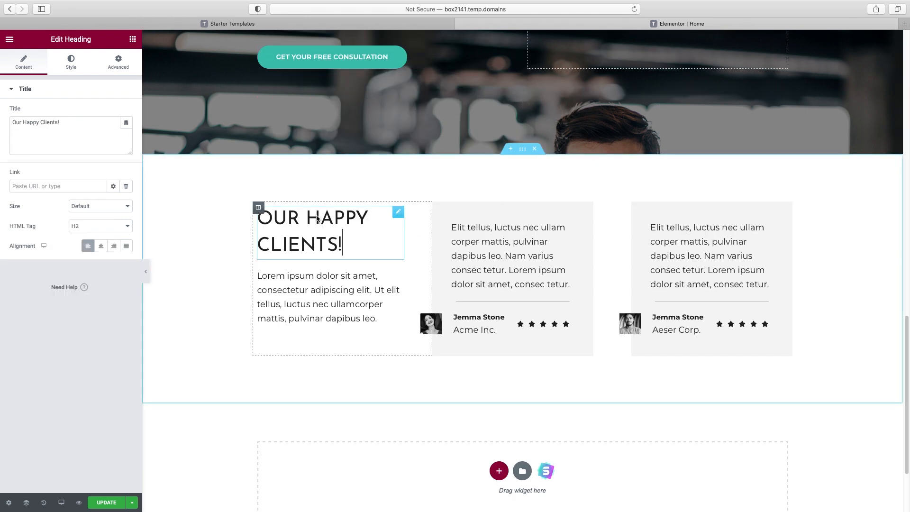
pyautogui.click(71, 136)
pyautogui.press('cmd+a')
pyautogui.write('what my clients have to say')
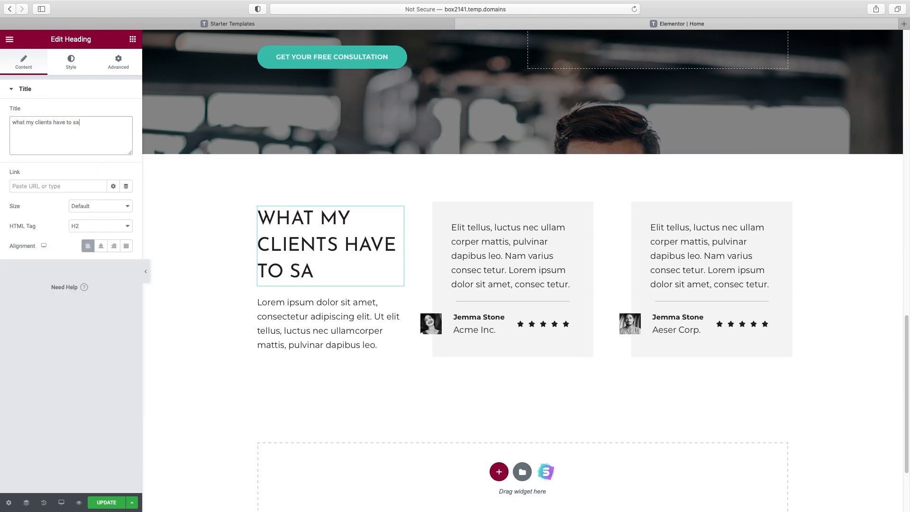
# Italicise the first testimonial and add an opening quotation mark before it
pyautogui.click(309, 317)
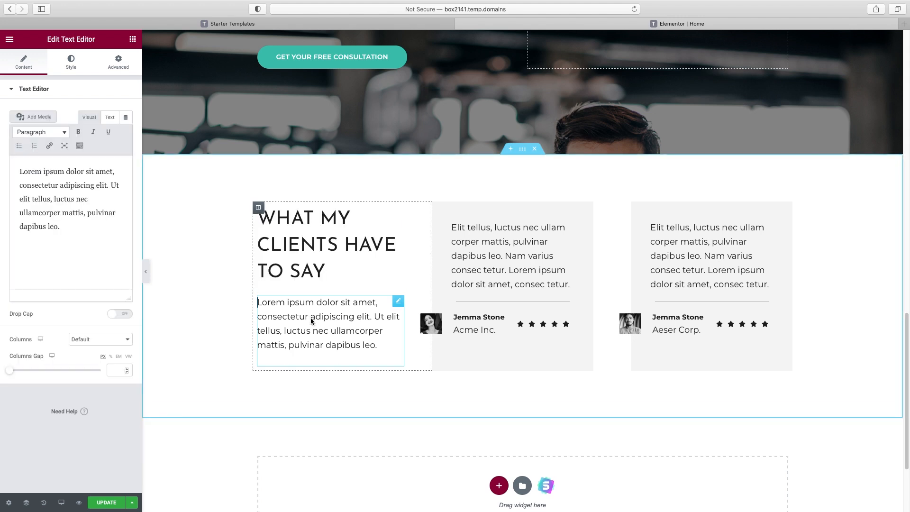
pyautogui.click(498, 237)
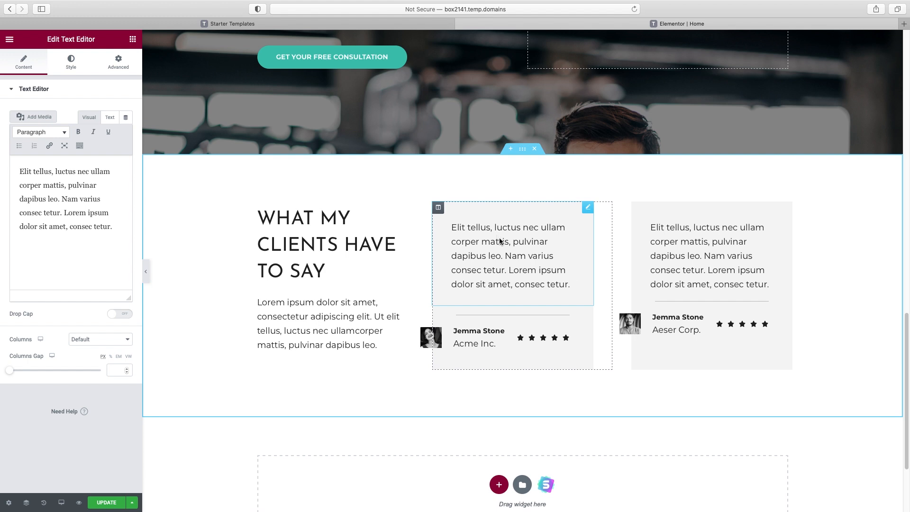
pyautogui.click(20, 173)
pyautogui.moveTo(118, 229); pyautogui.dragTo(88, 136)
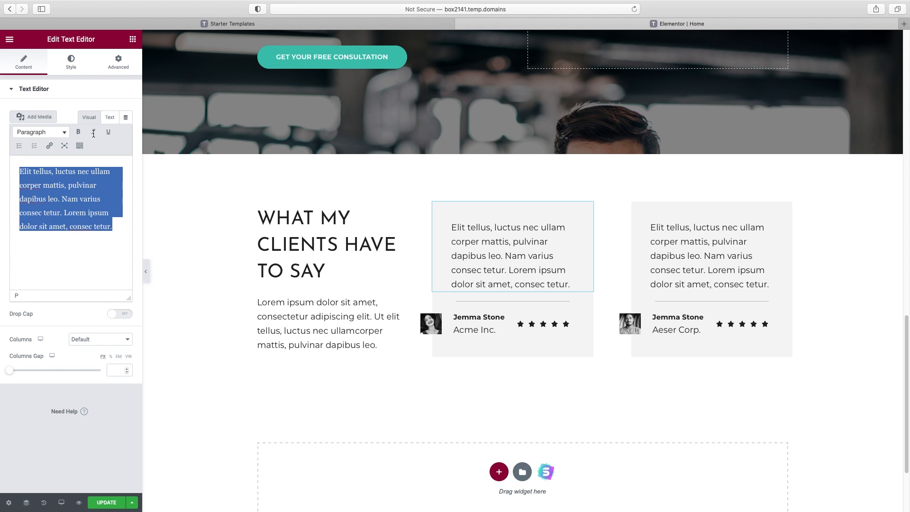
pyautogui.click(93, 133)
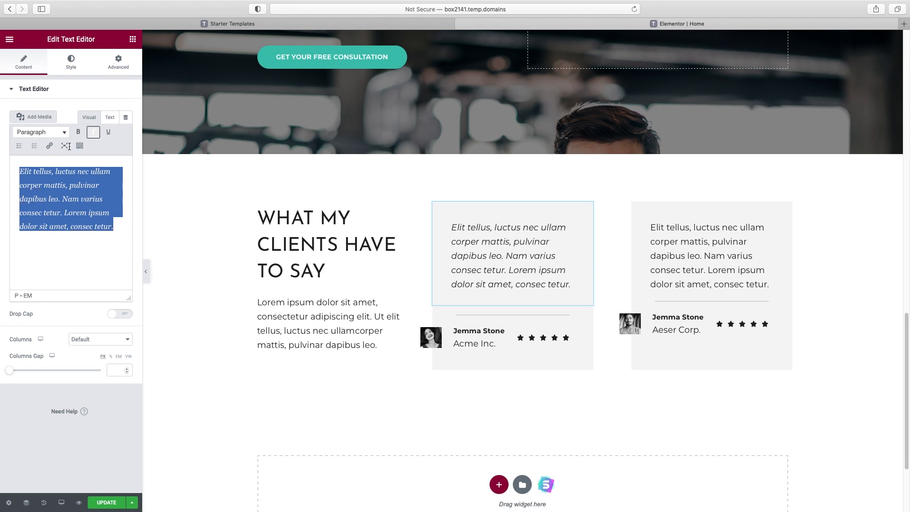
pyautogui.click(20, 170)
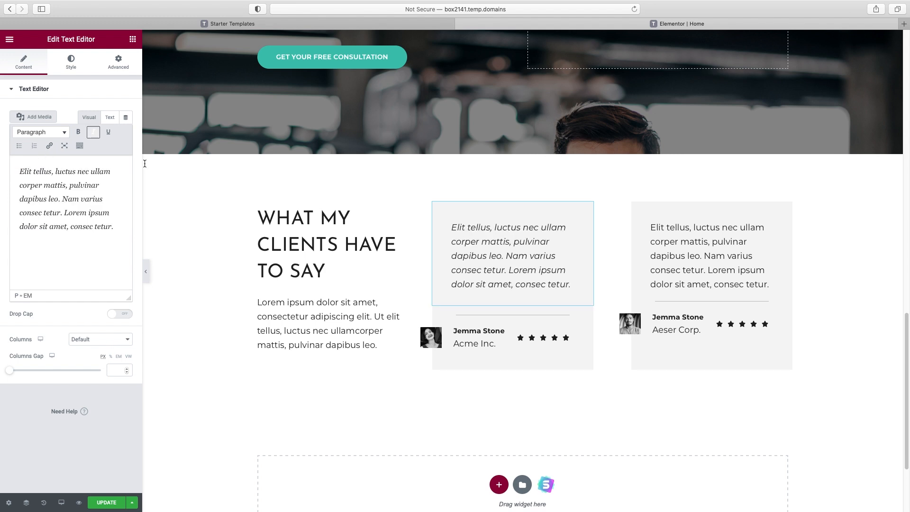
pyautogui.write('"')
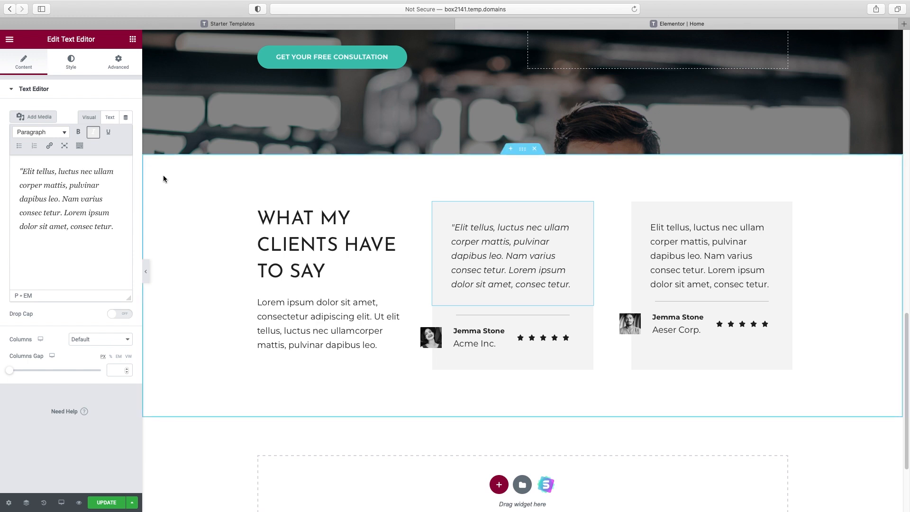
pyautogui.click(119, 228)
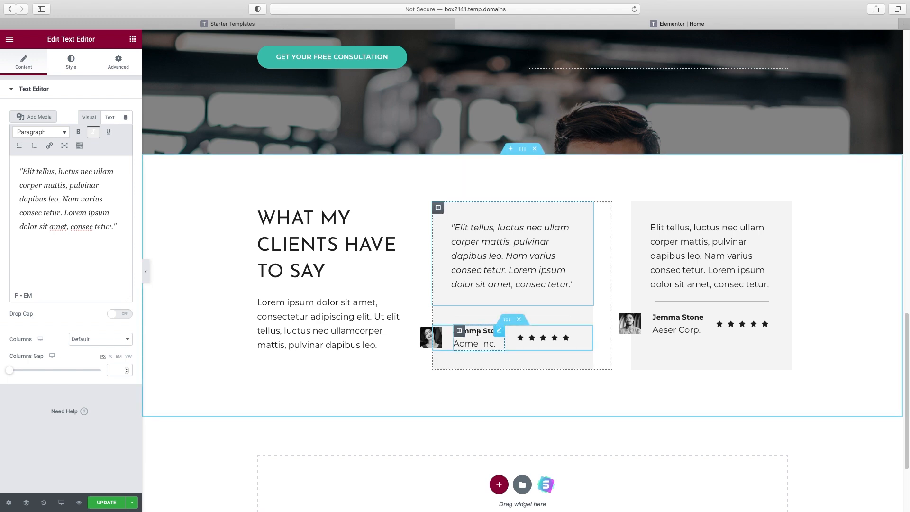
# Select the first testimonial's Acme Inc. name block, then its star rating widget for editing
pyautogui.click(454, 334)
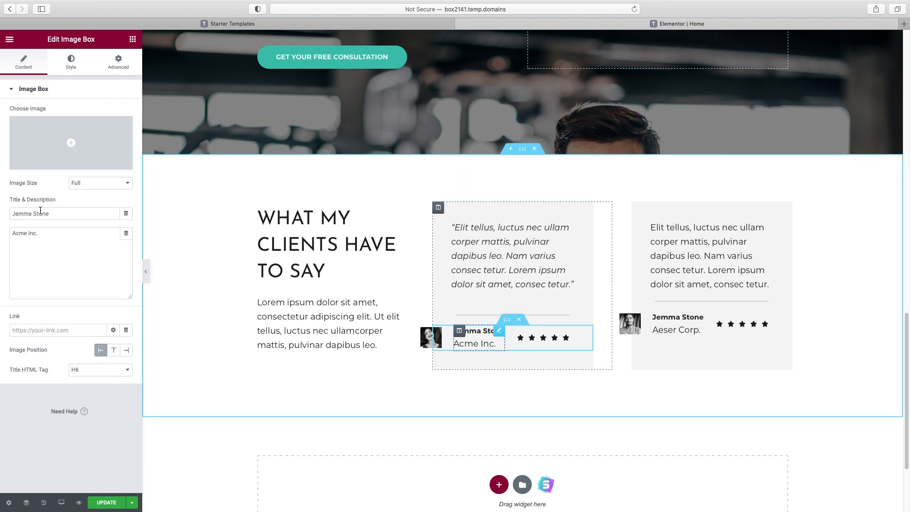
pyautogui.moveTo(44, 233); pyautogui.dragTo(5, 235)
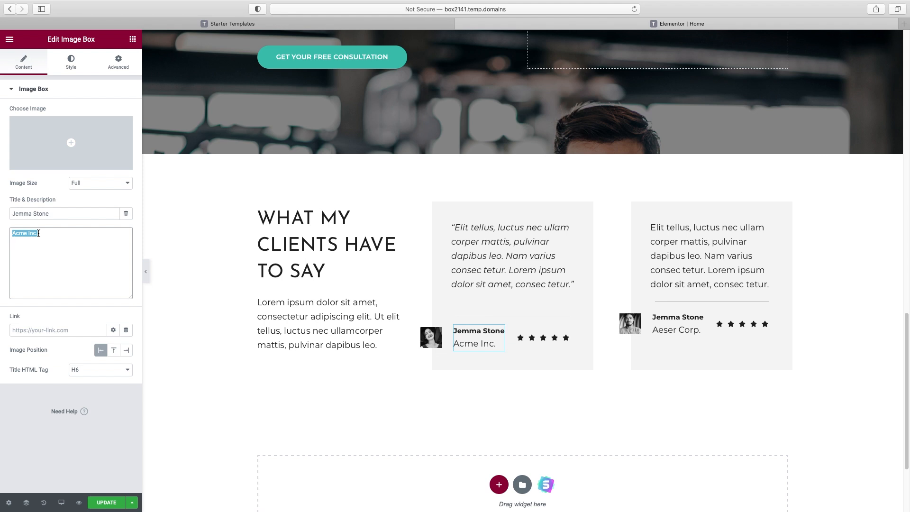
pyautogui.click(567, 338)
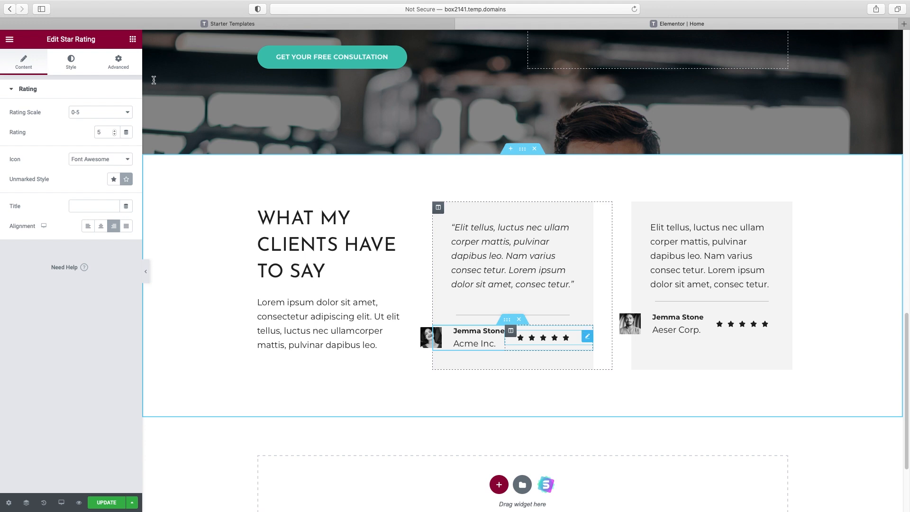
# Set the first testimonial's star colour to gold #FFB80D
pyautogui.click(71, 64)
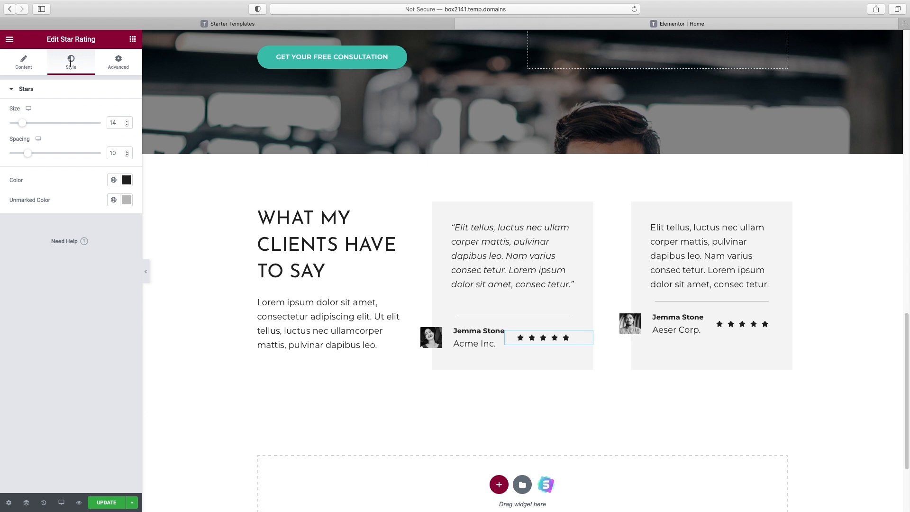
pyautogui.click(126, 180)
pyautogui.moveTo(33, 302); pyautogui.dragTo(30, 302)
pyautogui.moveTo(105, 239); pyautogui.dragTo(121, 211)
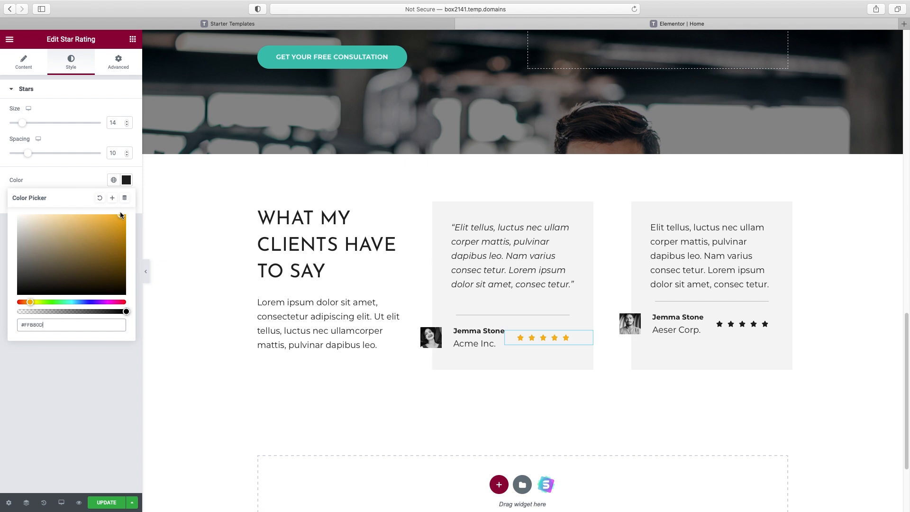
# Copy the gold star rating's style and paste it onto the second testimonial's stars
pyautogui.rightClick(556, 340)
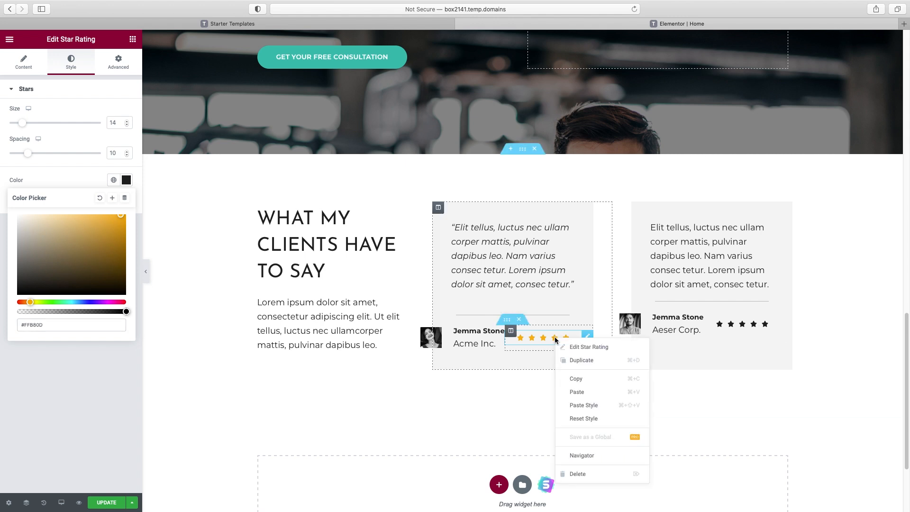
pyautogui.click(579, 380)
pyautogui.rightClick(744, 325)
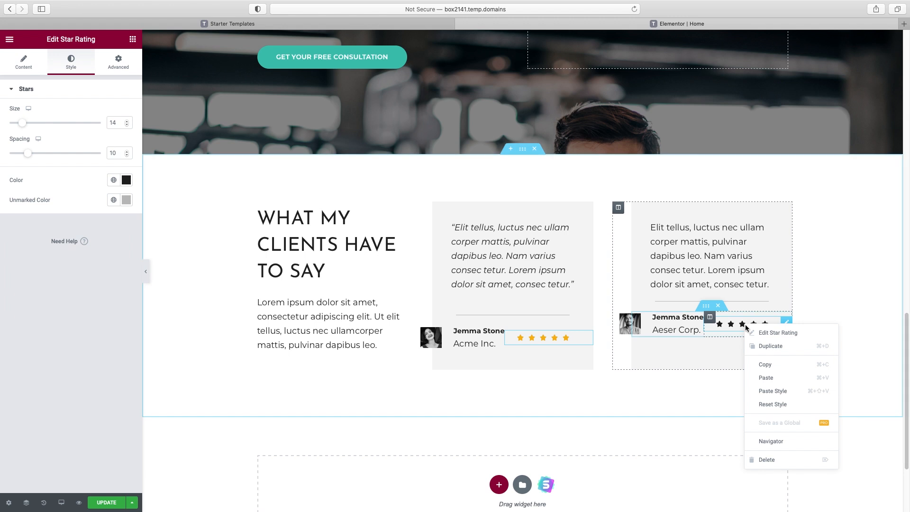
pyautogui.click(769, 390)
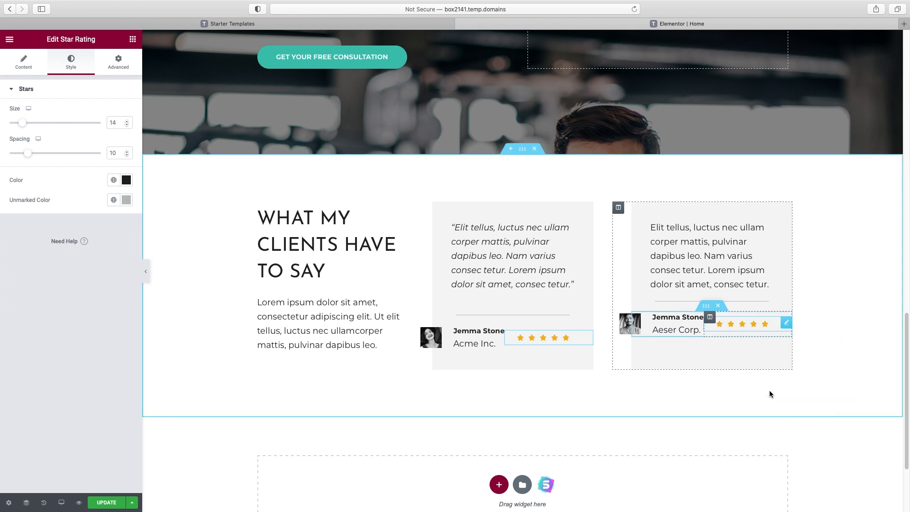
# Upload girltestimonial.jpg and insert it as the first testimonial's avatar
pyautogui.click(432, 339)
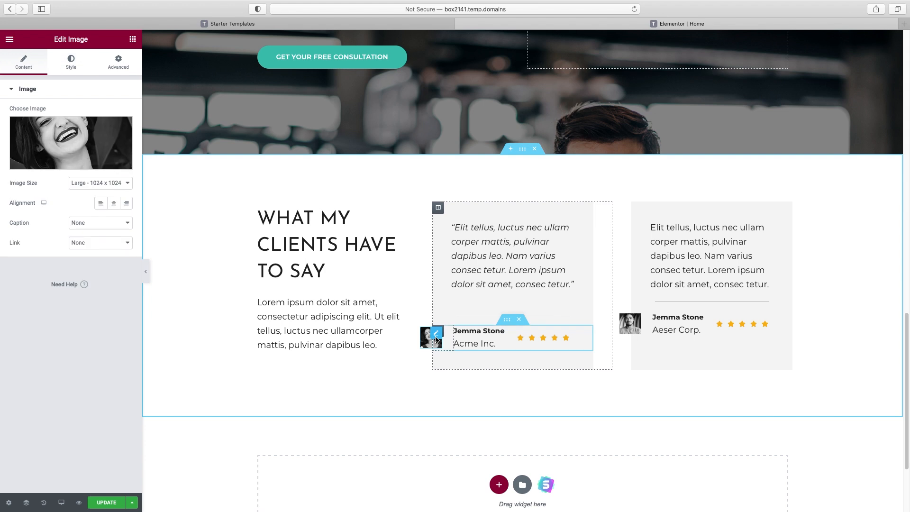
pyautogui.click(52, 146)
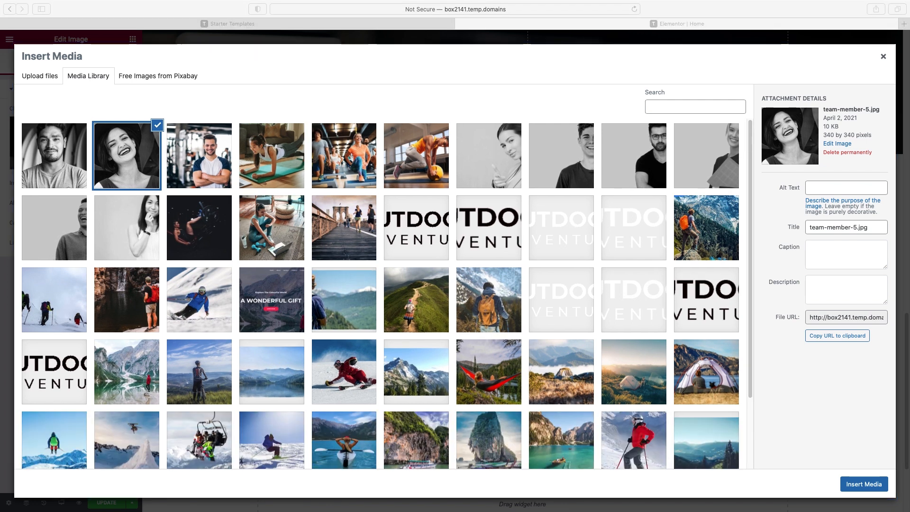
pyautogui.moveTo(900, 128); pyautogui.dragTo(356, 172)
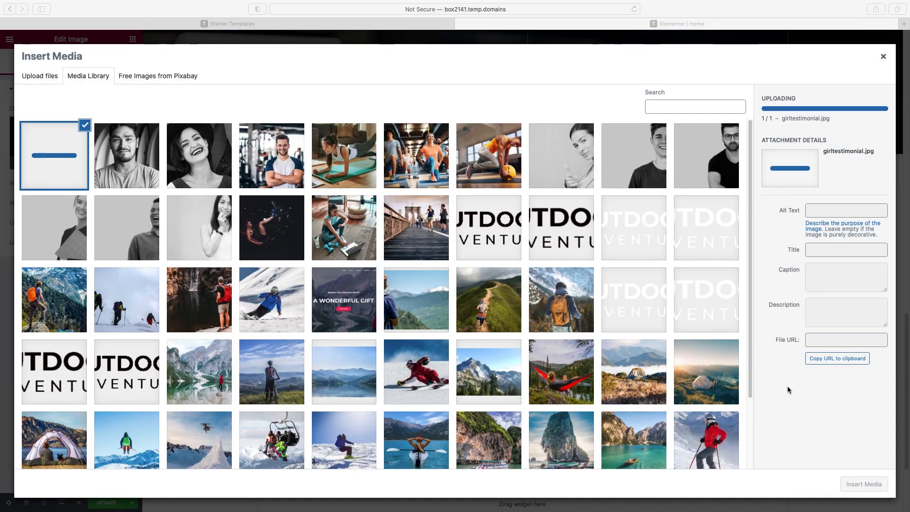
pyautogui.click(858, 479)
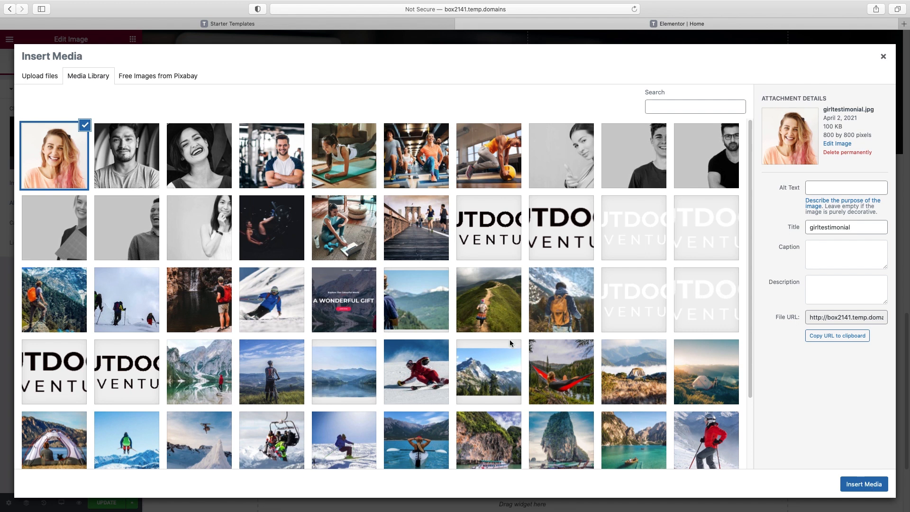
pyautogui.click(863, 487)
# Upload guytestimonial.jpg and insert it as the second testimonial's avatar
pyautogui.click(631, 322)
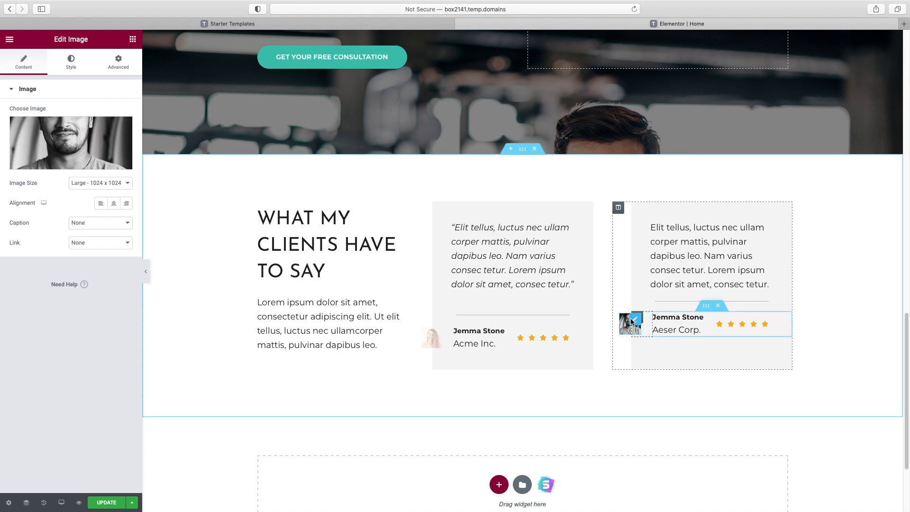
pyautogui.click(95, 142)
pyautogui.moveTo(793, 98); pyautogui.dragTo(379, 208)
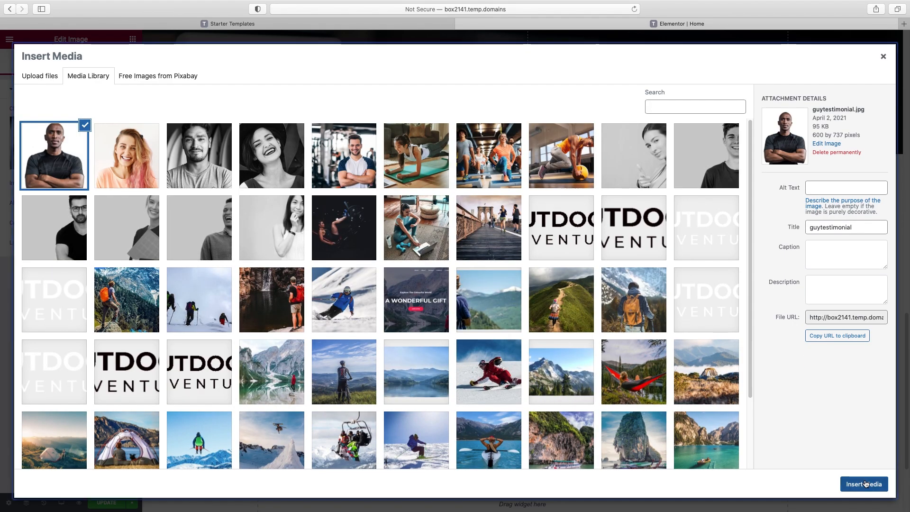
pyautogui.click(863, 484)
pyautogui.scroll(-3, 778, 309)
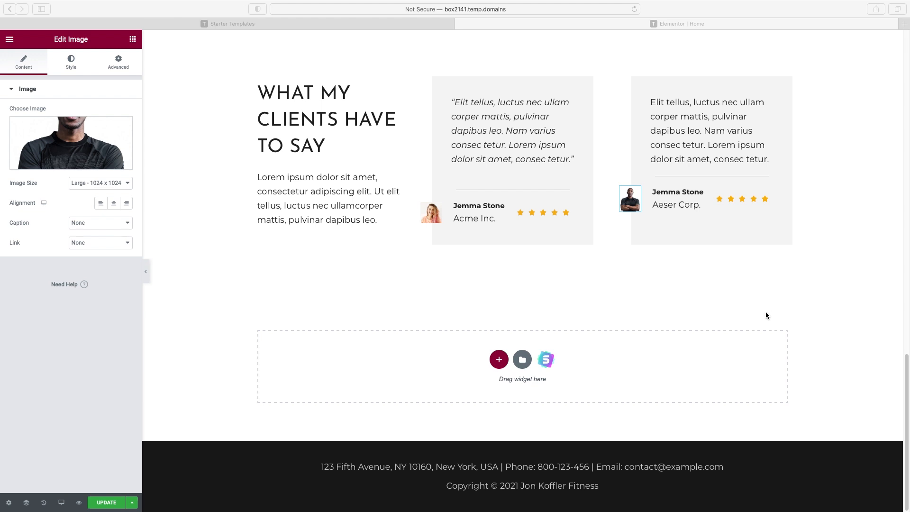
# Filter Starter Templates blocks to Call To Action and import the dark mountain-photo CTA block
pyautogui.click(548, 362)
pyautogui.click(548, 362)
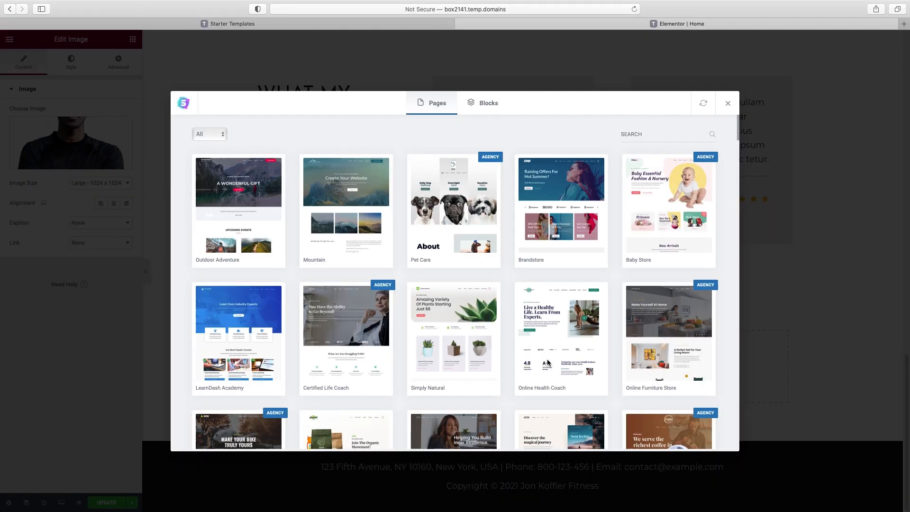
pyautogui.click(492, 106)
pyautogui.click(236, 135)
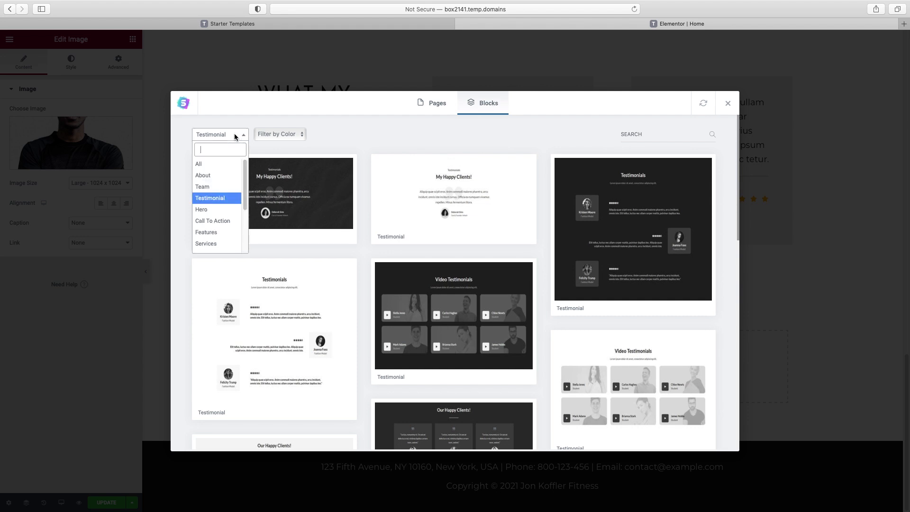
pyautogui.write('c')
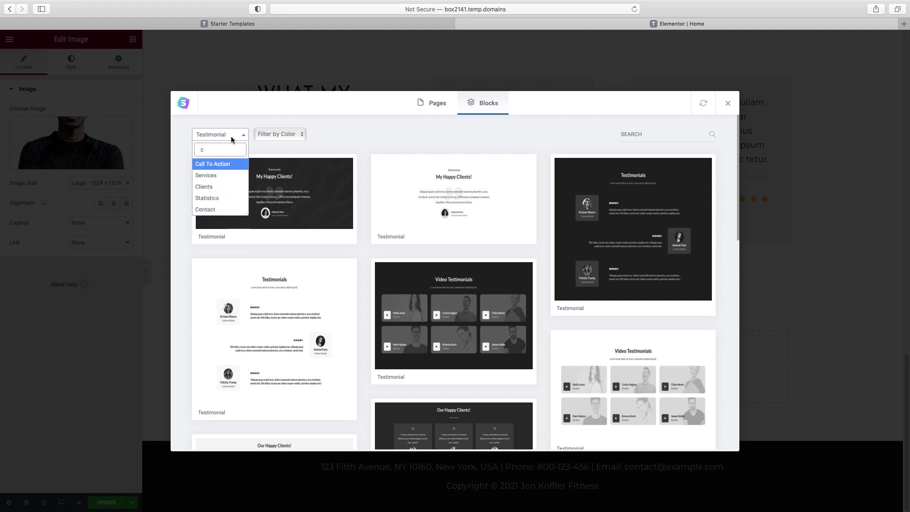
pyautogui.click(220, 163)
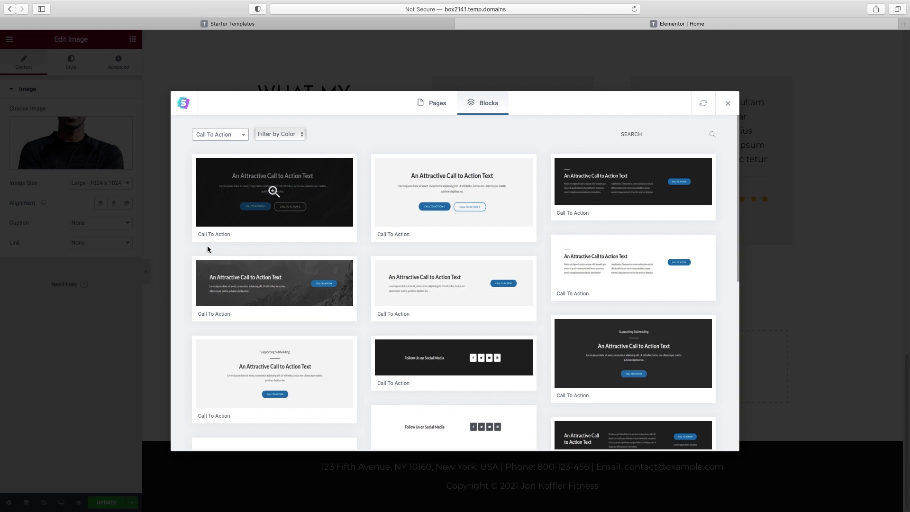
pyautogui.click(266, 281)
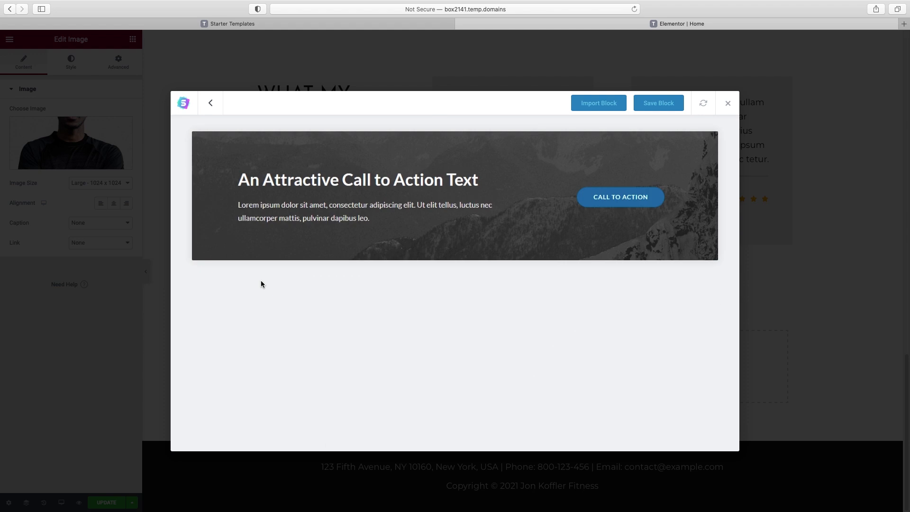
pyautogui.click(607, 104)
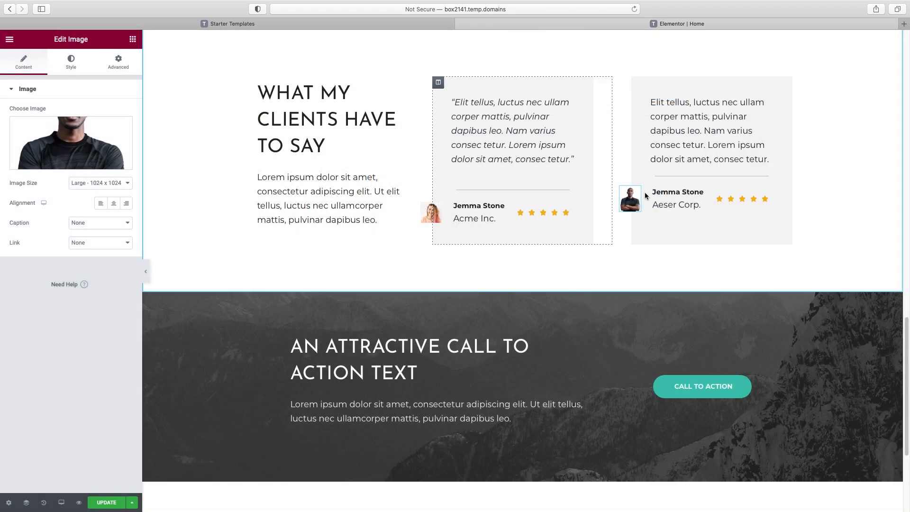
# Change the call-to-action heading to 'Let's get moving again'
pyautogui.scroll(-2, 573, 282)
pyautogui.click(432, 311)
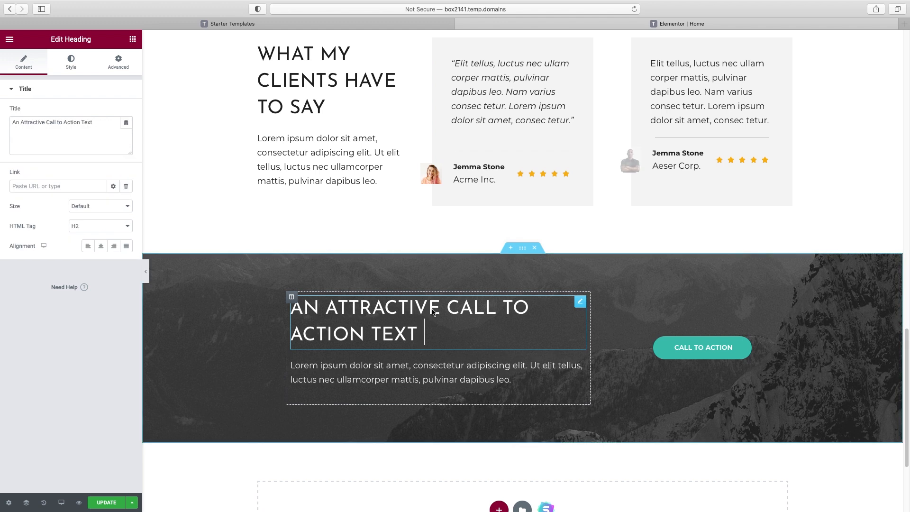
pyautogui.tripleClick(56, 126)
pyautogui.write("Let's get moving again")
# Copy the hero's Get Your Free Consultation button and paste it into the CTA column
pyautogui.scroll(3, 542, 275)
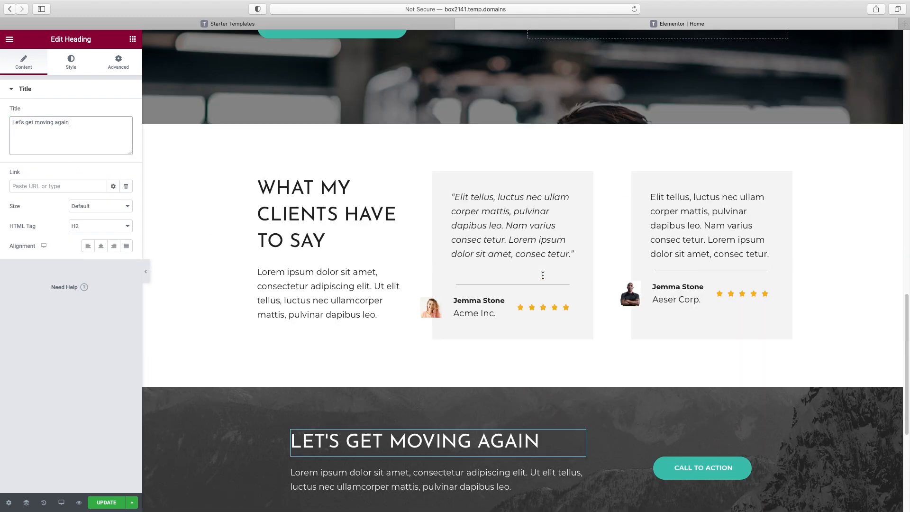
pyautogui.scroll(6, 542, 275)
pyautogui.rightClick(319, 279)
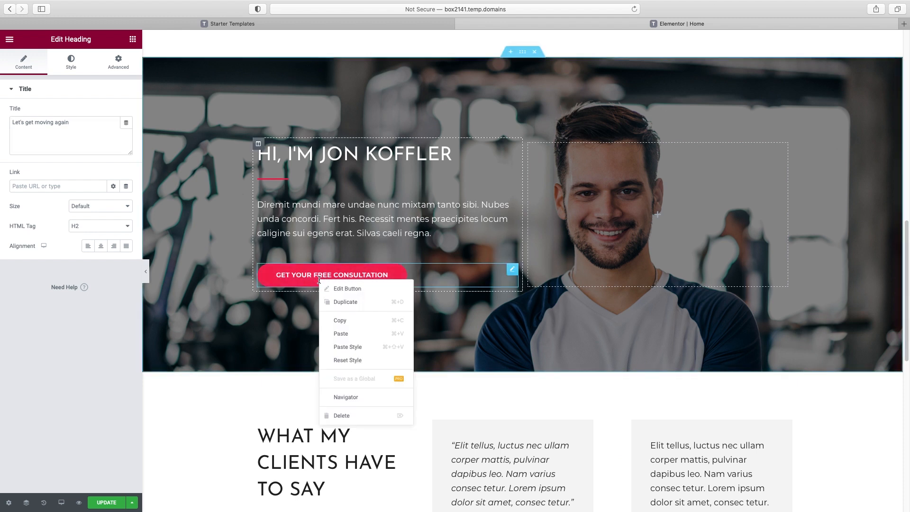
pyautogui.click(342, 320)
pyautogui.scroll(-7, 587, 369)
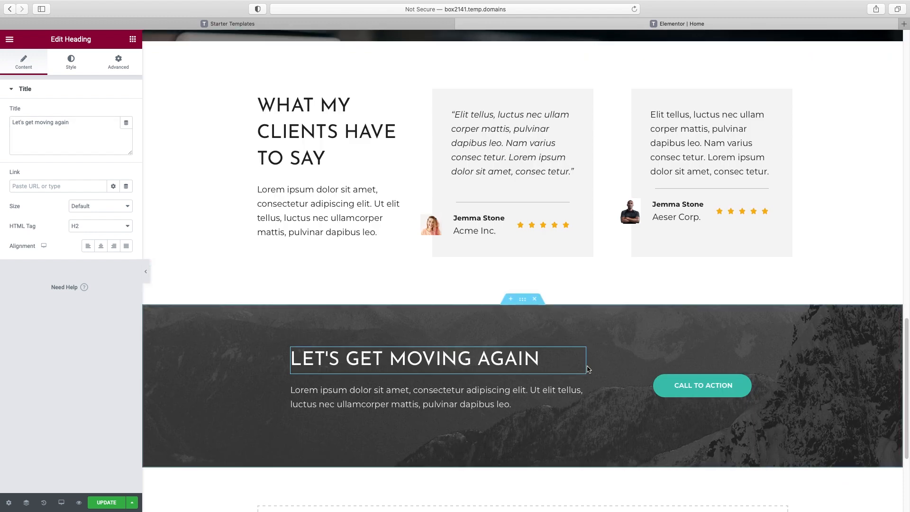
pyautogui.rightClick(715, 364)
pyautogui.click(735, 421)
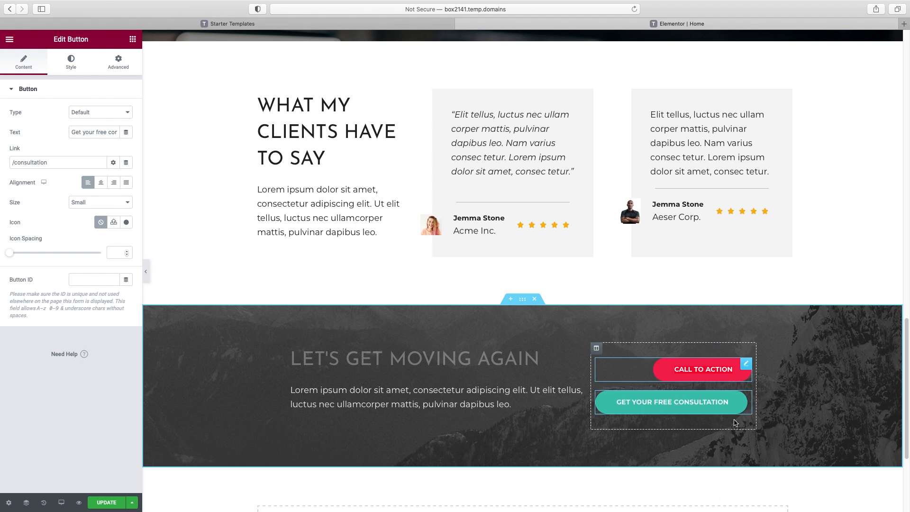
# Delete the old Call to Action button and select the whole CTA section
pyautogui.rightClick(744, 367)
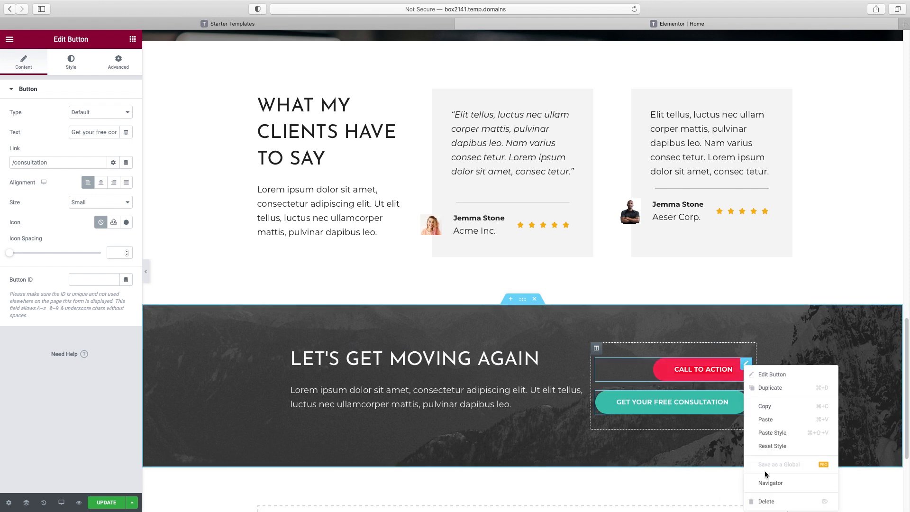
pyautogui.click(766, 502)
pyautogui.scroll(-1, 621, 284)
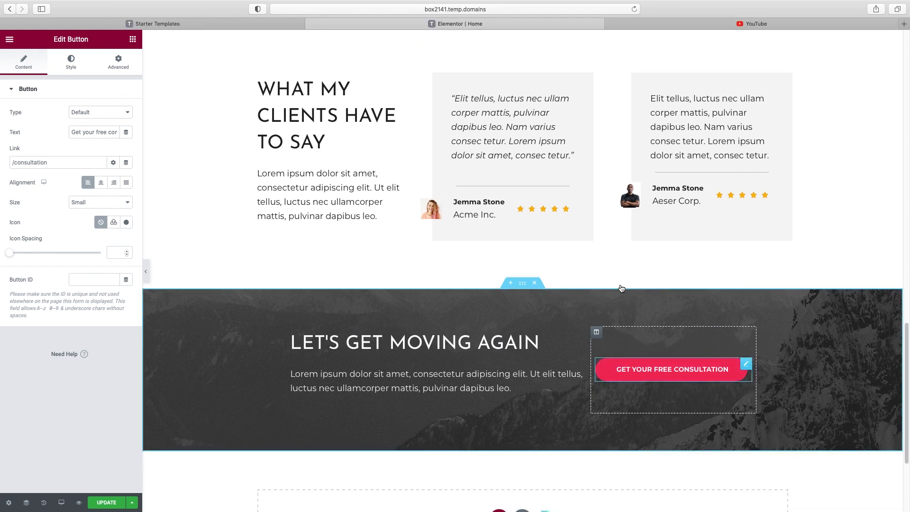
pyautogui.scroll(-1, 615, 288)
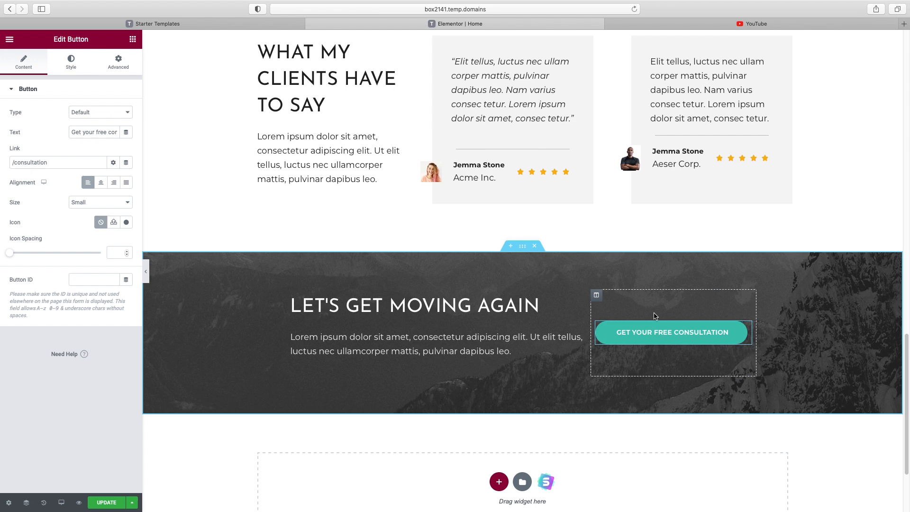
pyautogui.click(523, 247)
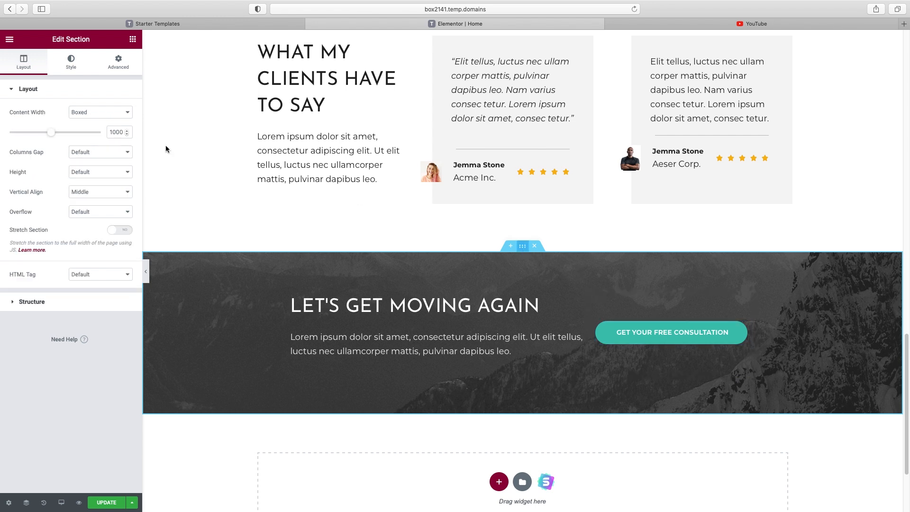
# Switch the CTA section's Style background type to Video
pyautogui.click(70, 63)
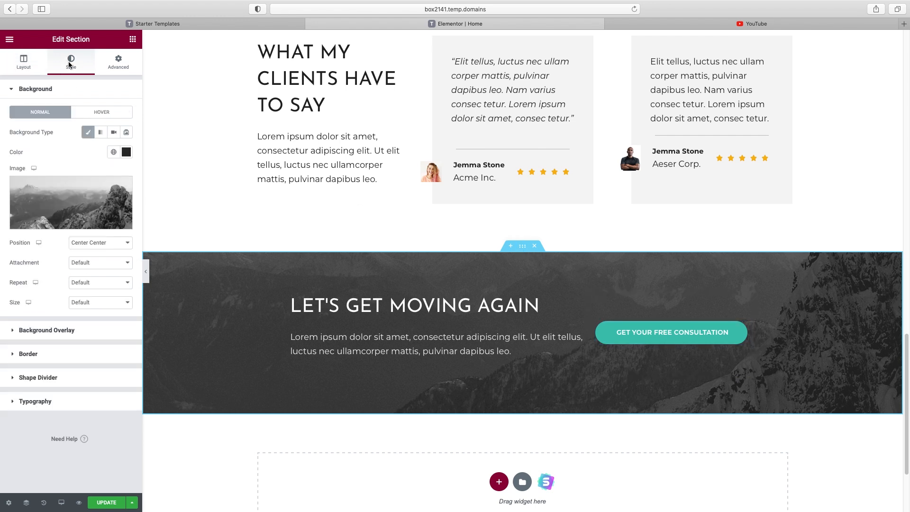
pyautogui.click(115, 132)
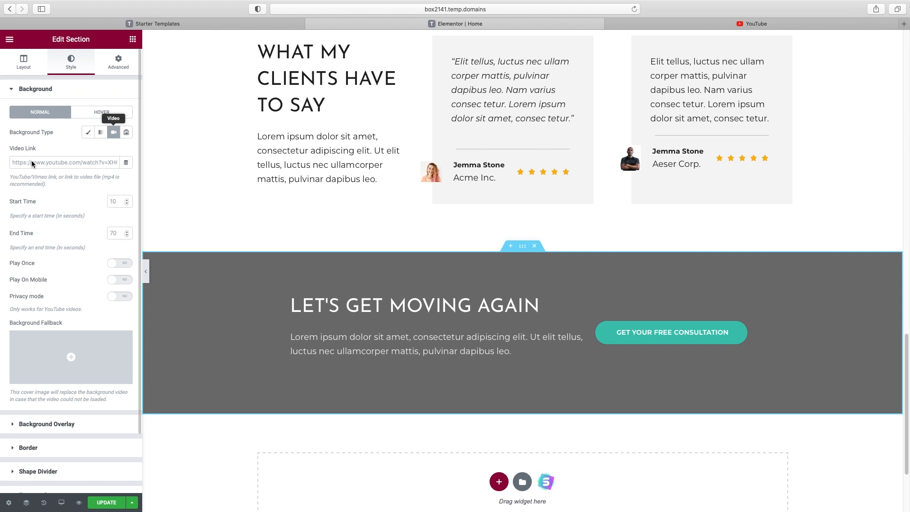
# Search YouTube for 'free stock workout' and open the Fitness Workout Cinematic Stock Footage video
pyautogui.click(753, 24)
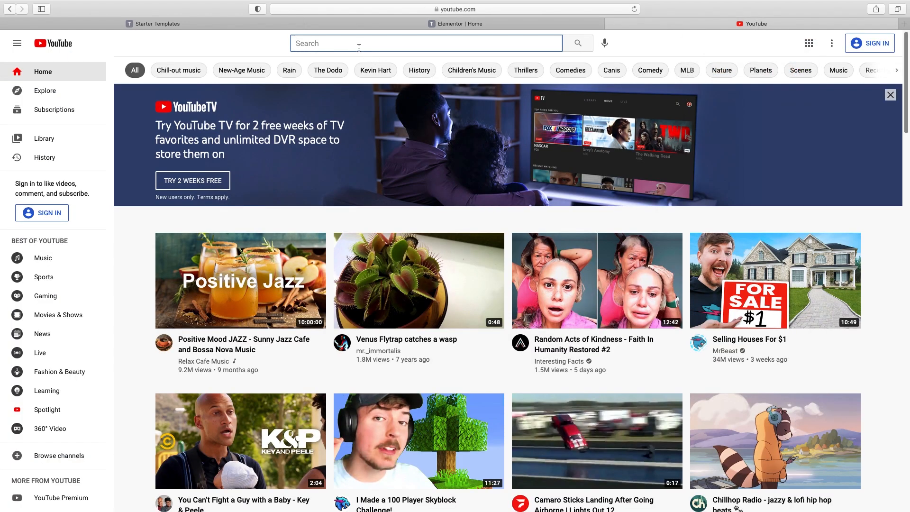
pyautogui.write('free s')
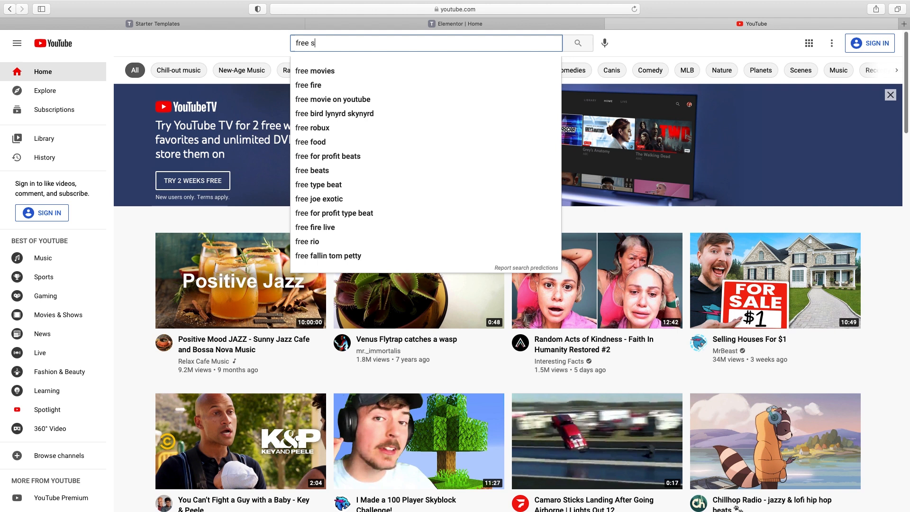
pyautogui.write('tock workout')
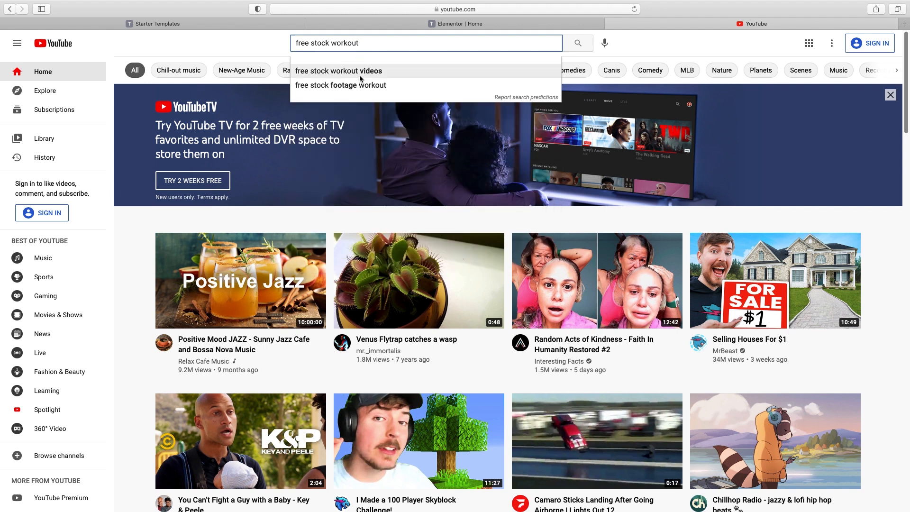
pyautogui.click(359, 74)
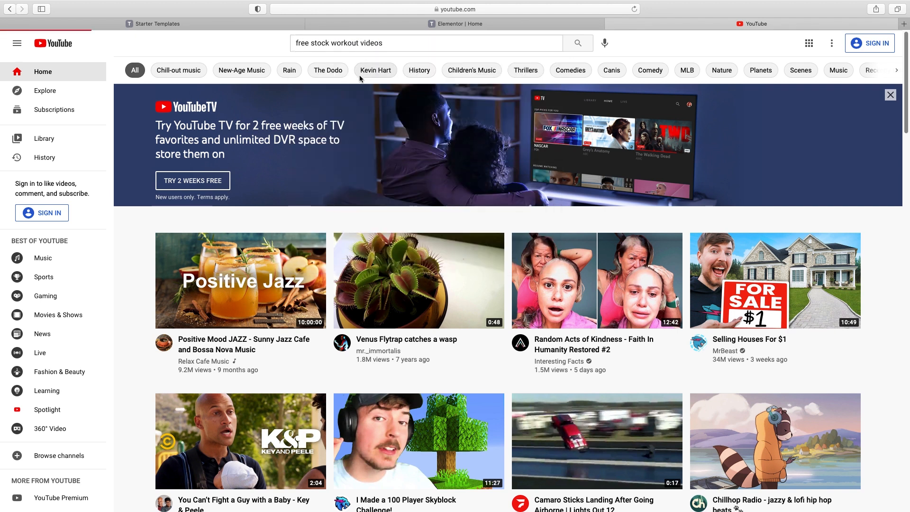
pyautogui.scroll(-1, 378, 332)
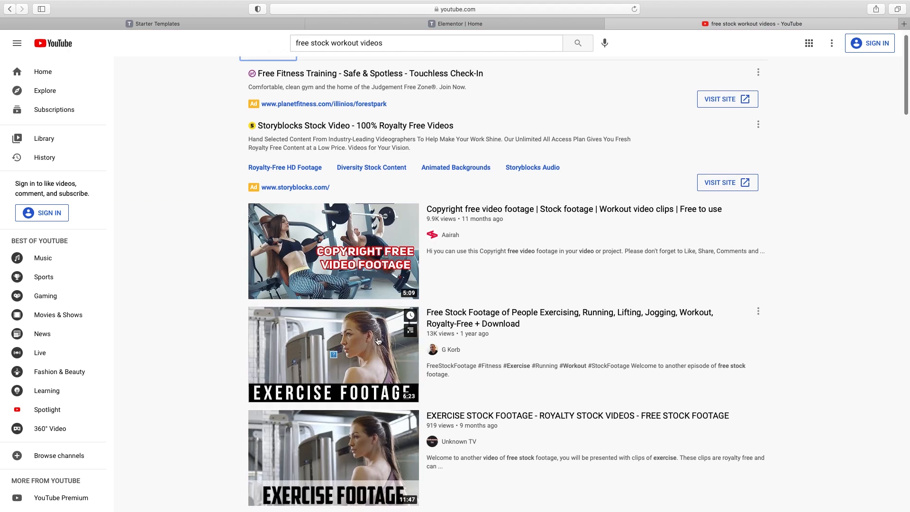
pyautogui.scroll(-3, 379, 341)
pyautogui.scroll(-2, 360, 374)
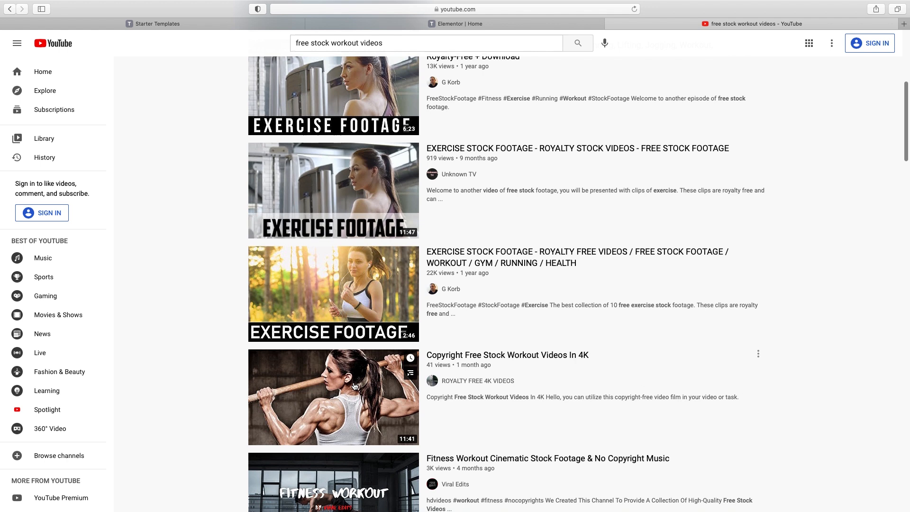
pyautogui.scroll(-2, 355, 387)
pyautogui.click(355, 412)
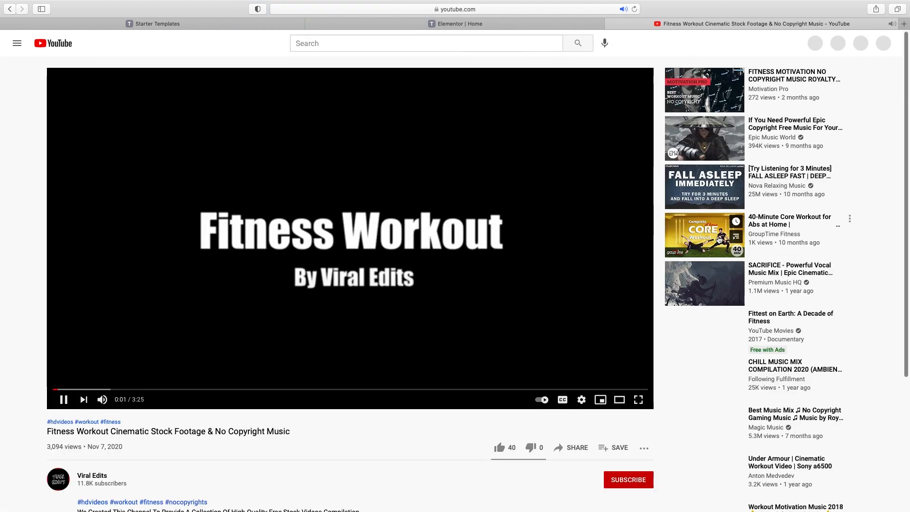
# Mute the video and copy its URL from the address bar
pyautogui.press('XF86AudioMute')
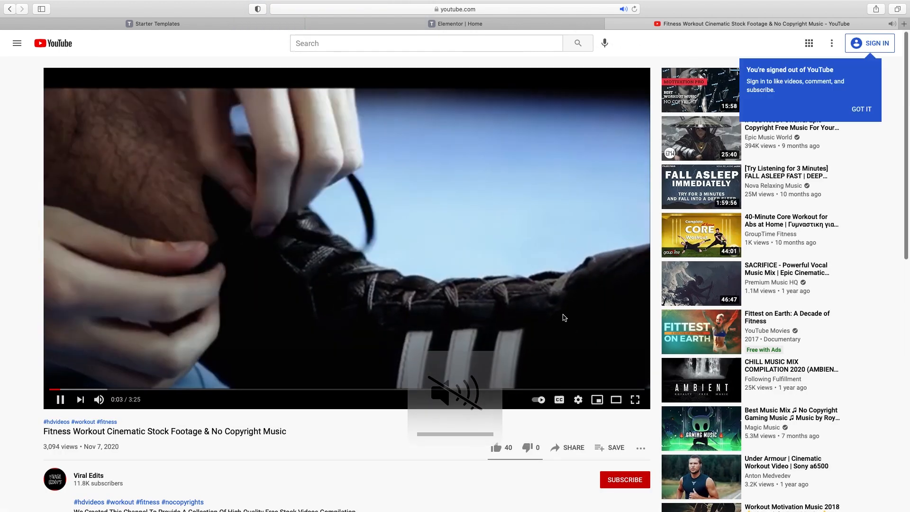
pyautogui.scroll(-1, 109, 407)
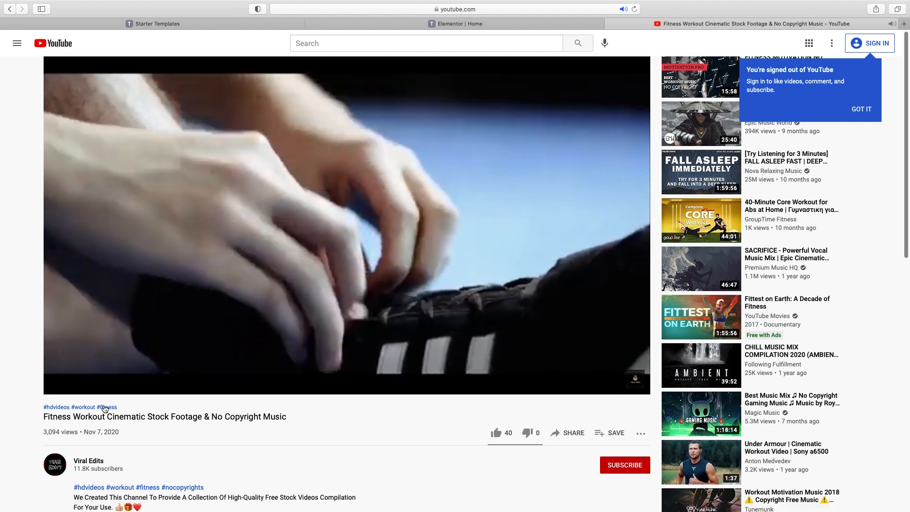
pyautogui.scroll(-3, 268, 462)
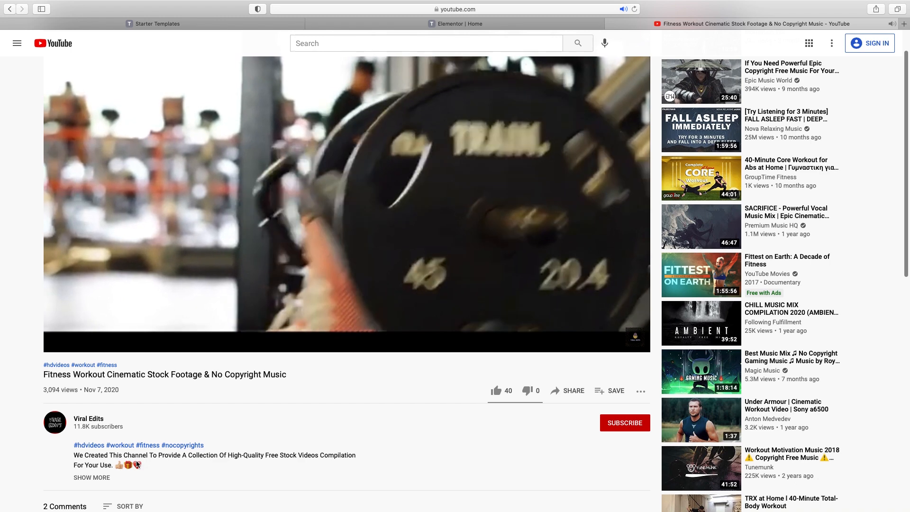
pyautogui.scroll(4, 228, 446)
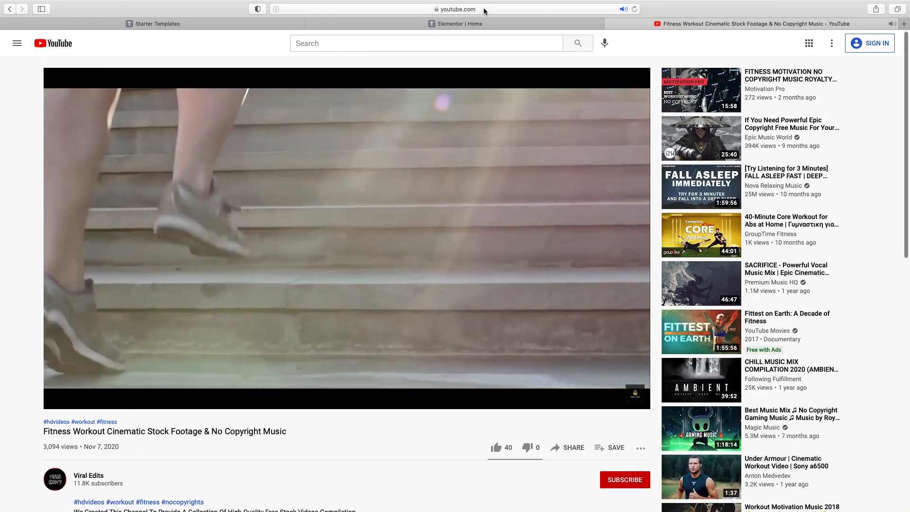
pyautogui.click(472, 9)
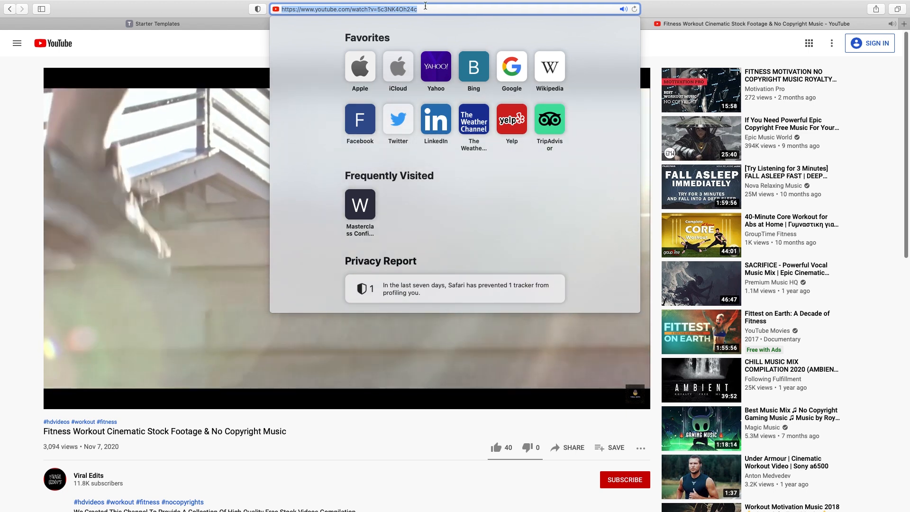
pyautogui.press('Escape')
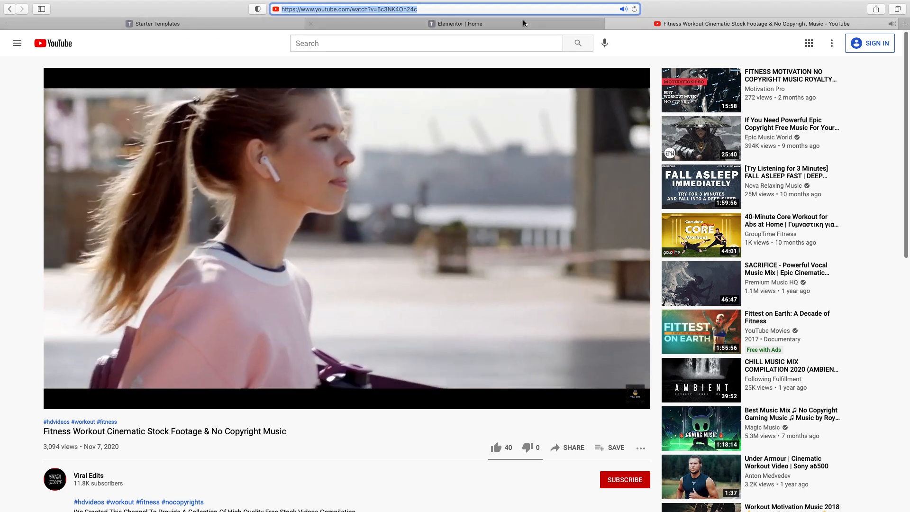
pyautogui.click(499, 23)
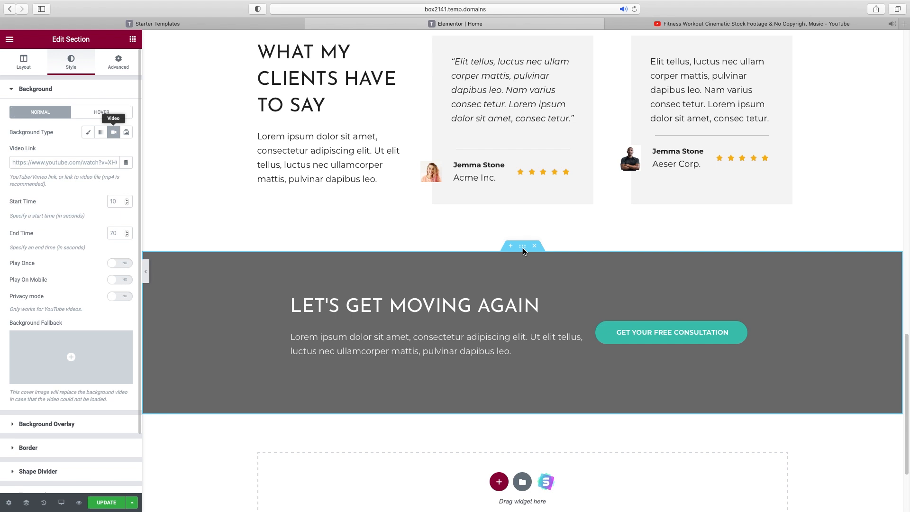
# Paste the YouTube workout URL into Video Link and set Start Time to 5 seconds
pyautogui.click(47, 162)
pyautogui.press('super+v')
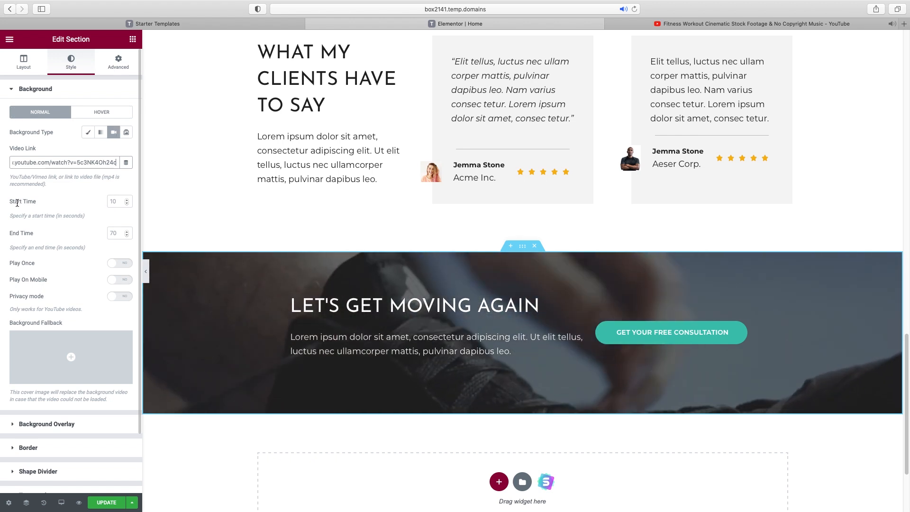
pyautogui.click(119, 202)
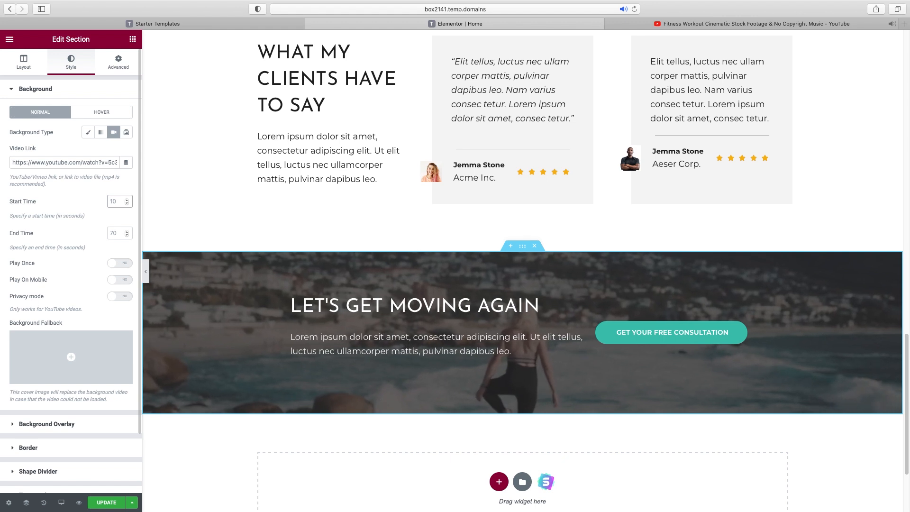
pyautogui.write('5')
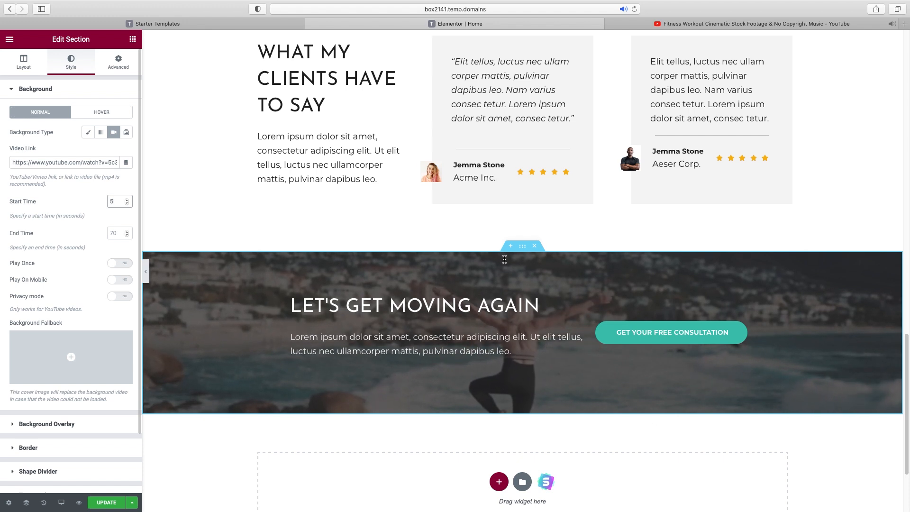
pyautogui.click(38, 88)
# Set the section's Background Overlay colour to near-black
pyautogui.click(38, 112)
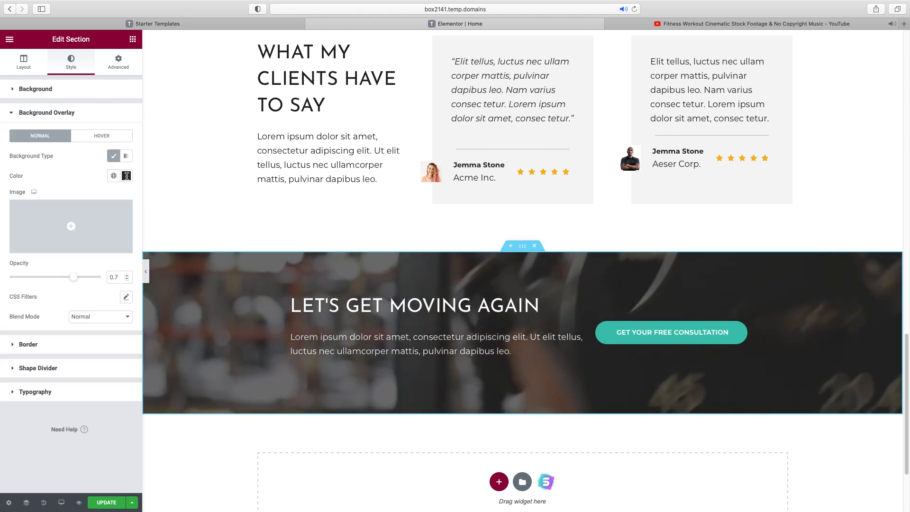
pyautogui.click(127, 176)
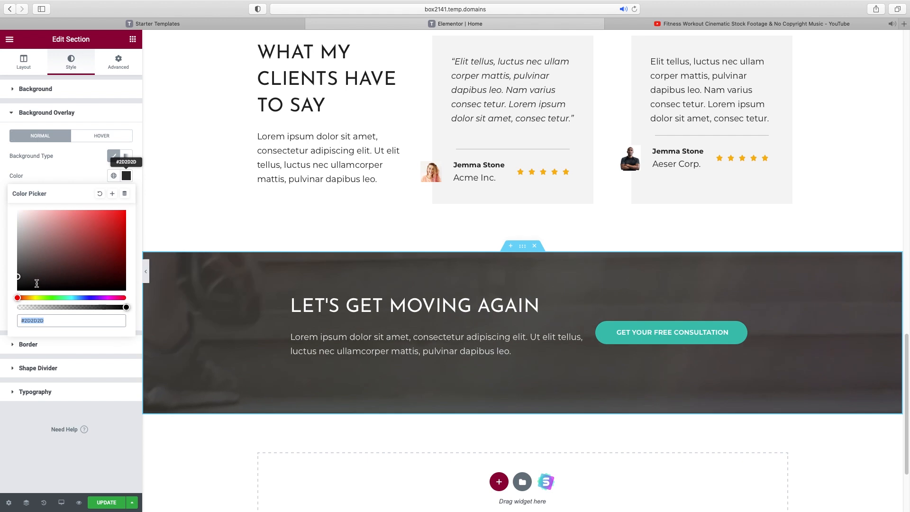
pyautogui.moveTo(19, 278); pyautogui.dragTo(2, 302)
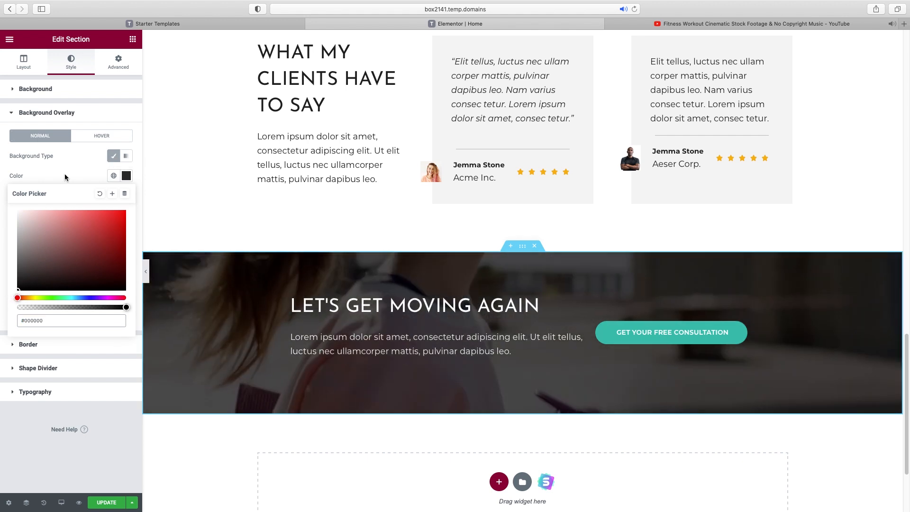
pyautogui.click(65, 176)
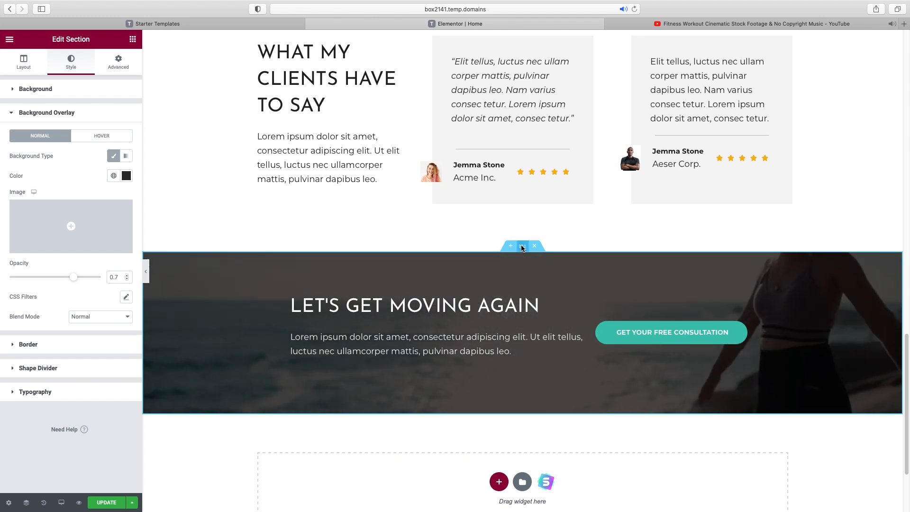
# Set the section's Columns Gap to Wide and collapse the editor panel
pyautogui.click(29, 63)
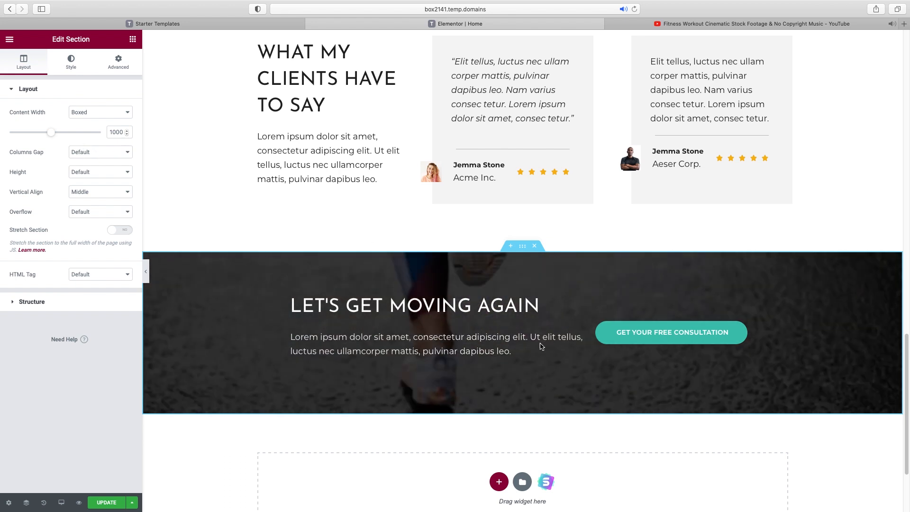
pyautogui.click(103, 150)
pyautogui.click(95, 184)
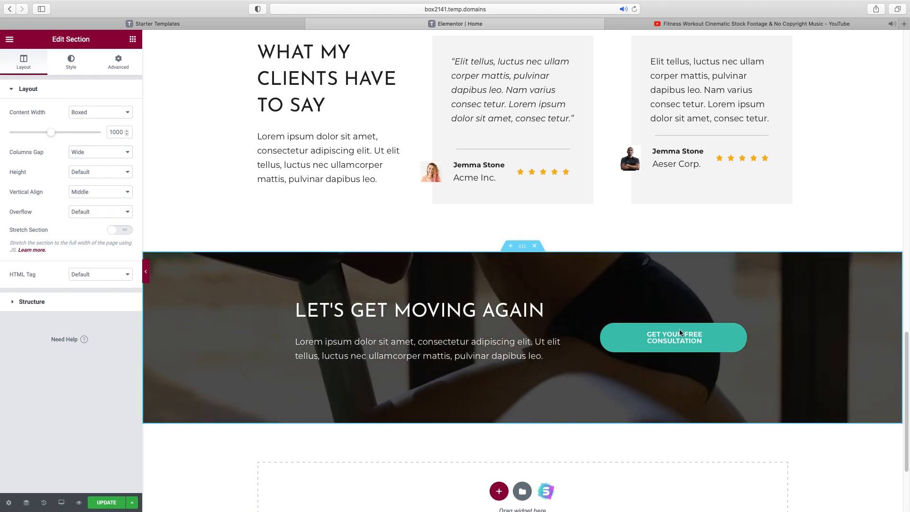
pyautogui.click(146, 272)
# Scroll the full-width preview down to the footer, then reopen the editor panel
pyautogui.scroll(15, 715, 336)
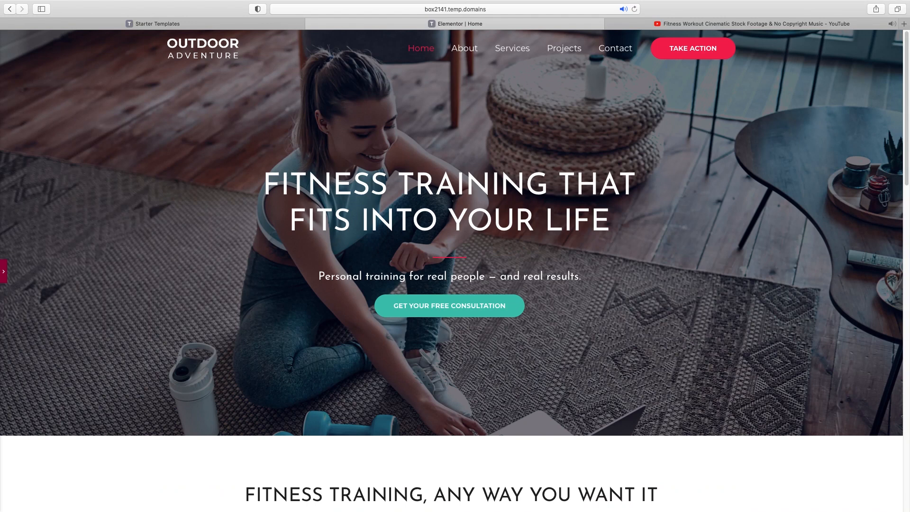
pyautogui.scroll(-6, 907, 51)
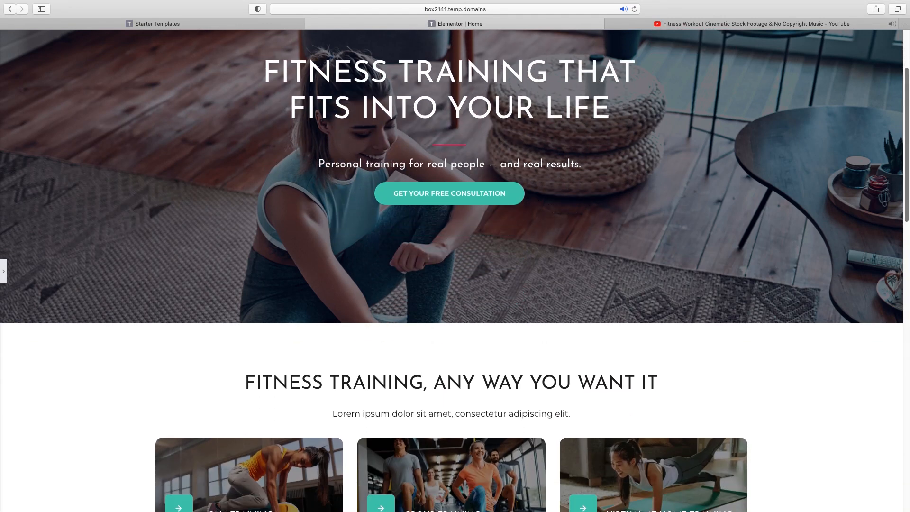
pyautogui.scroll(-7, 455, 256)
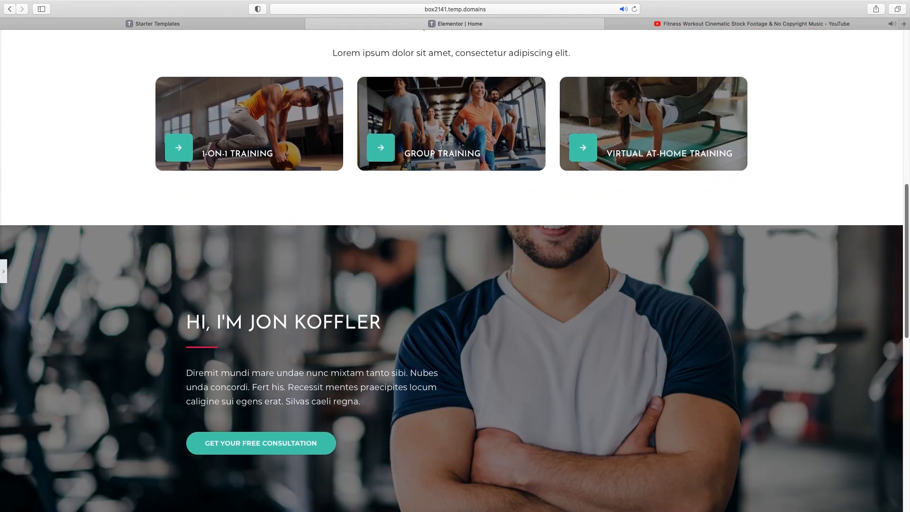
pyautogui.scroll(-6, 451, 277)
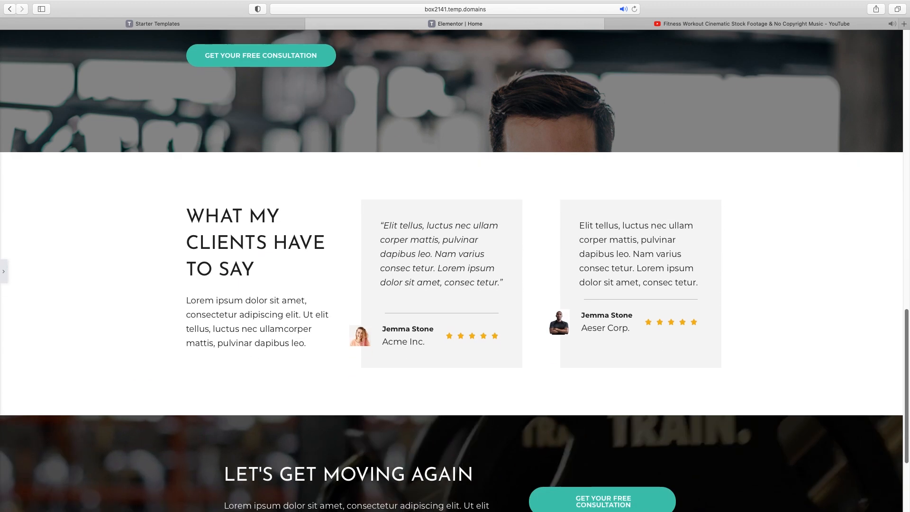
pyautogui.scroll(-3, 849, 437)
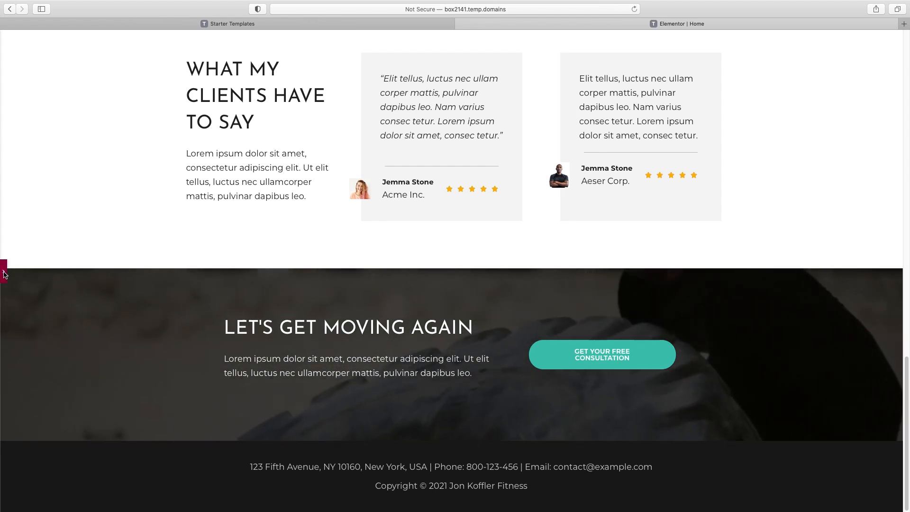
pyautogui.click(3, 272)
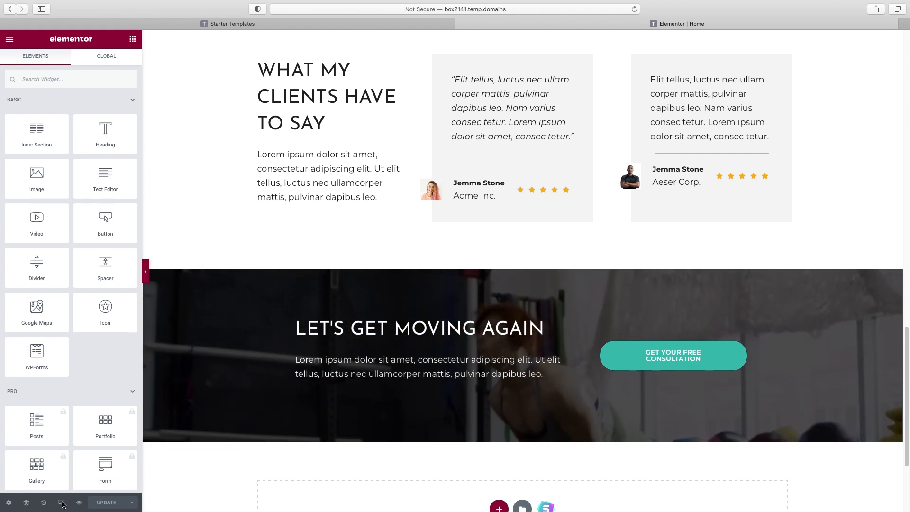
# Switch the Elementor preview to Mobile width and select the hero section
pyautogui.click(62, 504)
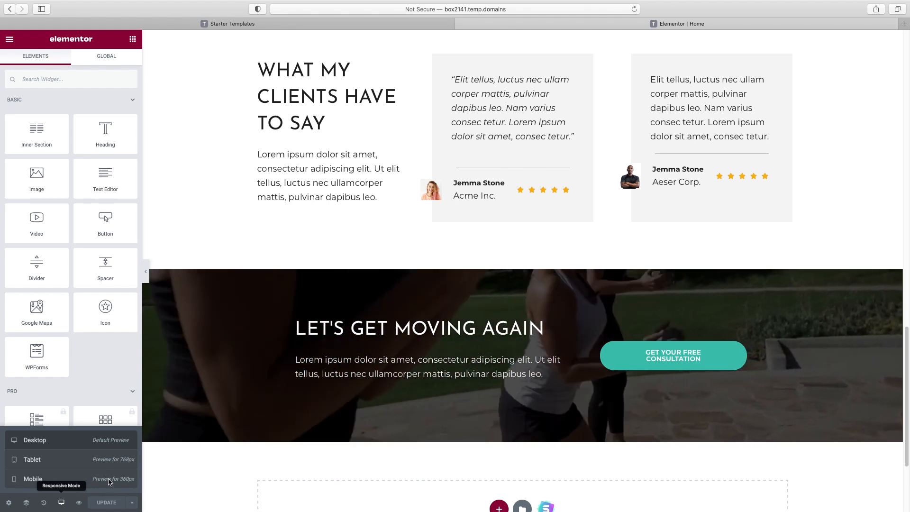
pyautogui.click(25, 480)
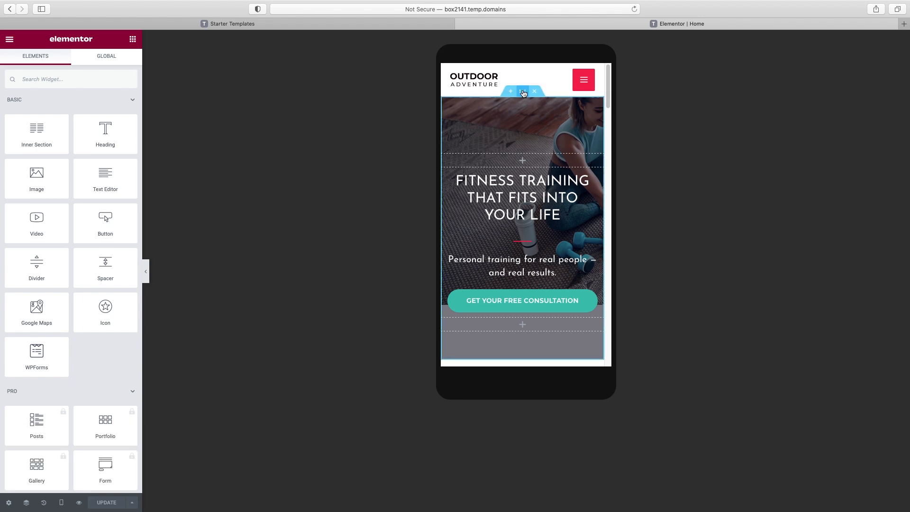
pyautogui.click(524, 92)
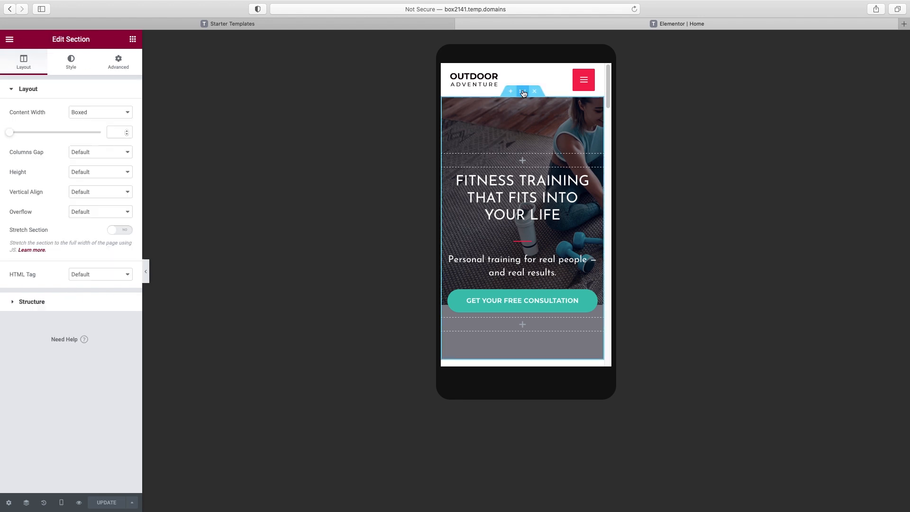
# Set the hero section's background Position to Center Center on mobile
pyautogui.click(74, 71)
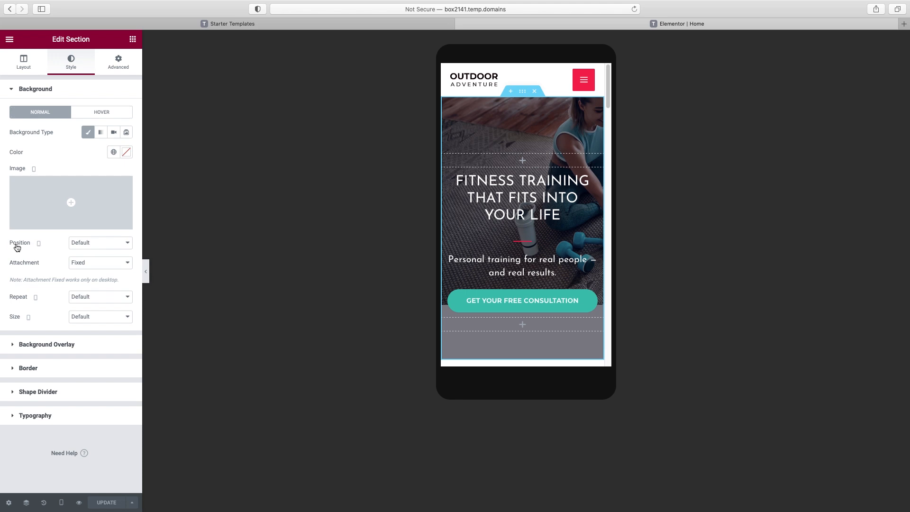
pyautogui.click(107, 243)
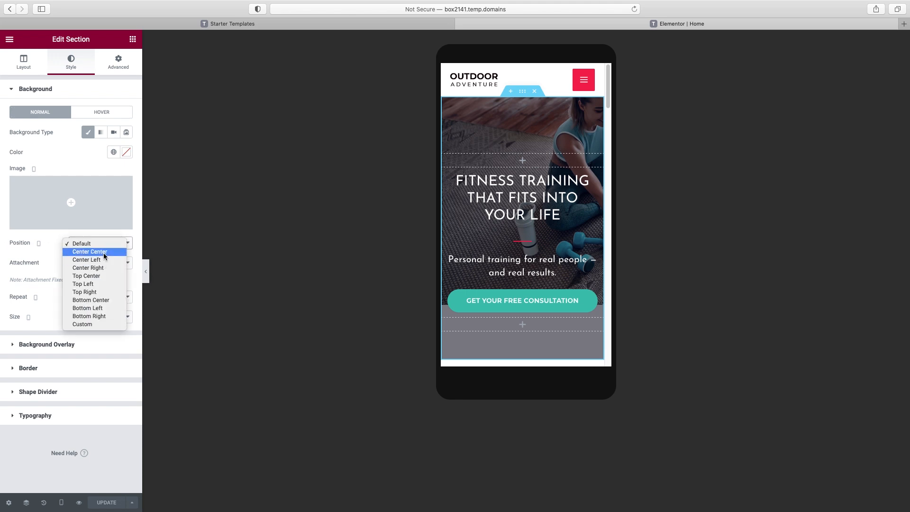
pyautogui.click(105, 257)
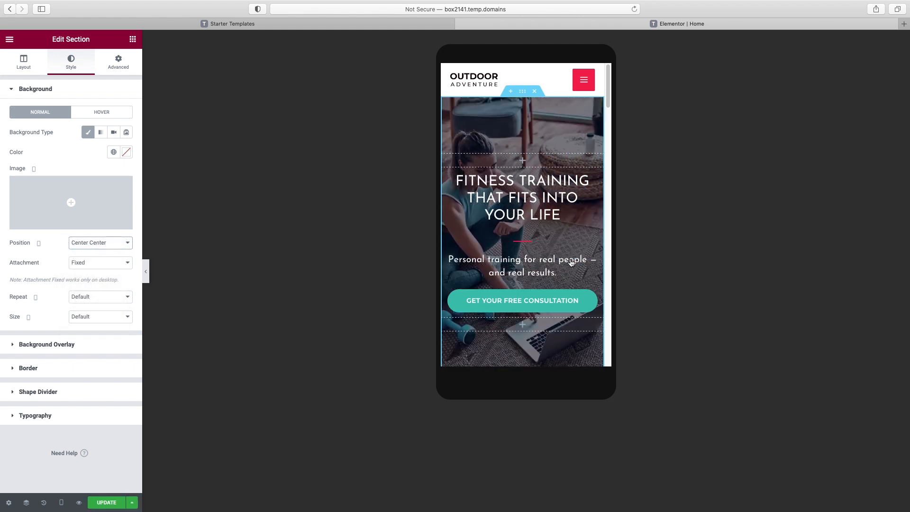
pyautogui.scroll(-2, 574, 262)
pyautogui.scroll(2, 569, 263)
# Hide the editor panel and scroll through the phone-width page preview
pyautogui.click(147, 272)
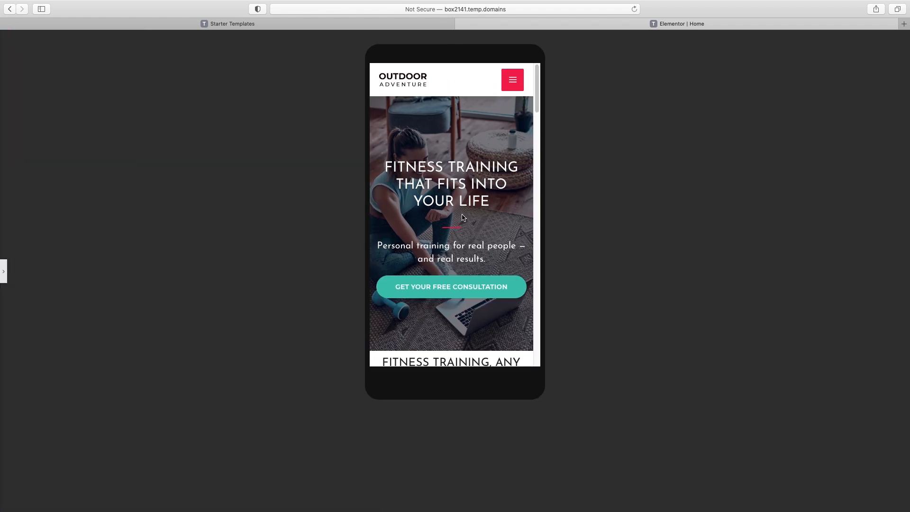
pyautogui.scroll(-1, 423, 178)
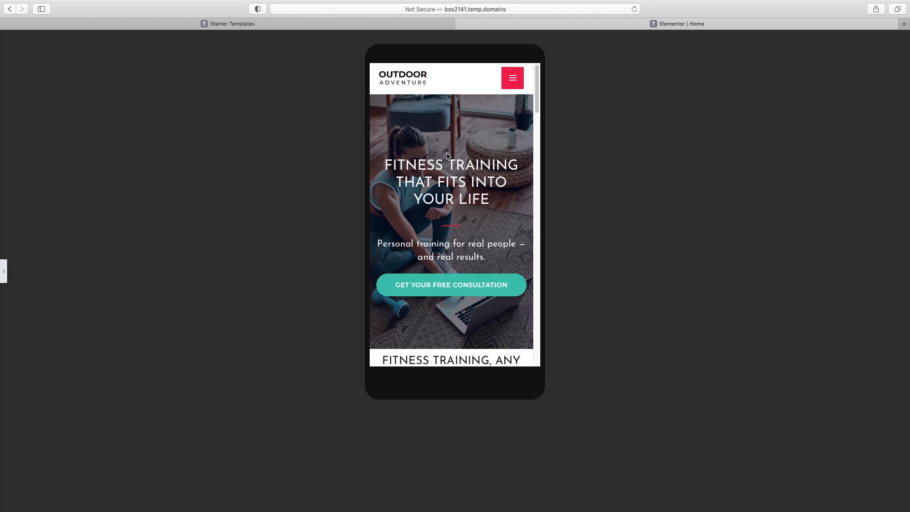
pyautogui.scroll(-5, 471, 175)
pyautogui.scroll(-3, 470, 178)
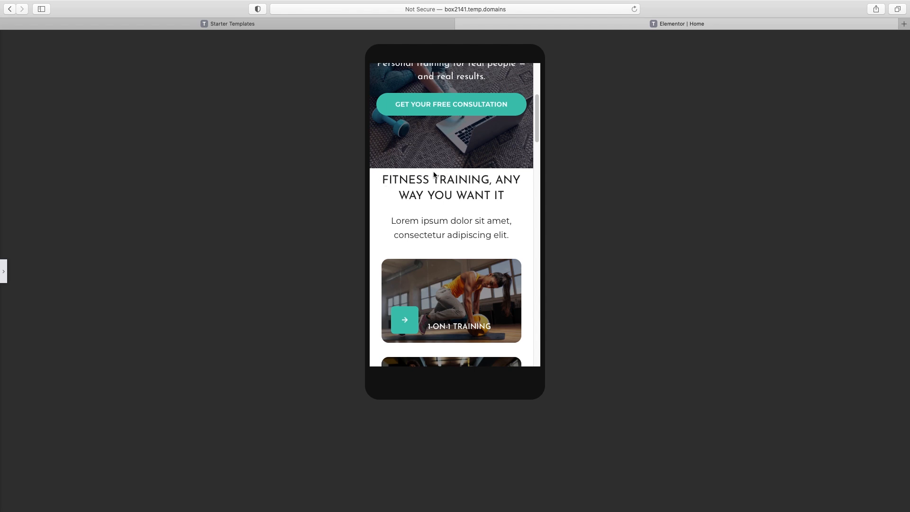
# Reopen the panel and show the 'Fitness training' section's Advanced margin and padding settings
pyautogui.click(4, 273)
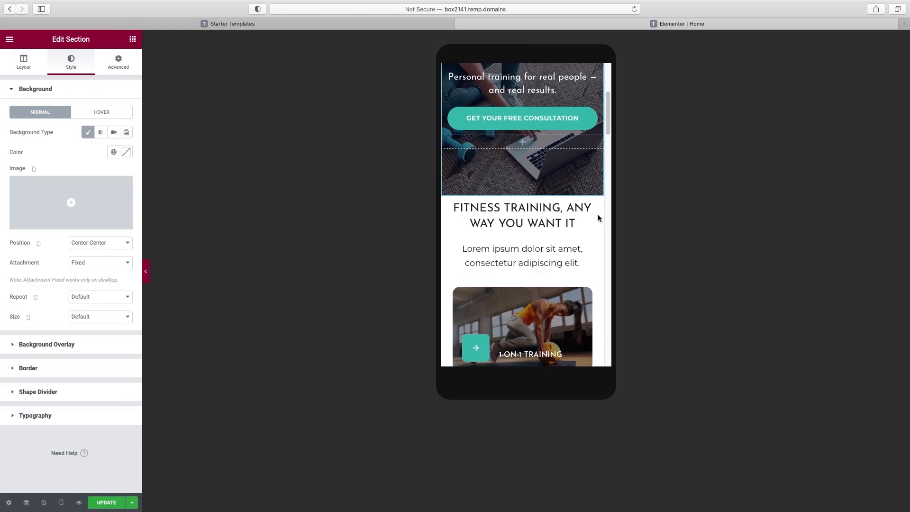
pyautogui.click(545, 205)
pyautogui.click(522, 191)
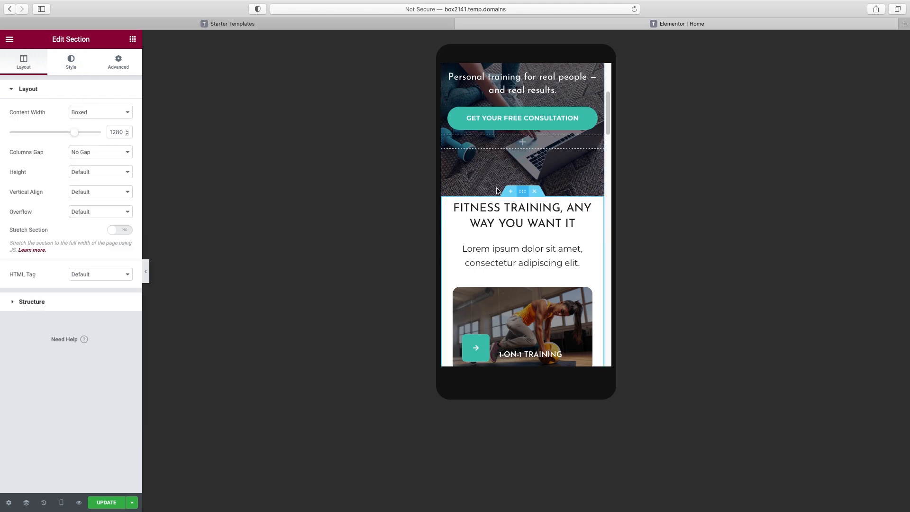
pyautogui.click(119, 65)
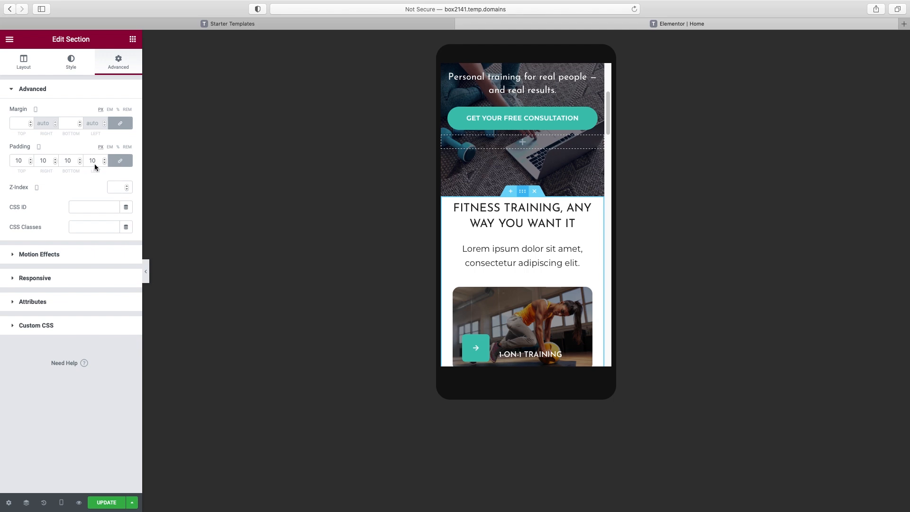
# Unlink the training cards section's padding and set Top to 50px, keeping 10px on the other sides
pyautogui.click(15, 161)
pyautogui.write('20')
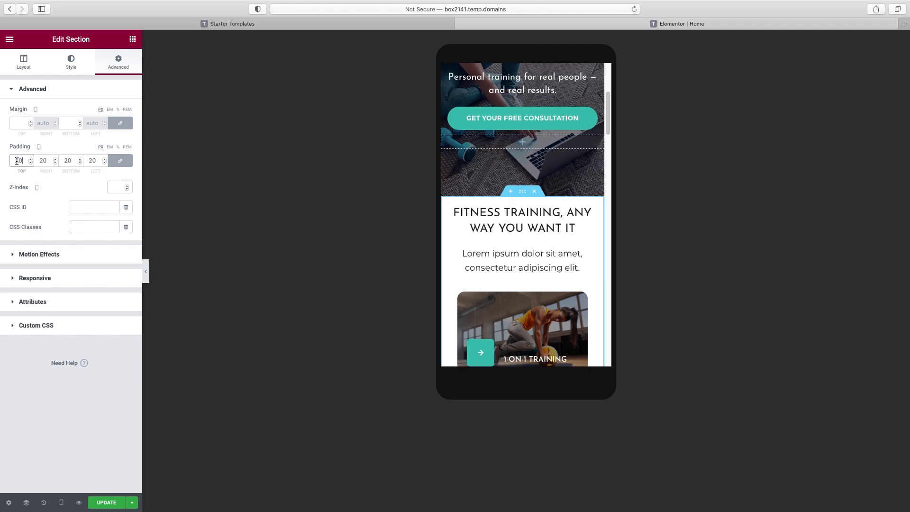
pyautogui.write('1')
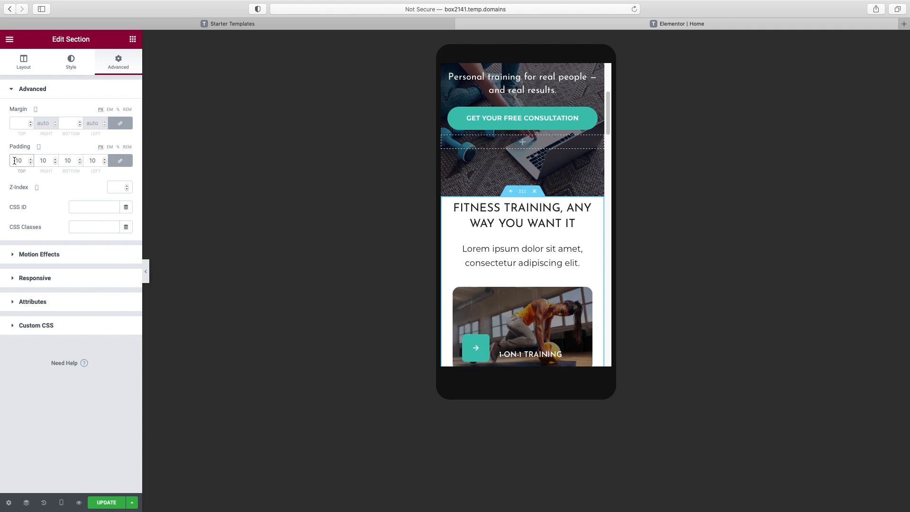
pyautogui.click(120, 160)
pyautogui.click(18, 163)
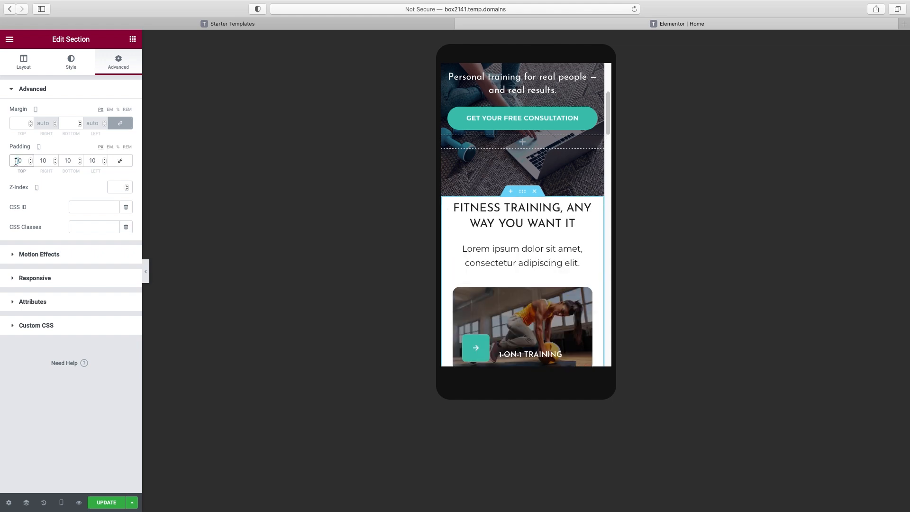
pyautogui.write('3')
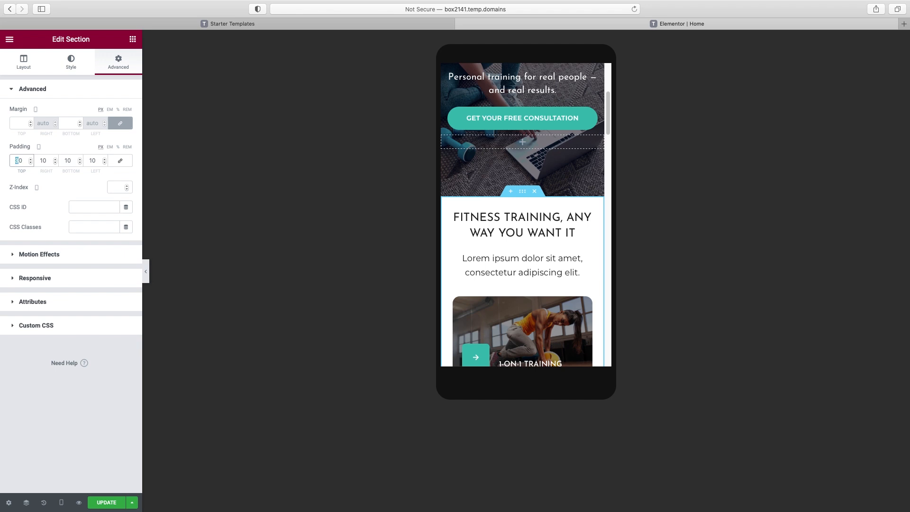
pyautogui.write('5')
pyautogui.scroll(-6, 564, 230)
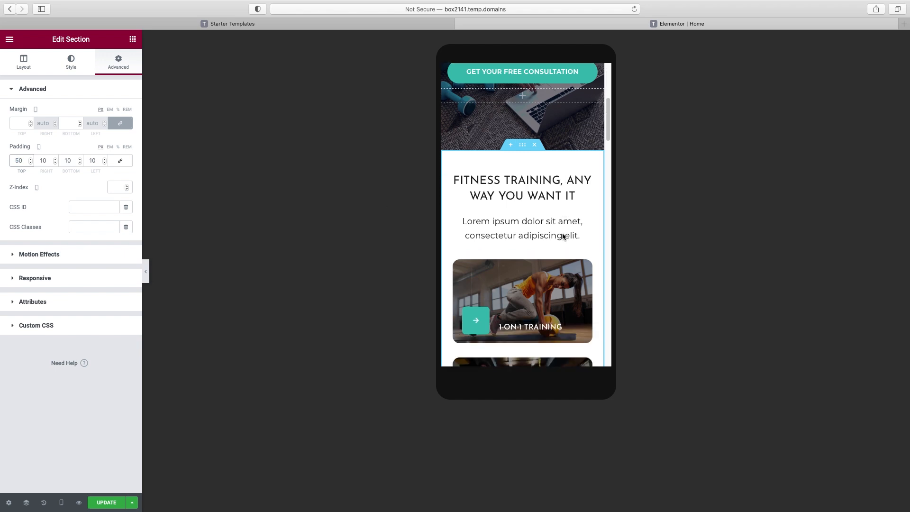
pyautogui.scroll(-10, 561, 233)
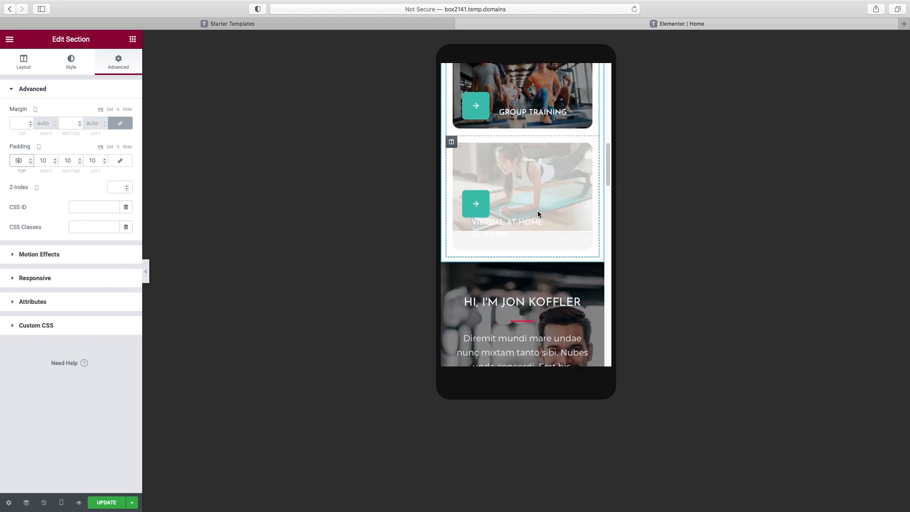
pyautogui.scroll(1, 518, 213)
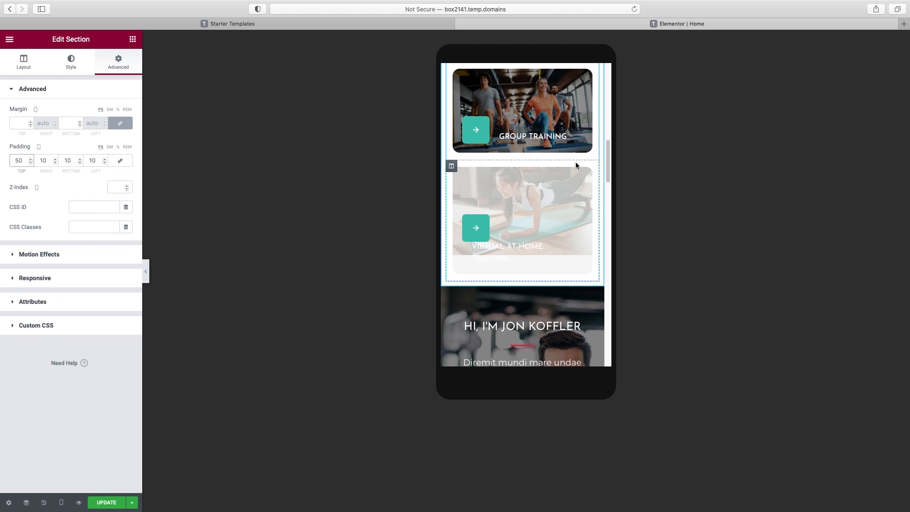
# Collapse the editor panel and scroll the mobile preview to check the added spacing
pyautogui.click(144, 271)
pyautogui.scroll(5, 462, 212)
pyautogui.scroll(-5, 474, 211)
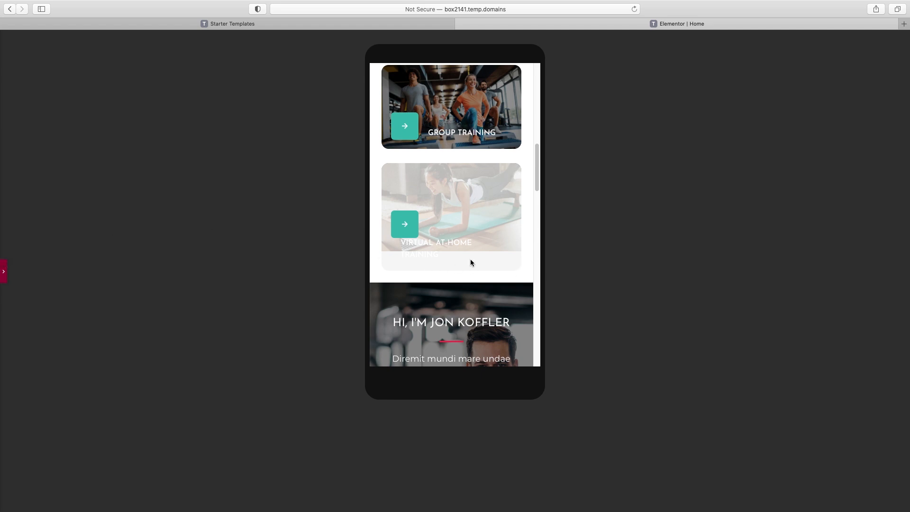
# Set the Virtual At-Home Training column's background Position to Center Center on mobile
pyautogui.click(5, 273)
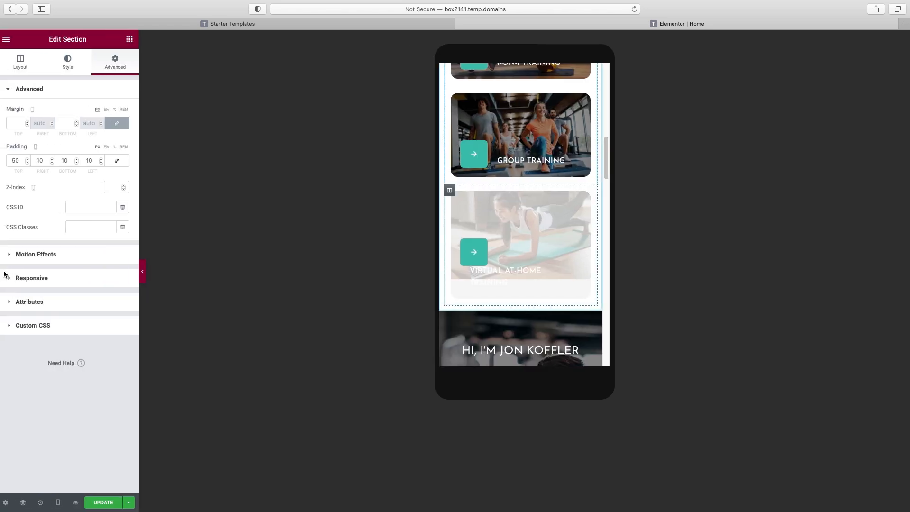
pyautogui.click(453, 191)
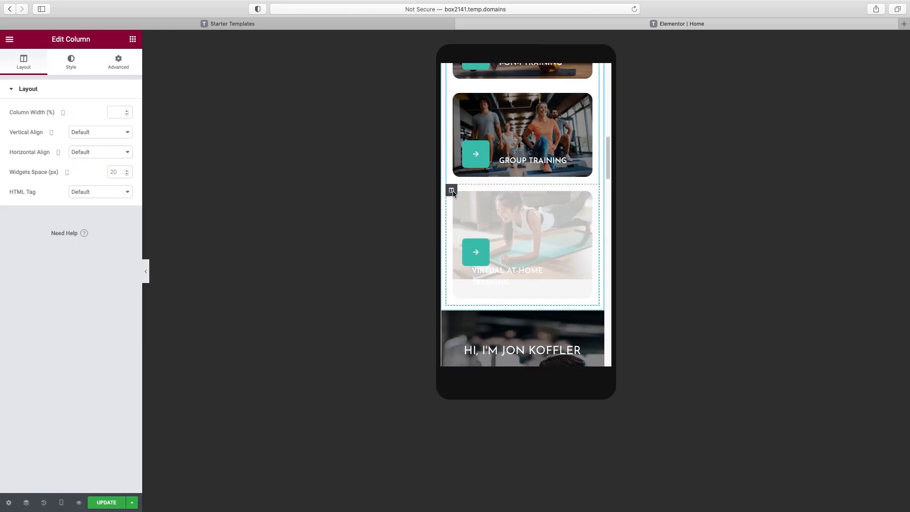
pyautogui.click(72, 62)
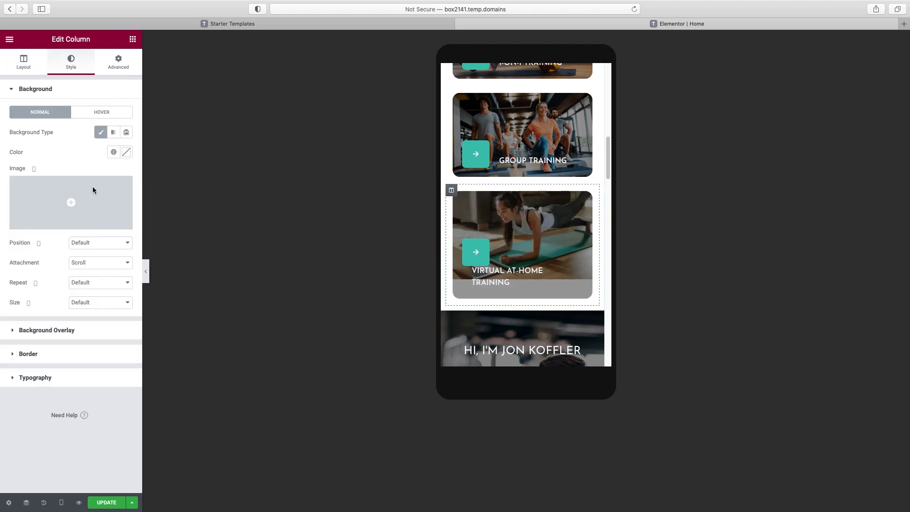
pyautogui.click(97, 243)
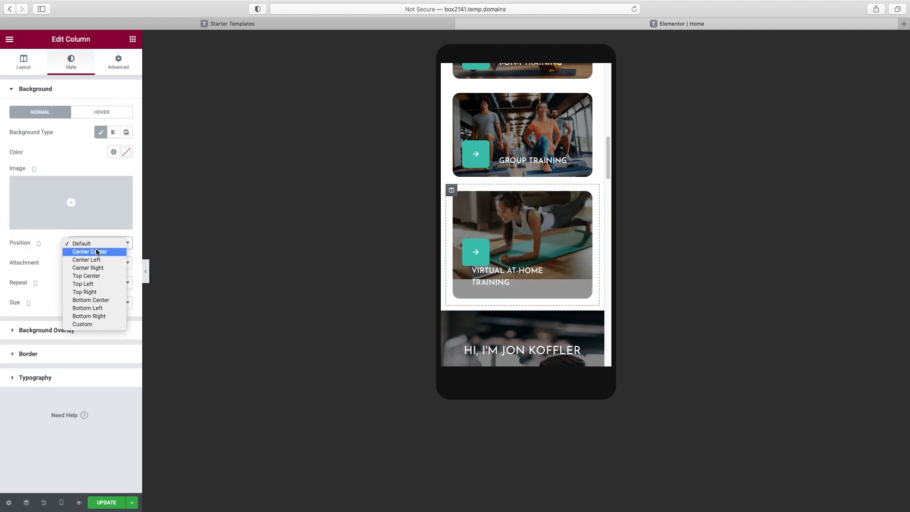
pyautogui.click(97, 252)
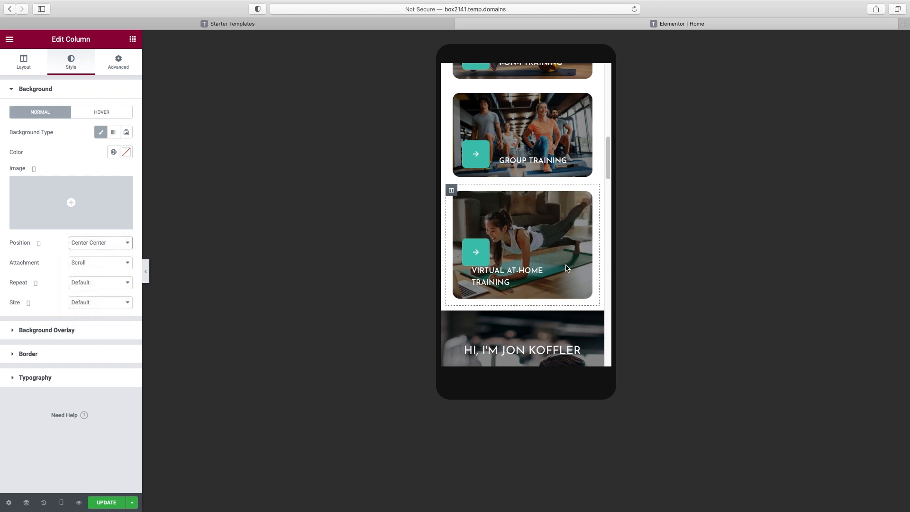
pyautogui.scroll(1, 566, 273)
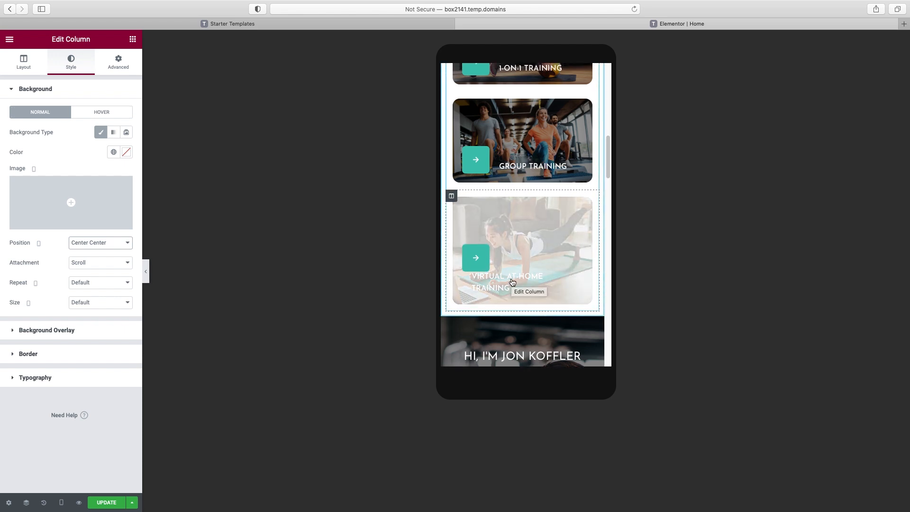
pyautogui.scroll(-5, 512, 282)
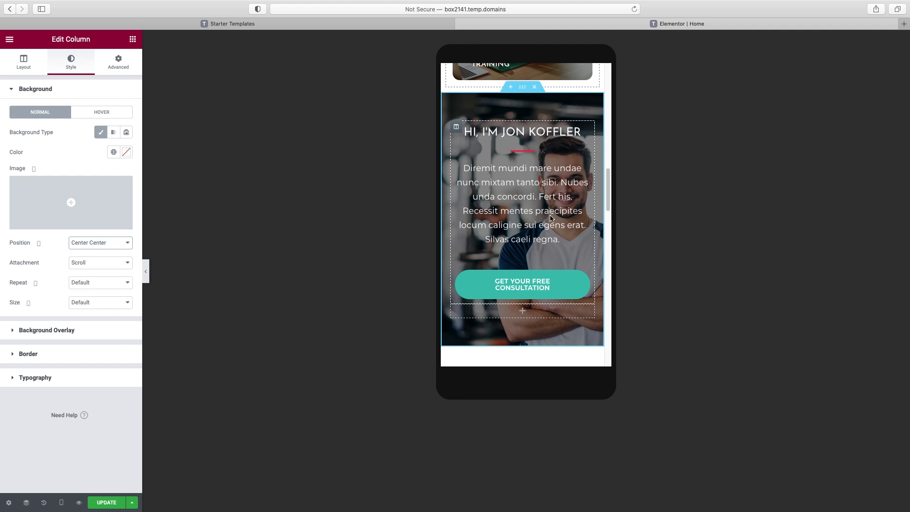
pyautogui.scroll(1, 522, 114)
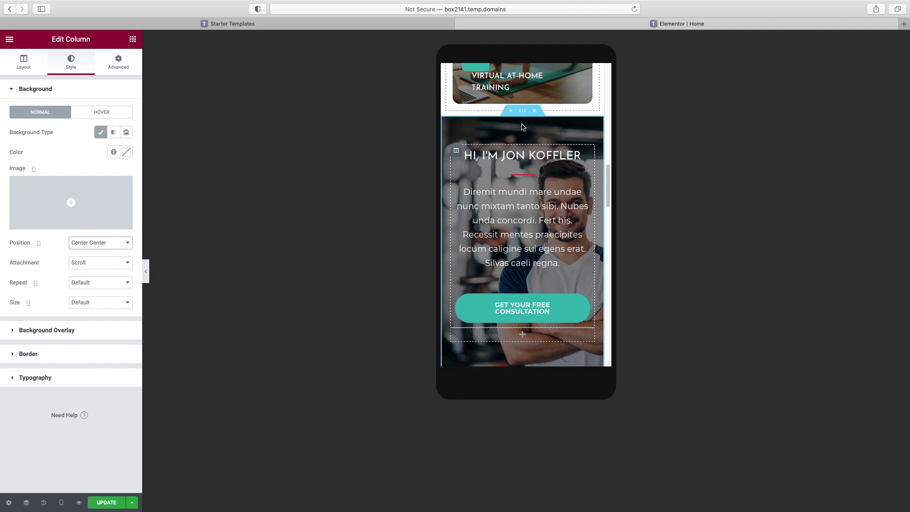
pyautogui.scroll(1, 522, 142)
# Raise the trainer introduction section's background overlay opacity to 0.91
pyautogui.click(522, 124)
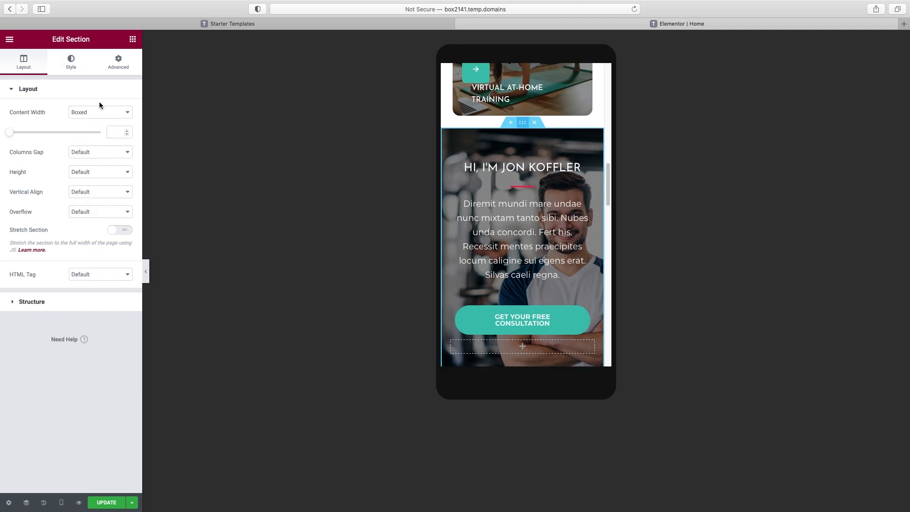
pyautogui.click(72, 59)
pyautogui.click(37, 94)
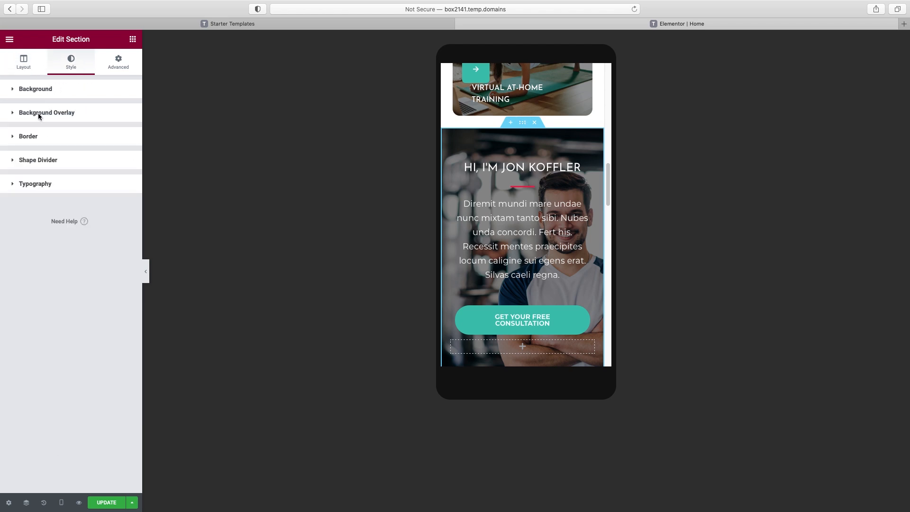
pyautogui.click(38, 113)
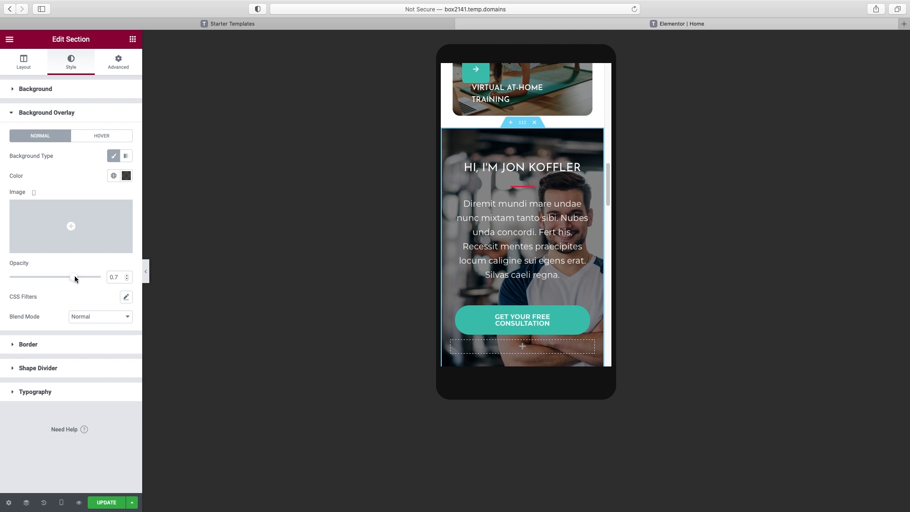
pyautogui.moveTo(79, 280); pyautogui.dragTo(94, 280)
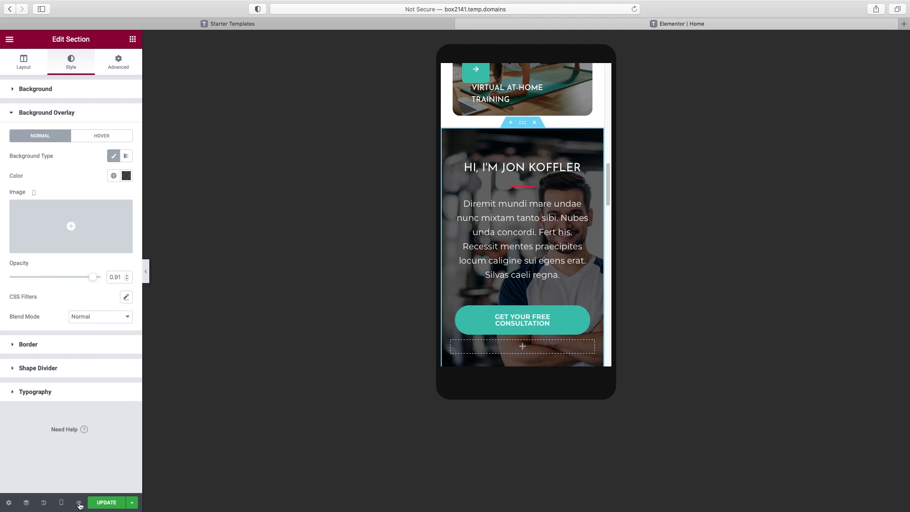
pyautogui.moveTo(60, 505)
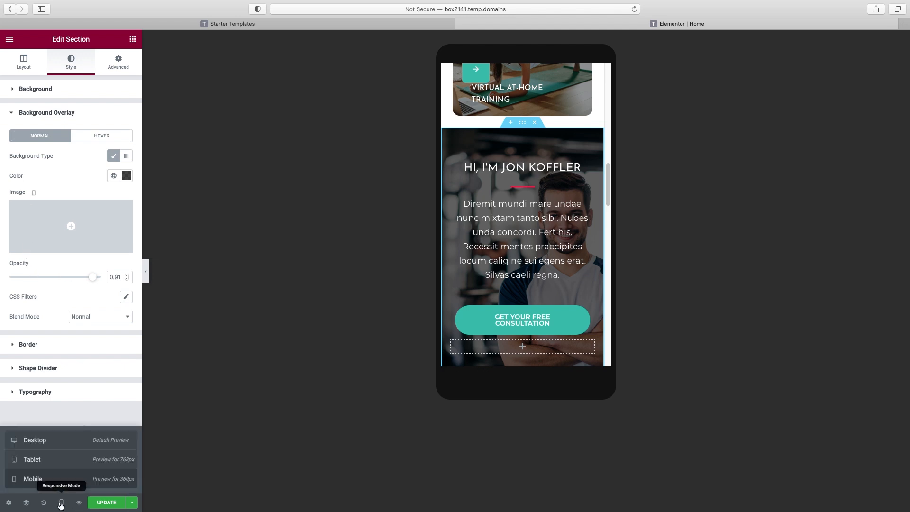
pyautogui.click(49, 441)
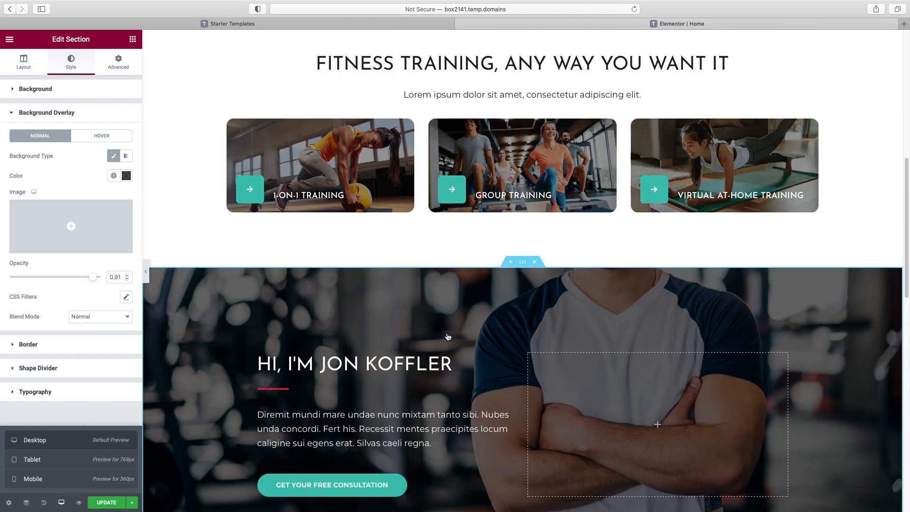
pyautogui.scroll(3, 447, 337)
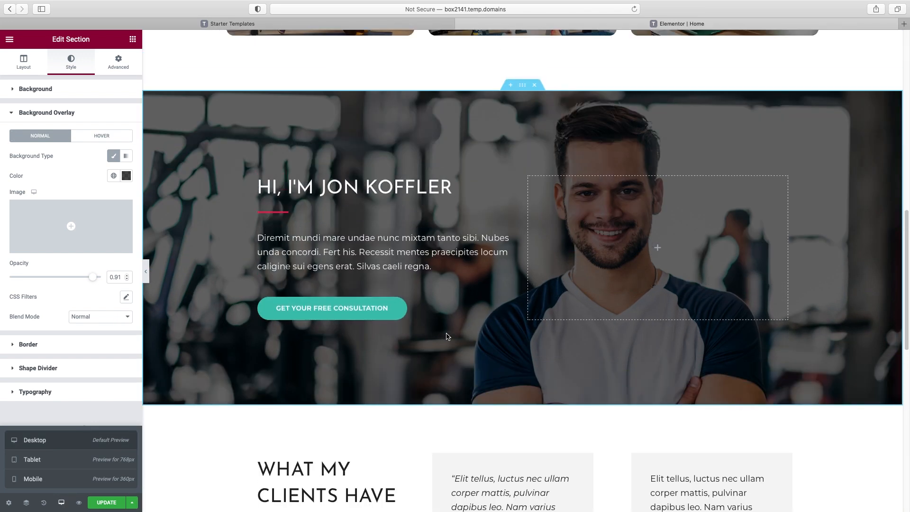
pyautogui.scroll(-1, 447, 336)
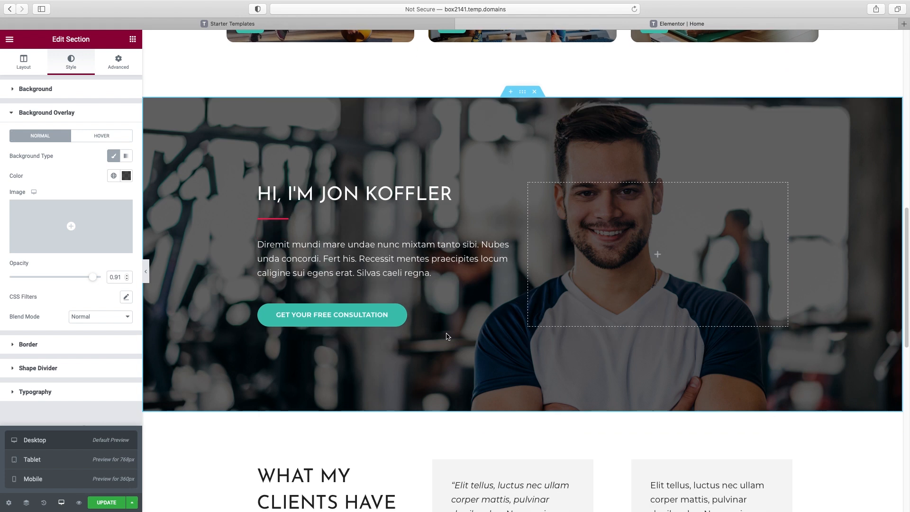
pyautogui.scroll(-1, 447, 336)
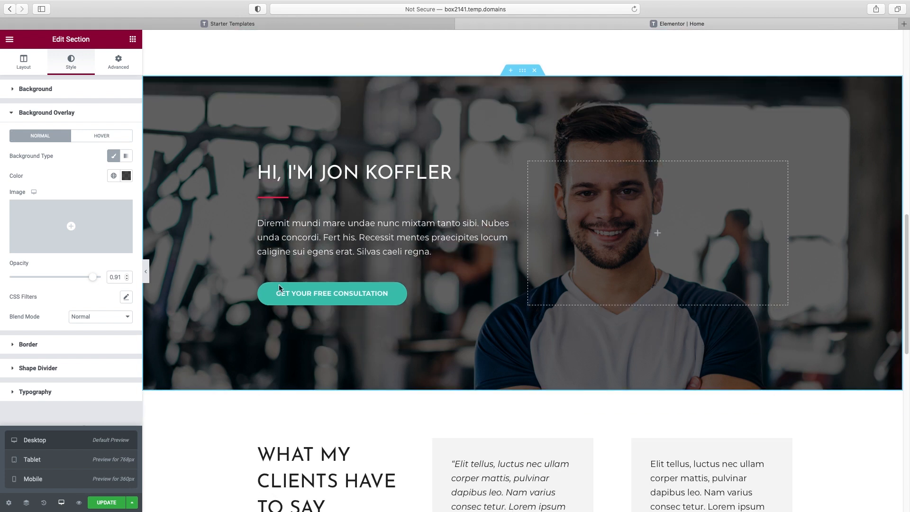
pyautogui.click(52, 479)
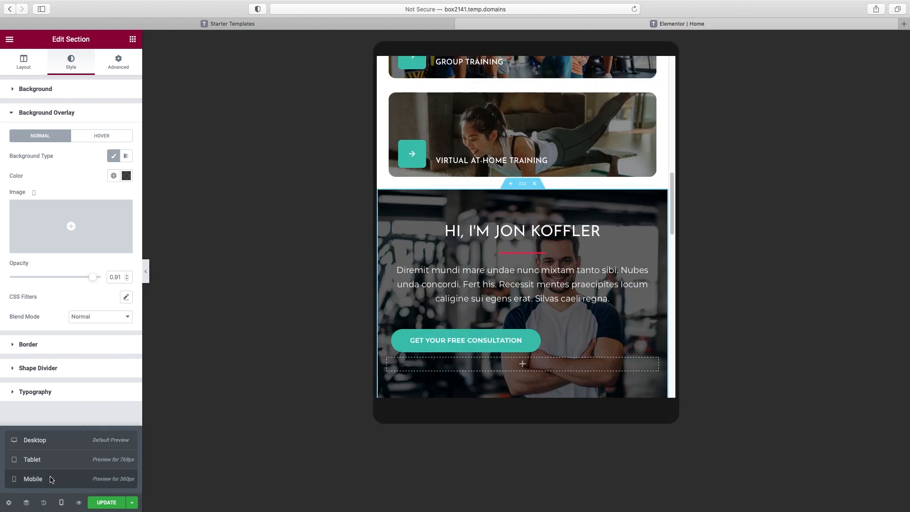
pyautogui.scroll(-3, 519, 282)
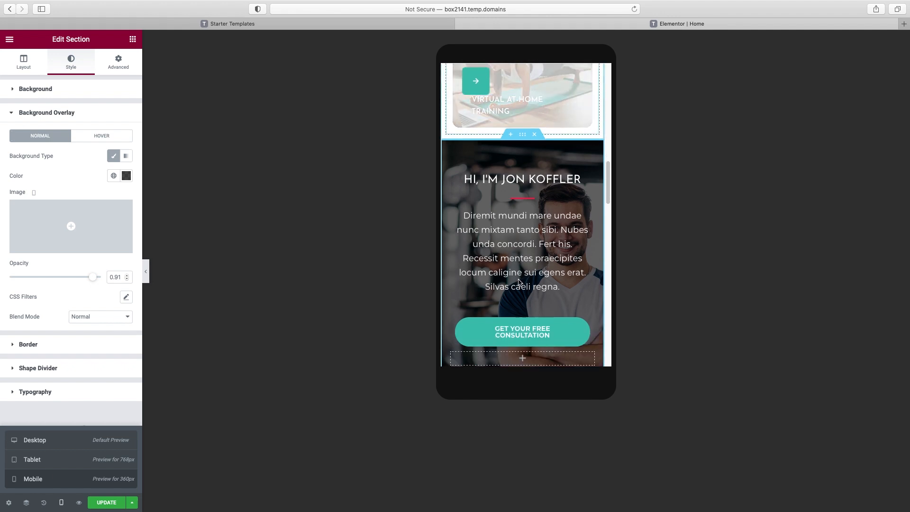
pyautogui.scroll(-4, 568, 273)
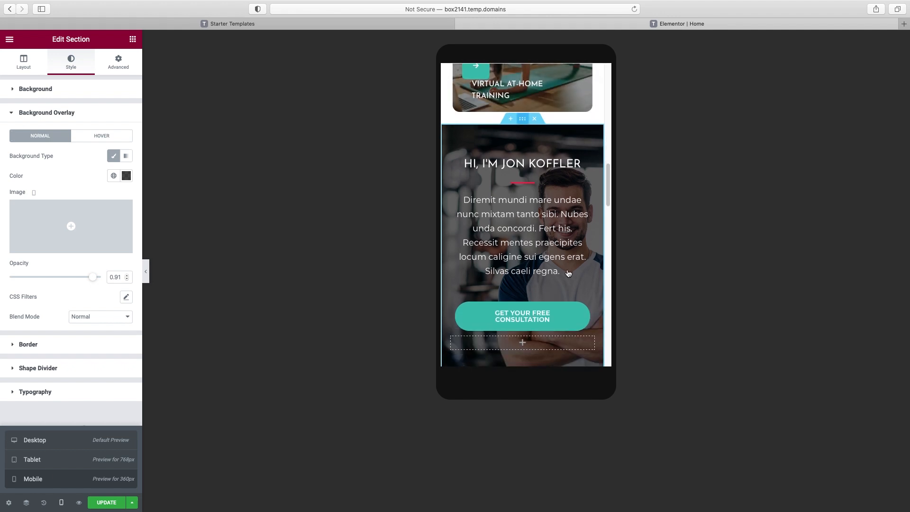
pyautogui.scroll(-7, 568, 270)
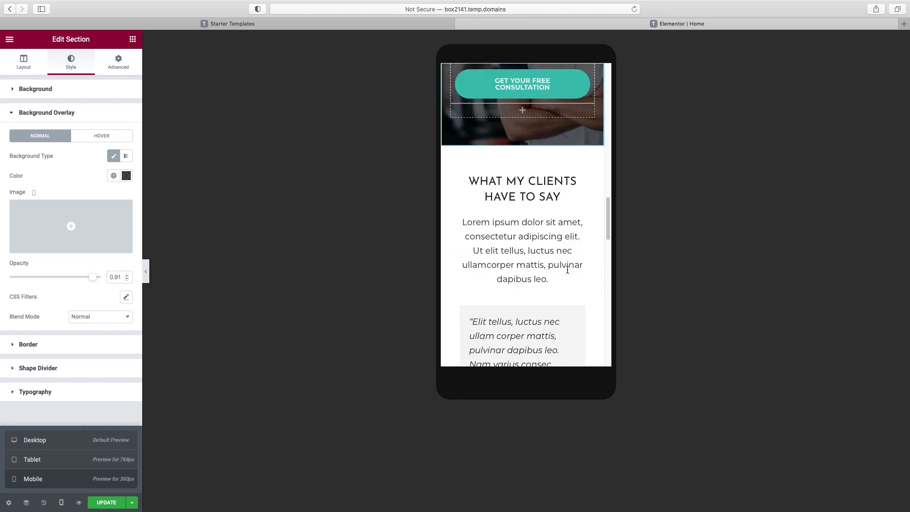
pyautogui.scroll(-6, 552, 190)
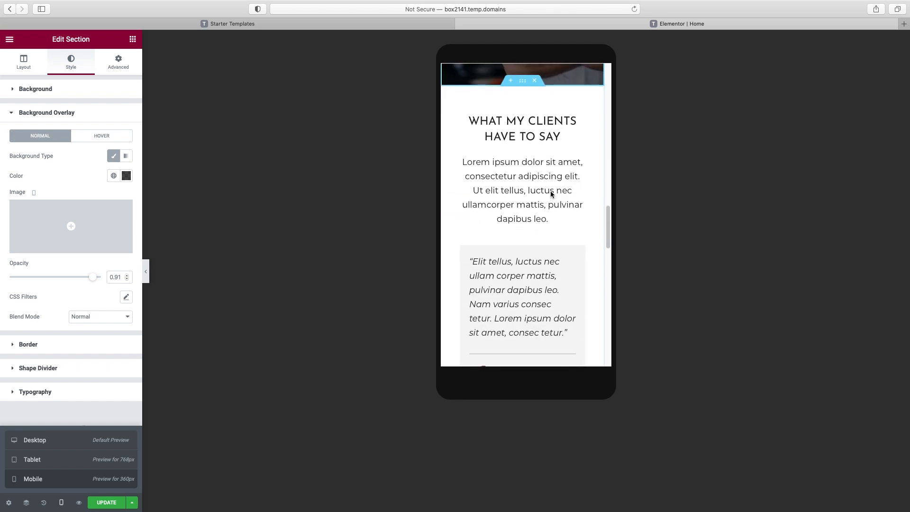
pyautogui.scroll(-2, 551, 192)
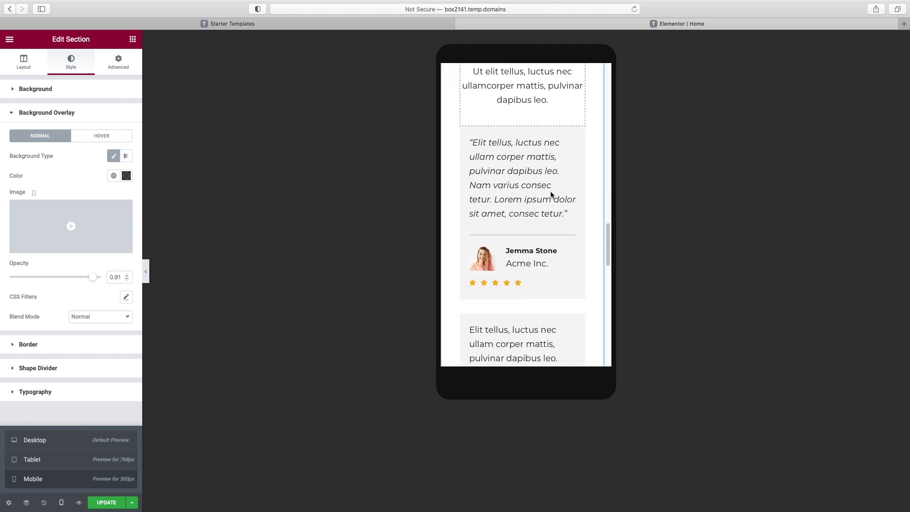
pyautogui.scroll(-9, 563, 186)
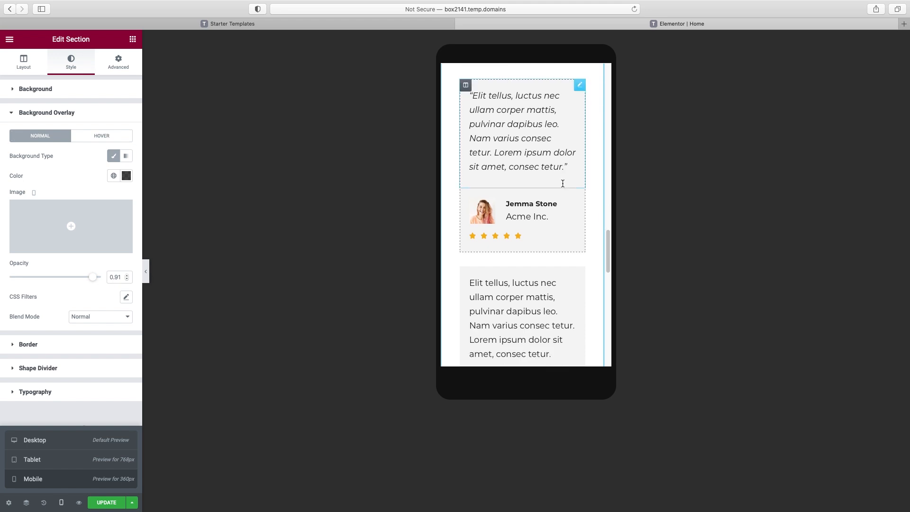
pyautogui.scroll(-7, 562, 189)
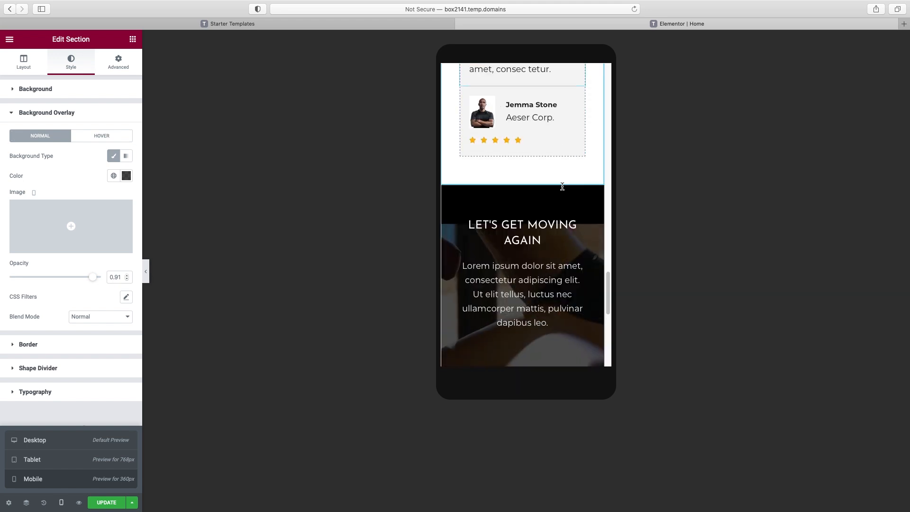
pyautogui.scroll(-5, 563, 189)
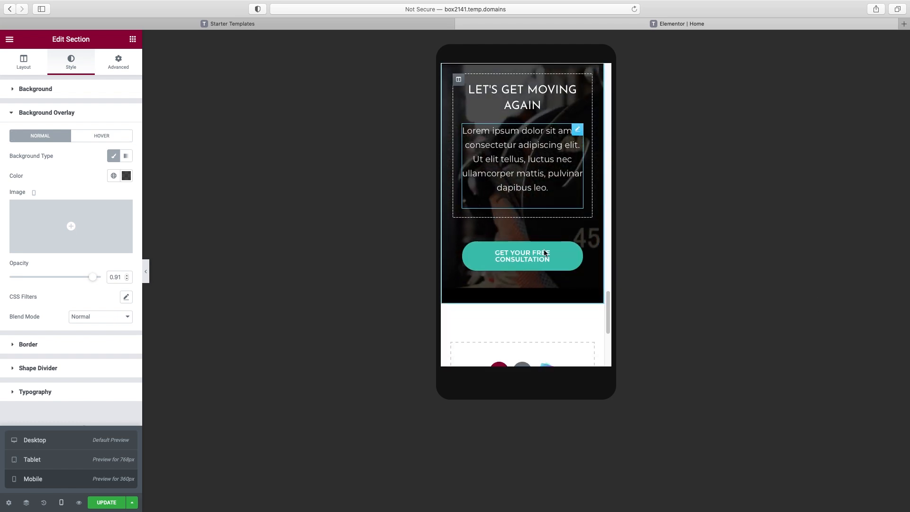
# Preview the mobile page without the editor panel, then bring the panel back
pyautogui.click(145, 274)
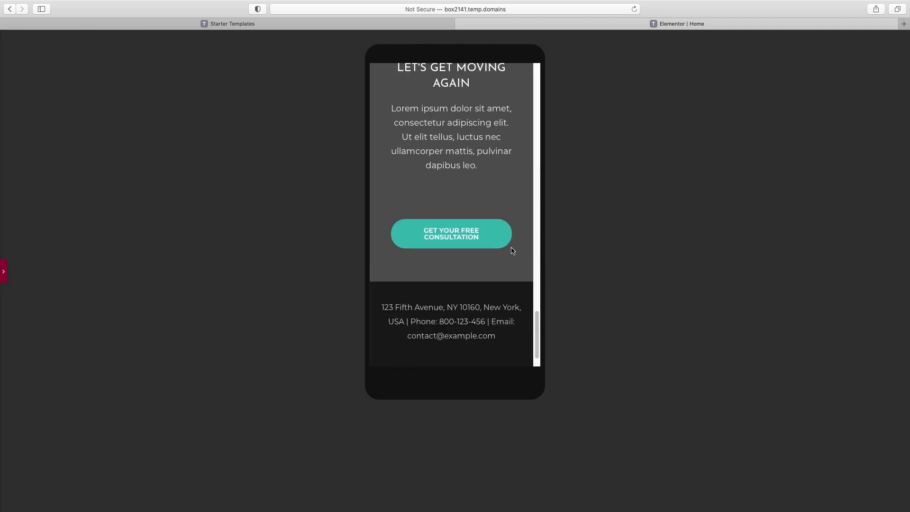
pyautogui.scroll(3, 507, 248)
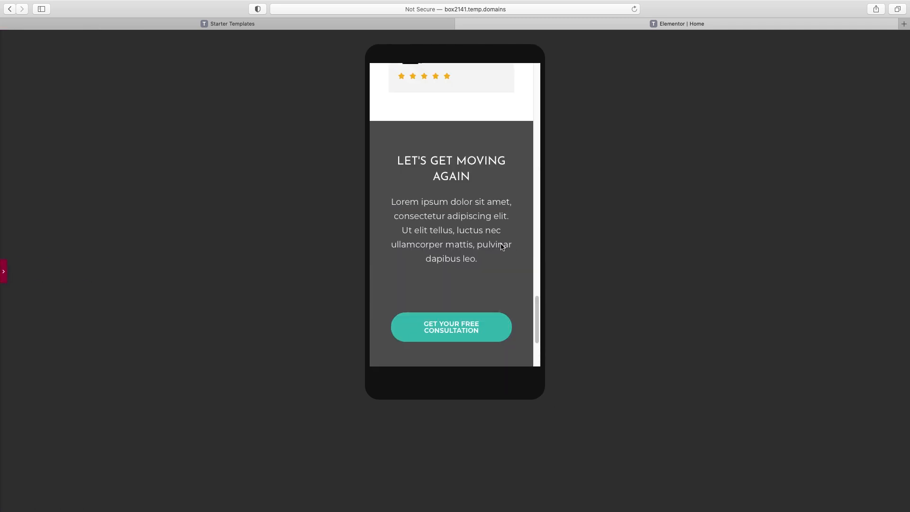
pyautogui.click(4, 275)
pyautogui.scroll(-1, 546, 209)
# Change the consultation button column's top margin from 30 to 0
pyautogui.click(547, 225)
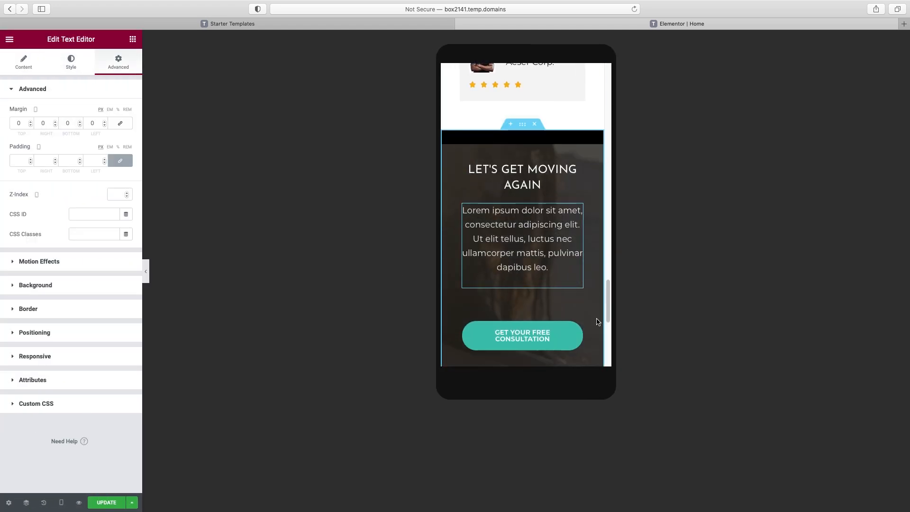
pyautogui.scroll(-1, 598, 322)
pyautogui.click(497, 317)
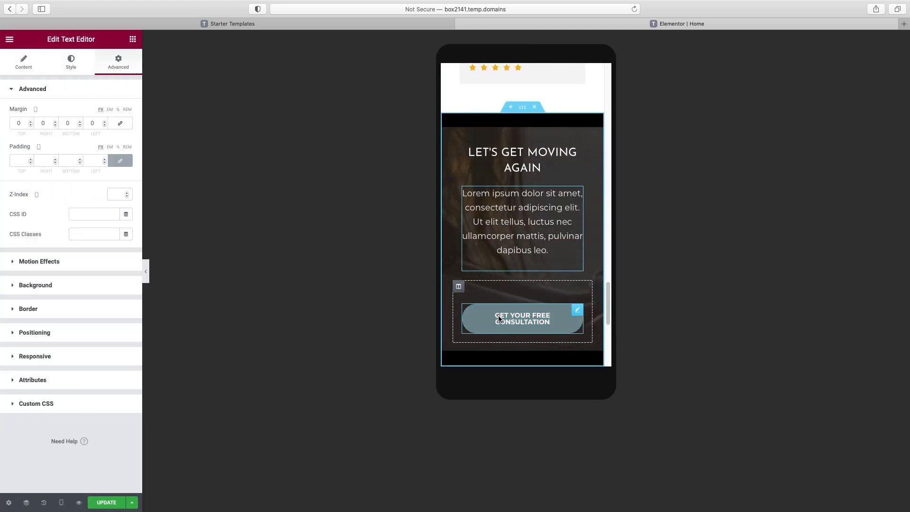
pyautogui.click(458, 287)
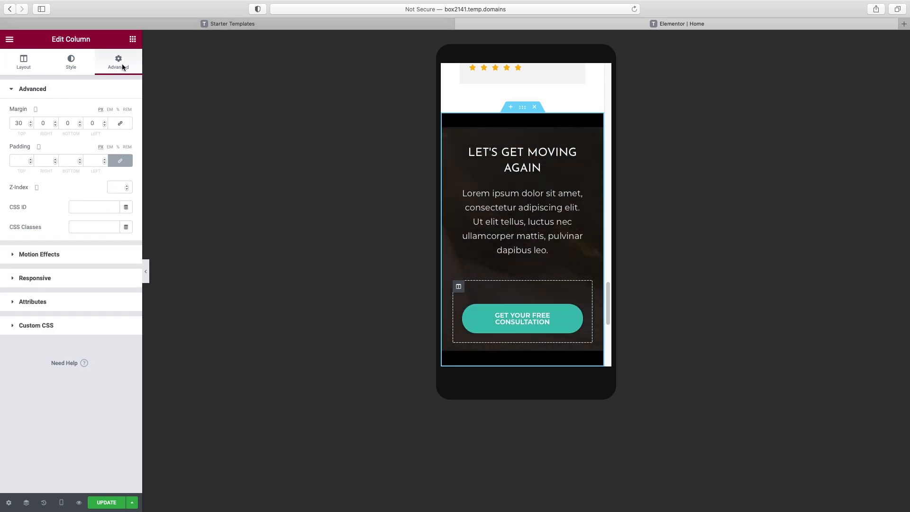
pyautogui.doubleClick(18, 123)
pyautogui.write('0')
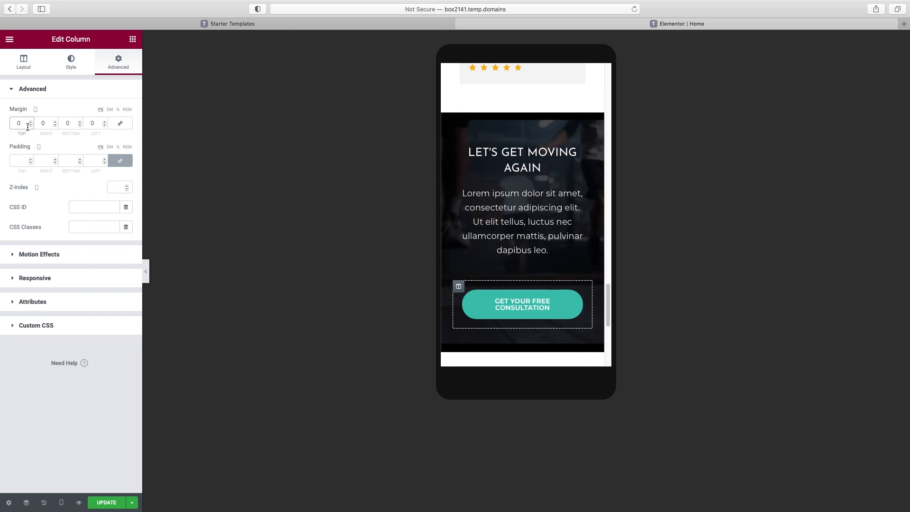
# Preview the Let's Get Moving Again section without the panel to check the margin change
pyautogui.click(146, 271)
pyautogui.scroll(3, 460, 286)
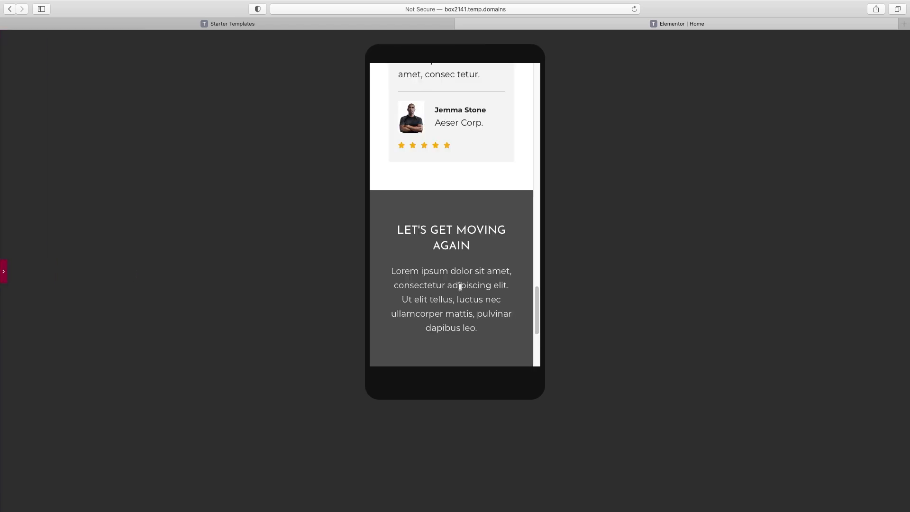
pyautogui.scroll(5, 459, 286)
pyautogui.moveTo(536, 298); pyautogui.dragTo(536, 345)
pyautogui.click(3, 271)
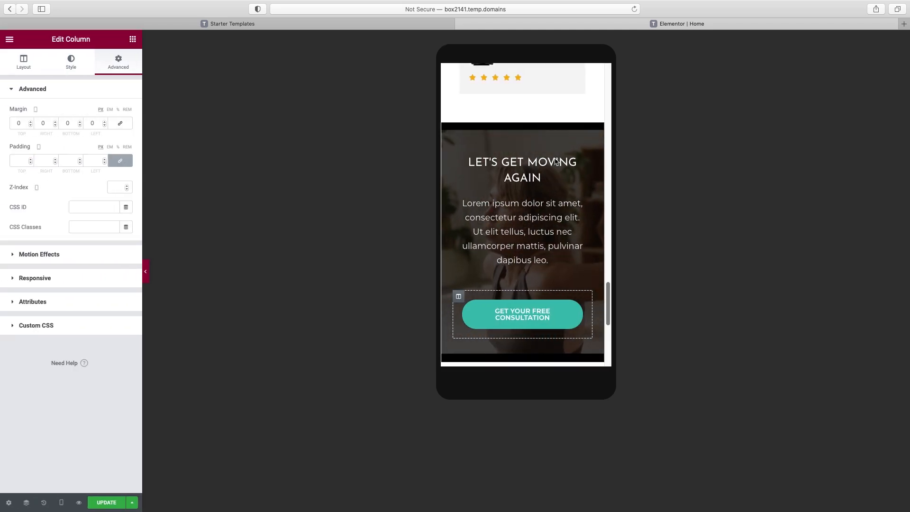
pyautogui.scroll(1, 545, 161)
# Turn on Play On Mobile for the Let's Get Moving Again background video and preview it
pyautogui.click(524, 148)
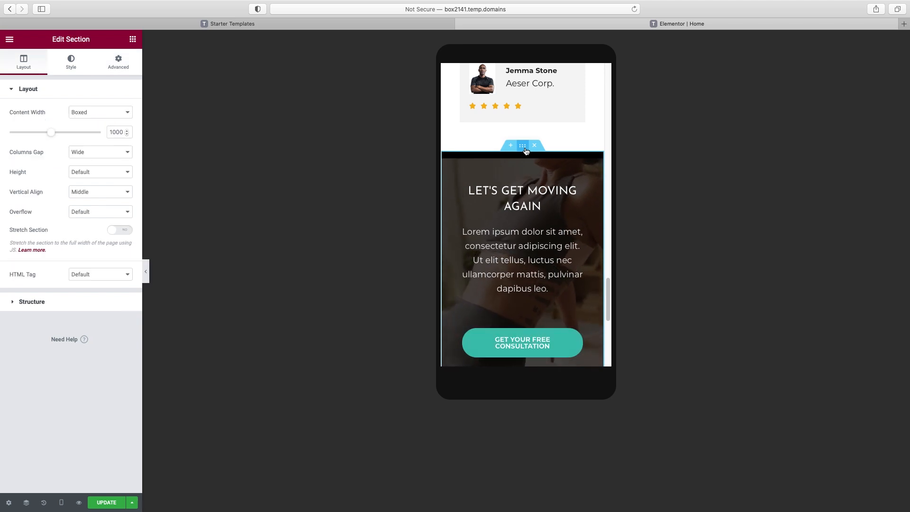
pyautogui.click(70, 65)
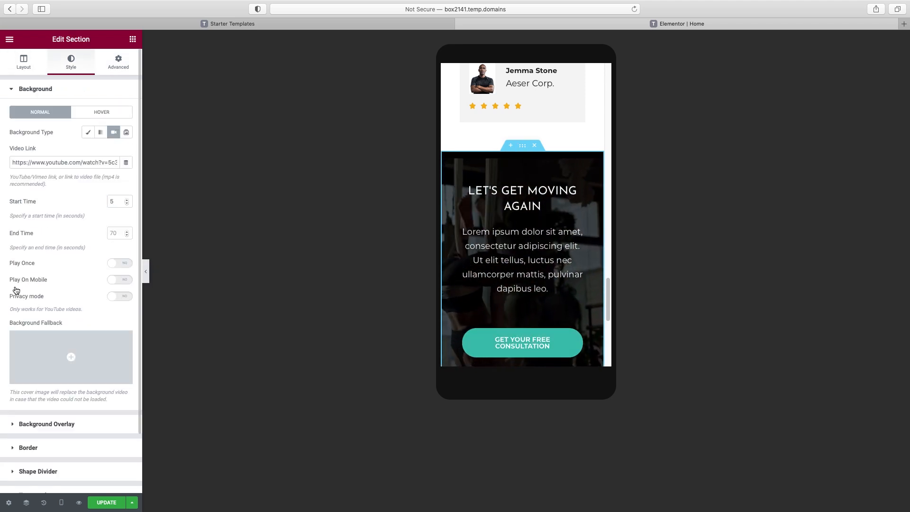
pyautogui.click(123, 284)
pyautogui.click(147, 277)
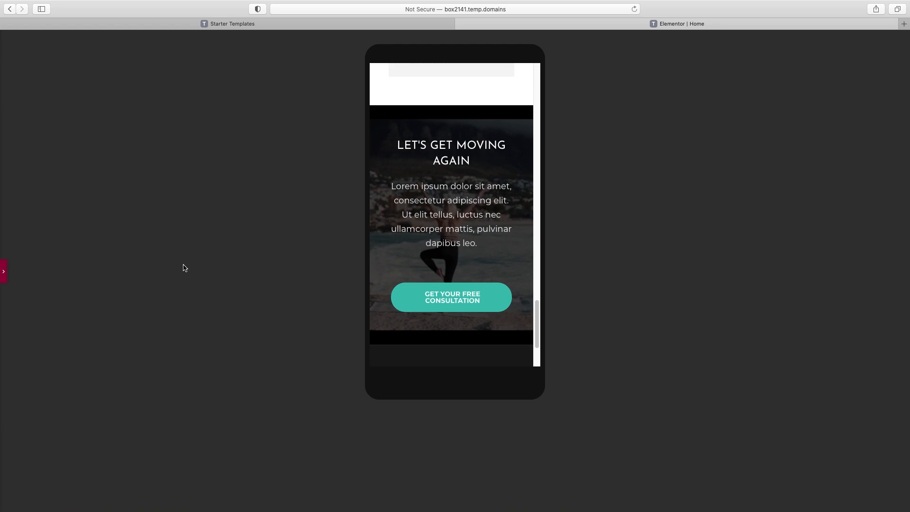
pyautogui.click(2, 272)
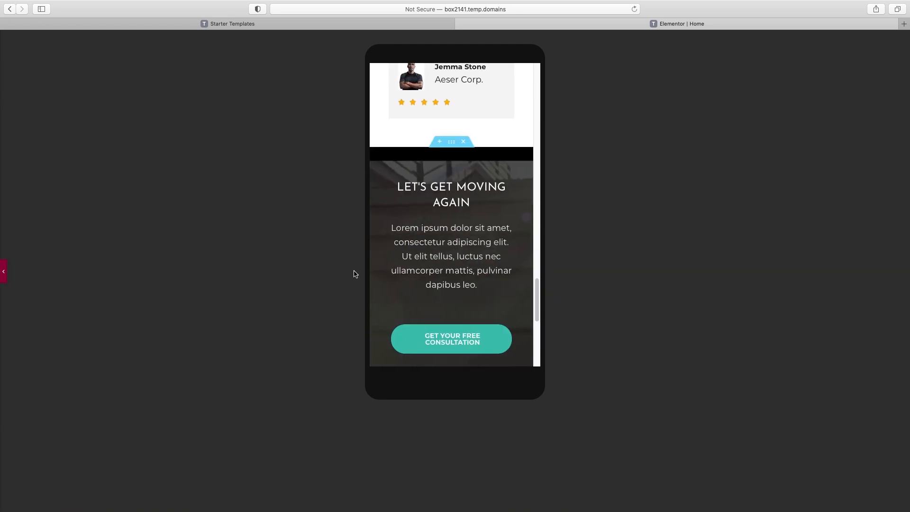
# Switch the responsive preview to Tablet width
pyautogui.click(61, 501)
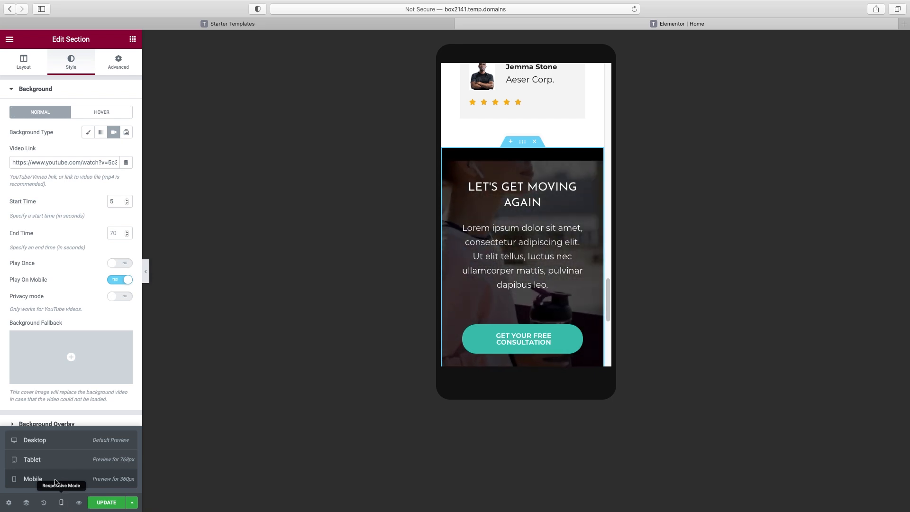
pyautogui.click(57, 460)
pyautogui.scroll(10, 558, 254)
pyautogui.moveTo(700, 137); pyautogui.dragTo(745, 306)
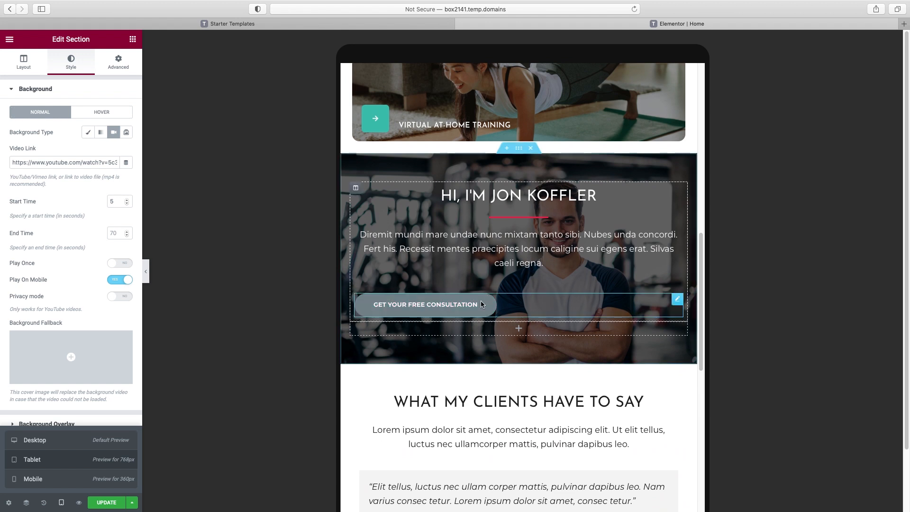
# Center-align the Get Your Free Consultation buttons in the trainer intro and Let's Get Moving Again sections
pyautogui.click(669, 304)
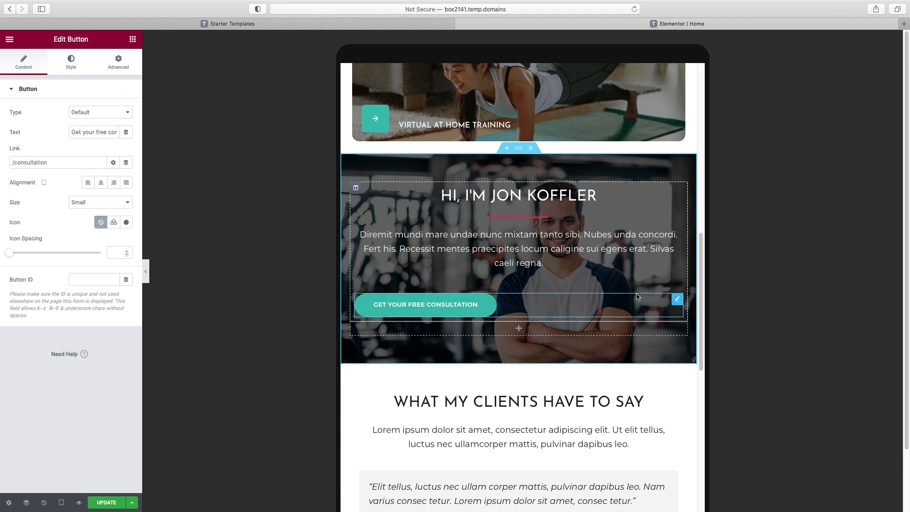
pyautogui.click(101, 182)
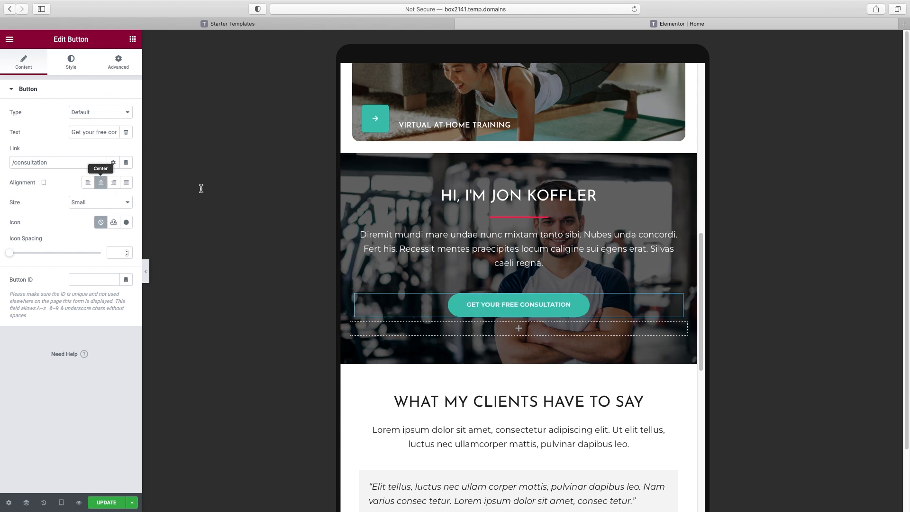
pyautogui.scroll(-2, 602, 277)
pyautogui.scroll(-9, 603, 281)
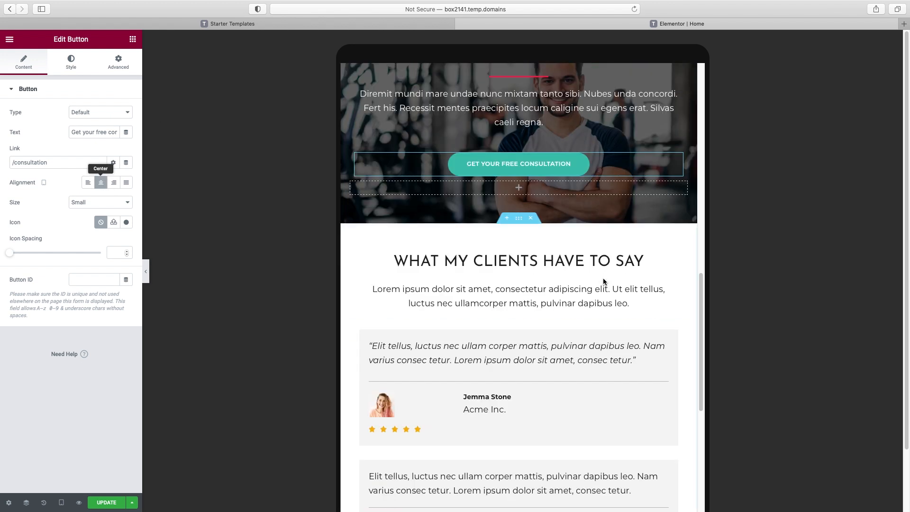
pyautogui.scroll(-8, 603, 282)
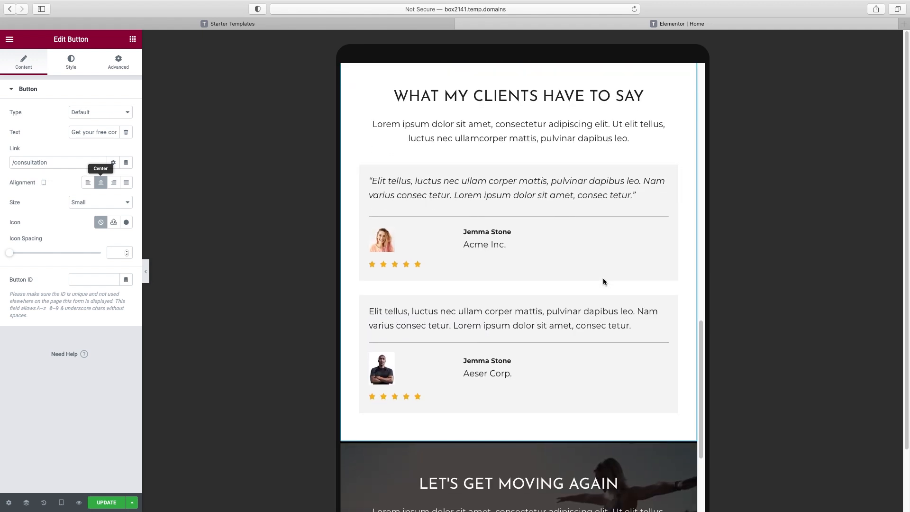
pyautogui.scroll(-1, 603, 281)
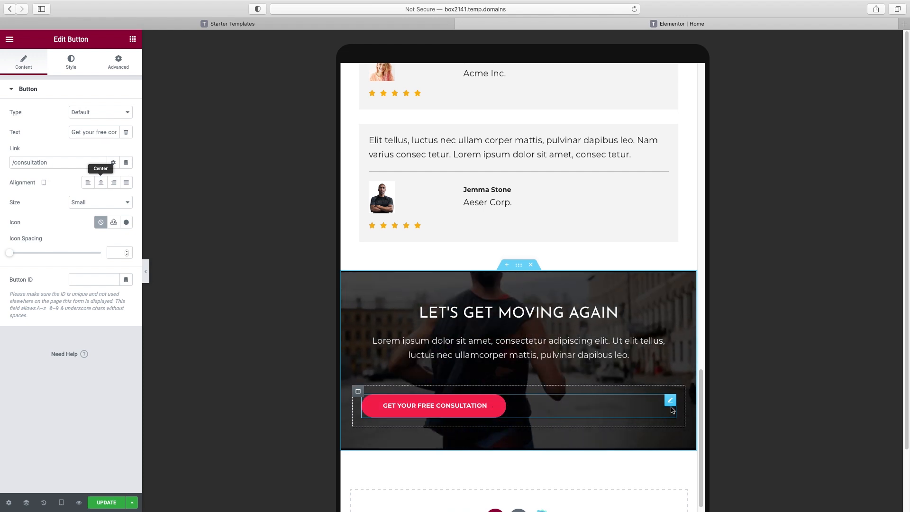
pyautogui.click(101, 181)
pyautogui.scroll(6, 513, 311)
pyautogui.scroll(20, 512, 313)
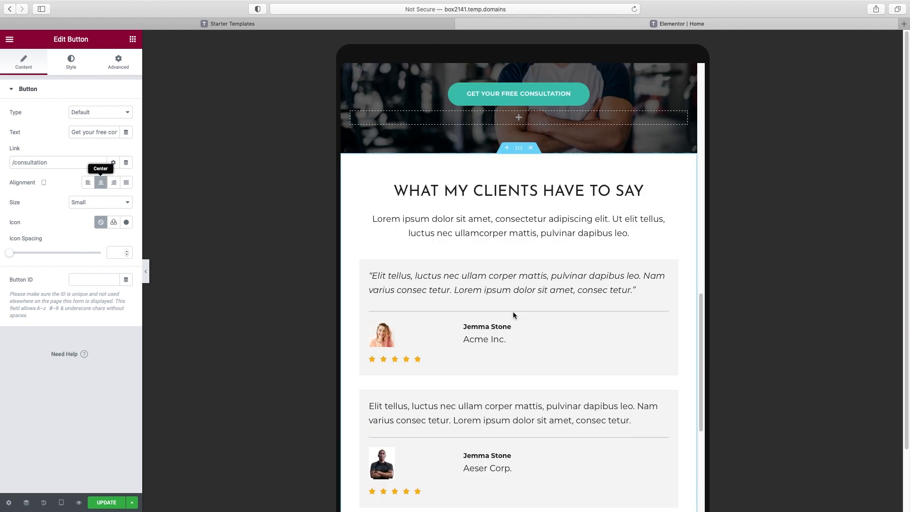
pyautogui.scroll(5, 513, 315)
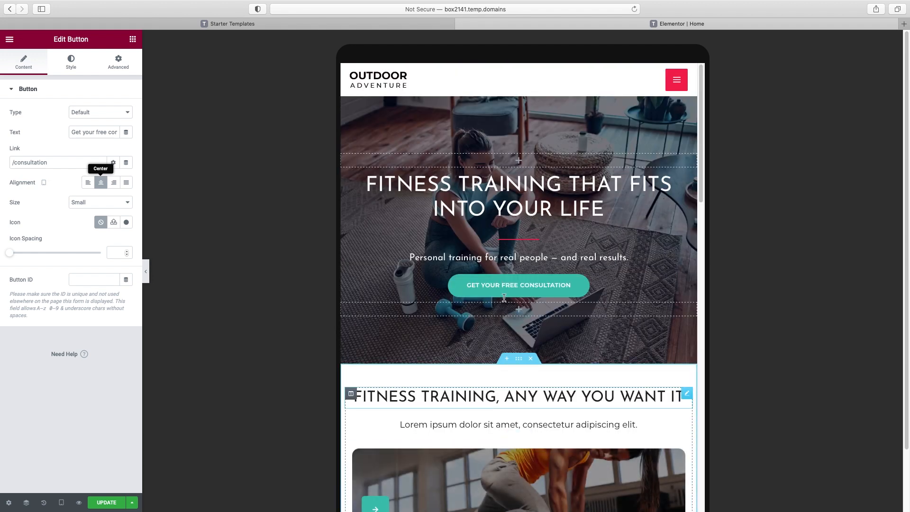
# Update the home page and exit Elementor to the WordPress dashboard
pyautogui.click(106, 503)
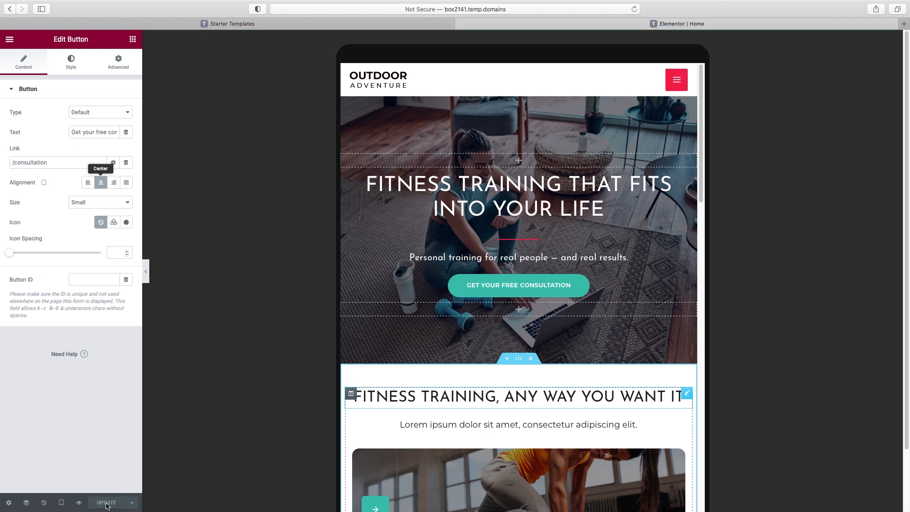
pyautogui.click(10, 40)
pyautogui.click(61, 206)
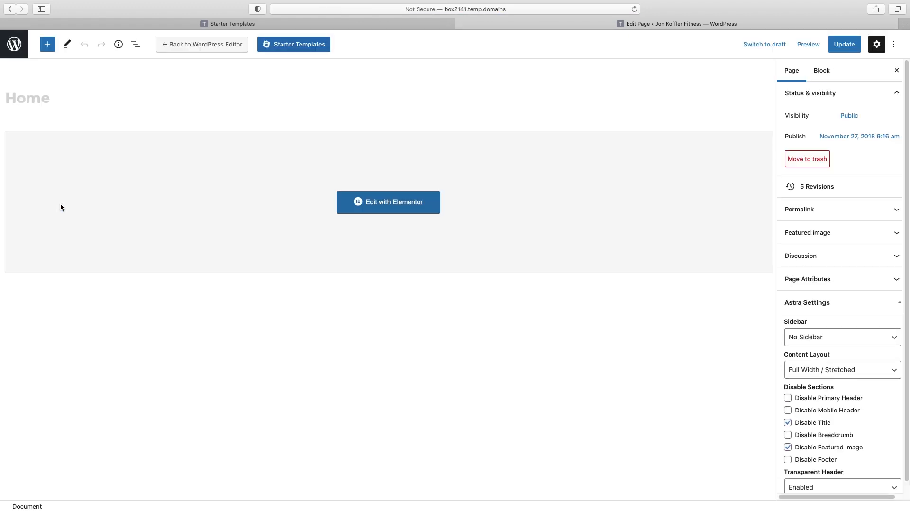
# Open the About page from Pages and launch Edit with Elementor
pyautogui.click(15, 47)
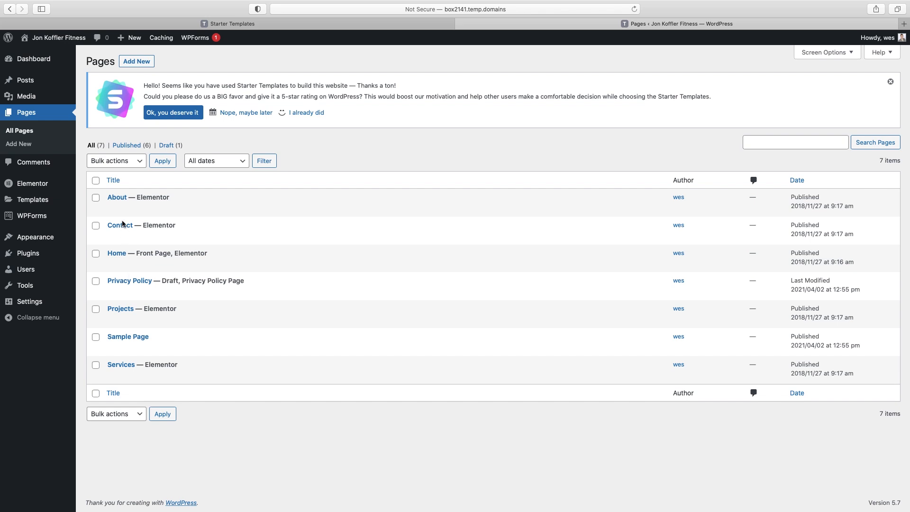
pyautogui.click(118, 198)
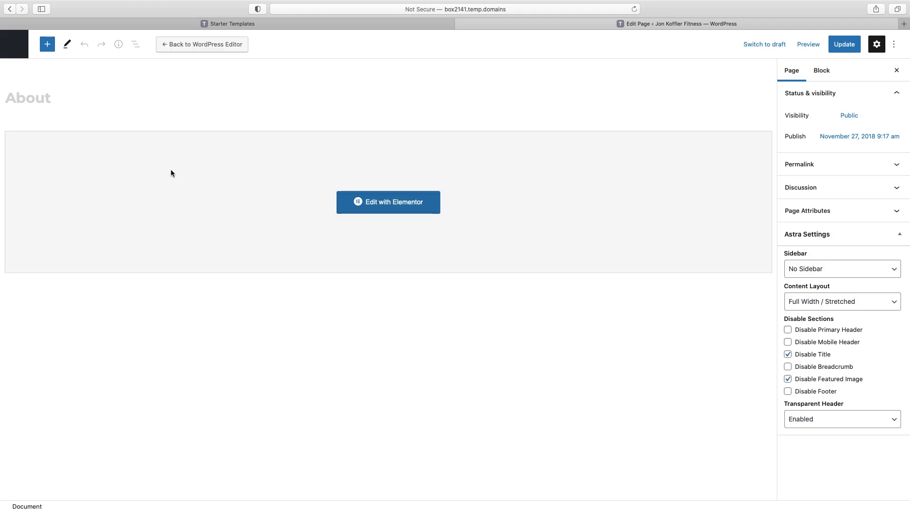
pyautogui.click(404, 209)
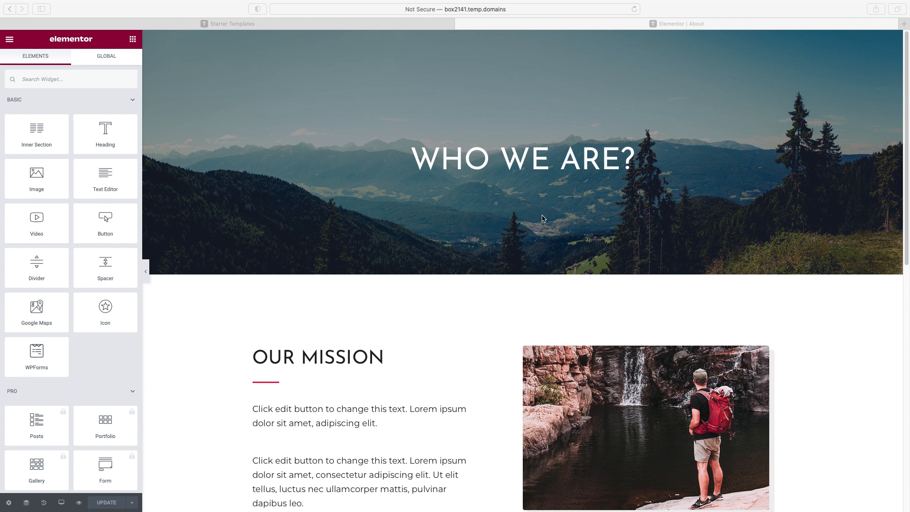
# Scroll the About page, inspecting the Extraordinary Experiences paragraph and Our Core Values heading, then return to the top
pyautogui.click(540, 304)
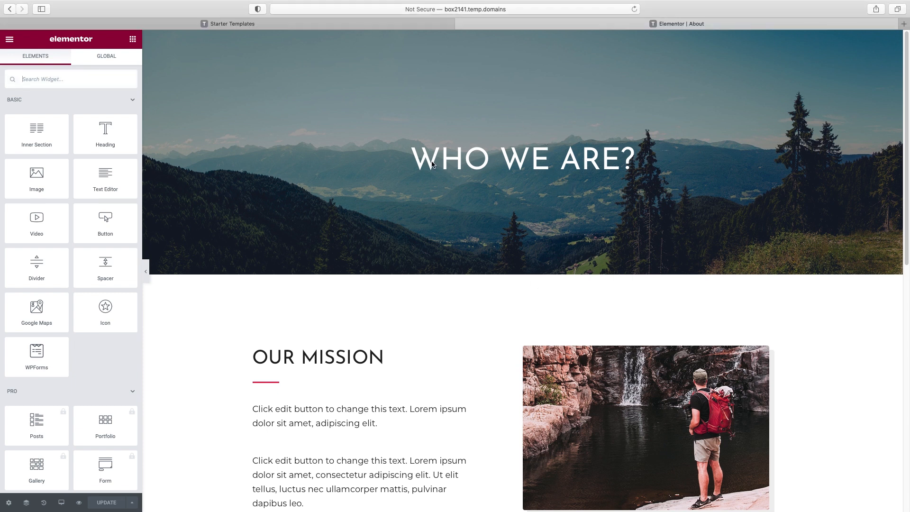
pyautogui.scroll(-3, 607, 160)
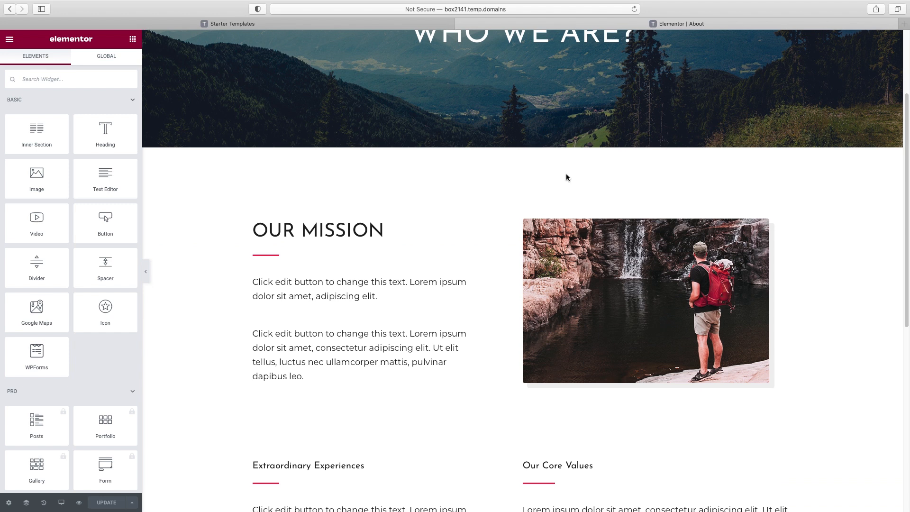
pyautogui.scroll(-6, 566, 178)
pyautogui.scroll(3, 504, 197)
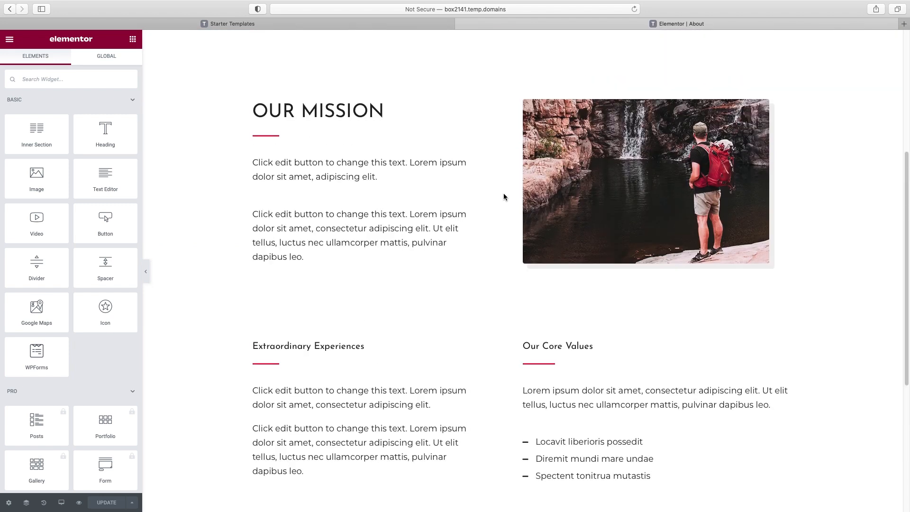
pyautogui.scroll(2, 503, 197)
pyautogui.scroll(-1, 514, 194)
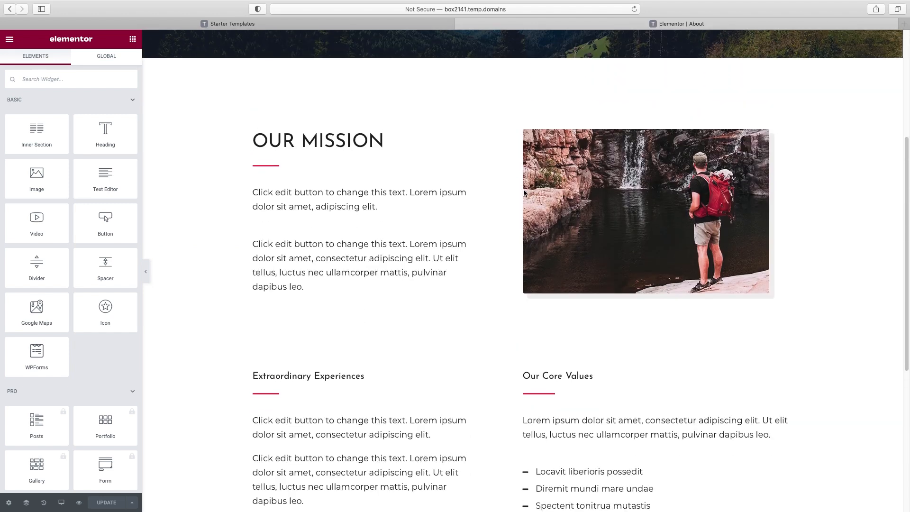
pyautogui.scroll(-2, 525, 192)
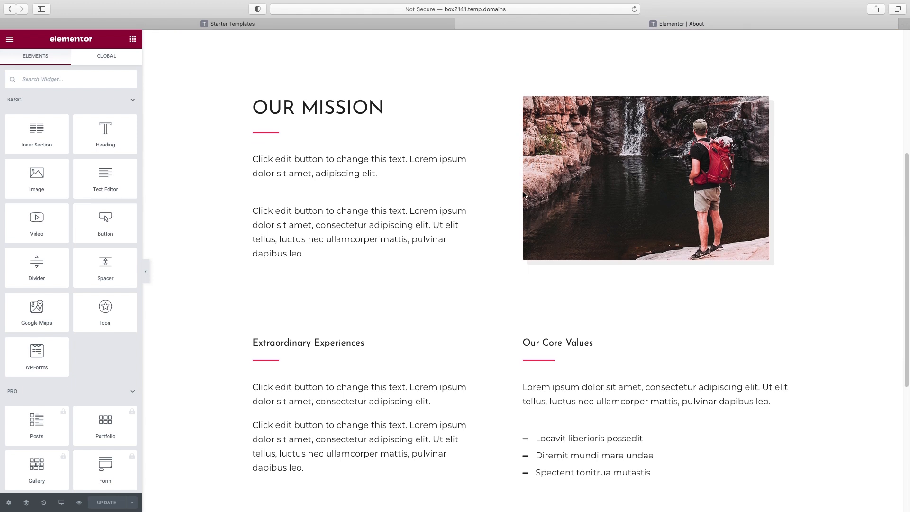
pyautogui.scroll(-4, 523, 194)
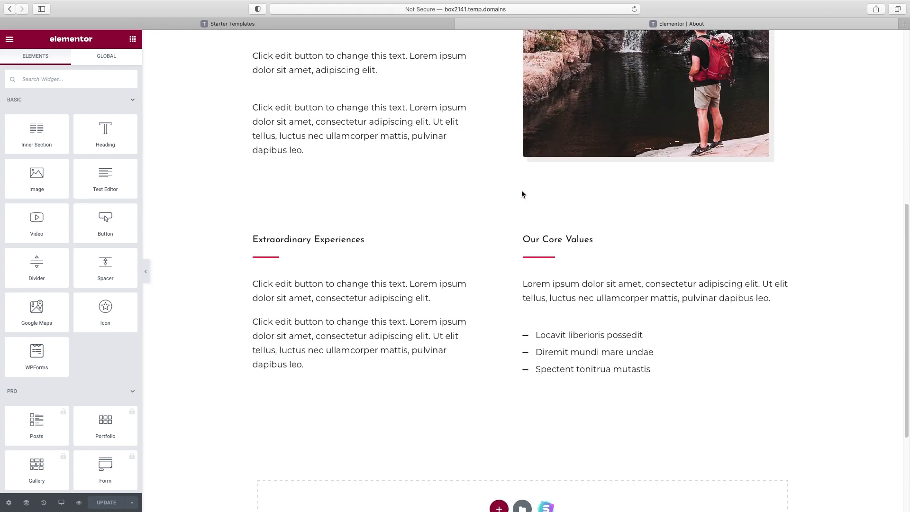
pyautogui.click(391, 284)
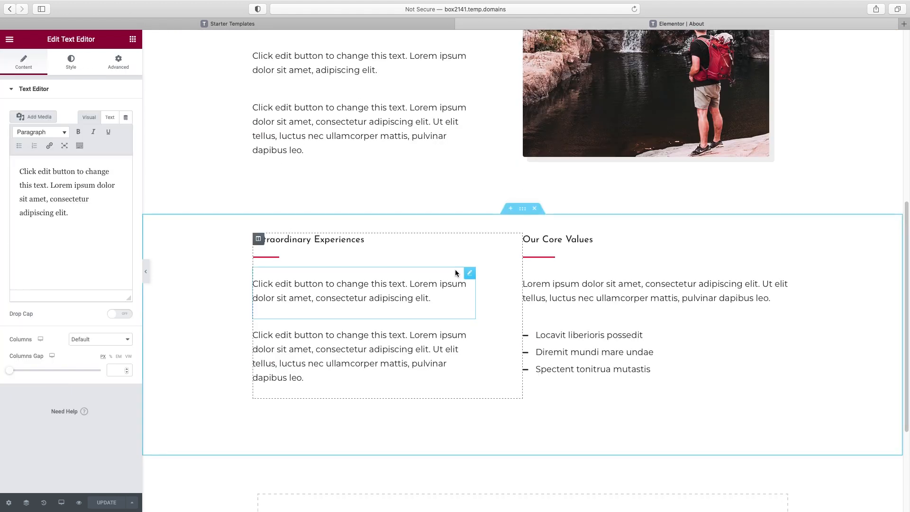
pyautogui.click(549, 241)
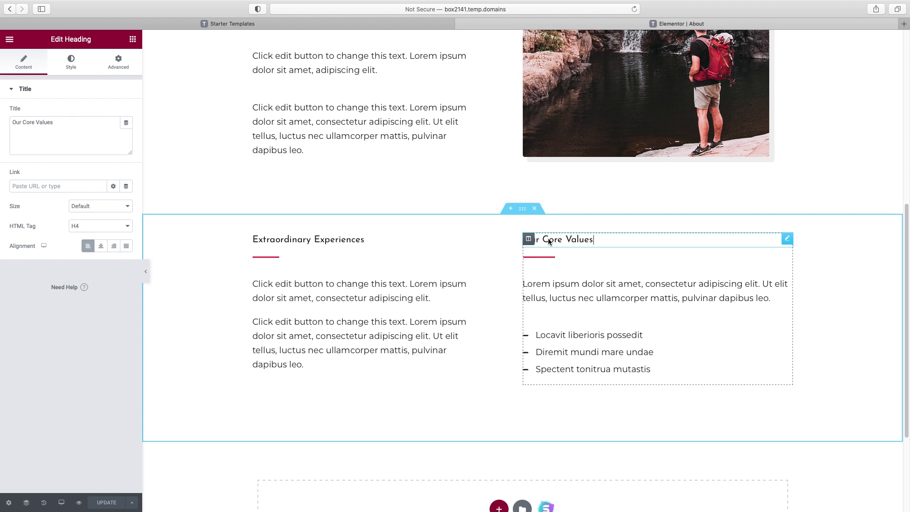
pyautogui.scroll(6, 549, 241)
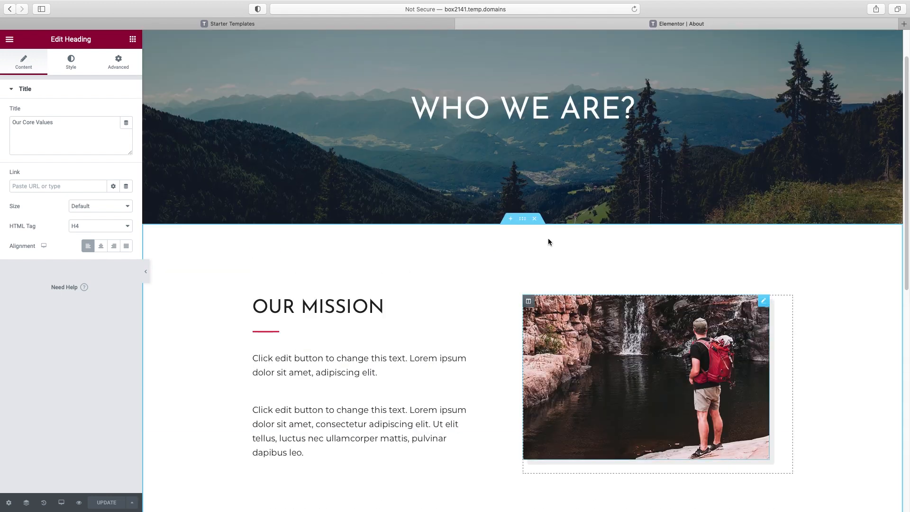
pyautogui.scroll(1, 548, 239)
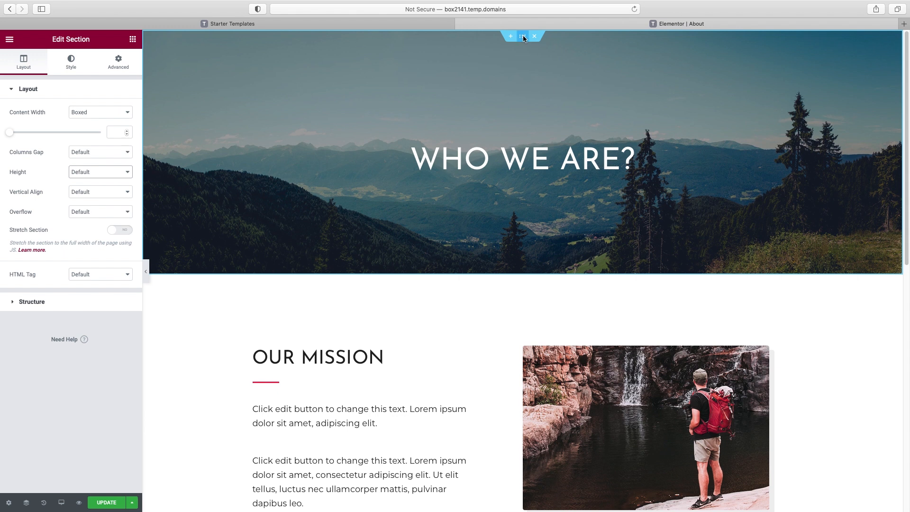
# Upload the runner photo as the banner background and set its Position to Custom
pyautogui.click(70, 65)
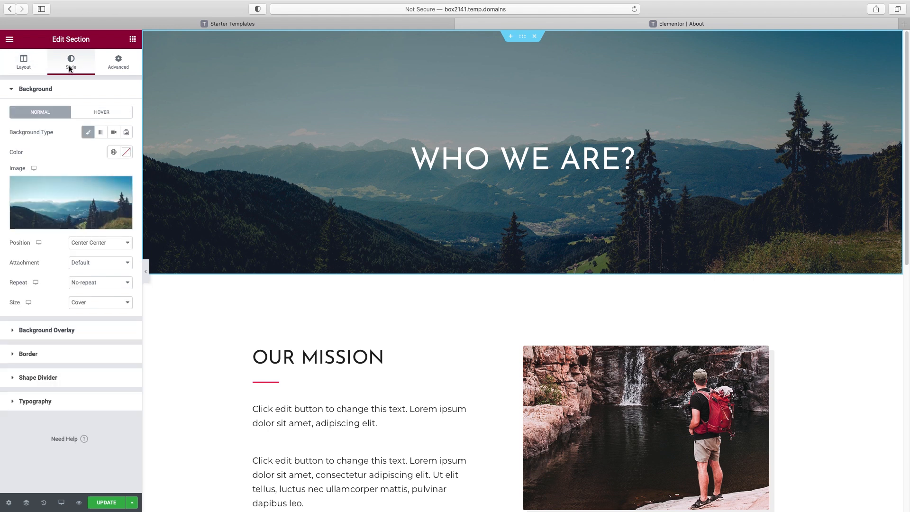
pyautogui.click(72, 221)
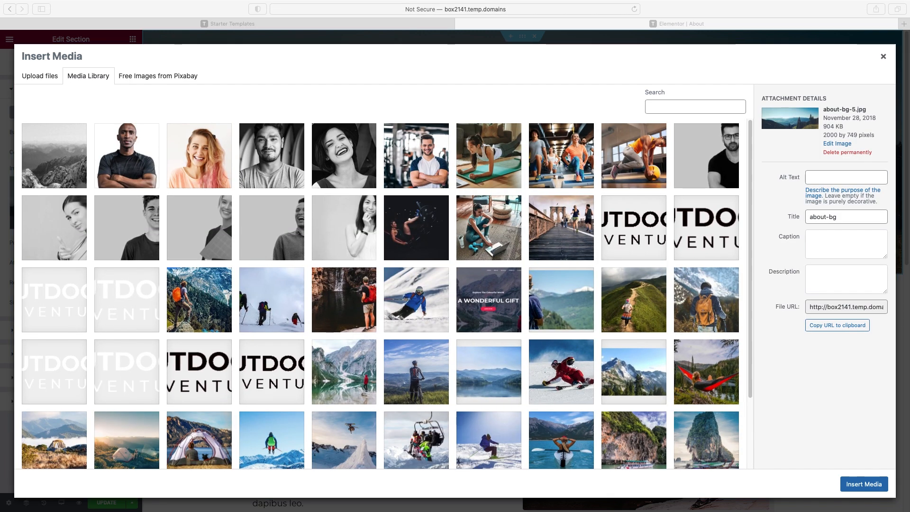
pyautogui.moveTo(909, 148); pyautogui.dragTo(475, 212)
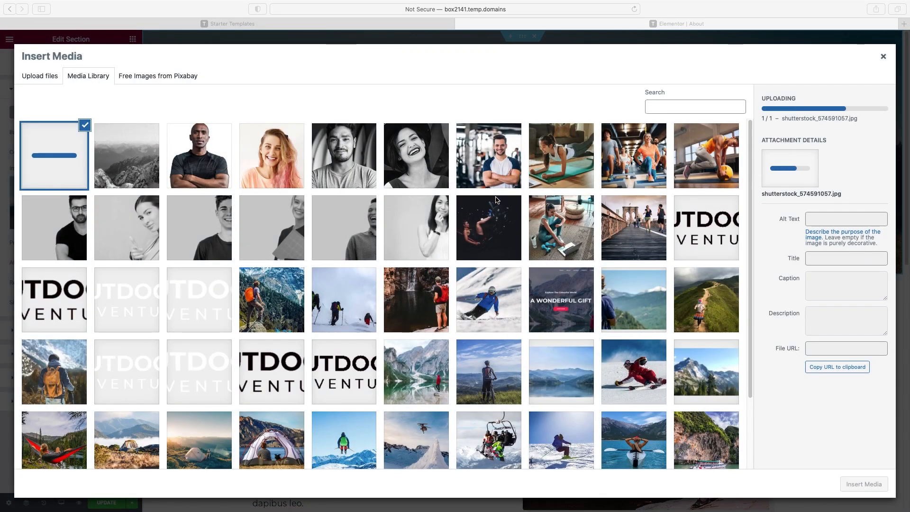
pyautogui.click(862, 486)
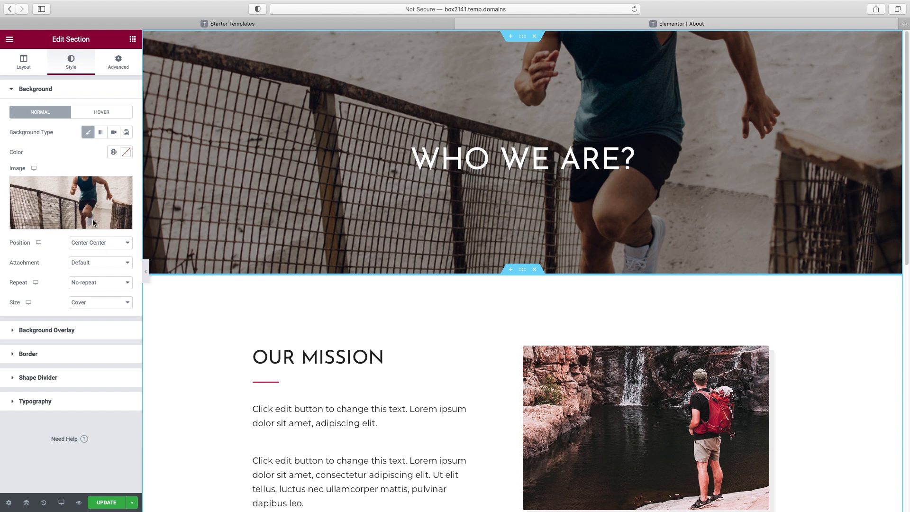
pyautogui.click(106, 243)
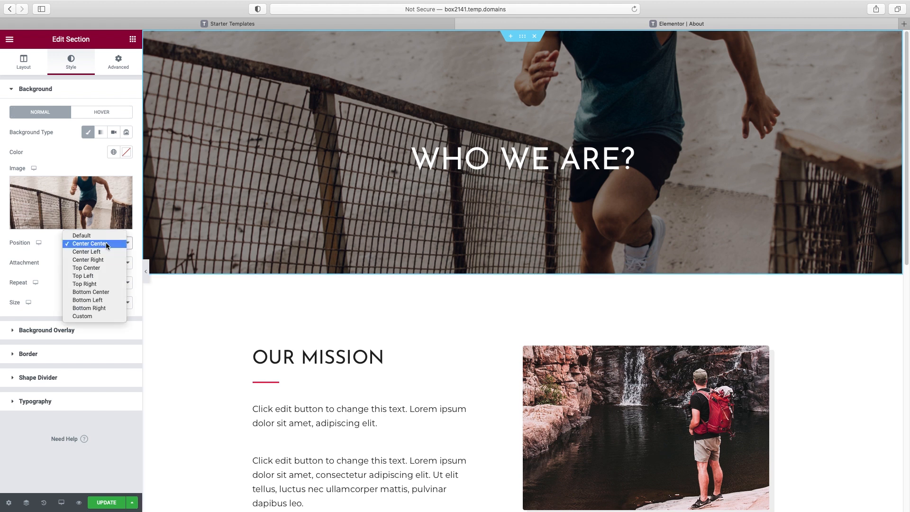
pyautogui.click(98, 317)
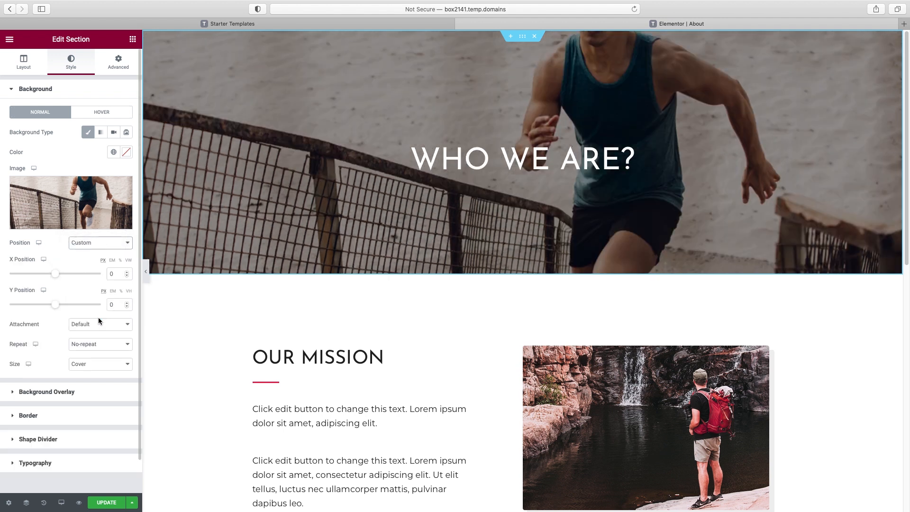
# Change the banner heading to a 'Hi, I'm …!' greeting with the trainer's first name
pyautogui.click(572, 158)
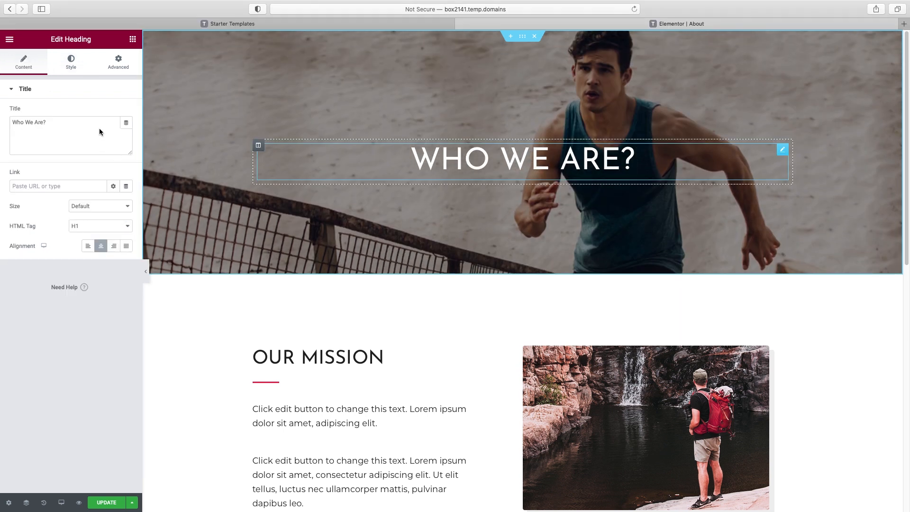
pyautogui.tripleClick(64, 119)
pyautogui.write('Hi, ')
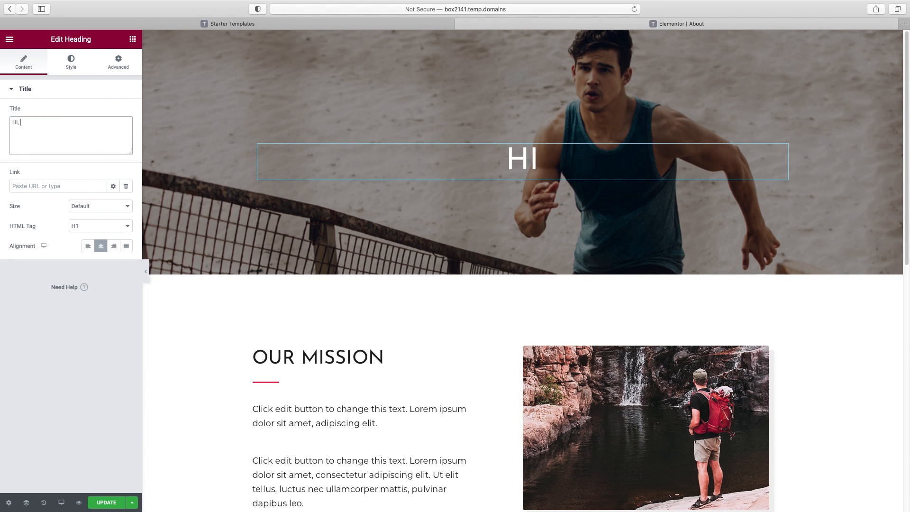
pyautogui.write("I'm Jon!")
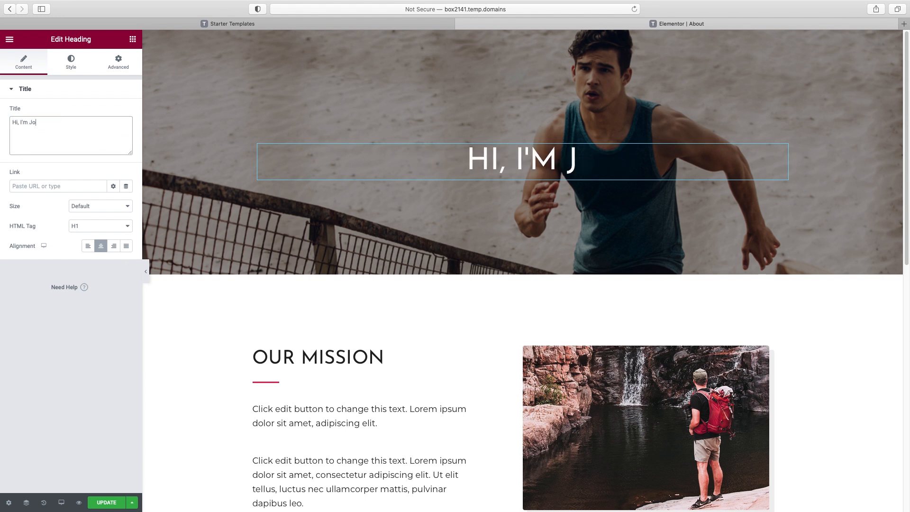
pyautogui.scroll(-3, 652, 252)
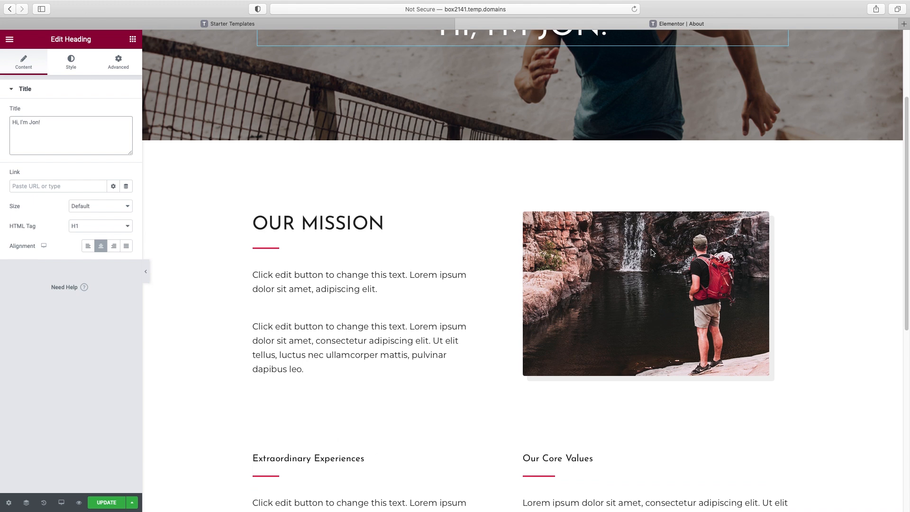
pyautogui.scroll(-1, 652, 253)
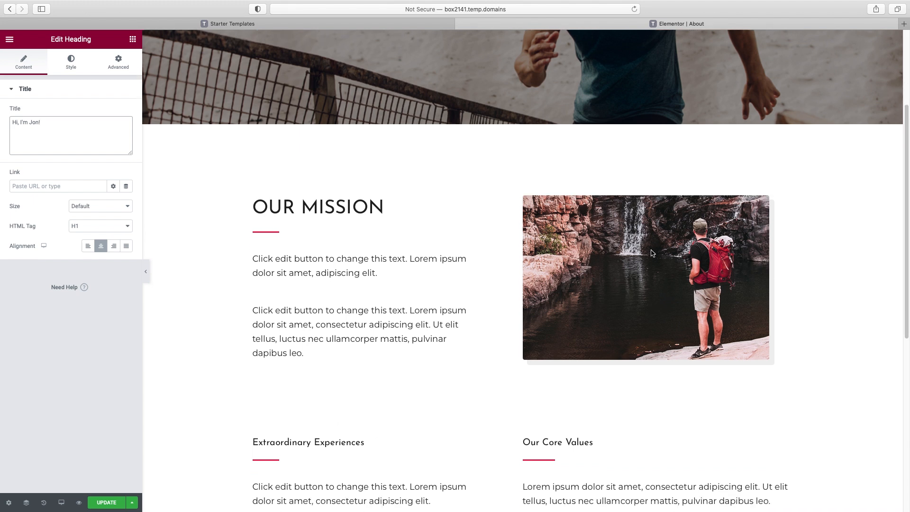
# Rename the OUR MISSION heading to MY MISSION
pyautogui.click(283, 212)
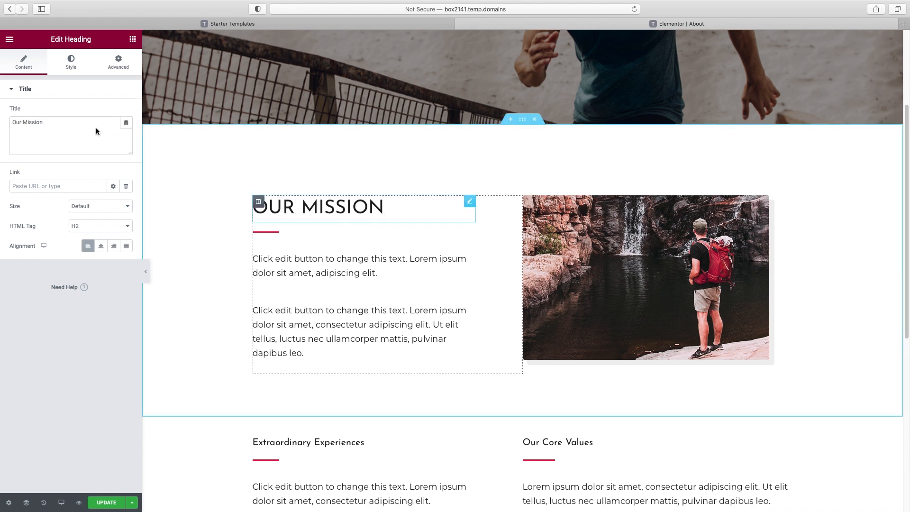
pyautogui.doubleClick(20, 122)
pyautogui.write('My')
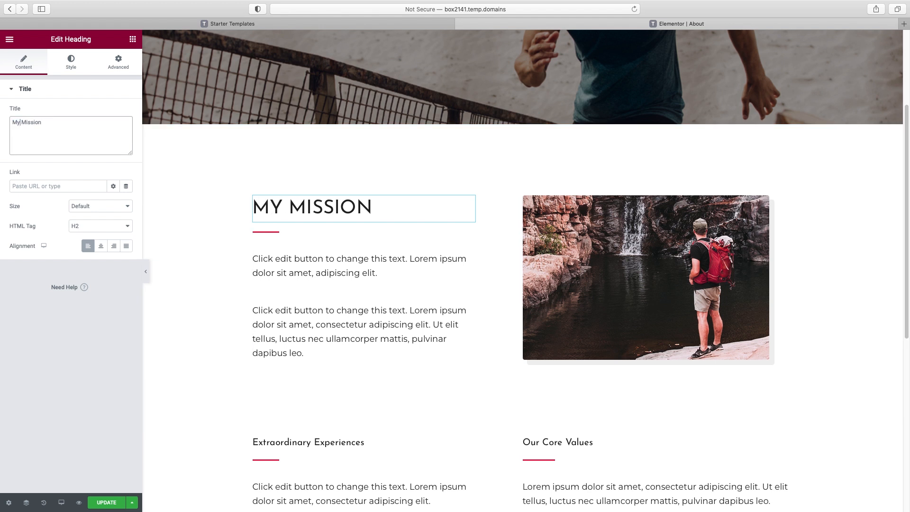
pyautogui.click(651, 270)
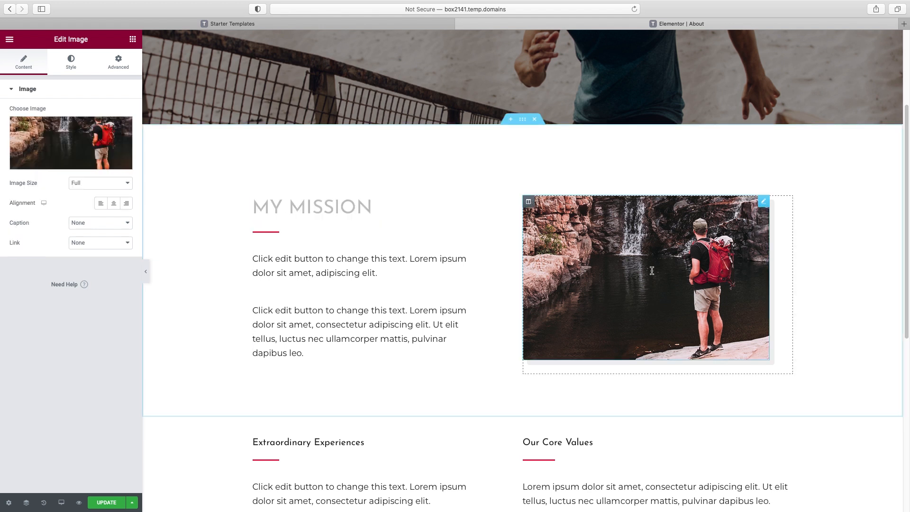
# Replace the waterfall photo beside My Mission with an uploaded photo of a couple training on a mat
pyautogui.click(65, 163)
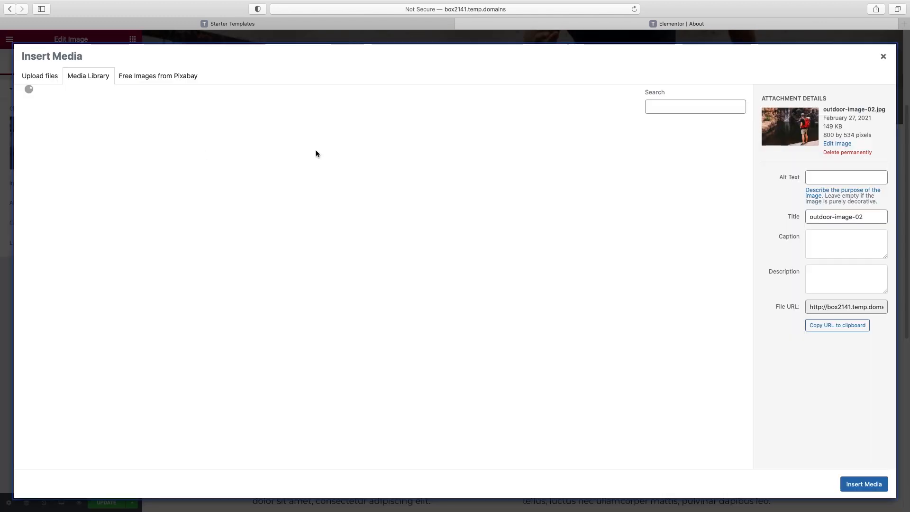
pyautogui.moveTo(523, 176); pyautogui.dragTo(509, 185)
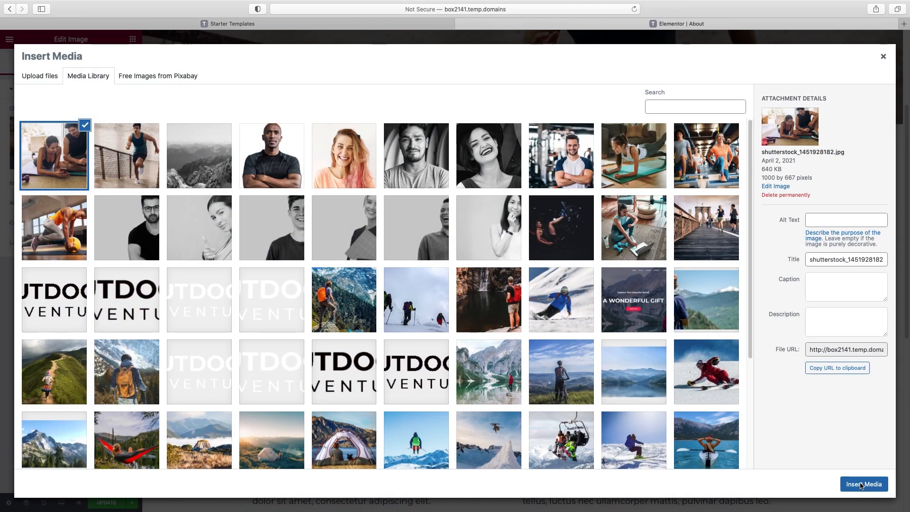
pyautogui.click(864, 484)
pyautogui.scroll(-1, 743, 337)
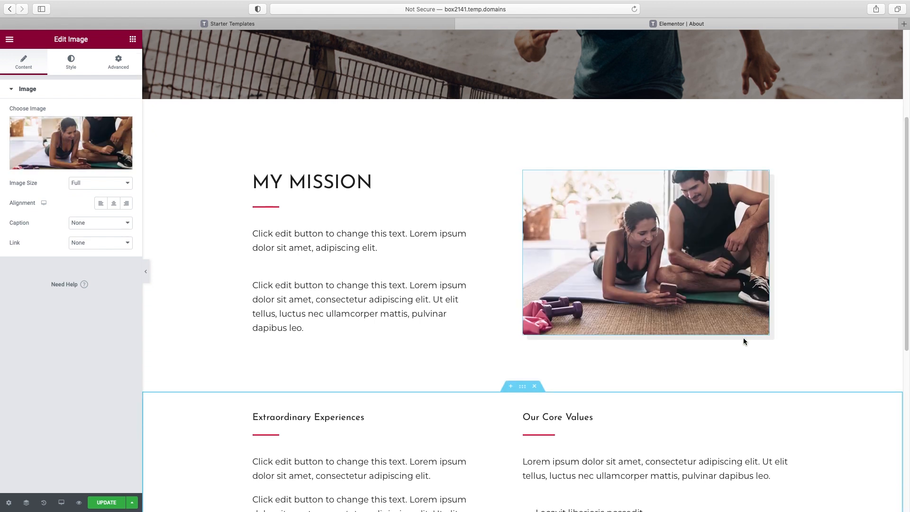
pyautogui.scroll(-5, 729, 309)
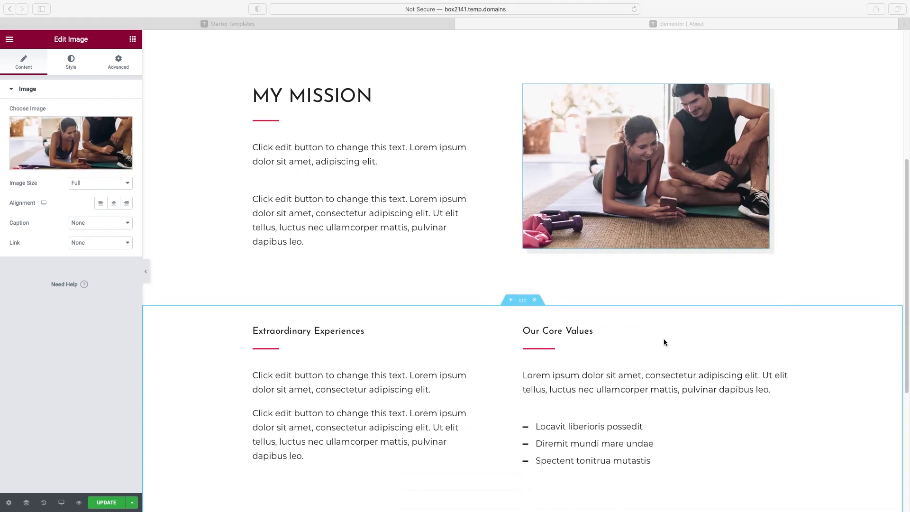
pyautogui.scroll(-3, 670, 344)
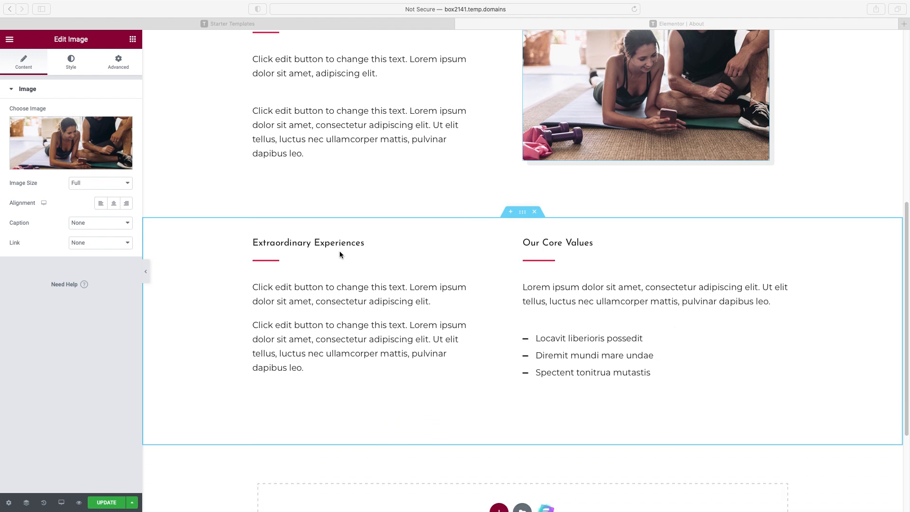
pyautogui.click(328, 243)
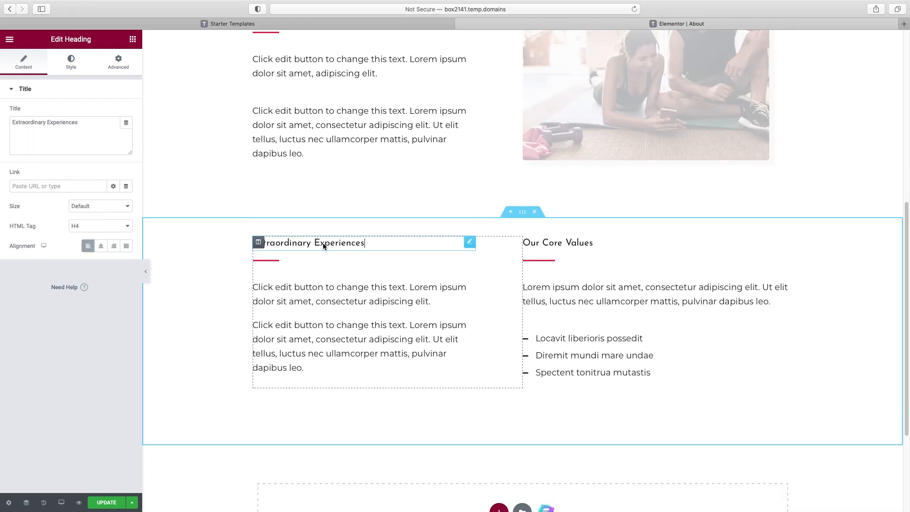
pyautogui.doubleClick(37, 124)
pyautogui.click(98, 127)
pyautogui.tripleClick(80, 123)
pyautogui.write('My Backg')
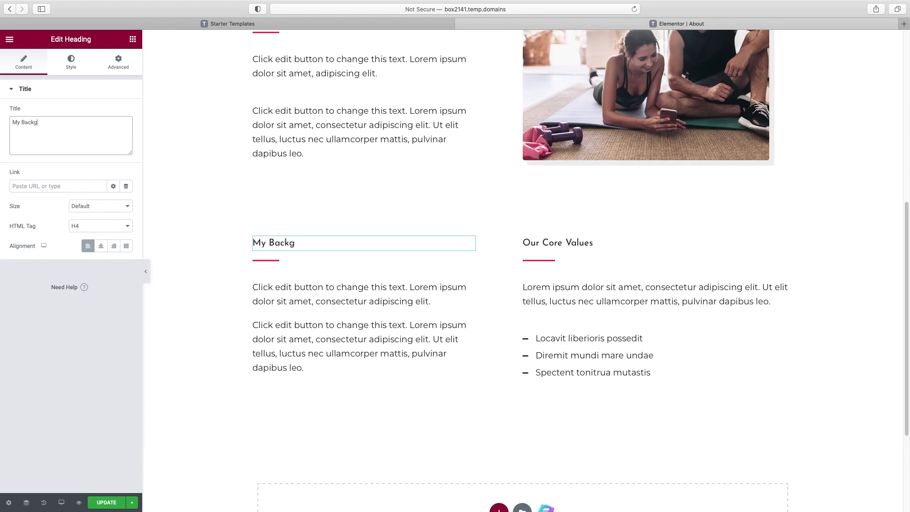
pyautogui.write('round and Experience')
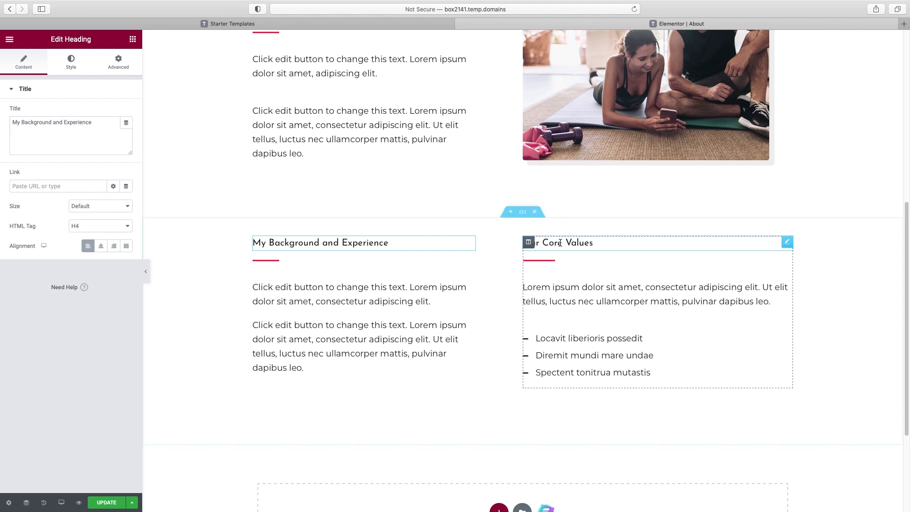
pyautogui.click(524, 239)
pyautogui.tripleClick(27, 123)
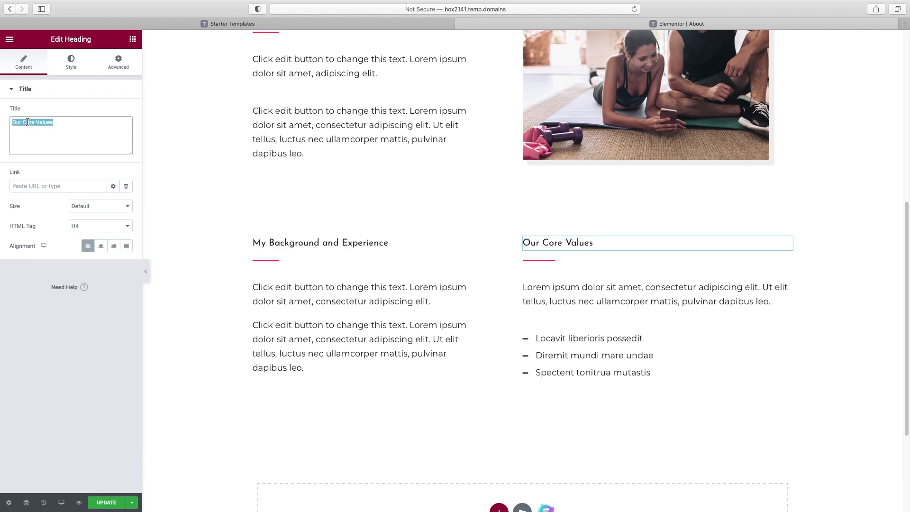
pyautogui.write('My Certifications')
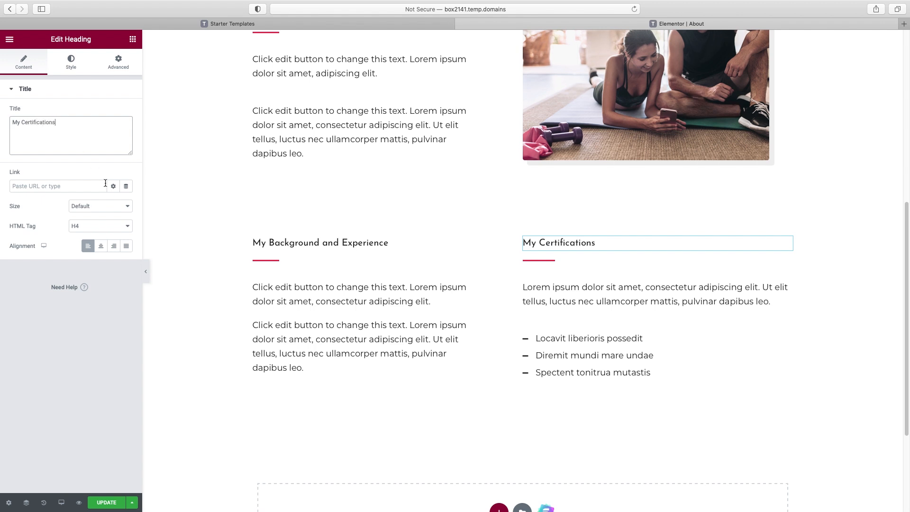
pyautogui.click(366, 325)
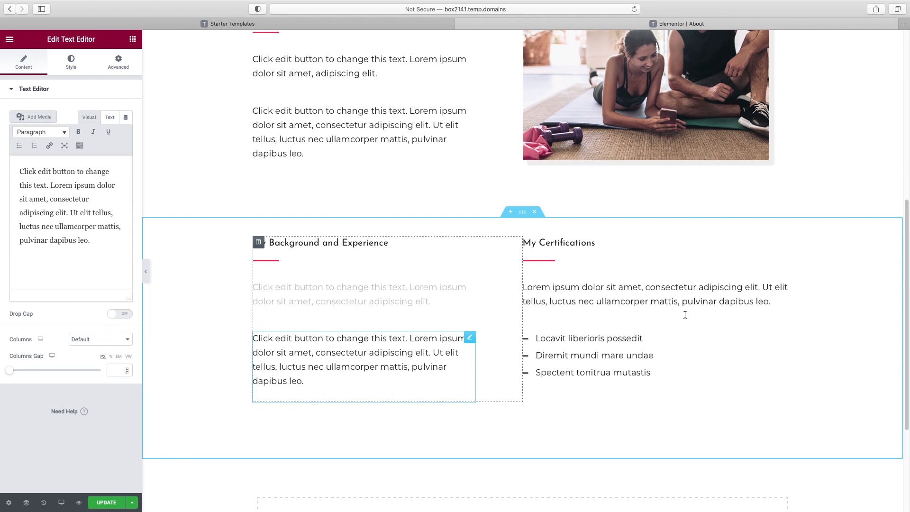
pyautogui.click(542, 340)
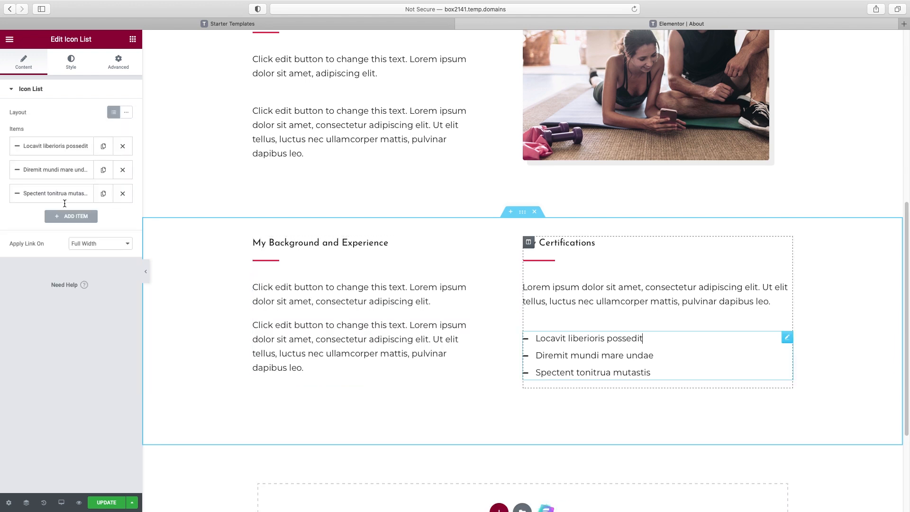
pyautogui.click(36, 146)
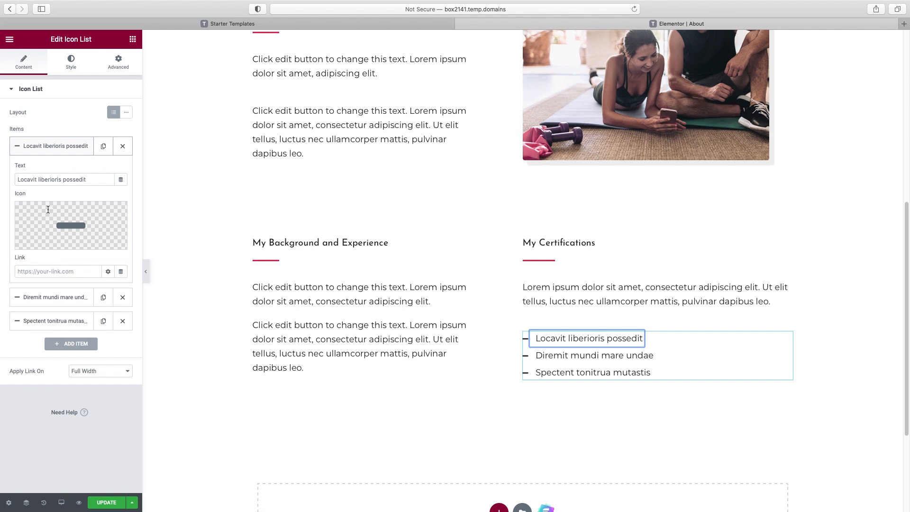
pyautogui.click(618, 284)
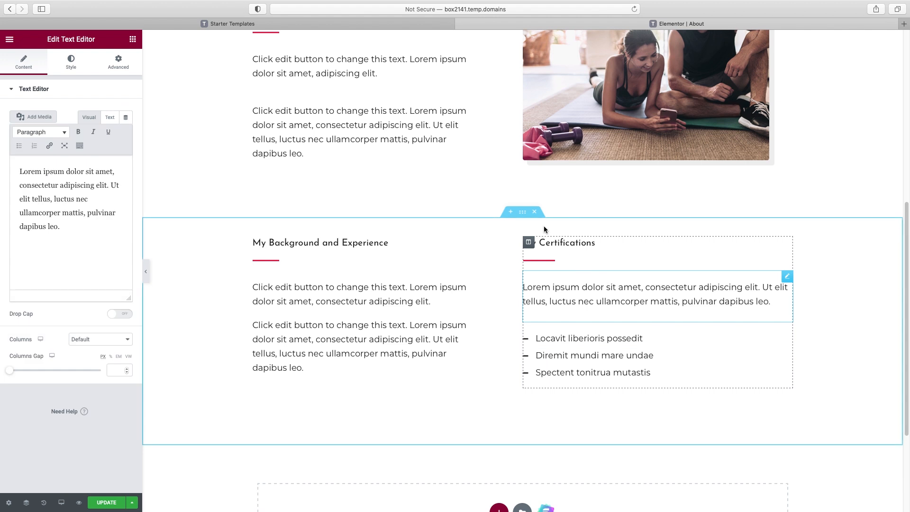
pyautogui.scroll(4, 489, 337)
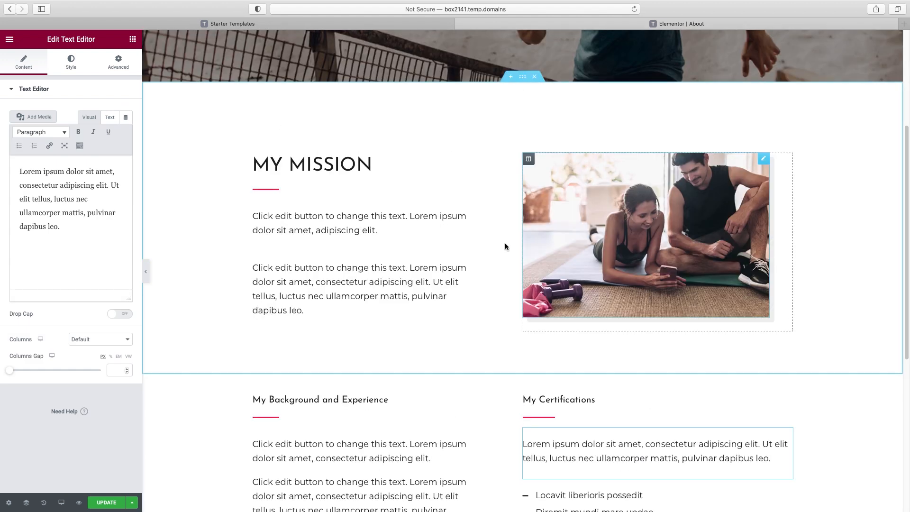
pyautogui.scroll(-3, 340, 352)
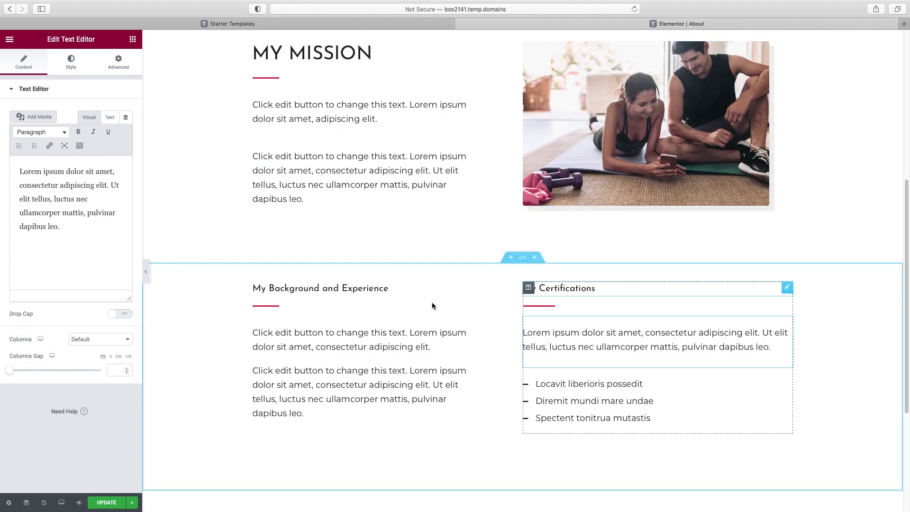
# Give the Background and Certifications section a Classic light grey #FAFAFA background
pyautogui.click(522, 260)
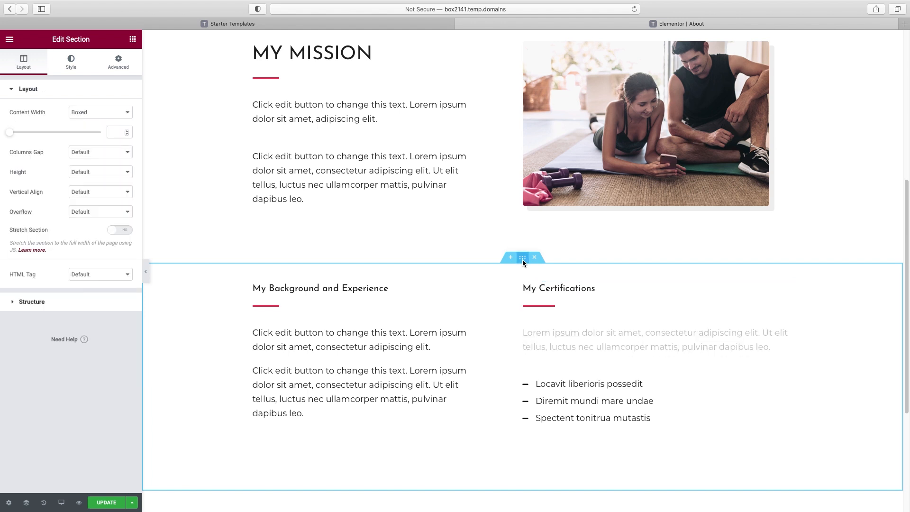
pyautogui.click(74, 64)
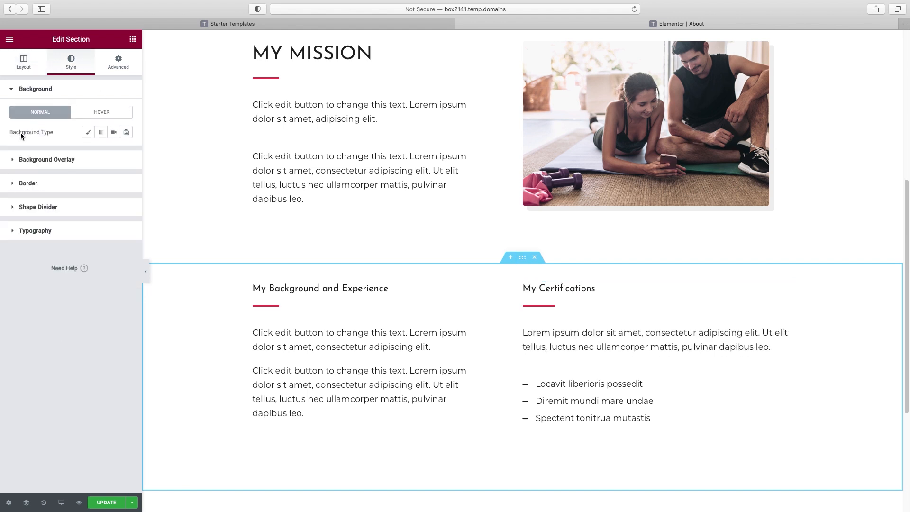
pyautogui.click(89, 132)
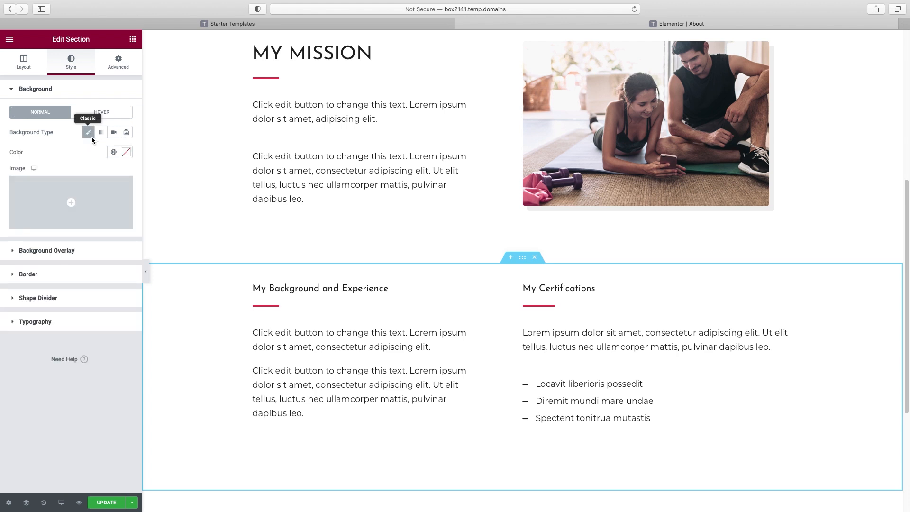
pyautogui.click(126, 152)
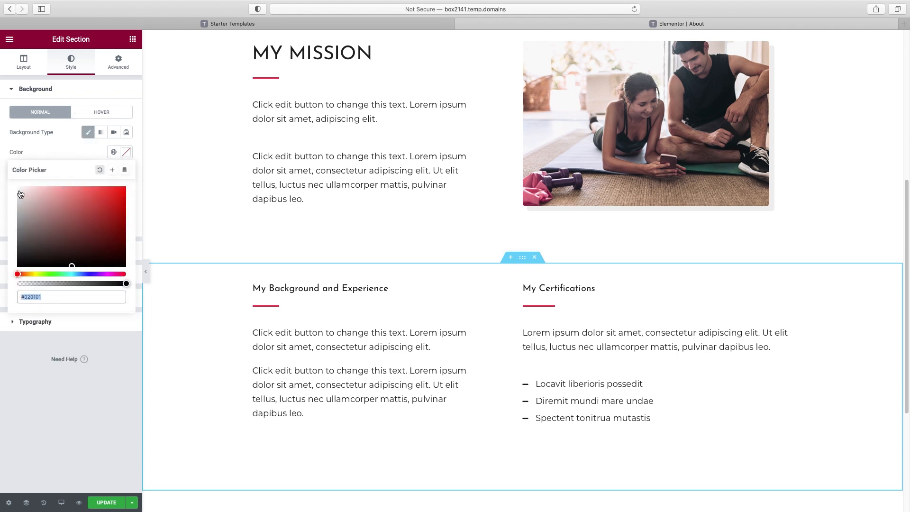
pyautogui.write('#F8F8F8')
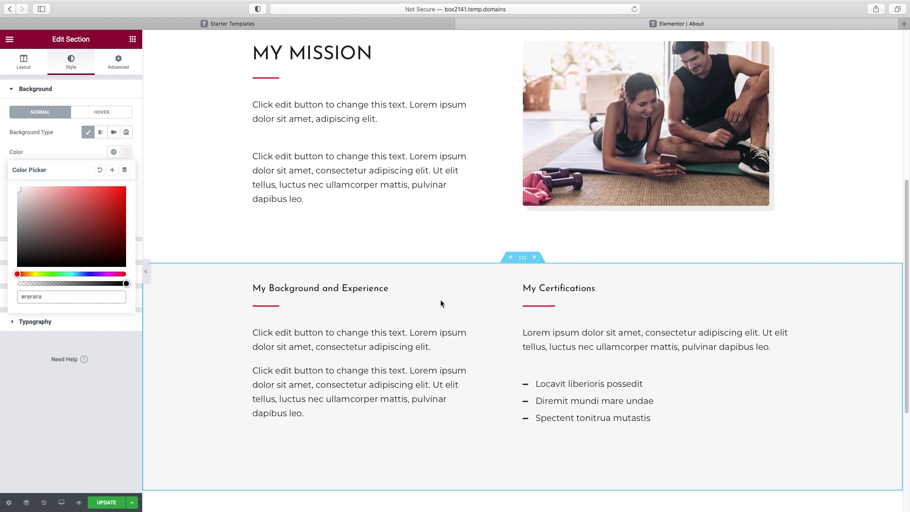
pyautogui.click(145, 273)
# Return to the top of the About page preview and reopen the Elementor sidebar
pyautogui.scroll(5, 391, 231)
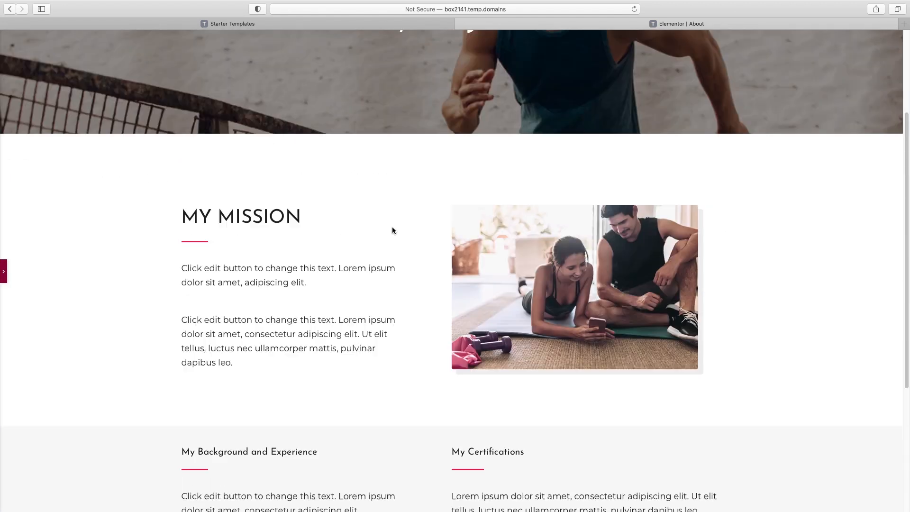
pyautogui.scroll(-5, 391, 231)
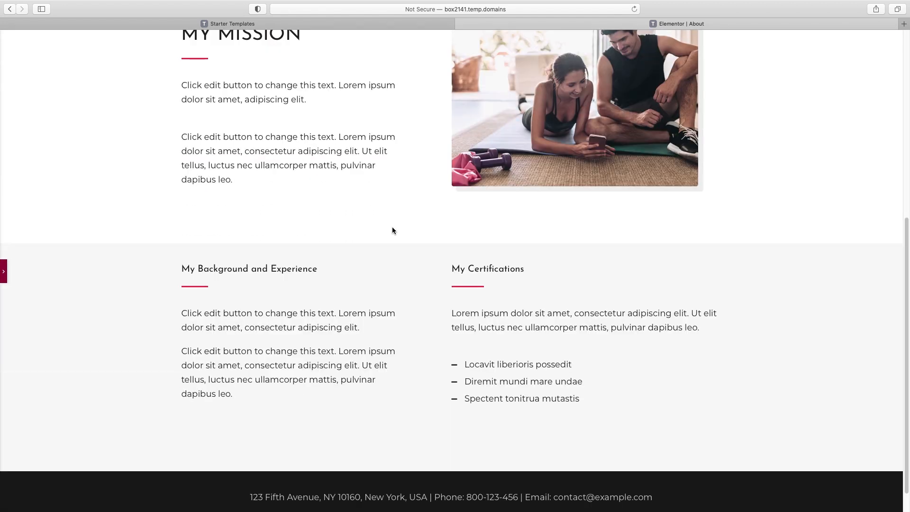
pyautogui.scroll(7, 393, 231)
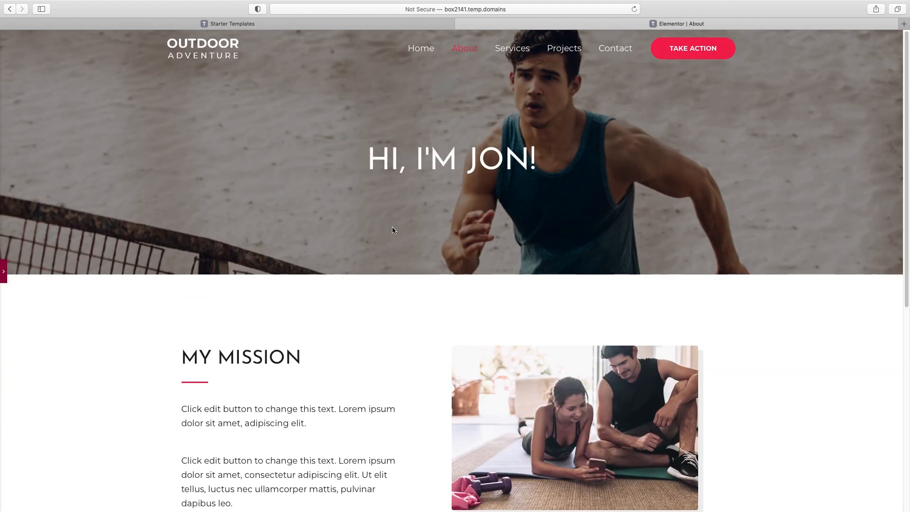
pyautogui.click(3, 271)
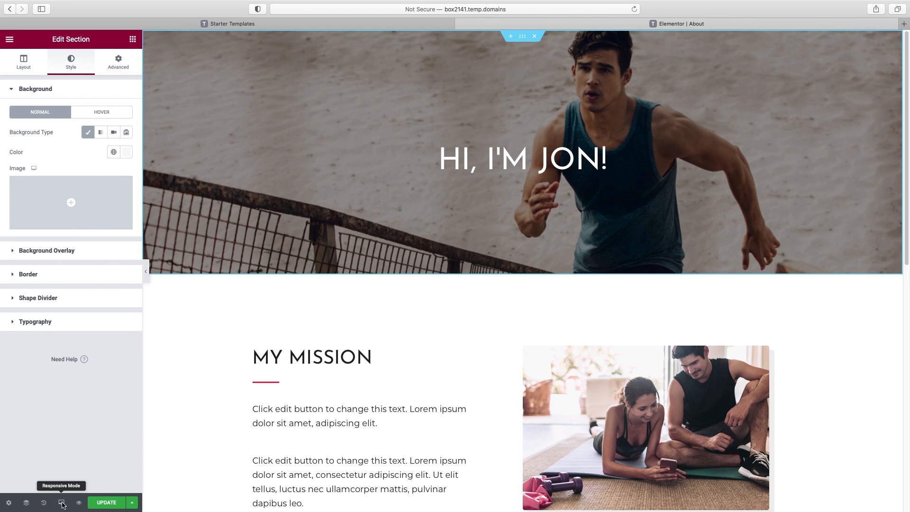
# Check the About page in Mobile and Tablet responsive views, then save it with Update
pyautogui.click(63, 503)
pyautogui.click(54, 480)
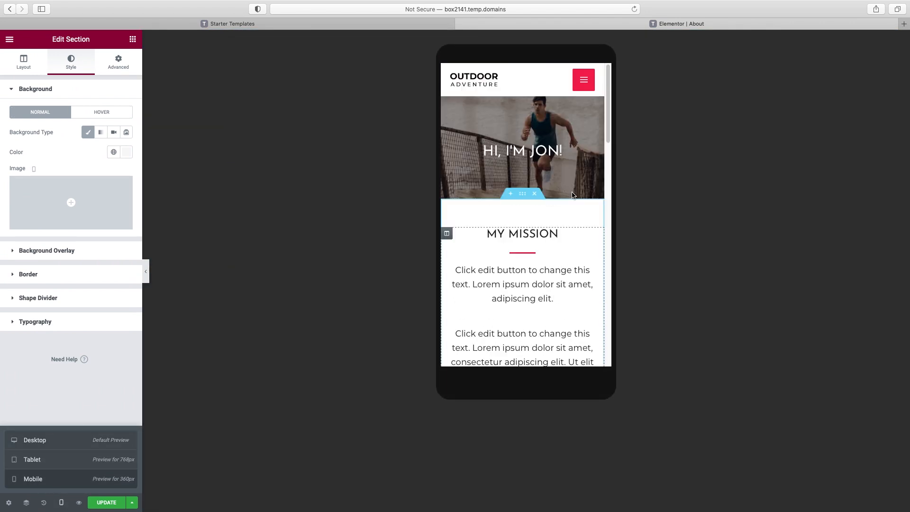
pyautogui.moveTo(608, 126); pyautogui.dragTo(617, 349)
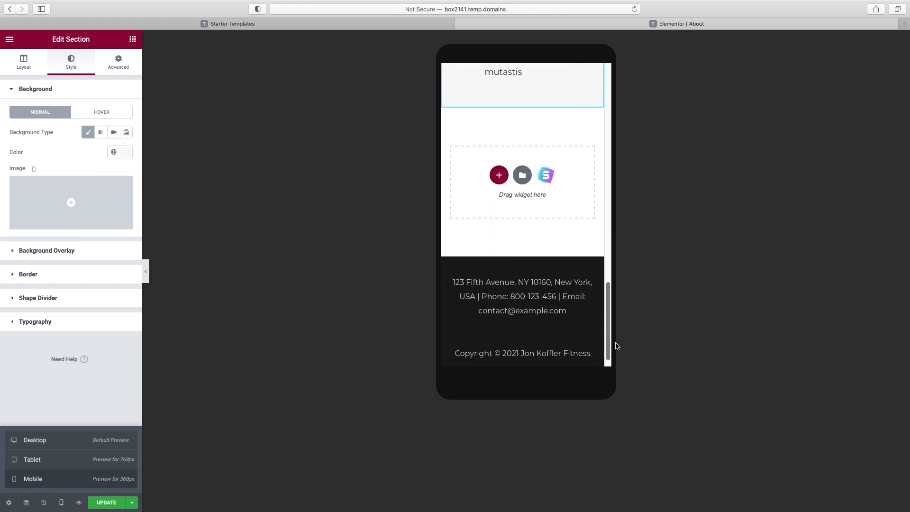
pyautogui.click(62, 503)
pyautogui.click(62, 503)
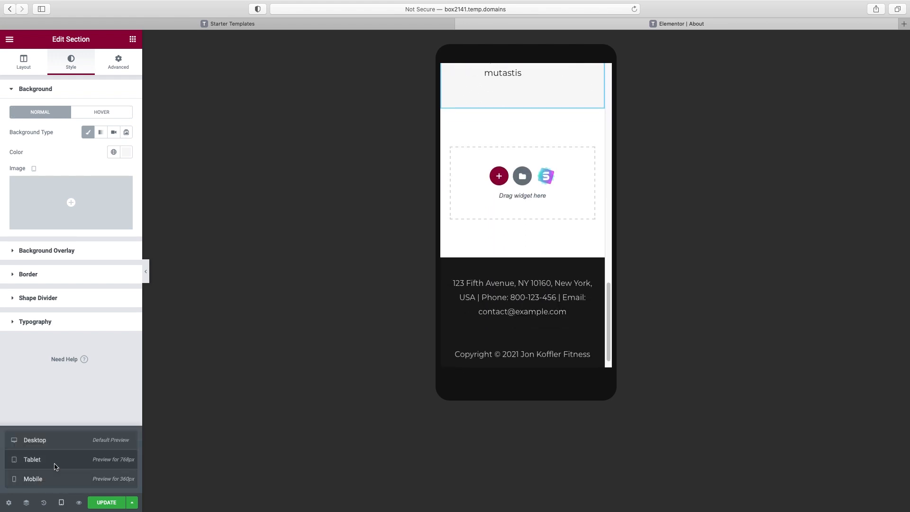
pyautogui.click(54, 466)
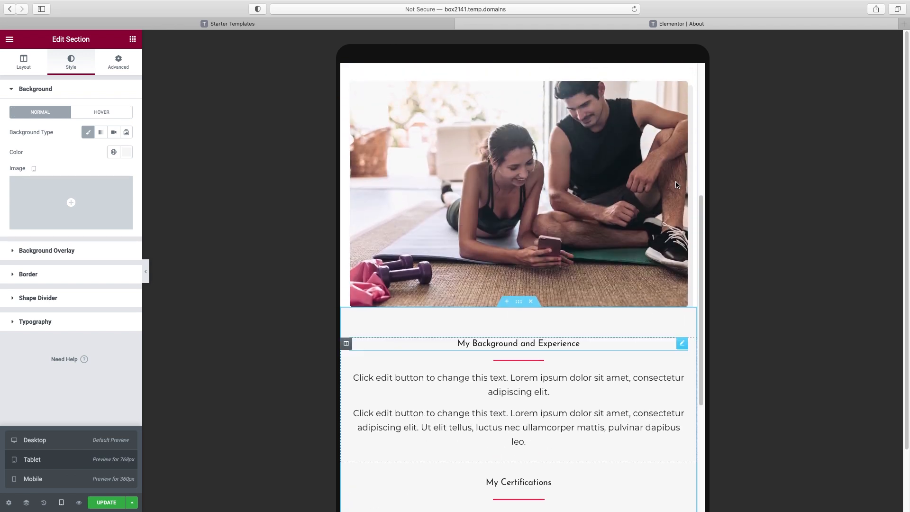
pyautogui.scroll(6, 665, 197)
pyautogui.moveTo(700, 188); pyautogui.dragTo(687, 444)
pyautogui.click(111, 503)
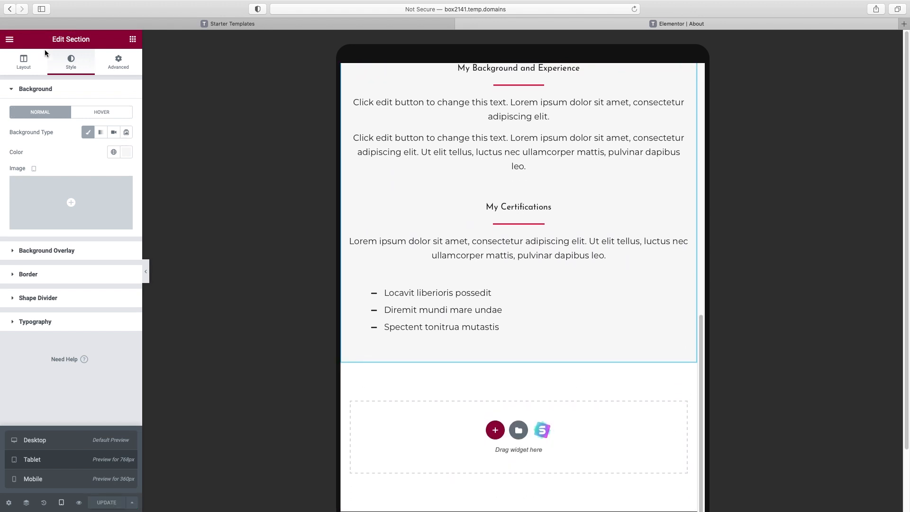
# Exit to the dashboard and open the Services page with Edit with Elementor
pyautogui.click(9, 39)
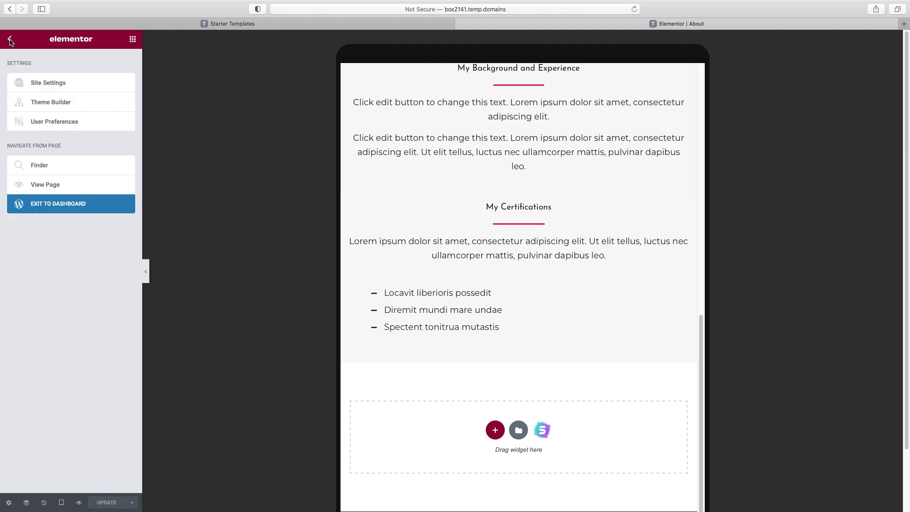
pyautogui.click(60, 206)
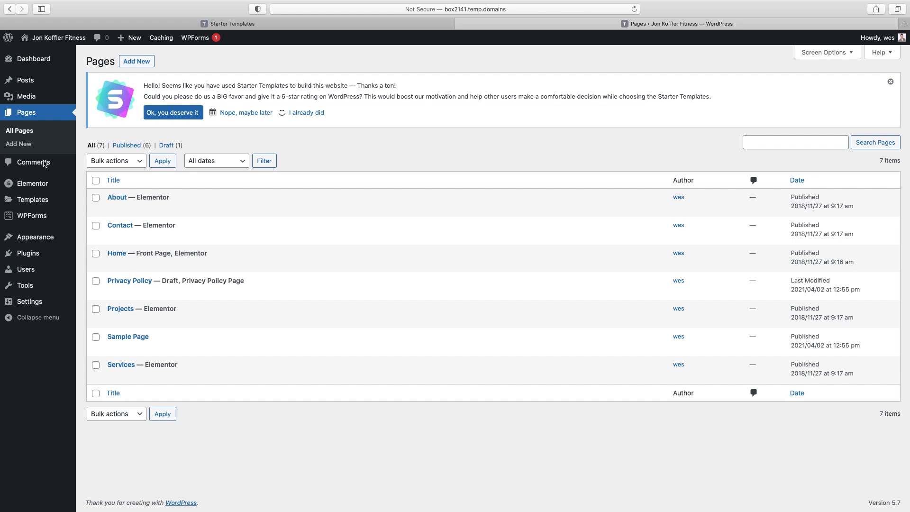
pyautogui.click(118, 367)
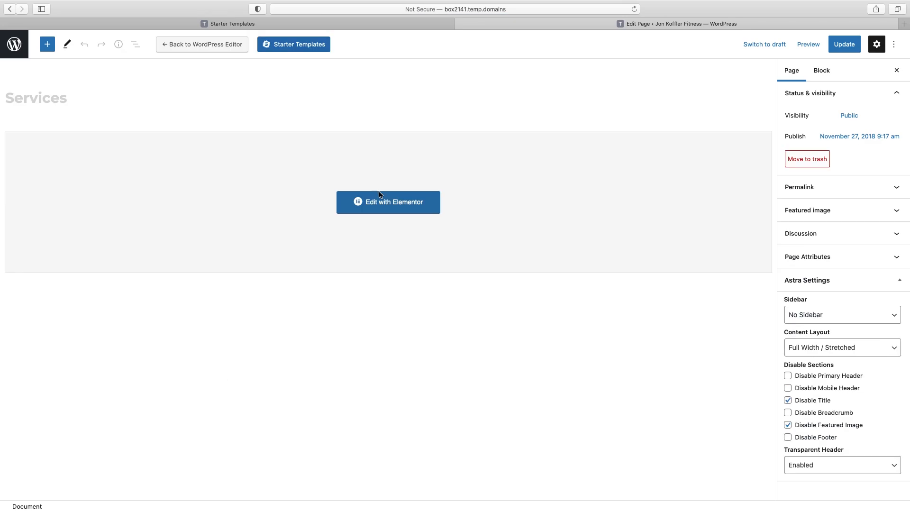
pyautogui.click(381, 195)
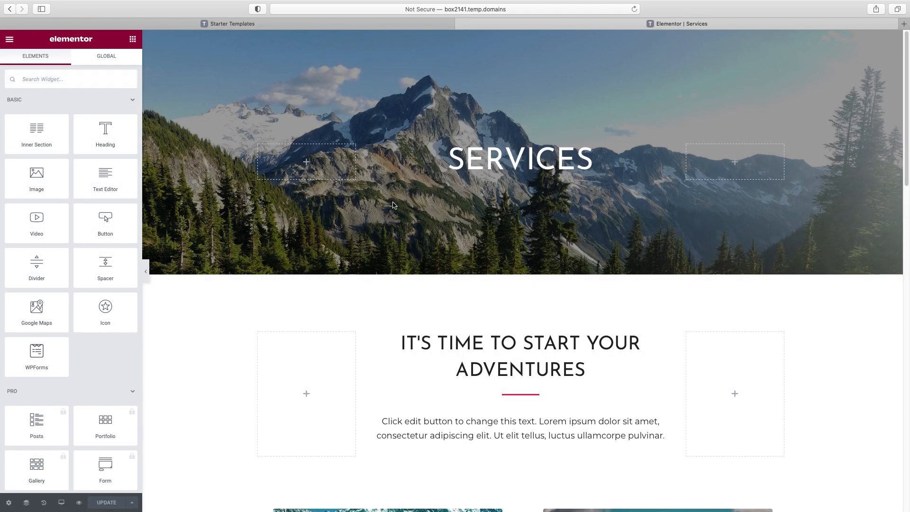
pyautogui.scroll(-5, 547, 182)
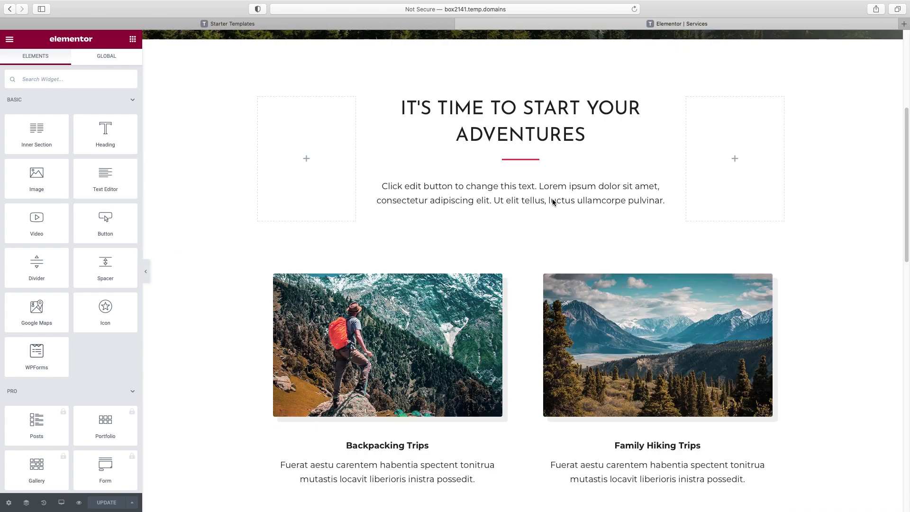
pyautogui.scroll(-12, 434, 282)
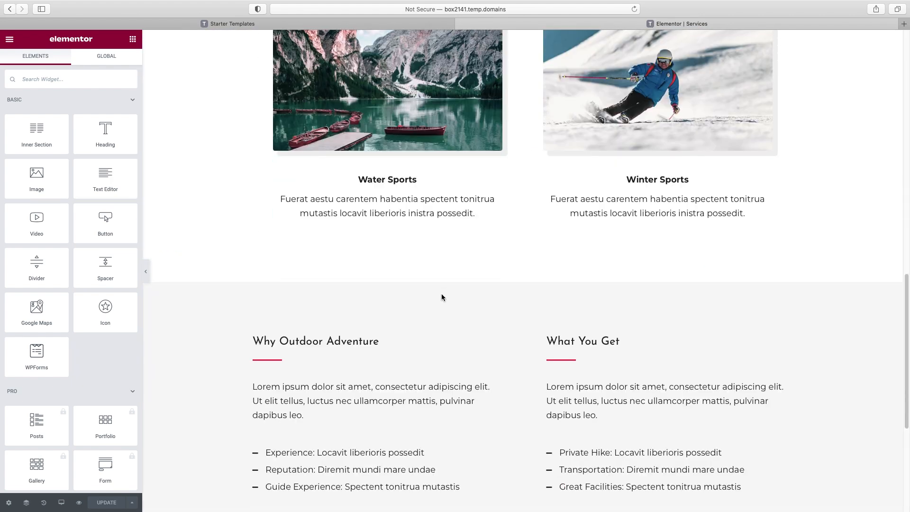
pyautogui.scroll(8, 442, 291)
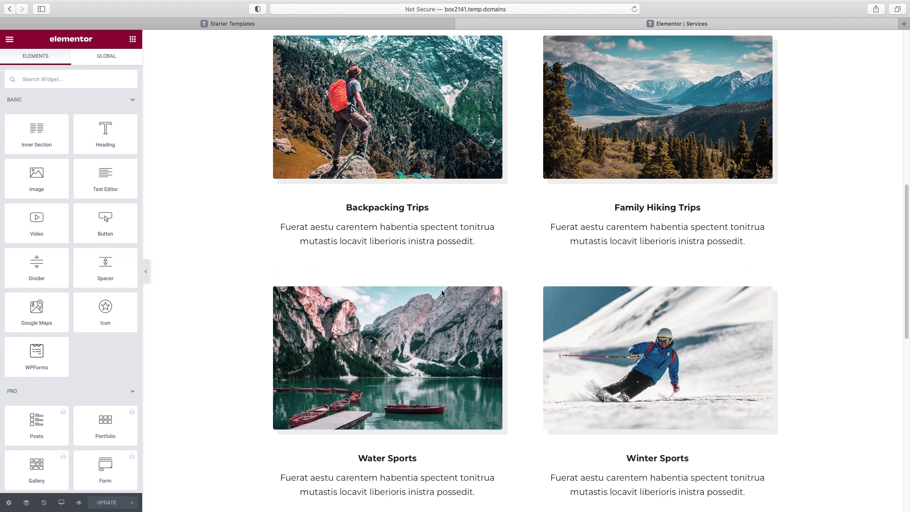
pyautogui.scroll(1, 529, 165)
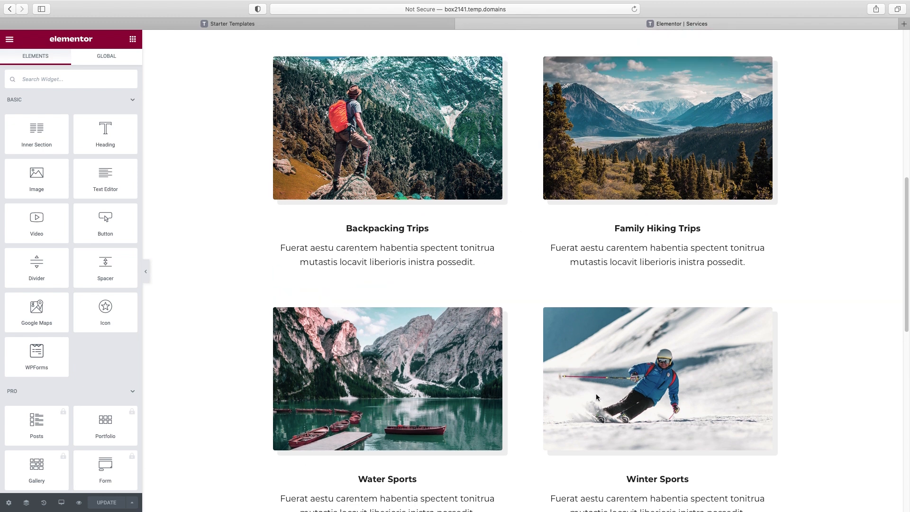
pyautogui.scroll(1, 611, 335)
pyautogui.scroll(8, 611, 334)
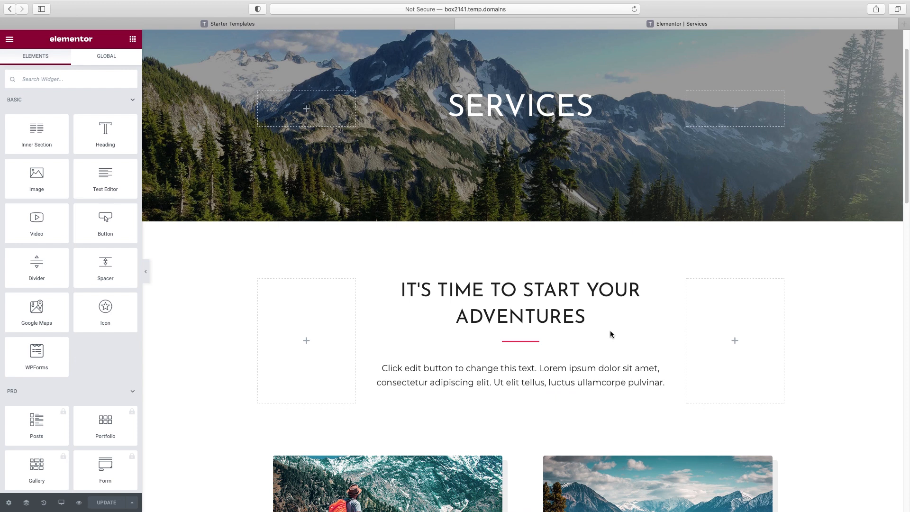
pyautogui.click(146, 272)
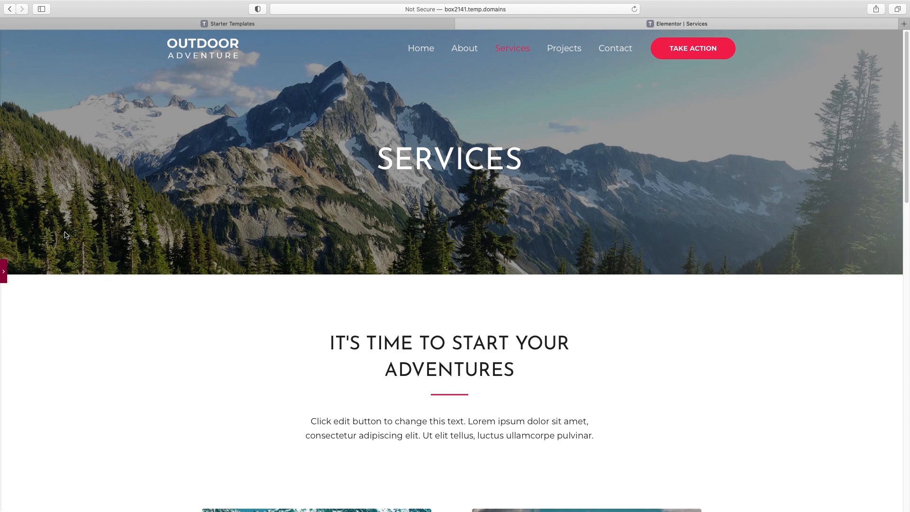
pyautogui.click(3, 271)
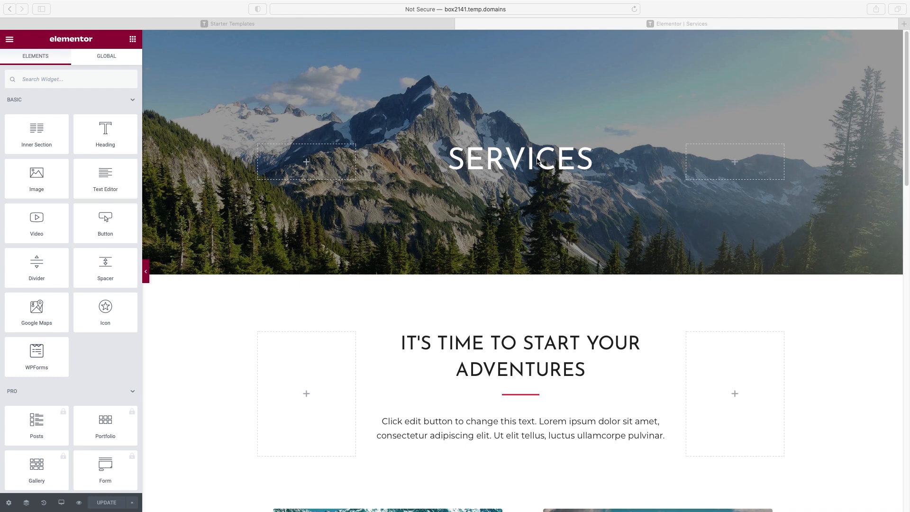
# Change the hero heading from SERVICES to '1-on-1 training'
pyautogui.click(542, 160)
pyautogui.tripleClick(57, 126)
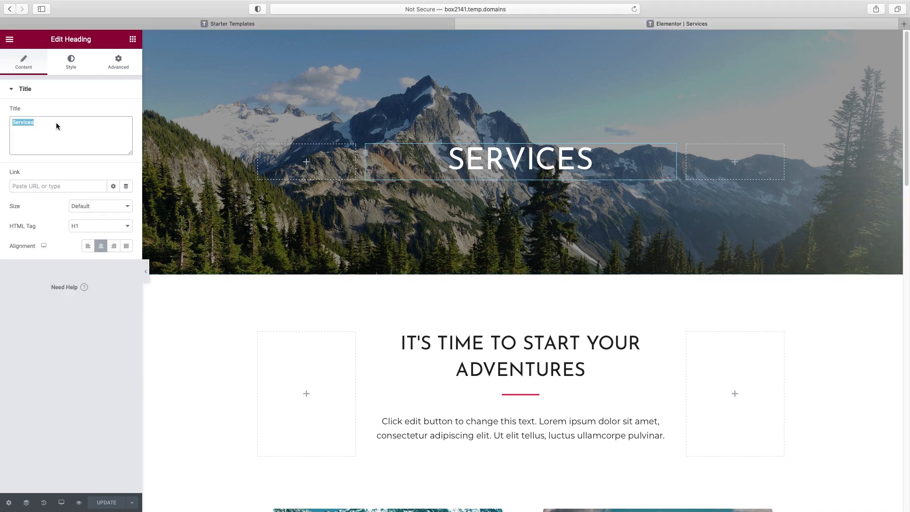
pyautogui.write('1-on-1 training')
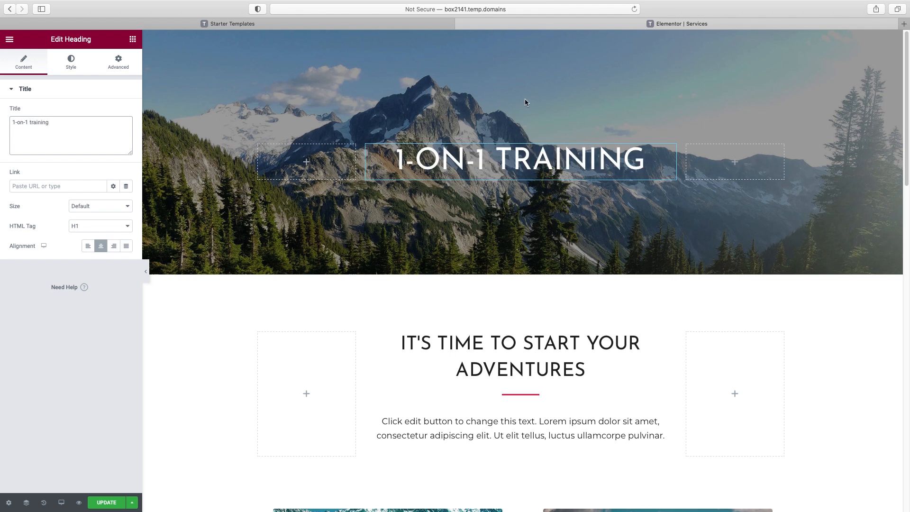
# Set the hero section's background image to the photo of a woman with a yellow ball
pyautogui.click(522, 36)
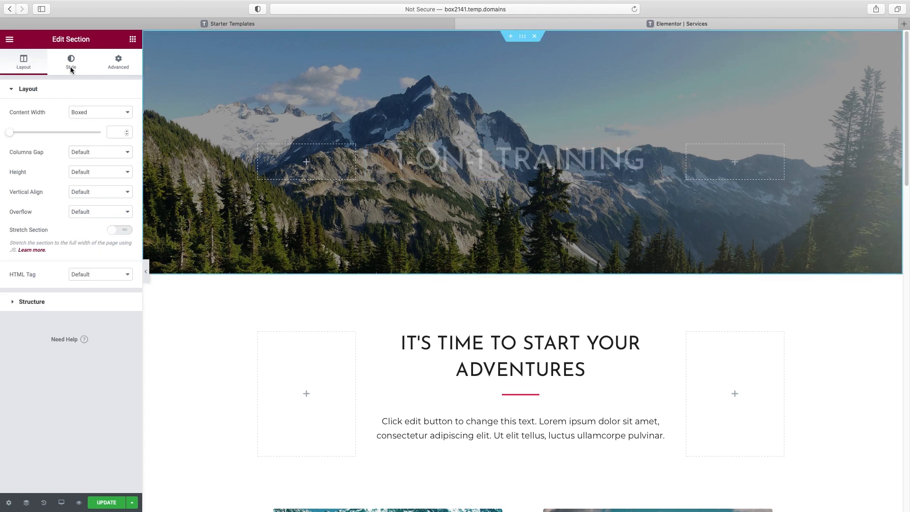
pyautogui.click(71, 67)
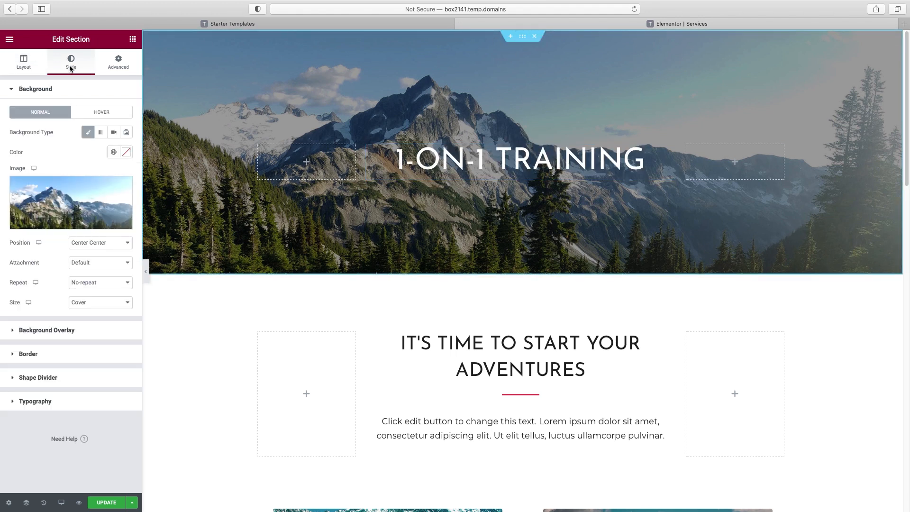
pyautogui.click(66, 227)
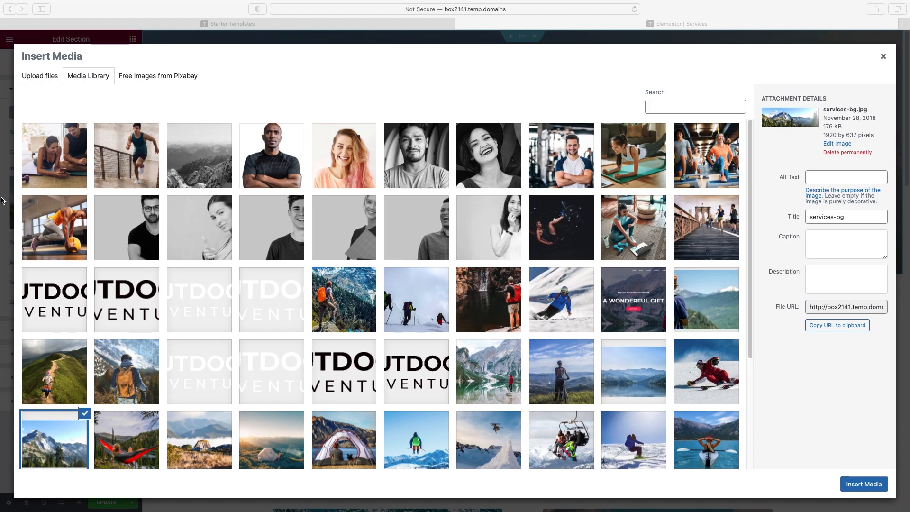
pyautogui.click(49, 228)
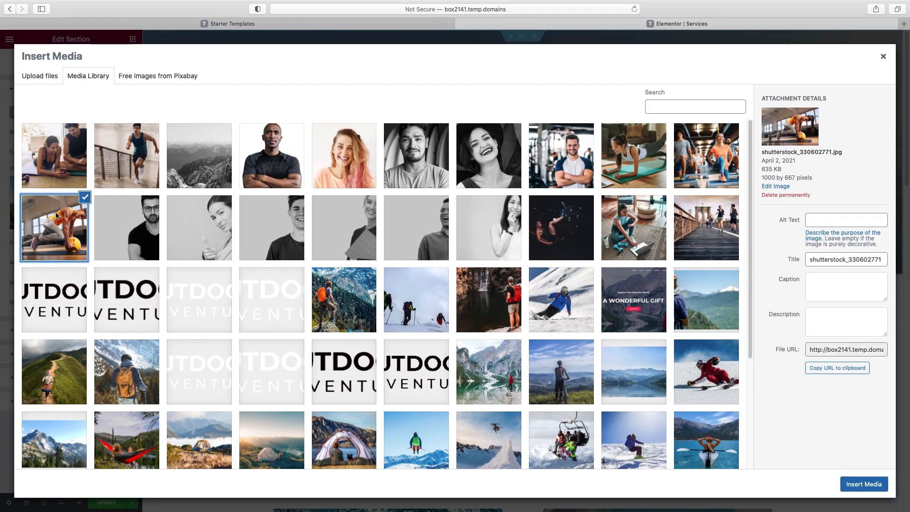
pyautogui.click(868, 484)
pyautogui.scroll(-5, 778, 342)
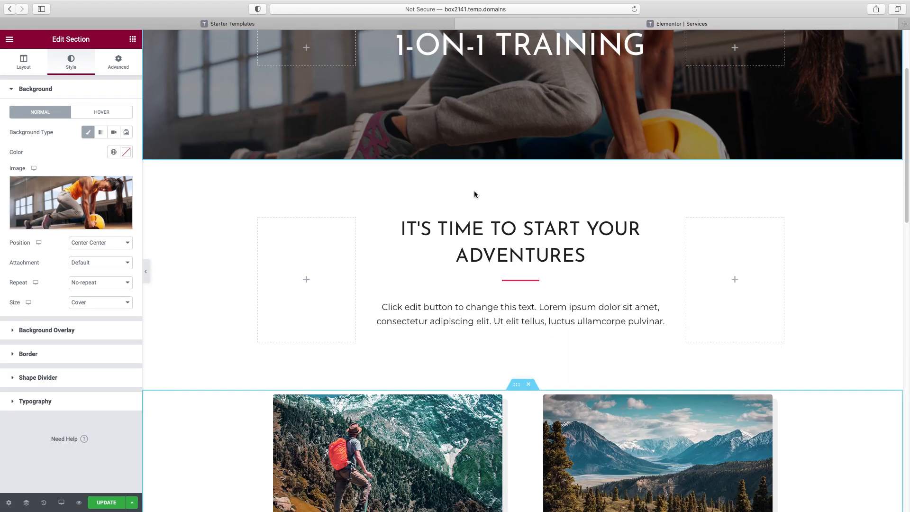
pyautogui.scroll(-5, 752, 244)
pyautogui.scroll(7, 751, 244)
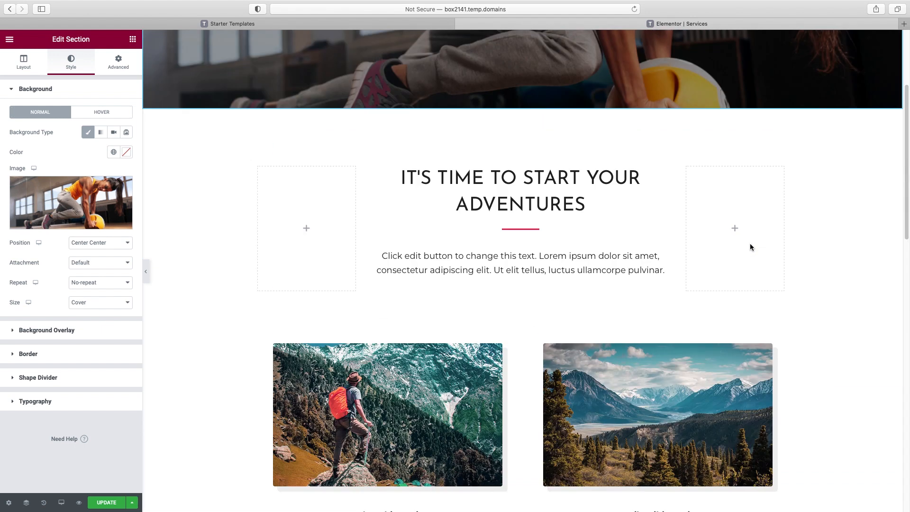
pyautogui.scroll(-1, 715, 283)
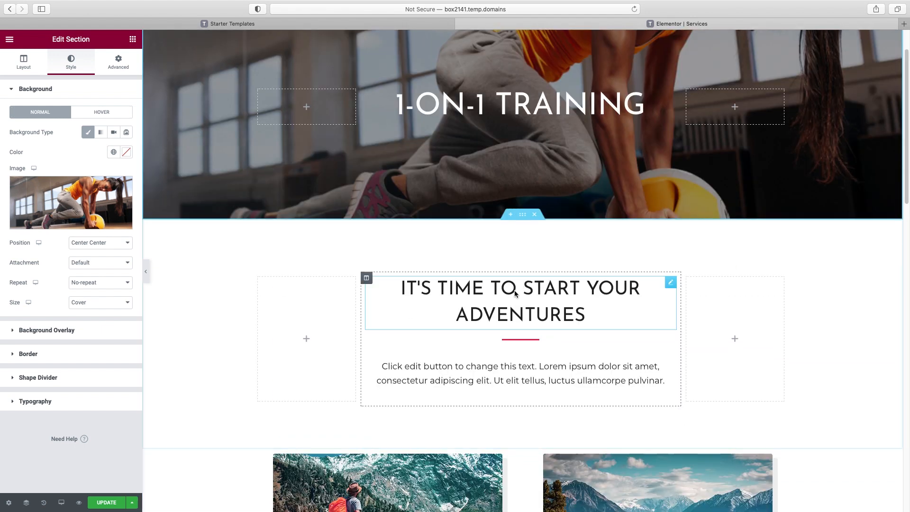
# Delete the adventures heading, both trip card rows and the Why Outdoor Adventure section
pyautogui.click(515, 293)
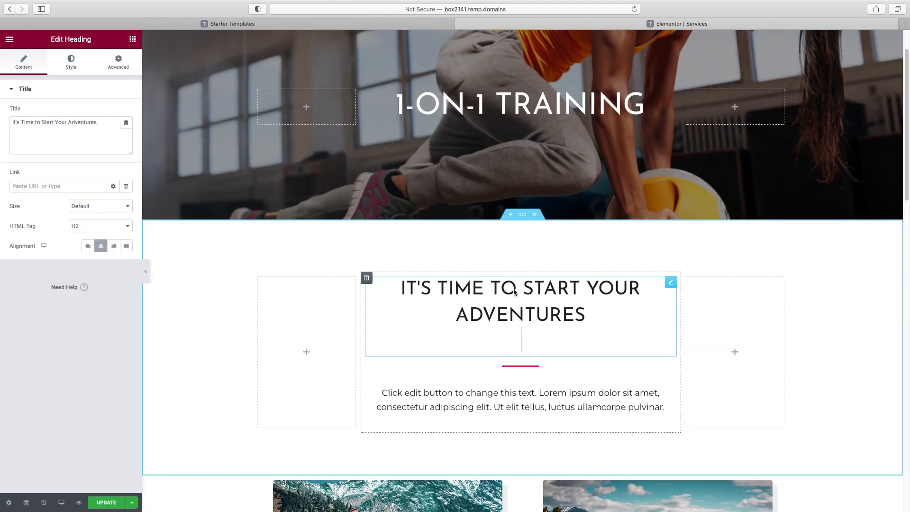
pyautogui.click(534, 215)
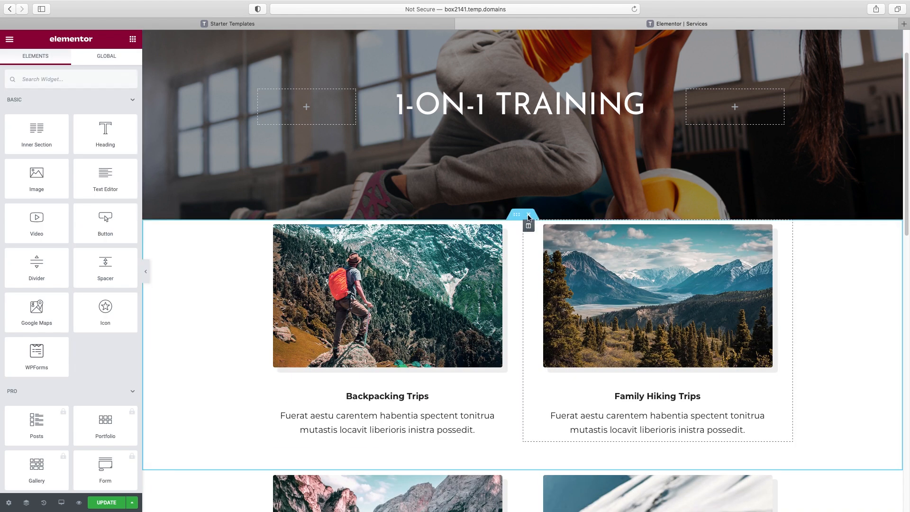
pyautogui.click(530, 216)
pyautogui.click(532, 234)
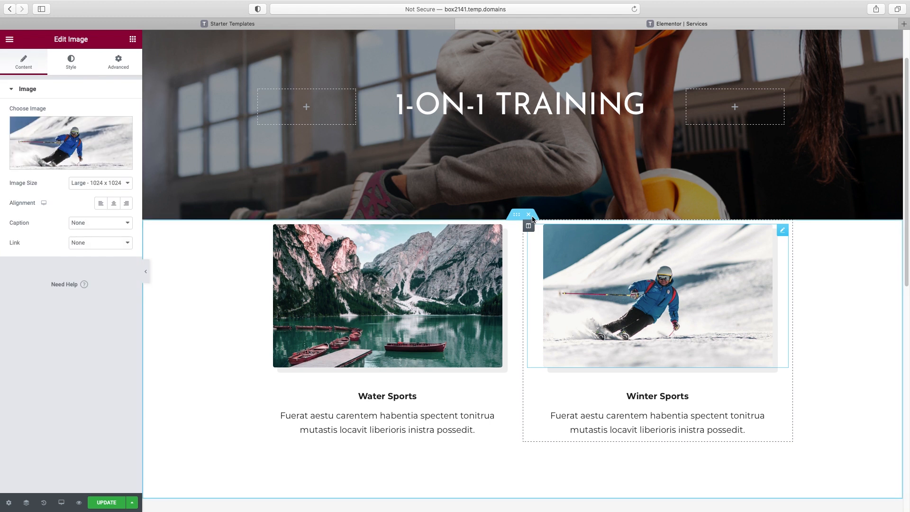
pyautogui.click(530, 215)
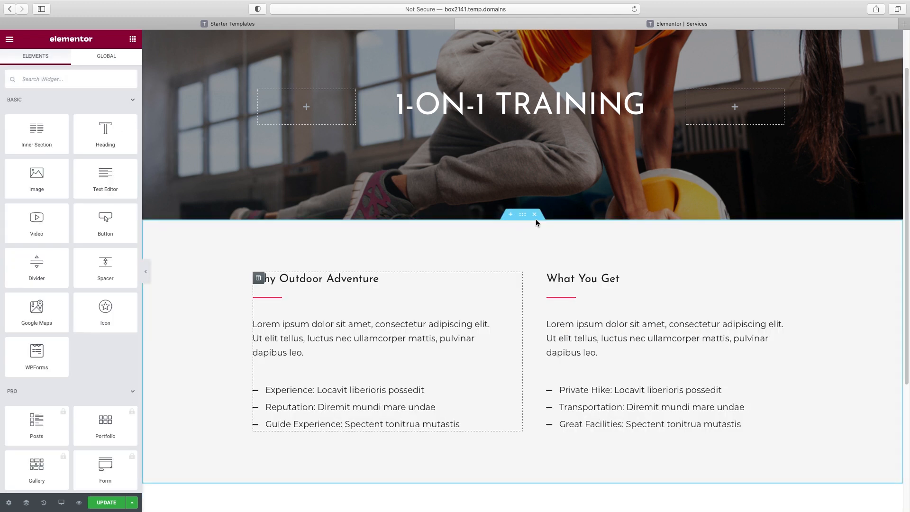
pyautogui.click(534, 215)
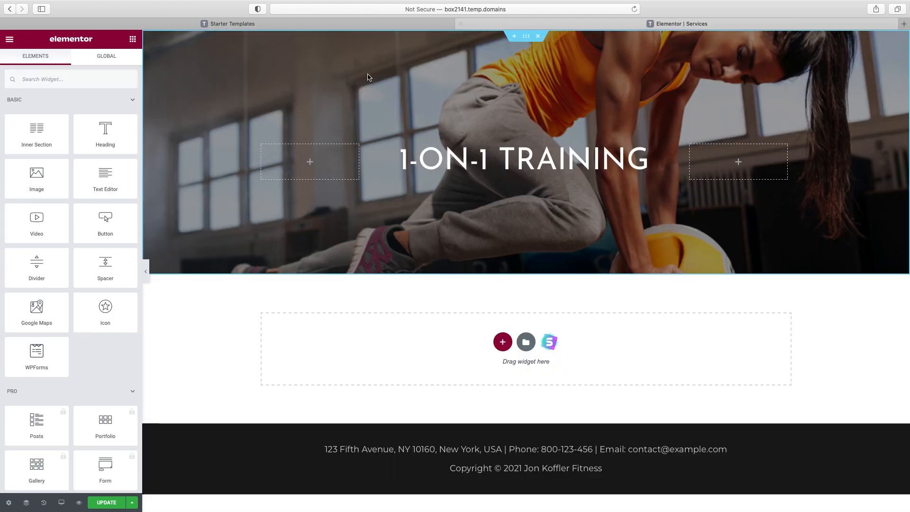
# Import the 'This Can Be Secondary Heading' About block with a woman's photo from Starter Templates Blocks
pyautogui.click(548, 343)
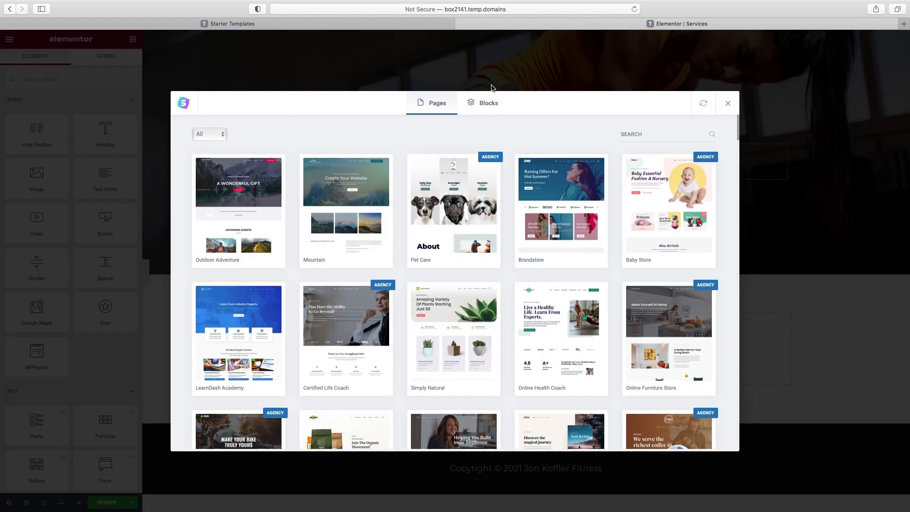
pyautogui.click(485, 107)
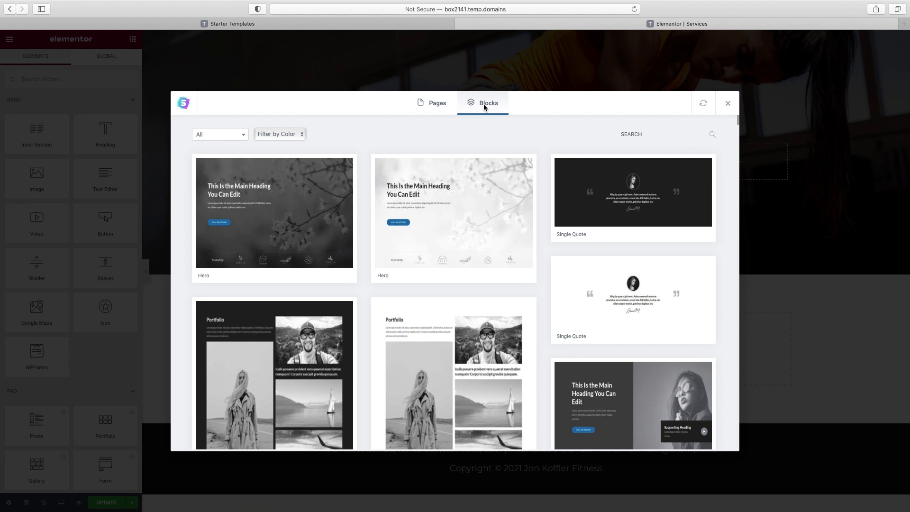
pyautogui.scroll(-6, 545, 187)
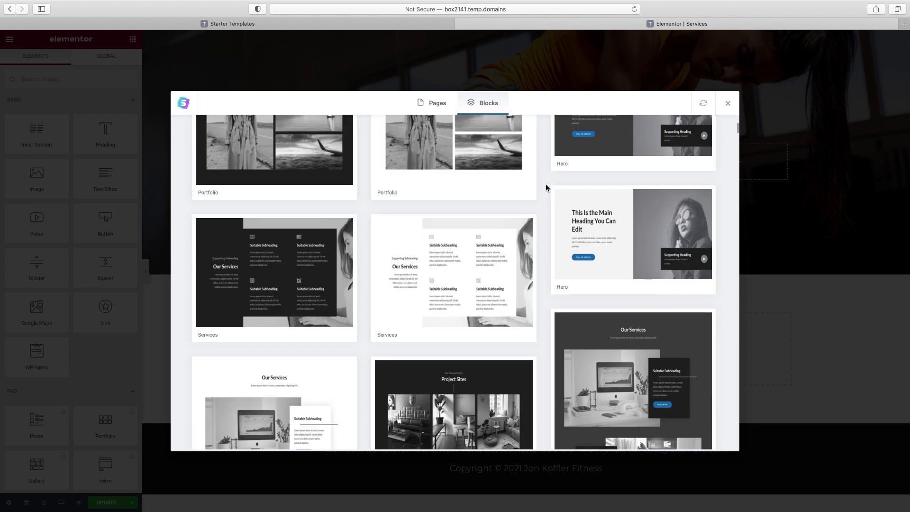
pyautogui.scroll(-5, 545, 185)
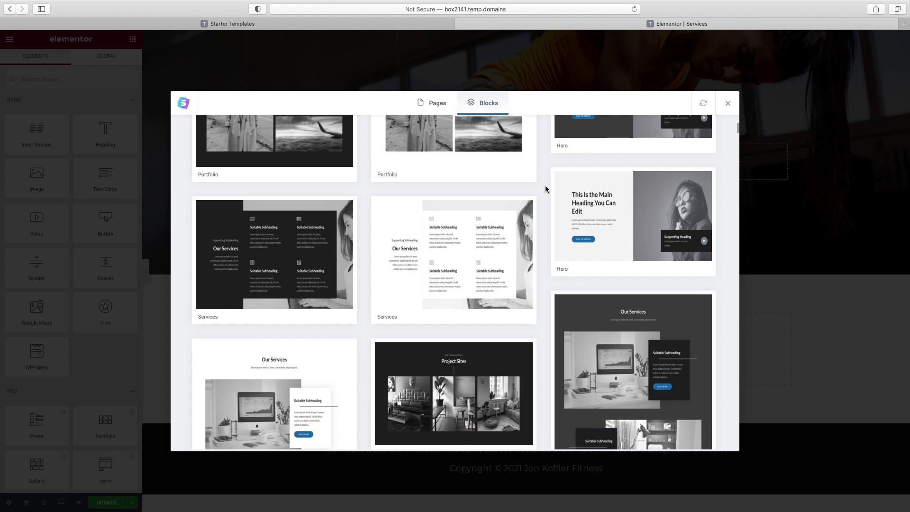
pyautogui.scroll(-12, 545, 187)
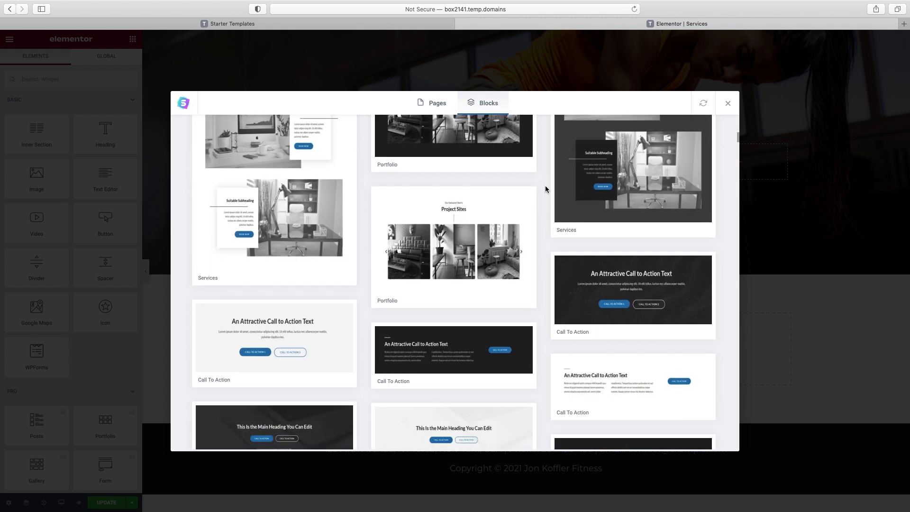
pyautogui.scroll(1, 545, 188)
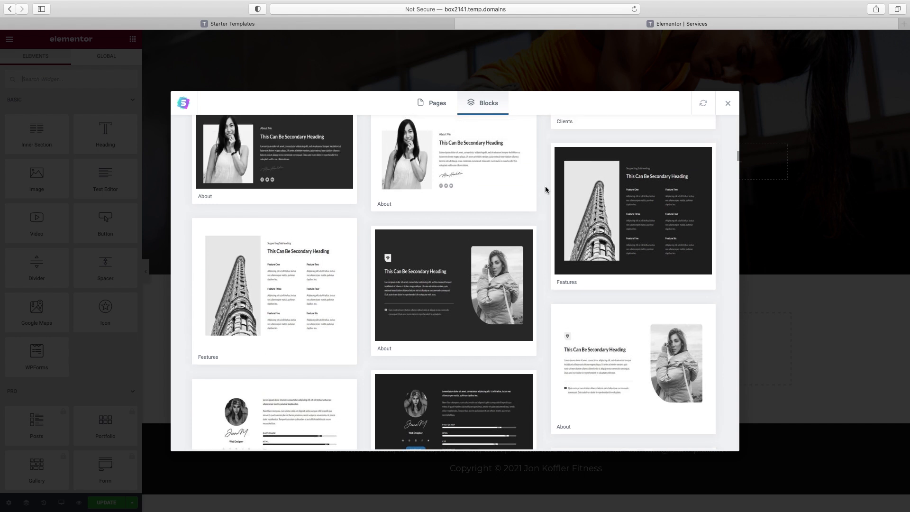
pyautogui.scroll(-1, 545, 189)
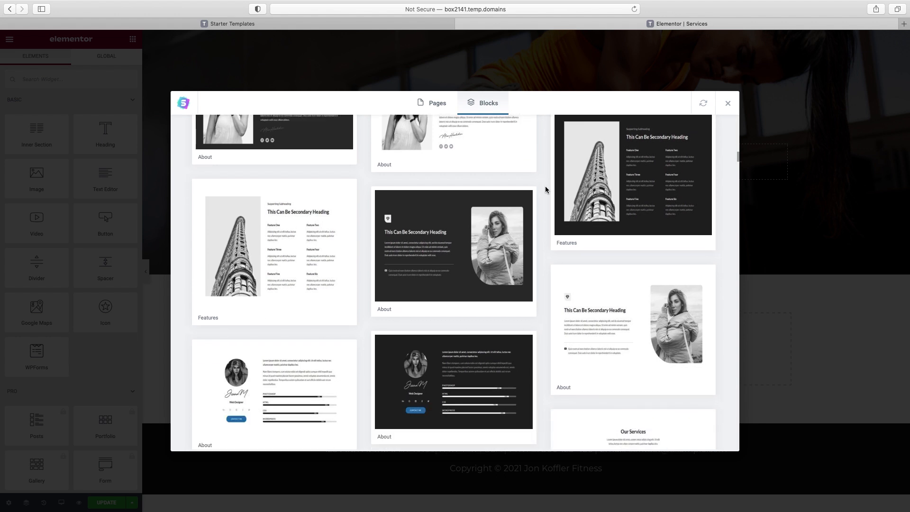
pyautogui.scroll(-3, 545, 190)
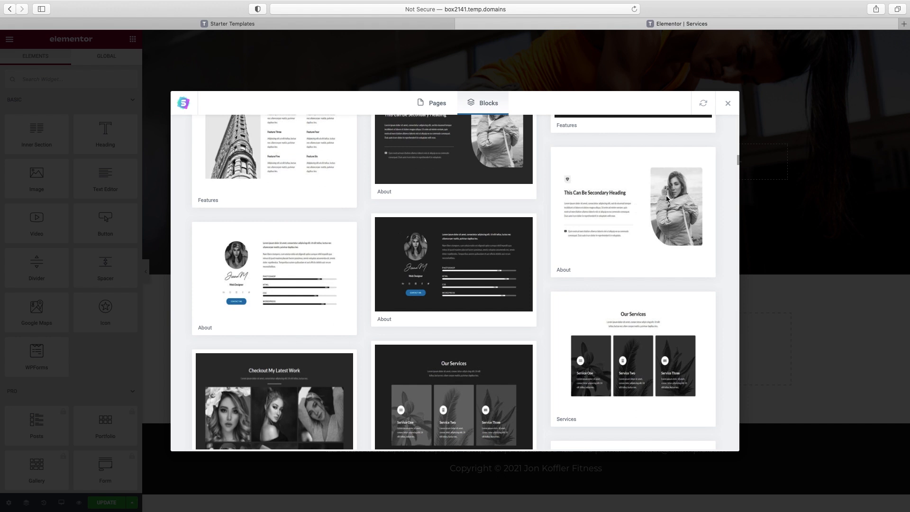
pyautogui.click(666, 196)
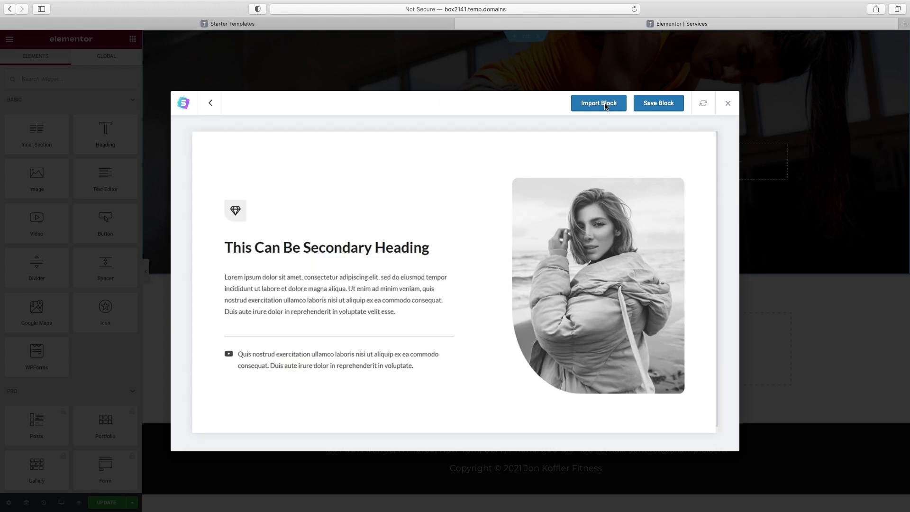
pyautogui.click(605, 106)
# Delete the imported block's diamond icon, icon list item and divider line
pyautogui.scroll(-3, 649, 147)
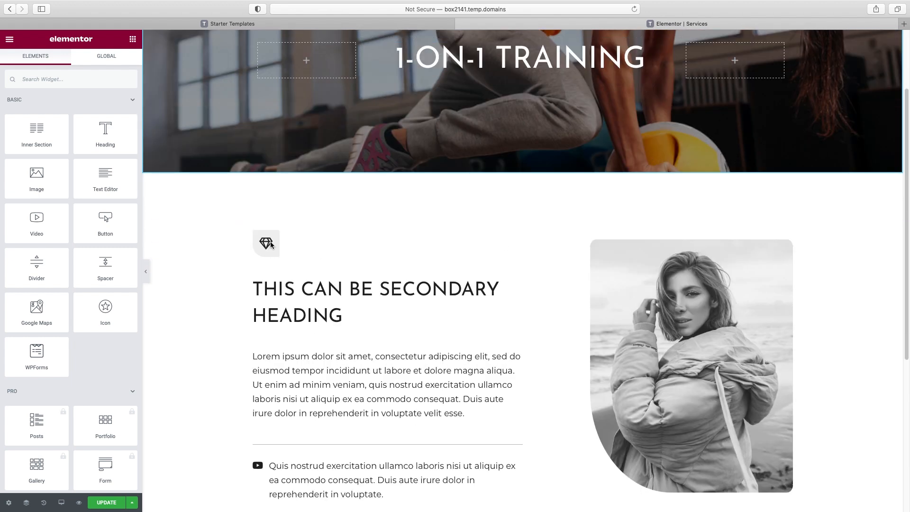
pyautogui.click(268, 243)
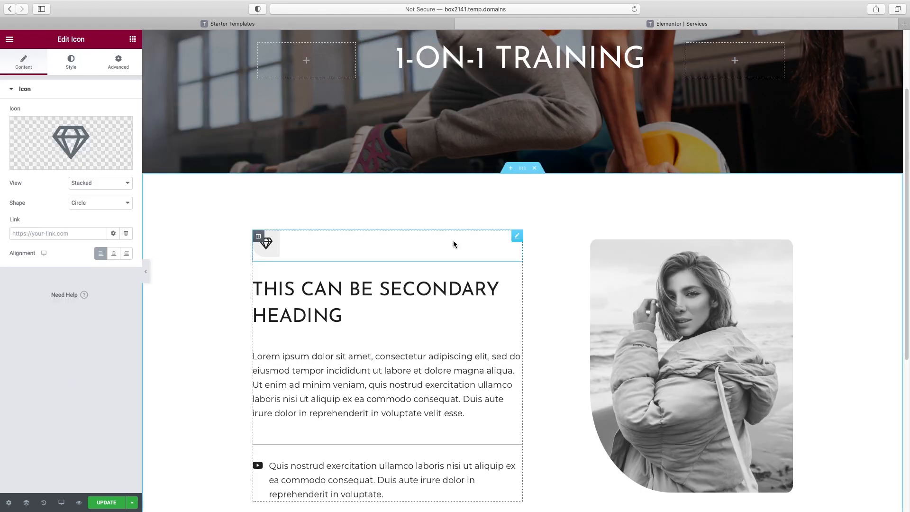
pyautogui.rightClick(519, 241)
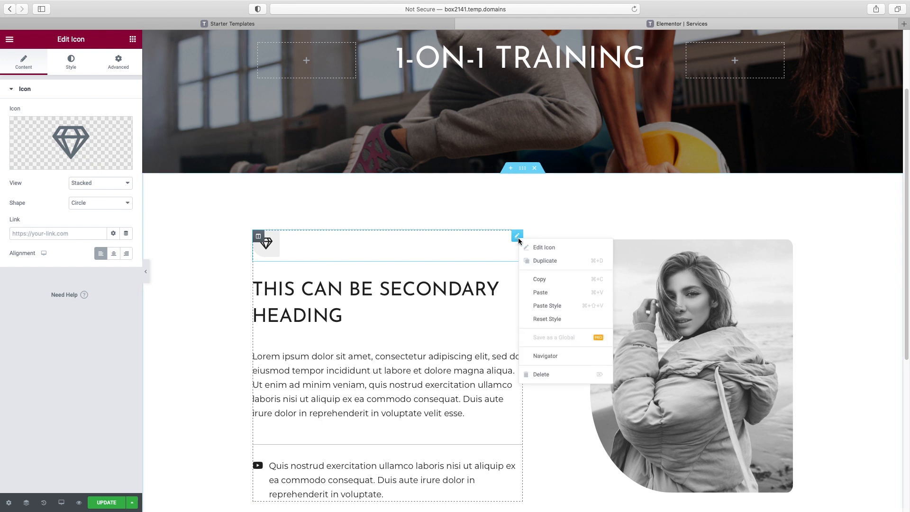
pyautogui.click(542, 374)
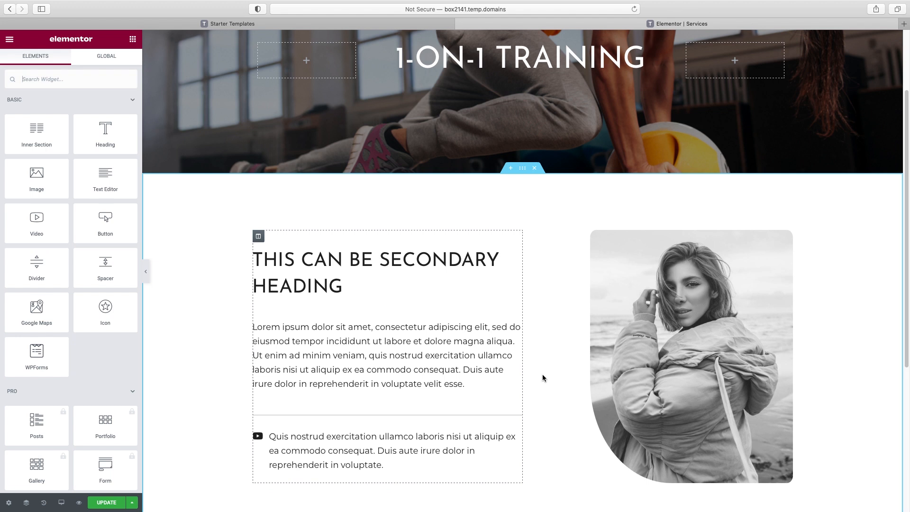
pyautogui.scroll(-1, 544, 370)
pyautogui.click(404, 429)
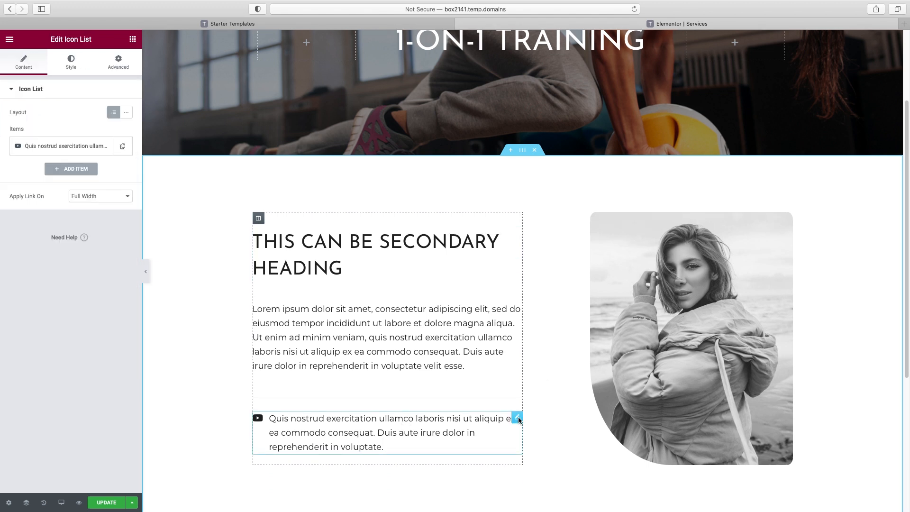
pyautogui.rightClick(516, 418)
pyautogui.click(543, 503)
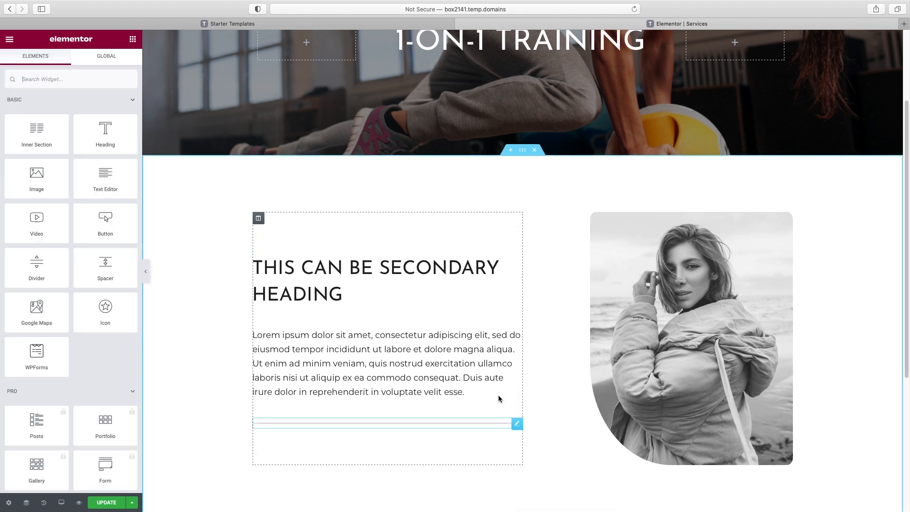
pyautogui.rightClick(499, 426)
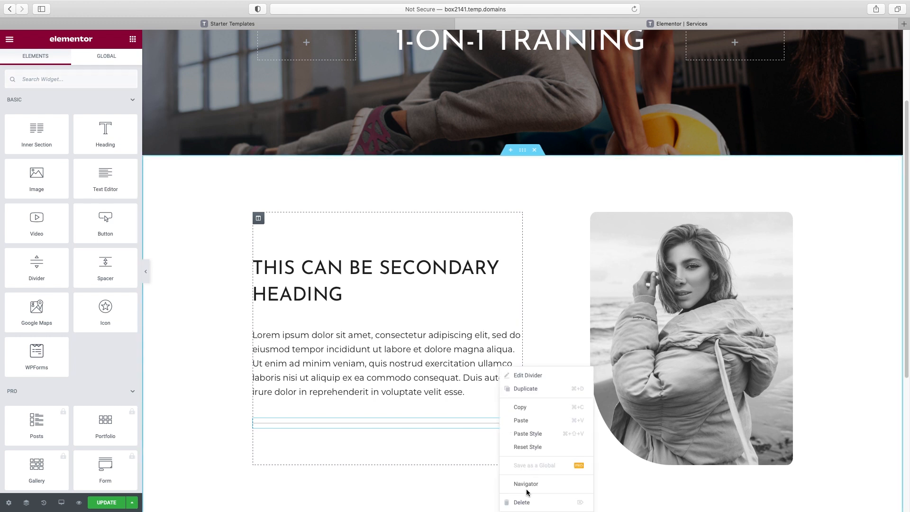
pyautogui.click(512, 500)
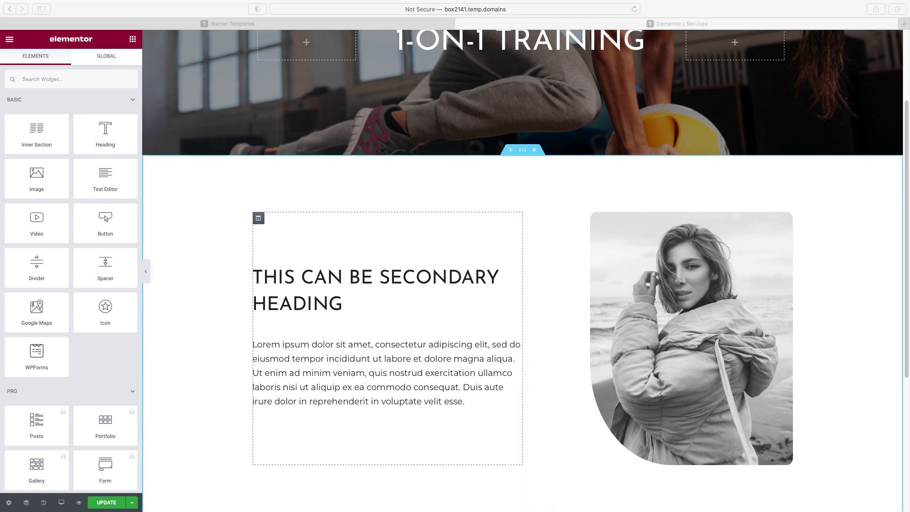
# Retitle the heading to 'We'll Design a Personalized Program for Your Specific Goals'
pyautogui.doubleClick(440, 278)
pyautogui.tripleClick(72, 126)
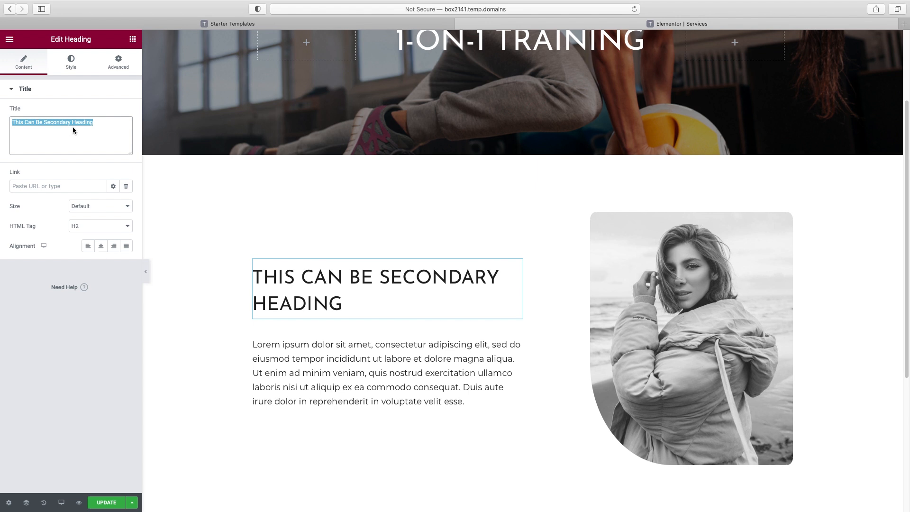
pyautogui.write("WE'LL DESIGN A PERSONALIZED PROGRAM FOR YOUR SPECIFIC GOALS.")
pyautogui.scroll(-1, 397, 249)
pyautogui.scroll(-1, 386, 344)
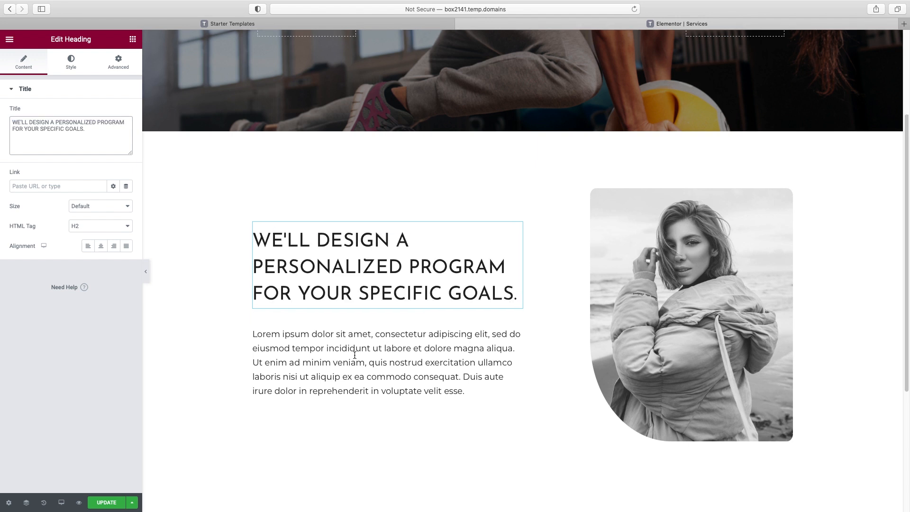
pyautogui.click(709, 275)
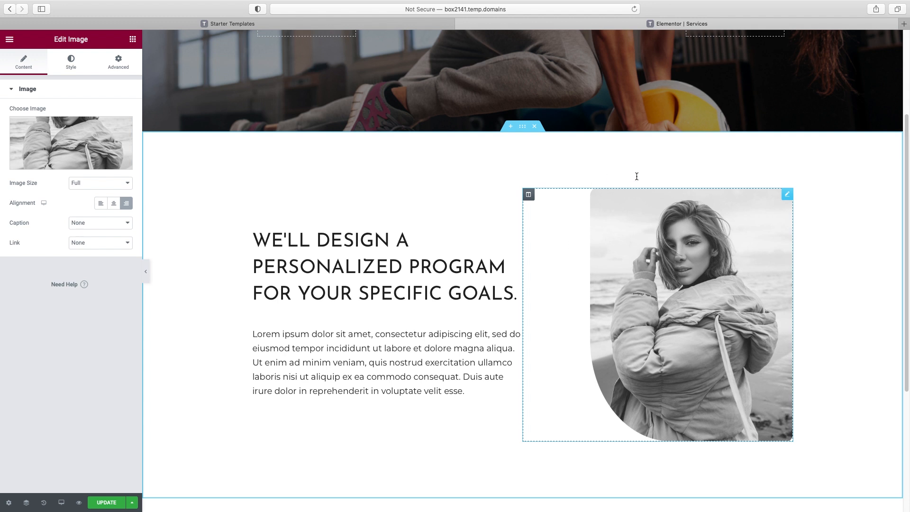
# Set all four border radius values of the woman's photo to 0
pyautogui.click(71, 62)
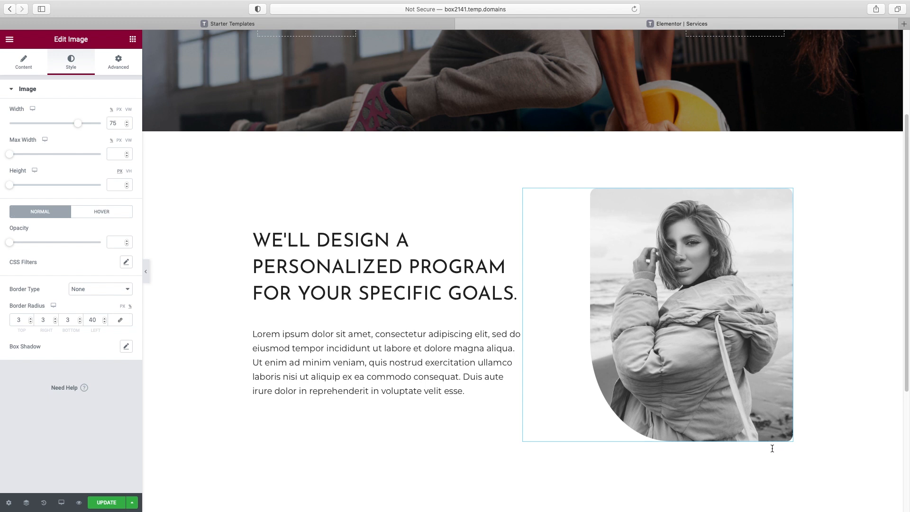
pyautogui.doubleClick(104, 322)
pyautogui.click(97, 320)
pyautogui.moveTo(93, 320); pyautogui.dragTo(88, 321)
pyautogui.write('2')
pyautogui.moveTo(32, 320); pyautogui.dragTo(2, 320)
pyautogui.write('0')
pyautogui.doubleClick(43, 320)
pyautogui.write('0')
pyautogui.doubleClick(67, 320)
pyautogui.write('0')
pyautogui.doubleClick(92, 320)
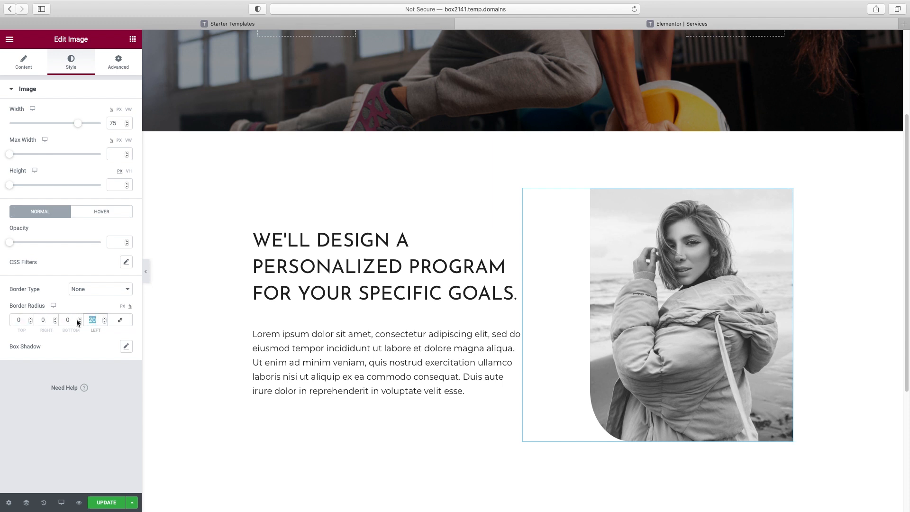
pyautogui.write('0')
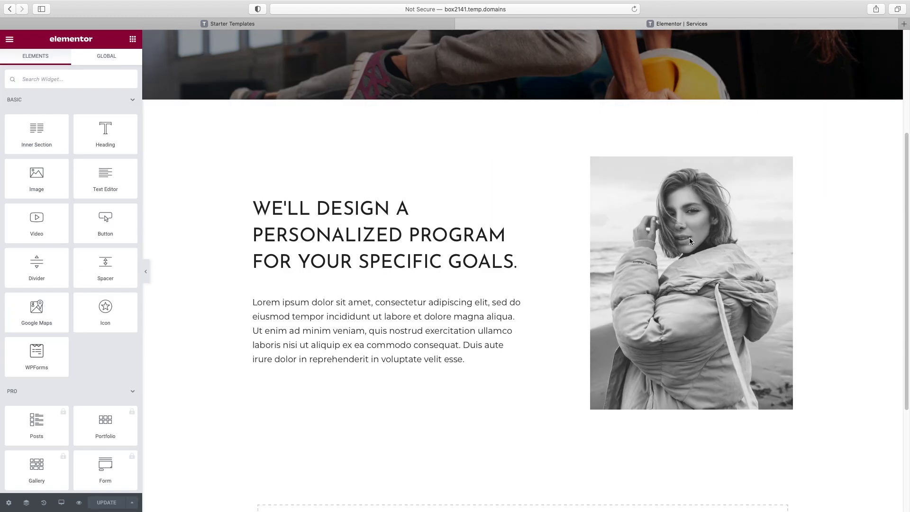
# Replace the photo with an uploaded gym photo of a trainer with a client
pyautogui.click(689, 237)
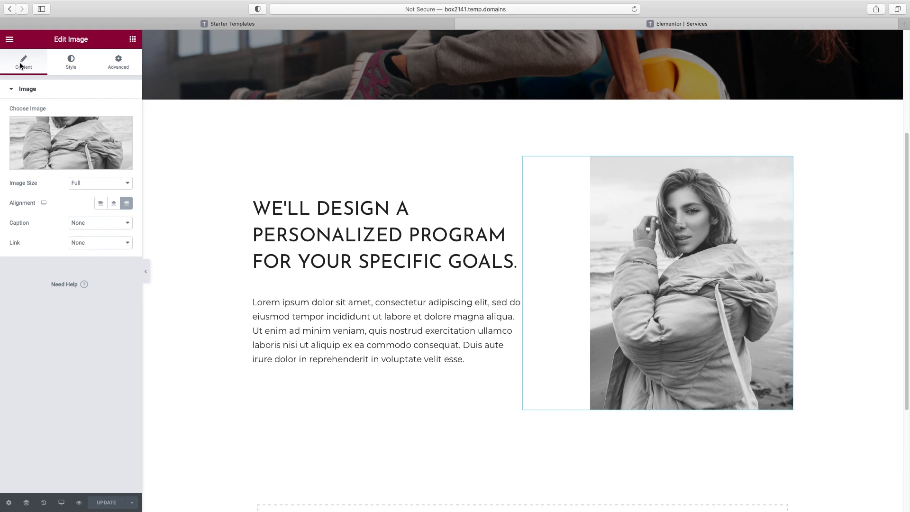
pyautogui.click(63, 161)
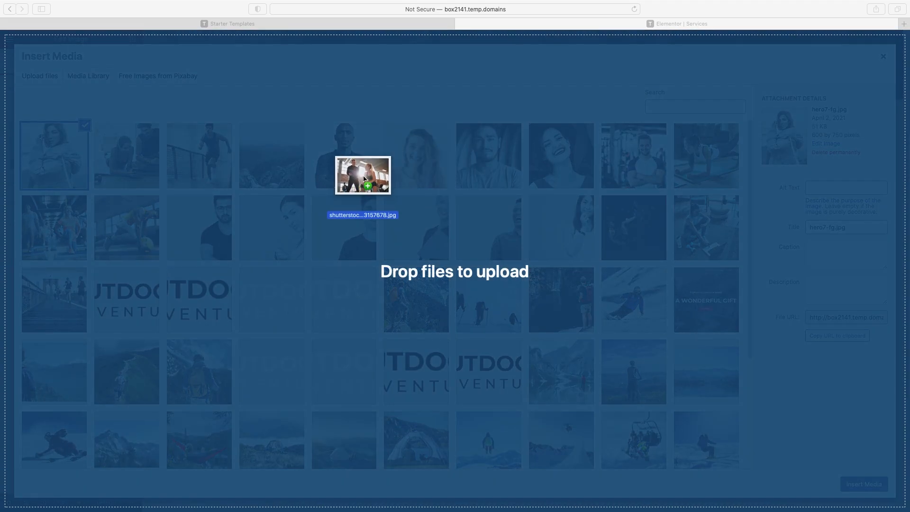
pyautogui.moveTo(362, 174); pyautogui.dragTo(361, 171)
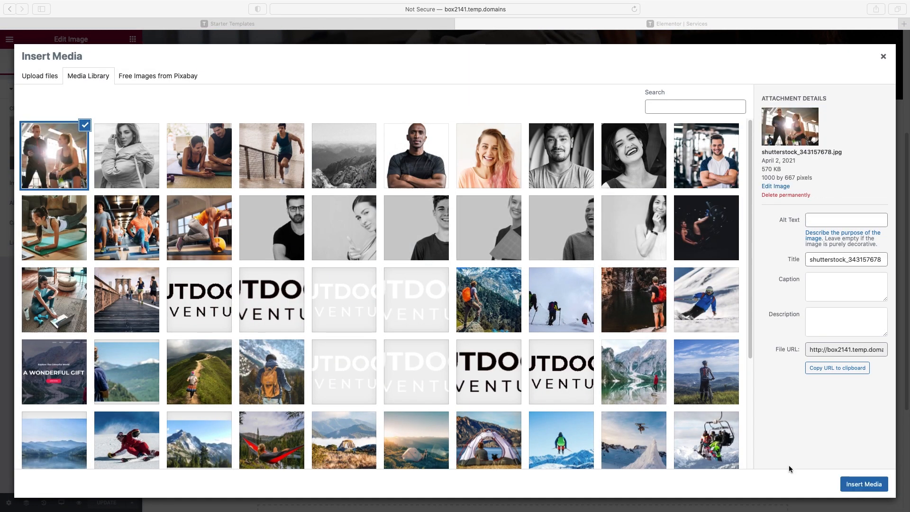
pyautogui.click(866, 483)
pyautogui.click(866, 484)
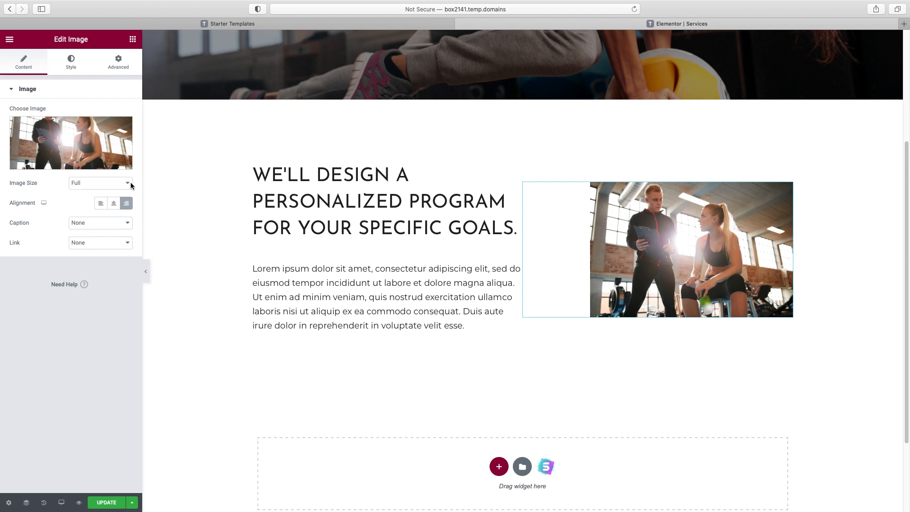
# Widen the gym photo from 75 to 94 percent width
pyautogui.click(71, 62)
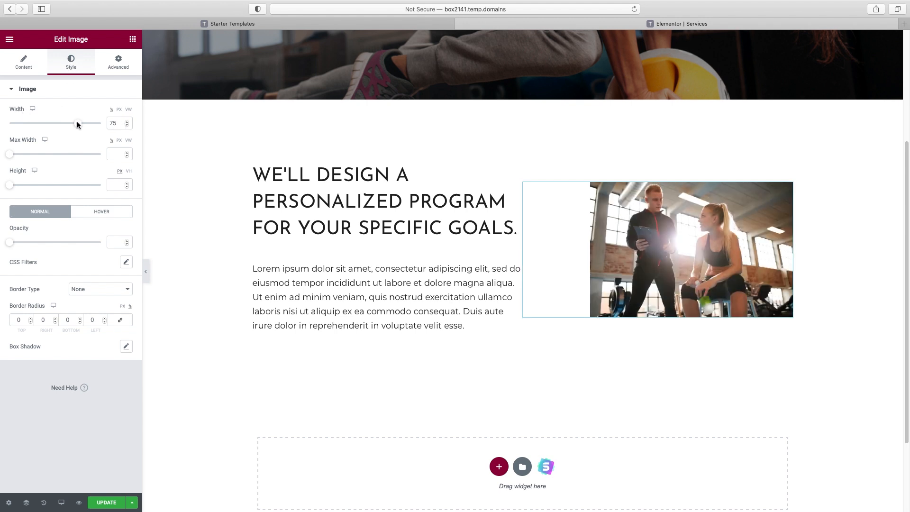
pyautogui.moveTo(78, 122); pyautogui.dragTo(96, 126)
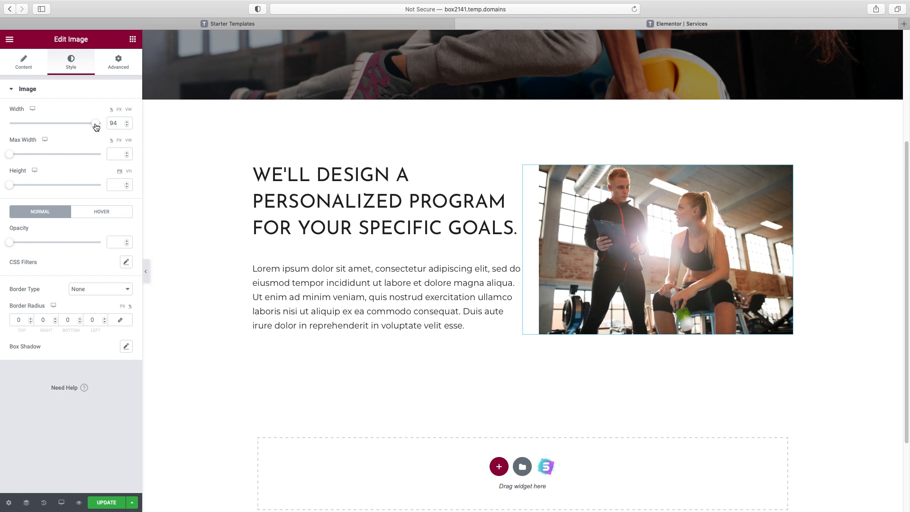
pyautogui.click(465, 323)
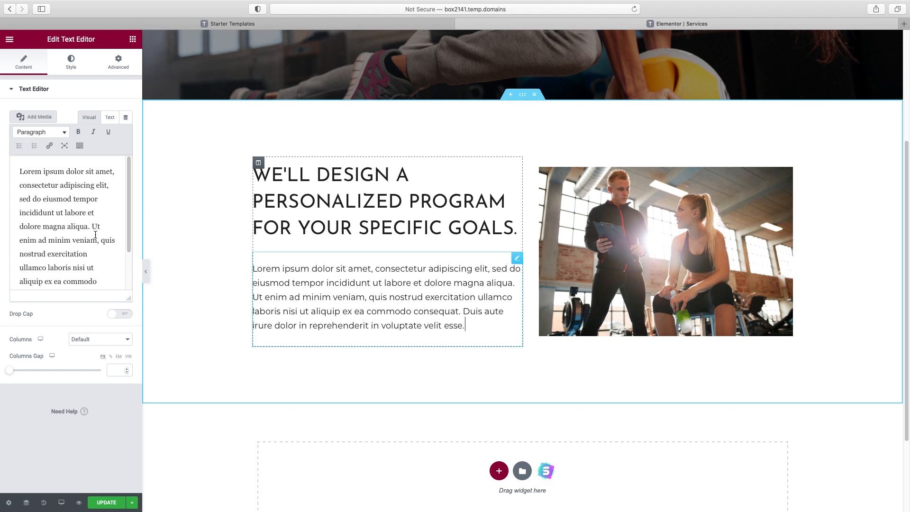
# Type 'Prices Starting at $75/hour' on a new line under the paragraph and make it bold
pyautogui.scroll(-3, 95, 235)
pyautogui.click(103, 274)
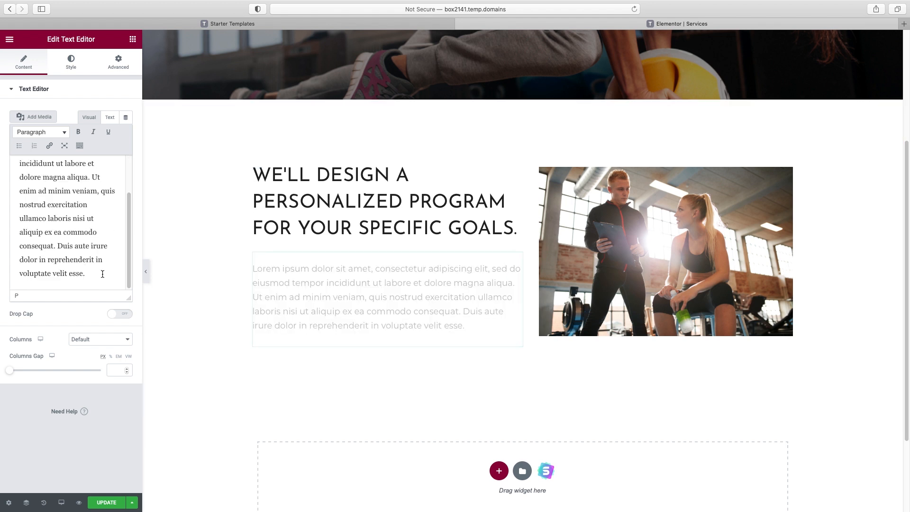
pyautogui.press('Return')
pyautogui.scroll(-1, 49, 256)
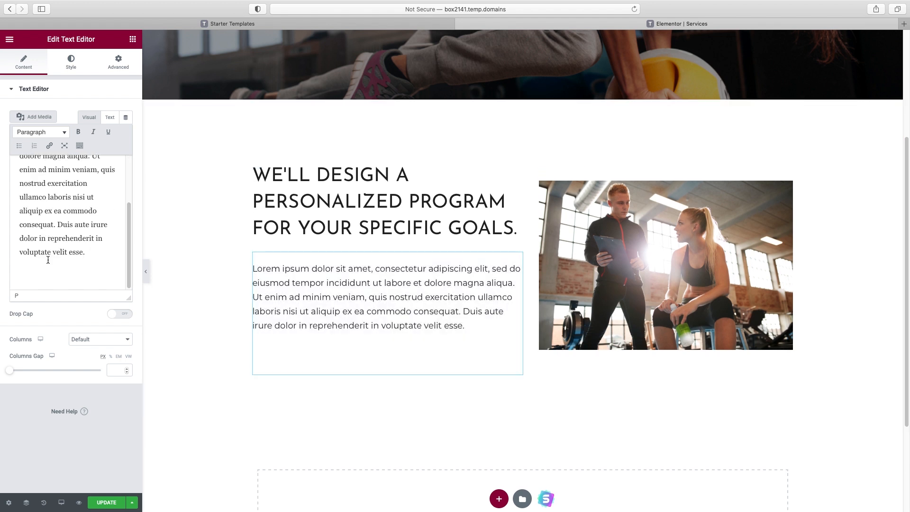
pyautogui.write('Prices Starting at $75/hour')
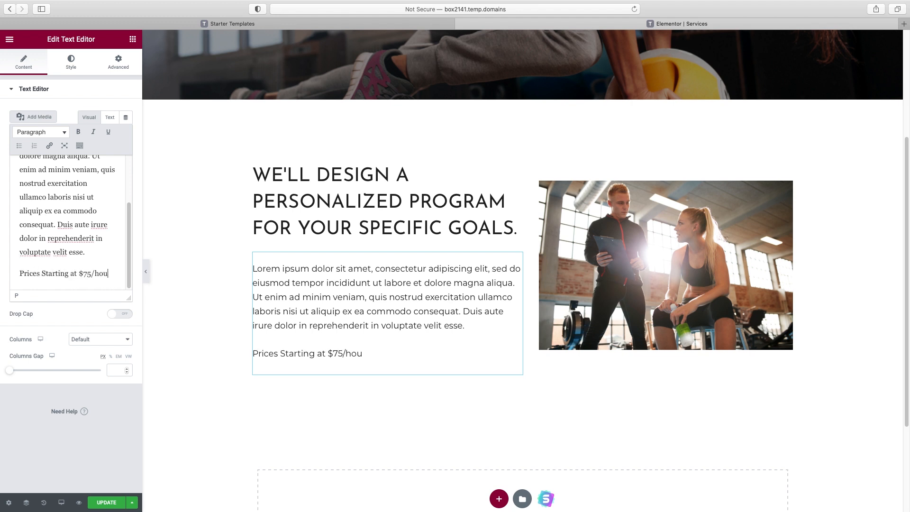
pyautogui.tripleClick(54, 274)
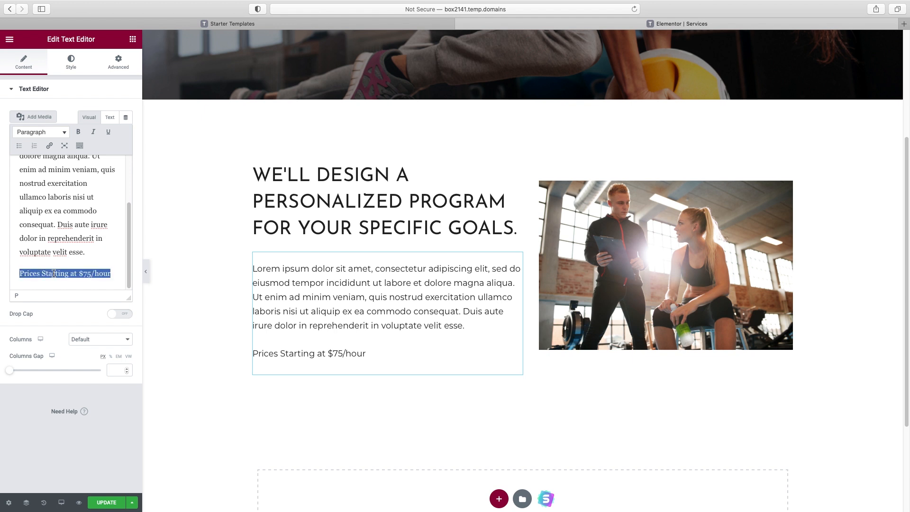
pyautogui.click(80, 132)
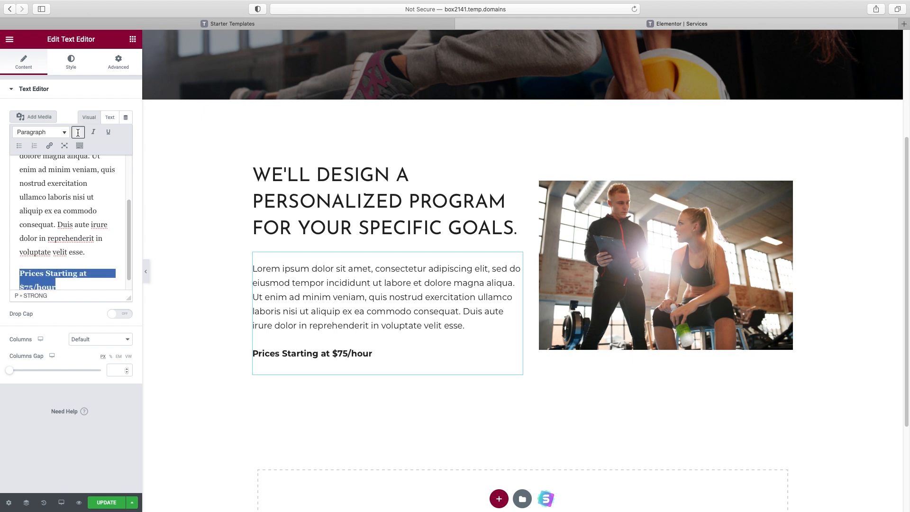
pyautogui.click(93, 133)
pyautogui.click(93, 132)
pyautogui.scroll(4, 630, 307)
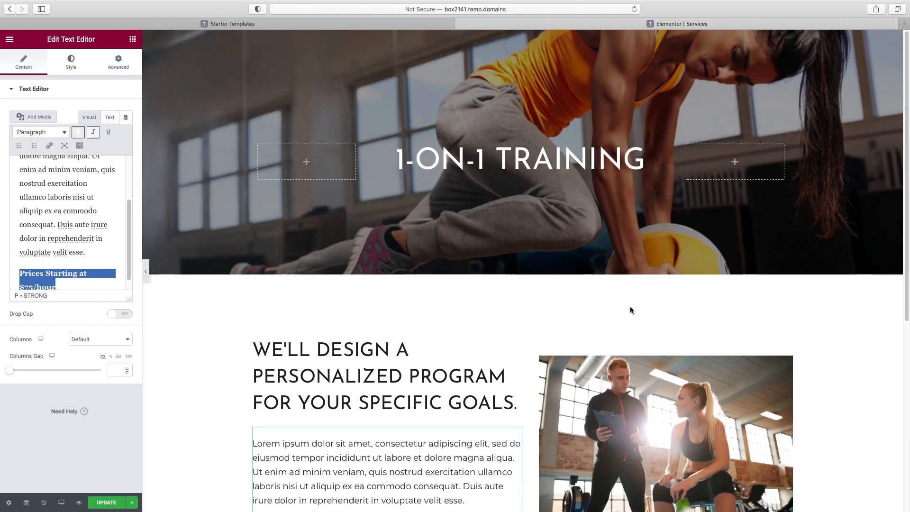
pyautogui.scroll(-5, 630, 309)
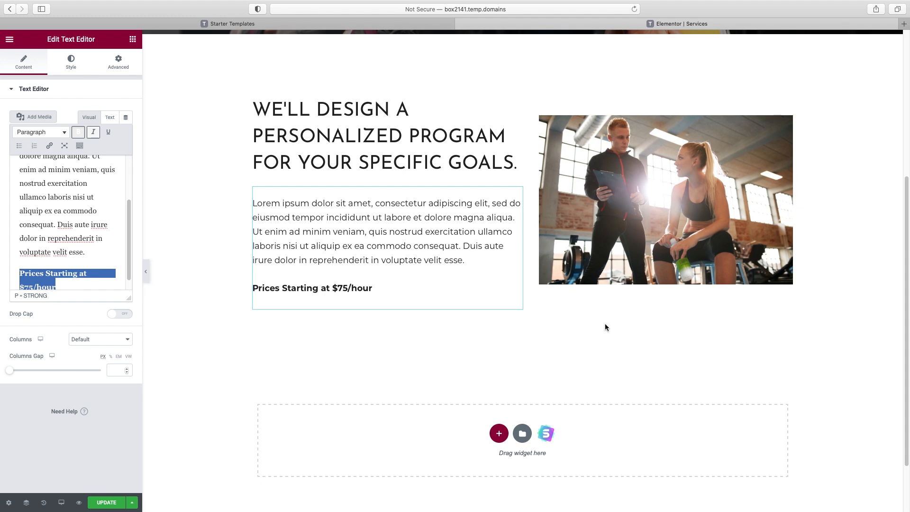
# Import the Features block with the plant image from the Starter Templates blocks library
pyautogui.click(549, 435)
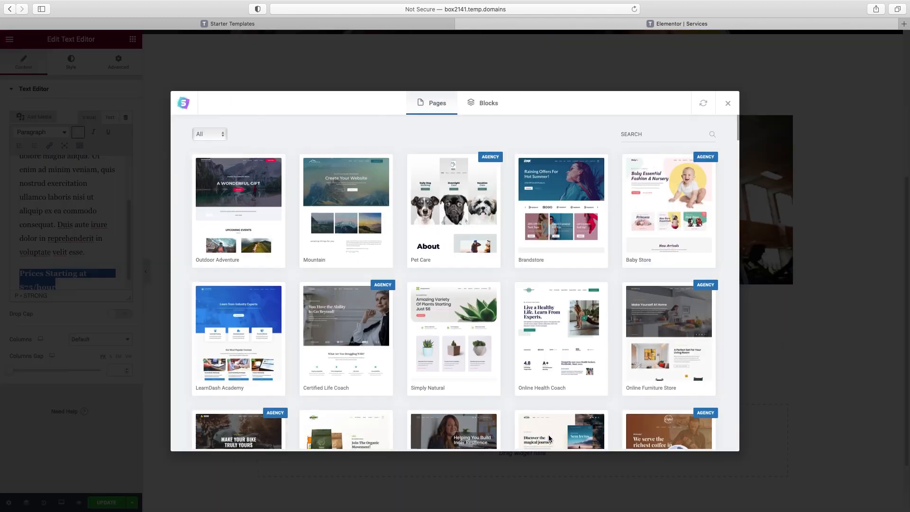
pyautogui.click(484, 103)
pyautogui.scroll(-8, 511, 204)
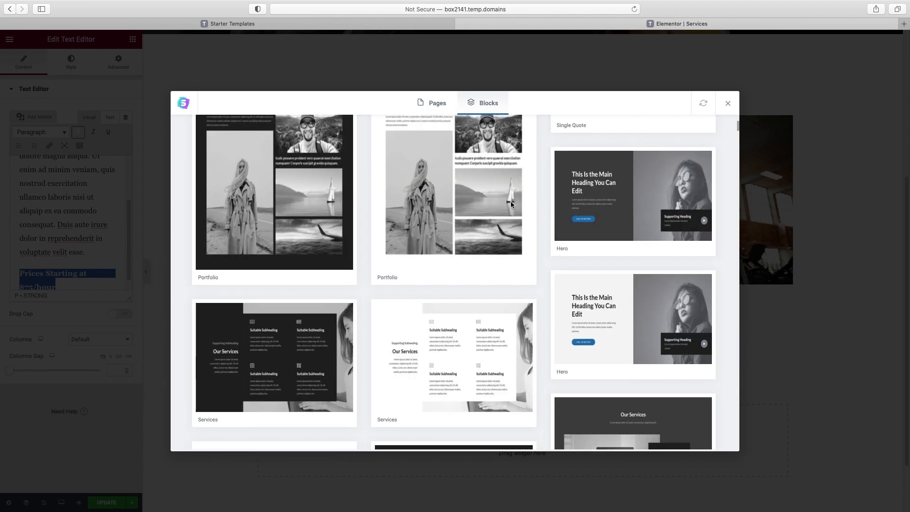
pyautogui.scroll(-7, 511, 204)
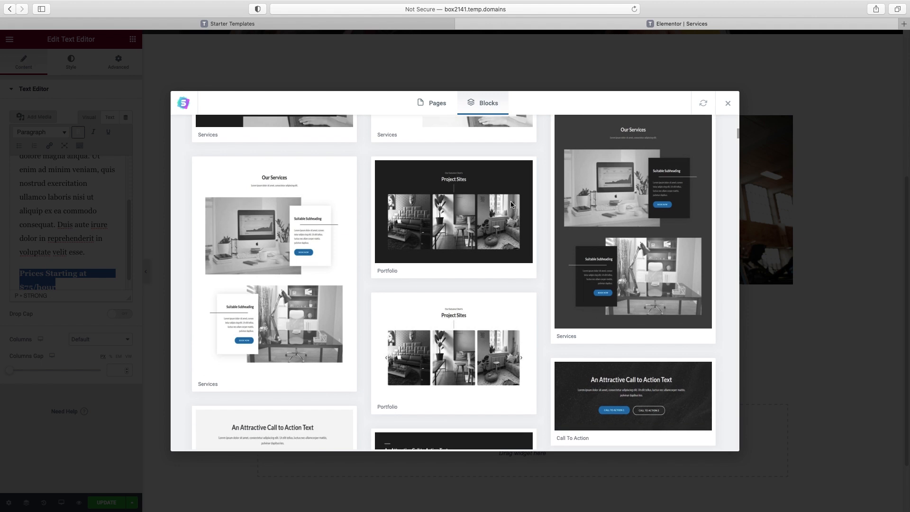
pyautogui.scroll(-10, 510, 204)
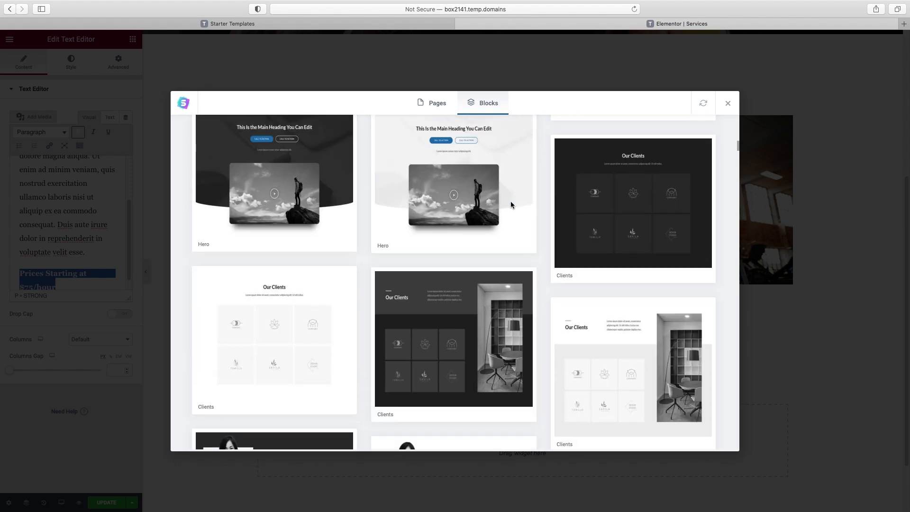
pyautogui.scroll(-8, 511, 205)
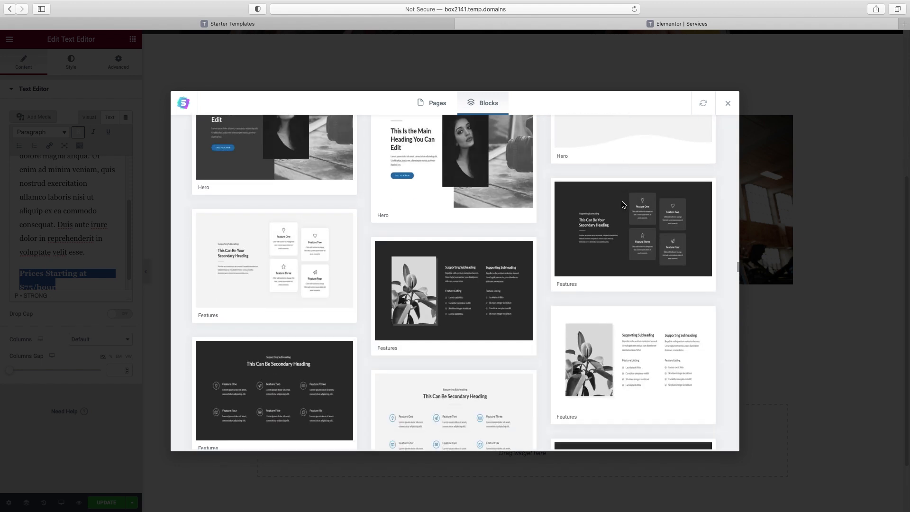
pyautogui.click(463, 287)
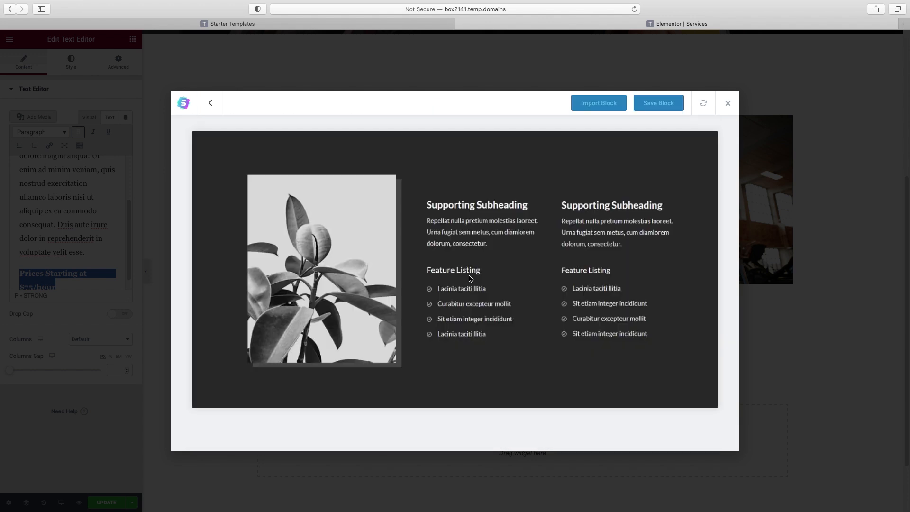
pyautogui.click(599, 104)
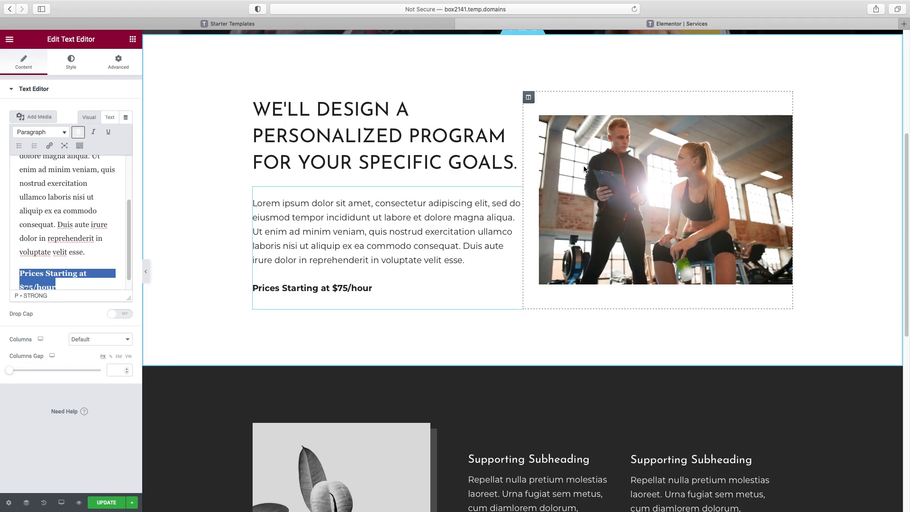
pyautogui.scroll(-5, 584, 169)
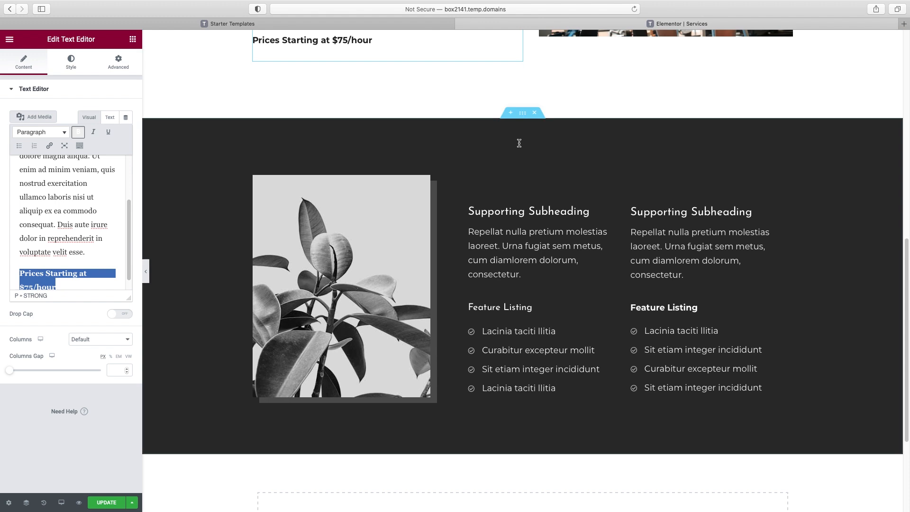
# Set the new section's background colour to black #000000
pyautogui.click(522, 116)
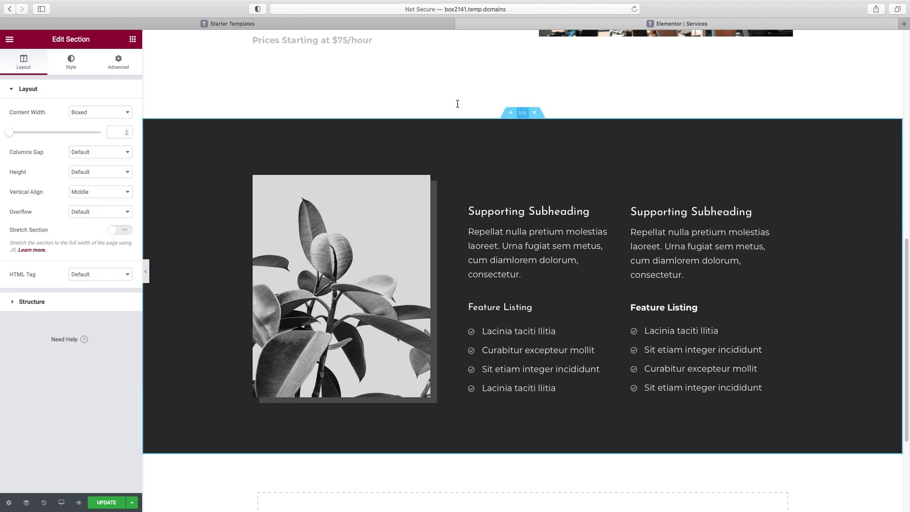
pyautogui.click(71, 62)
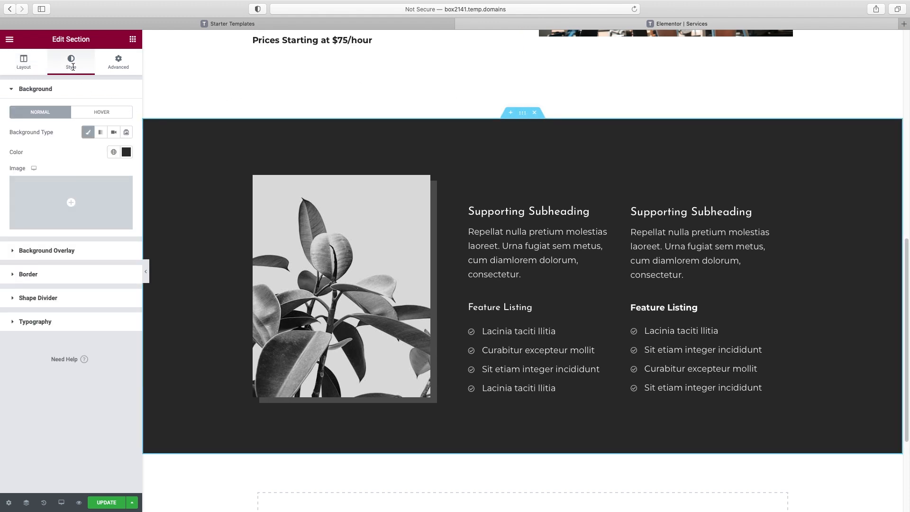
pyautogui.click(126, 152)
pyautogui.moveTo(14, 269); pyautogui.dragTo(2, 282)
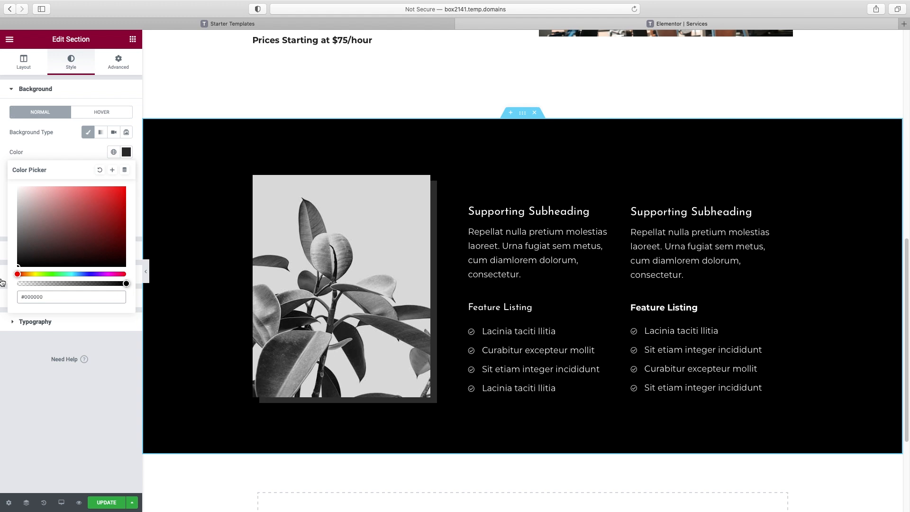
# Replace the plant image with a vertical Pixabay 'work' photo of a woman jumping onto a box
pyautogui.click(271, 207)
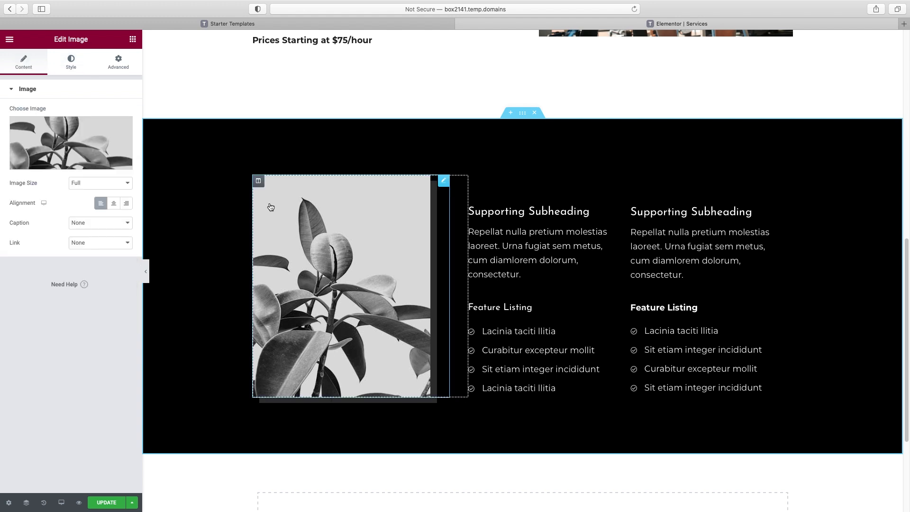
pyautogui.click(73, 164)
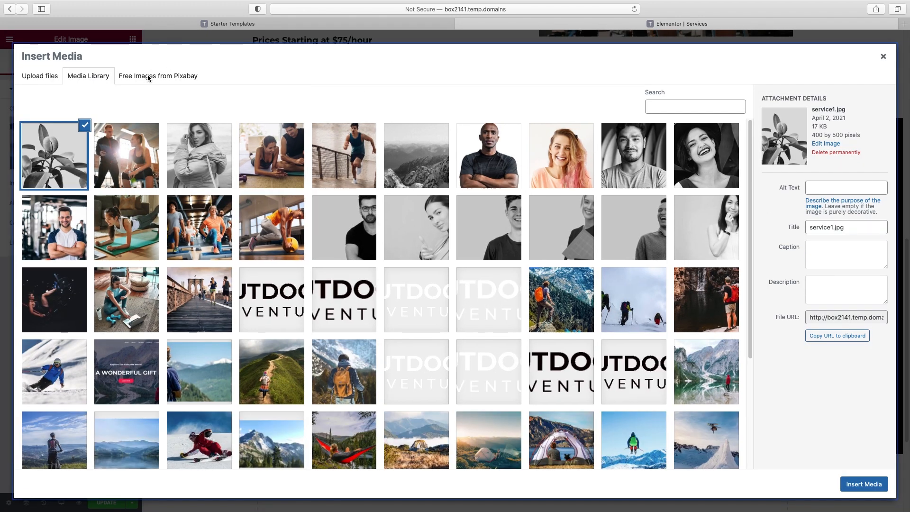
pyautogui.click(147, 76)
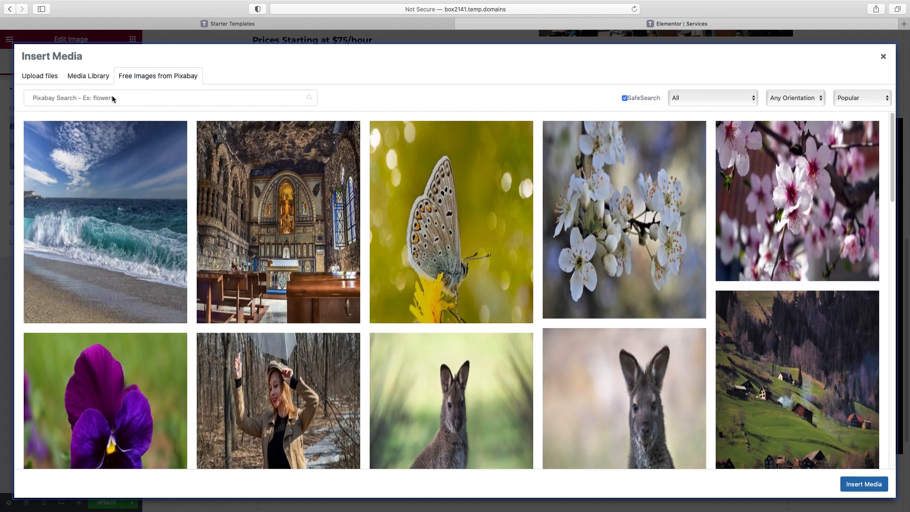
pyautogui.click(112, 98)
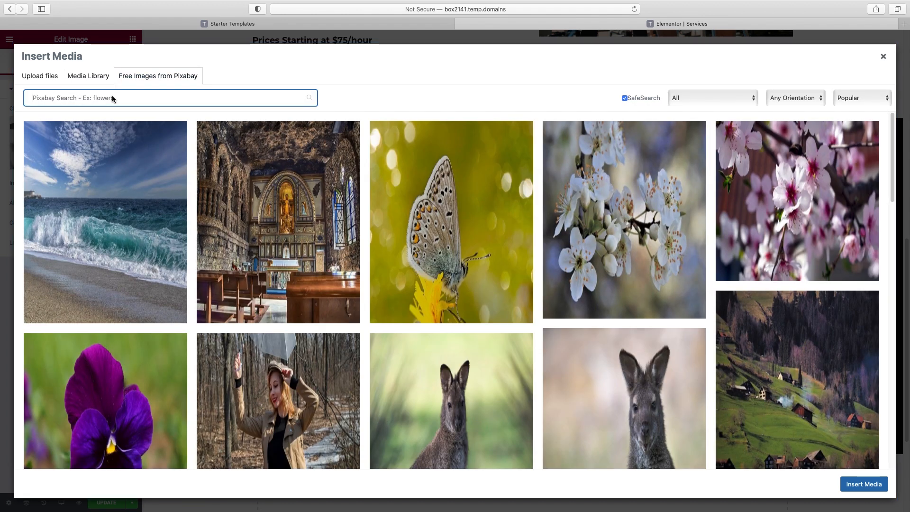
pyautogui.write('workout')
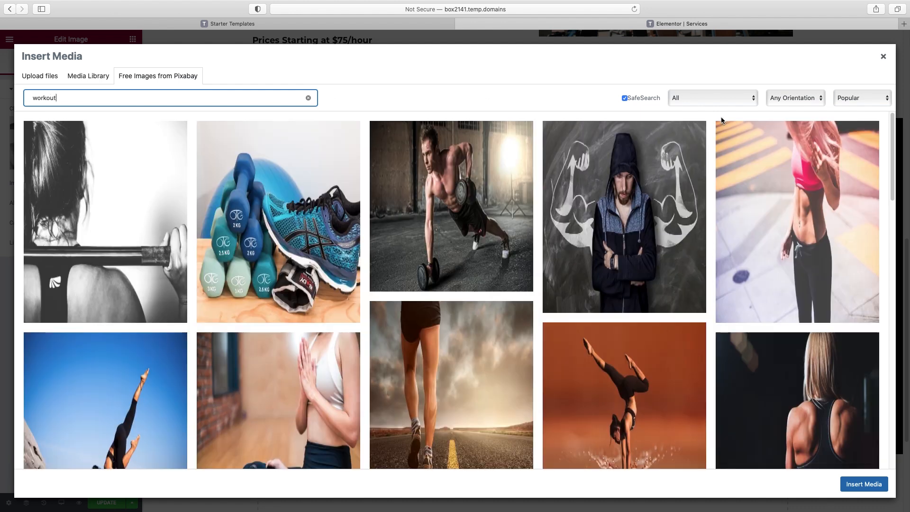
pyautogui.click(821, 99)
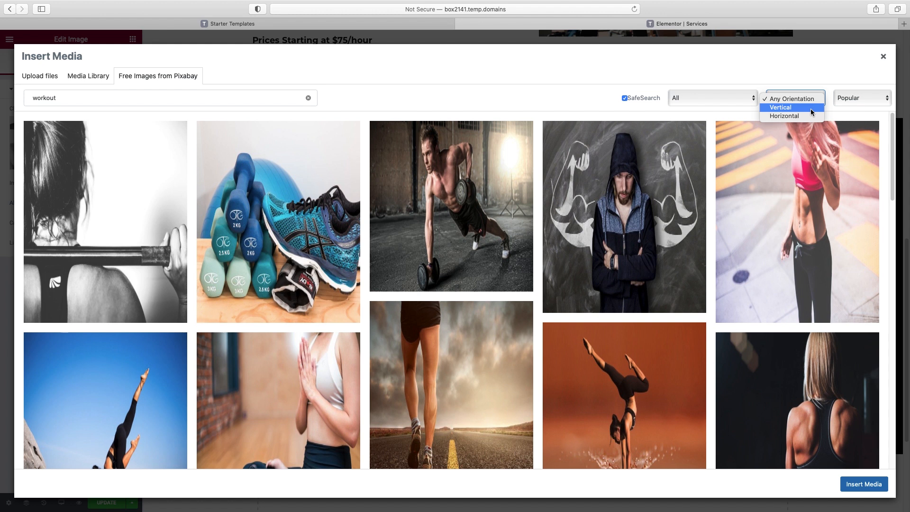
pyautogui.click(811, 109)
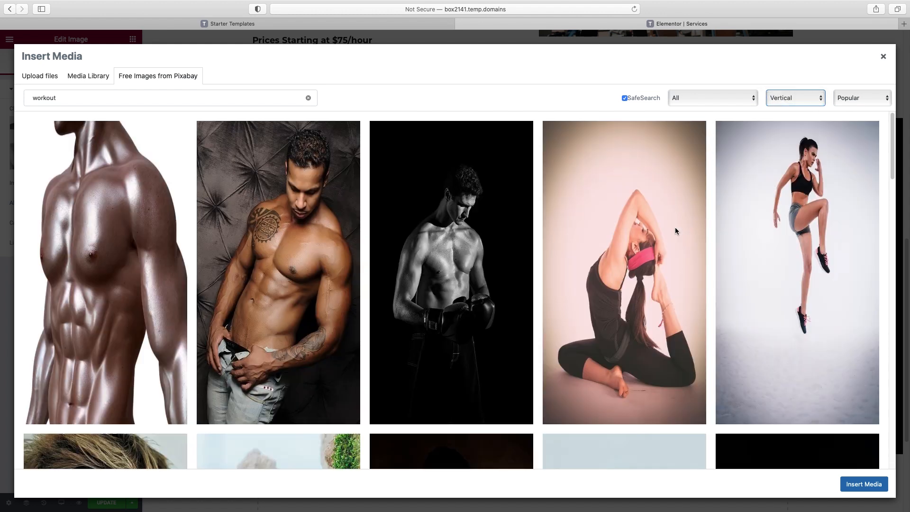
pyautogui.scroll(-10, 675, 231)
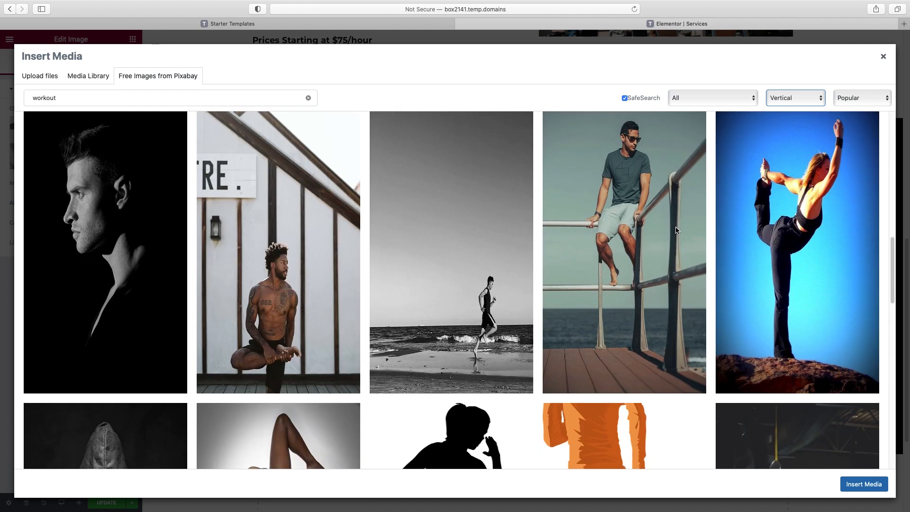
pyautogui.scroll(-15, 675, 230)
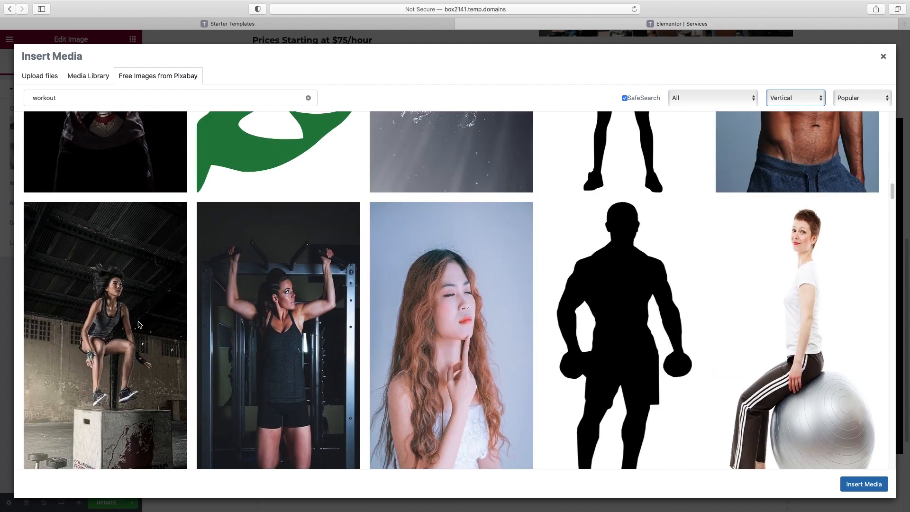
pyautogui.click(138, 325)
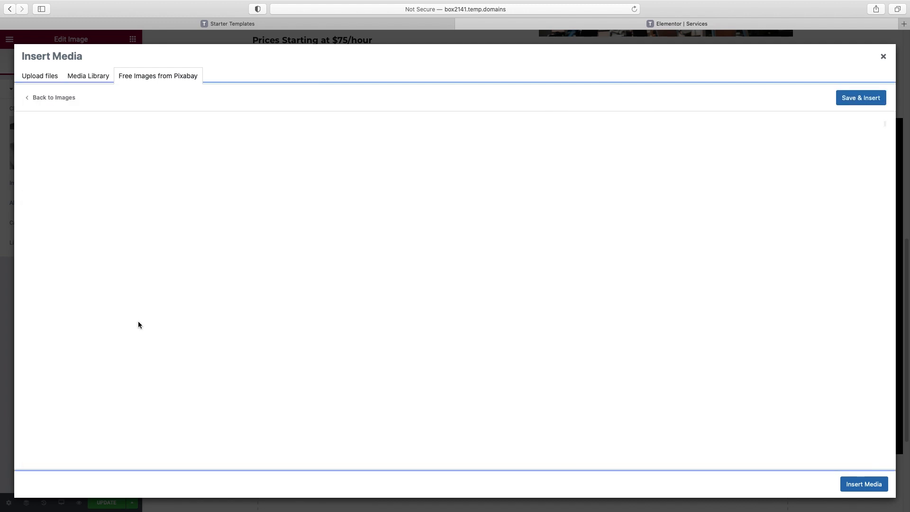
pyautogui.click(859, 102)
# Title the left column 'Strength Training' and its list heading 'How you'll improve:'
pyautogui.scroll(-1, 619, 189)
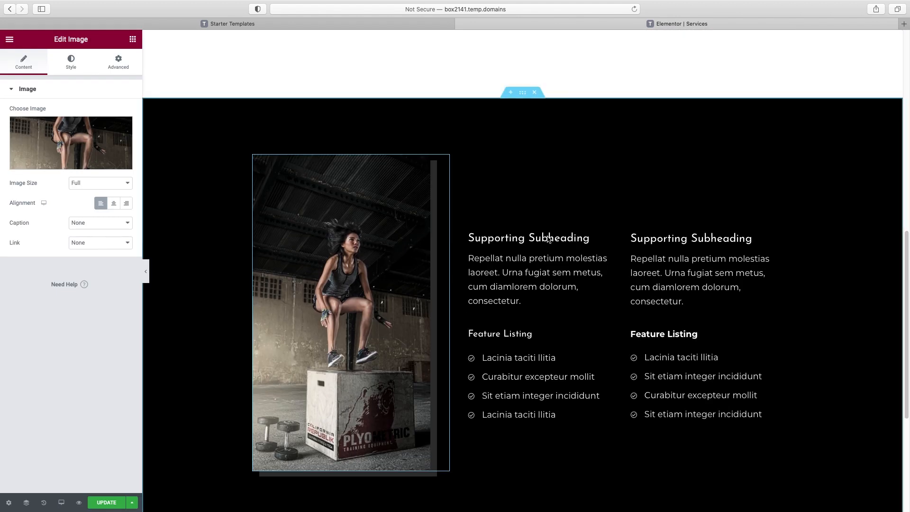
pyautogui.click(550, 235)
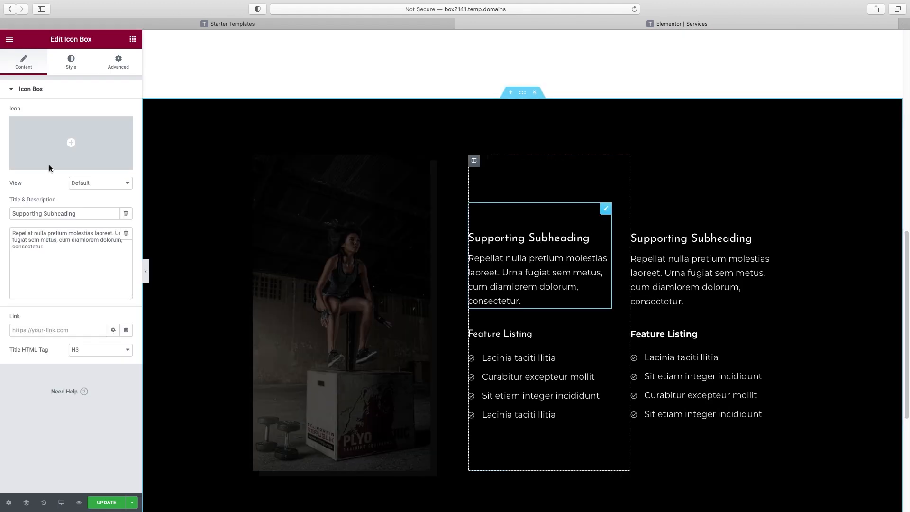
pyautogui.tripleClick(47, 213)
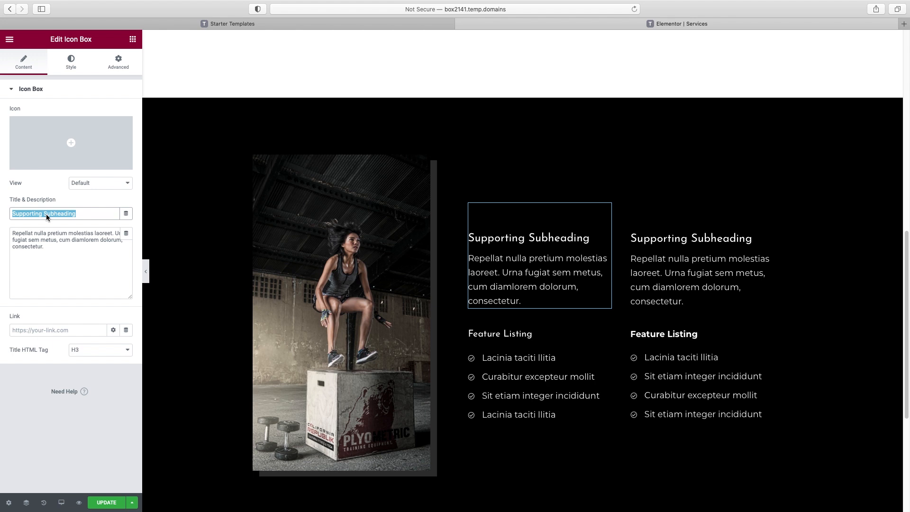
pyautogui.write('Strength Training')
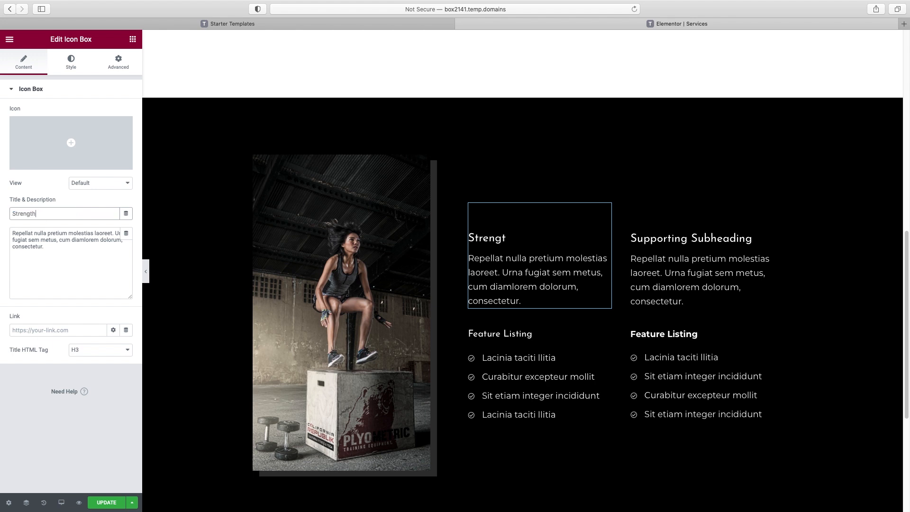
pyautogui.click(504, 336)
pyautogui.tripleClick(42, 125)
pyautogui.write("How you'll improve:")
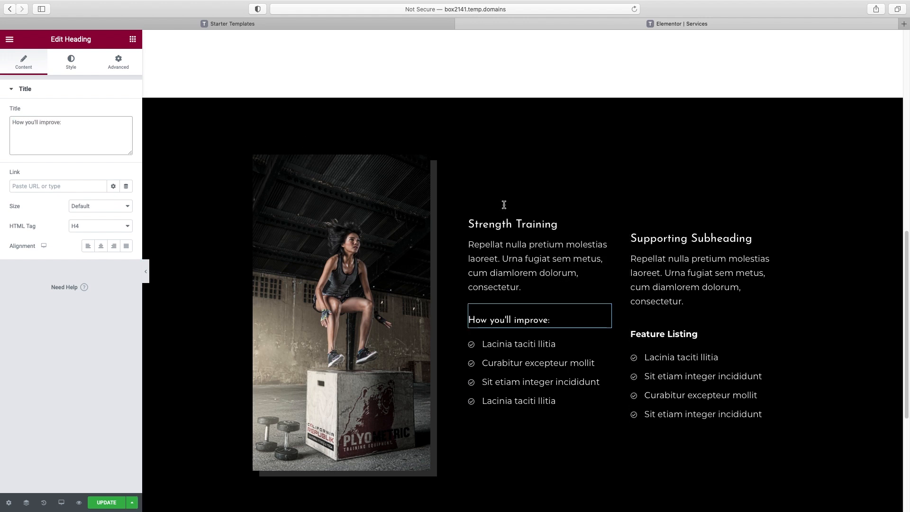
pyautogui.click(540, 221)
pyautogui.scroll(5, 539, 222)
pyautogui.scroll(-7, 507, 189)
pyautogui.scroll(-3, 507, 190)
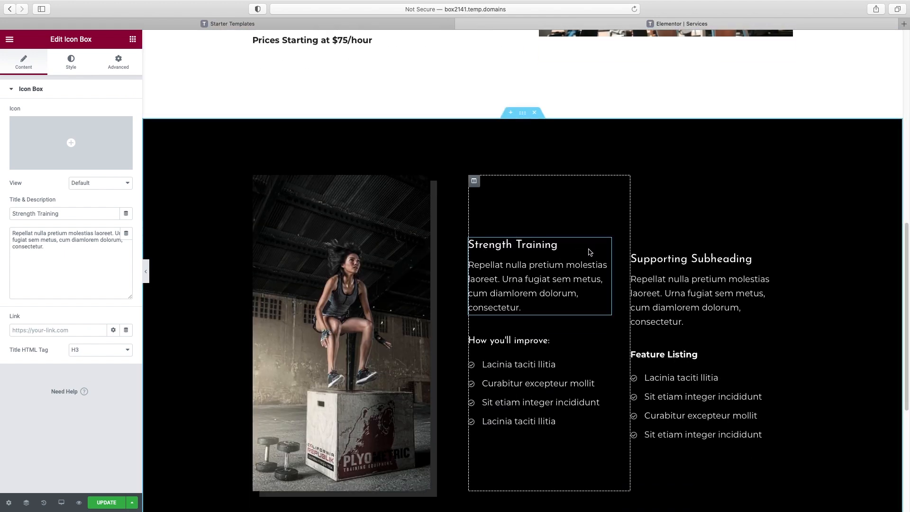
# Title the right column 'Cardio Training' with an H4 'How you'll improve:' list heading
pyautogui.click(675, 269)
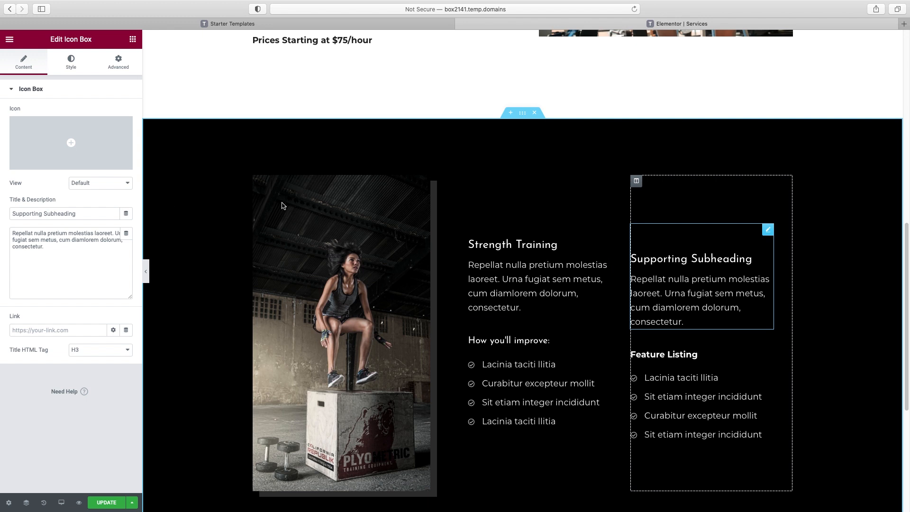
pyautogui.doubleClick(66, 216)
pyautogui.tripleClick(67, 216)
pyautogui.write('Cardio Training')
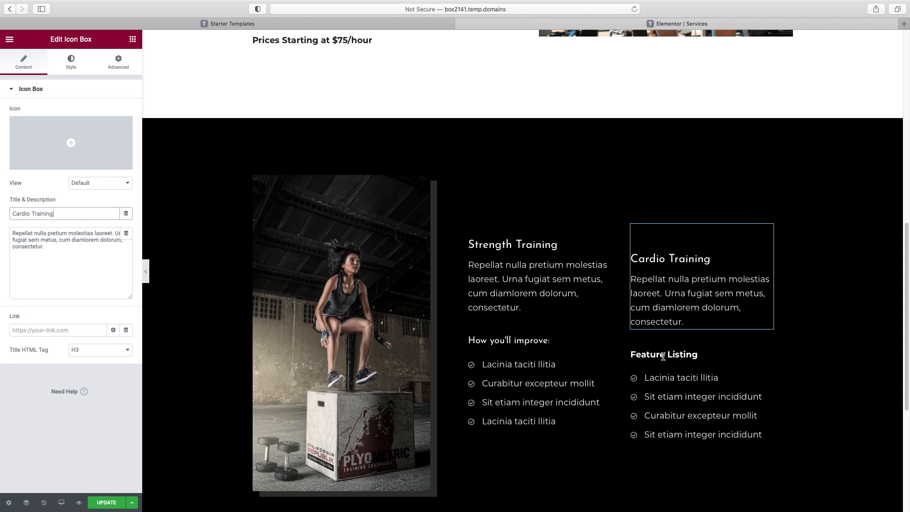
pyautogui.click(664, 350)
pyautogui.doubleClick(52, 134)
pyautogui.tripleClick(52, 134)
pyautogui.write('How')
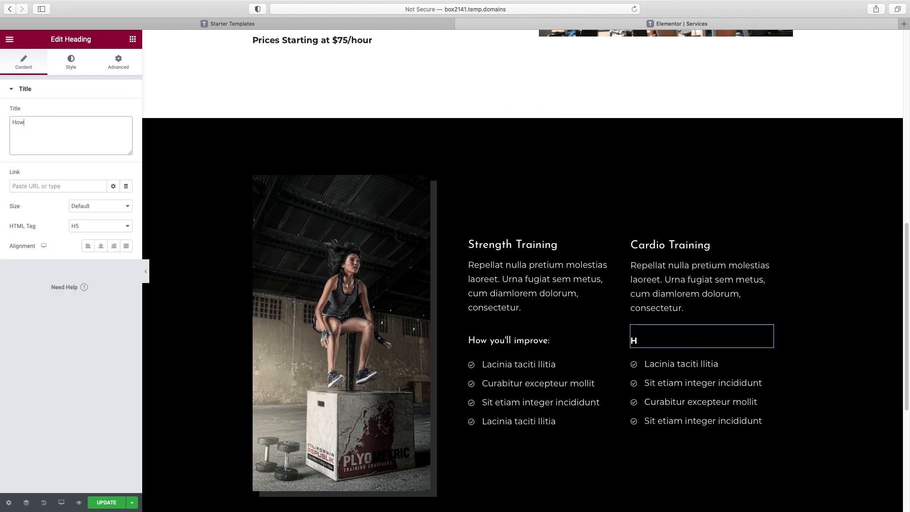
pyautogui.write(" you'll improve:")
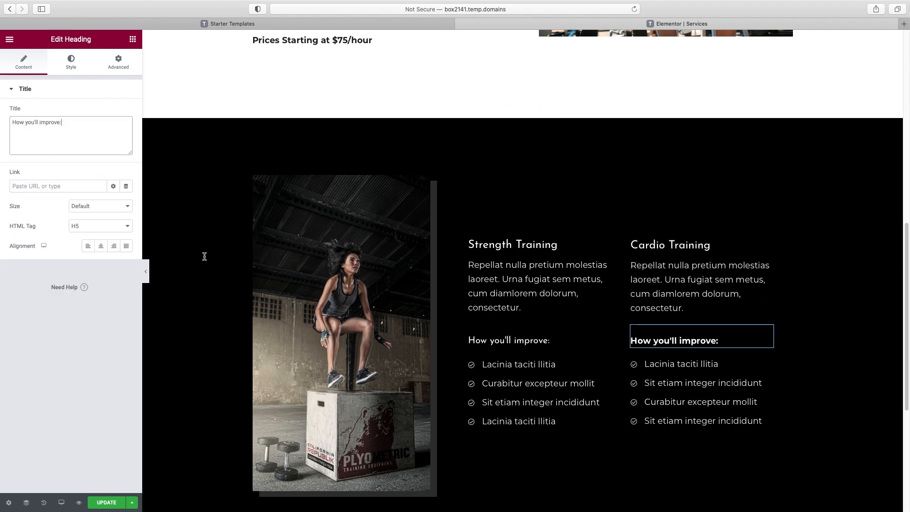
pyautogui.click(127, 226)
pyautogui.click(122, 219)
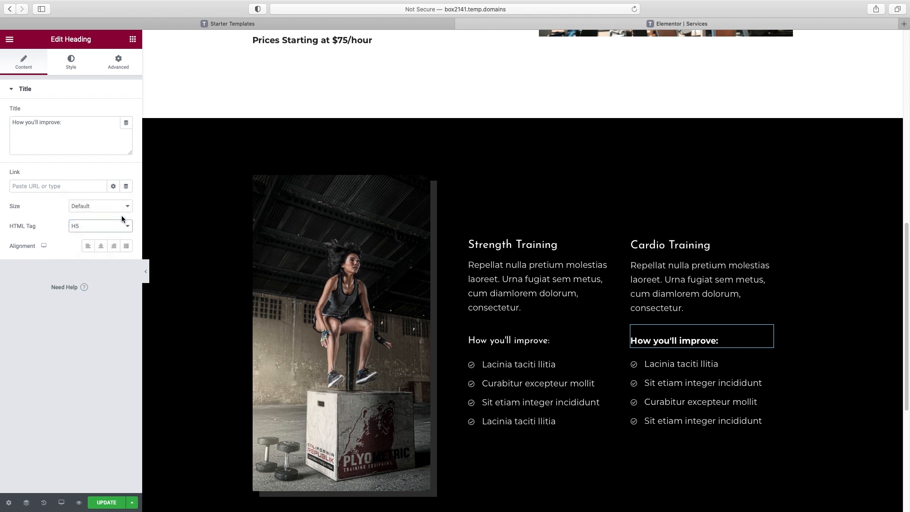
pyautogui.scroll(-2, 669, 303)
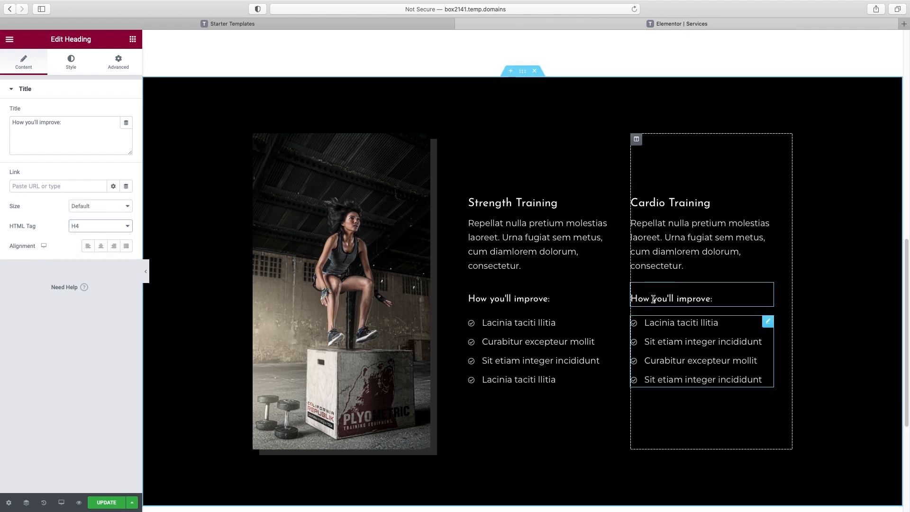
pyautogui.click(530, 204)
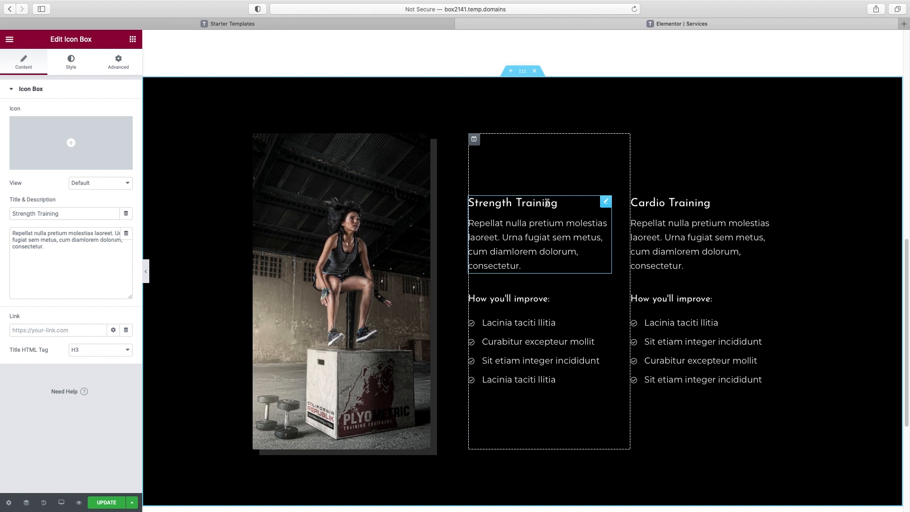
# Colour the Strength Training title #F52156 and save it as a new global colour
pyautogui.click(69, 62)
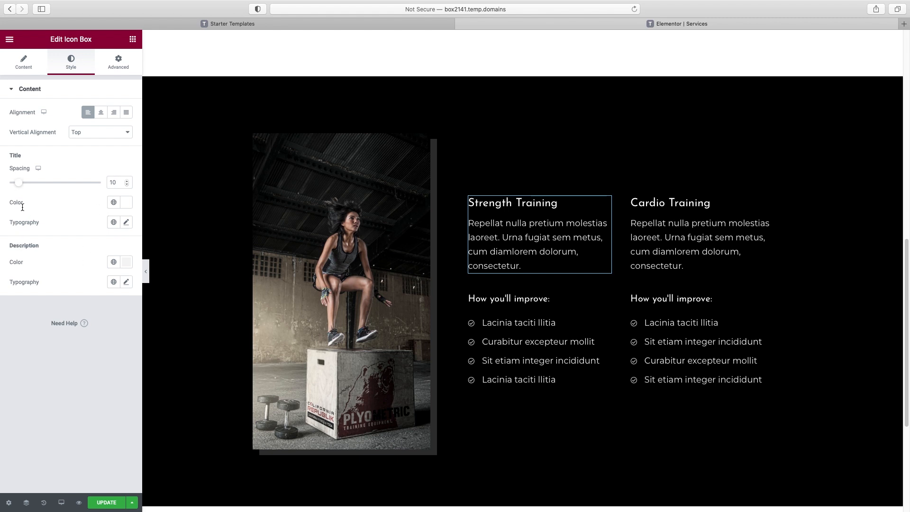
pyautogui.click(126, 204)
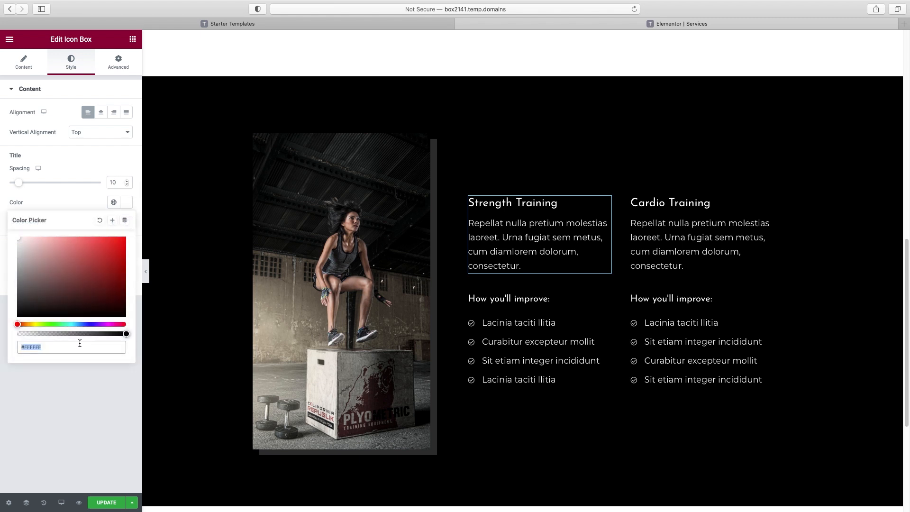
pyautogui.write('#F52156')
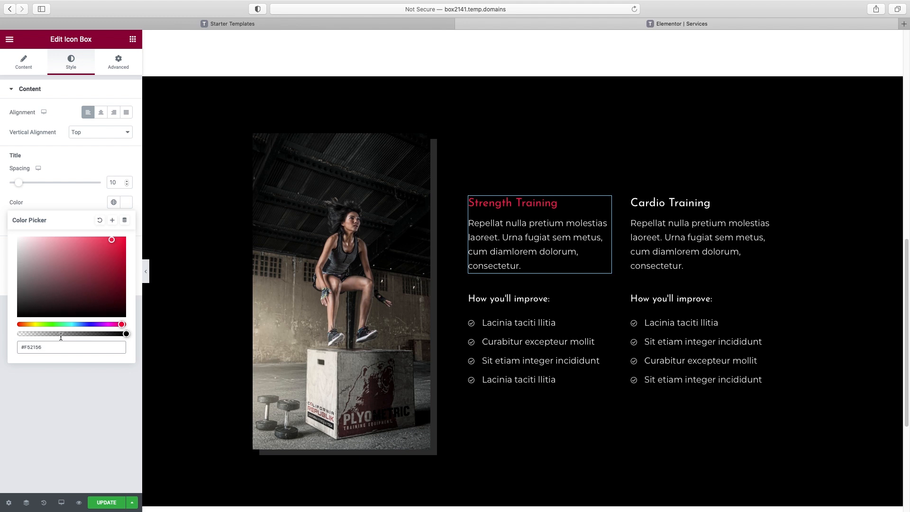
pyautogui.click(112, 221)
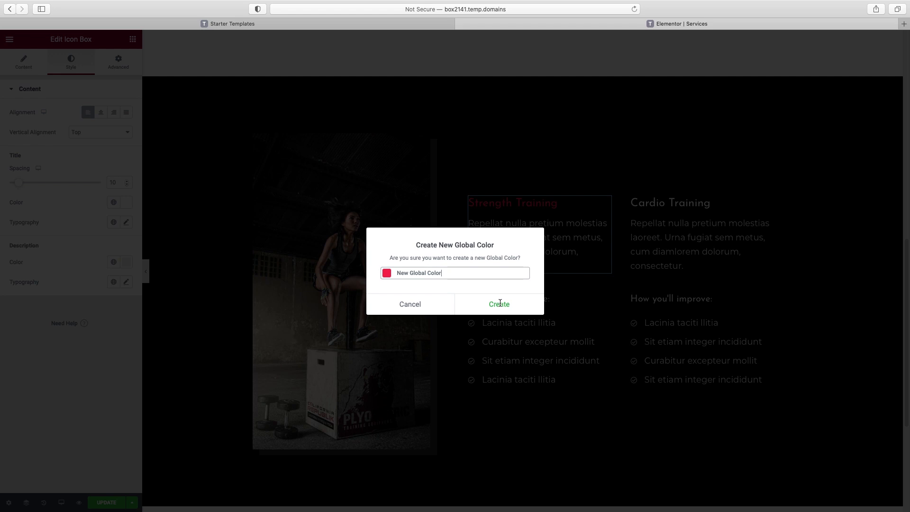
pyautogui.click(499, 304)
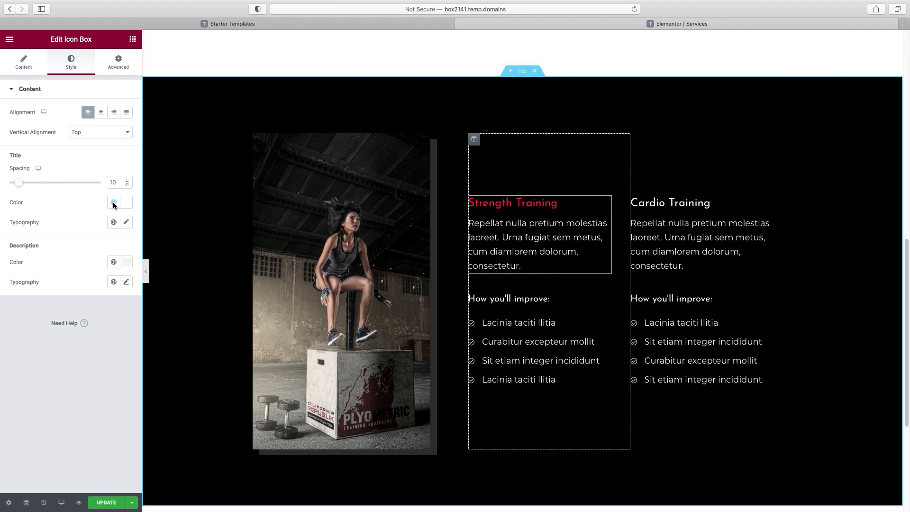
# Check the description's global colours unchanged, then select the Strength Training heading and bullet list
pyautogui.click(114, 262)
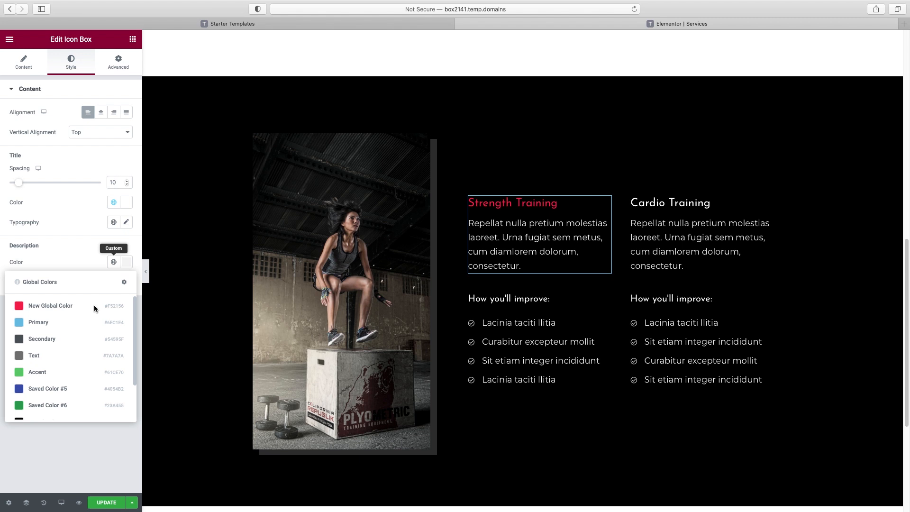
pyautogui.click(55, 230)
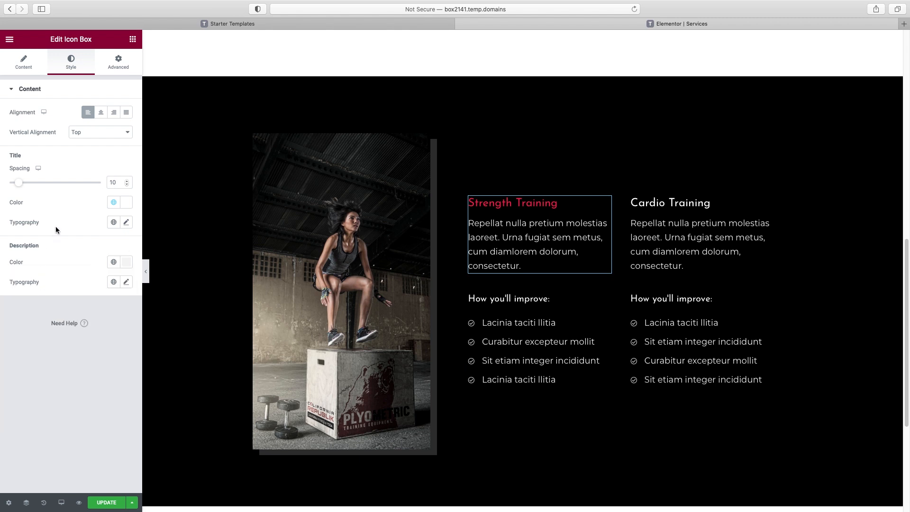
pyautogui.click(521, 299)
pyautogui.click(473, 326)
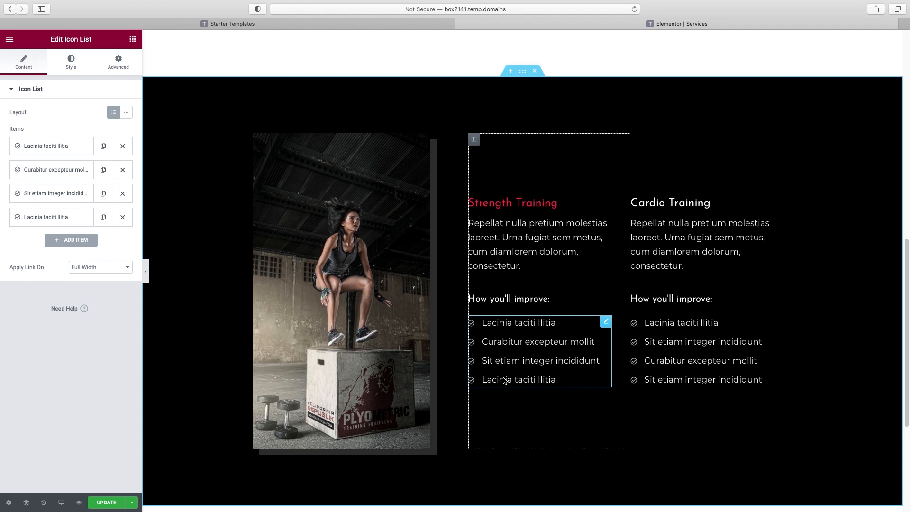
# Colour the Strength Training list icons with the New Global Color
pyautogui.click(71, 63)
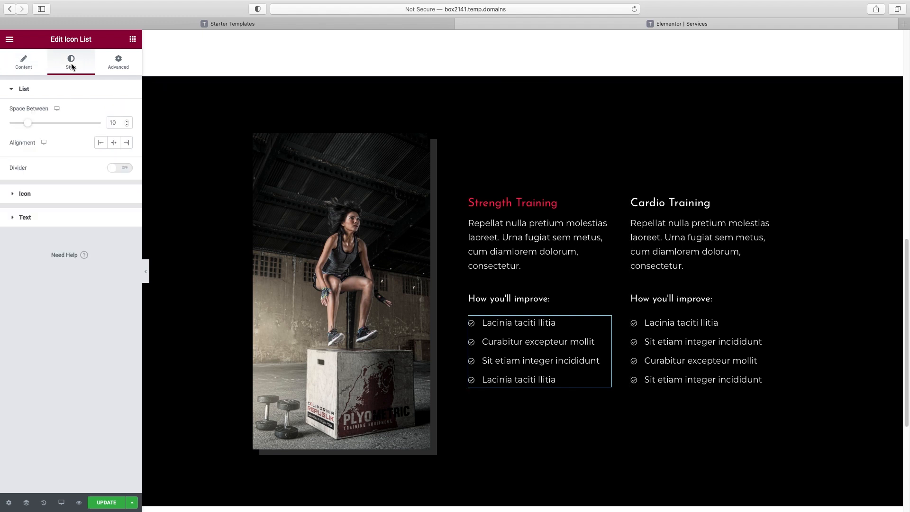
pyautogui.click(25, 193)
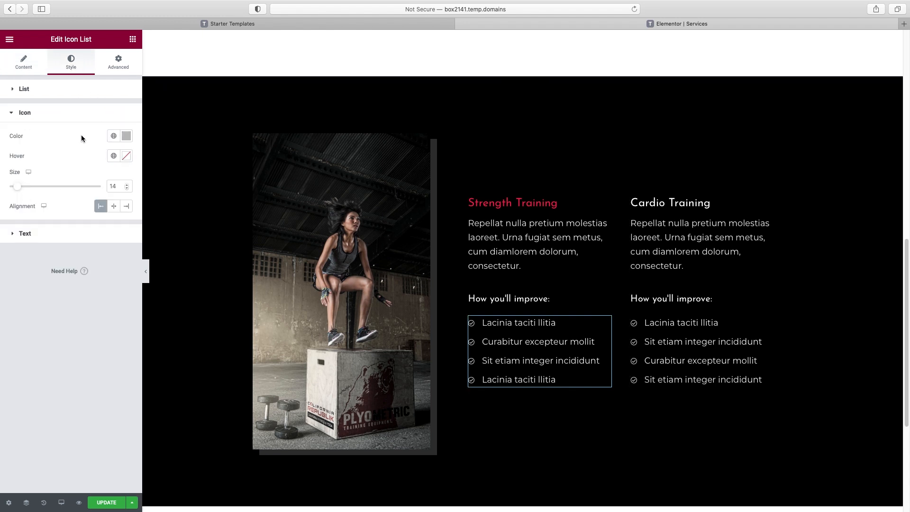
pyautogui.click(113, 136)
pyautogui.click(44, 181)
# Copy the Strength list and paste its style onto the Cardio Training list
pyautogui.rightClick(540, 340)
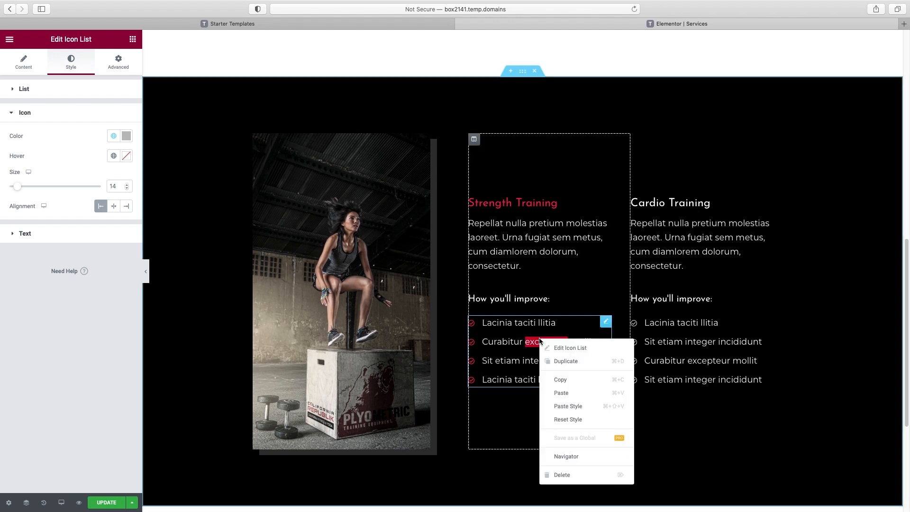
pyautogui.click(562, 381)
pyautogui.rightClick(689, 340)
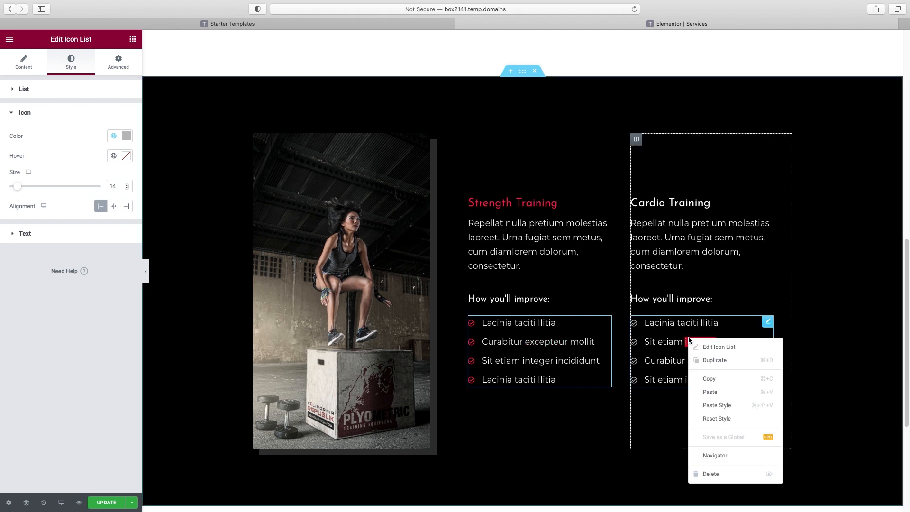
pyautogui.click(712, 407)
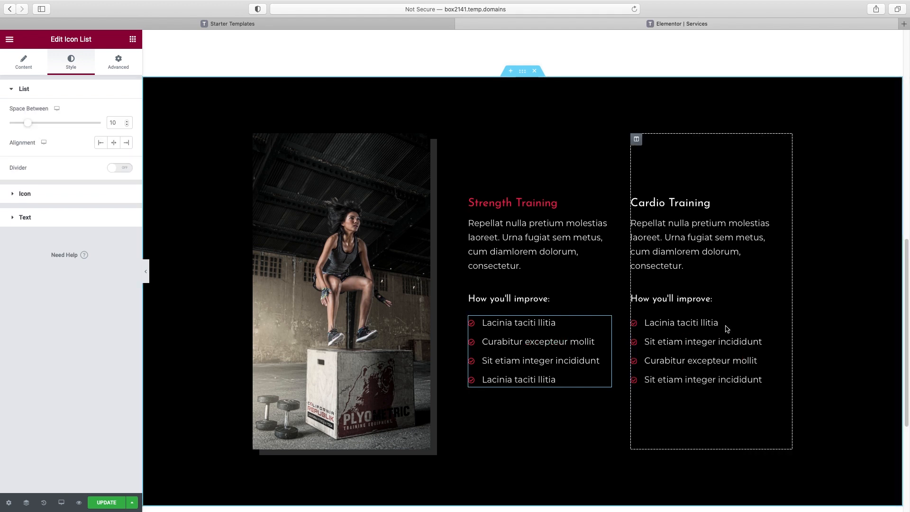
# Paste the Strength Training box's style onto the Cardio Training heading and preview the section
pyautogui.rightClick(523, 205)
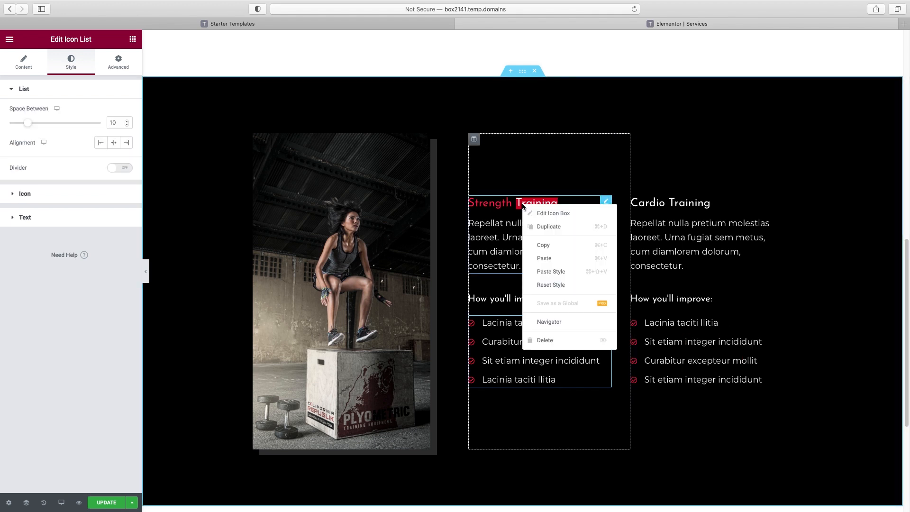
pyautogui.click(545, 244)
pyautogui.rightClick(683, 207)
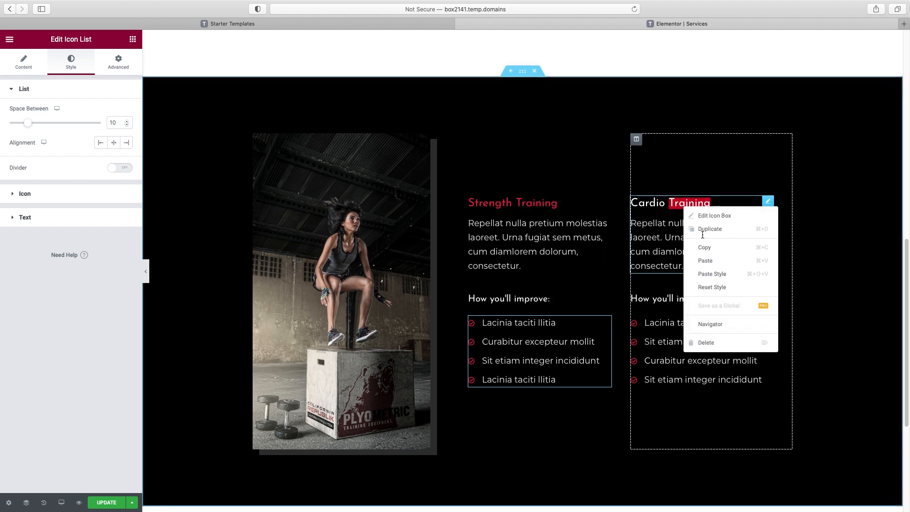
pyautogui.click(763, 216)
pyautogui.click(149, 272)
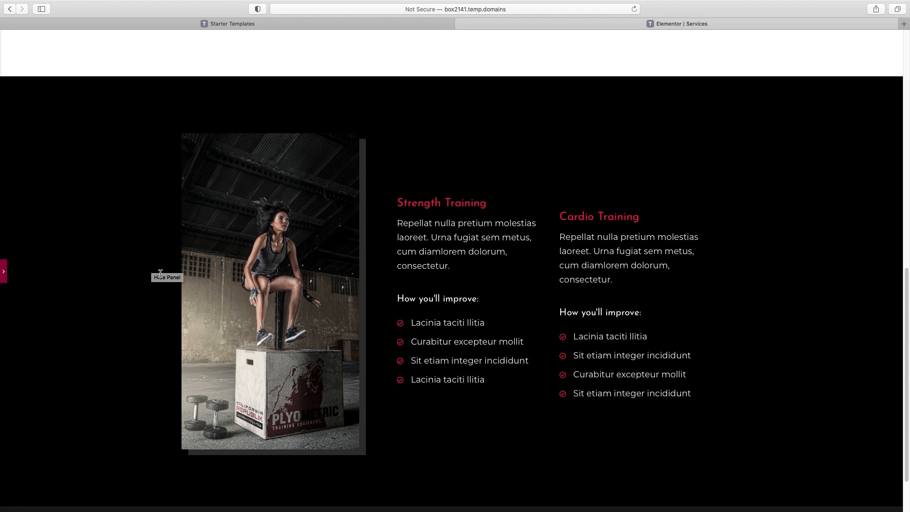
pyautogui.click(5, 270)
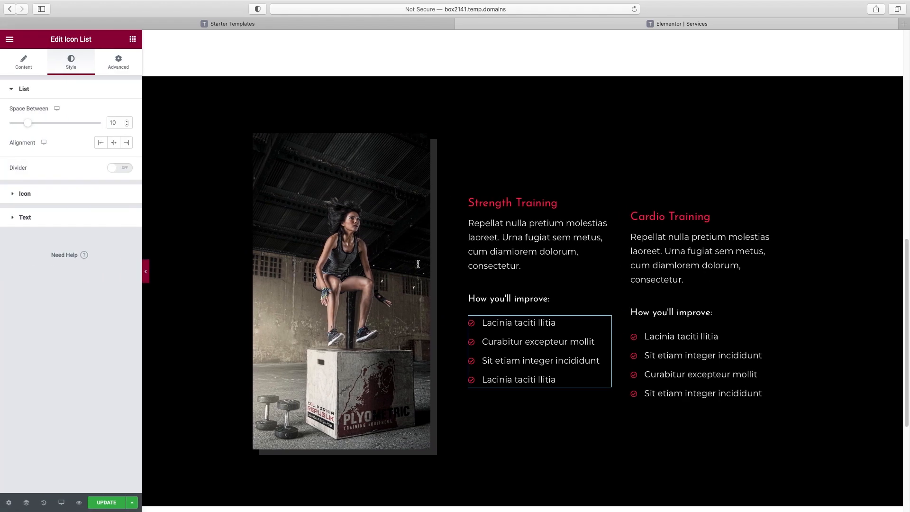
pyautogui.scroll(10, 592, 272)
pyautogui.scroll(-10, 592, 273)
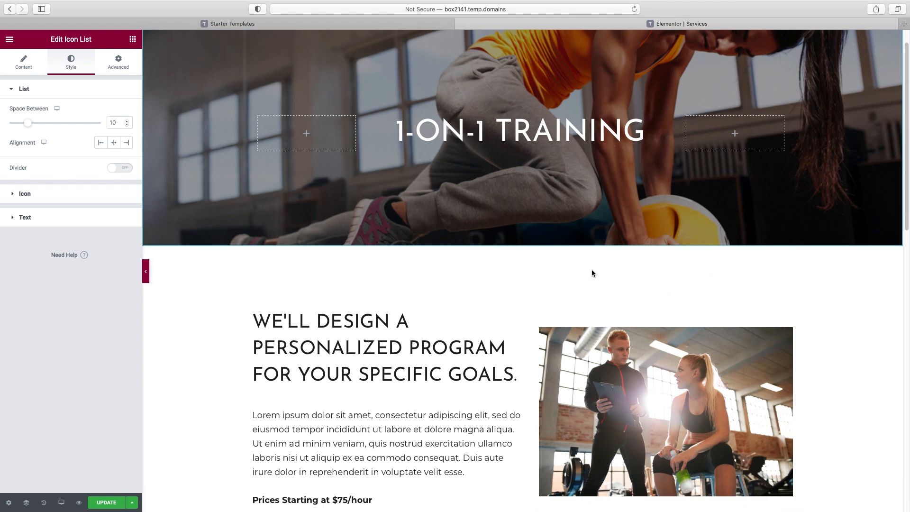
pyautogui.scroll(-5, 613, 308)
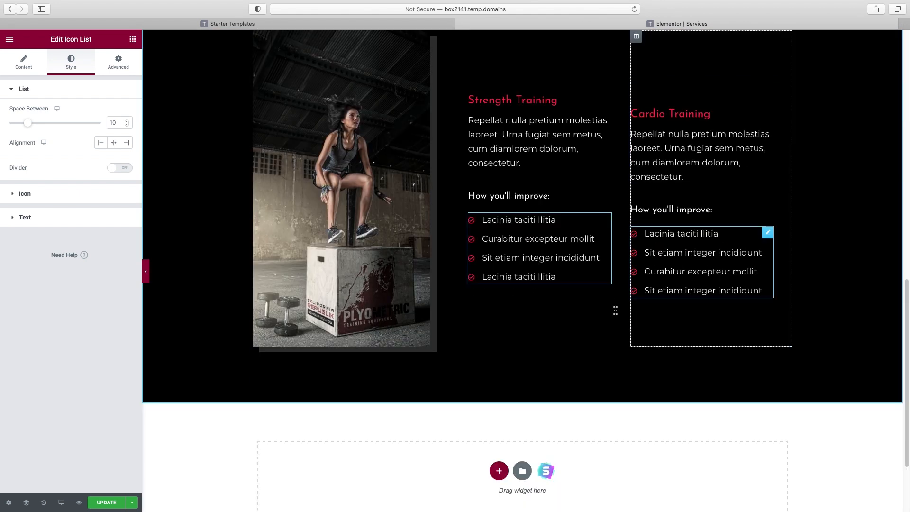
pyautogui.scroll(3, 613, 308)
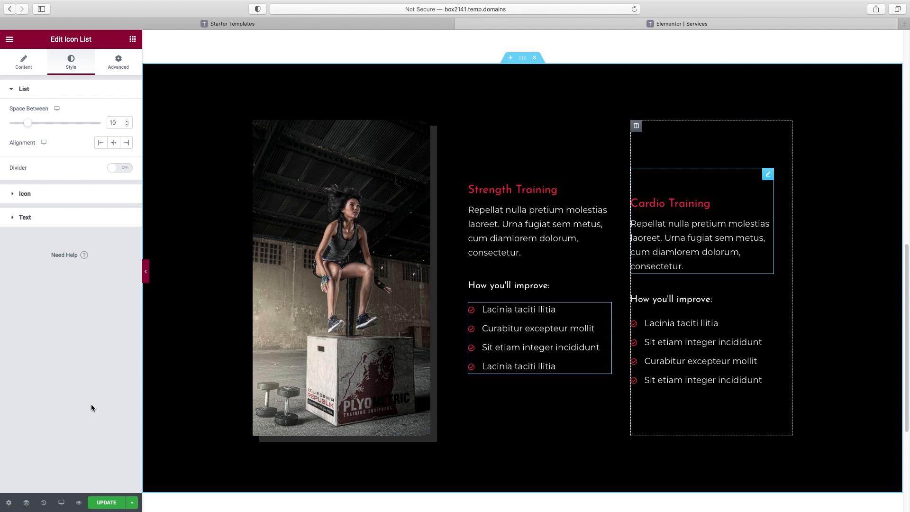
# In Mobile view, set the box-jump photo to Hide On Mobile and check the layout
pyautogui.click(61, 503)
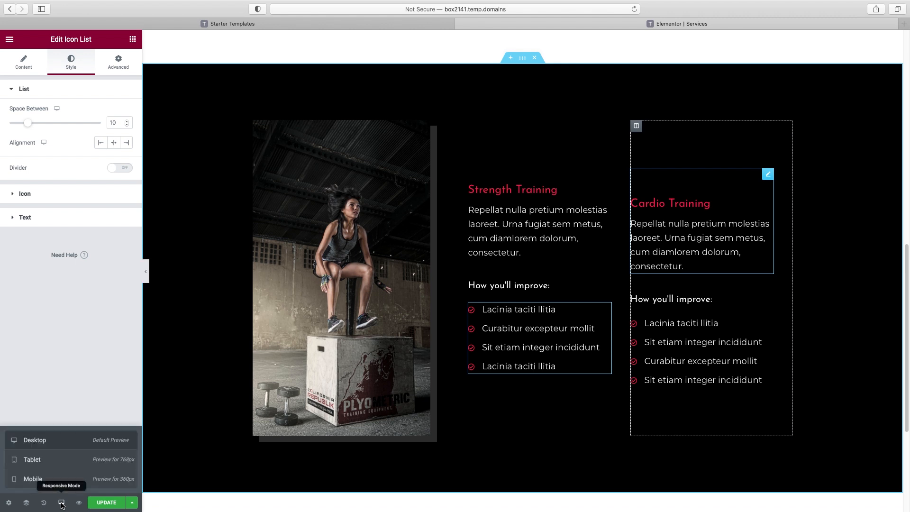
pyautogui.click(60, 480)
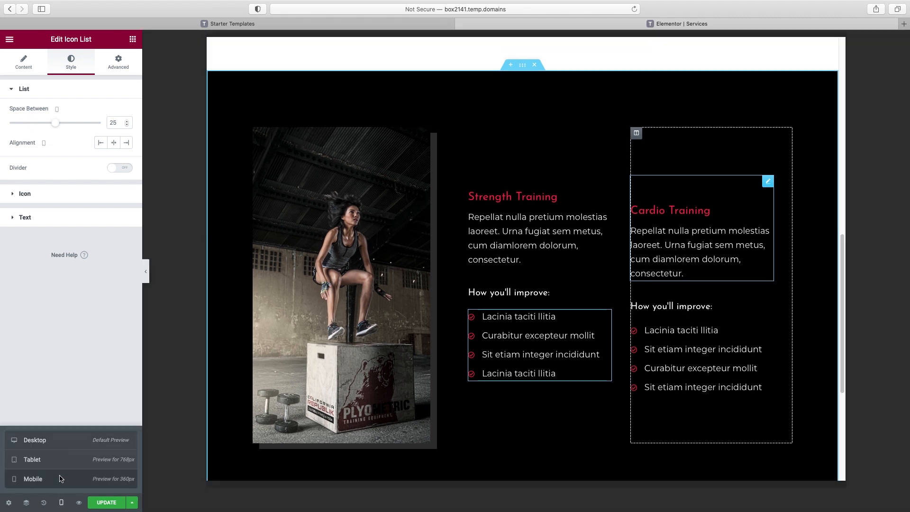
pyautogui.moveTo(612, 108); pyautogui.dragTo(636, 218)
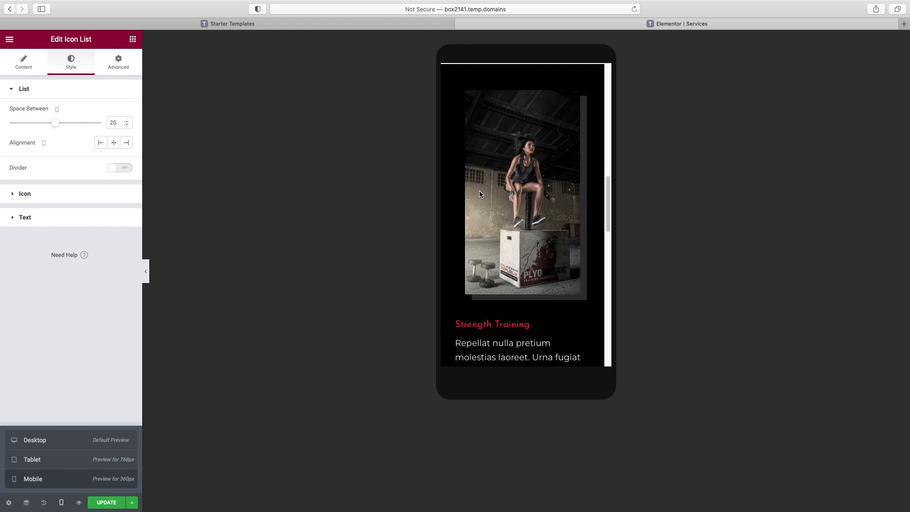
pyautogui.click(520, 164)
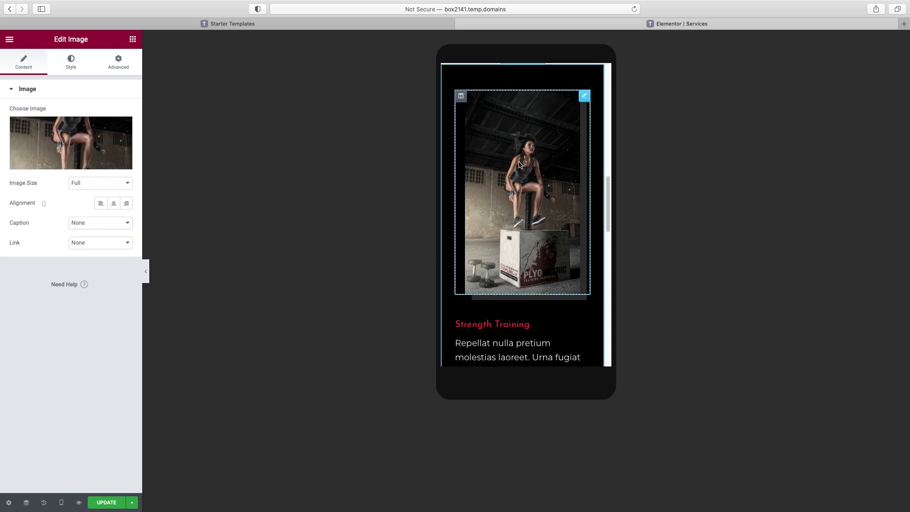
pyautogui.click(119, 62)
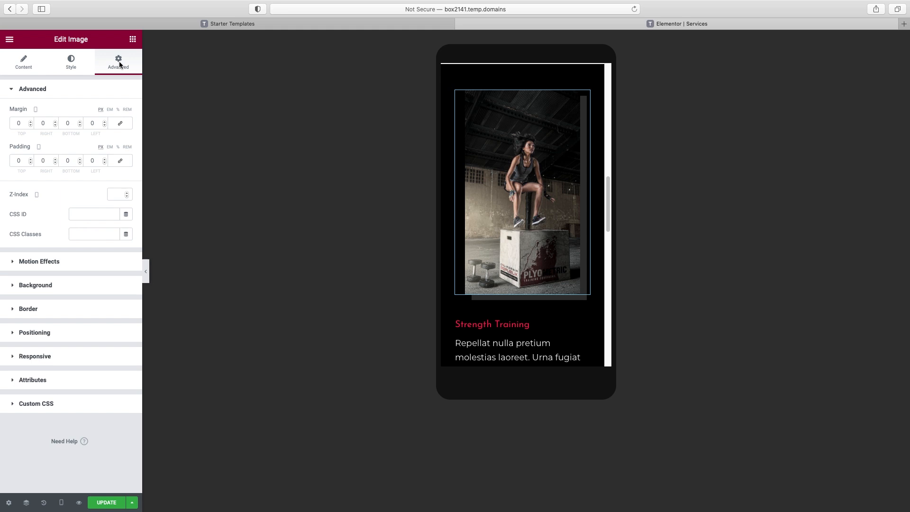
pyautogui.click(27, 356)
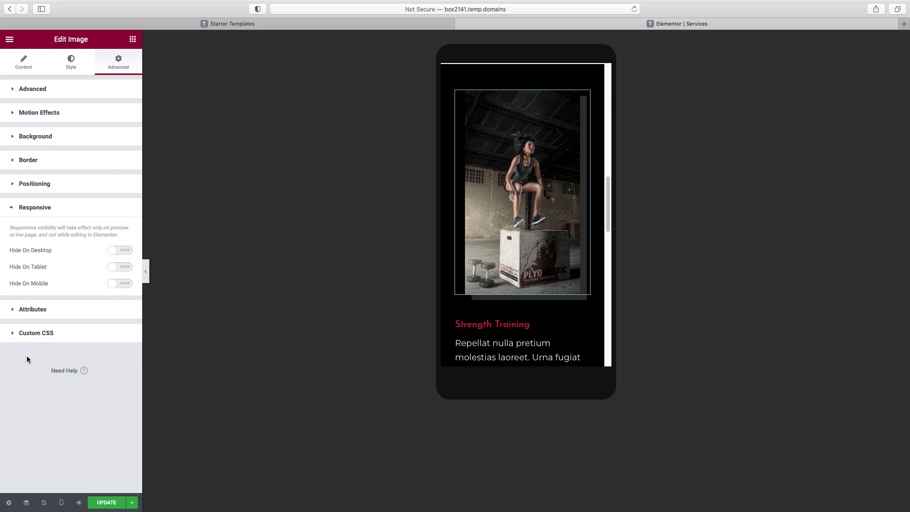
pyautogui.click(121, 283)
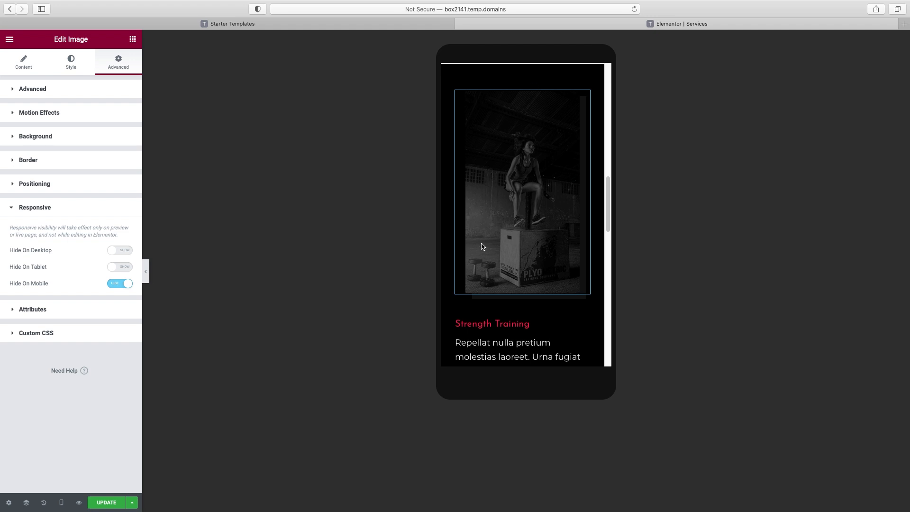
pyautogui.click(146, 273)
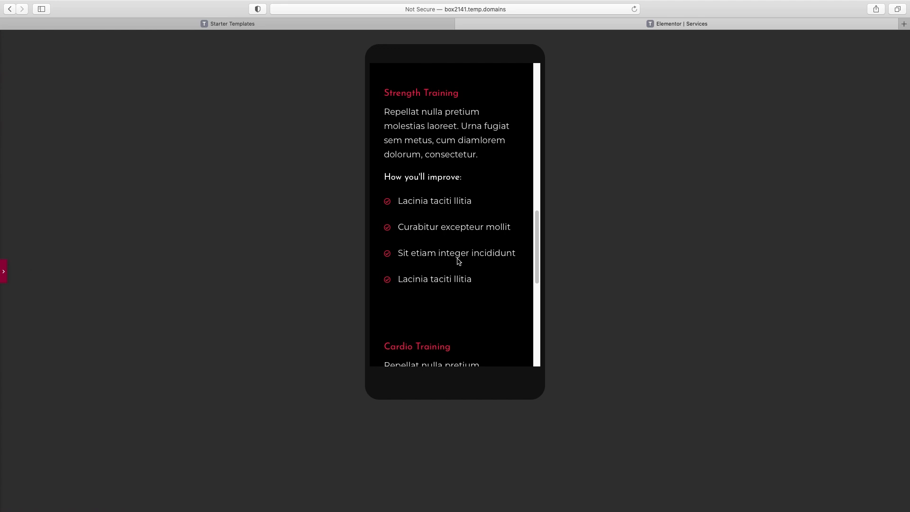
pyautogui.scroll(5, 457, 262)
pyautogui.scroll(5, 459, 261)
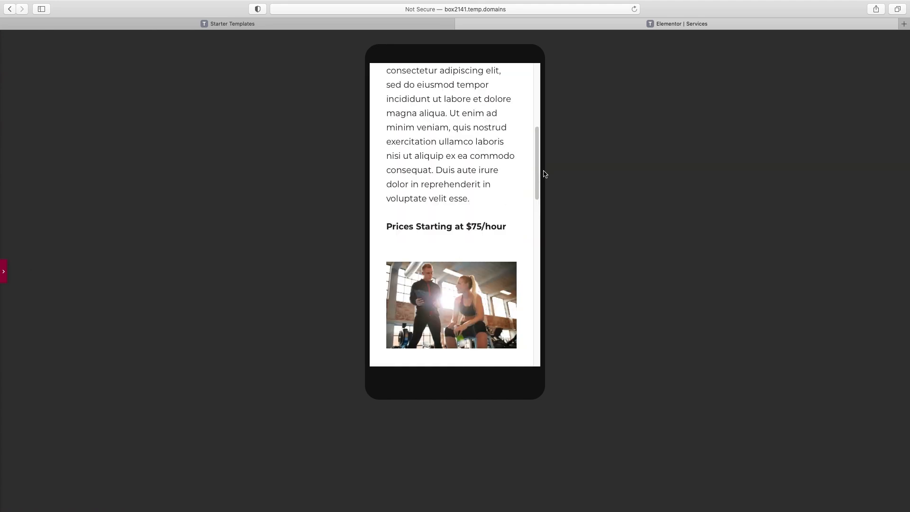
pyautogui.moveTo(538, 174); pyautogui.dragTo(545, 98)
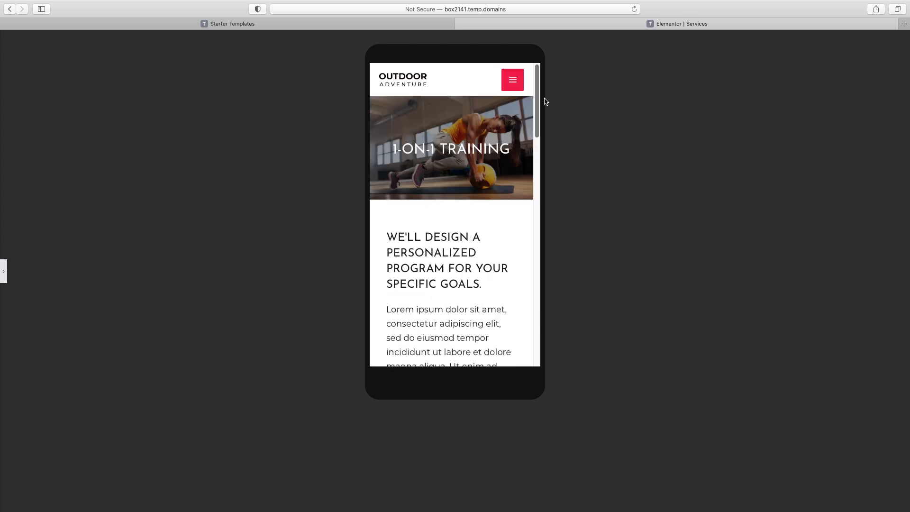
pyautogui.click(4, 272)
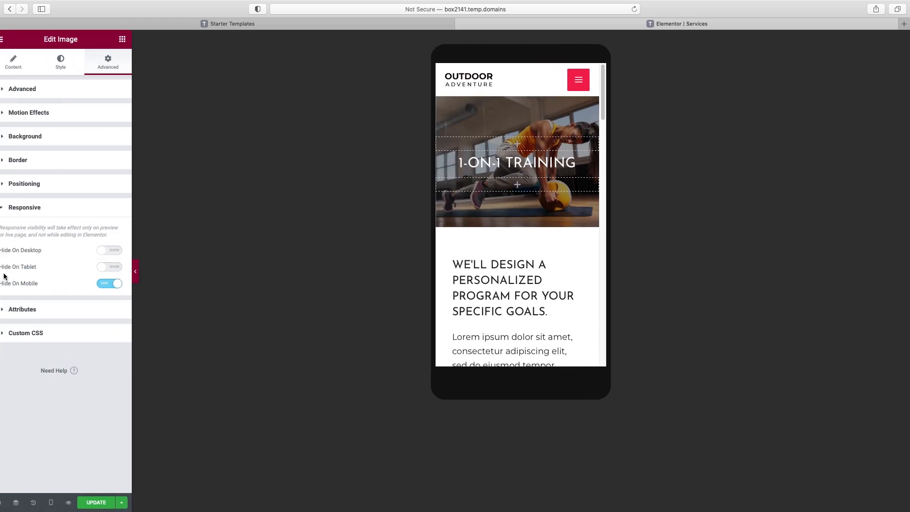
# In Tablet view, set the photo to Hide On Tablet, check it, and update the page
pyautogui.click(62, 504)
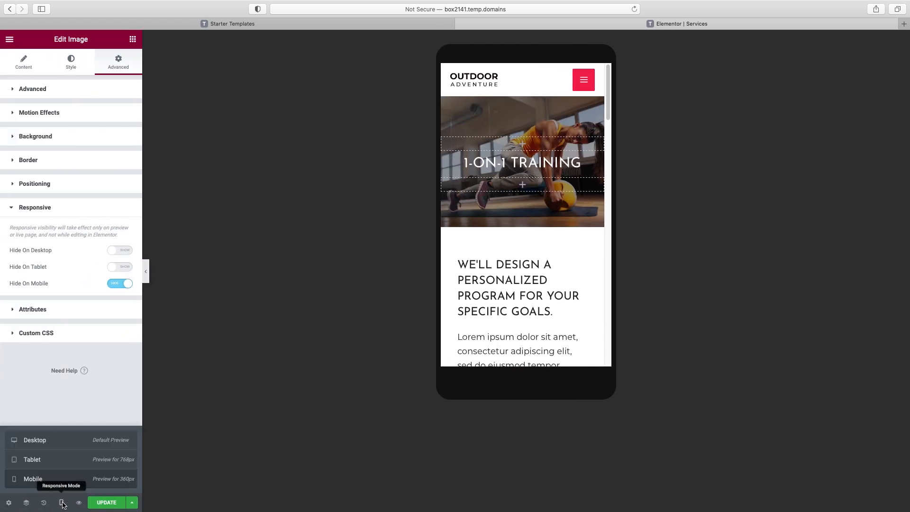
pyautogui.click(58, 461)
pyautogui.moveTo(701, 90); pyautogui.dragTo(709, 285)
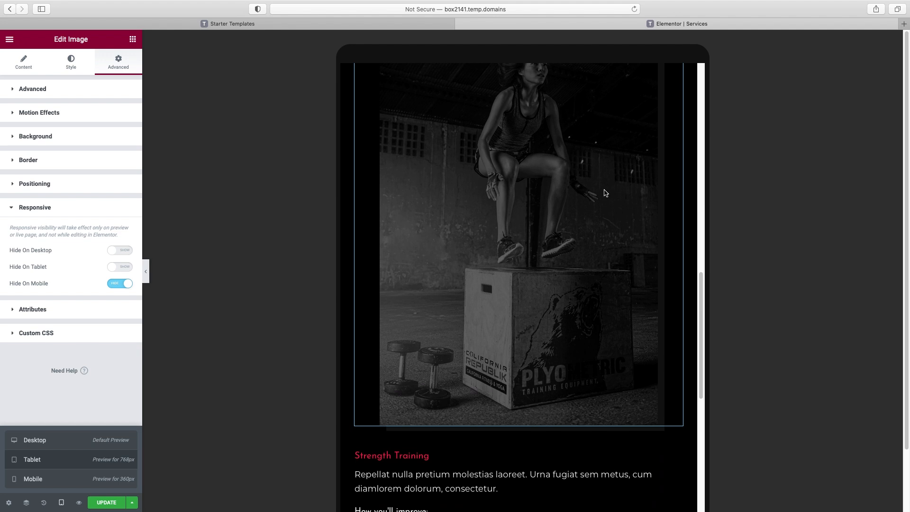
pyautogui.scroll(-1, 599, 188)
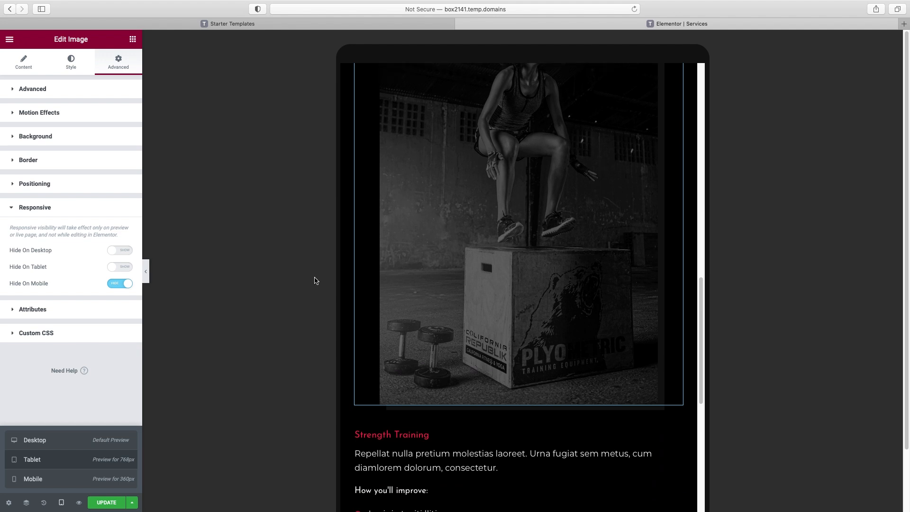
pyautogui.click(122, 267)
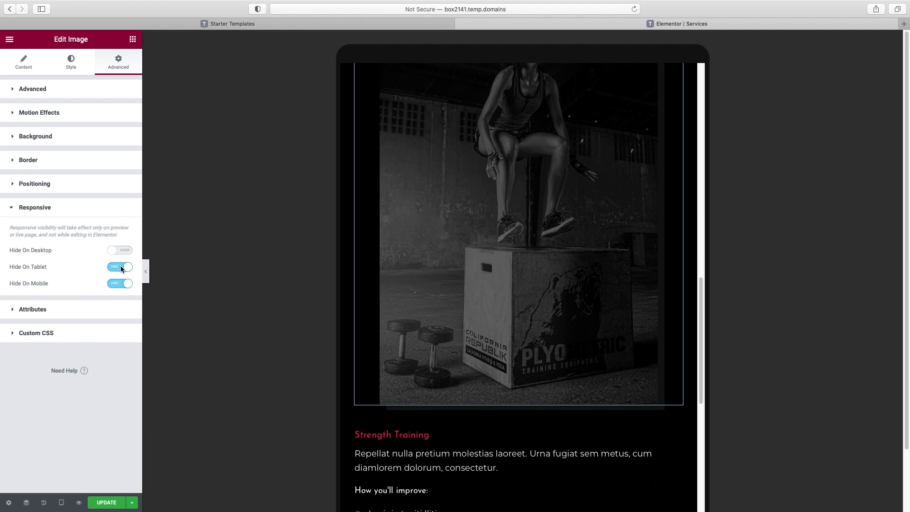
pyautogui.click(146, 271)
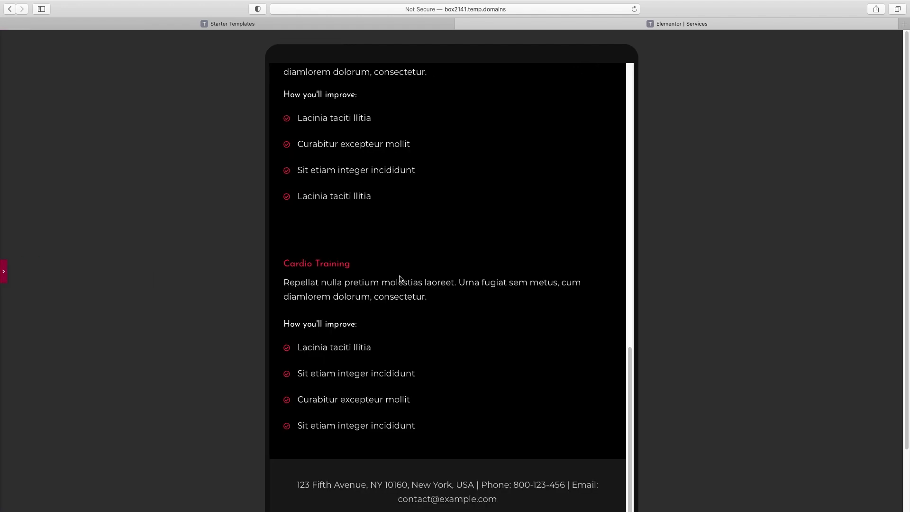
pyautogui.scroll(10, 399, 279)
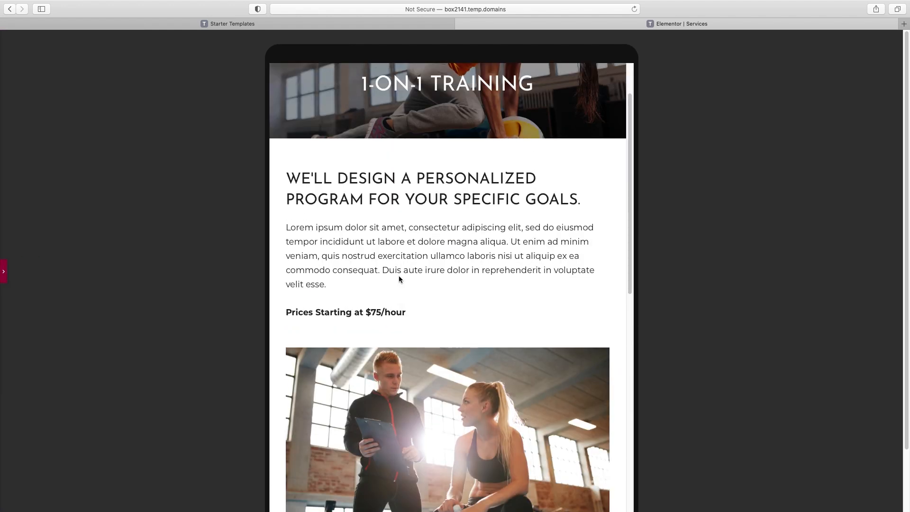
pyautogui.click(4, 274)
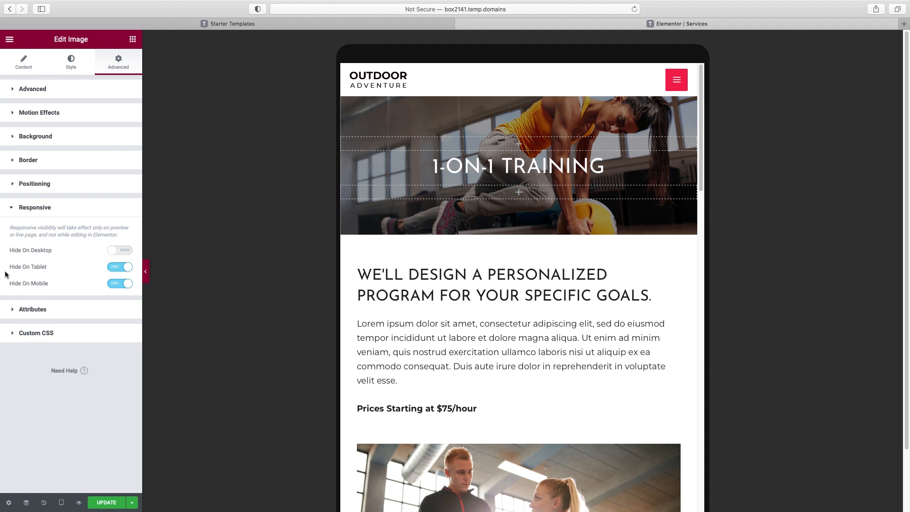
pyautogui.click(115, 504)
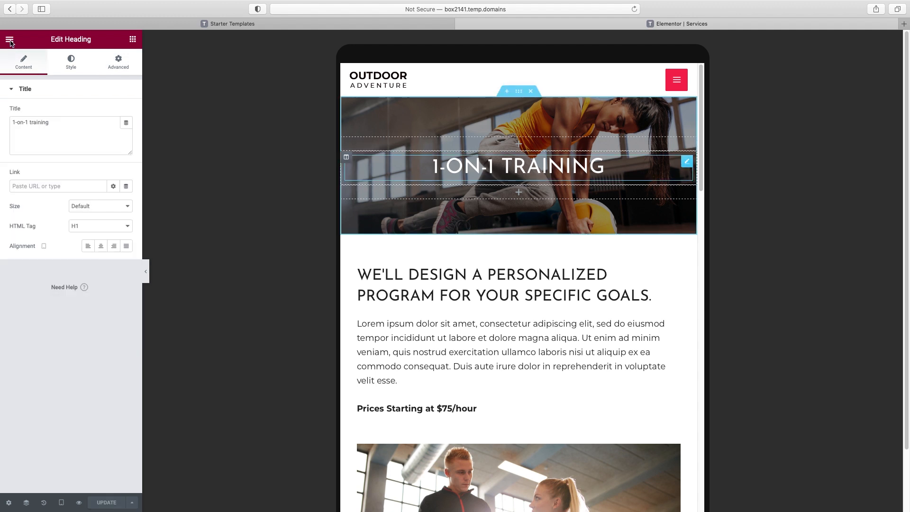
# Exit Elementor to the WordPress dashboard and go to the Pages list
pyautogui.click(10, 40)
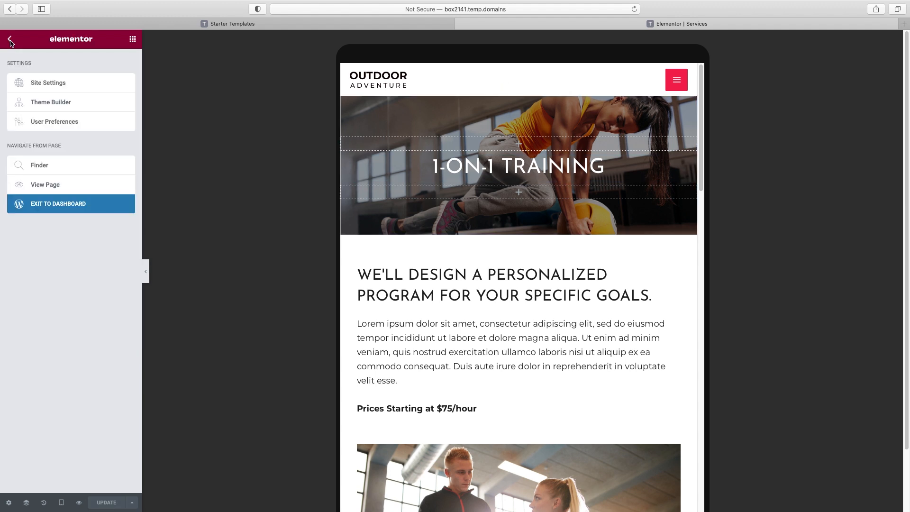
pyautogui.click(66, 208)
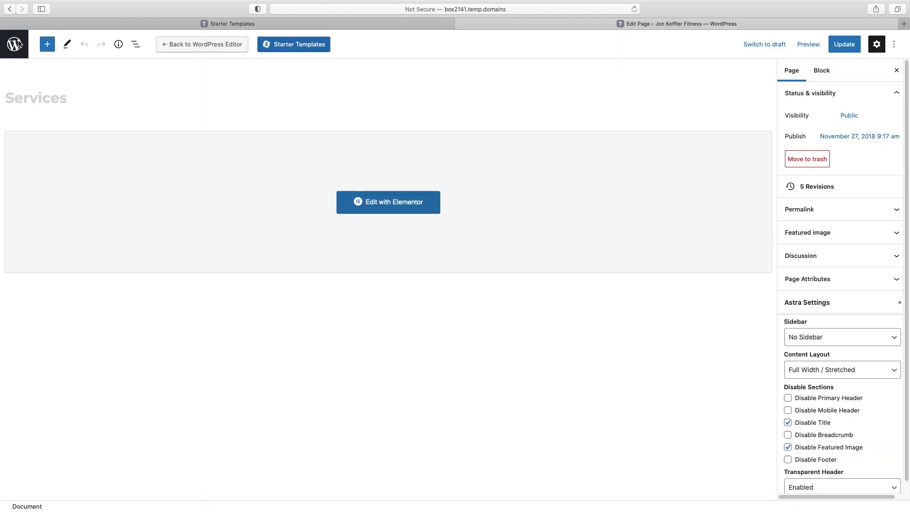
pyautogui.click(15, 45)
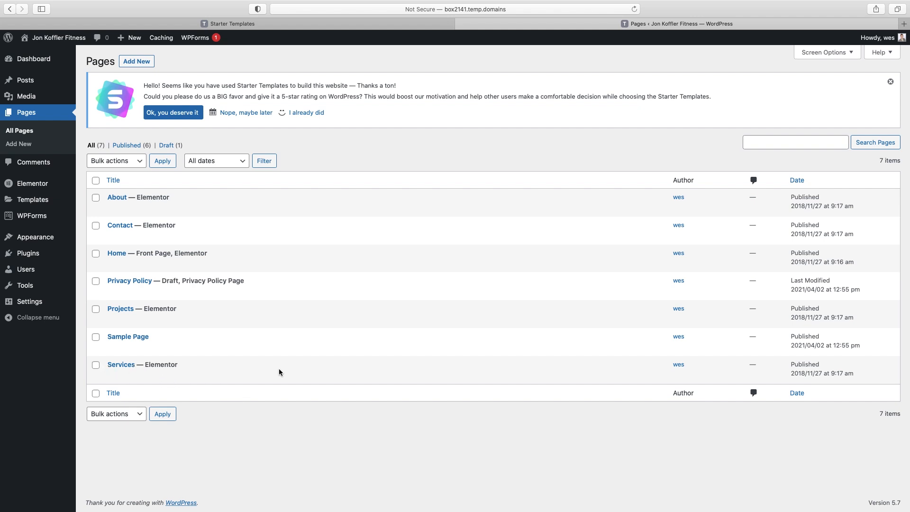
# Quick Edit Services to title '1-on-1 Training' and slug '1-on-1-training', then update
pyautogui.moveTo(274, 371)
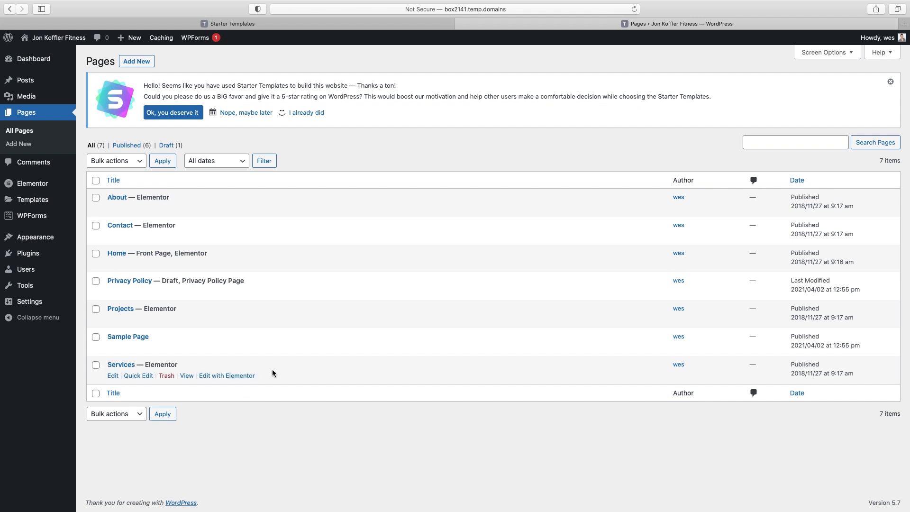
pyautogui.click(137, 375)
pyautogui.moveTo(168, 379); pyautogui.dragTo(101, 379)
pyautogui.write('1-on')
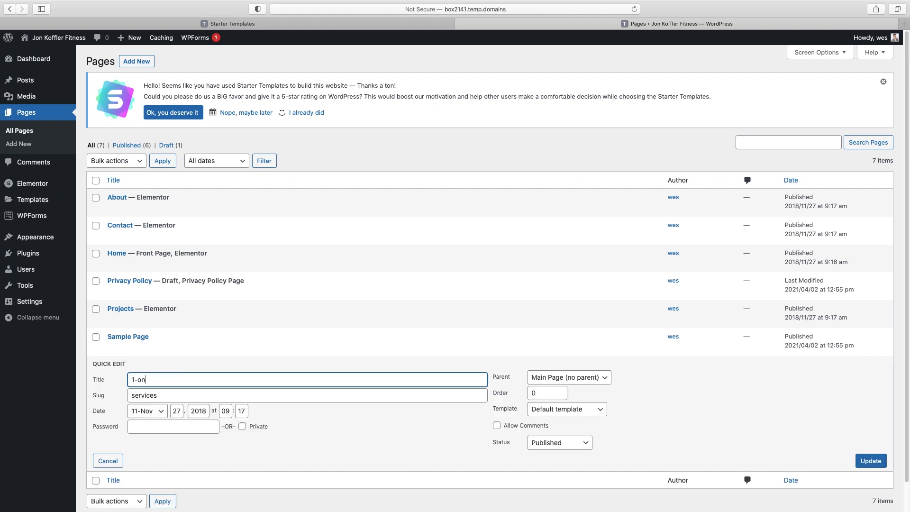
pyautogui.write('-1 Training')
pyautogui.click(154, 380)
pyautogui.write('T')
pyautogui.doubleClick(152, 394)
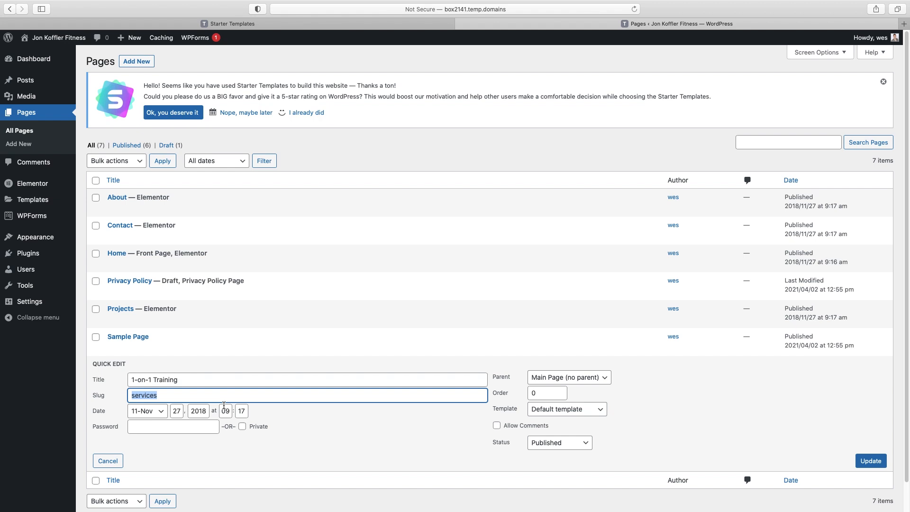
pyautogui.write('1-on-1-training')
pyautogui.click(860, 462)
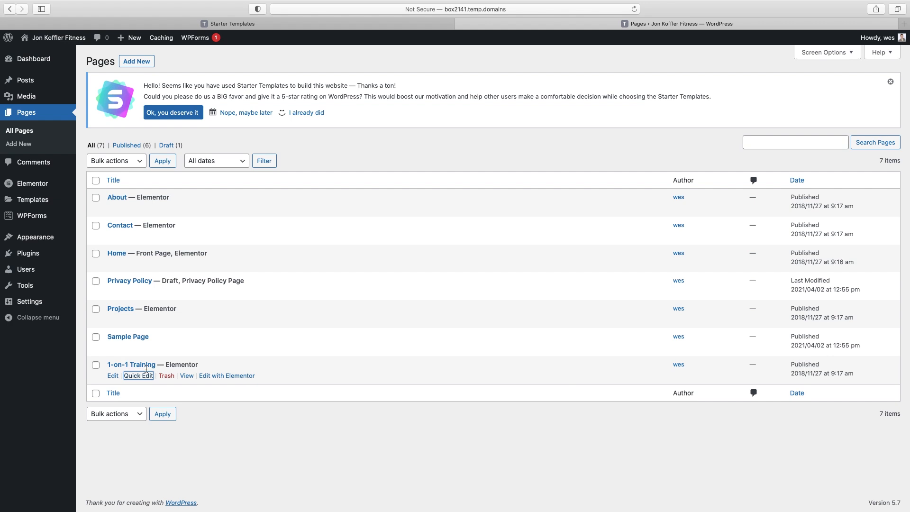
# Search plugins for 'duplicate', install and activate Duplicate Page, then return to Pages
pyautogui.click(32, 254)
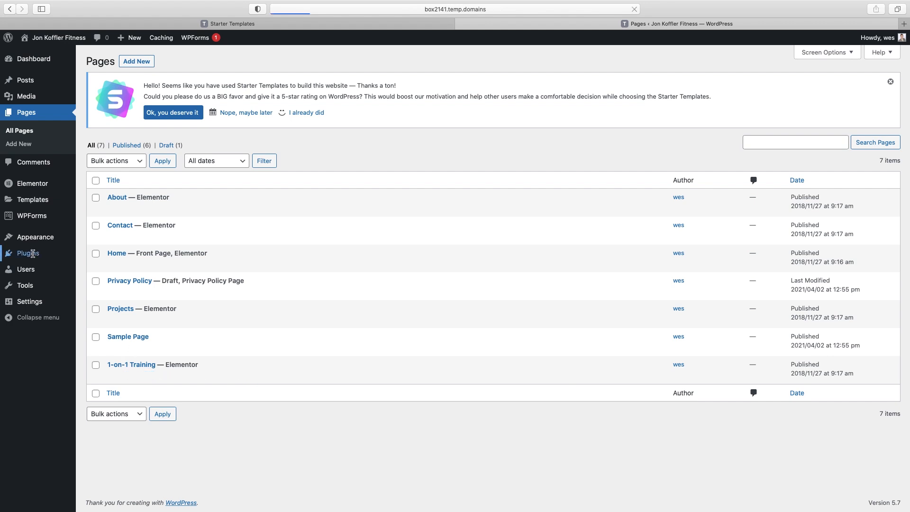
pyautogui.click(14, 253)
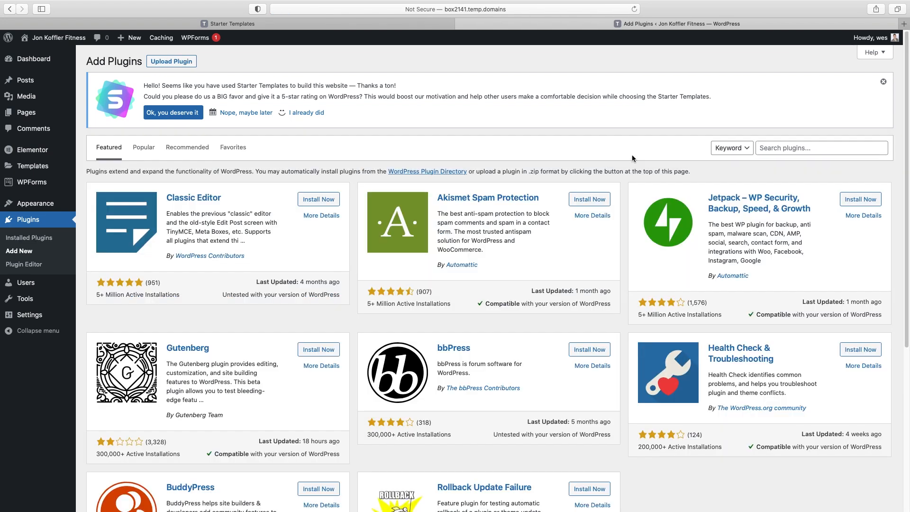
pyautogui.click(787, 149)
pyautogui.write('duplicate')
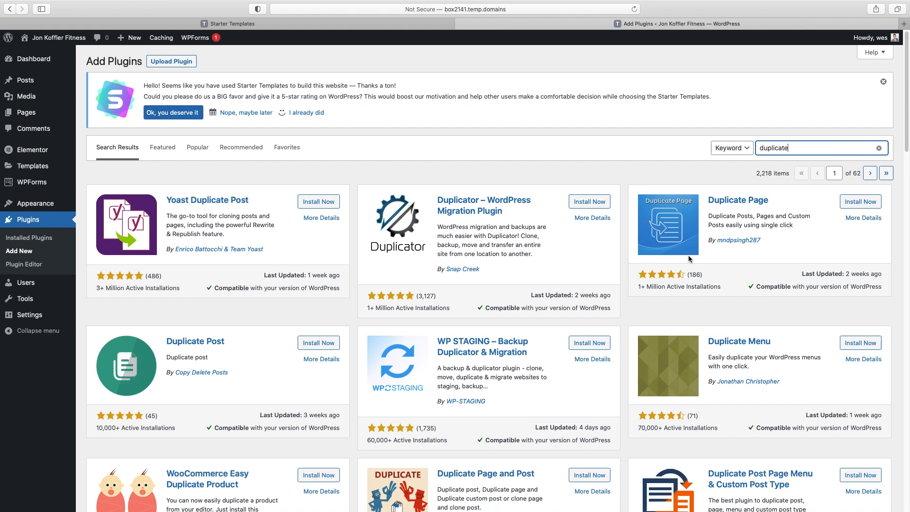
pyautogui.click(857, 200)
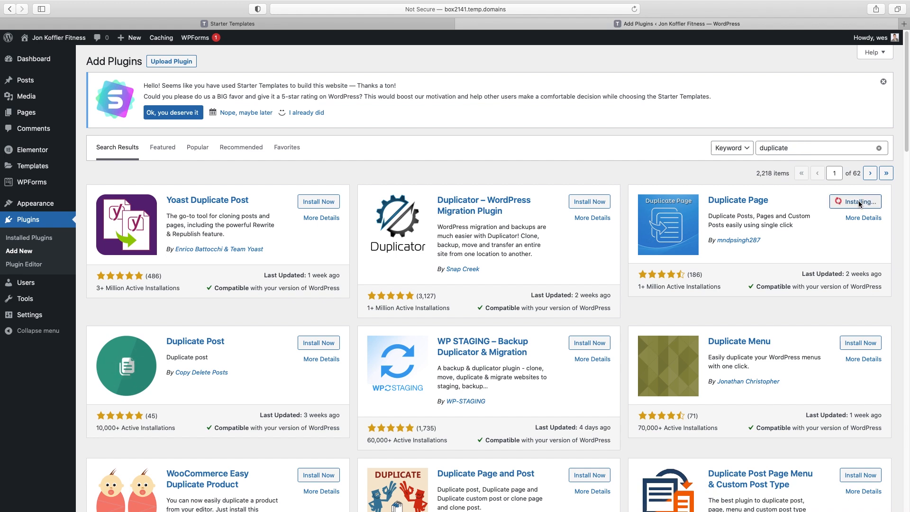
pyautogui.click(857, 202)
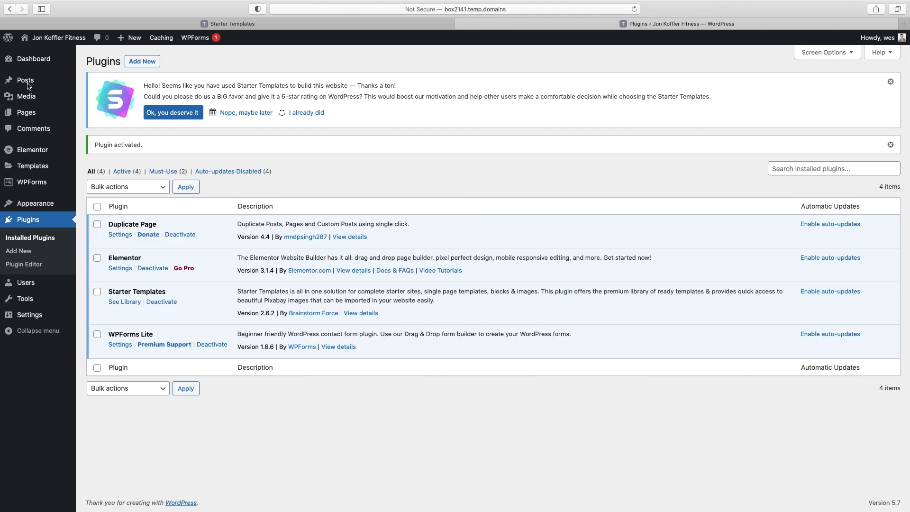
pyautogui.click(26, 115)
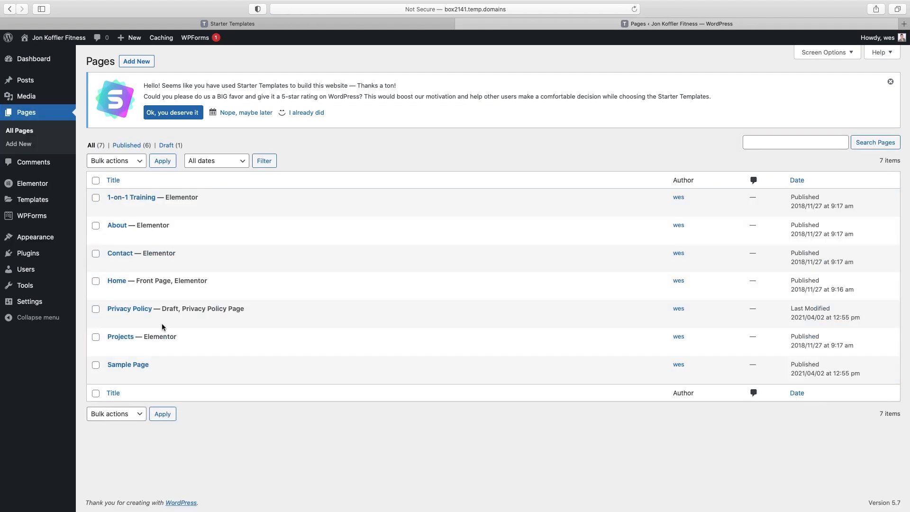
# Duplicate the 1-on-1 Training page twice to create two draft copies
pyautogui.moveTo(305, 203)
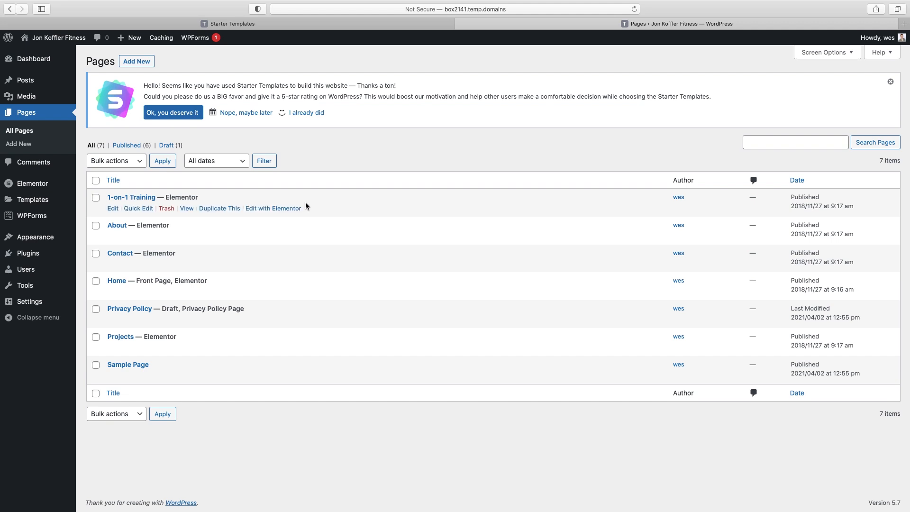
pyautogui.click(213, 208)
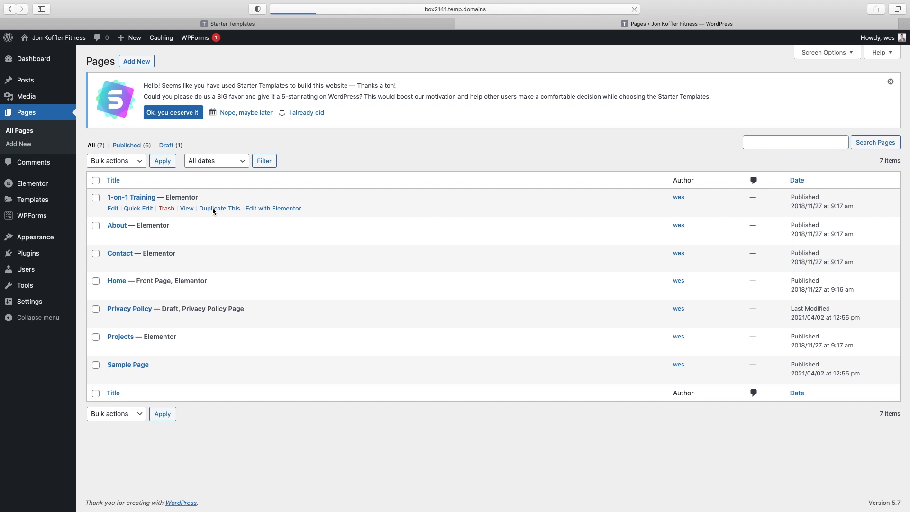
pyautogui.click(222, 209)
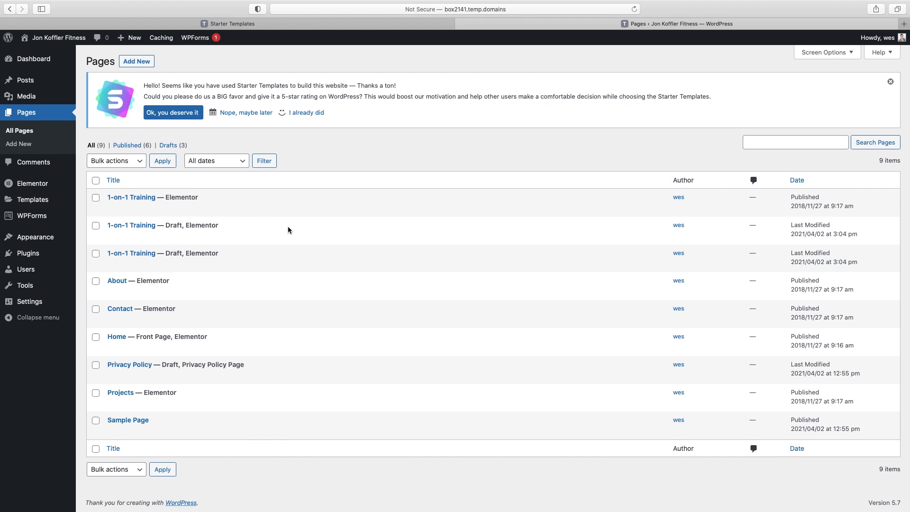
# Rename the first copy to Group Training with slug group-training and update it
pyautogui.moveTo(288, 230)
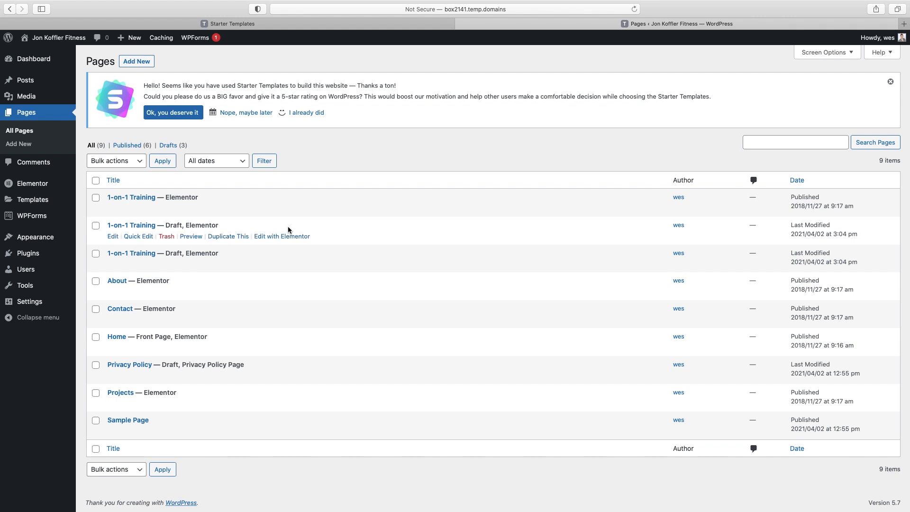
pyautogui.click(138, 236)
pyautogui.moveTo(152, 240); pyautogui.dragTo(121, 241)
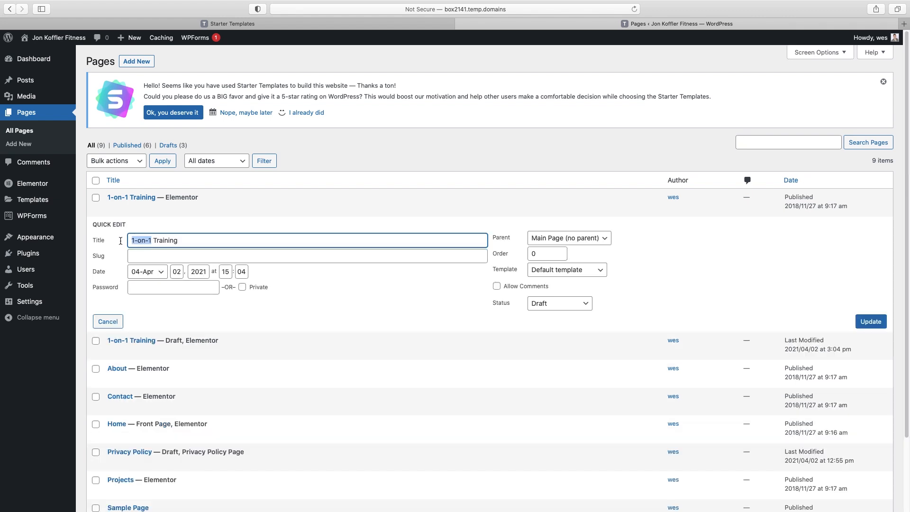
pyautogui.write('Group')
pyautogui.click(139, 259)
pyautogui.write('group-t')
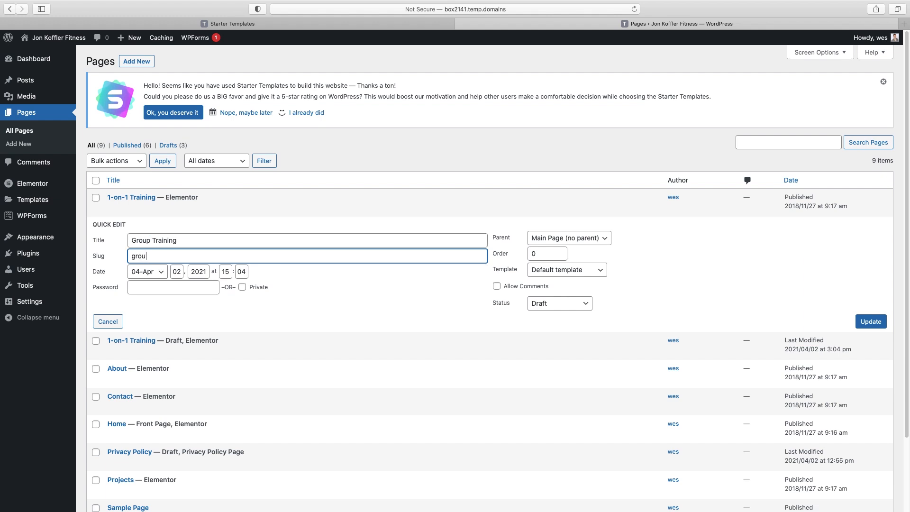
pyautogui.write('raining')
pyautogui.click(869, 323)
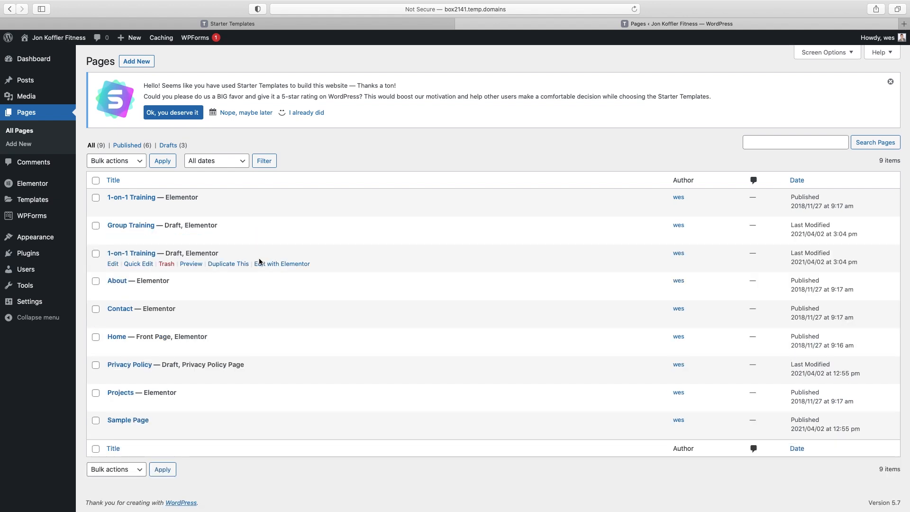
# Rename the second copy to Virtual Training with slug virtual-training, then open Group Training in Elementor
pyautogui.click(142, 264)
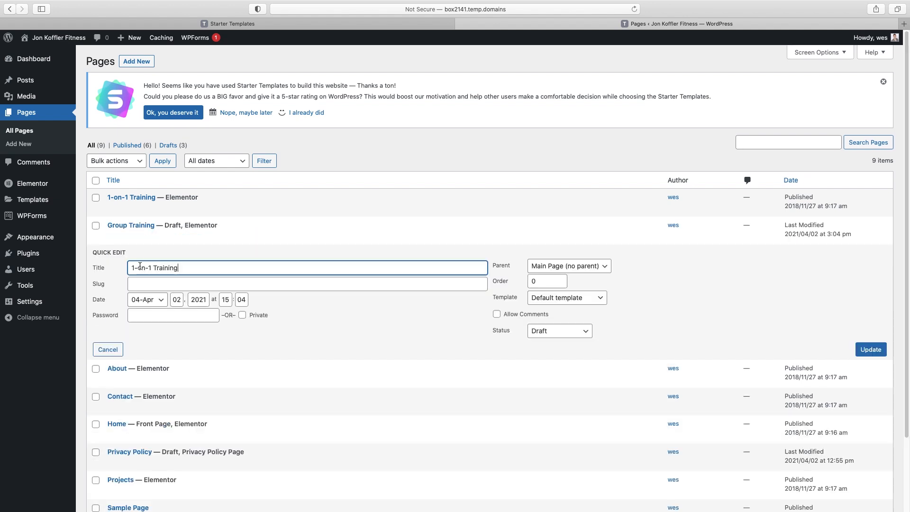
pyautogui.moveTo(152, 269); pyautogui.dragTo(98, 268)
pyautogui.write('Virtual')
pyautogui.click(137, 286)
pyautogui.write('virt')
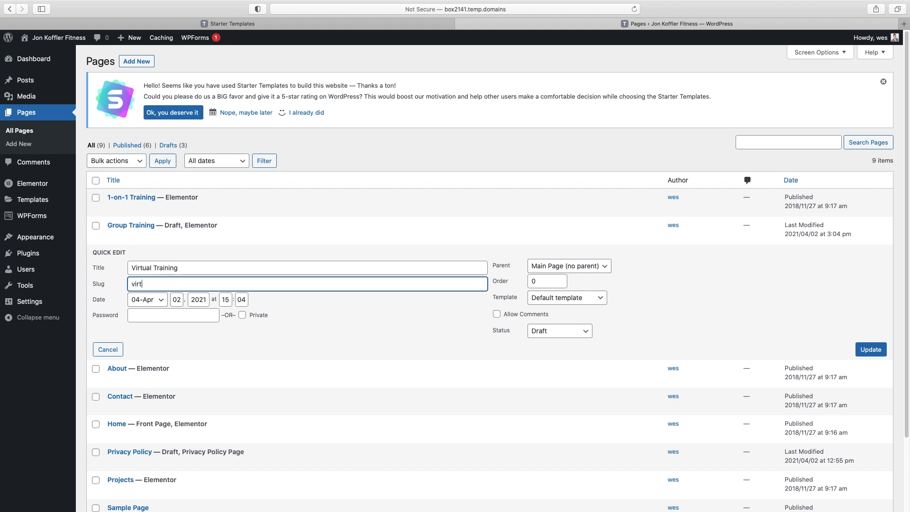
pyautogui.write('ual-training')
pyautogui.click(871, 349)
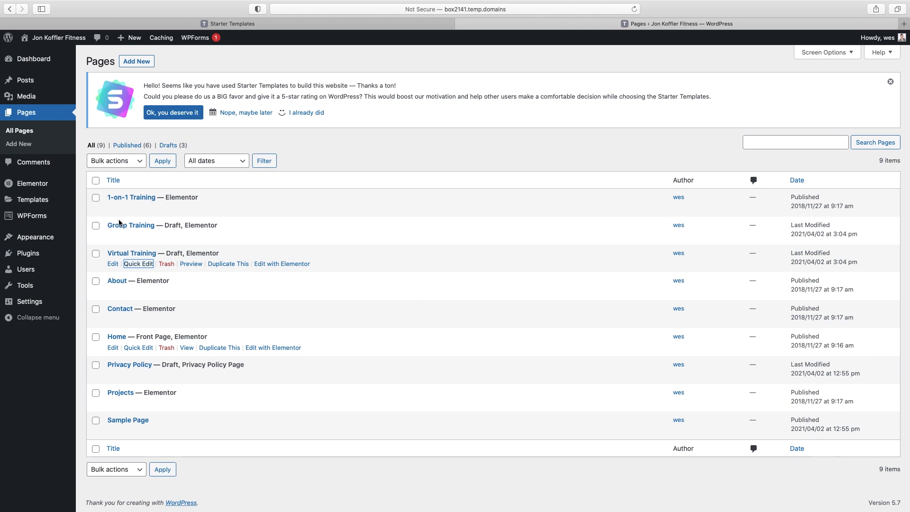
pyautogui.click(306, 238)
pyautogui.click(269, 237)
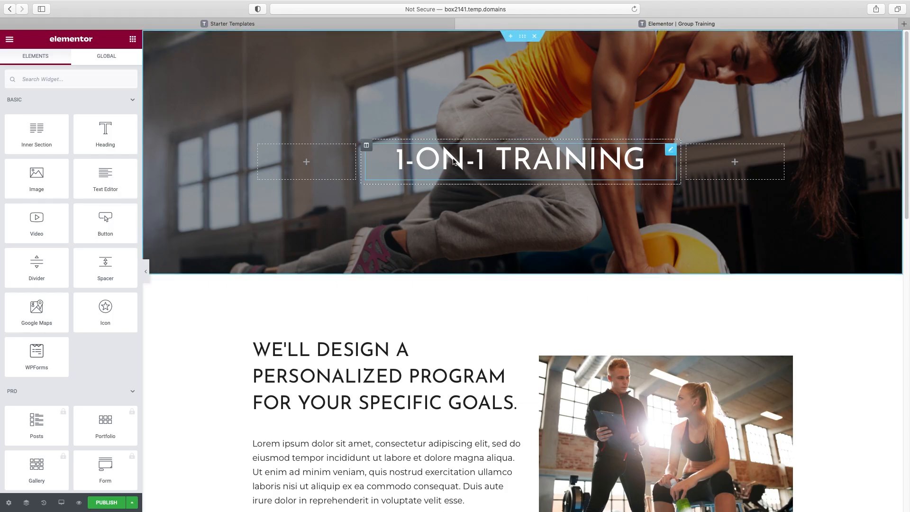
# Change the hero heading from 1-on-1 Training to Group Training
pyautogui.click(454, 162)
pyautogui.moveTo(29, 123); pyautogui.dragTo(1, 122)
pyautogui.write('Group training')
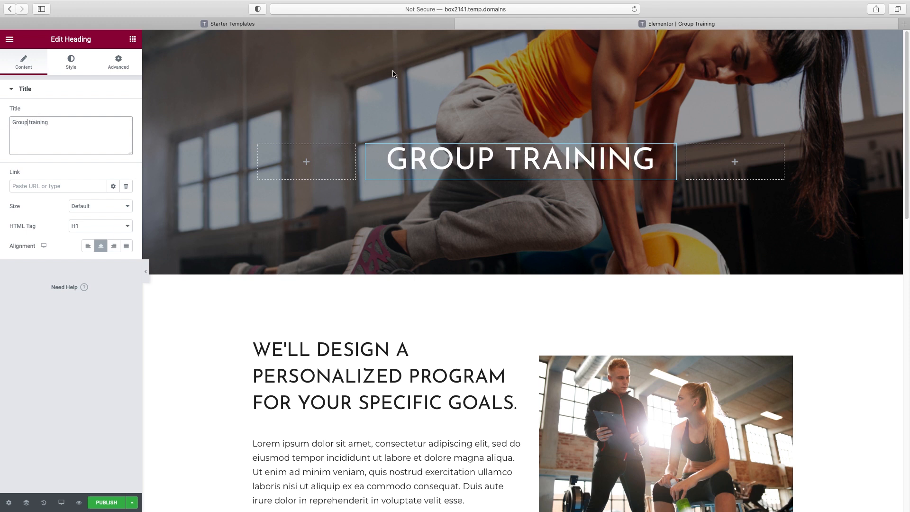
# Set the hero section's background image to the group class photo
pyautogui.click(524, 37)
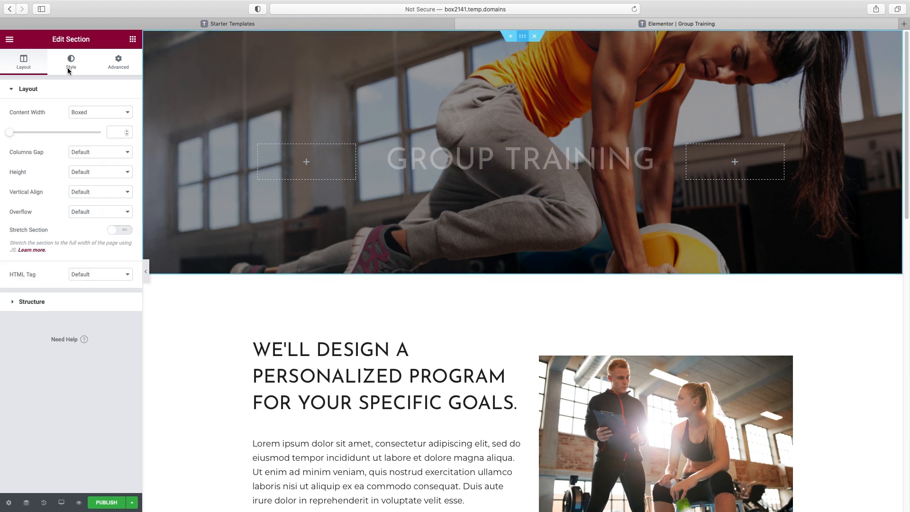
pyautogui.click(72, 66)
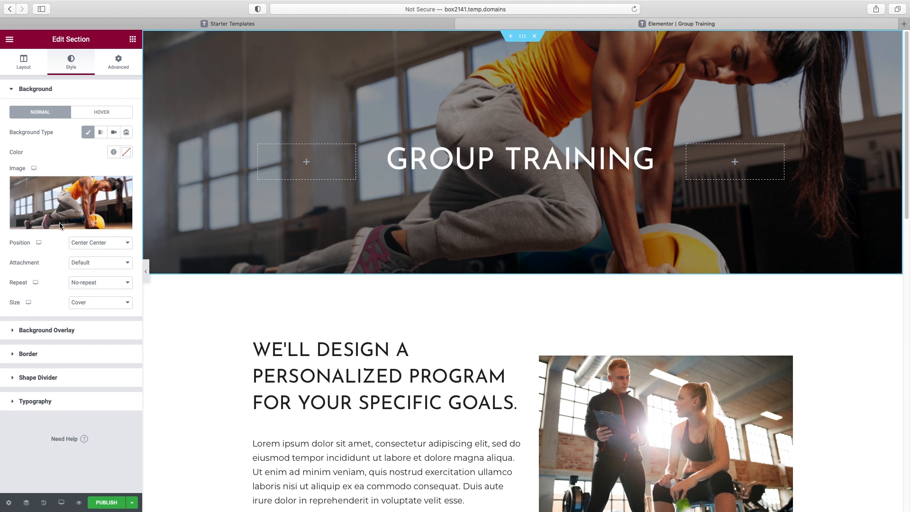
pyautogui.click(62, 220)
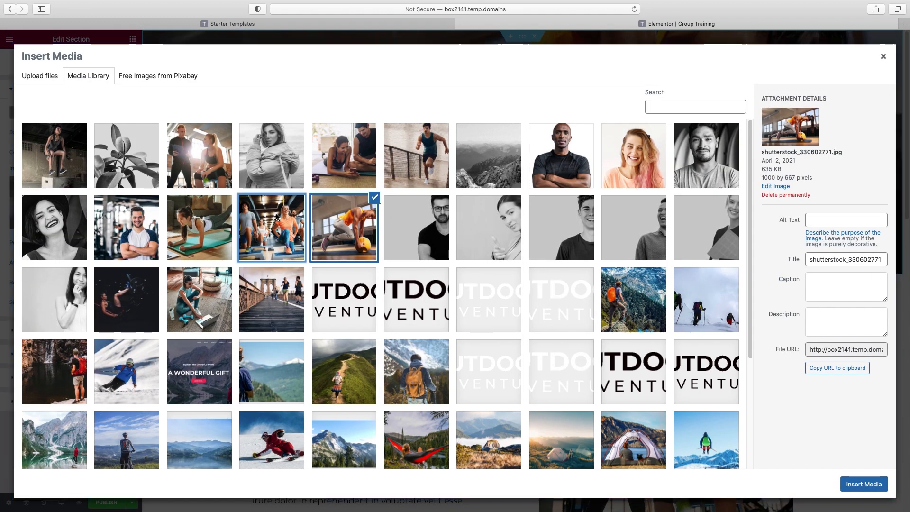
pyautogui.click(271, 228)
pyautogui.click(864, 484)
pyautogui.scroll(-1, 745, 399)
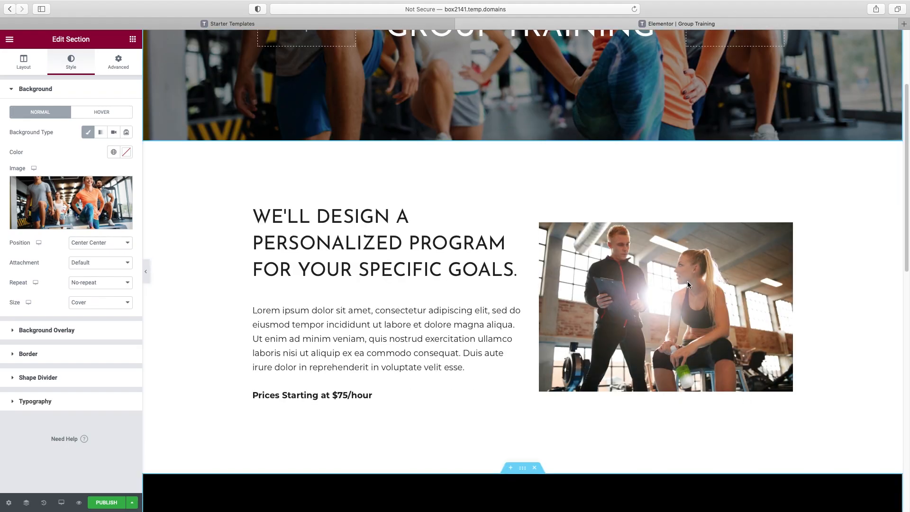
pyautogui.scroll(-5, 350, 313)
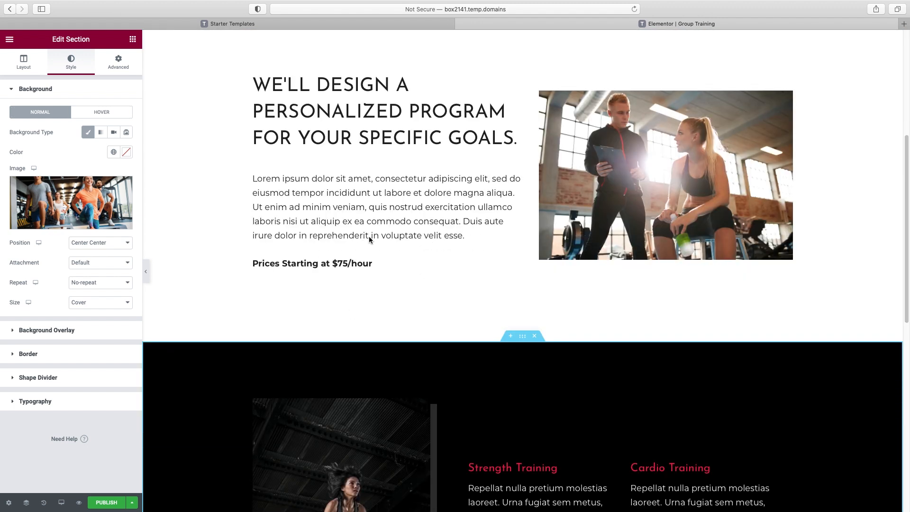
pyautogui.scroll(-6, 369, 239)
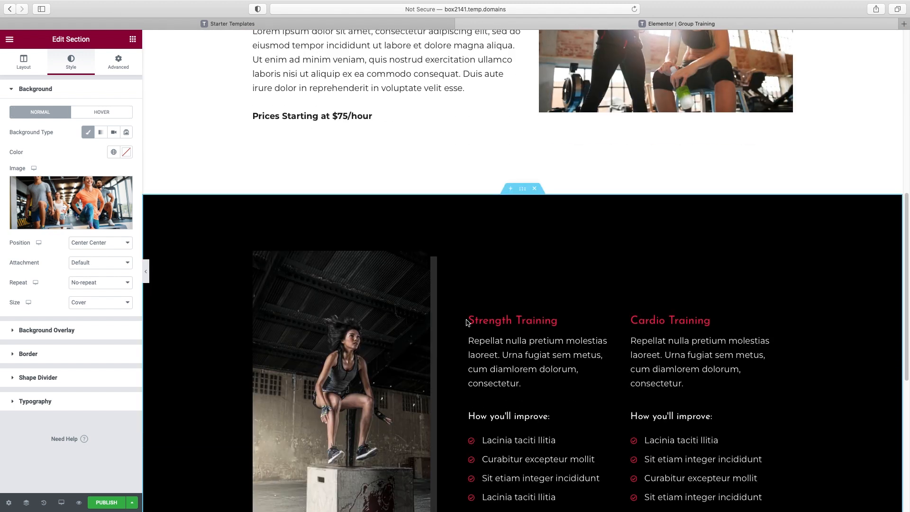
pyautogui.scroll(-5, 466, 323)
pyautogui.scroll(1, 412, 316)
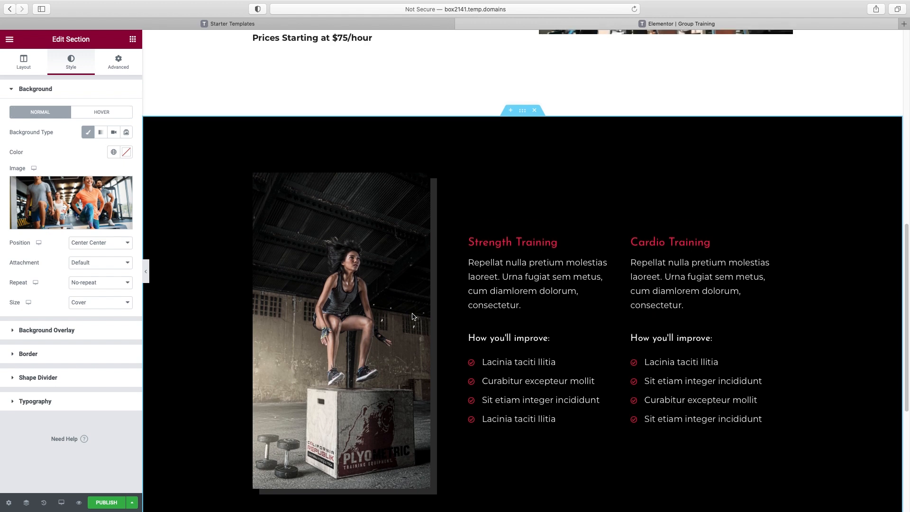
pyautogui.scroll(1, 412, 317)
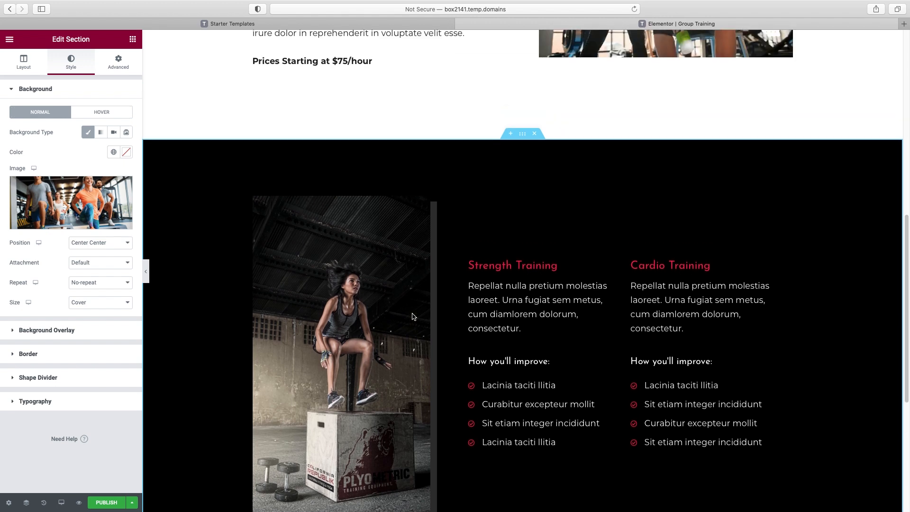
pyautogui.scroll(1, 413, 317)
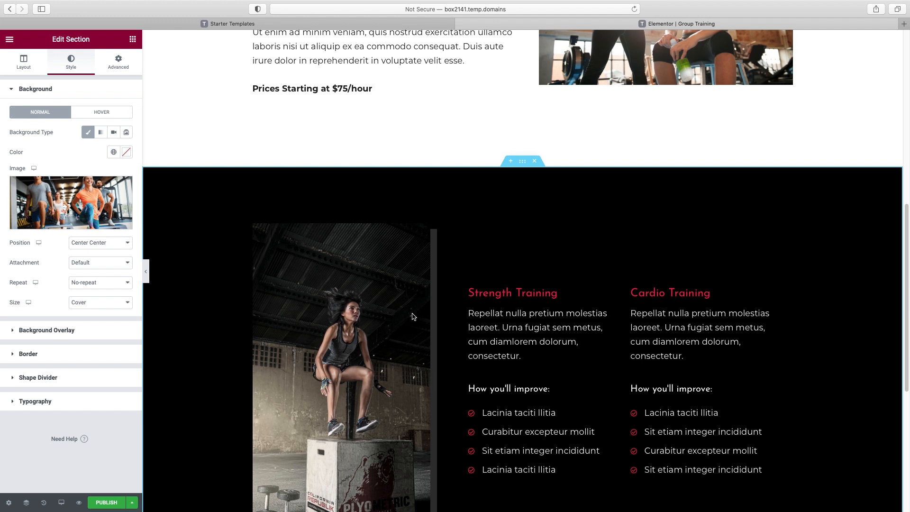
# Publish the Group Training page and exit Elementor back to the Pages list
pyautogui.scroll(-5, 412, 317)
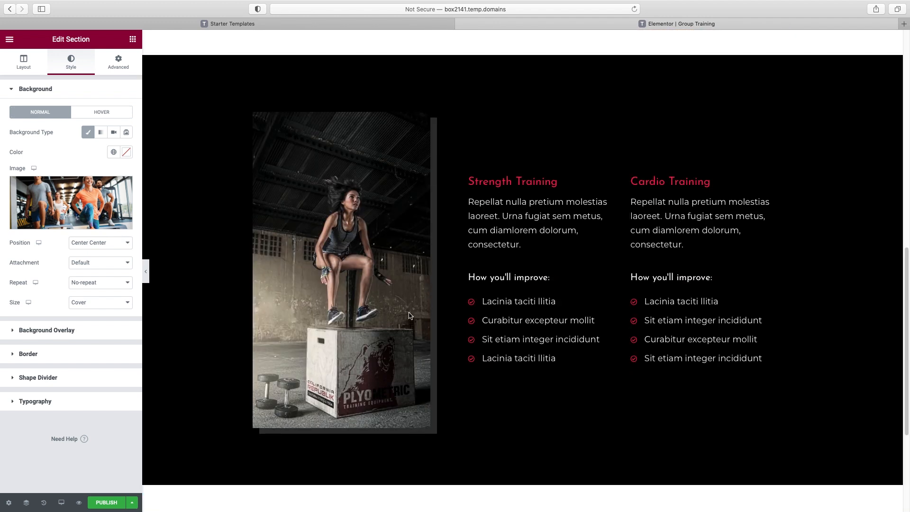
pyautogui.click(107, 503)
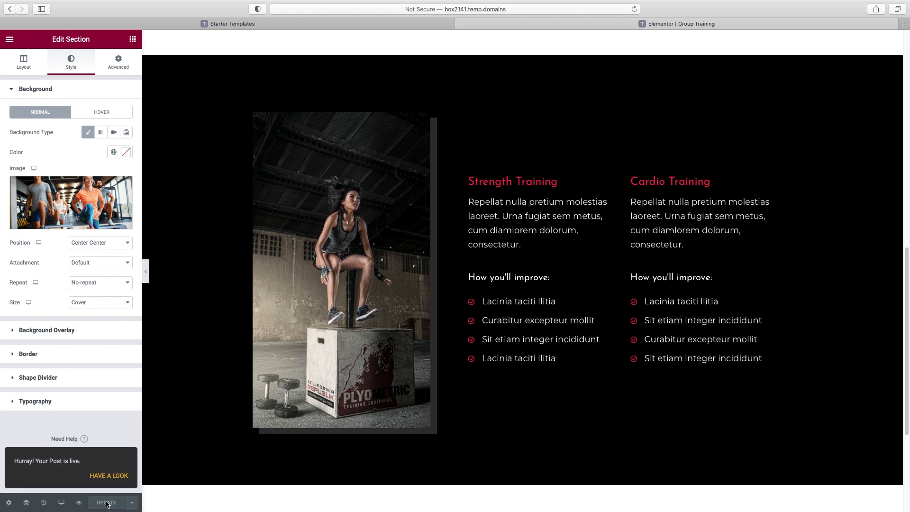
pyautogui.click(12, 42)
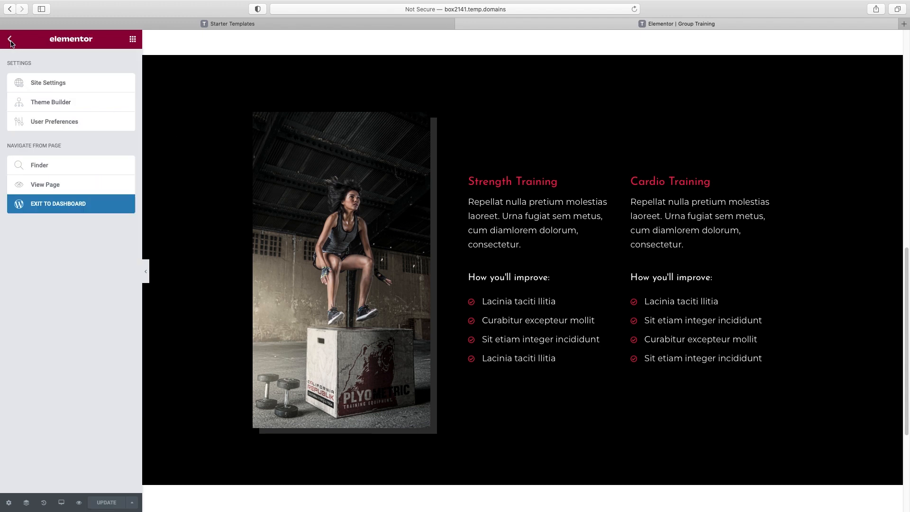
pyautogui.click(43, 205)
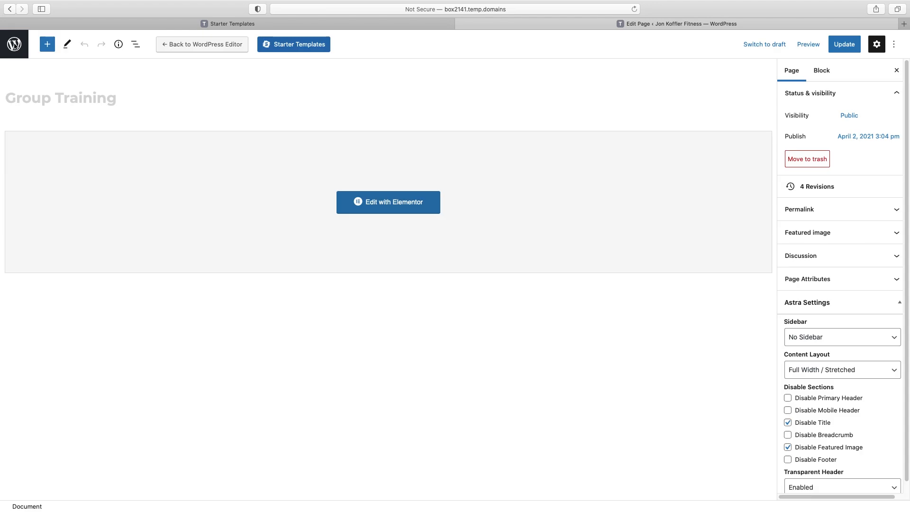
pyautogui.click(15, 44)
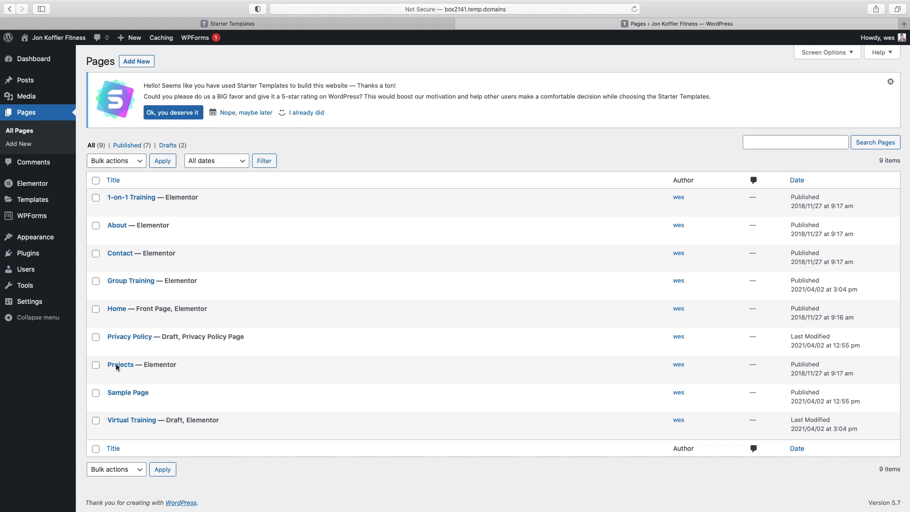
# Rename the Projects page title to 'Testimonials' before moving into Elementor
pyautogui.click(121, 364)
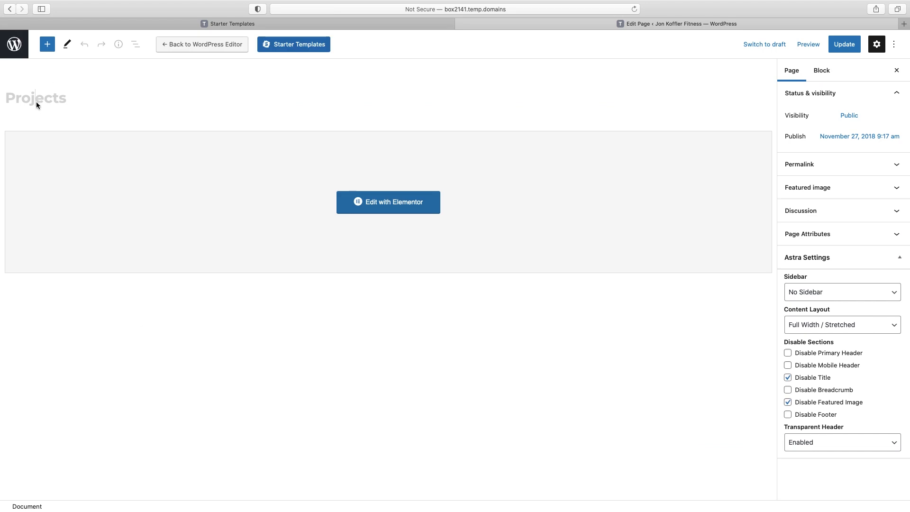
pyautogui.click(37, 102)
pyautogui.doubleClick(38, 101)
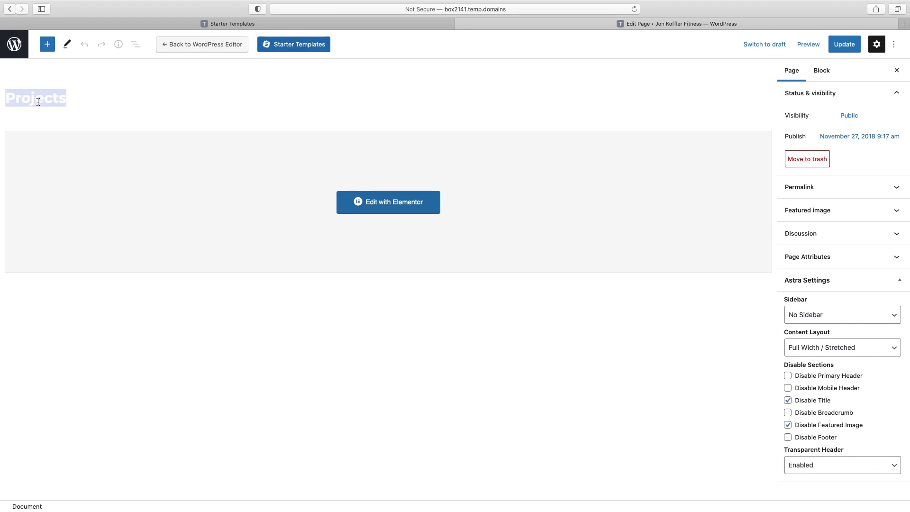
pyautogui.write('Testimonials')
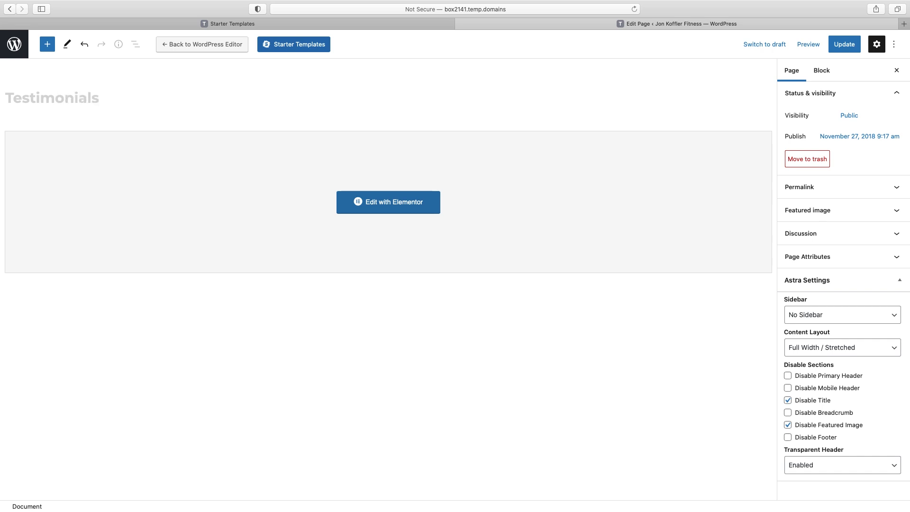
pyautogui.click(391, 201)
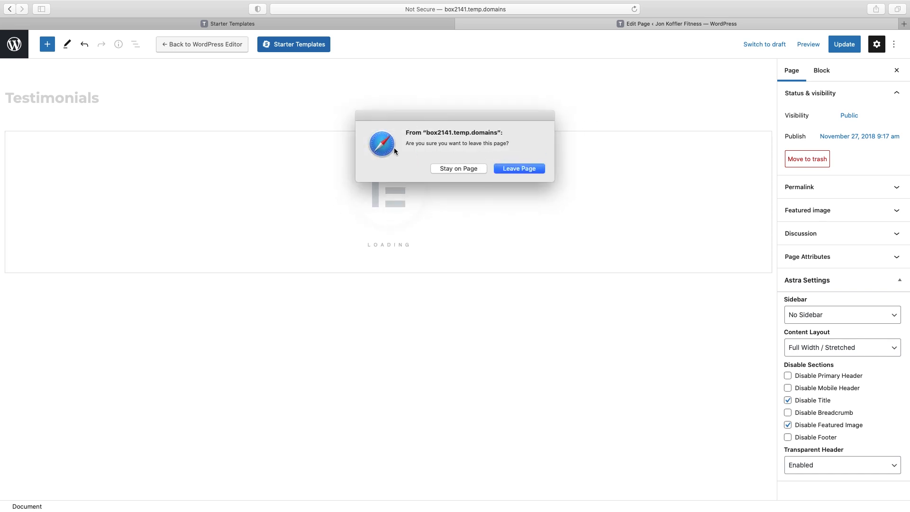
pyautogui.click(462, 170)
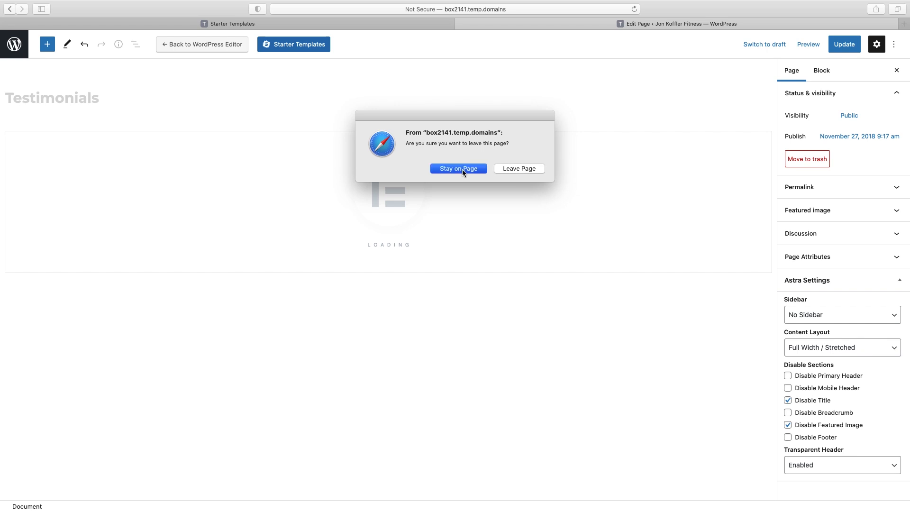
# Update the renamed page and load it in Elementor, previewing the layout full width
pyautogui.click(844, 44)
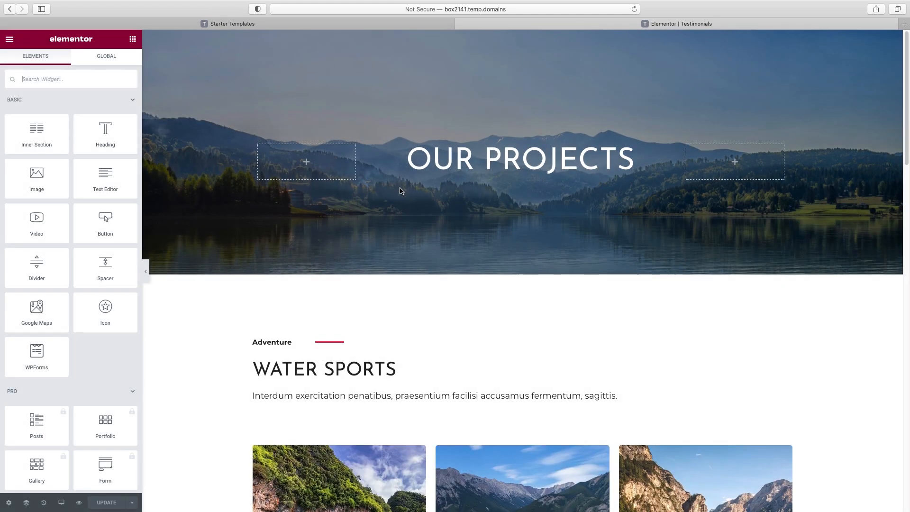
pyautogui.scroll(-1, 457, 194)
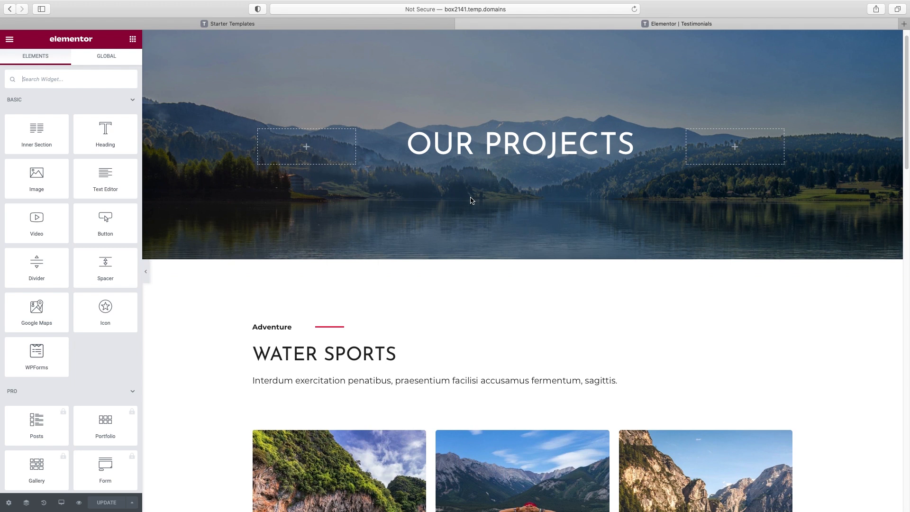
pyautogui.scroll(1, 471, 200)
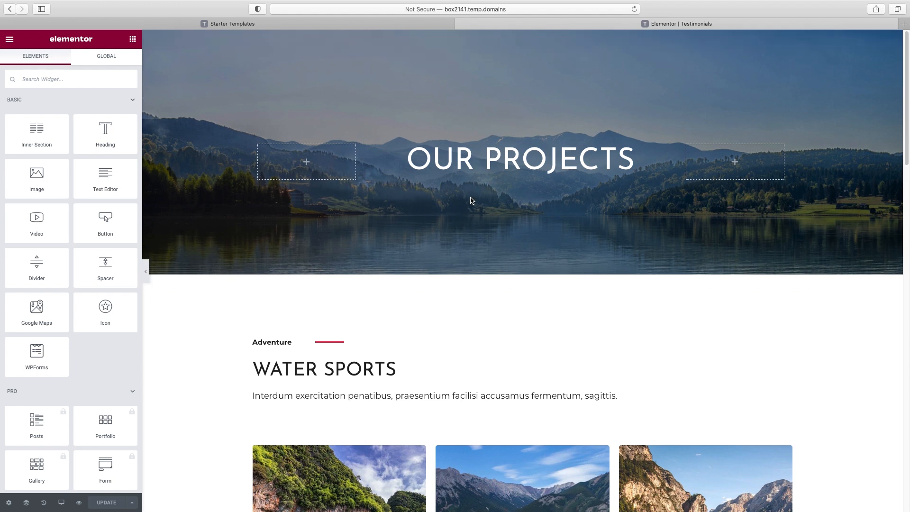
pyautogui.click(145, 272)
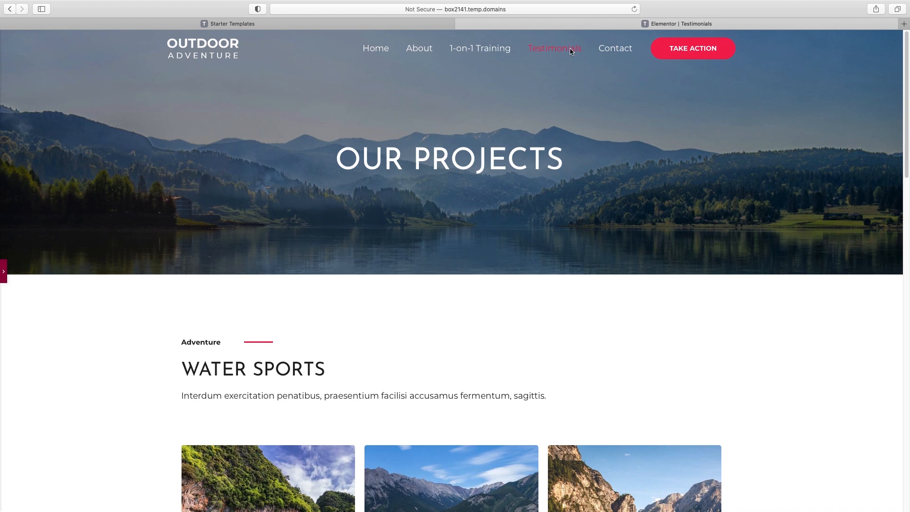
pyautogui.click(3, 271)
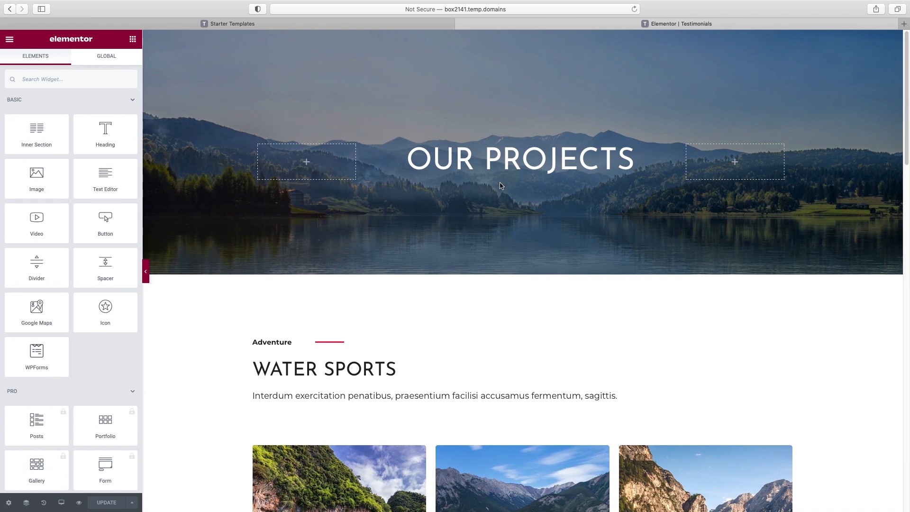
# Replace the OUR PROJECTS hero heading text with 'My happy clients'
pyautogui.click(510, 158)
pyautogui.tripleClick(31, 122)
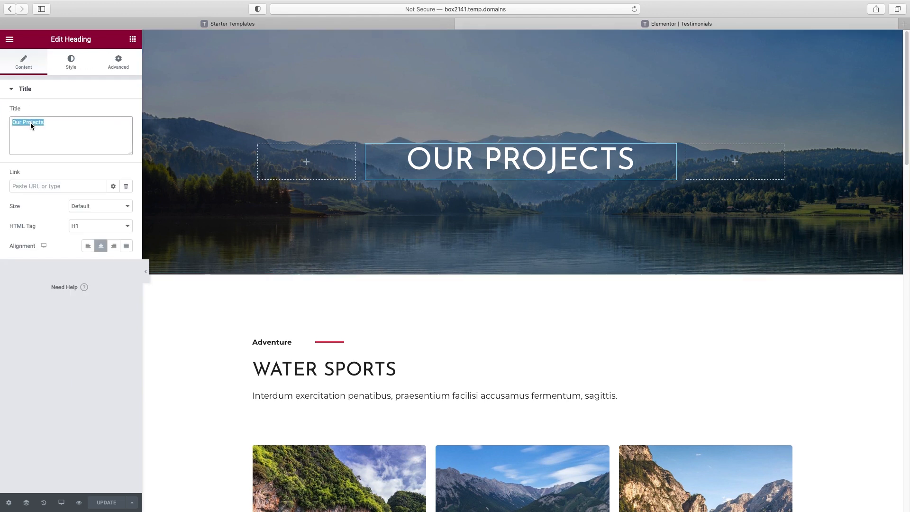
pyautogui.write('My happy clients')
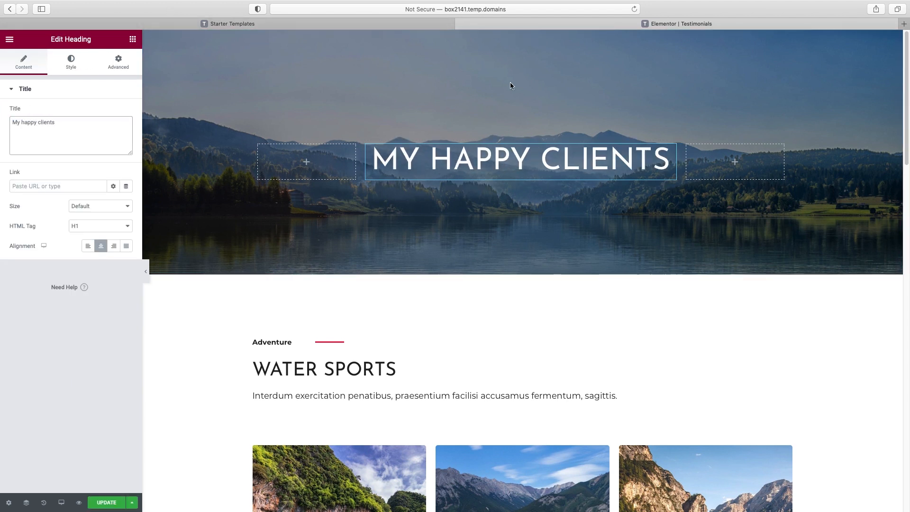
pyautogui.click(522, 36)
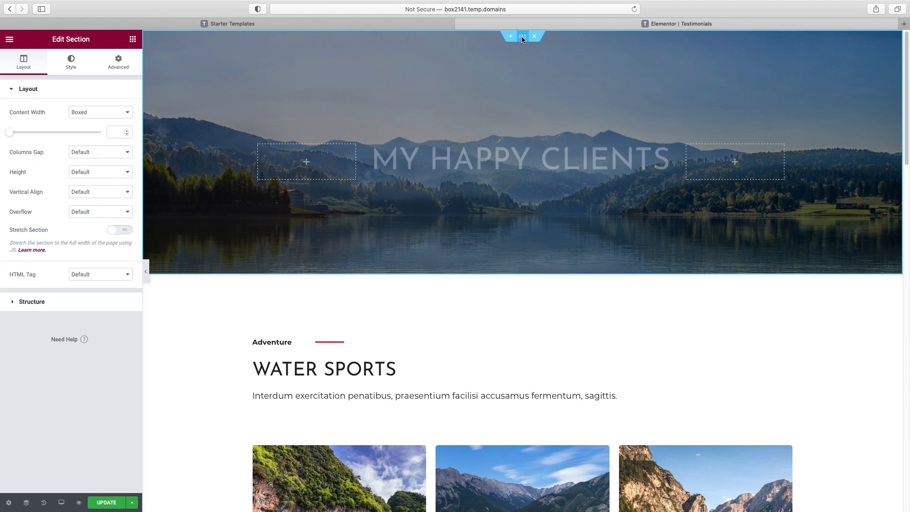
# Upload the group photo of smiling people and set it as the hero background image
pyautogui.click(71, 62)
pyautogui.click(68, 227)
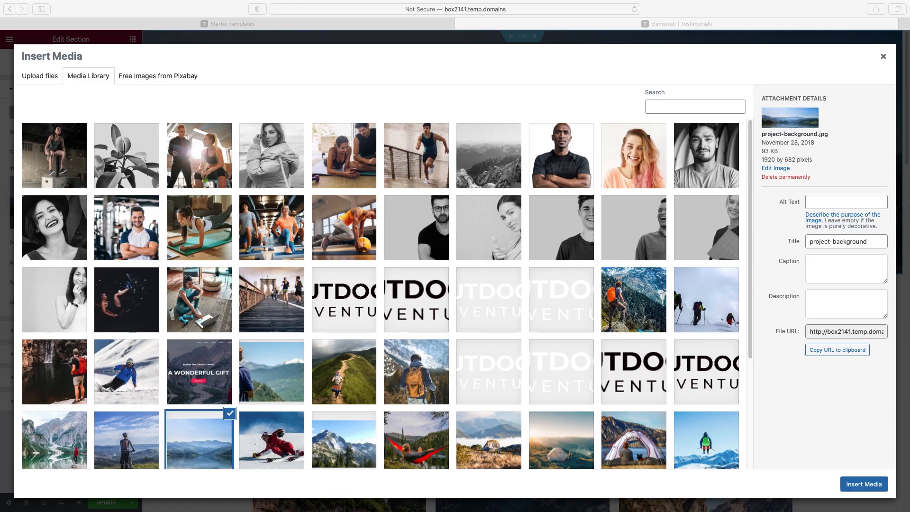
pyautogui.moveTo(906, 244); pyautogui.dragTo(450, 206)
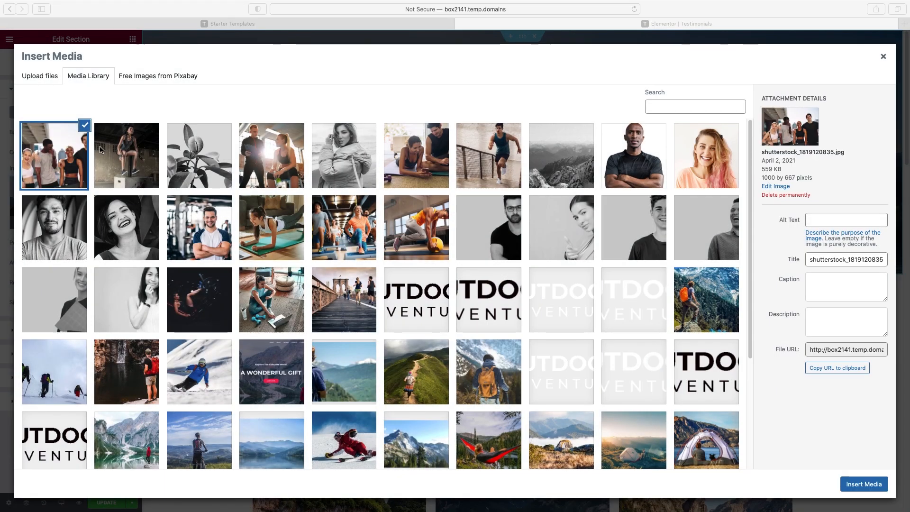
pyautogui.click(868, 485)
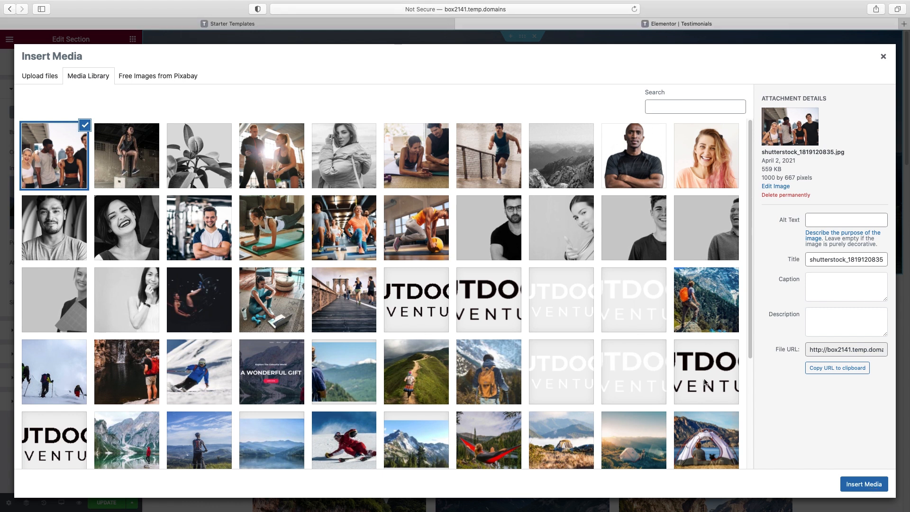
pyautogui.click(868, 485)
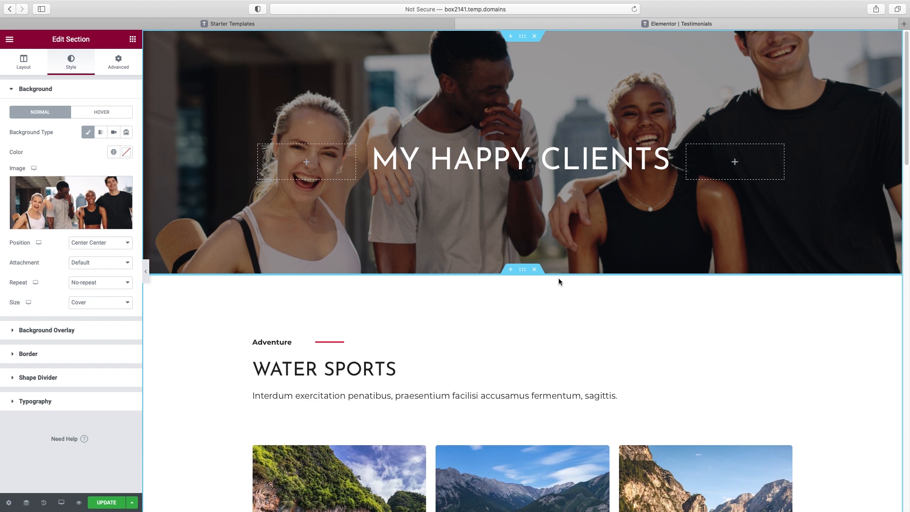
# Delete the Water Sports, Winter Sports and Camping sections below the hero
pyautogui.scroll(-3, 558, 282)
pyautogui.scroll(-2, 556, 282)
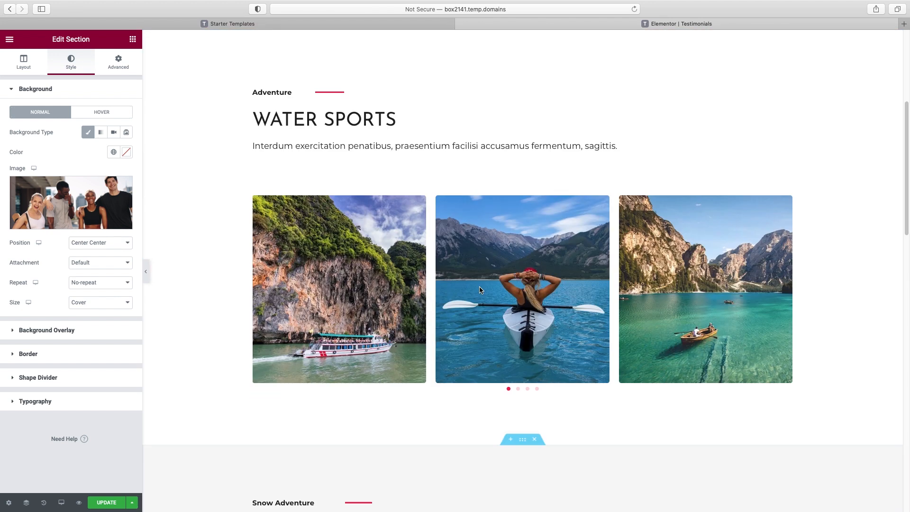
pyautogui.scroll(-3, 564, 321)
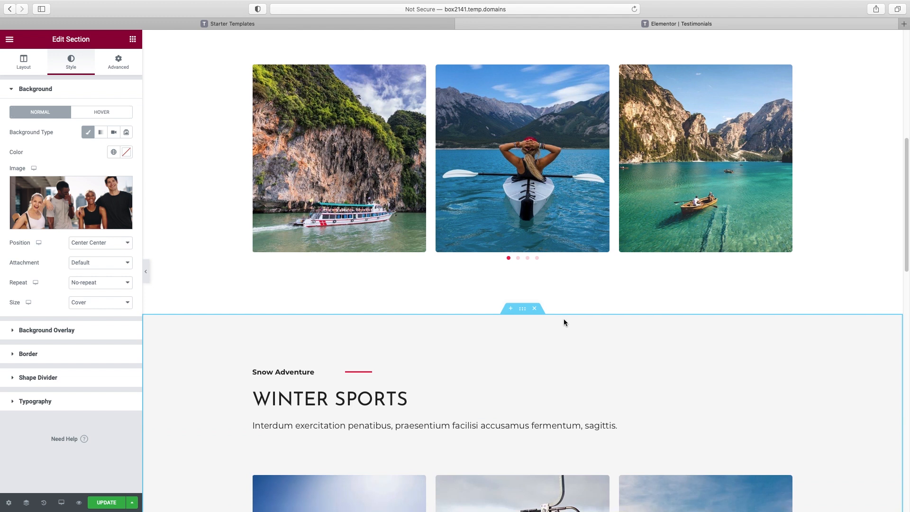
pyautogui.scroll(8, 564, 320)
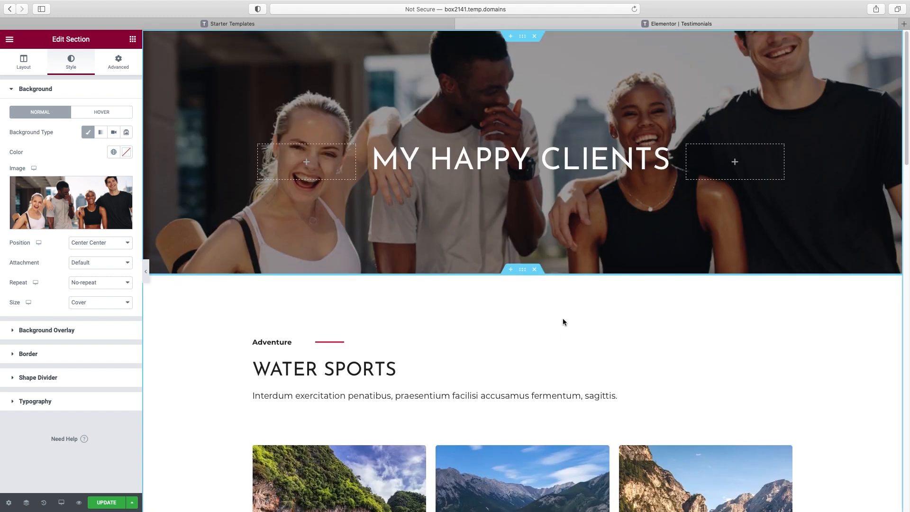
pyautogui.click(534, 269)
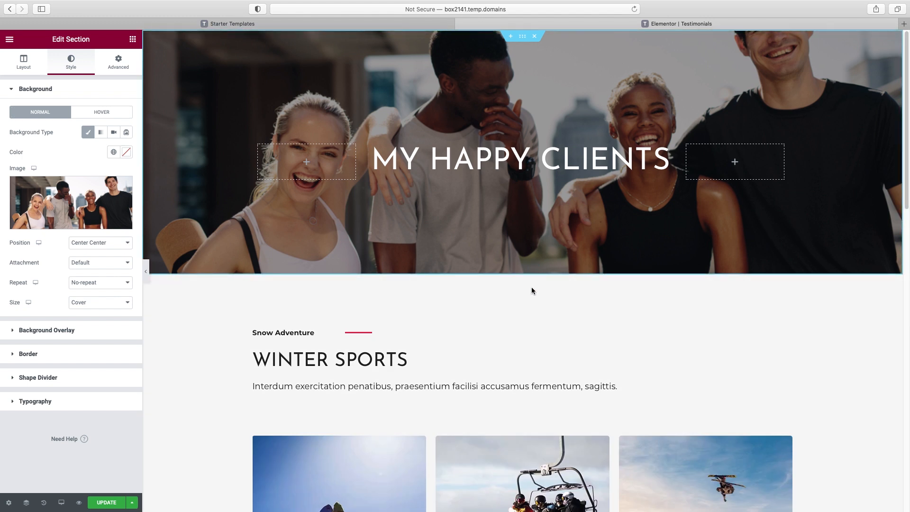
pyautogui.click(534, 269)
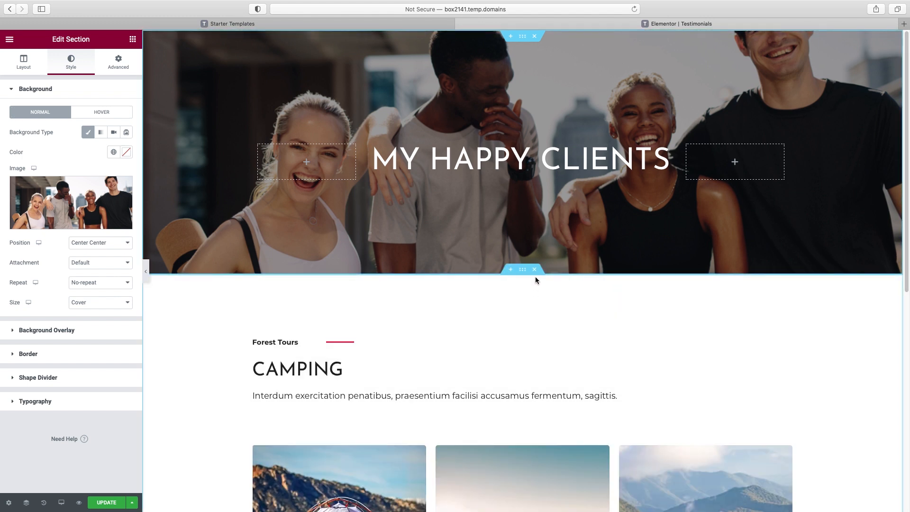
pyautogui.click(534, 270)
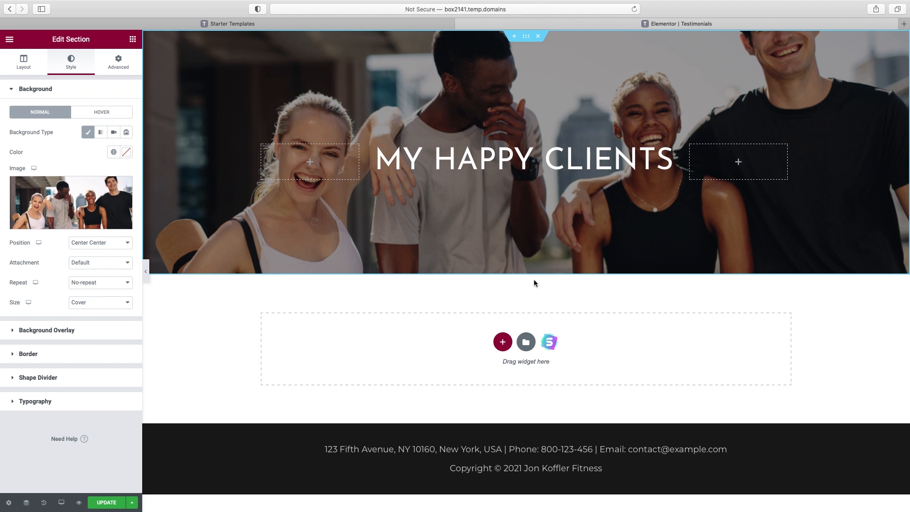
# Import the dark About block from the Starter Templates Blocks library below the hero
pyautogui.click(548, 345)
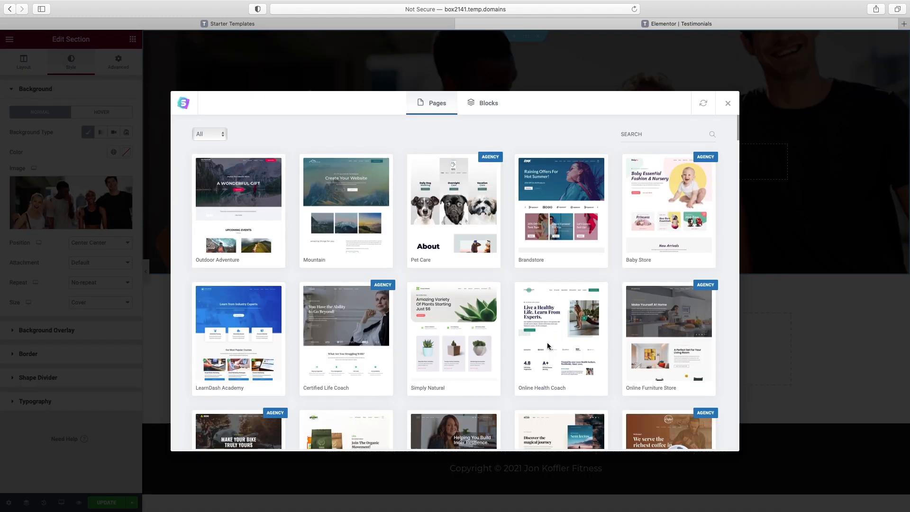
pyautogui.click(486, 105)
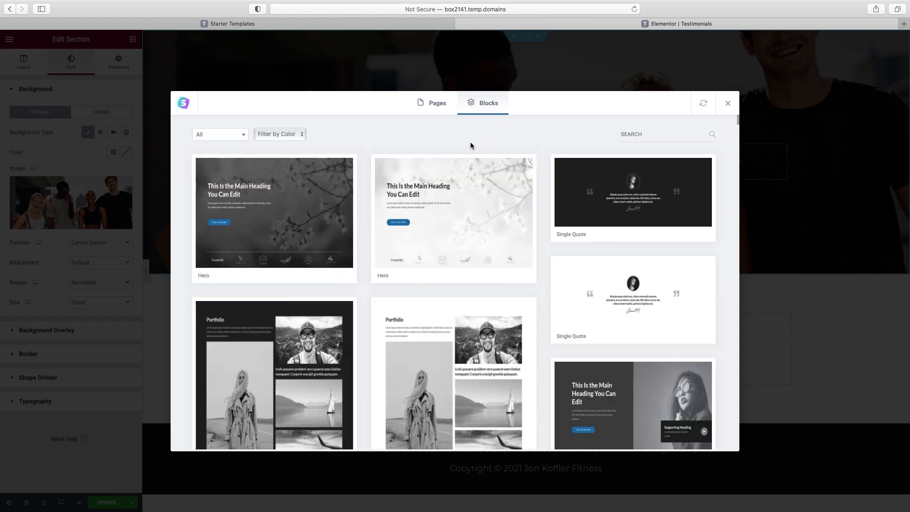
pyautogui.scroll(-5, 488, 192)
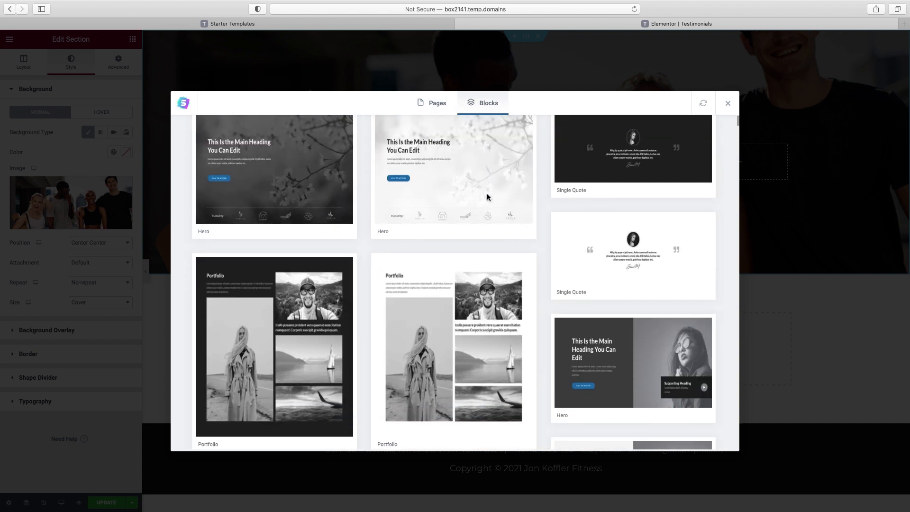
pyautogui.scroll(-5, 488, 193)
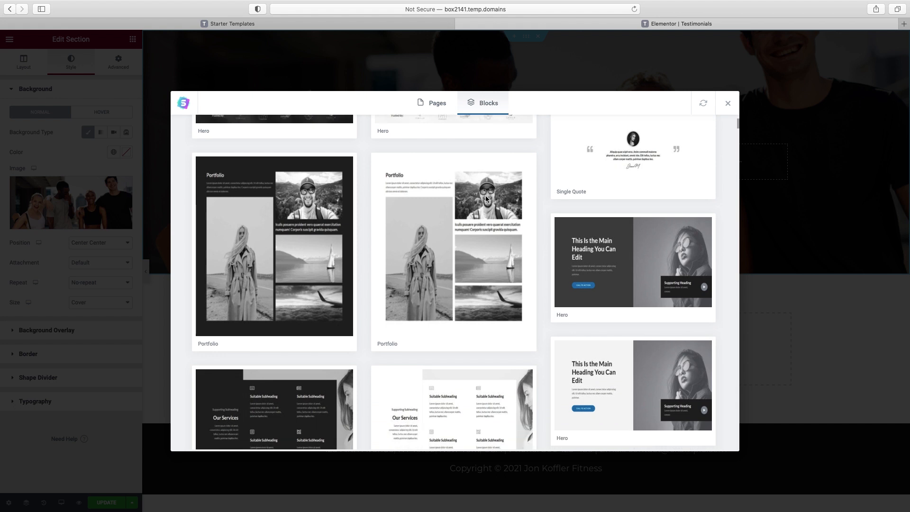
pyautogui.scroll(-1, 486, 196)
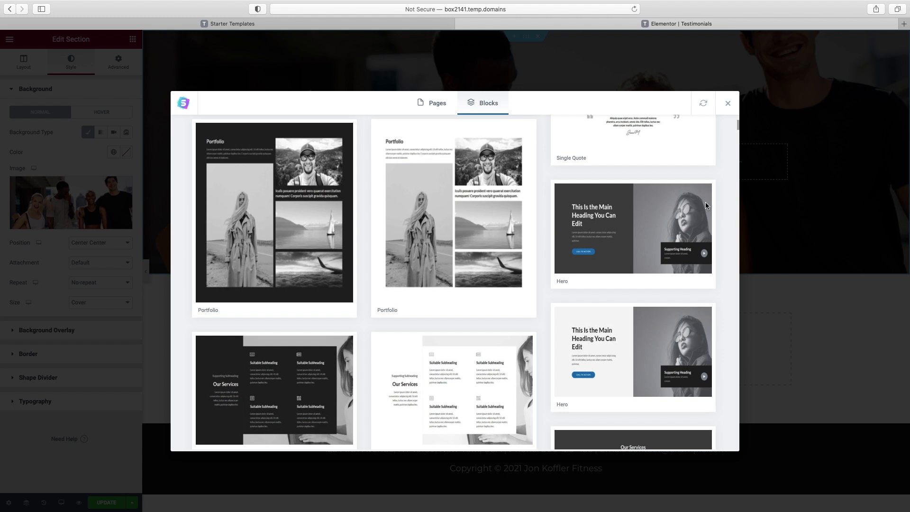
pyautogui.scroll(-5, 572, 257)
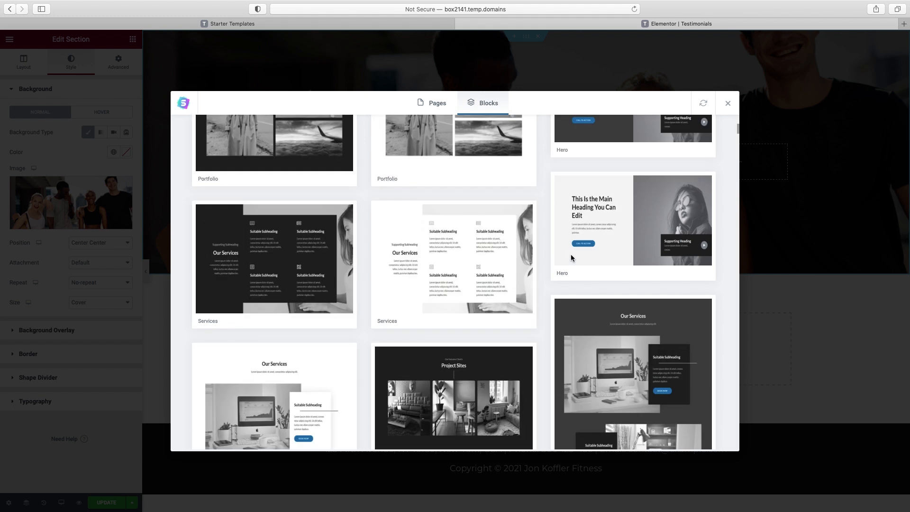
pyautogui.scroll(-10, 571, 257)
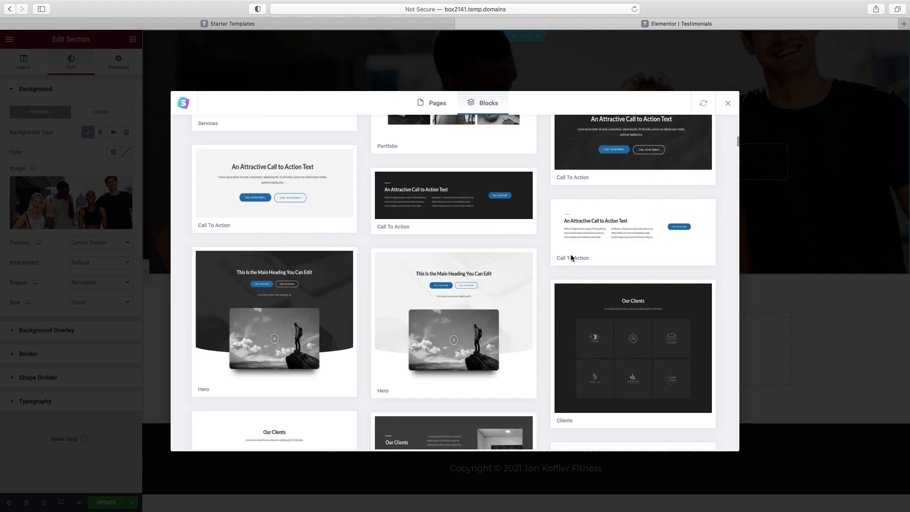
pyautogui.scroll(-5, 571, 257)
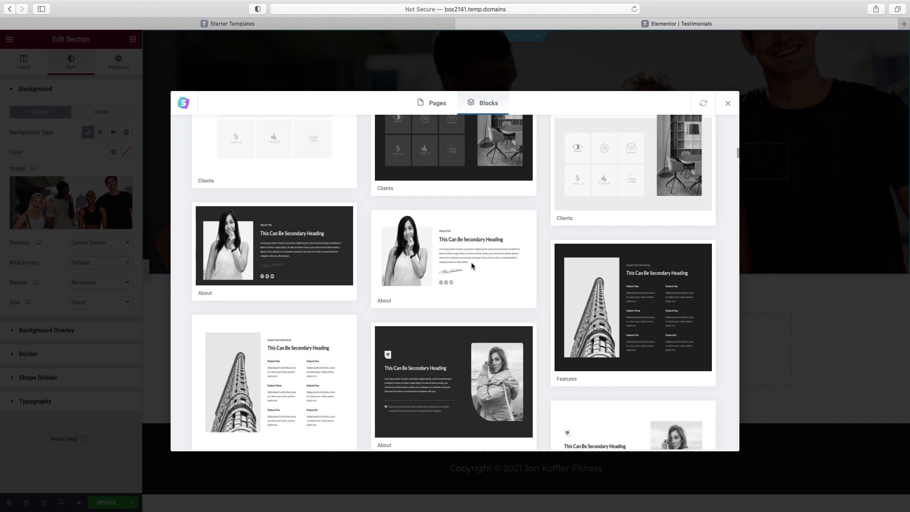
pyautogui.click(300, 246)
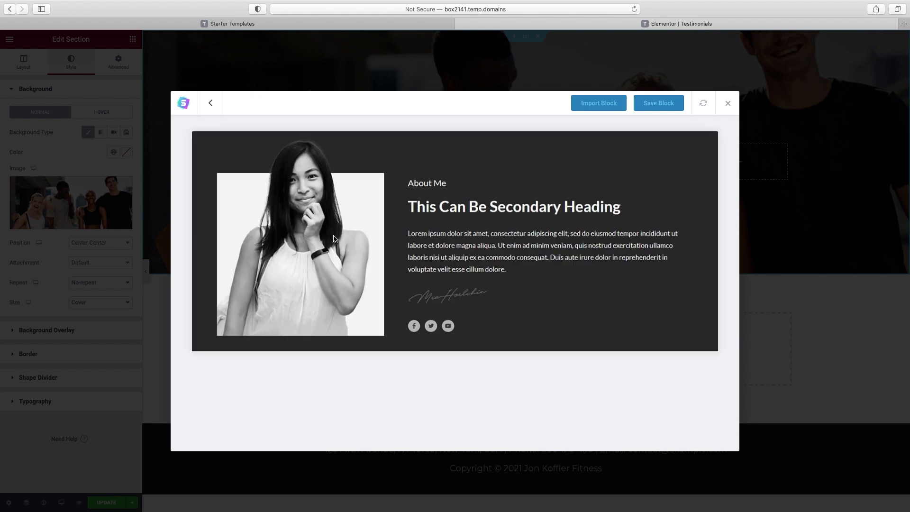
pyautogui.click(603, 105)
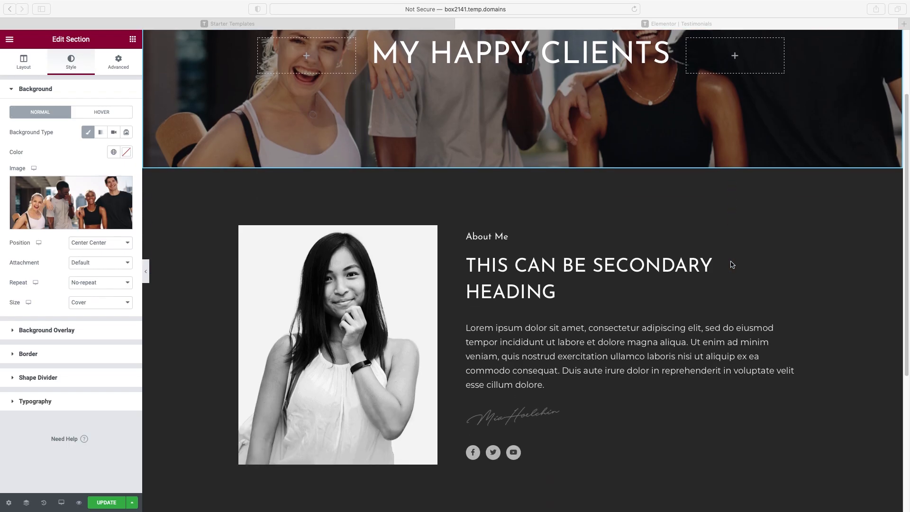
# Set the imported About Me section's background colour to solid black #000000
pyautogui.click(526, 225)
pyautogui.moveTo(517, 184)
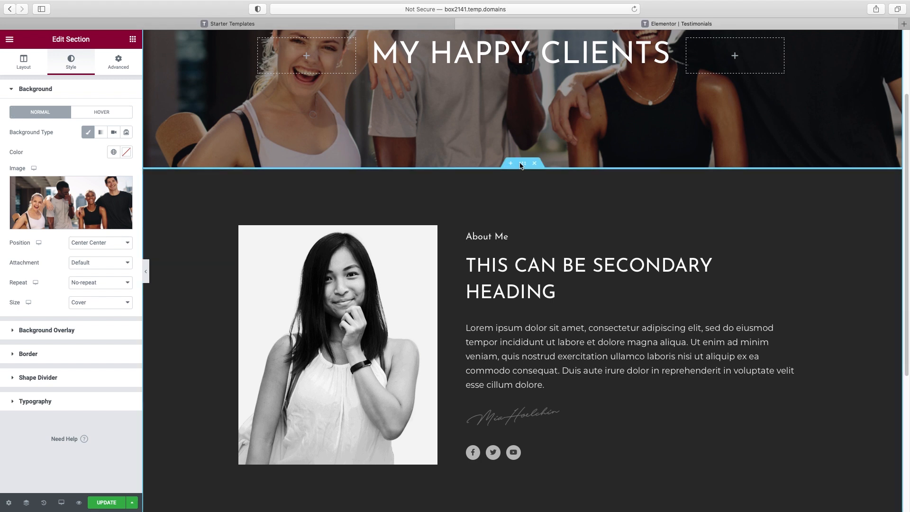
pyautogui.click(521, 165)
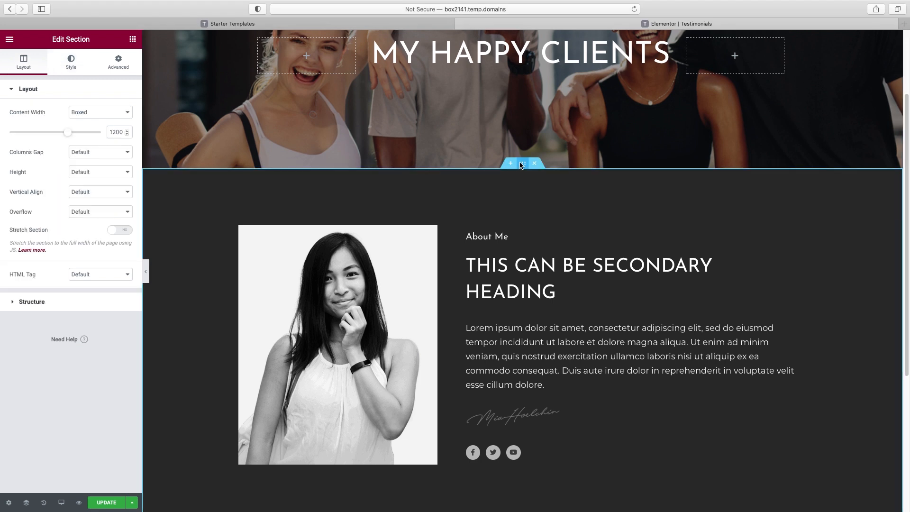
pyautogui.click(72, 66)
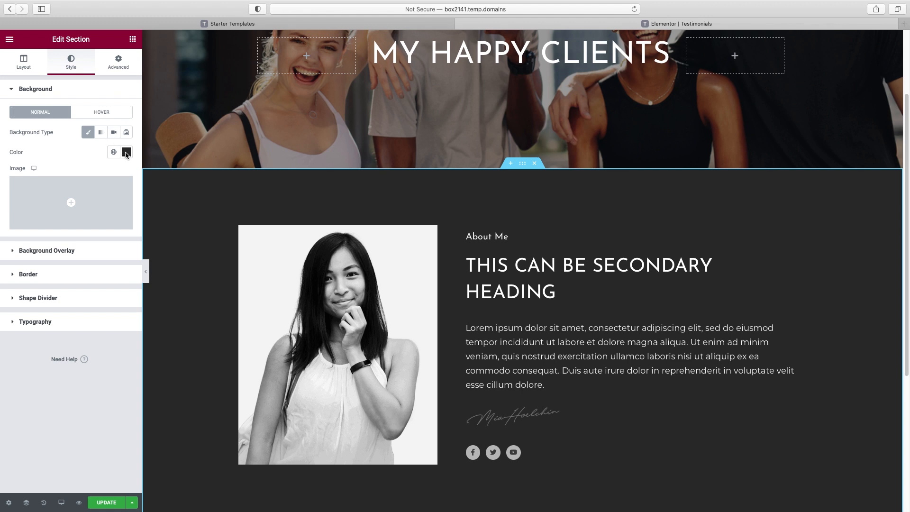
pyautogui.click(126, 153)
pyautogui.moveTo(25, 260); pyautogui.dragTo(2, 283)
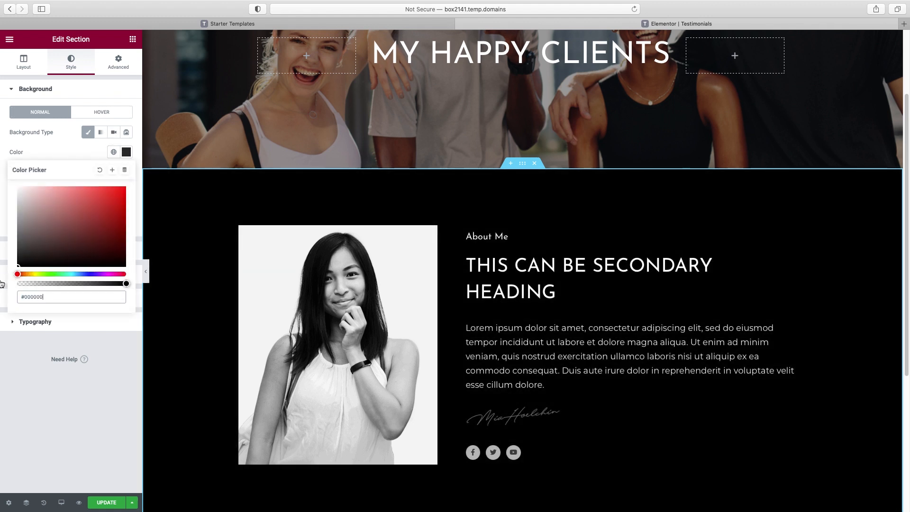
pyautogui.click(479, 240)
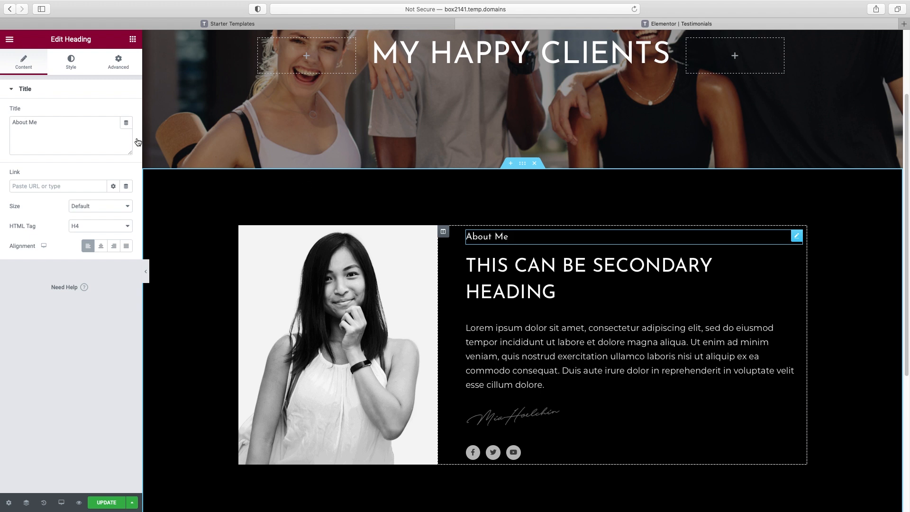
# Retype the About Me heading as 'Client Spotlight' in the red global colour
pyautogui.doubleClick(56, 120)
pyautogui.tripleClick(56, 120)
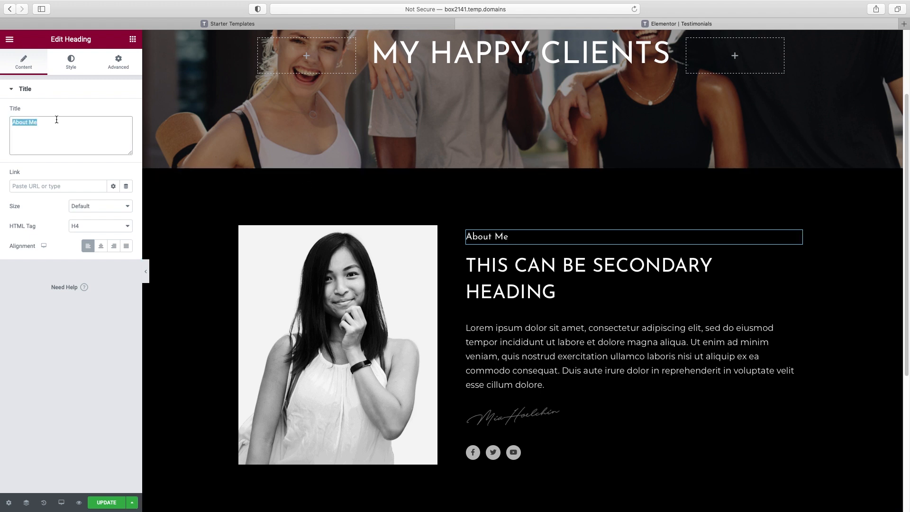
pyautogui.write('Client Spotlight')
pyautogui.click(70, 64)
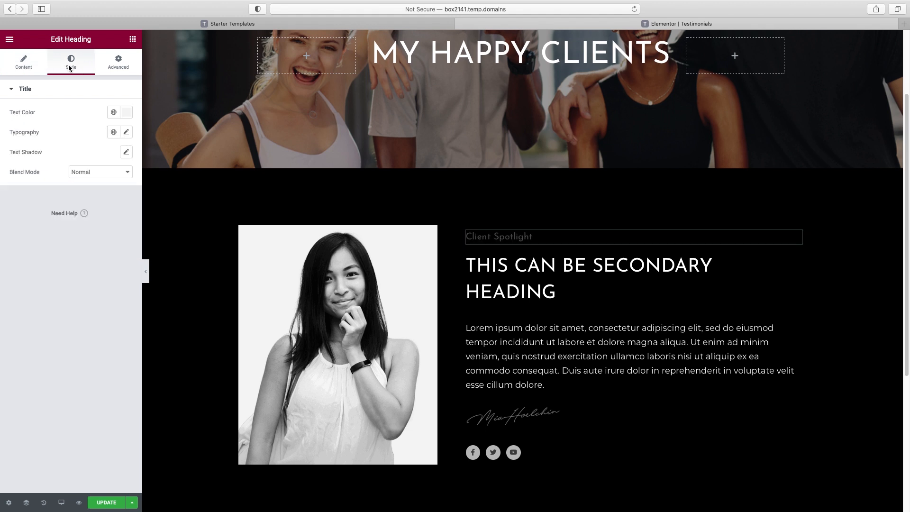
pyautogui.click(113, 114)
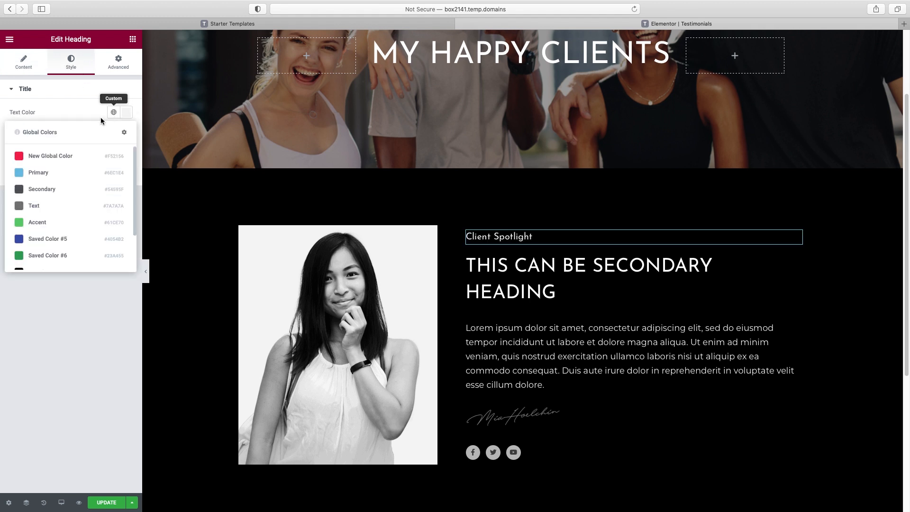
pyautogui.click(57, 158)
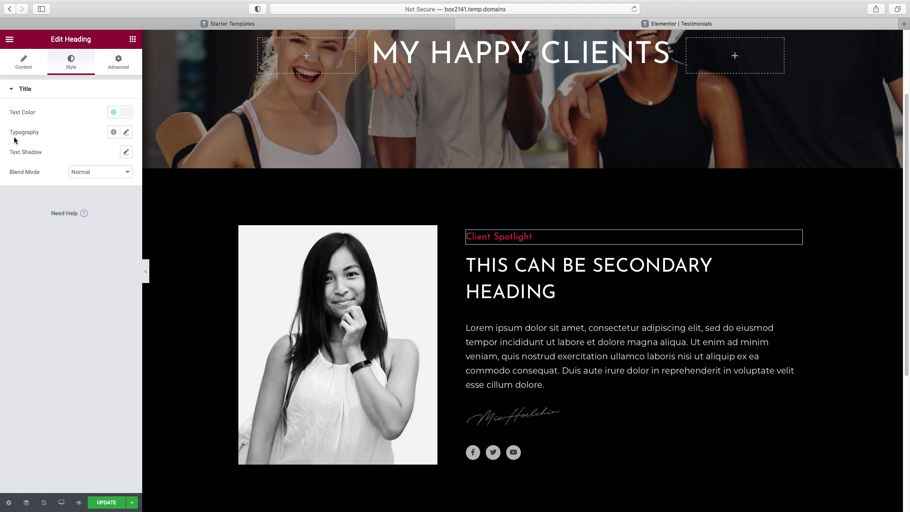
# Make the Client Spotlight heading uppercase with letter spacing 3.7
pyautogui.click(127, 133)
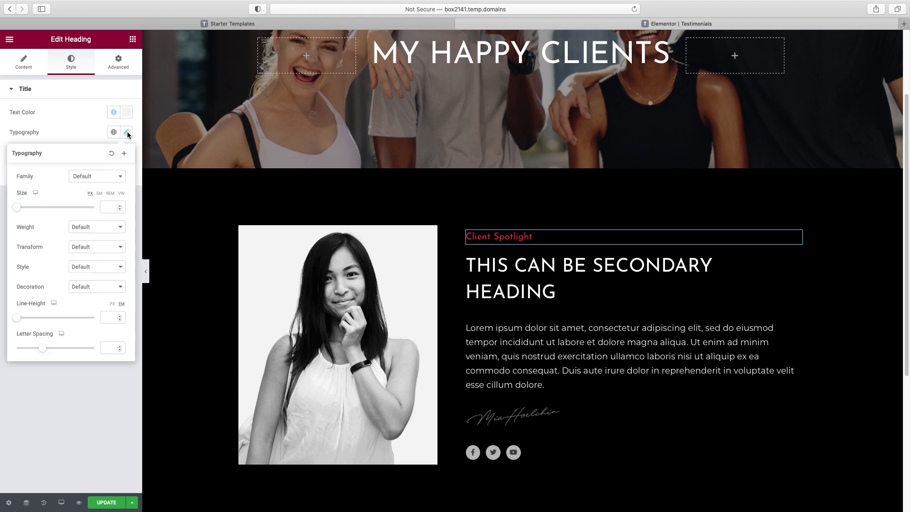
pyautogui.click(91, 250)
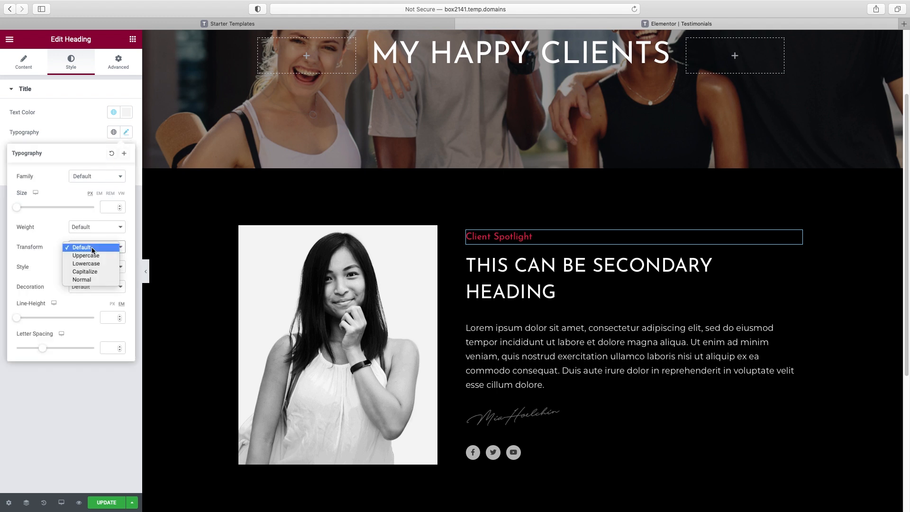
pyautogui.click(91, 257)
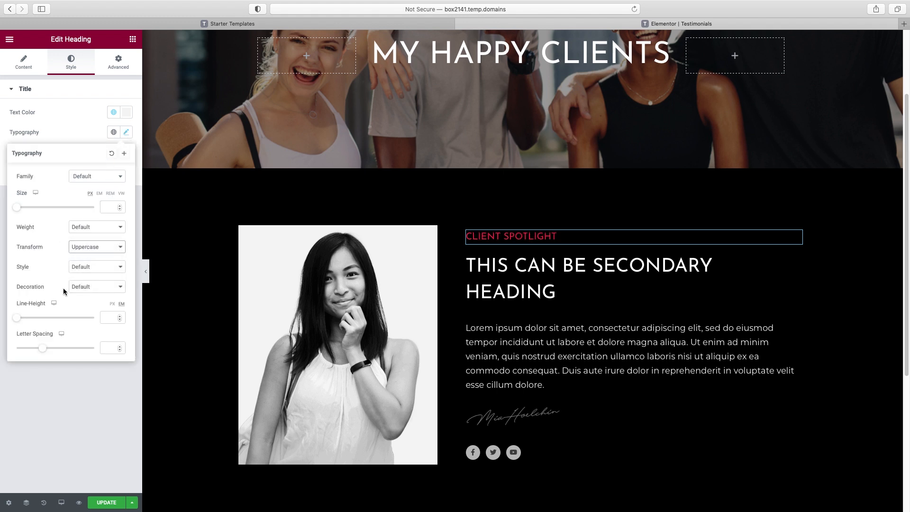
pyautogui.moveTo(43, 348); pyautogui.dragTo(63, 349)
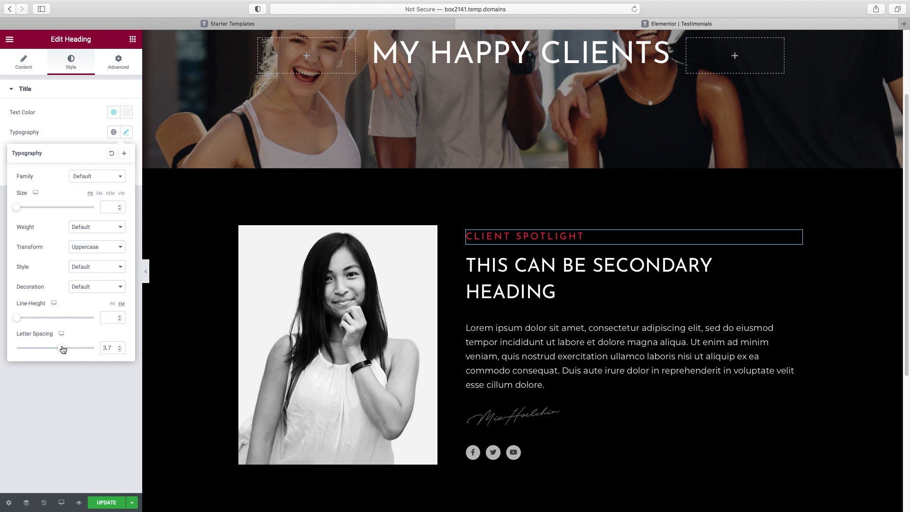
pyautogui.scroll(-3, 508, 292)
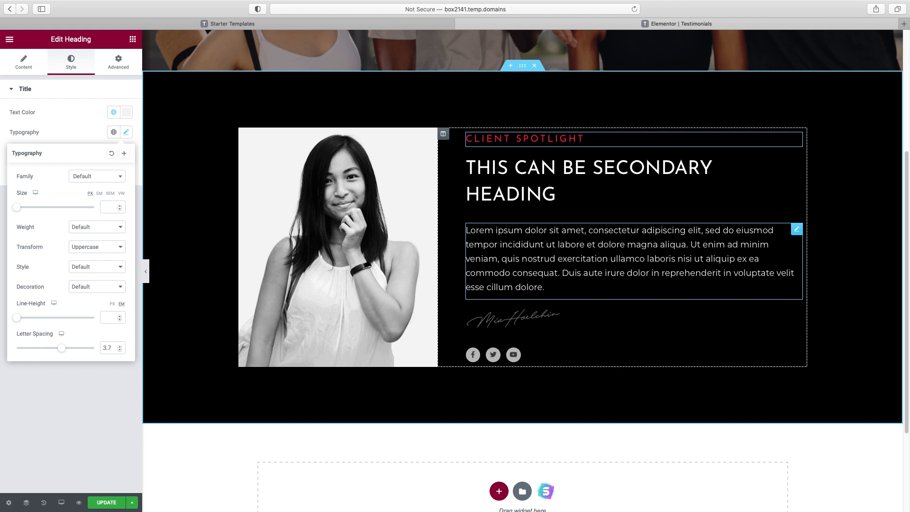
# Paste the client's testimonial quote into the large secondary heading
pyautogui.click(538, 196)
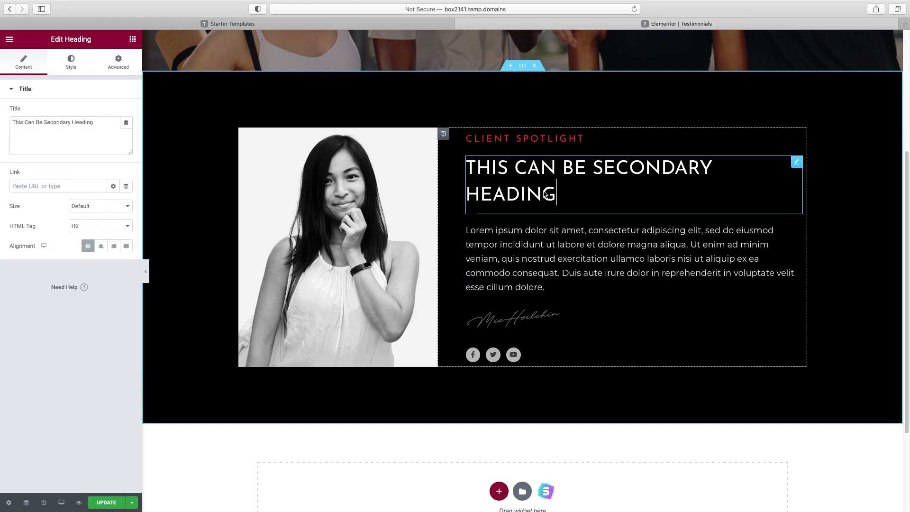
pyautogui.moveTo(90, 154); pyautogui.dragTo(67, 126)
pyautogui.tripleClick(67, 126)
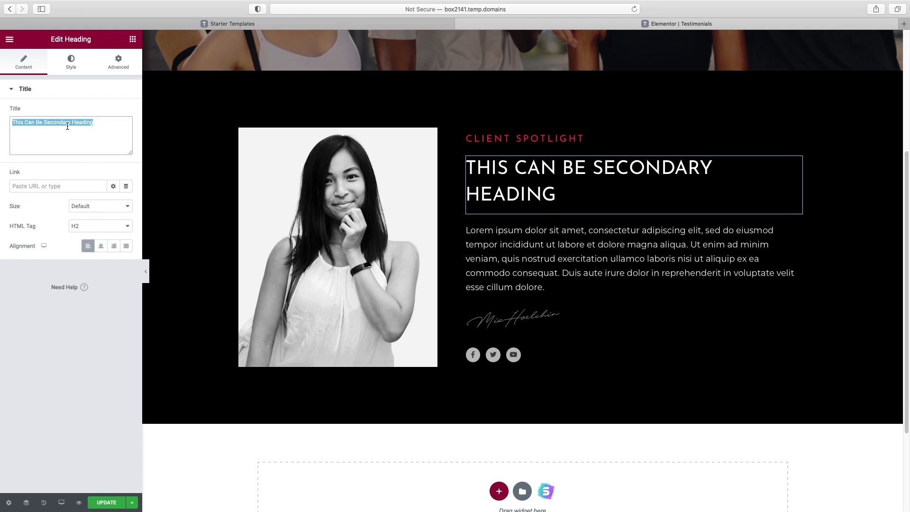
pyautogui.write('"JON\'S VARIETY, CREATIVITY, & ENERGY ARE UNPARALLELED."')
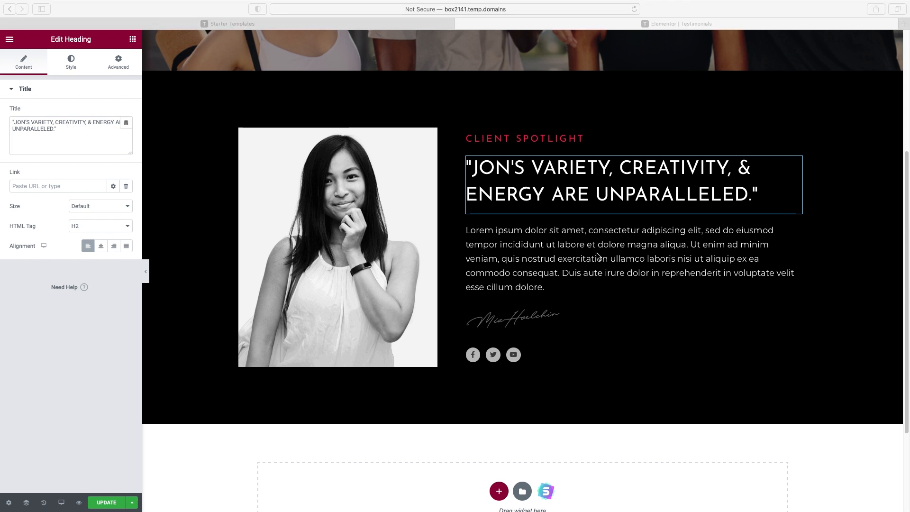
# Replace the lorem ipsum paragraph with the pasted client testimonial text
pyautogui.click(642, 258)
pyautogui.click(24, 173)
pyautogui.press('super+a')
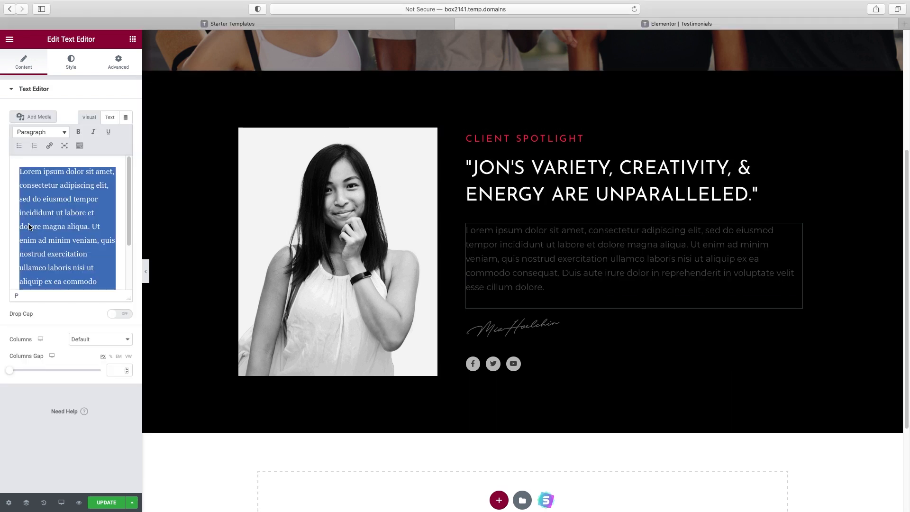
pyautogui.press('BackSpace')
pyautogui.write('I somehow made it through my first class and knew I was already hooked. To this day, I still remember how sore I was that first week and thinking "will this get any easier?!?!".  But I keep coming back and prove just how strong I have become. I have gained arm definition that I always thought was unachievable, I have lost 10 pounds over the last 2 years and kept it offI have been to over 30 bootcamp-like classes at gyms in the city and none compare to Jon. You will be hooked!')
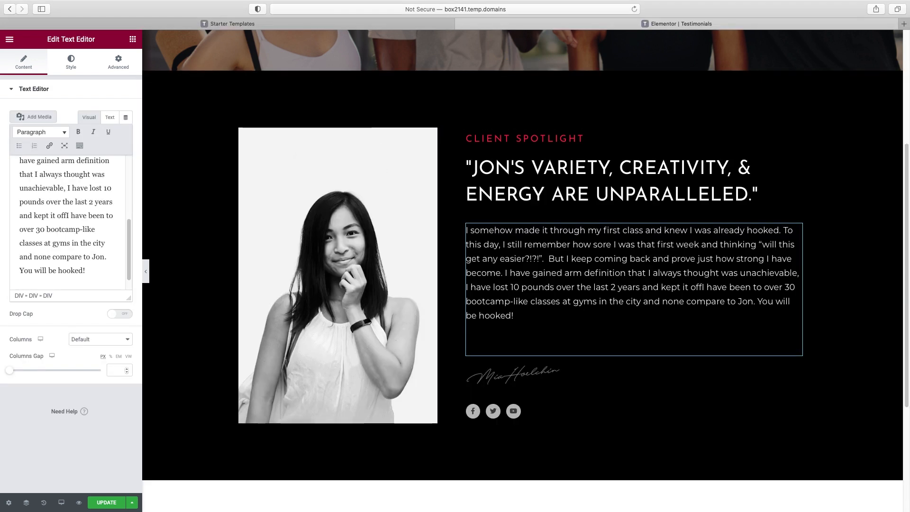
pyautogui.click(118, 62)
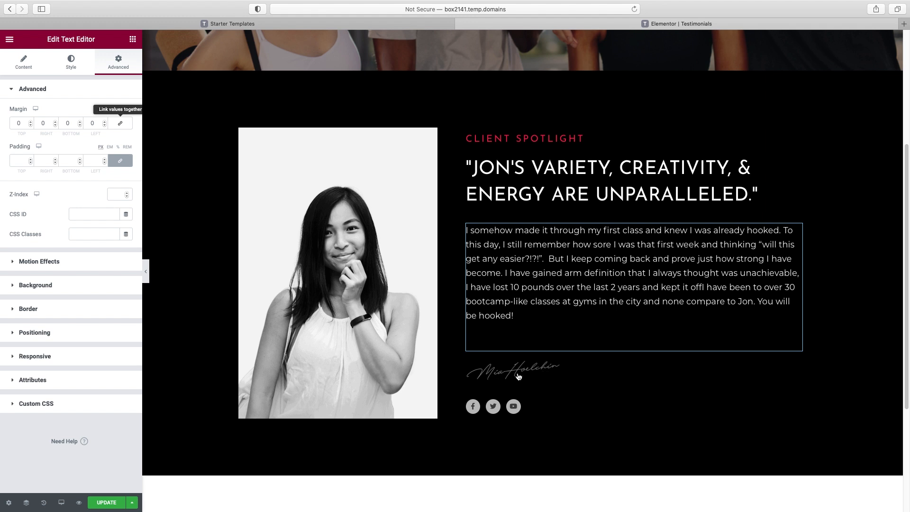
# Delete the signature image and the social icons widget from the section
pyautogui.click(552, 370)
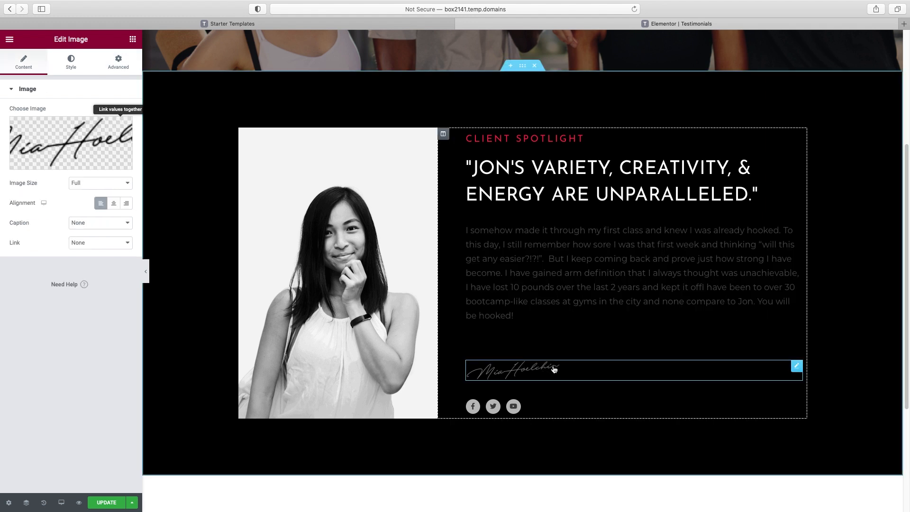
pyautogui.rightClick(802, 367)
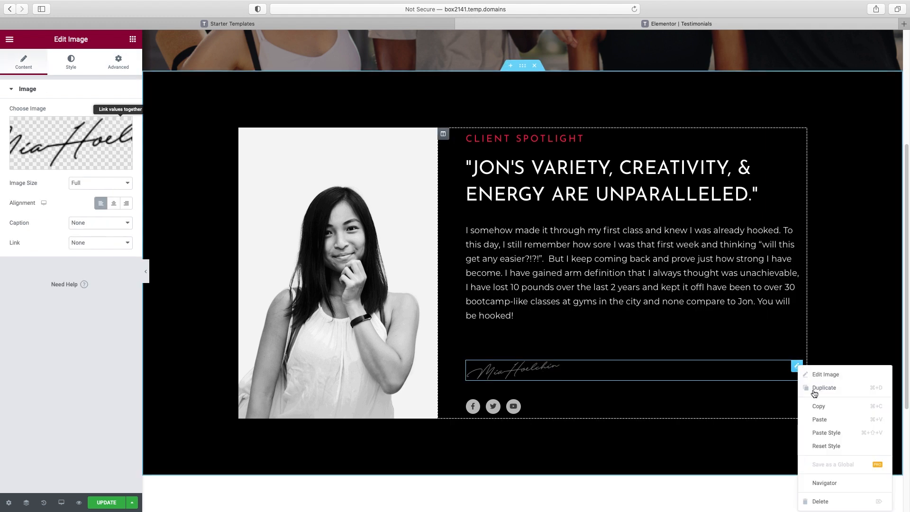
pyautogui.click(828, 504)
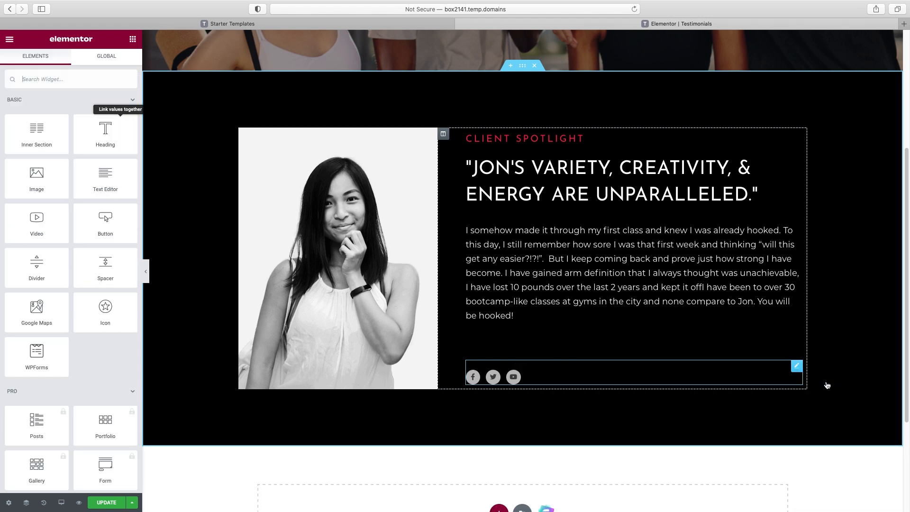
pyautogui.rightClick(799, 367)
pyautogui.click(822, 500)
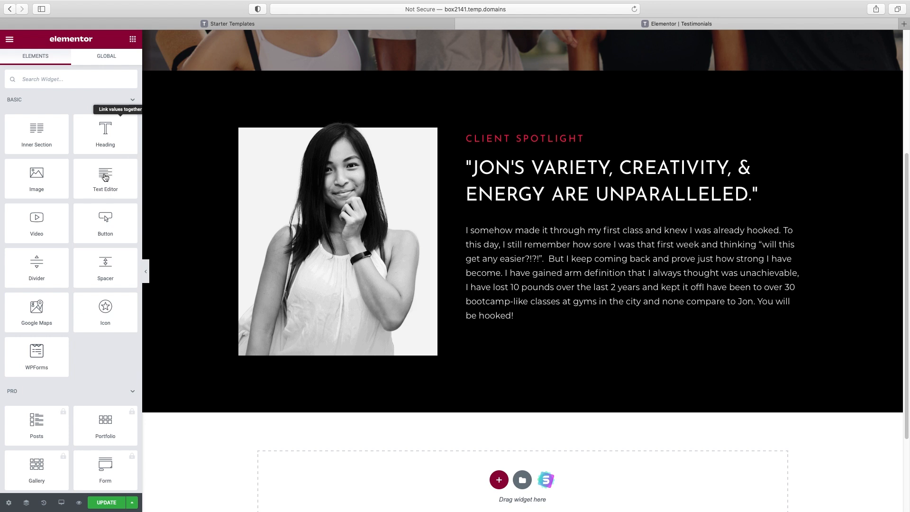
# Add a text block below the testimonial with the client's name in white
pyautogui.moveTo(104, 178); pyautogui.dragTo(504, 352)
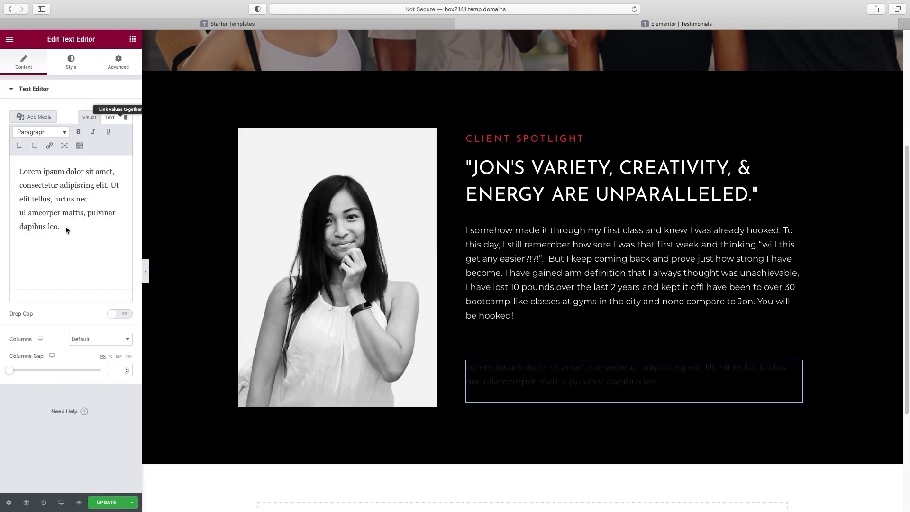
pyautogui.moveTo(63, 223); pyautogui.dragTo(6, 171)
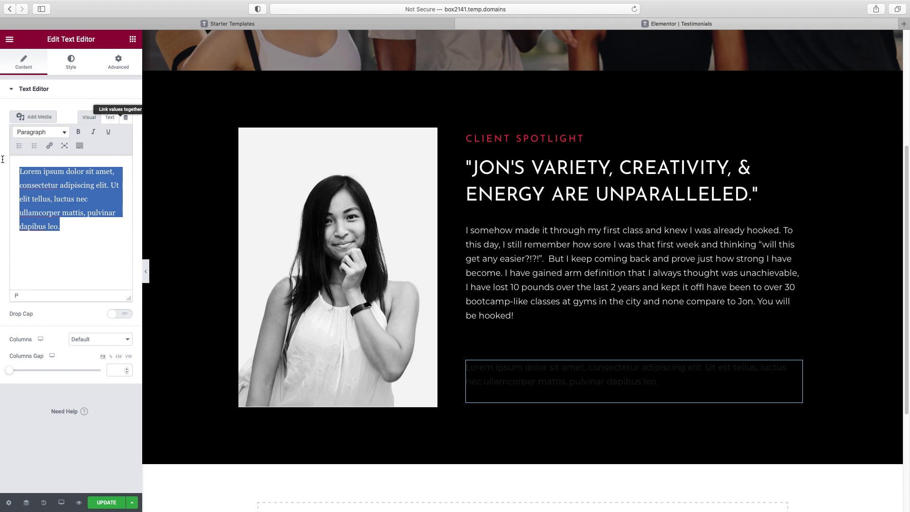
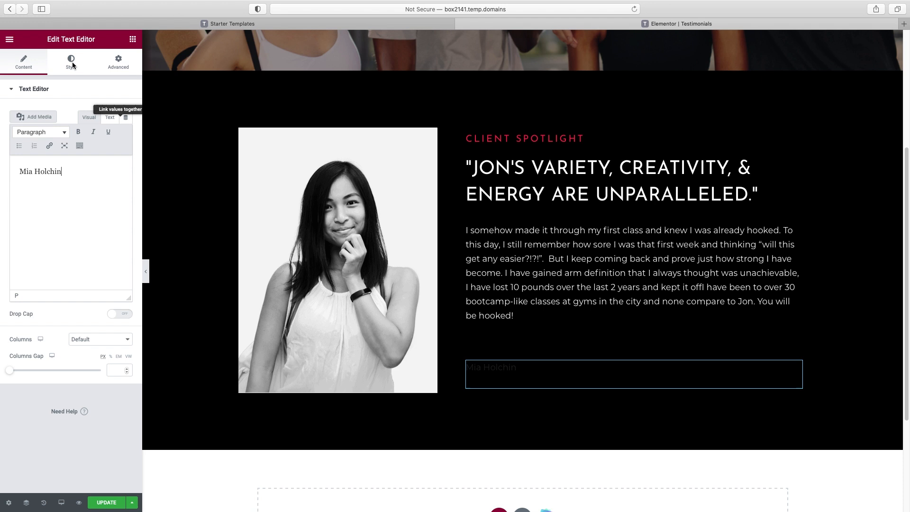
pyautogui.click(70, 63)
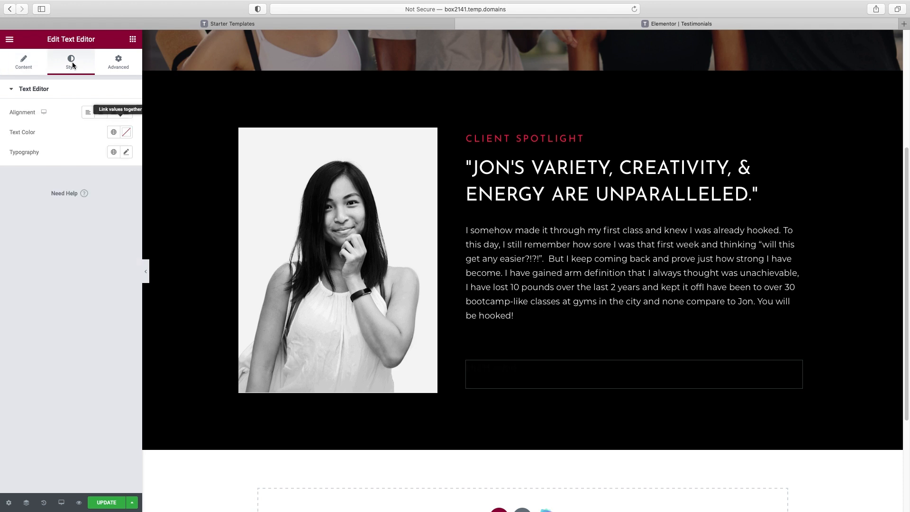
pyautogui.click(126, 134)
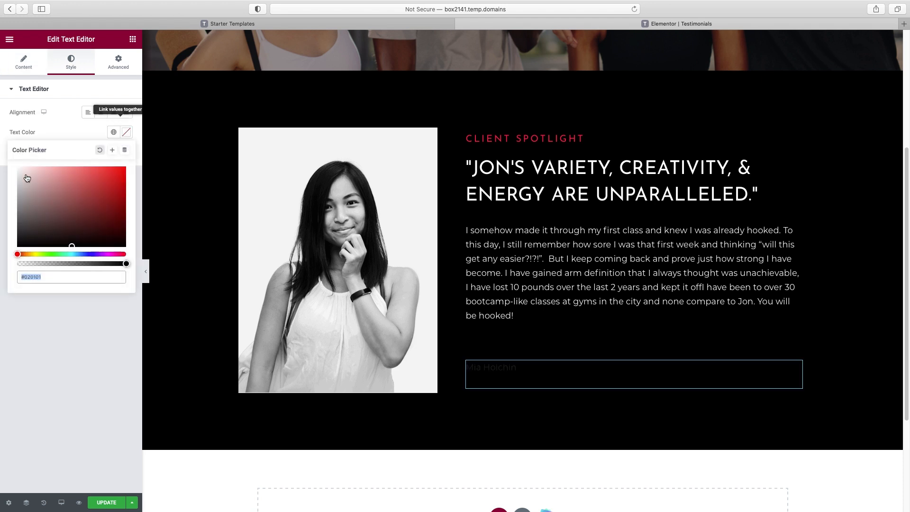
pyautogui.moveTo(24, 176); pyautogui.dragTo(4, 164)
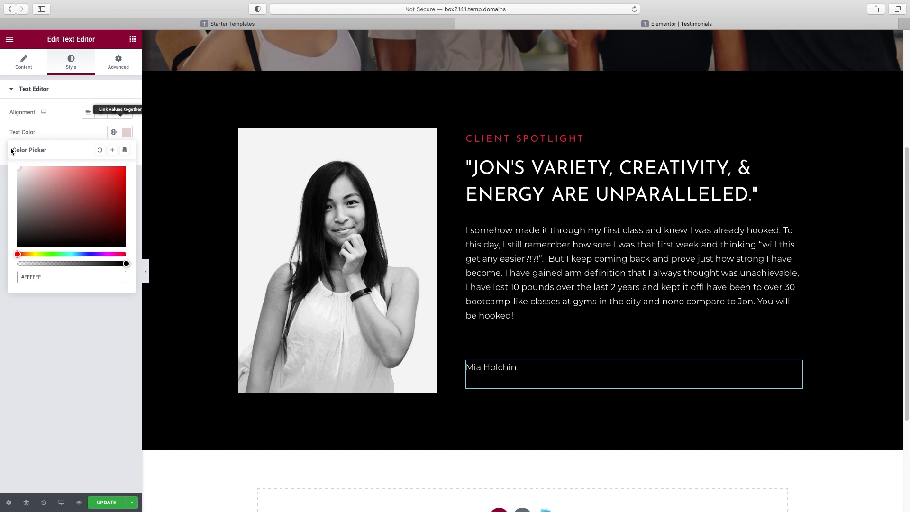
pyautogui.click(45, 124)
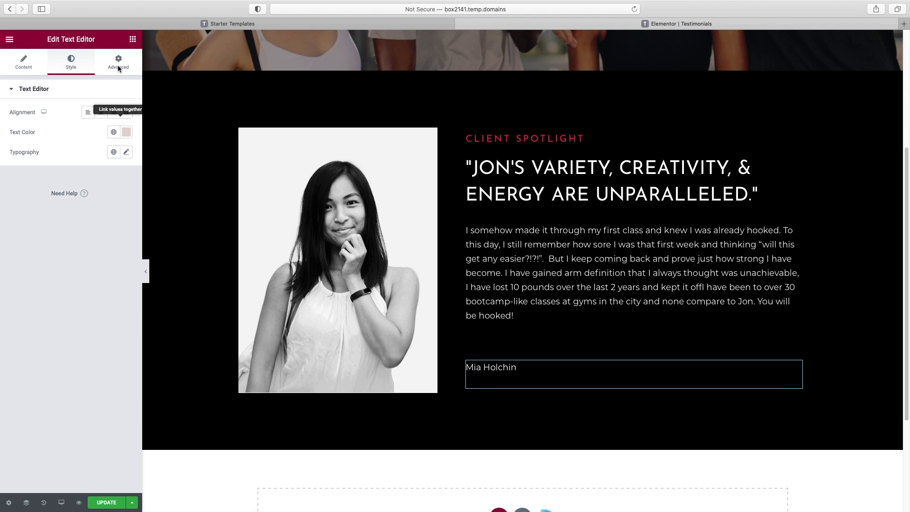
# Set the name's typography to the Mrs Saint Delafield font at 56 px
pyautogui.click(126, 153)
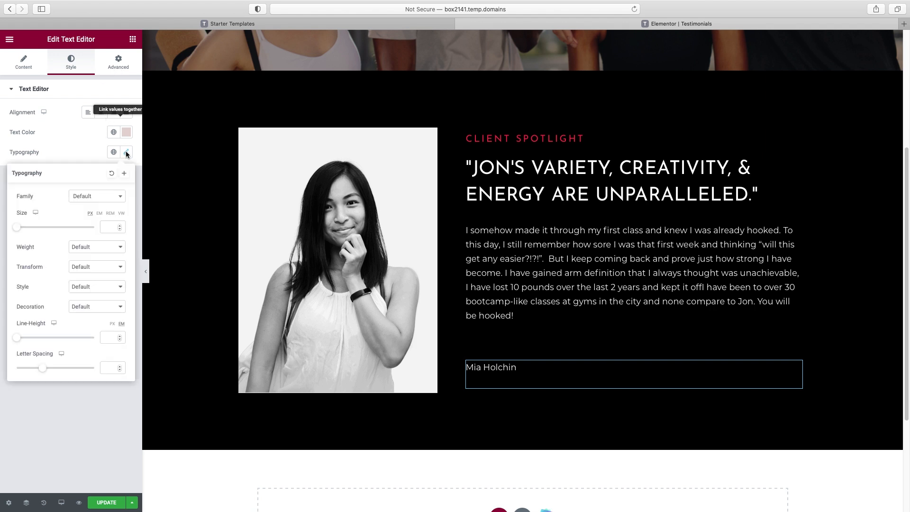
pyautogui.click(89, 197)
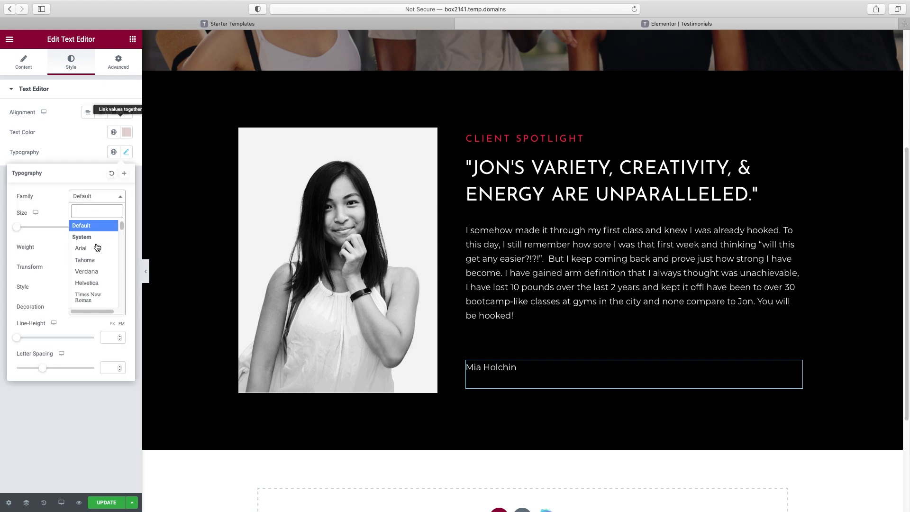
pyautogui.scroll(-1, 96, 247)
pyautogui.scroll(-3, 95, 247)
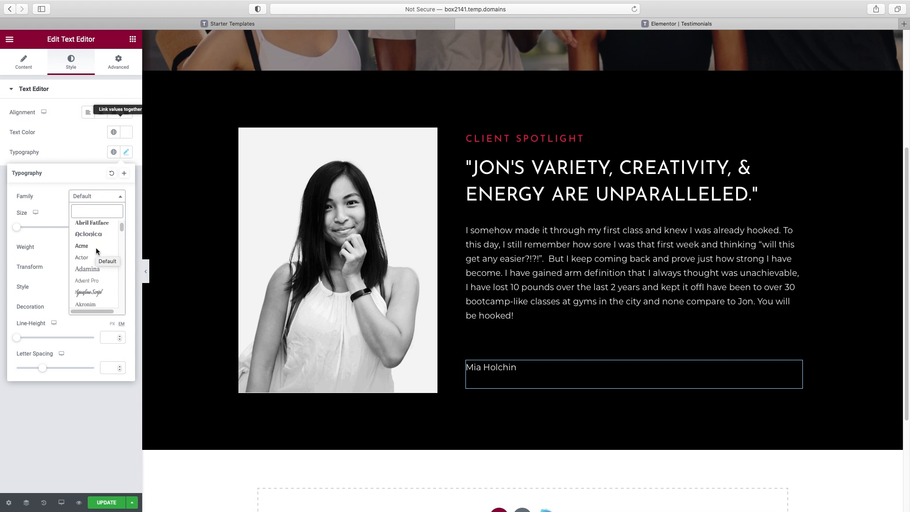
pyautogui.click(85, 272)
pyautogui.moveTo(18, 230); pyautogui.dragTo(39, 232)
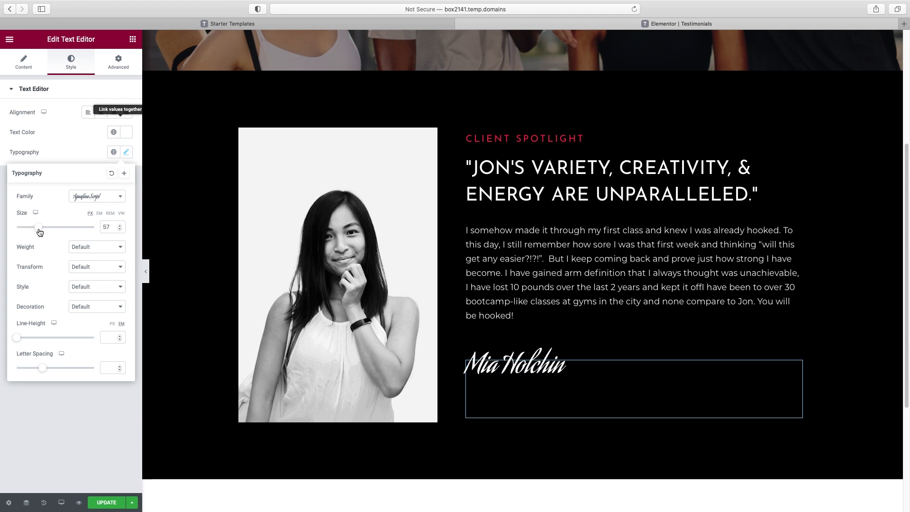
pyautogui.click(116, 201)
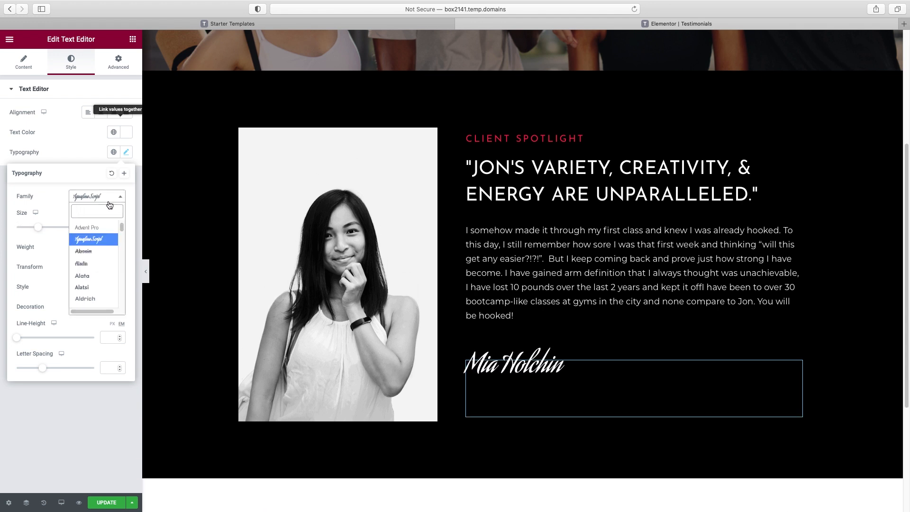
pyautogui.scroll(-10, 111, 252)
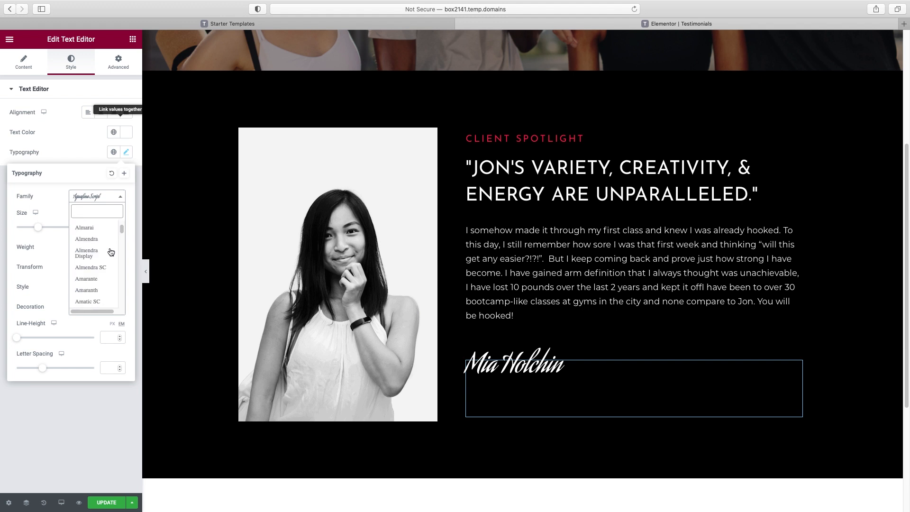
pyautogui.scroll(-20, 109, 254)
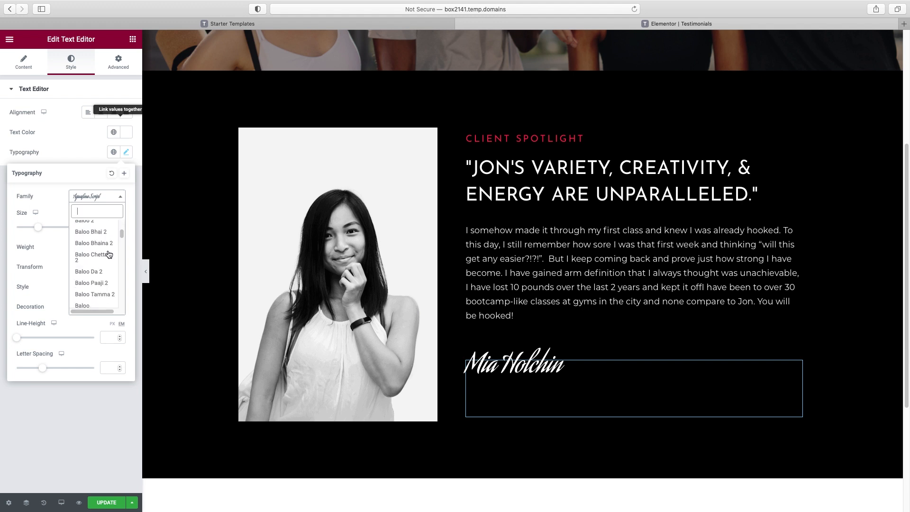
pyautogui.scroll(-15, 108, 257)
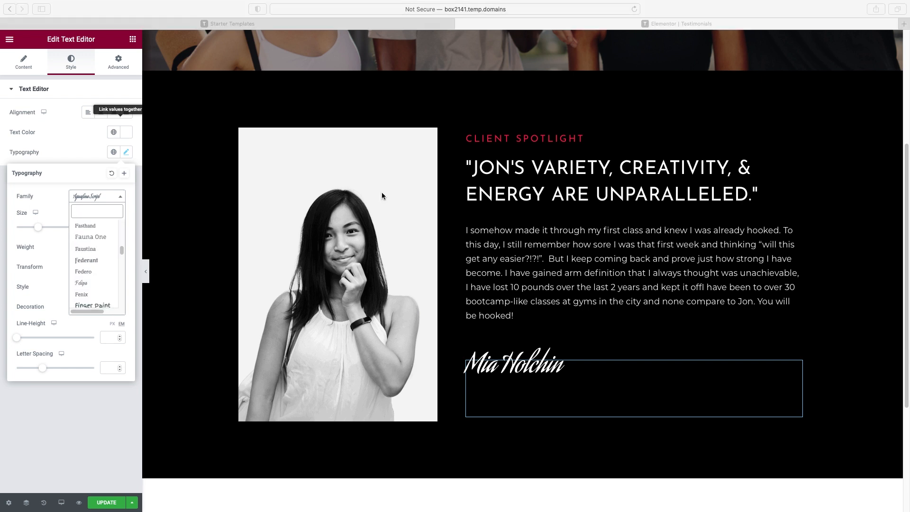
pyautogui.click(97, 212)
pyautogui.write('mrs')
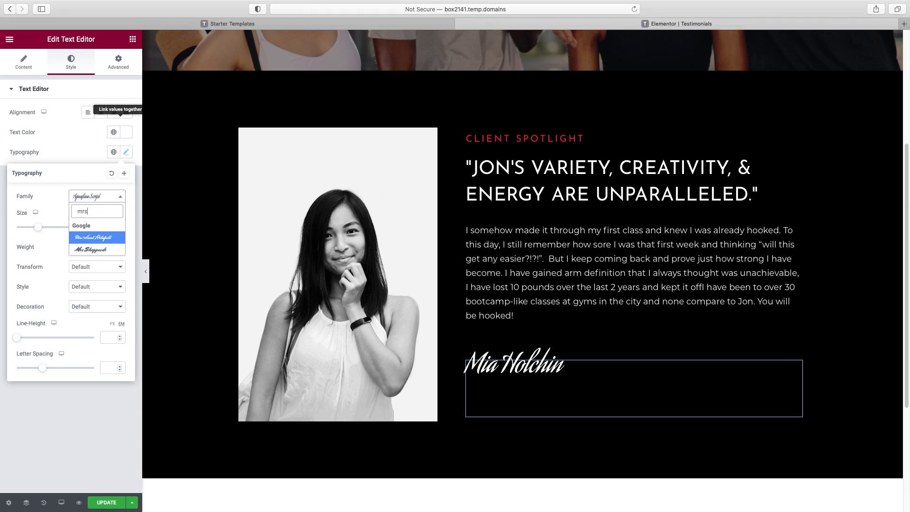
pyautogui.write(' saint')
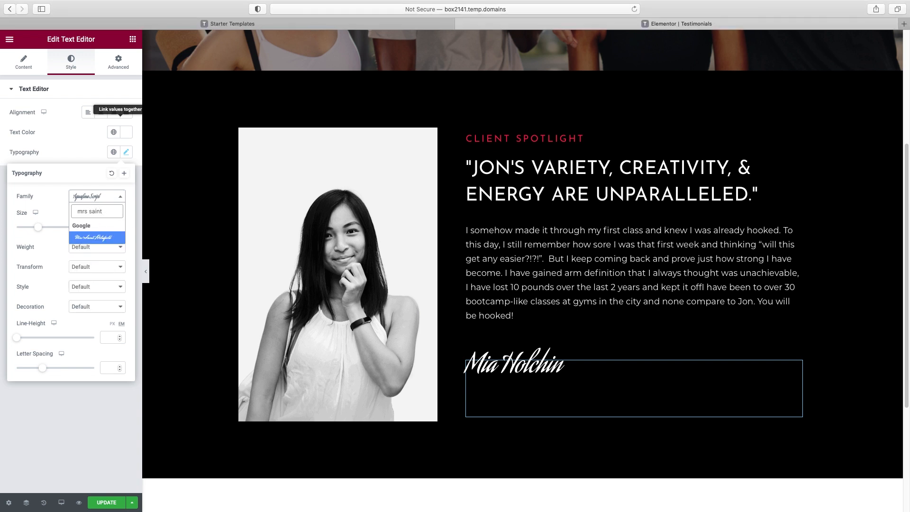
pyautogui.click(100, 240)
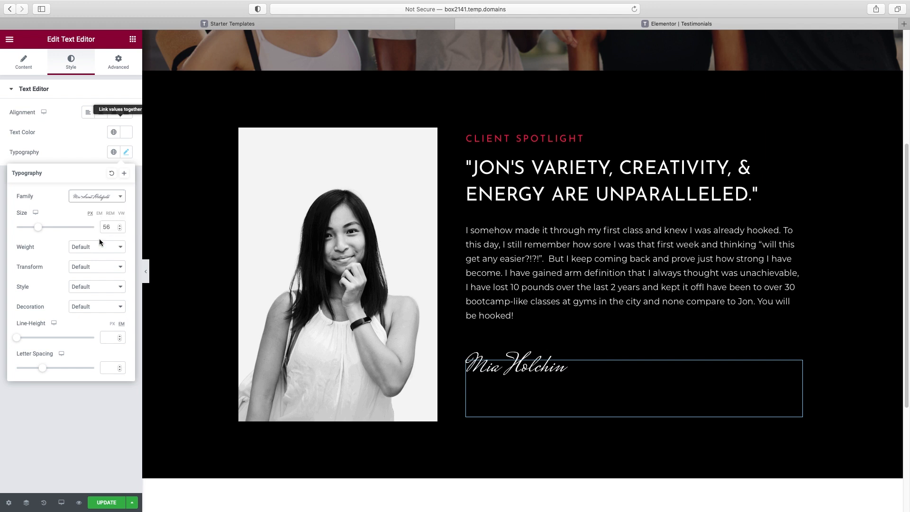
pyautogui.click(575, 391)
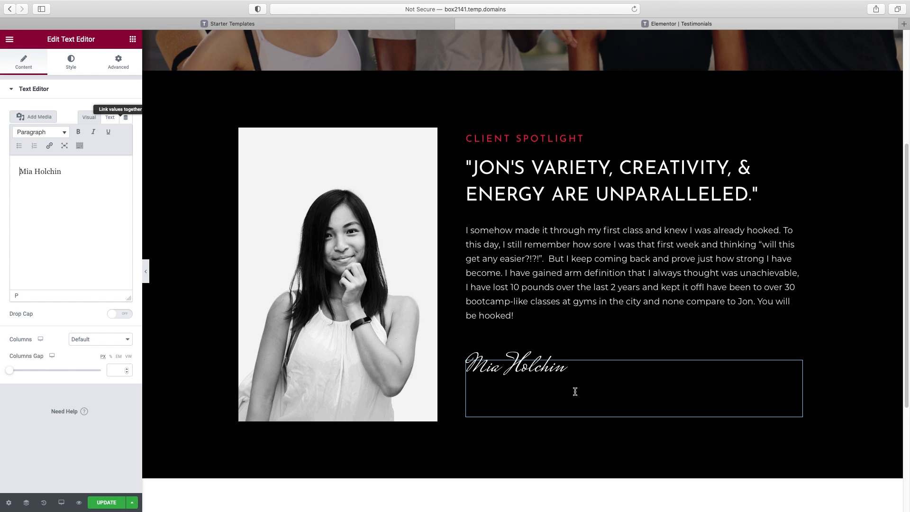
pyautogui.scroll(-5, 575, 391)
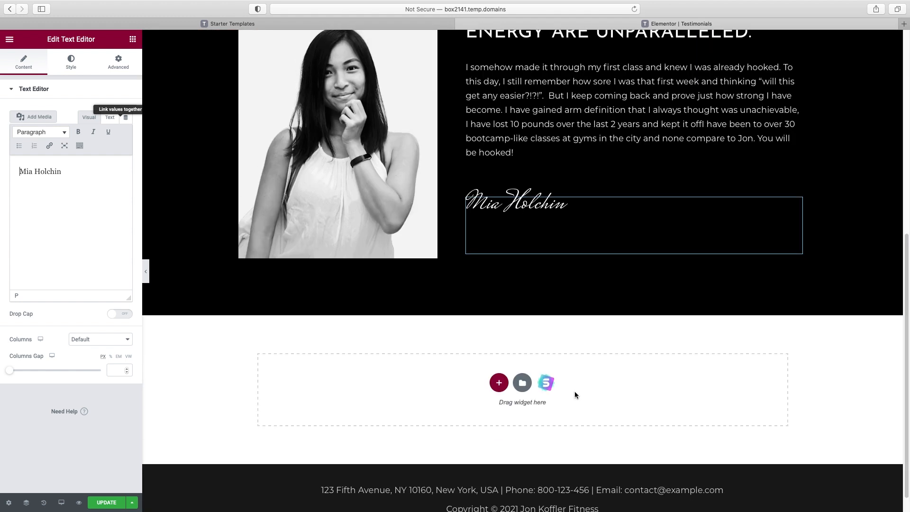
# Delete the client photo from the left column
pyautogui.scroll(4, 574, 391)
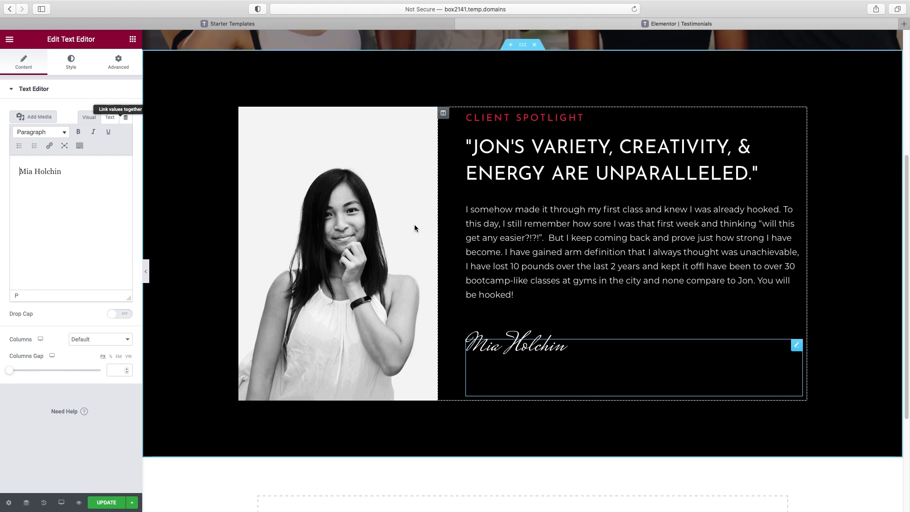
pyautogui.click(363, 226)
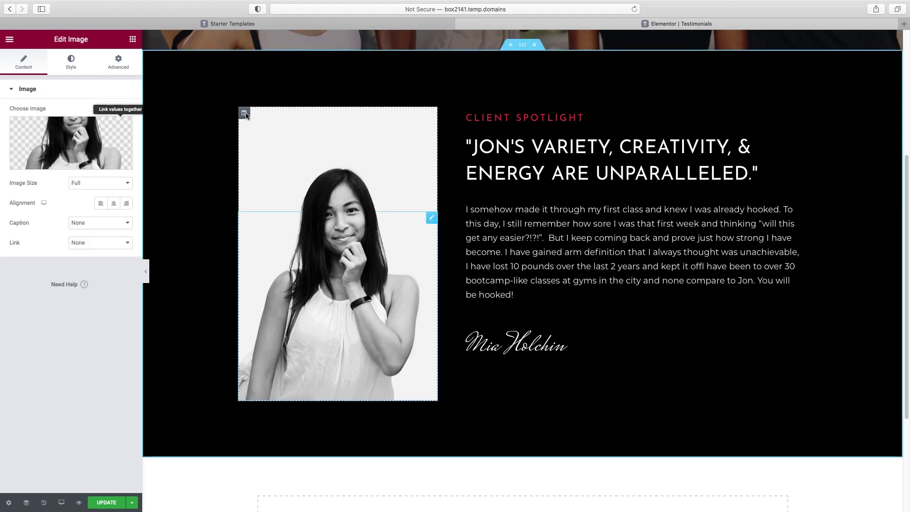
pyautogui.rightClick(432, 221)
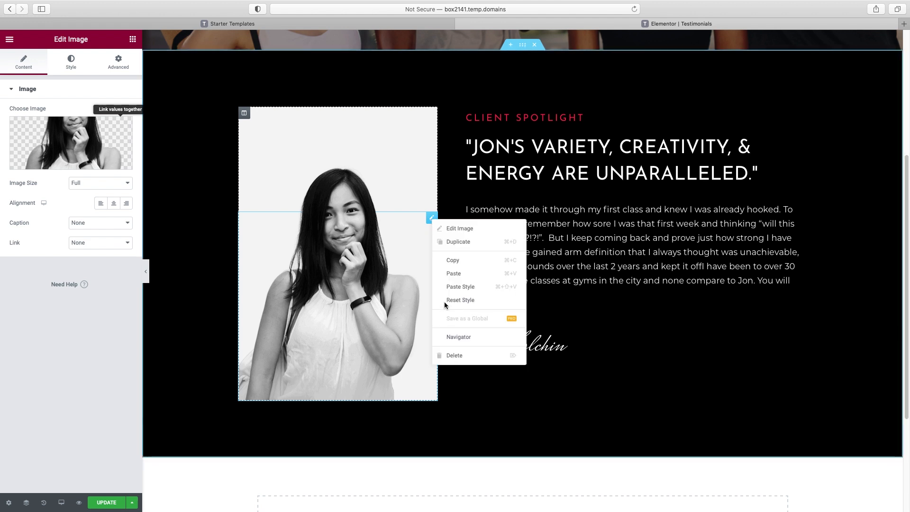
pyautogui.click(450, 354)
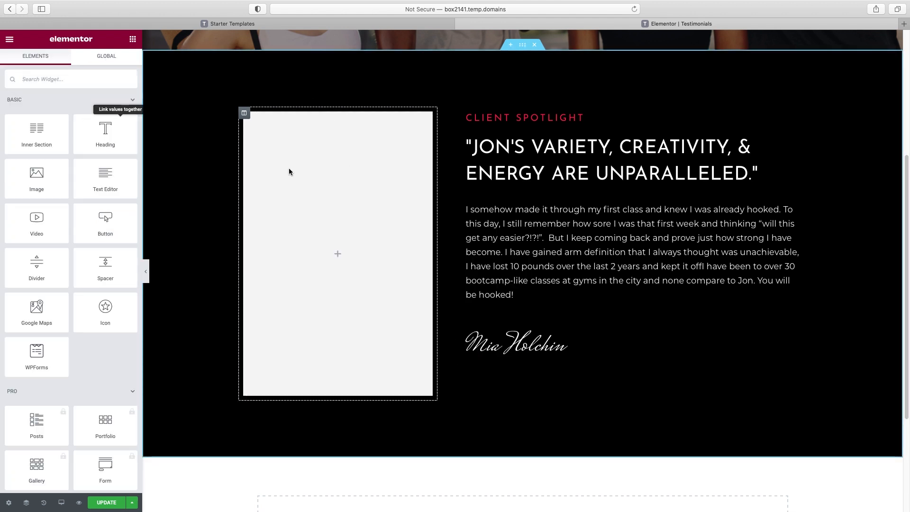
# Clear the empty column's light grey background and drop a Video widget into it
pyautogui.click(244, 114)
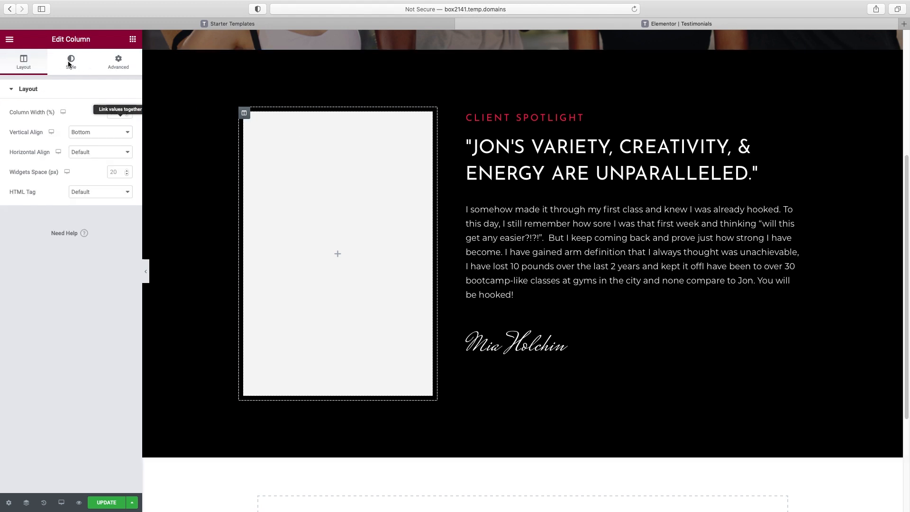
pyautogui.click(71, 62)
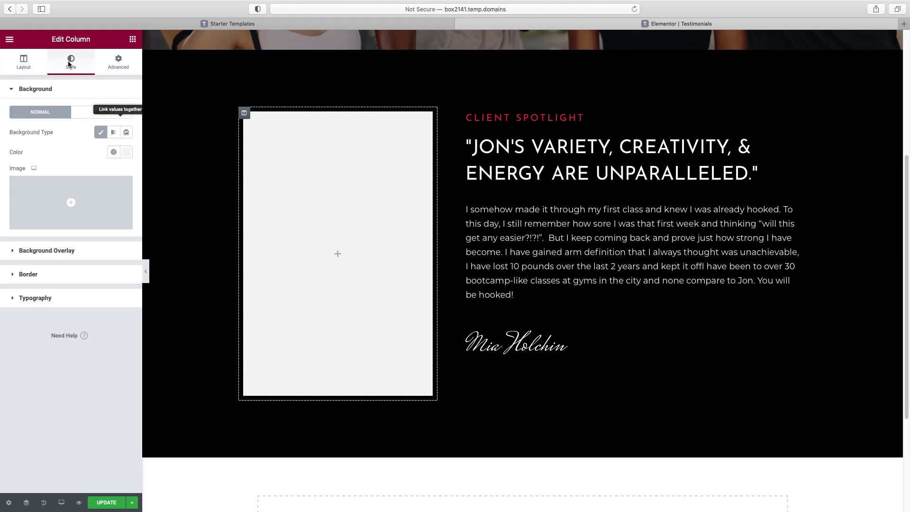
pyautogui.click(126, 152)
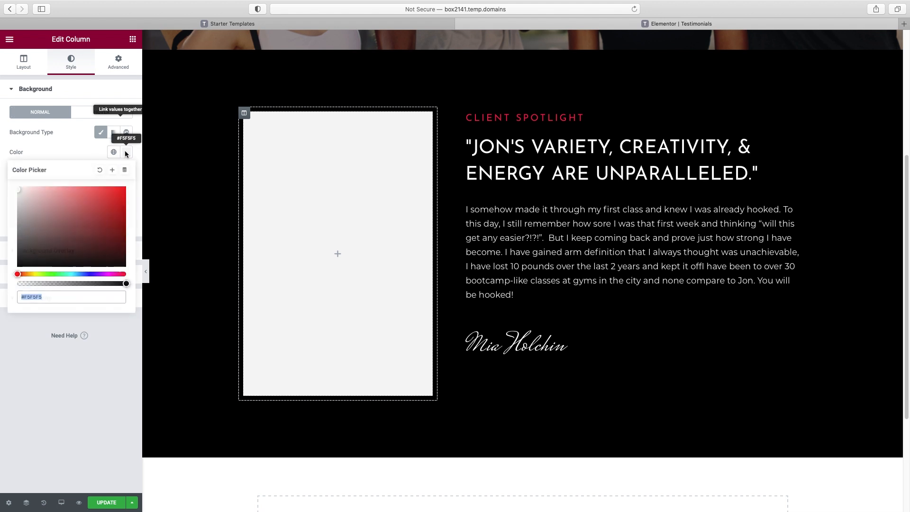
pyautogui.click(99, 169)
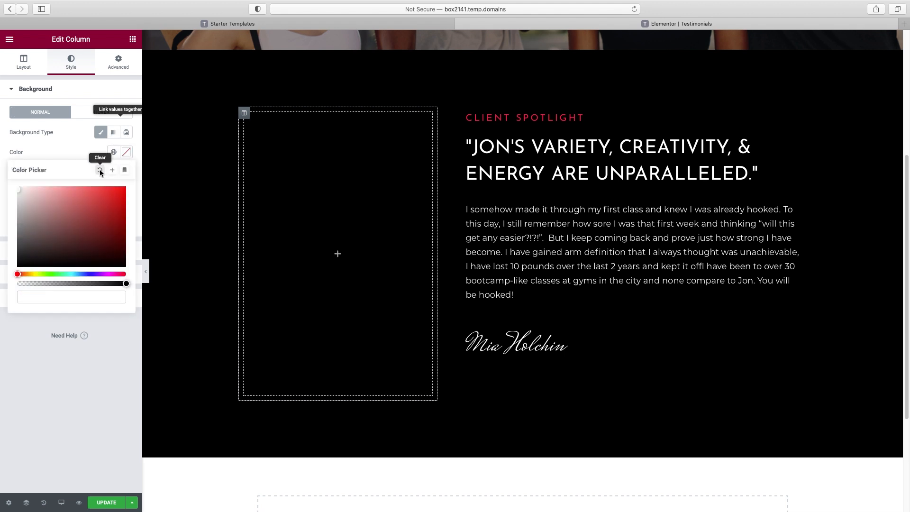
pyautogui.click(132, 40)
pyautogui.moveTo(37, 221); pyautogui.dragTo(336, 237)
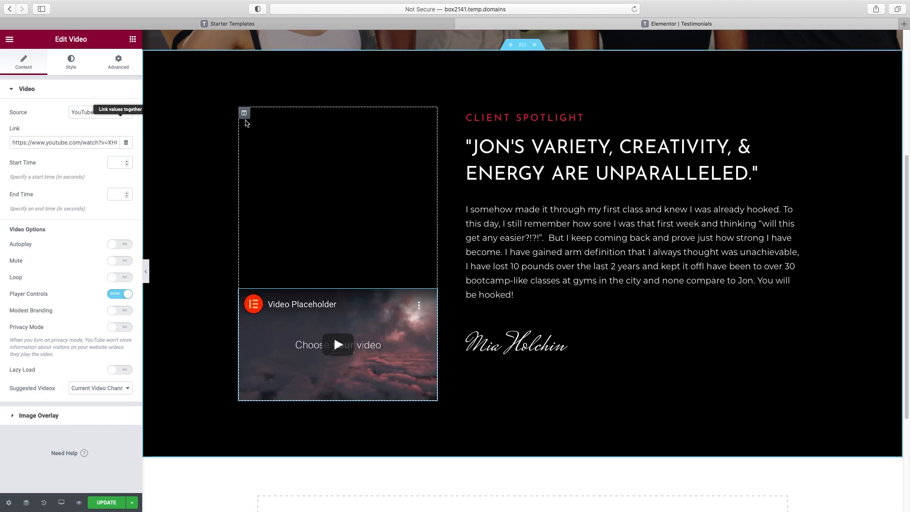
# Change the vertical alignment of the column holding the spotlight video
pyautogui.click(244, 114)
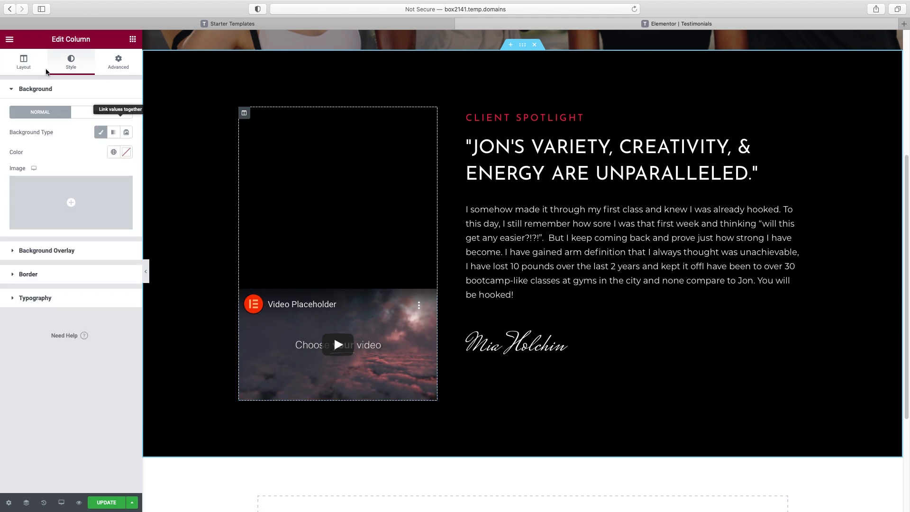
pyautogui.click(25, 62)
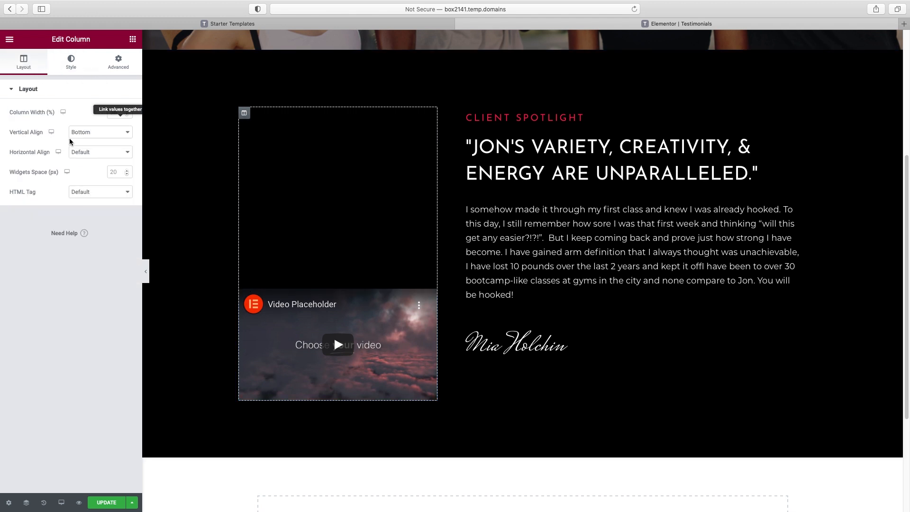
pyautogui.click(98, 137)
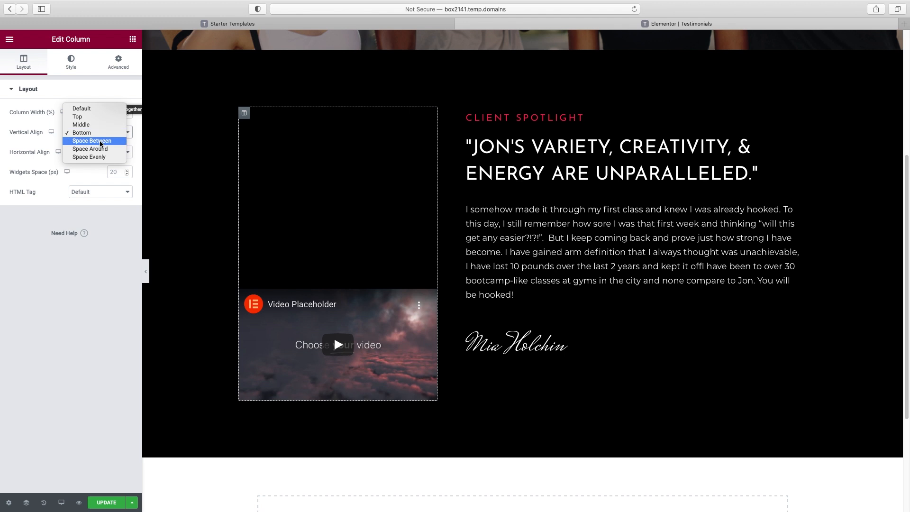
pyautogui.click(98, 127)
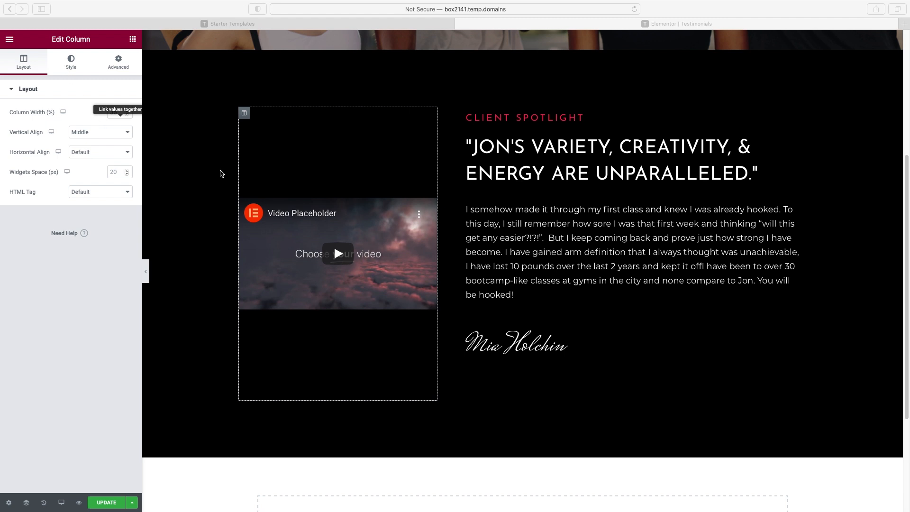
# Switch the spotlight video's source to Vimeo and paste in the new Vimeo workout link
pyautogui.click(410, 227)
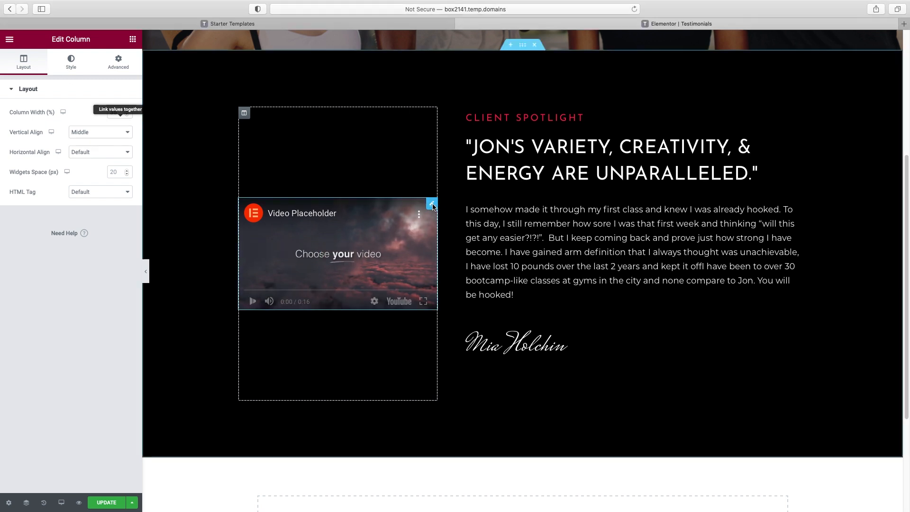
pyautogui.click(432, 203)
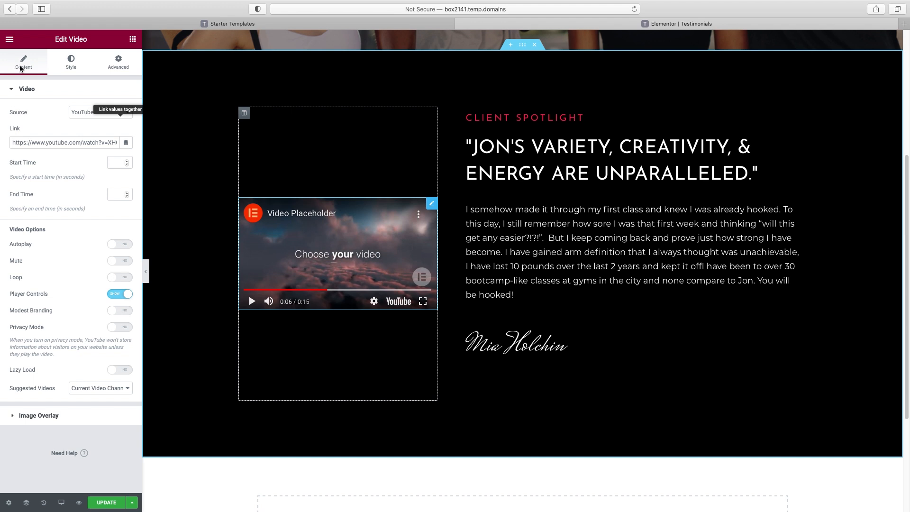
pyautogui.click(85, 113)
pyautogui.click(80, 121)
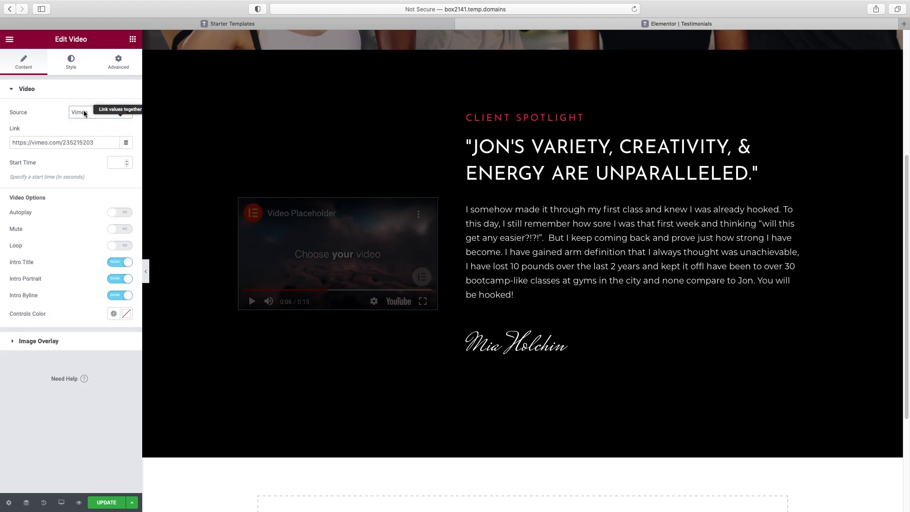
pyautogui.click(95, 113)
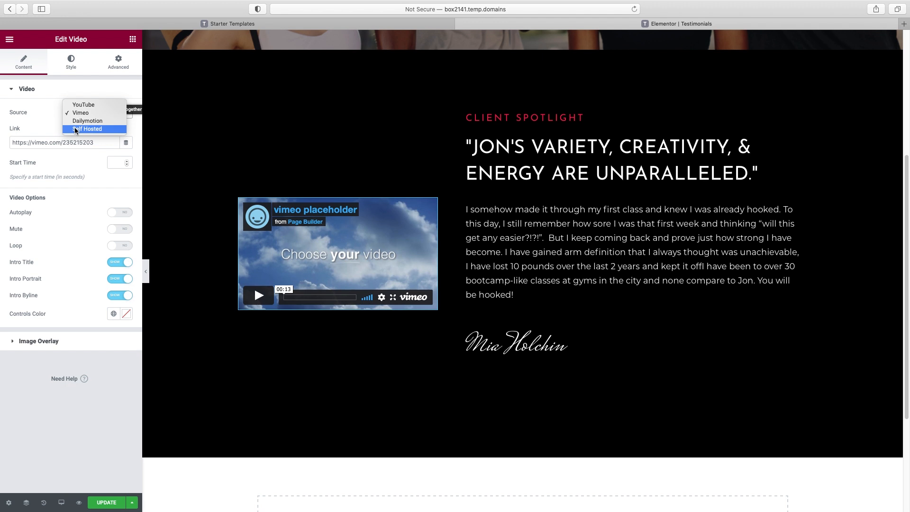
pyautogui.click(79, 113)
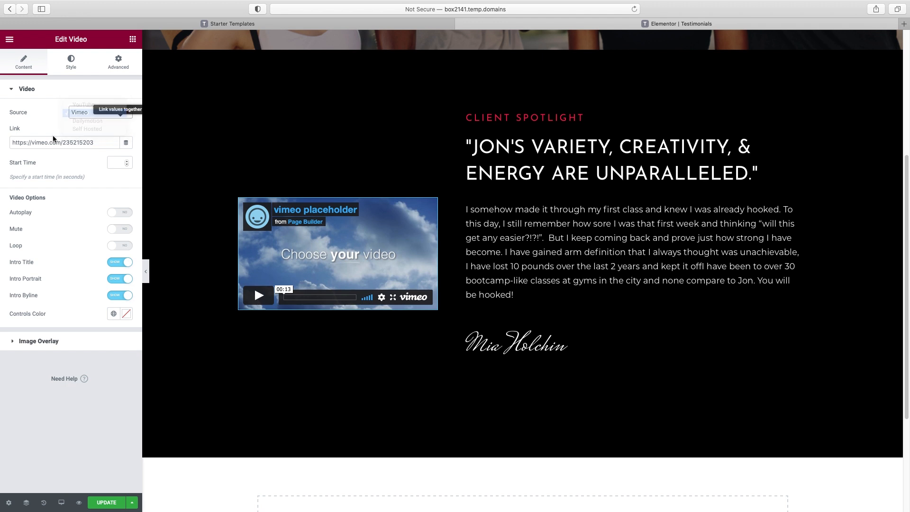
pyautogui.tripleClick(46, 144)
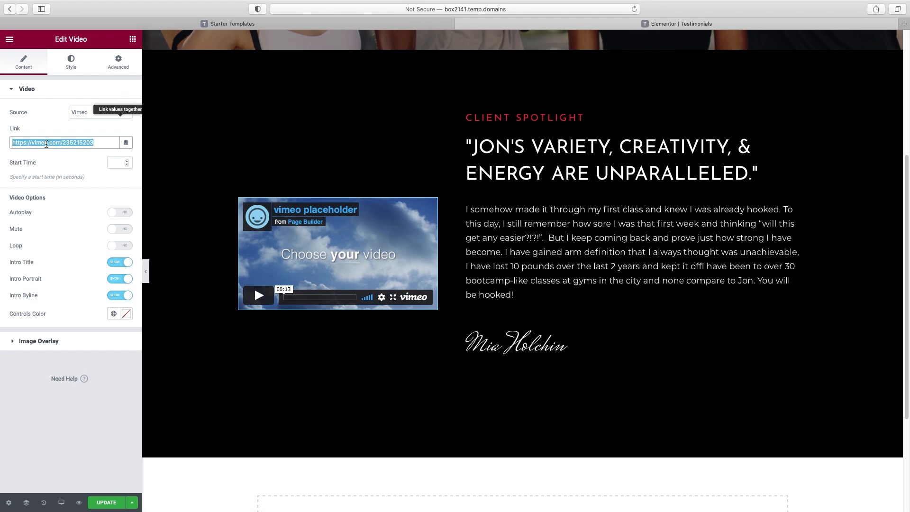
pyautogui.write('https://vimeo.com/482513704')
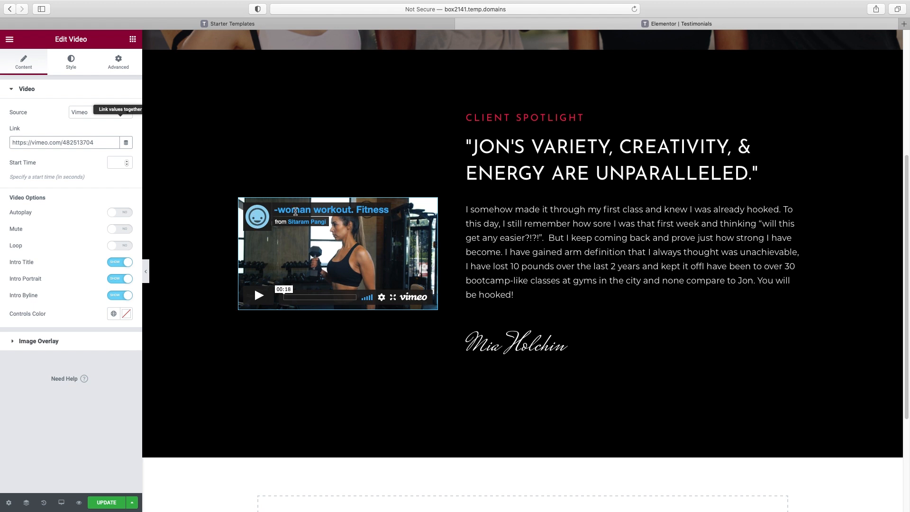
# Set the Vimeo intro title, portrait and byline to Hide
pyautogui.click(118, 261)
pyautogui.click(118, 278)
pyautogui.click(118, 297)
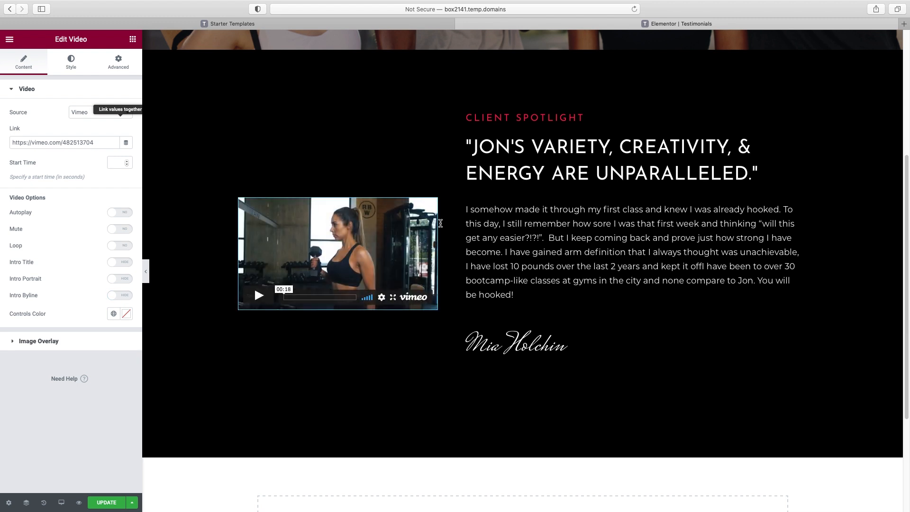
pyautogui.click(488, 234)
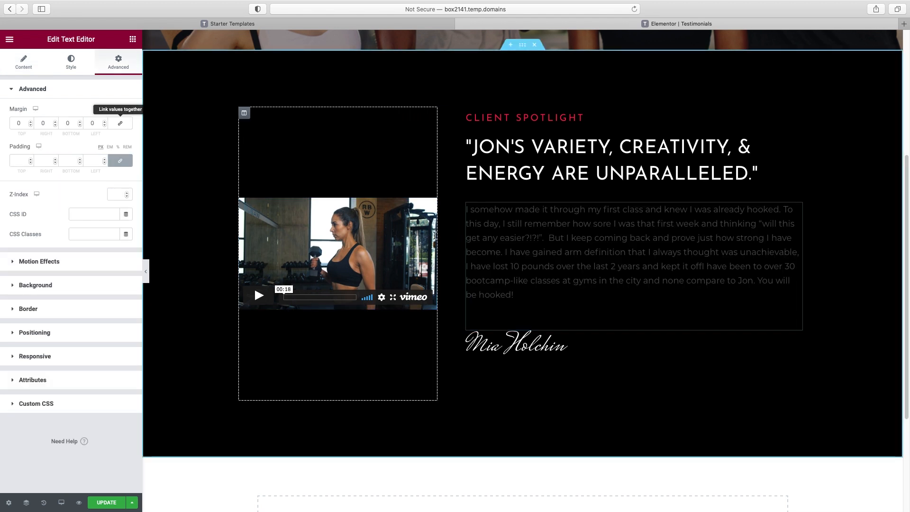
# Drag the column divider right so the video takes about 40% and the testimonial 60%
pyautogui.moveTo(437, 236); pyautogui.dragTo(467, 244)
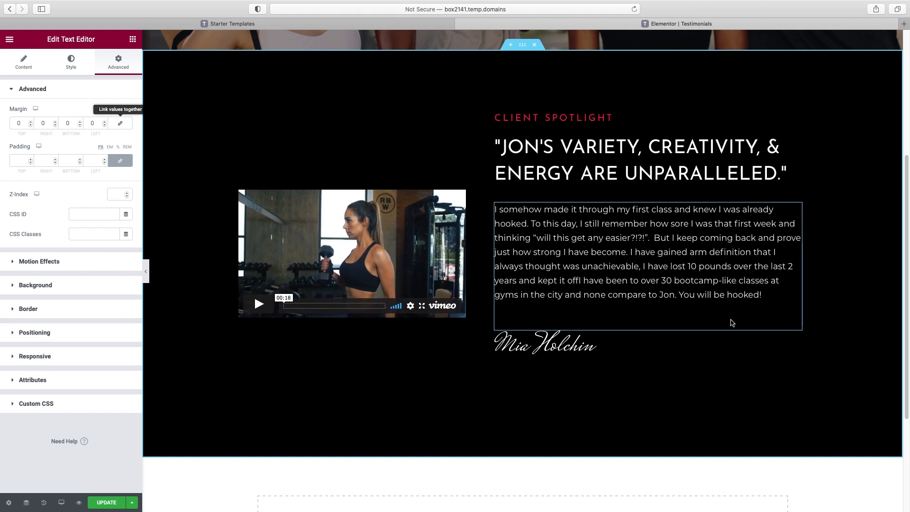
pyautogui.scroll(-5, 697, 298)
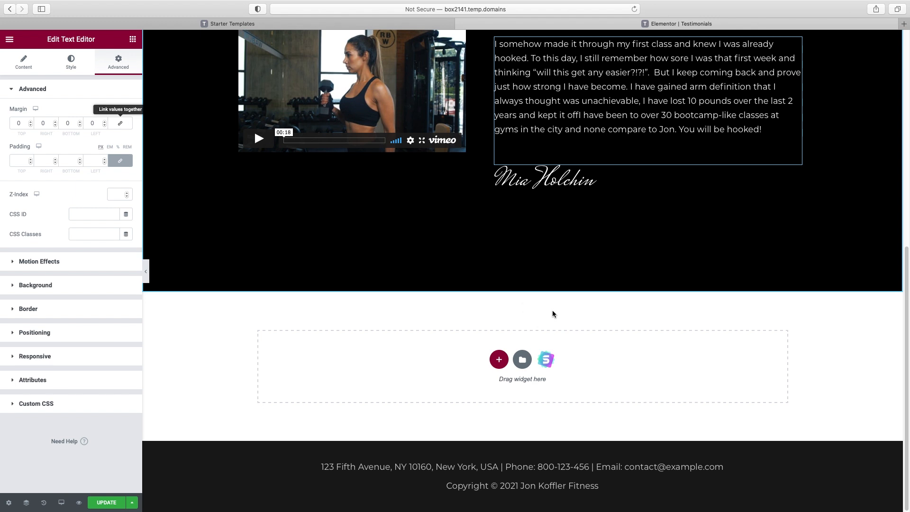
# Import the grey Testimonials block from Starter Templates Blocks, filtered by Testimonial
pyautogui.click(547, 360)
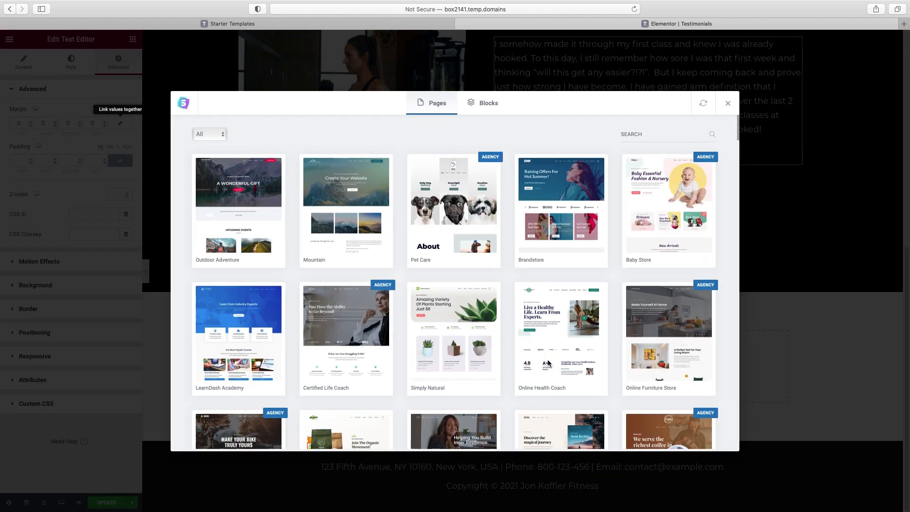
pyautogui.click(486, 102)
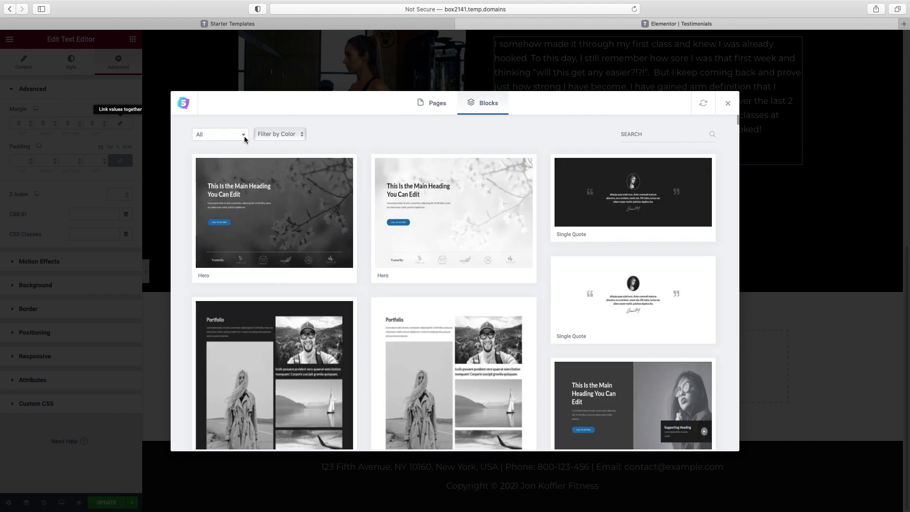
pyautogui.click(242, 136)
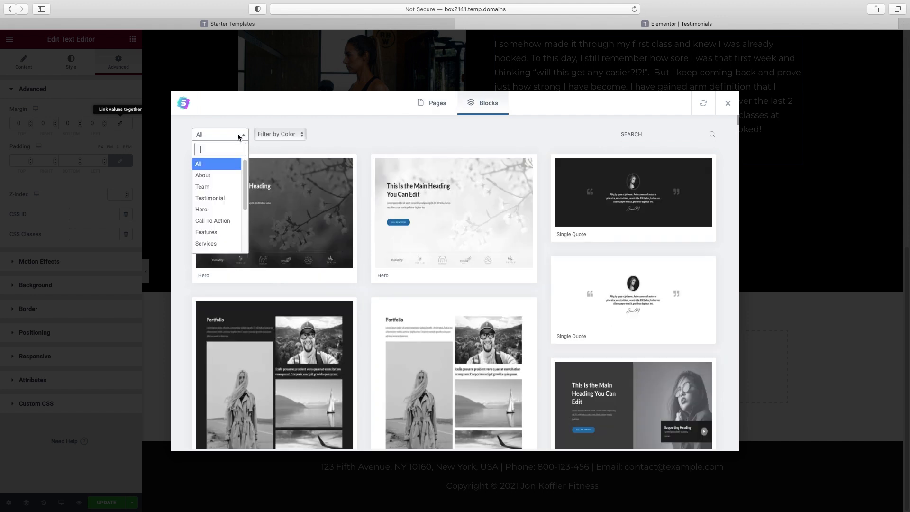
pyautogui.click(213, 198)
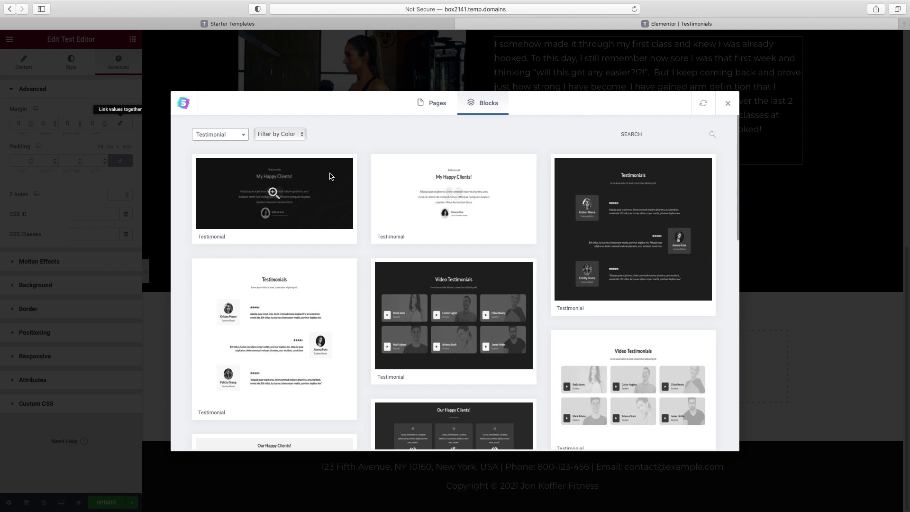
pyautogui.scroll(-3, 605, 215)
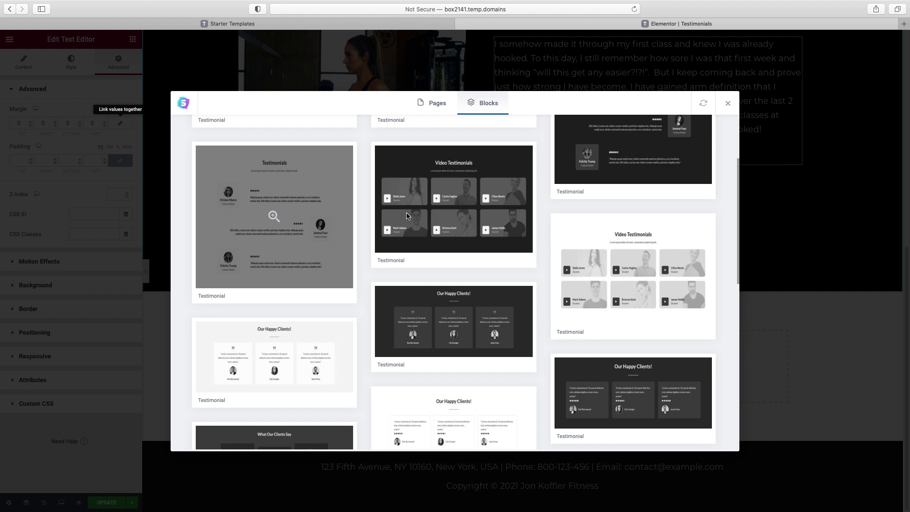
pyautogui.scroll(1, 348, 233)
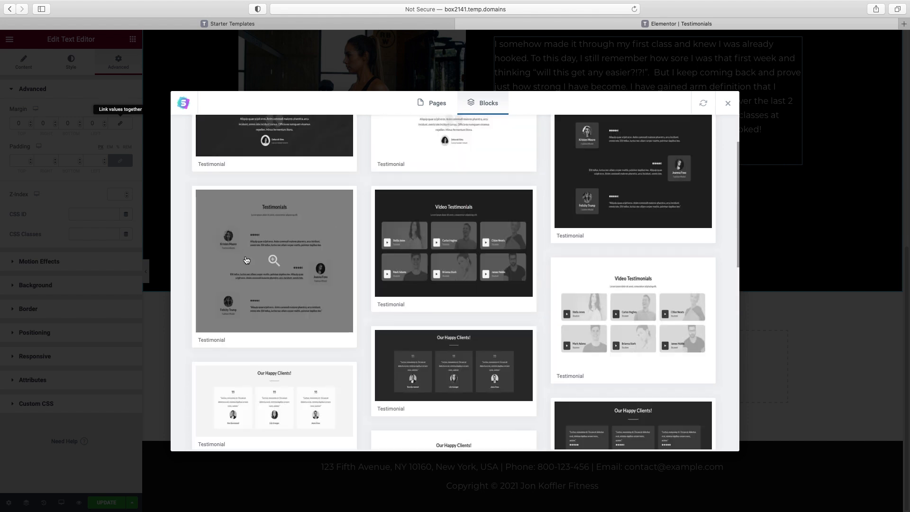
pyautogui.click(235, 231)
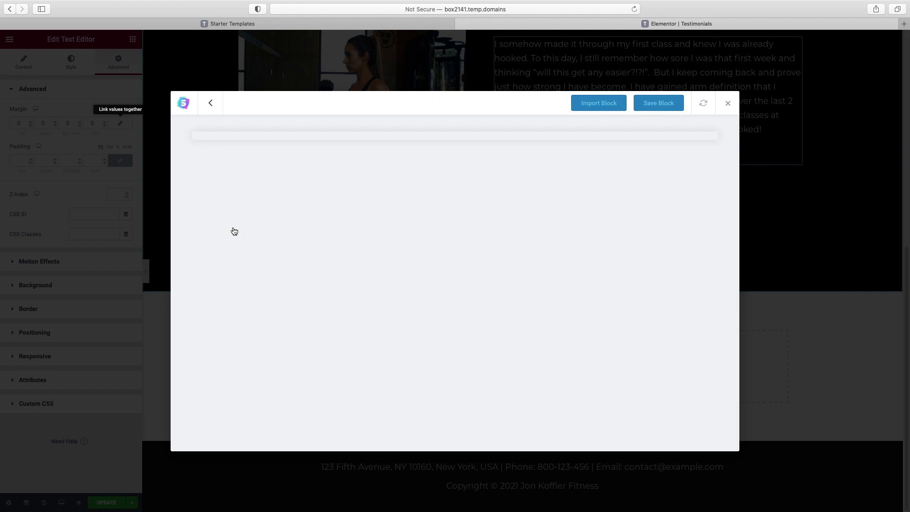
pyautogui.click(597, 105)
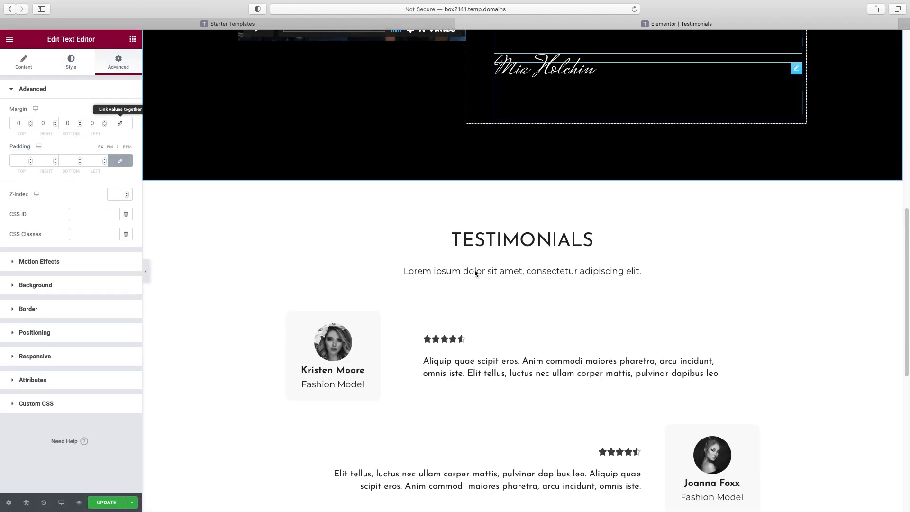
# Delete the Lorem ipsum subtitle and retitle the heading 'client success stories'
pyautogui.click(474, 270)
pyautogui.rightClick(752, 271)
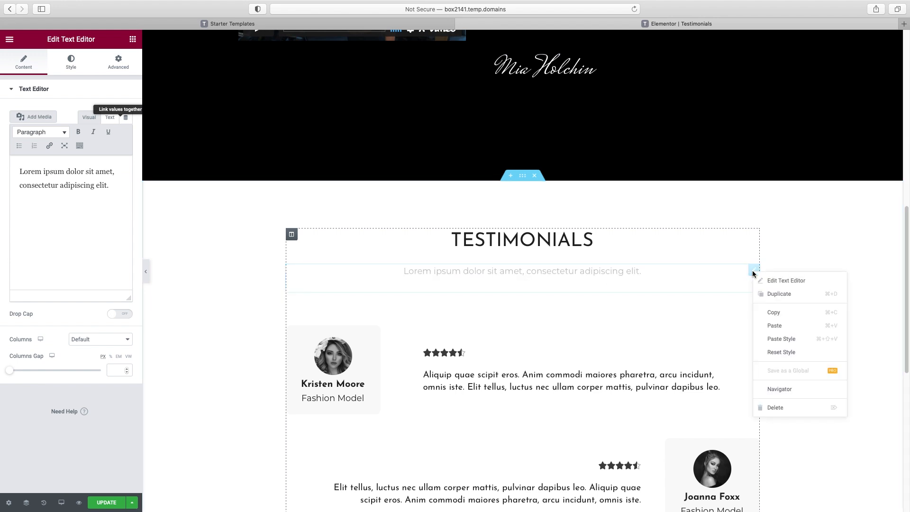
pyautogui.click(773, 408)
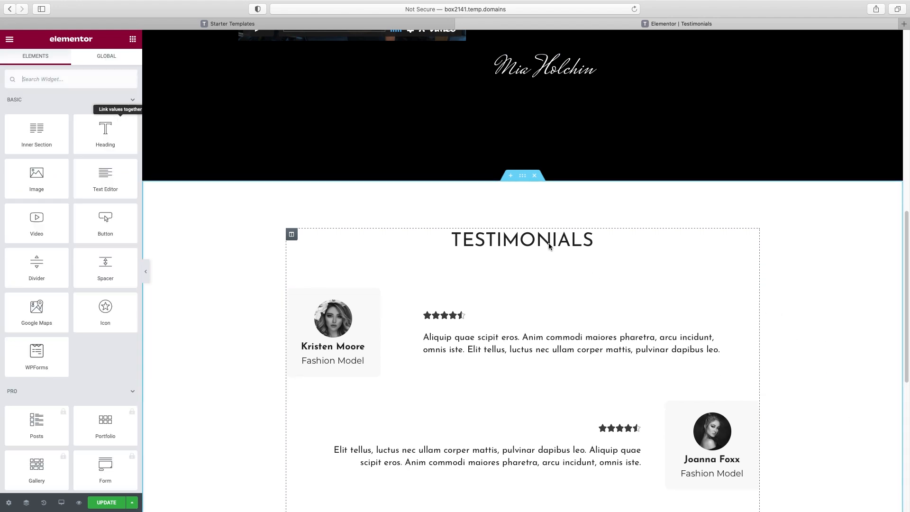
pyautogui.doubleClick(540, 237)
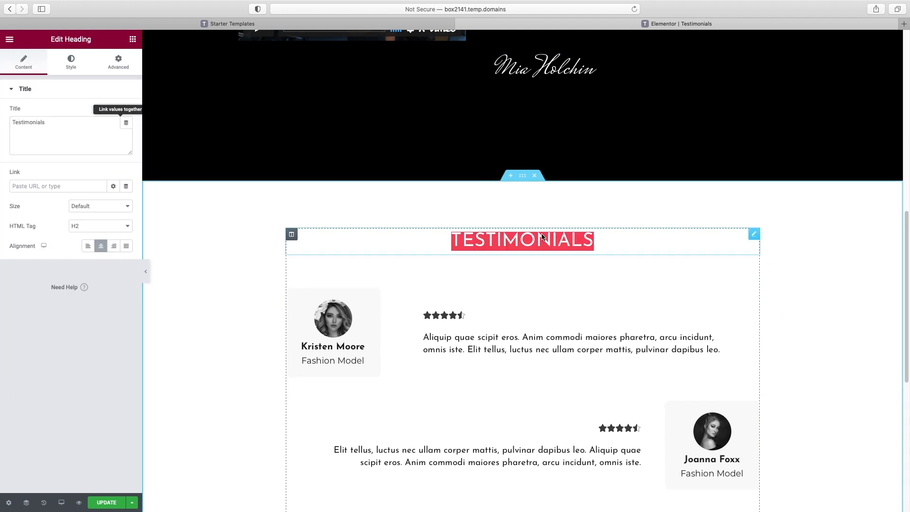
pyautogui.doubleClick(53, 118)
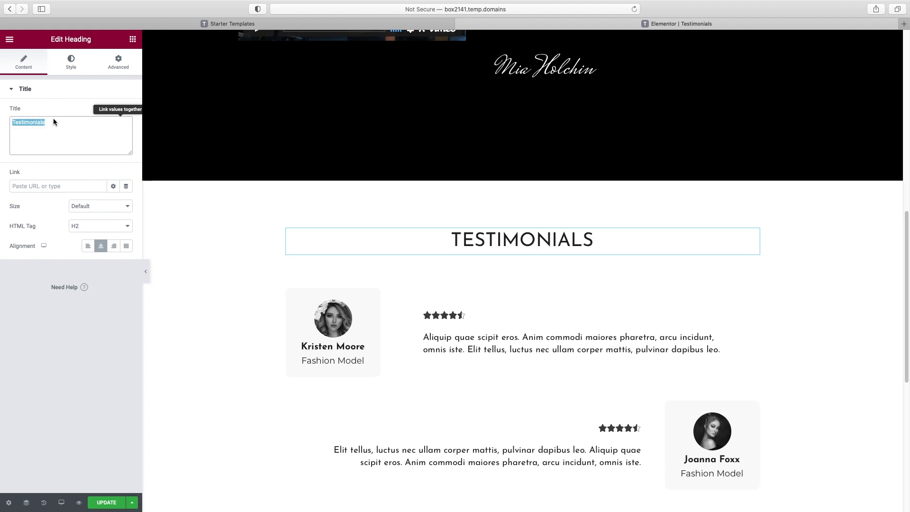
pyautogui.write('client succ')
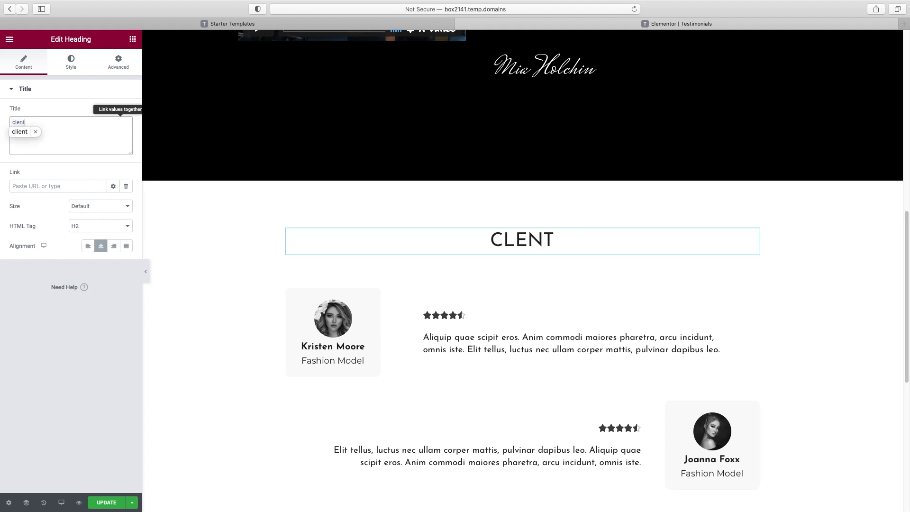
pyautogui.write('ess stories')
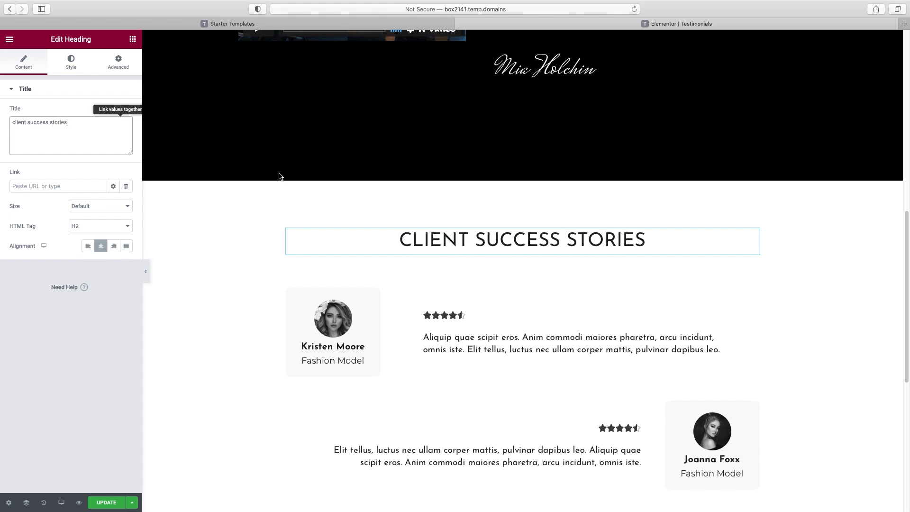
pyautogui.scroll(-6, 279, 178)
pyautogui.scroll(6, 361, 216)
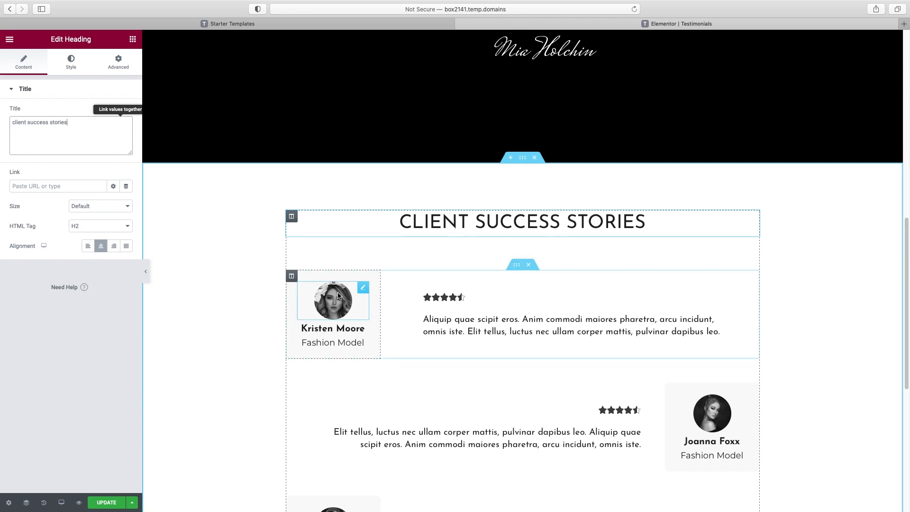
# Replace the first client's photo with the pink-haired woman's image from the media library
pyautogui.click(340, 296)
pyautogui.click(107, 149)
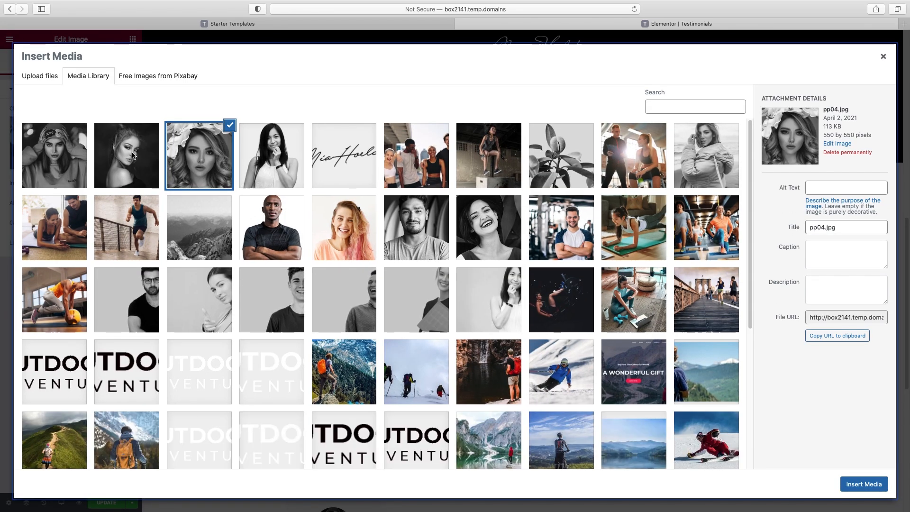
pyautogui.click(344, 228)
pyautogui.click(864, 484)
pyautogui.click(318, 328)
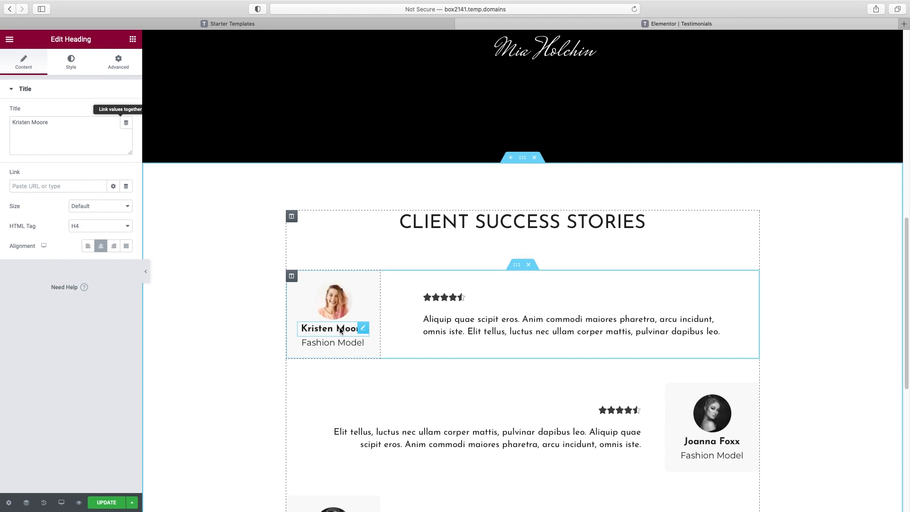
pyautogui.click(329, 343)
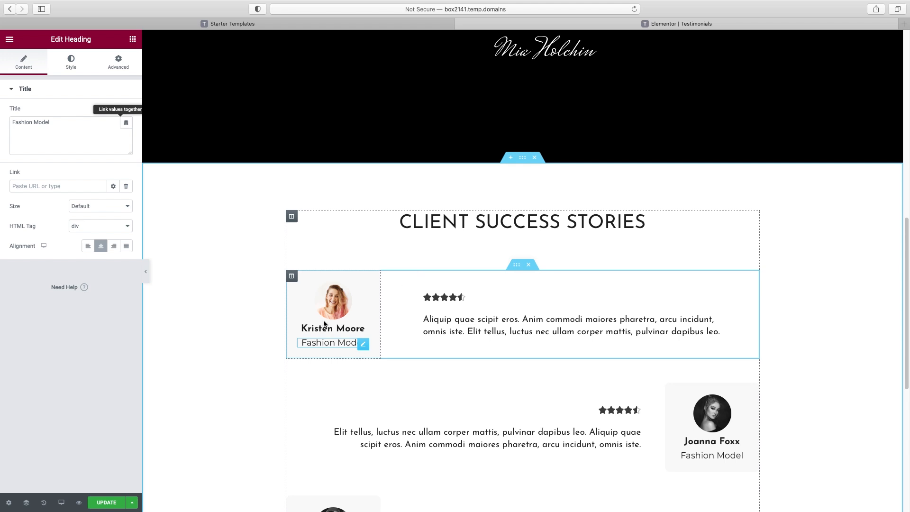
# Add quotation marks around the first testimonial's text
pyautogui.click(466, 327)
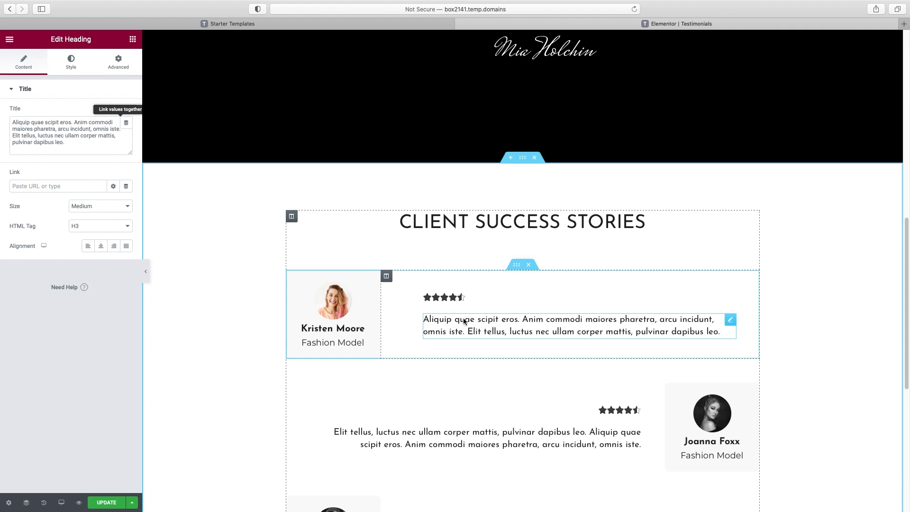
pyautogui.click(13, 123)
pyautogui.write('"')
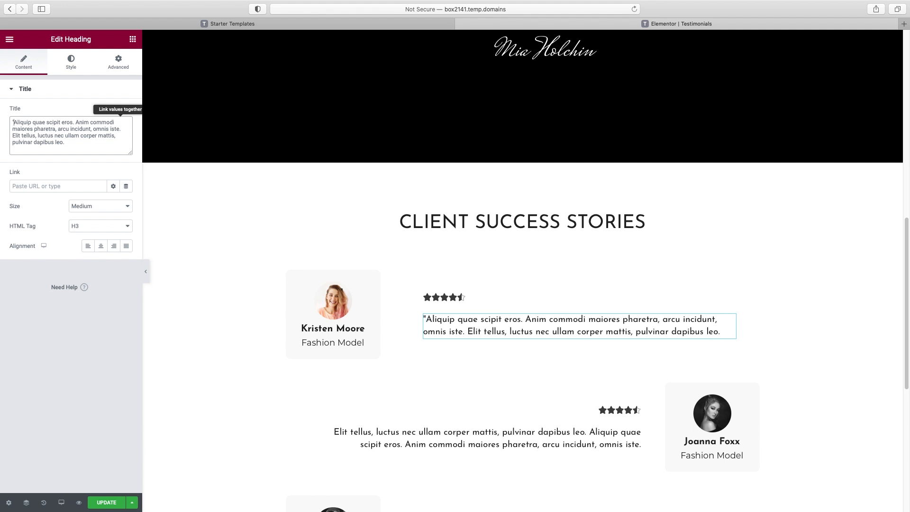
pyautogui.write('"')
pyautogui.click(450, 297)
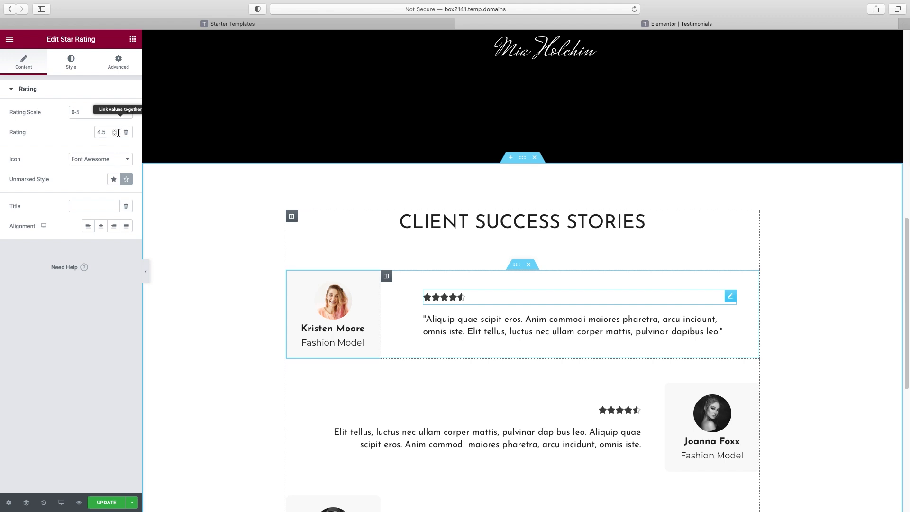
# Change the rating from 4.5 to 5, color the stars #FFC100 and set spacing to 5
pyautogui.moveTo(114, 132); pyautogui.dragTo(83, 133)
pyautogui.write('5')
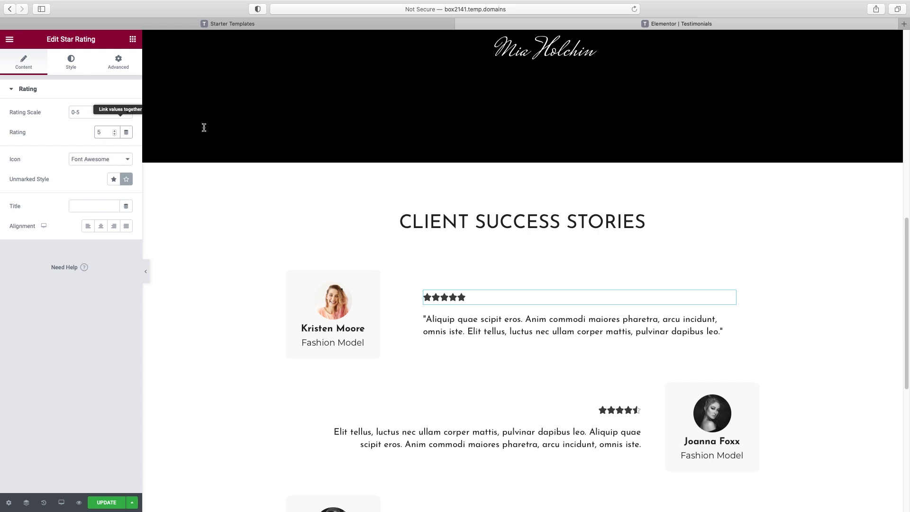
pyautogui.click(69, 63)
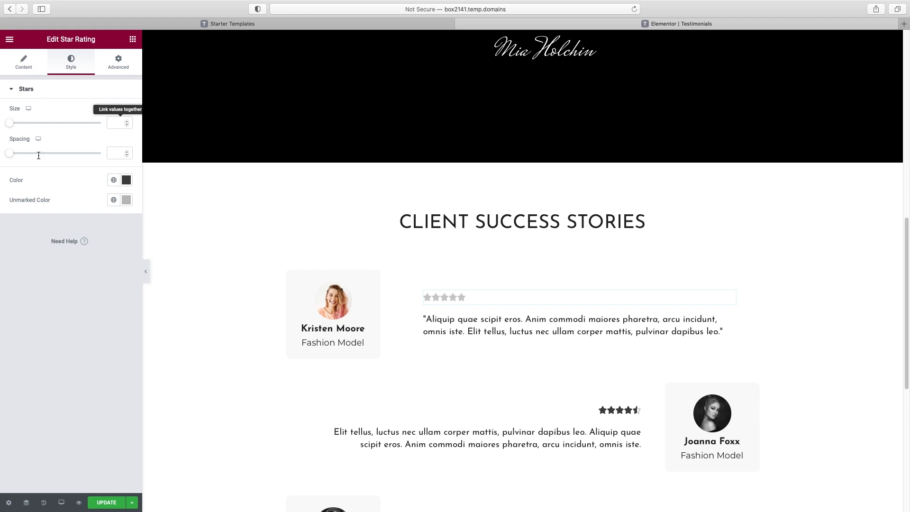
pyautogui.click(126, 179)
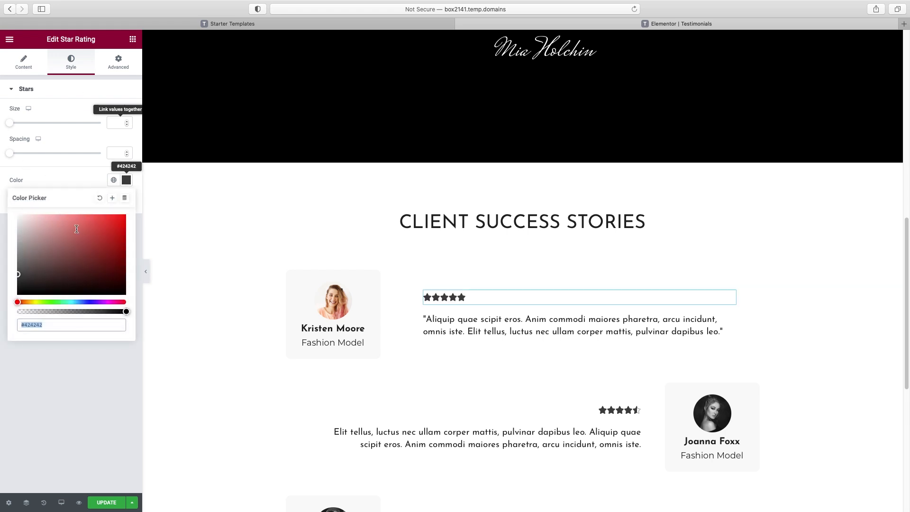
pyautogui.click(31, 302)
pyautogui.moveTo(99, 230); pyautogui.dragTo(126, 214)
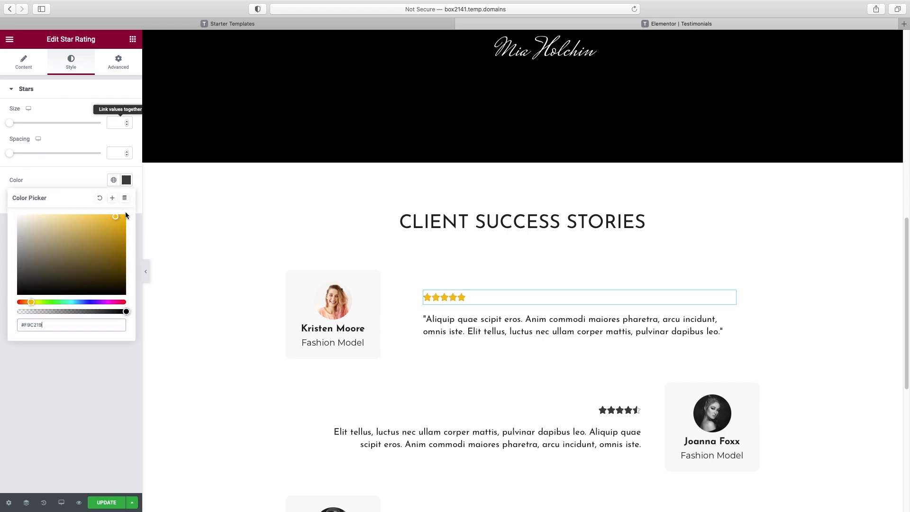
pyautogui.click(81, 172)
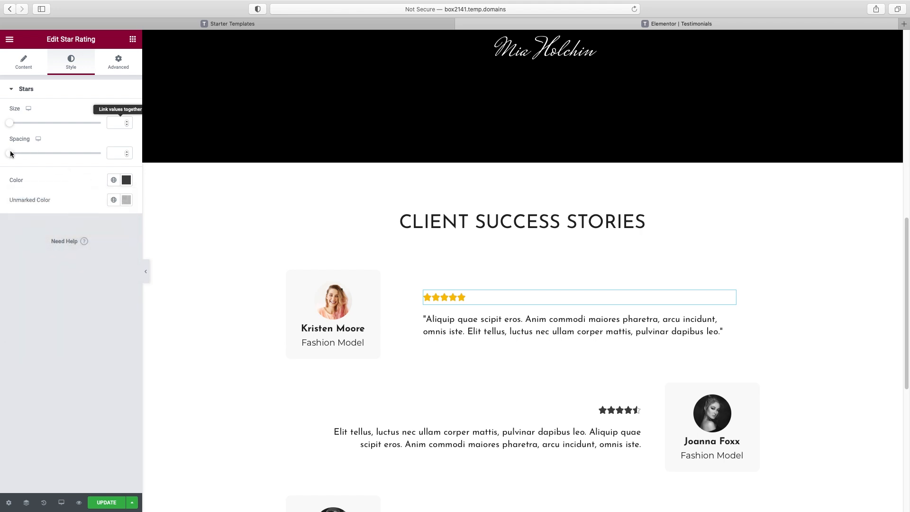
pyautogui.moveTo(11, 155); pyautogui.dragTo(19, 156)
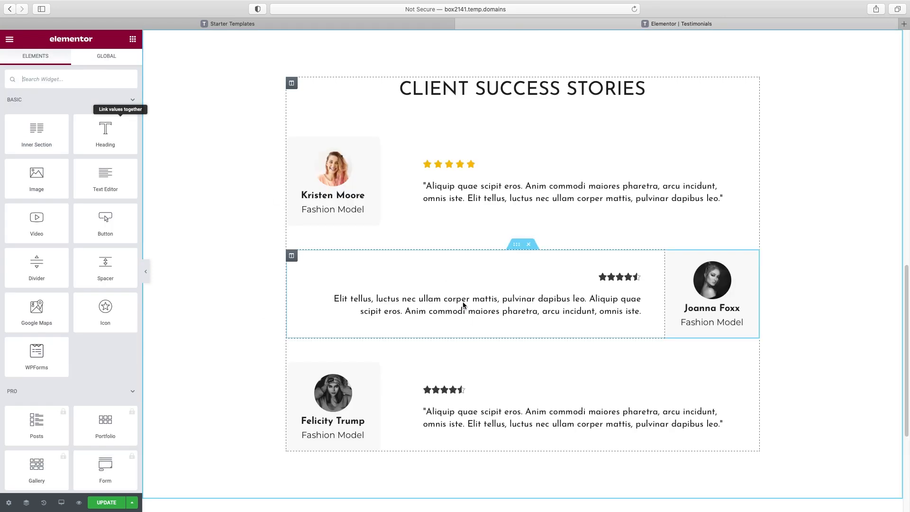
# Copy the first testimonial's star rating and paste it above the spotlight signature
pyautogui.scroll(10, 467, 284)
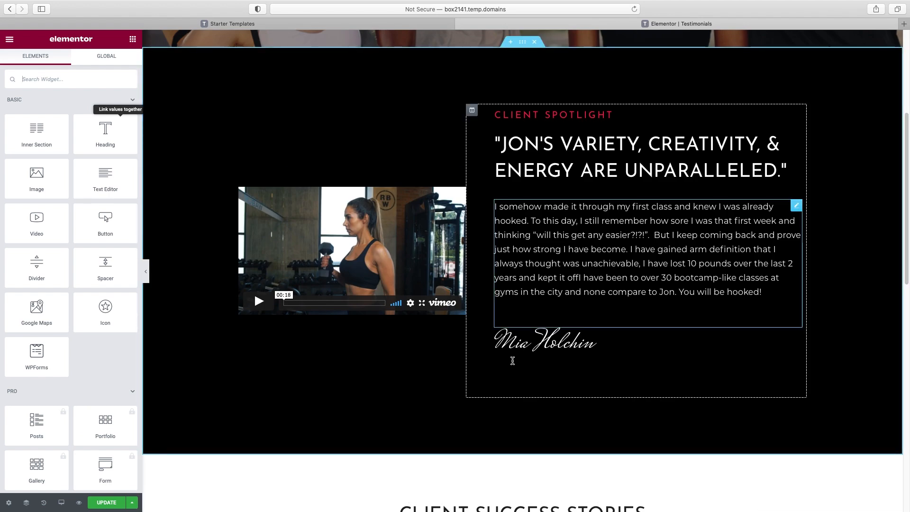
pyautogui.scroll(-6, 500, 359)
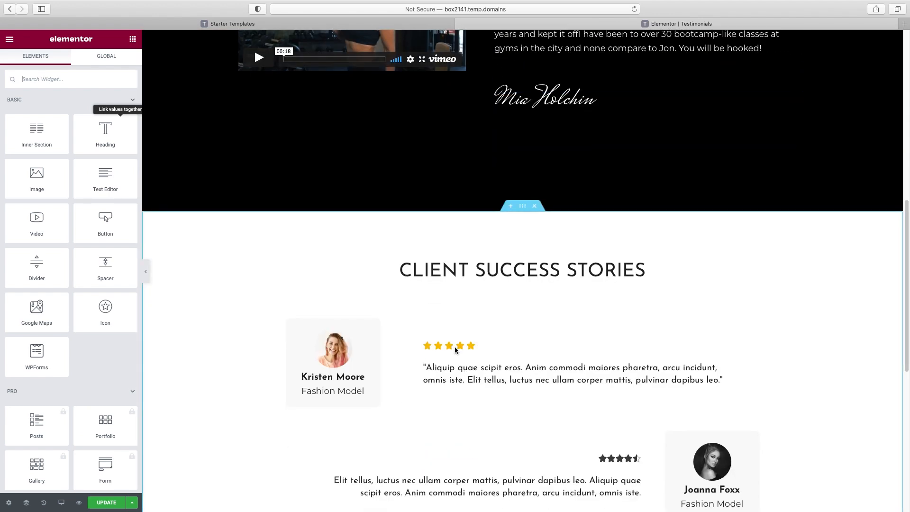
pyautogui.click(458, 348)
pyautogui.rightClick(462, 349)
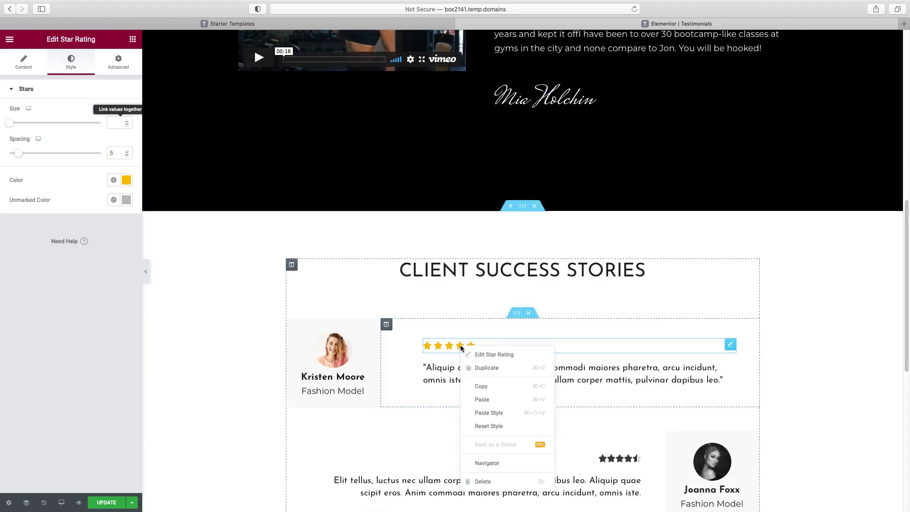
pyautogui.click(497, 387)
pyautogui.scroll(3, 550, 251)
pyautogui.rightClick(549, 241)
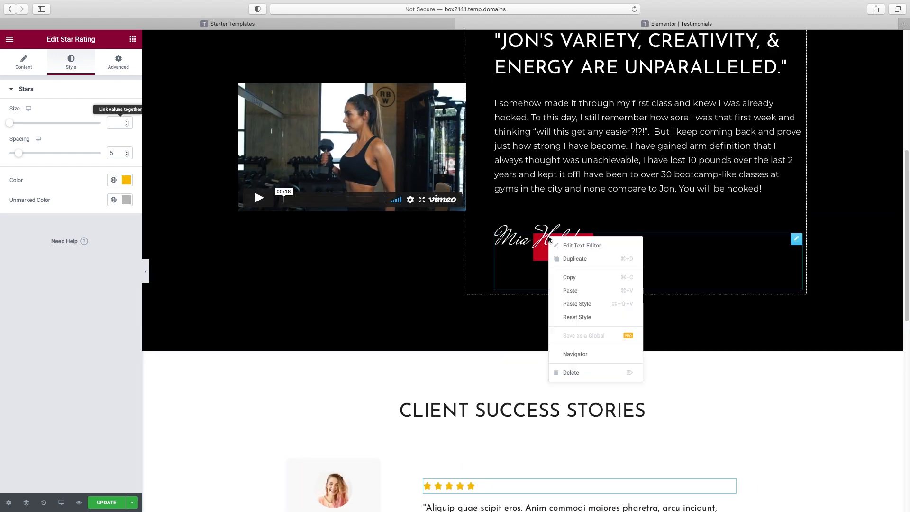
pyautogui.click(576, 290)
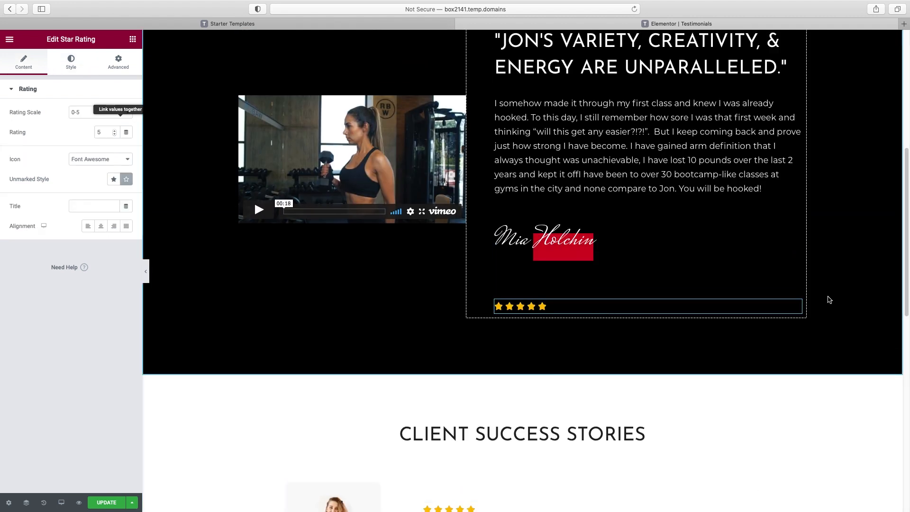
pyautogui.moveTo(798, 306)
pyautogui.moveTo(798, 306); pyautogui.dragTo(748, 202)
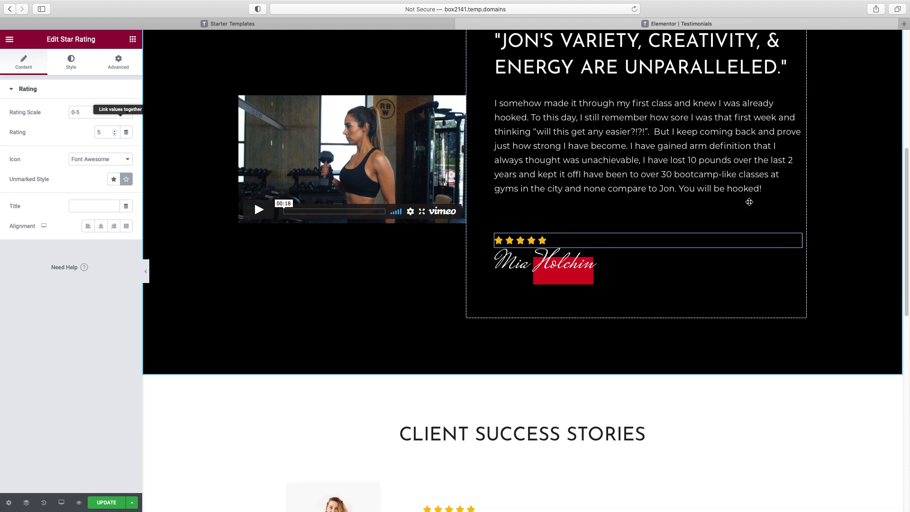
pyautogui.click(613, 283)
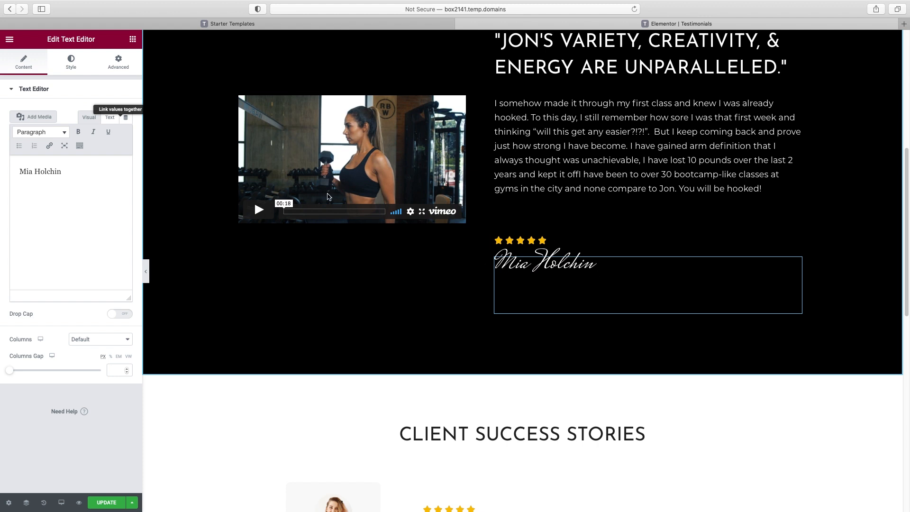
# Put the stars and signature in a two-column inner section, stars column narrowed to about 26%
pyautogui.click(133, 39)
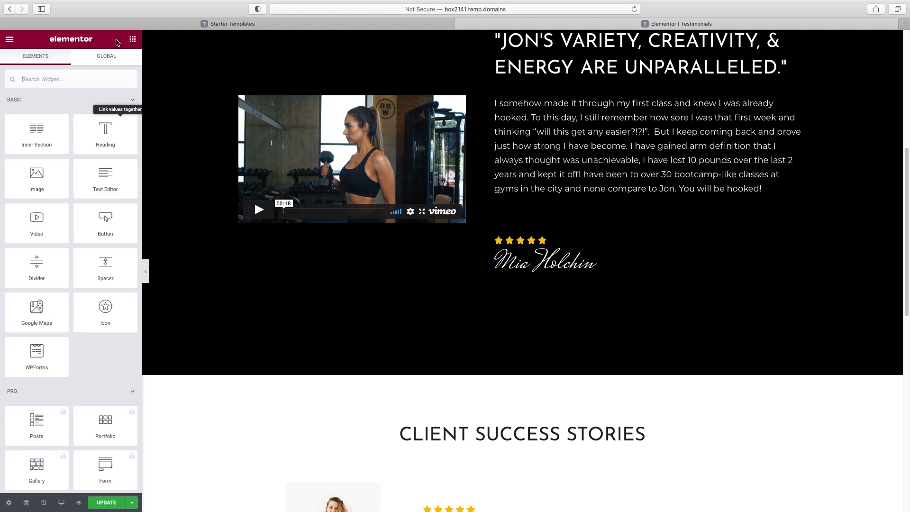
pyautogui.moveTo(39, 130); pyautogui.dragTo(543, 230)
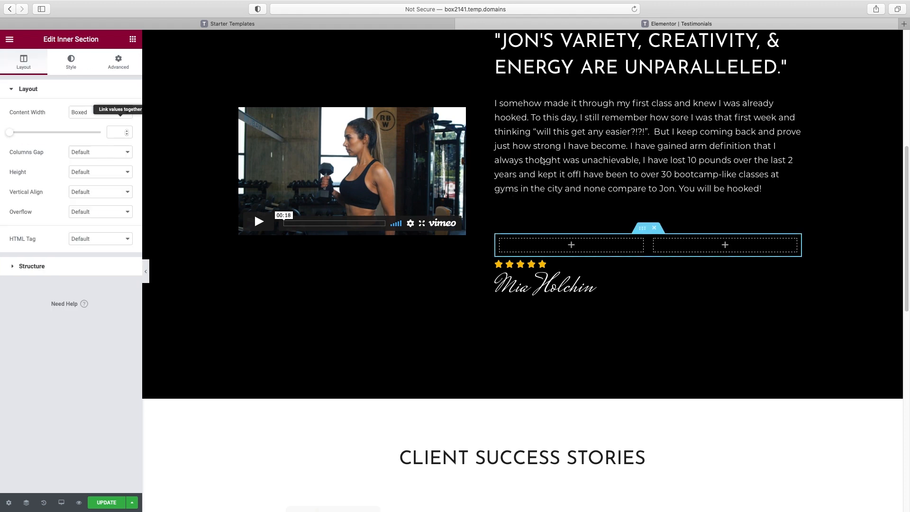
pyautogui.moveTo(510, 265); pyautogui.dragTo(528, 248)
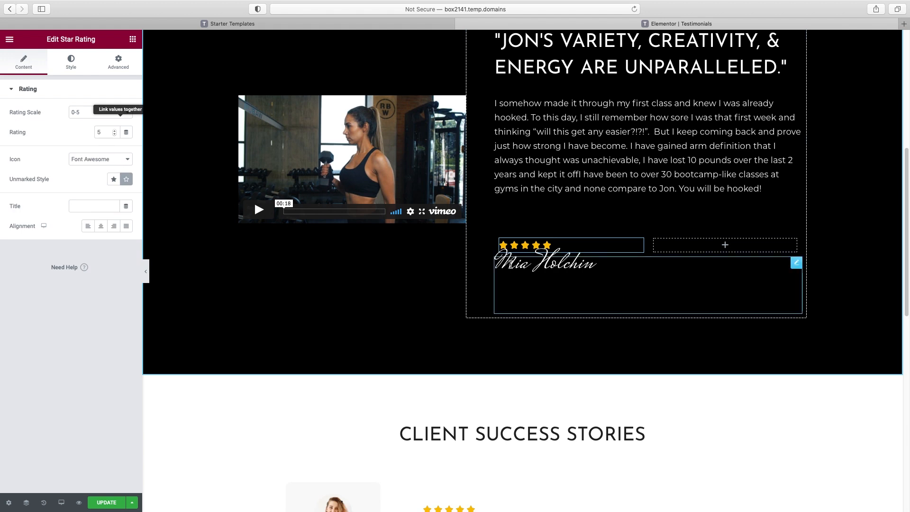
pyautogui.click(774, 277)
pyautogui.moveTo(773, 276); pyautogui.dragTo(743, 247)
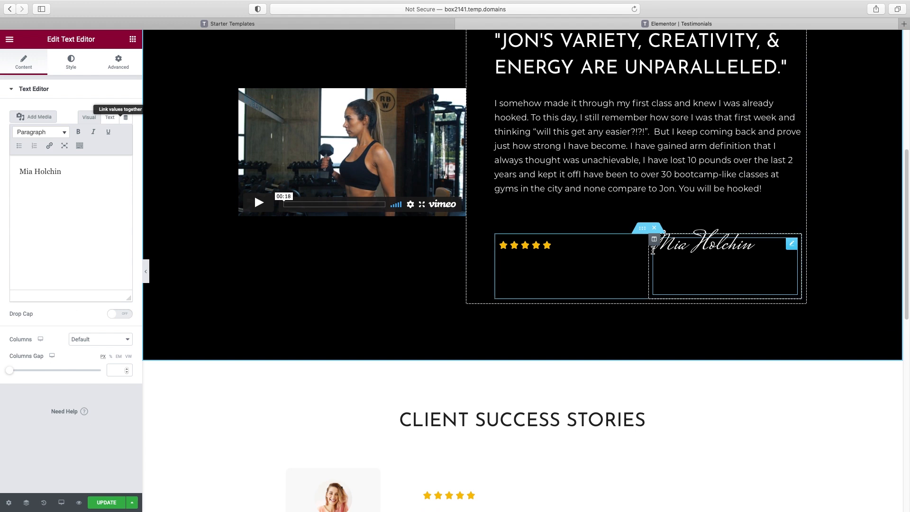
pyautogui.moveTo(649, 251); pyautogui.dragTo(561, 255)
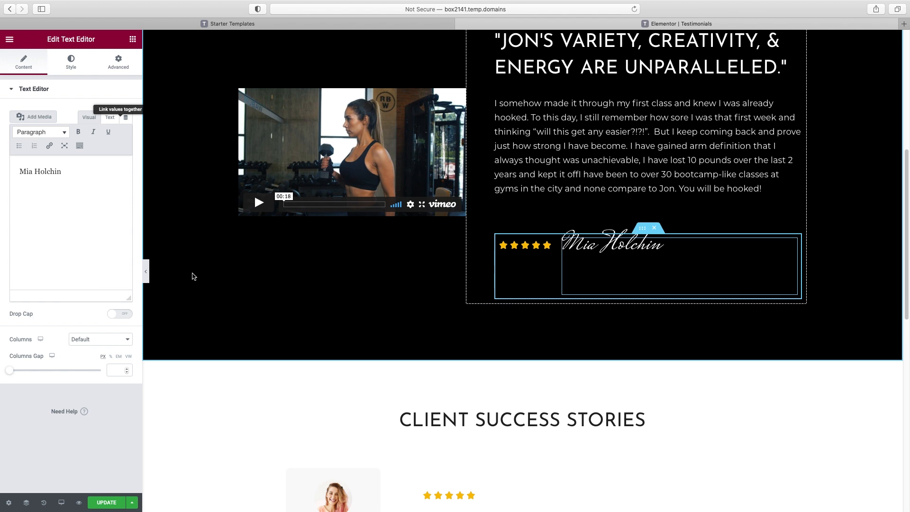
pyautogui.click(147, 272)
# Scroll through the full-width preview, then reopen the editing panel
pyautogui.scroll(7, 487, 284)
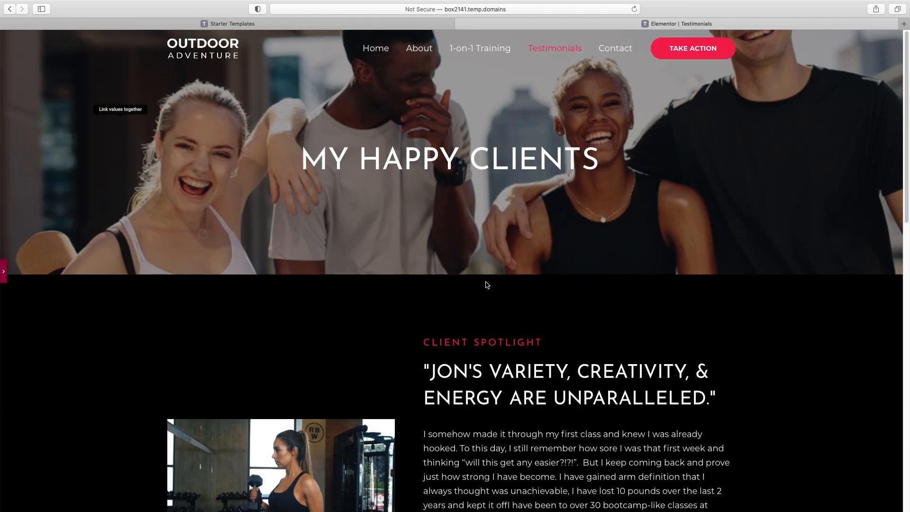
pyautogui.scroll(-12, 861, 142)
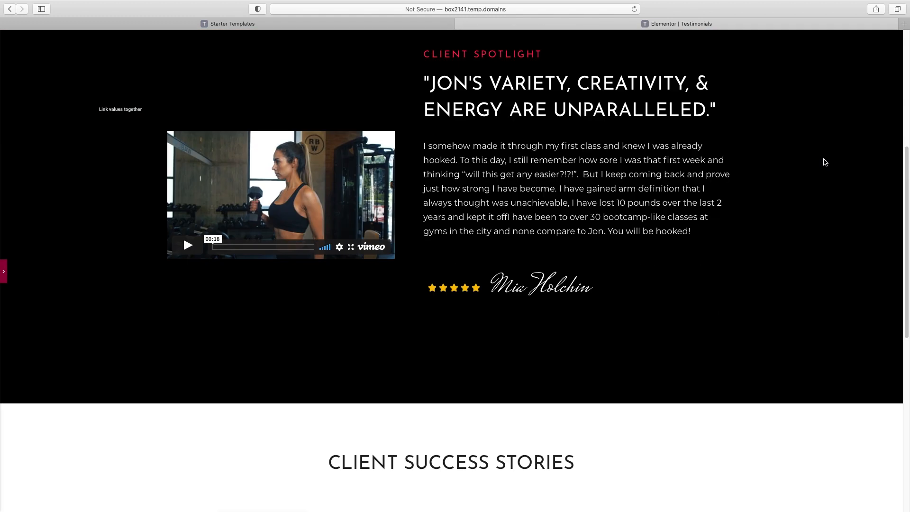
pyautogui.scroll(12, 824, 160)
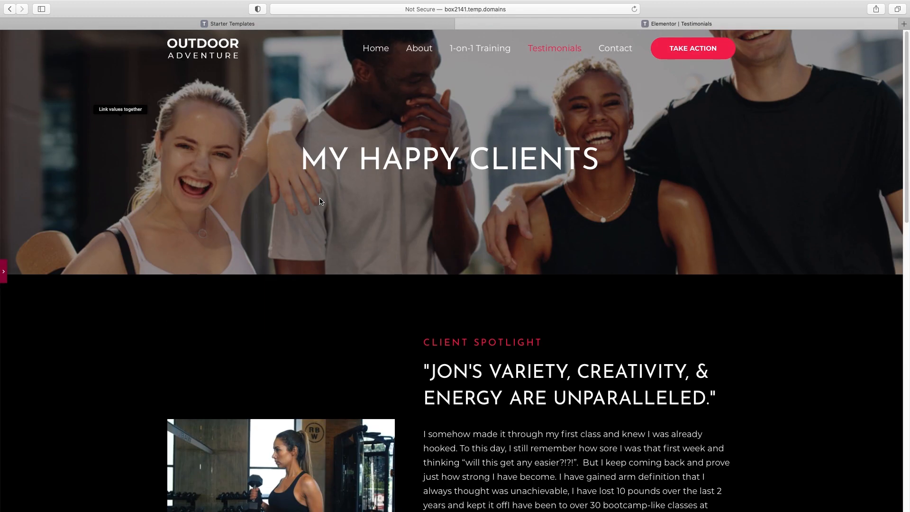
pyautogui.click(5, 274)
# Preview the Testimonials page at mobile phone width and scroll through the stacked spotlight
pyautogui.moveTo(61, 502)
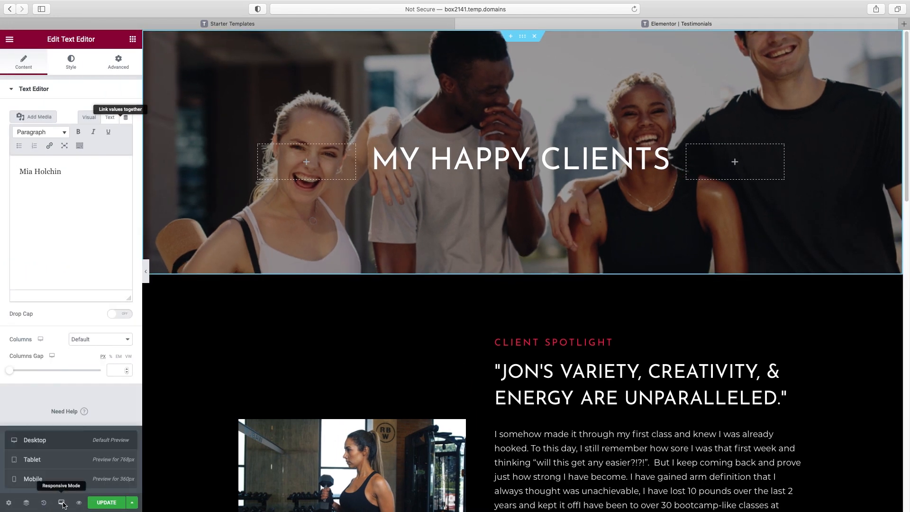
pyautogui.click(36, 479)
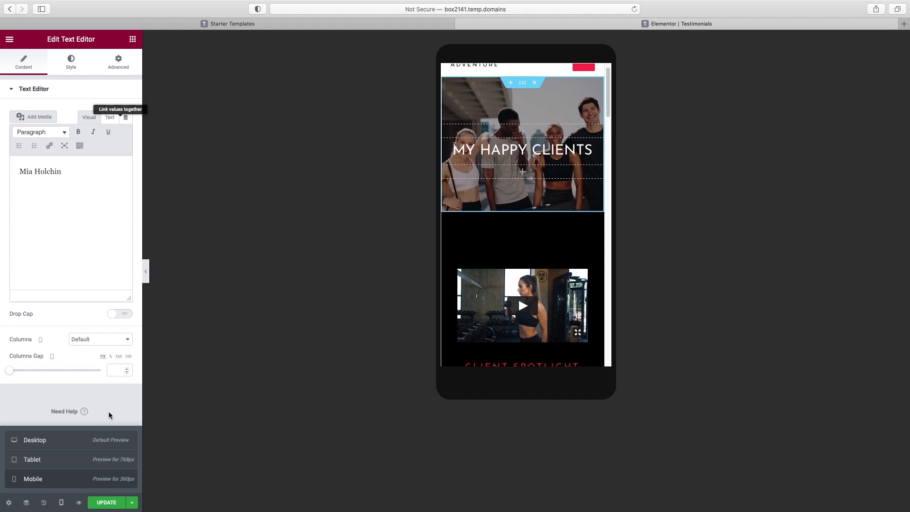
pyautogui.scroll(-10, 573, 258)
pyautogui.scroll(10, 564, 256)
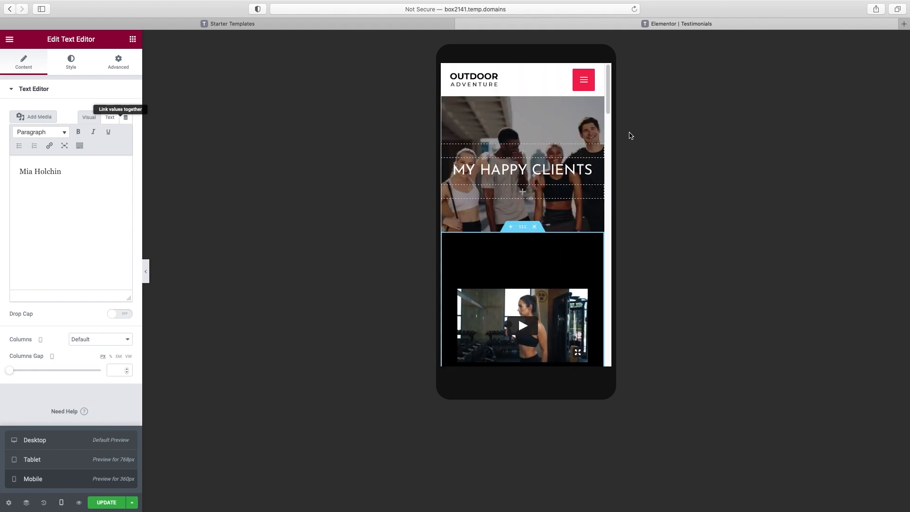
pyautogui.scroll(-2, 611, 114)
pyautogui.scroll(-5, 611, 118)
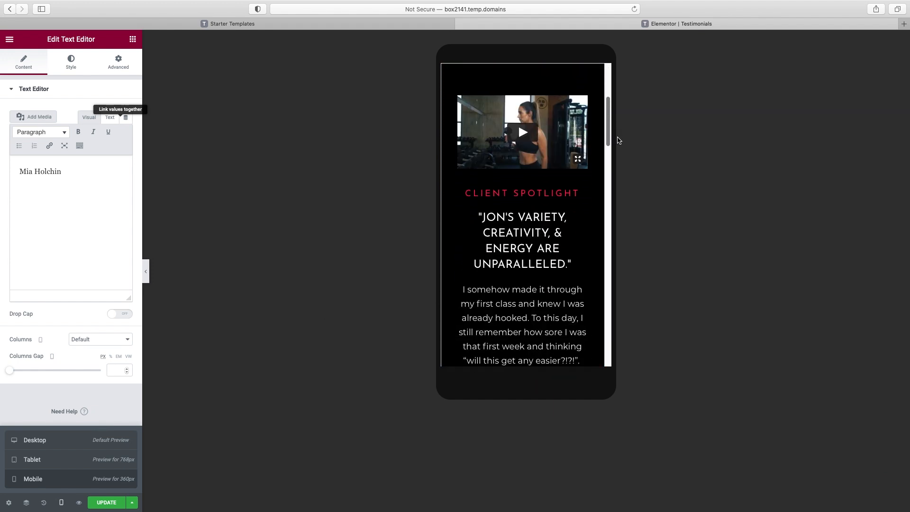
pyautogui.scroll(-6, 622, 151)
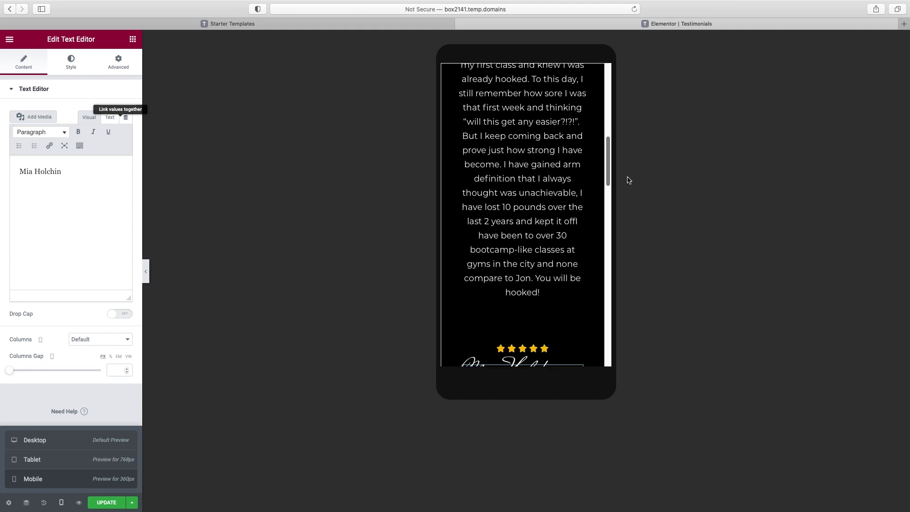
pyautogui.scroll(-10, 631, 200)
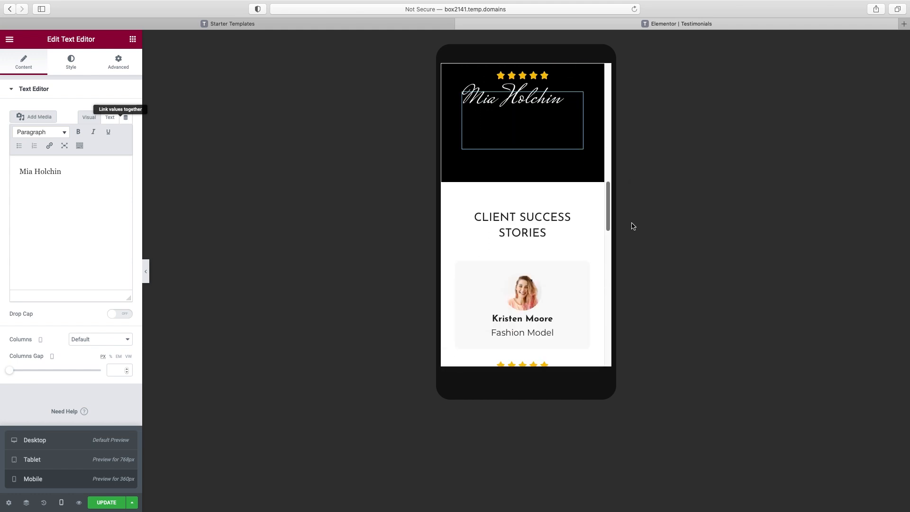
pyautogui.scroll(-10, 632, 285)
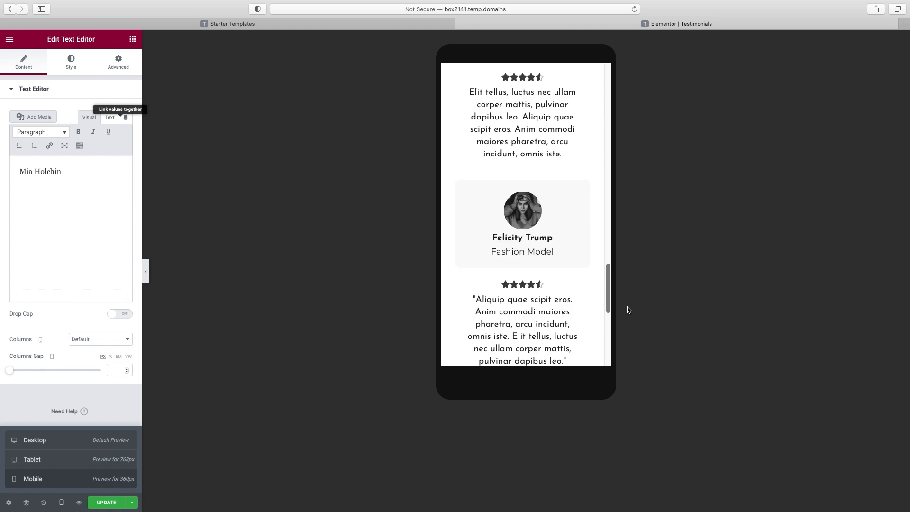
pyautogui.scroll(3, 628, 320)
pyautogui.scroll(20, 626, 311)
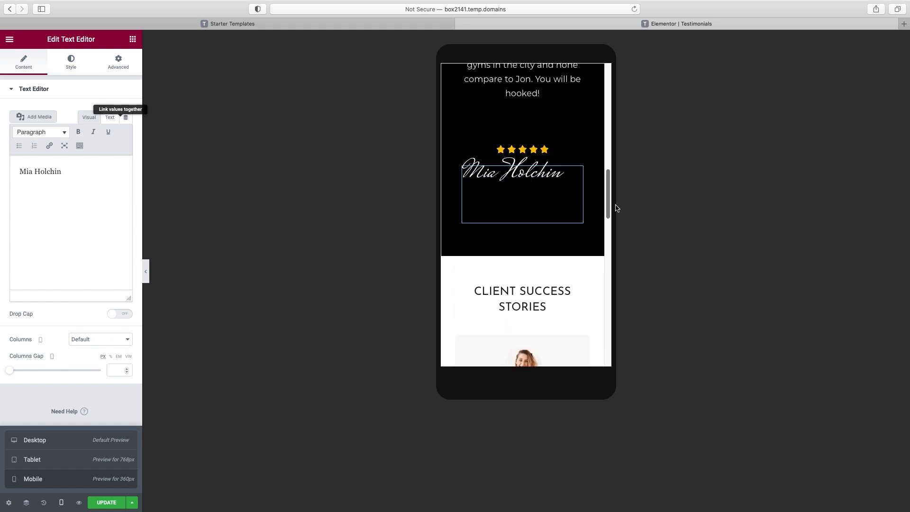
# Switch the preview to tablet width and select the signature text block
pyautogui.click(97, 462)
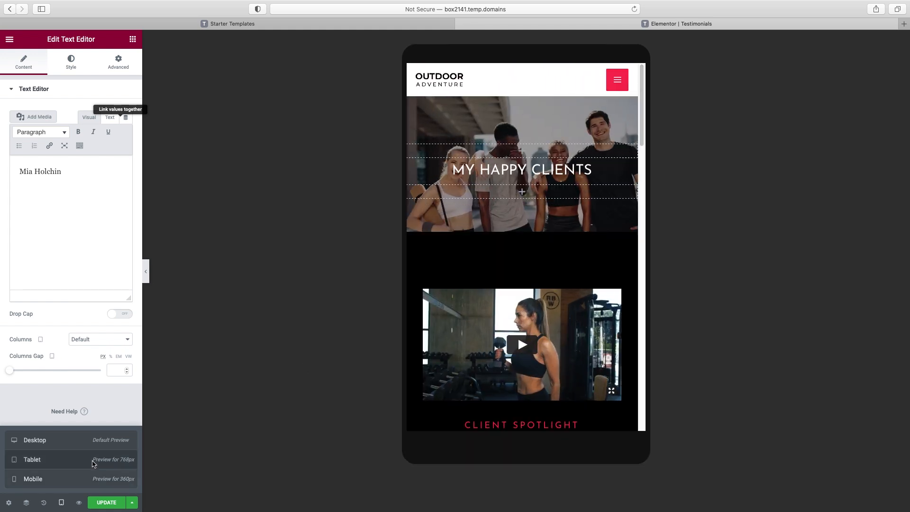
pyautogui.scroll(-6, 654, 239)
pyautogui.scroll(4, 702, 127)
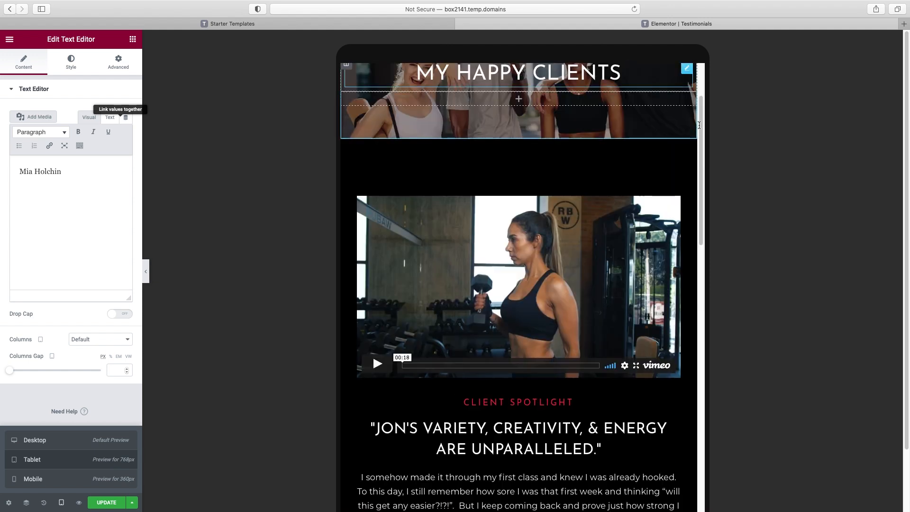
pyautogui.scroll(-1, 702, 126)
pyautogui.scroll(-8, 701, 127)
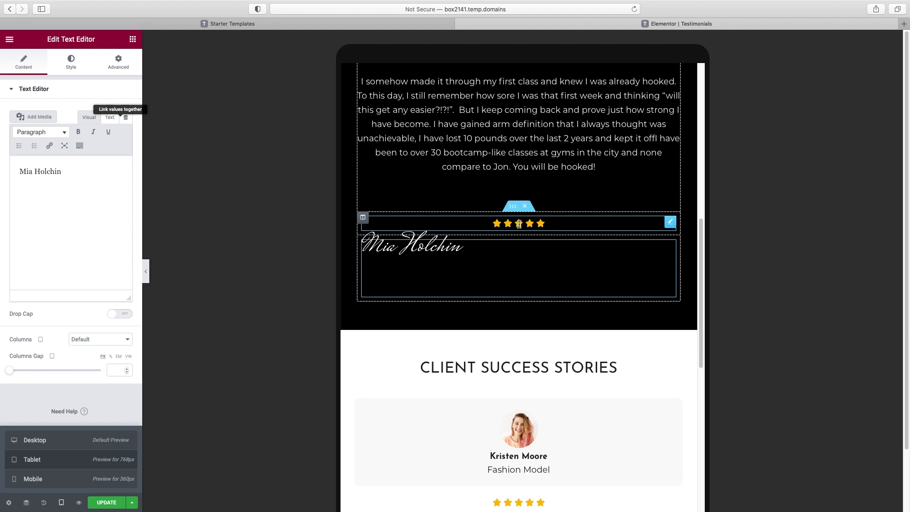
pyautogui.click(519, 224)
pyautogui.click(470, 246)
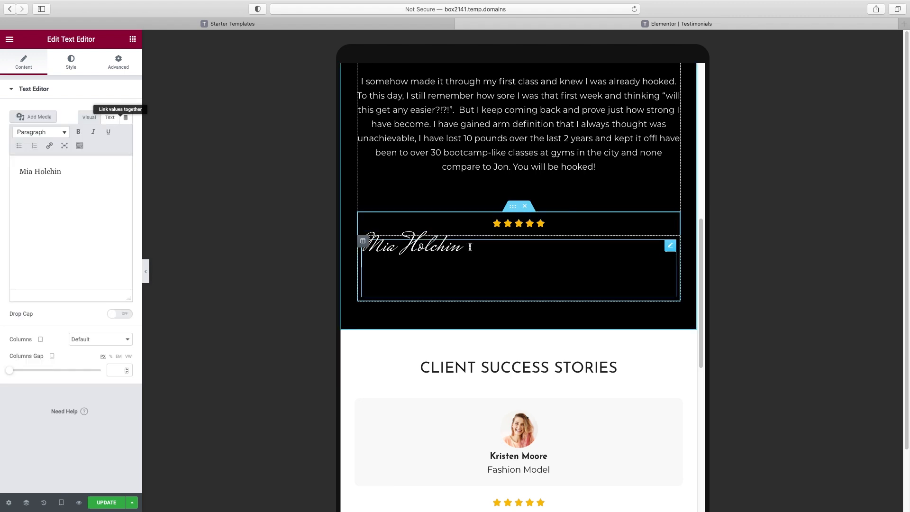
pyautogui.moveTo(670, 245)
pyautogui.mouseDown()
pyautogui.moveTo(366, 244)
pyautogui.moveTo(393, 240)
pyautogui.mouseUp()
# Center-align the signature text and save the Testimonials page with UPDATE
pyautogui.click(70, 69)
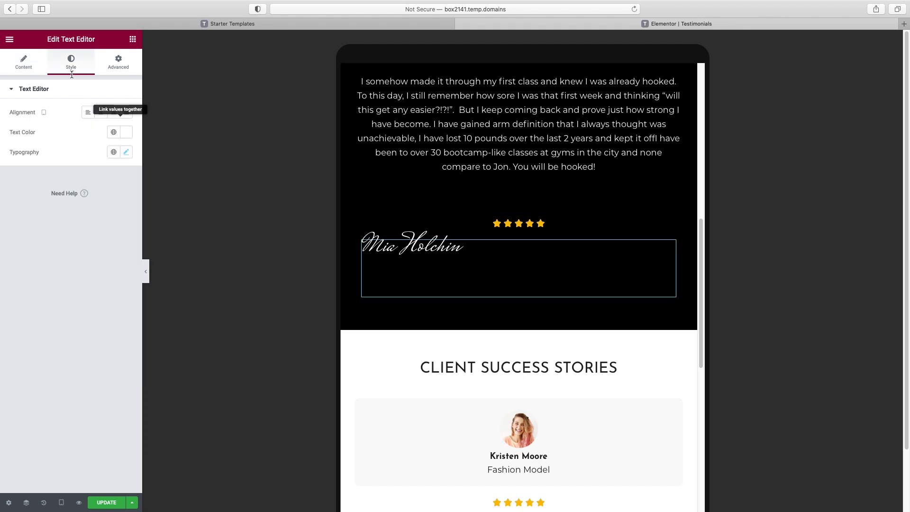
pyautogui.click(101, 116)
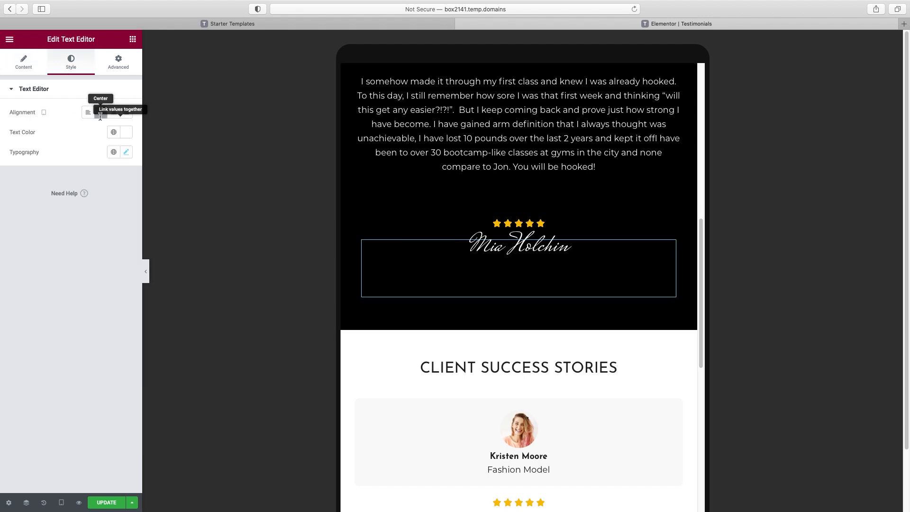
pyautogui.scroll(-10, 448, 358)
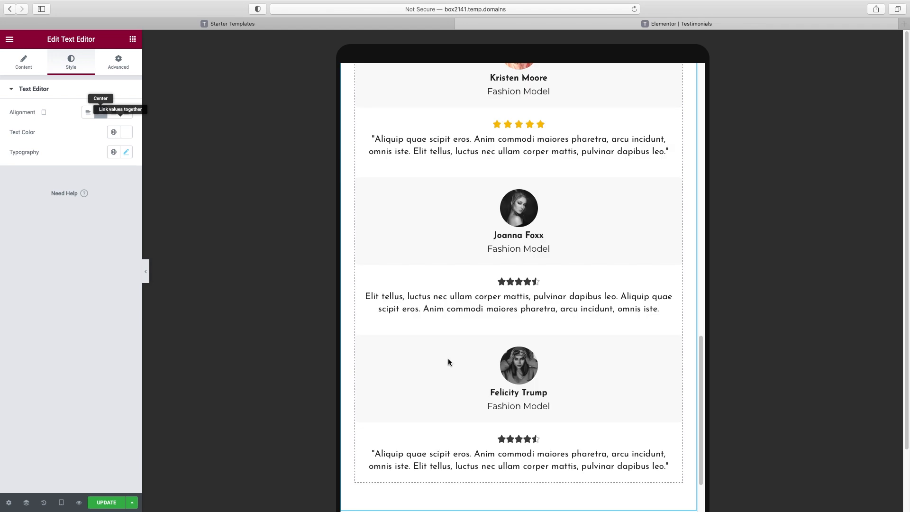
pyautogui.scroll(10, 448, 359)
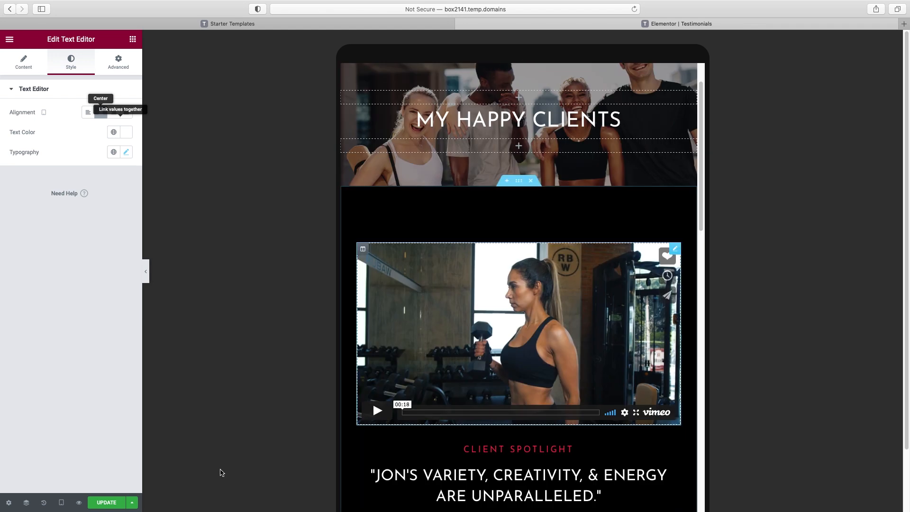
pyautogui.click(107, 503)
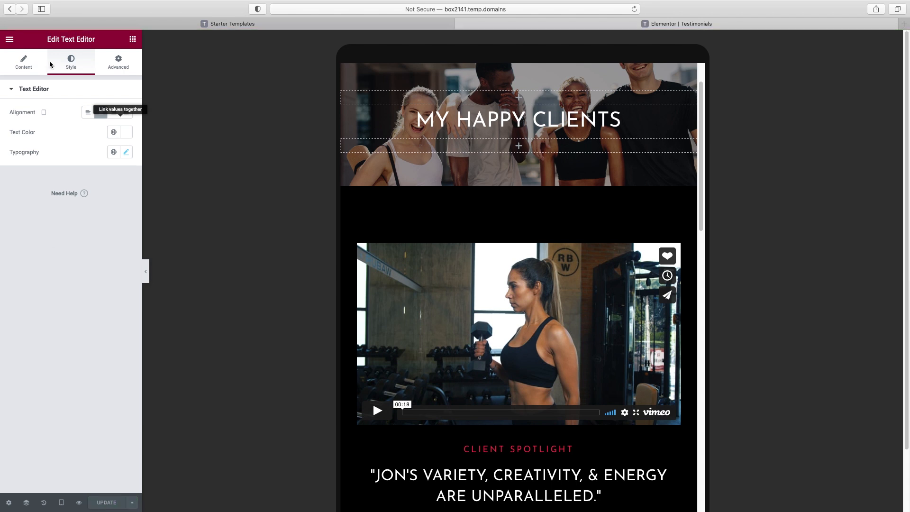
pyautogui.click(10, 41)
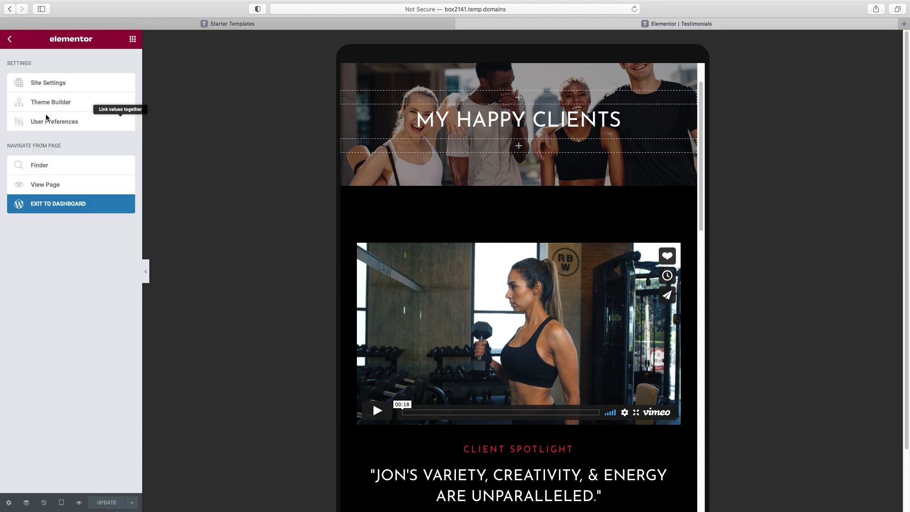
# Exit to the WordPress dashboard, go to Pages, and edit Contact with Elementor
pyautogui.click(53, 205)
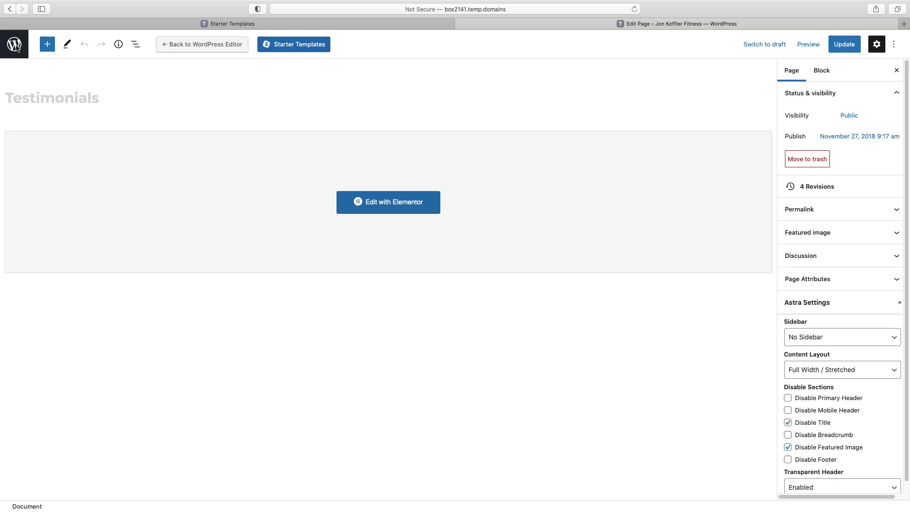
pyautogui.click(16, 47)
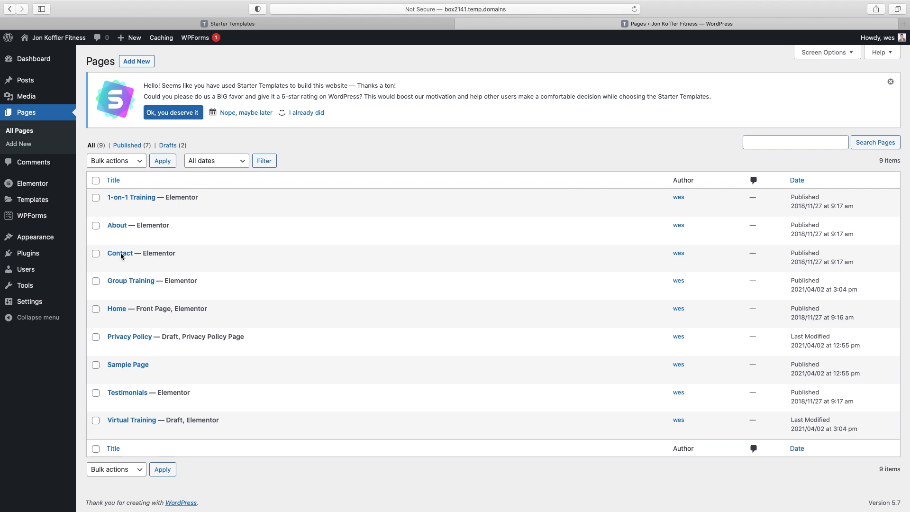
pyautogui.moveTo(225, 258)
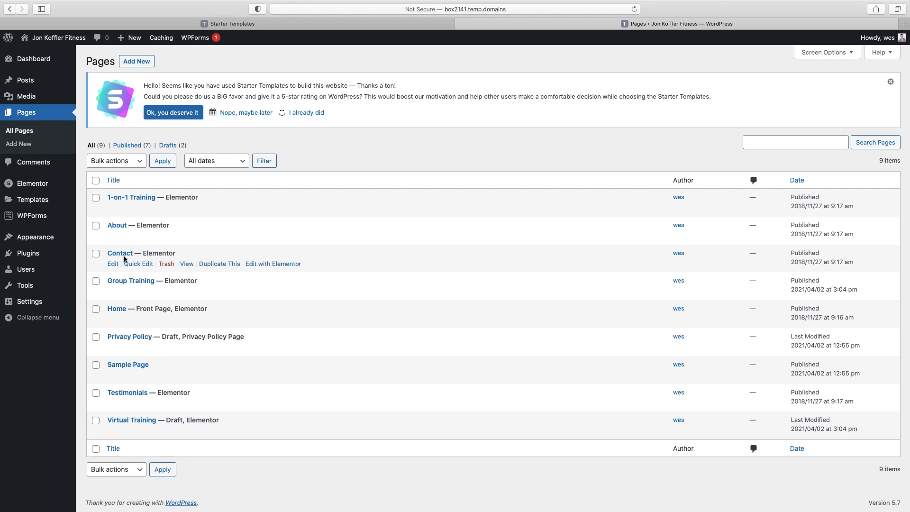
pyautogui.click(259, 265)
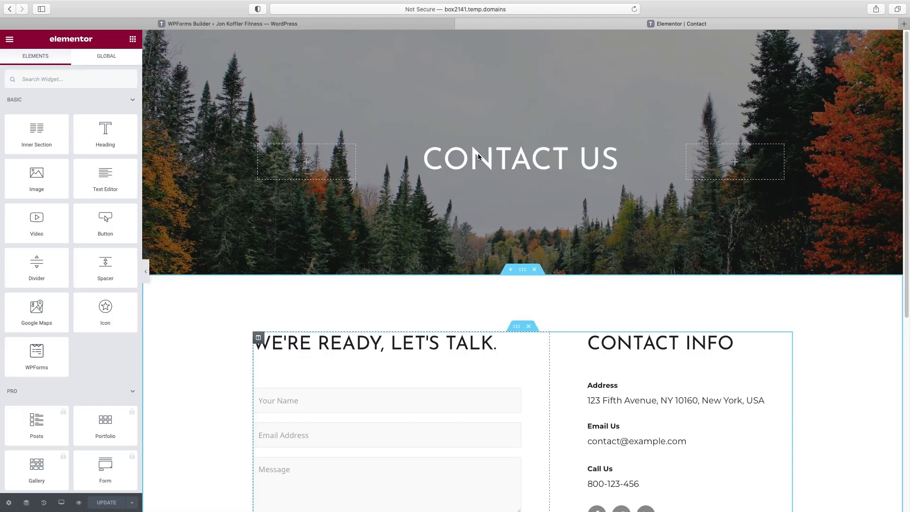
# Replace 'Us' in the hero's CONTACT US heading with the trainer's name
pyautogui.click(478, 152)
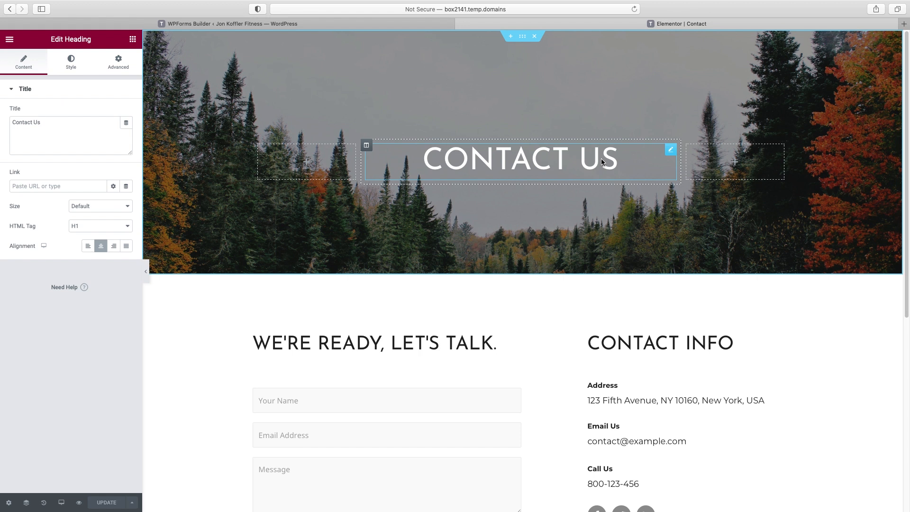
pyautogui.click(35, 122)
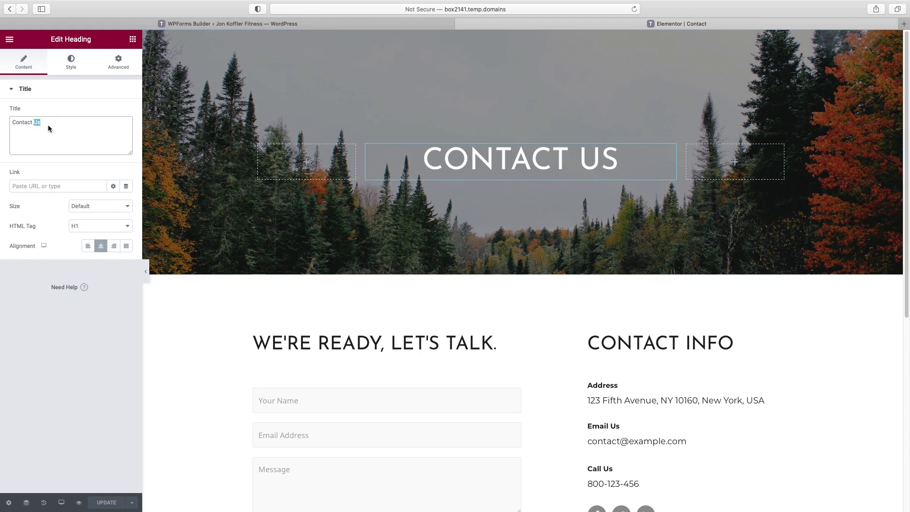
pyautogui.write('Jon')
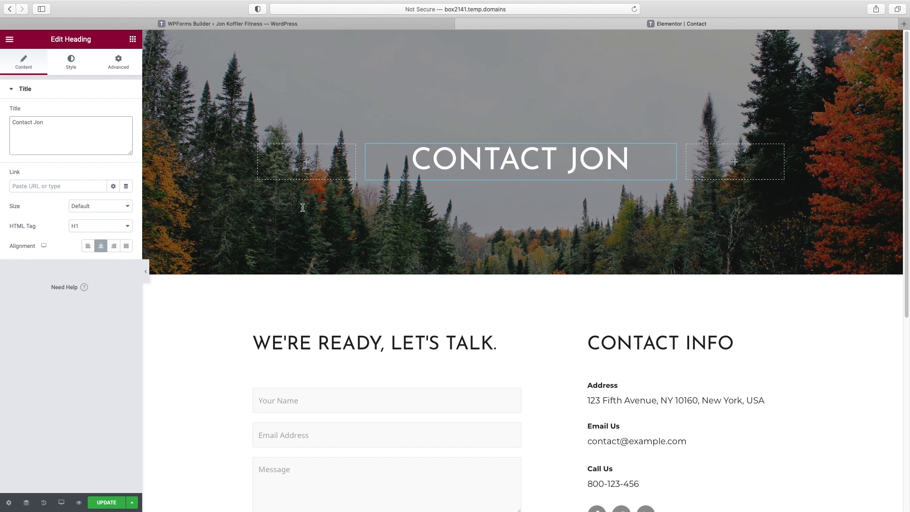
# Upload a sneakers-and-smartphone photo as the hero section's new background image
pyautogui.click(522, 38)
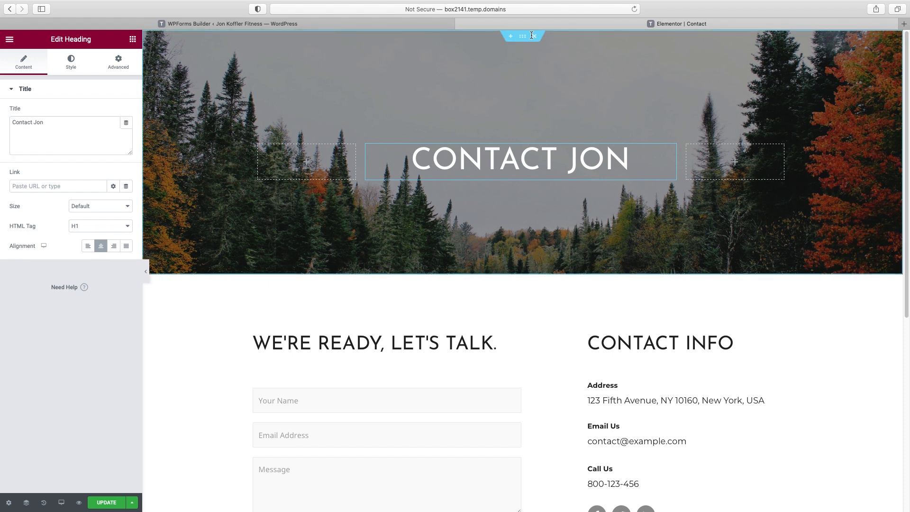
pyautogui.click(522, 37)
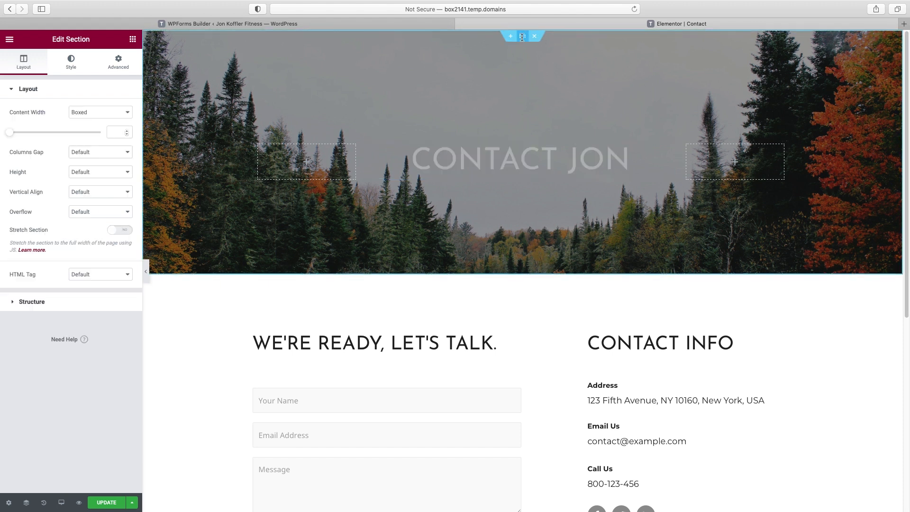
pyautogui.click(71, 62)
pyautogui.click(75, 222)
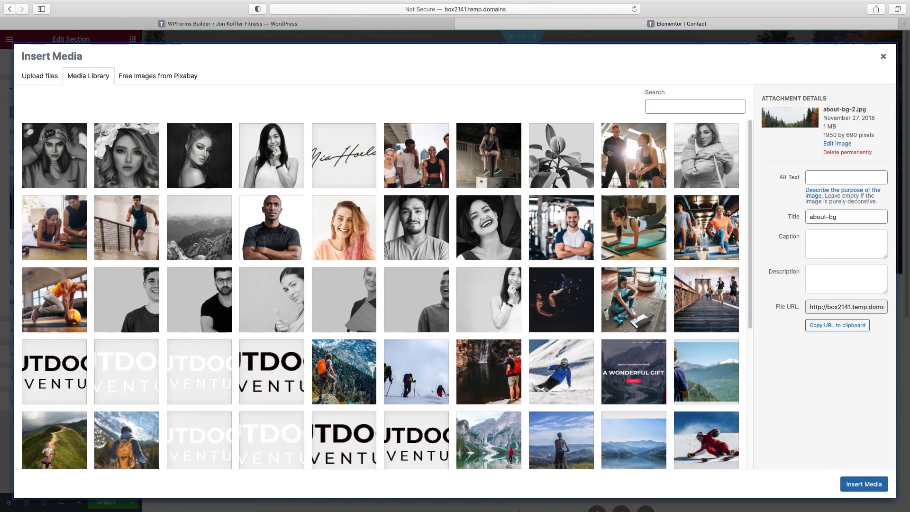
pyautogui.moveTo(907, 175); pyautogui.dragTo(367, 200)
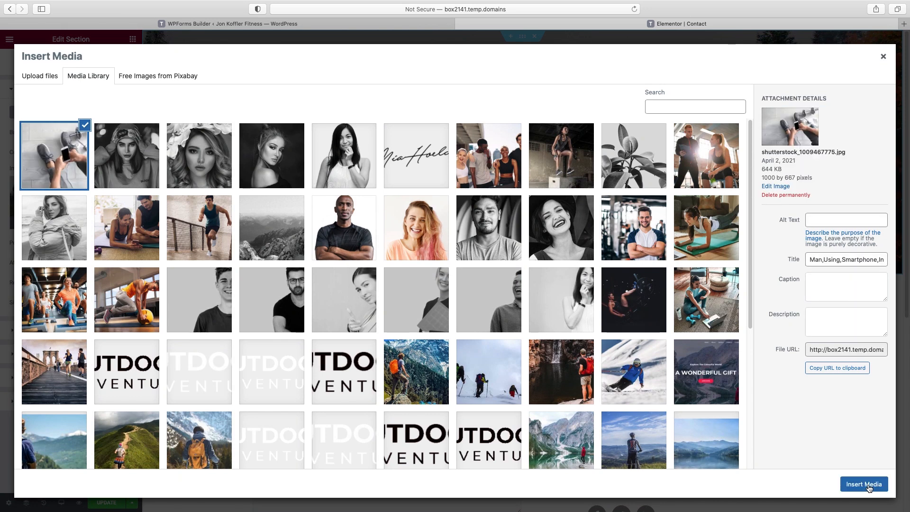
pyautogui.click(863, 484)
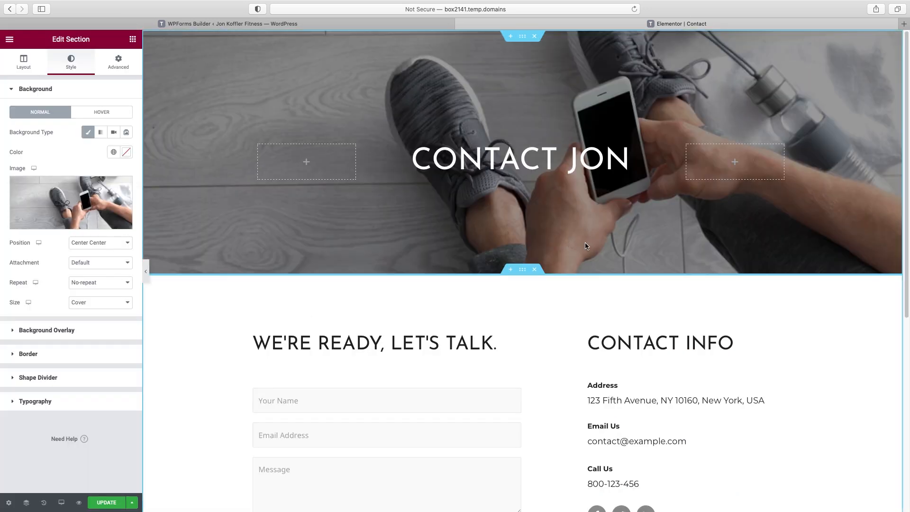
pyautogui.scroll(-3, 587, 245)
pyautogui.click(429, 207)
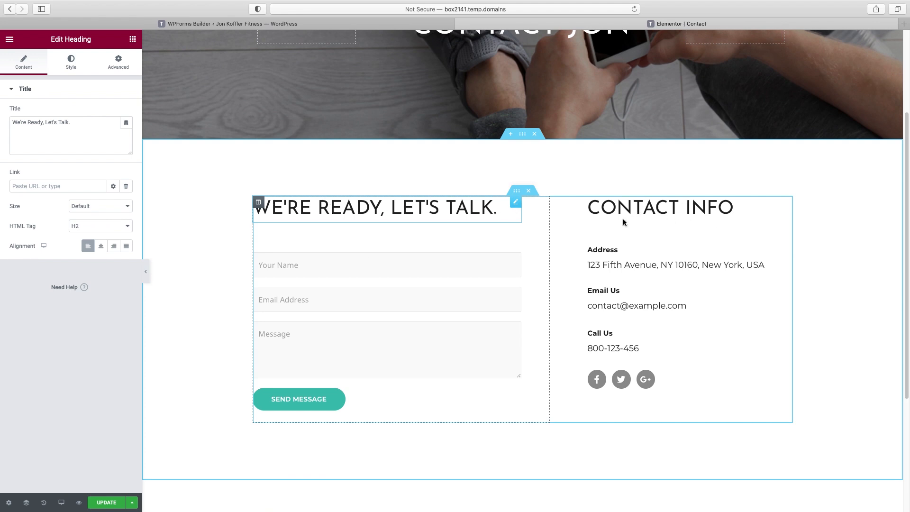
# Delete the Email Us icon box from Contact Info, keeping Address and Call Us
pyautogui.click(604, 256)
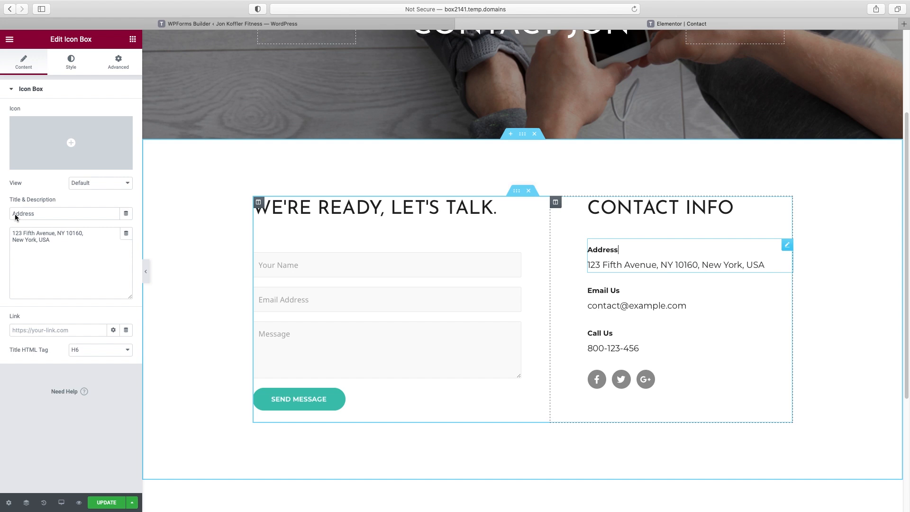
pyautogui.moveTo(12, 216); pyautogui.dragTo(37, 216)
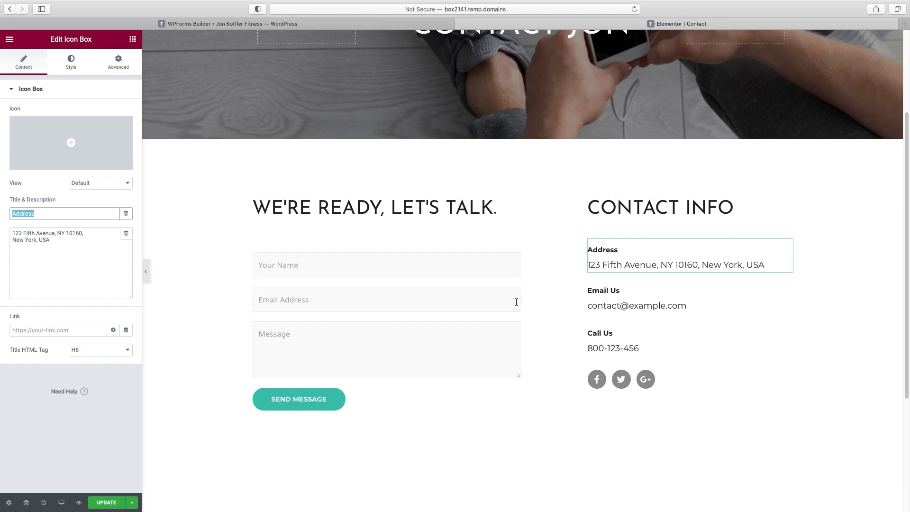
pyautogui.click(616, 292)
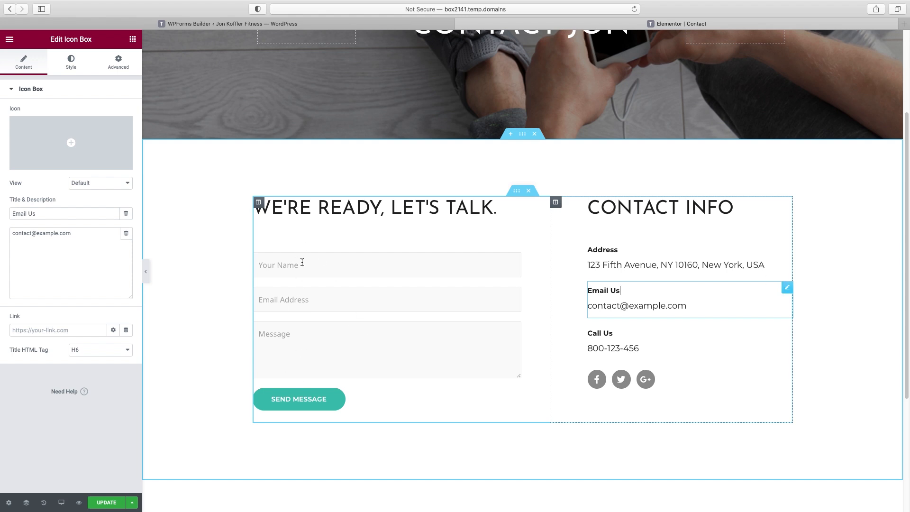
pyautogui.rightClick(785, 284)
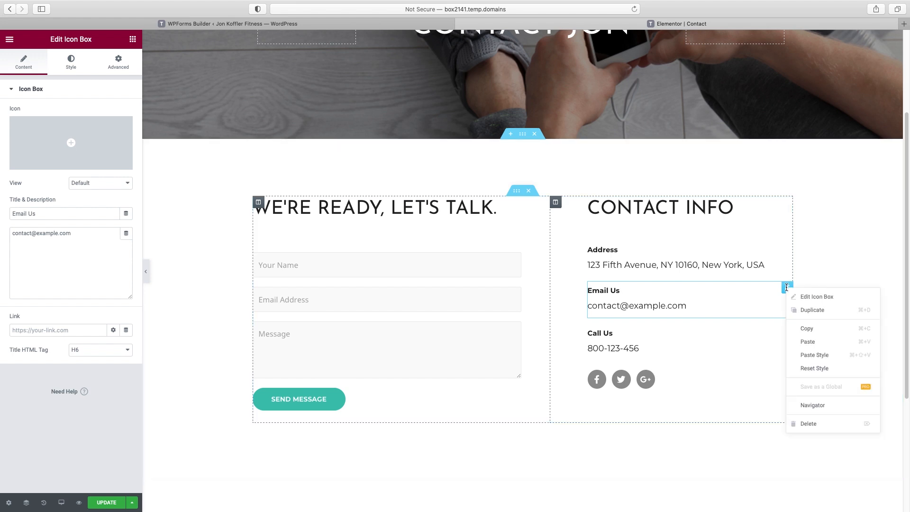
pyautogui.click(808, 426)
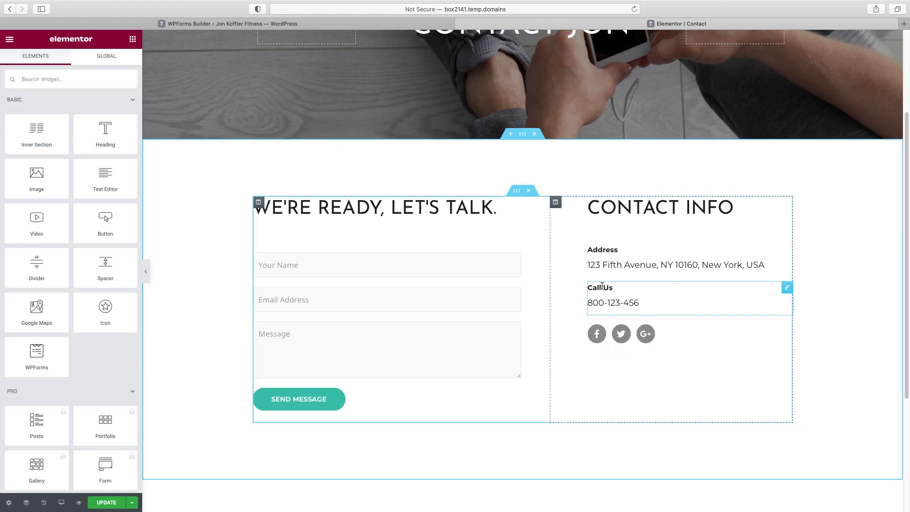
pyautogui.click(625, 335)
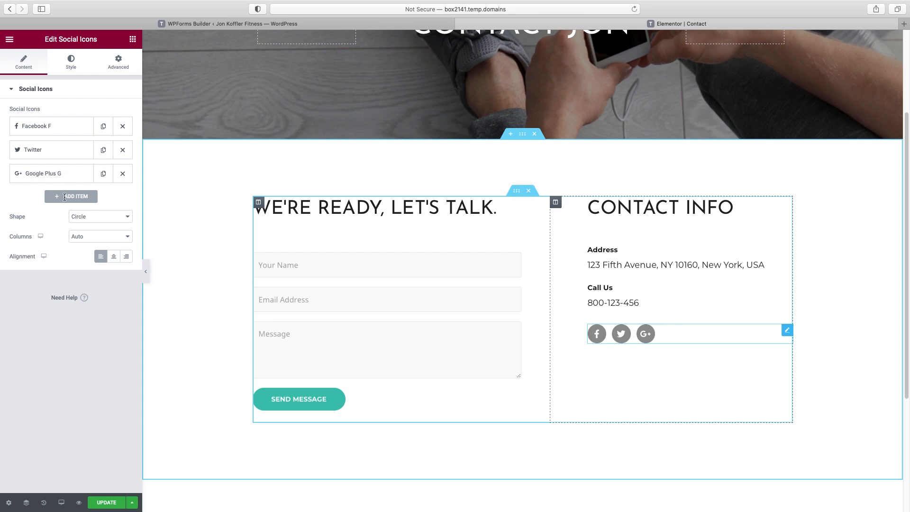
# Swap the Google Plus social icon for Instagram, leaving its # link unchanged
pyautogui.click(65, 172)
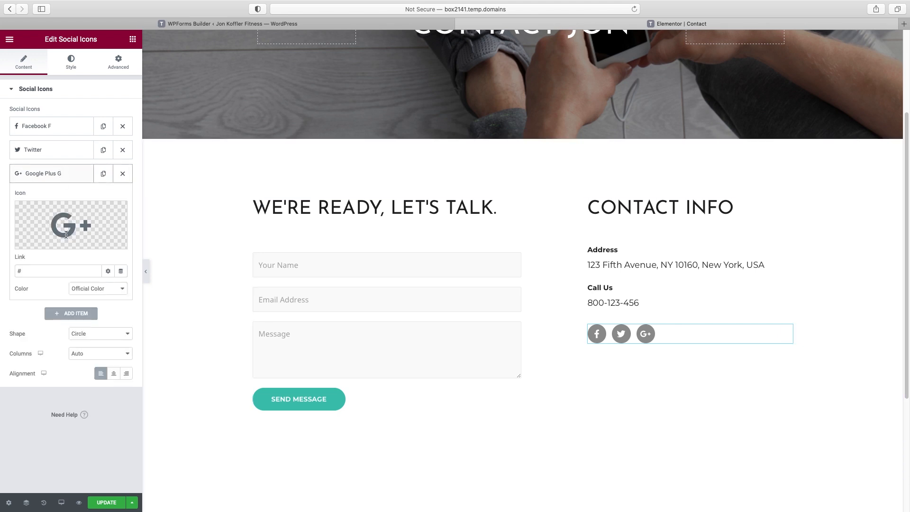
pyautogui.moveTo(53, 244)
pyautogui.click(42, 242)
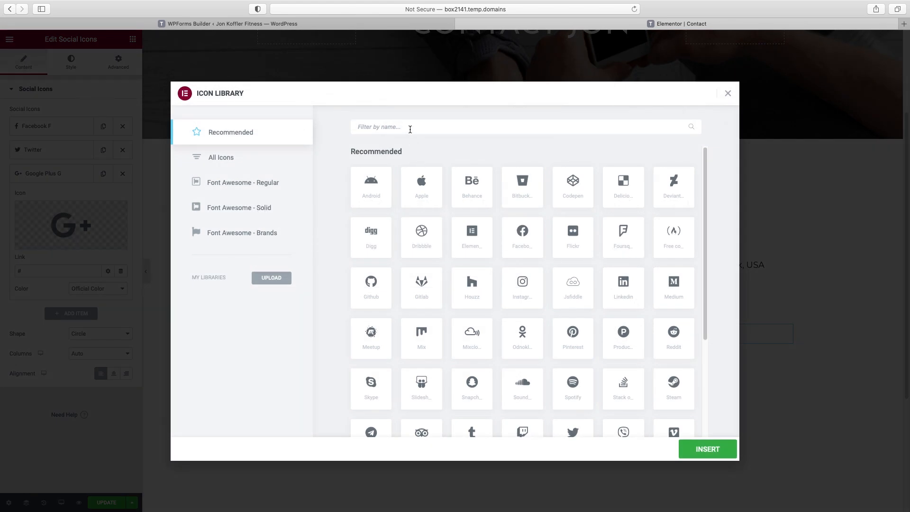
pyautogui.write('insta')
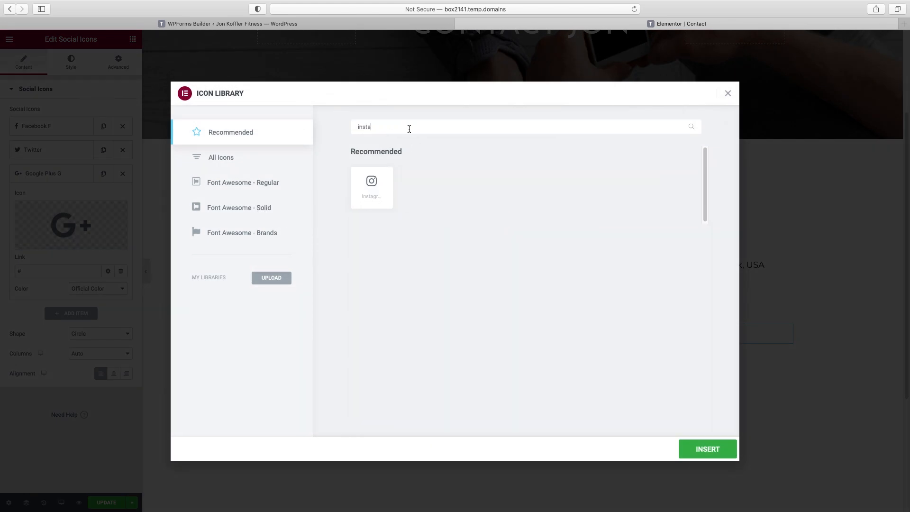
pyautogui.click(378, 182)
pyautogui.click(708, 451)
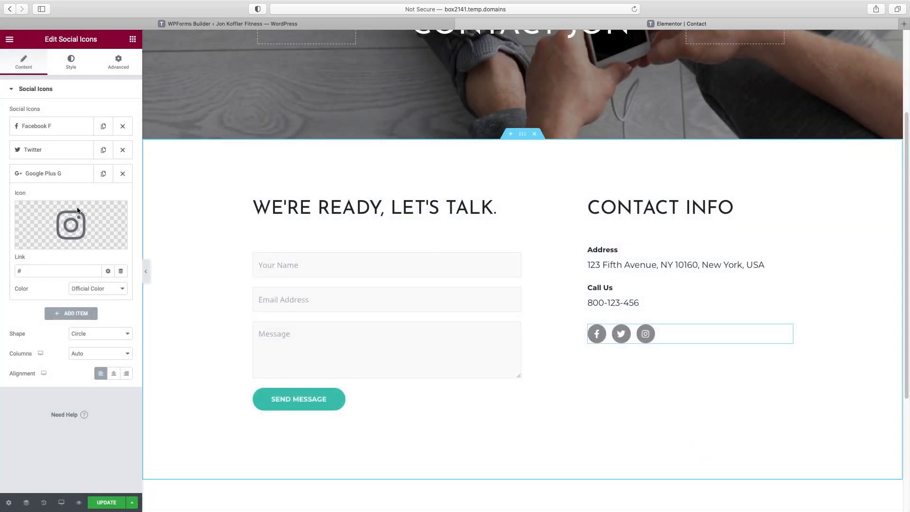
pyautogui.moveTo(37, 271); pyautogui.dragTo(11, 268)
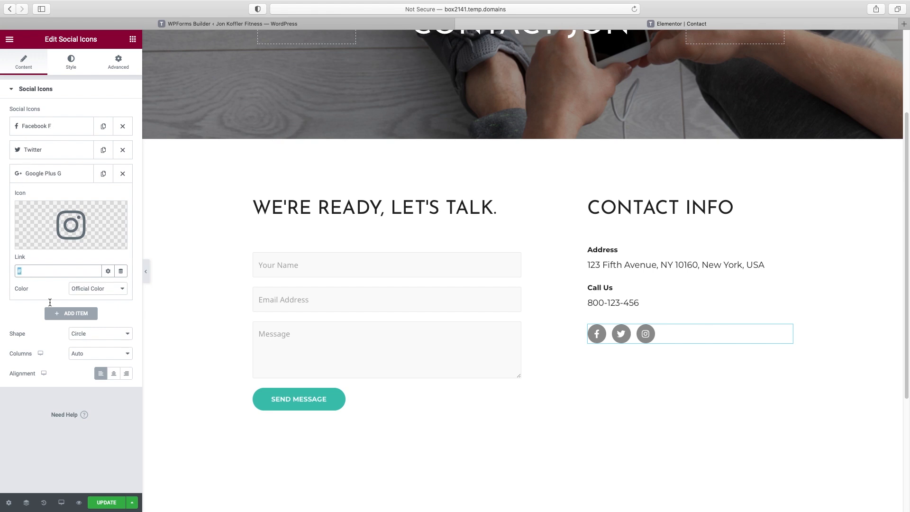
pyautogui.click(21, 282)
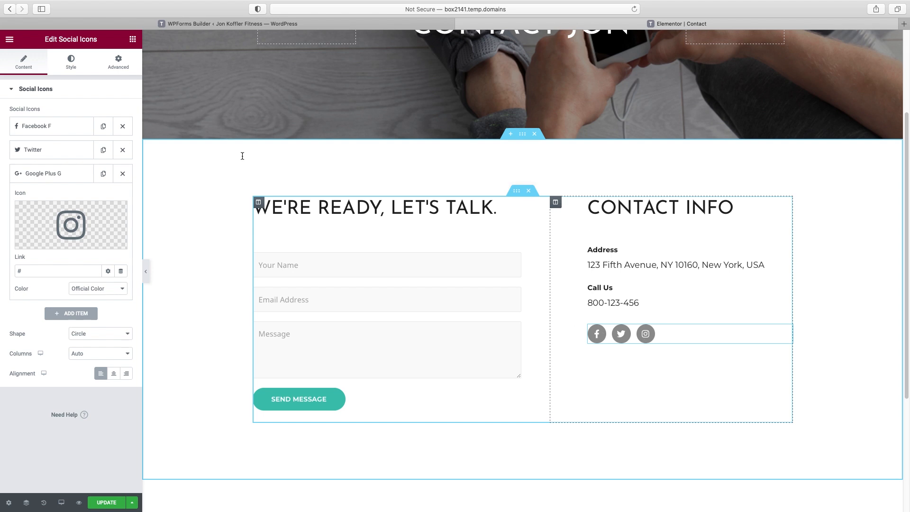
# Set the social icons' colour to Custom grey in their Style settings
pyautogui.click(73, 62)
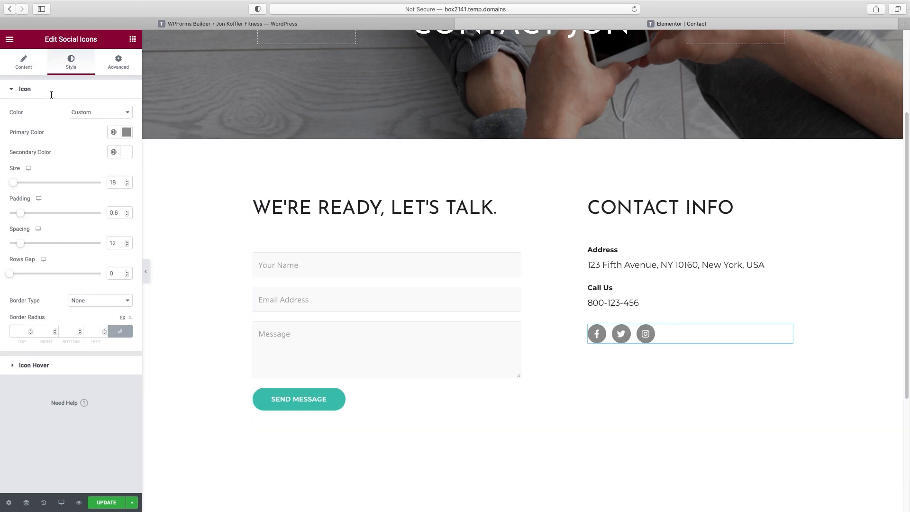
pyautogui.click(128, 113)
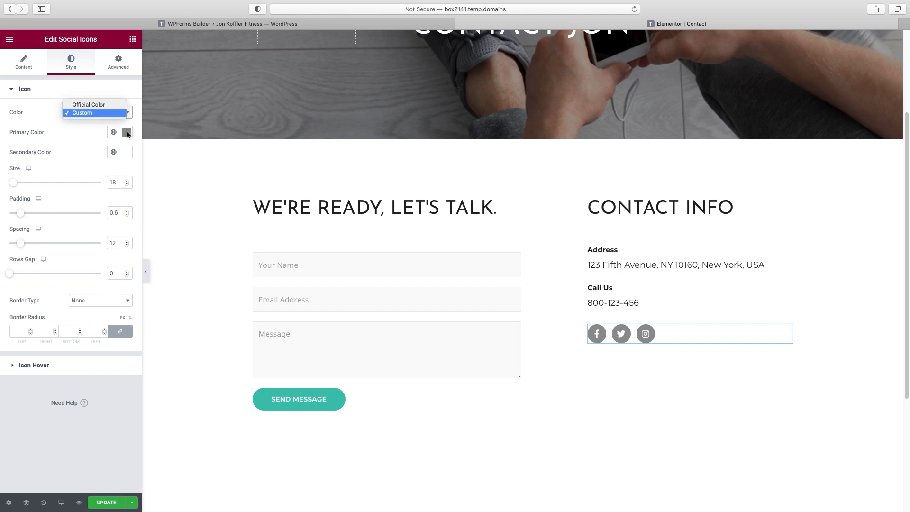
pyautogui.click(102, 109)
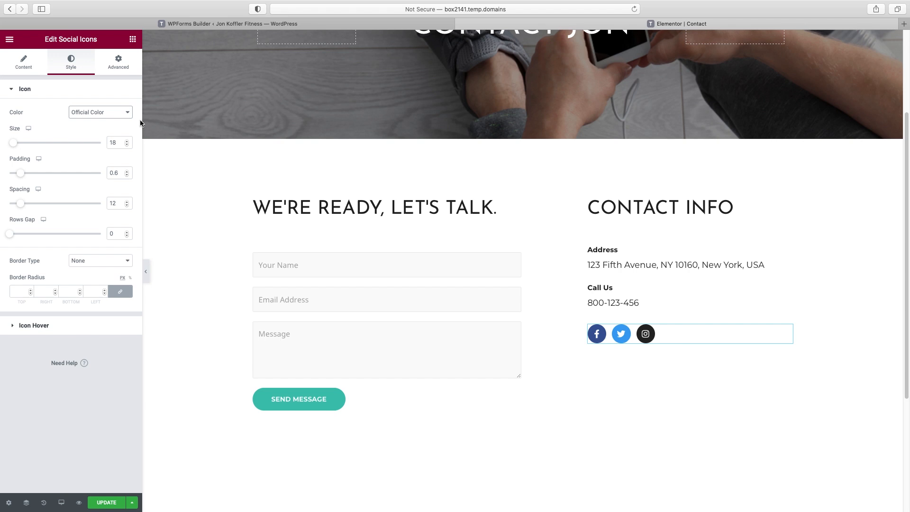
pyautogui.click(125, 114)
pyautogui.click(111, 123)
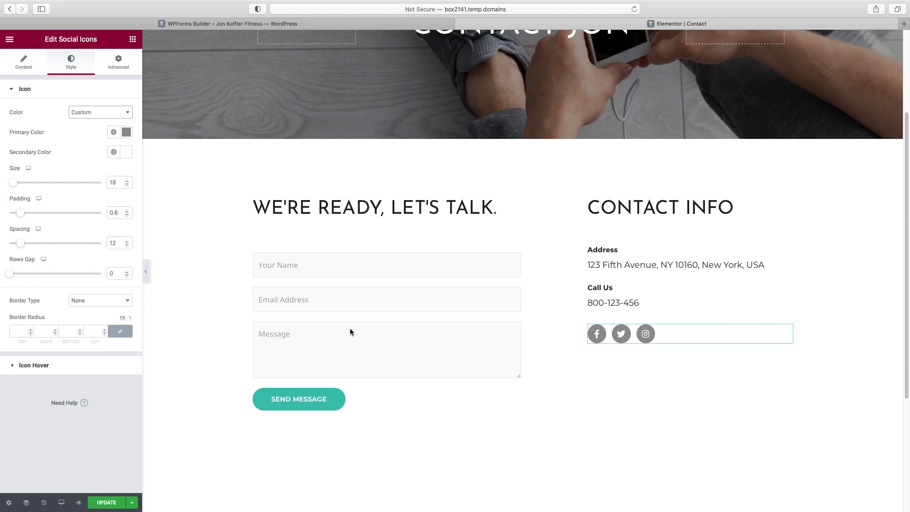
# Save the Contact page and exit Elementor to the dashboard's Pages list
pyautogui.click(107, 503)
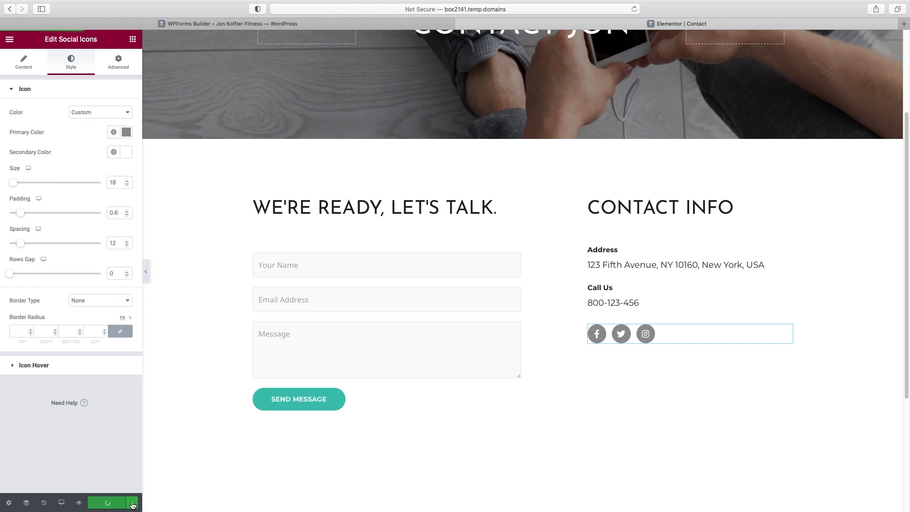
pyautogui.click(10, 40)
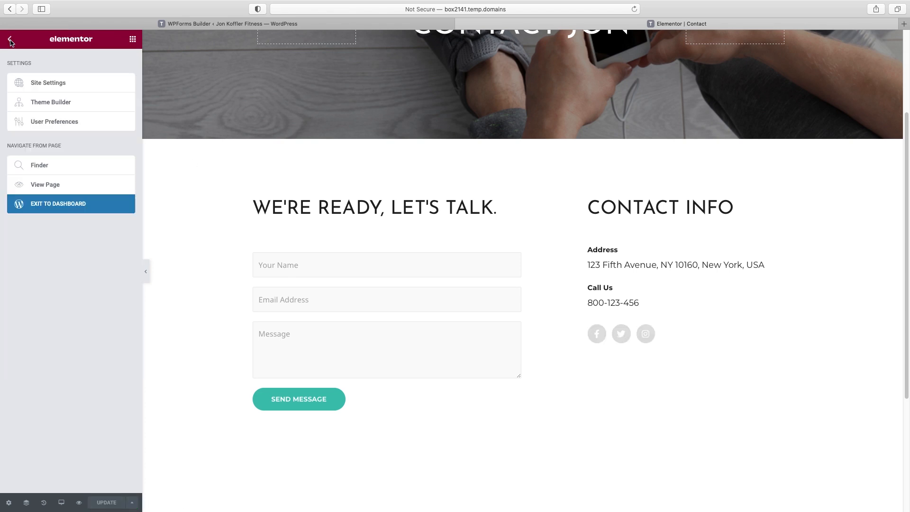
pyautogui.click(60, 206)
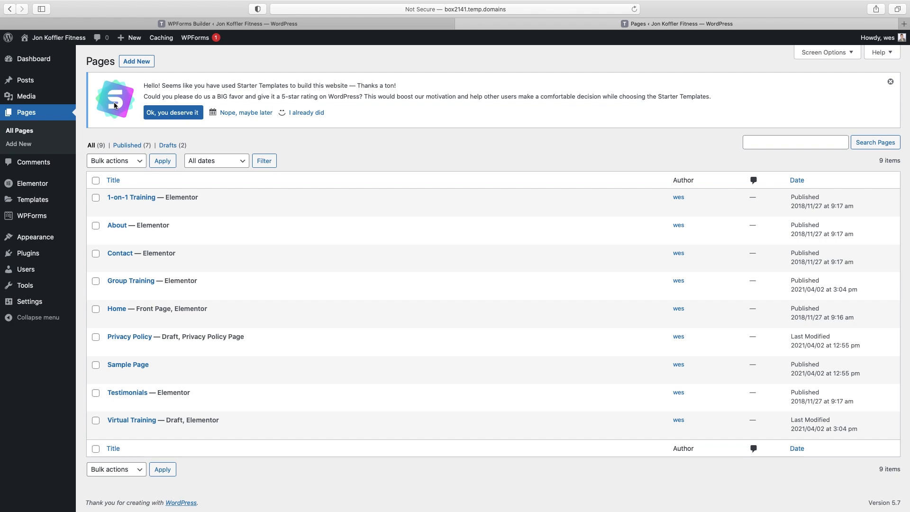
# Open the Contact Form for editing from the WPForms forms overview
pyautogui.click(26, 219)
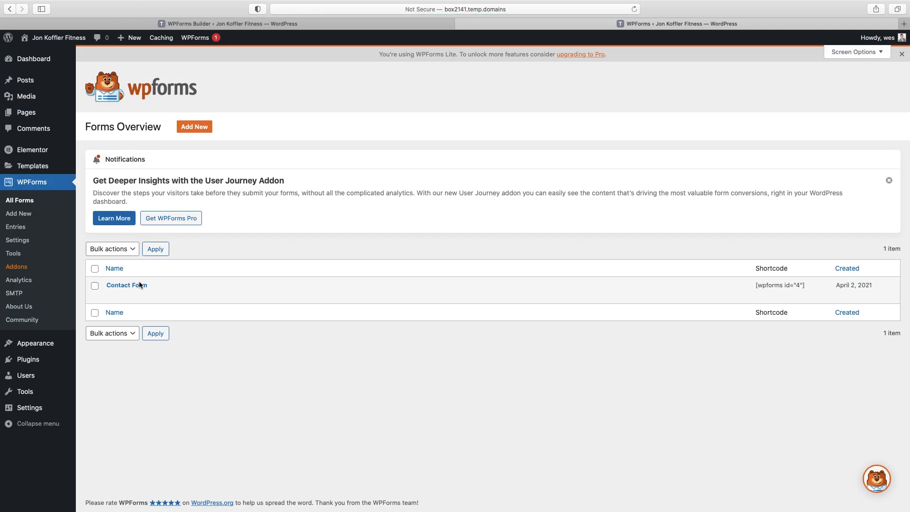
pyautogui.moveTo(182, 292)
pyautogui.click(114, 295)
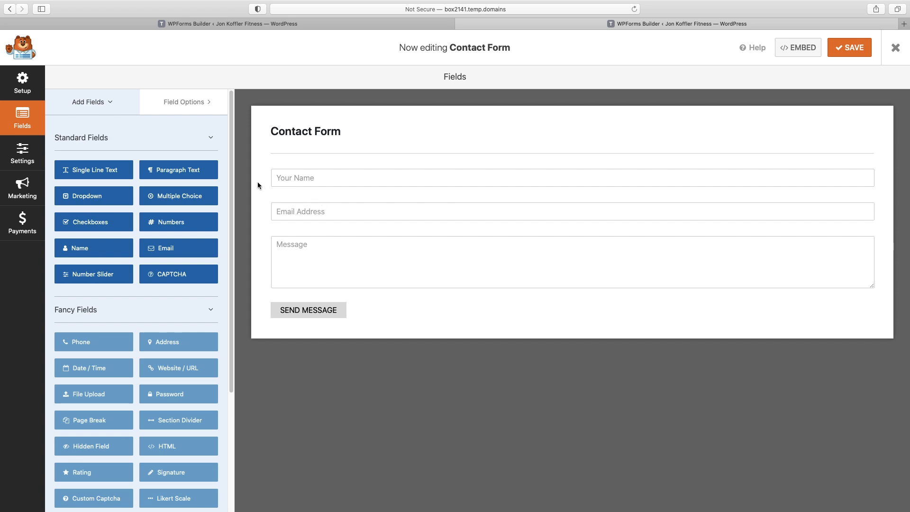
# Add a Numbers field labelled Phone, then delete it from the form
pyautogui.moveTo(155, 223); pyautogui.dragTo(301, 198)
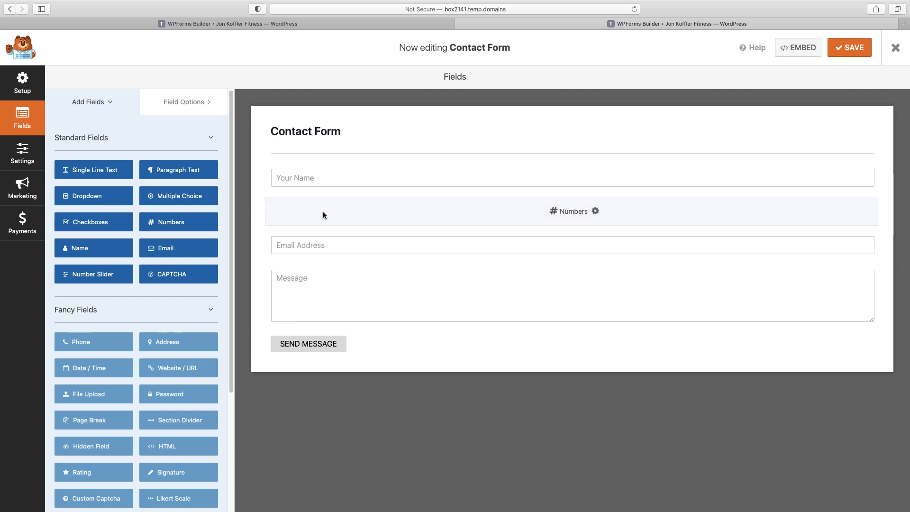
pyautogui.click(370, 219)
pyautogui.doubleClick(93, 178)
pyautogui.write('Phone')
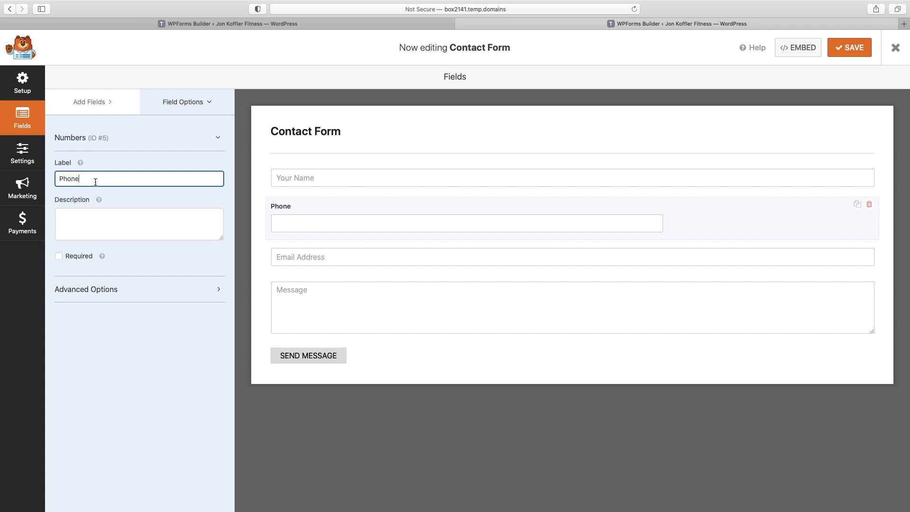
pyautogui.click(869, 205)
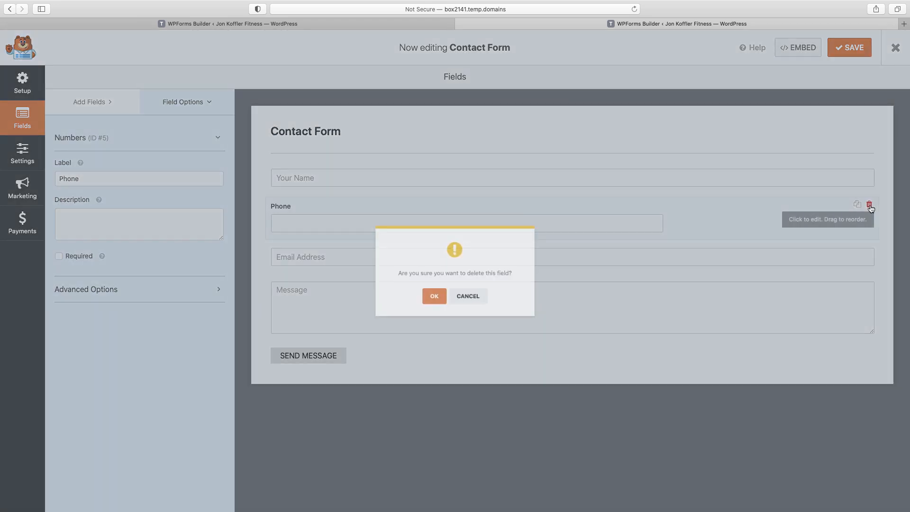
pyautogui.click(428, 300)
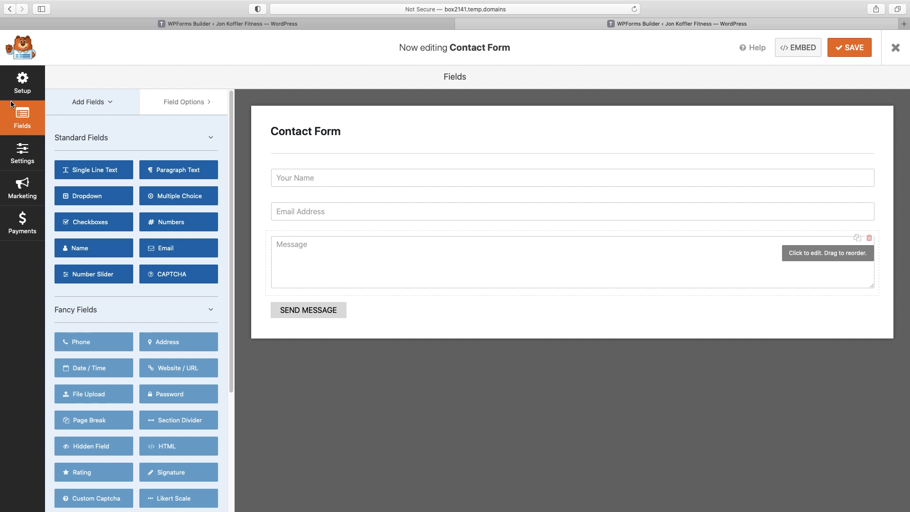
pyautogui.click(22, 155)
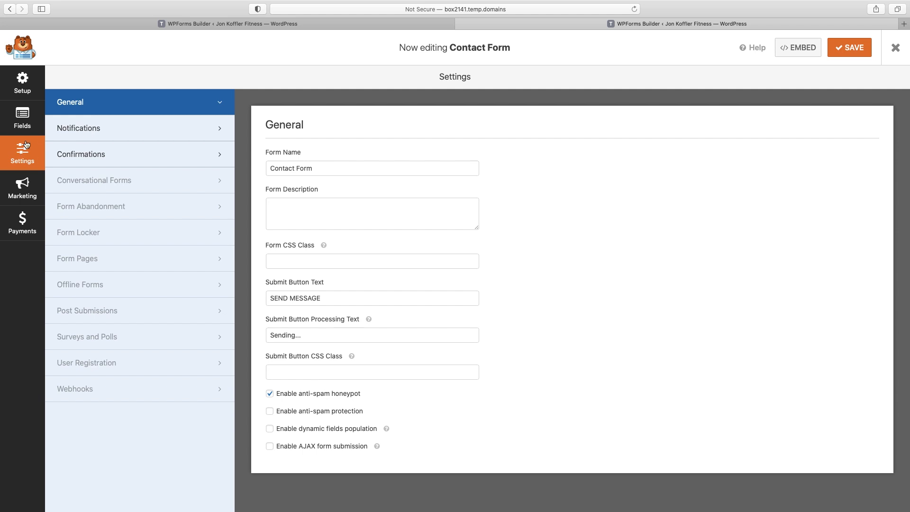
# Set notification send-to and From Email to the business address, subject 'New Website Inquiry', From Name to the trainer
pyautogui.click(83, 131)
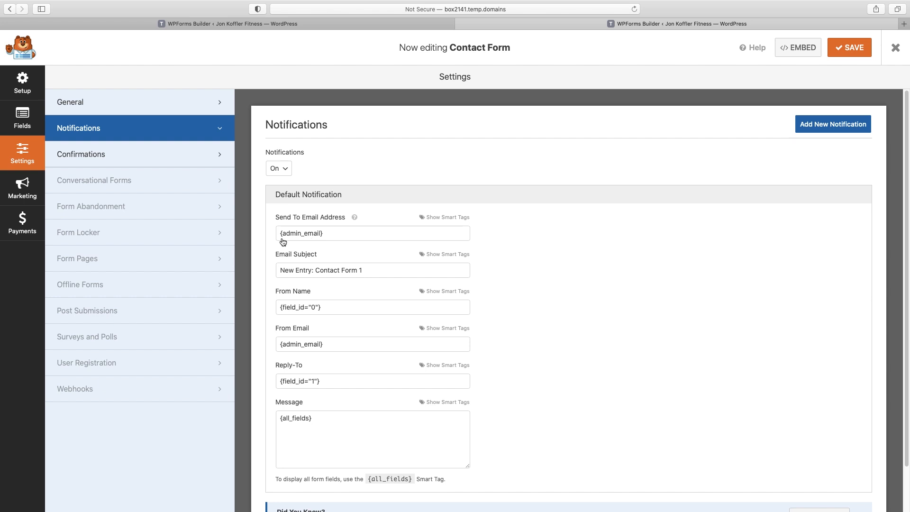
pyautogui.tripleClick(326, 237)
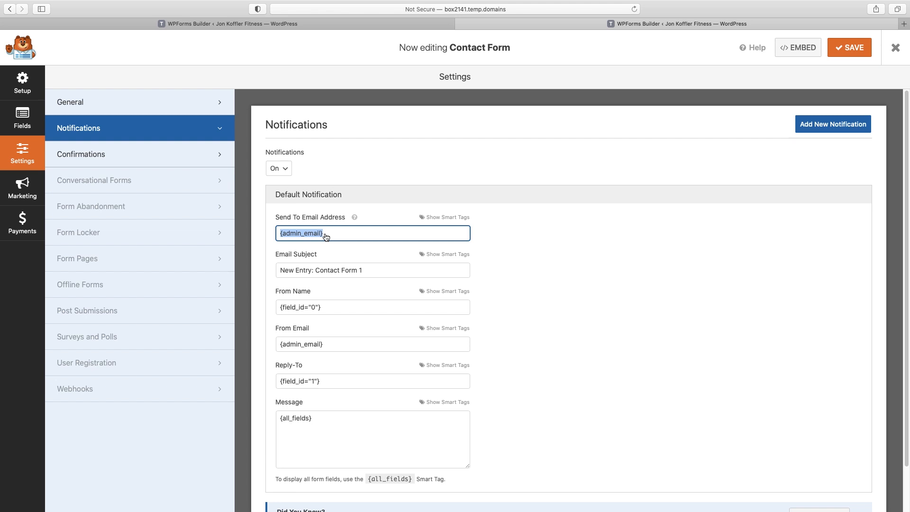
pyautogui.click(305, 270)
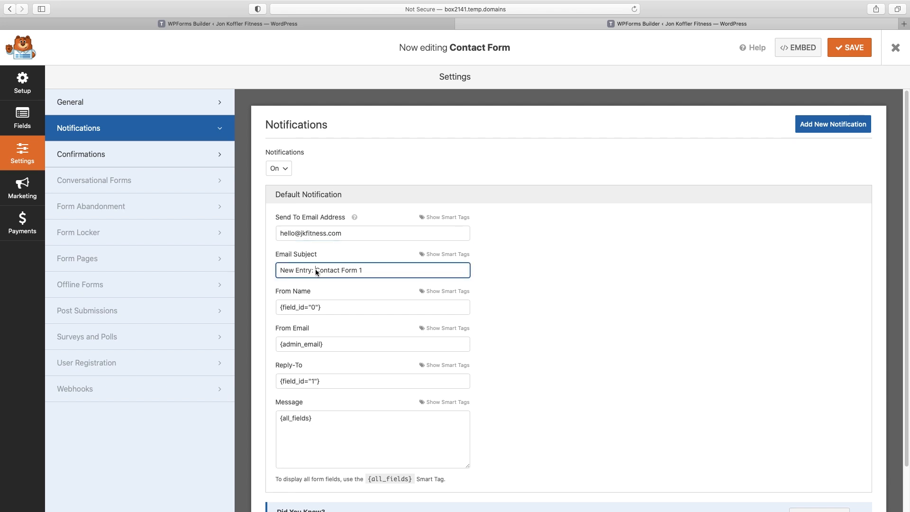
pyautogui.moveTo(380, 275); pyautogui.dragTo(245, 269)
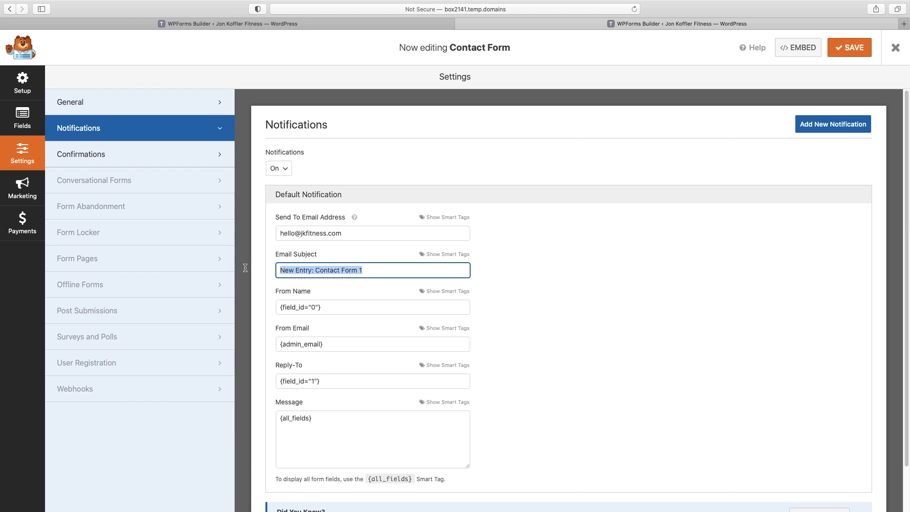
pyautogui.write('New Website Inquiry')
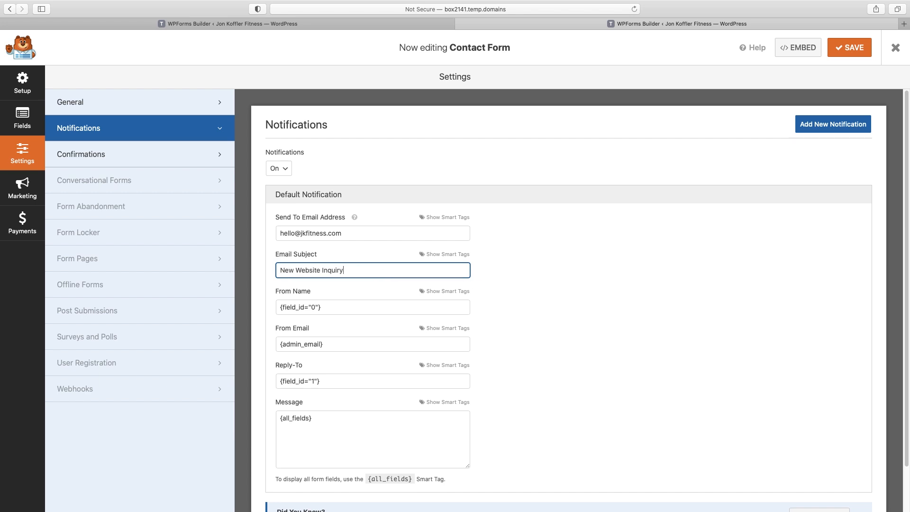
pyautogui.moveTo(280, 307); pyautogui.dragTo(322, 310)
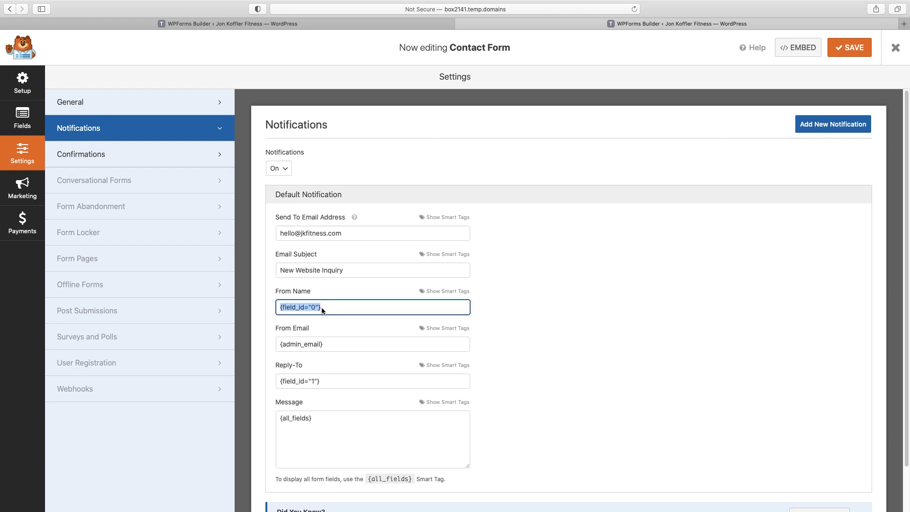
pyautogui.write('Jon')
pyautogui.moveTo(279, 344); pyautogui.dragTo(322, 345)
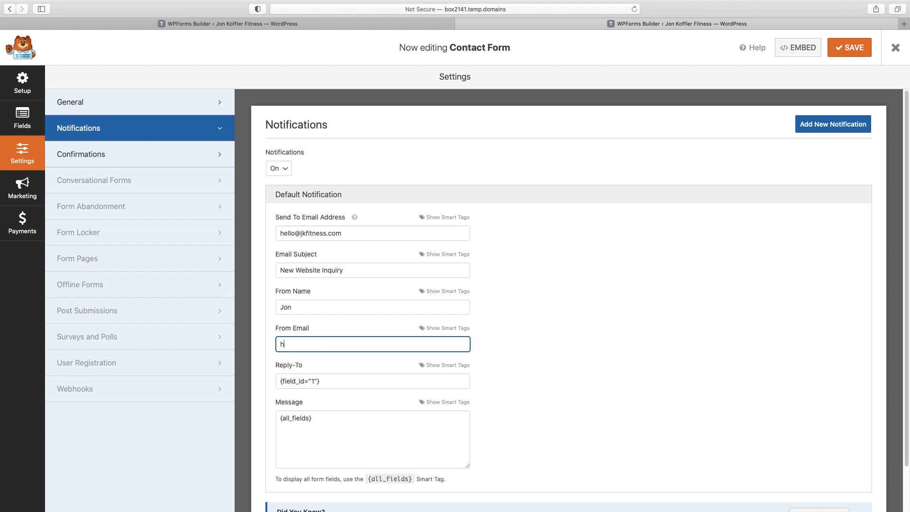
# Point Reply-To at the form's Email field, save the form, and close the builder
pyautogui.scroll(-2, 442, 300)
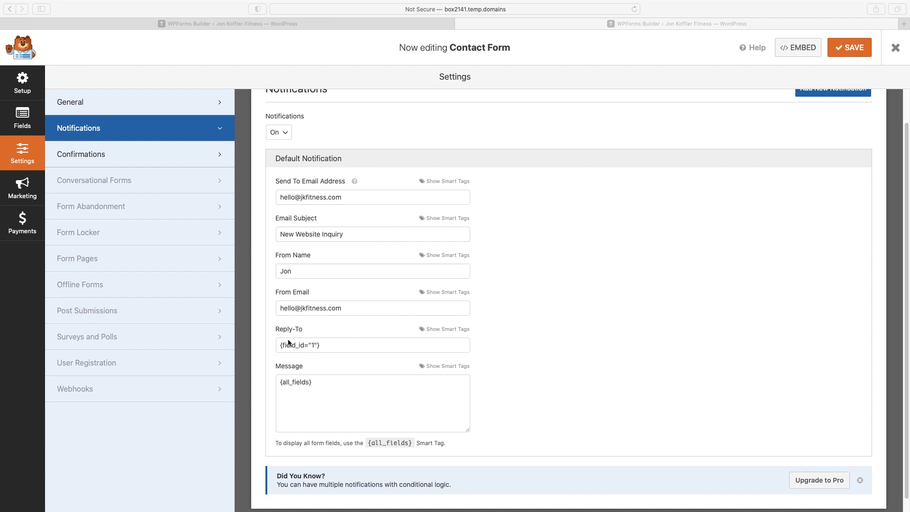
pyautogui.click(441, 329)
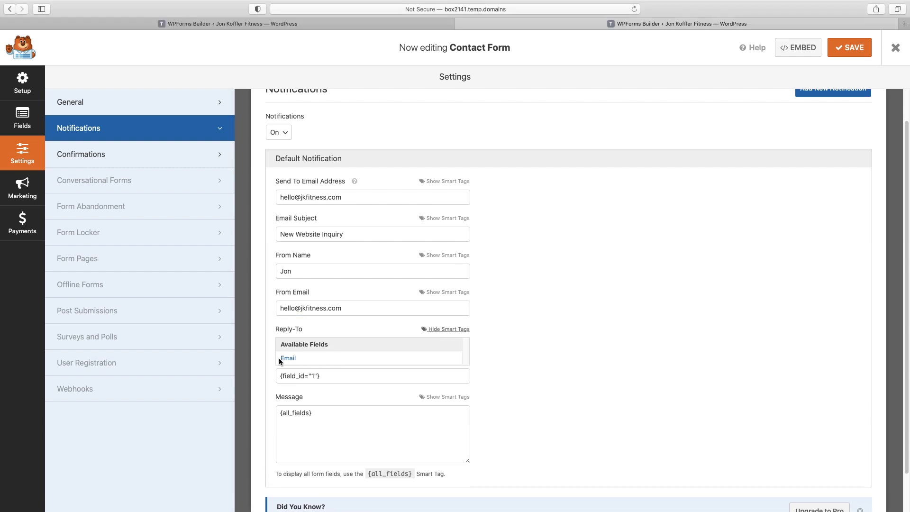
pyautogui.scroll(-2, 483, 359)
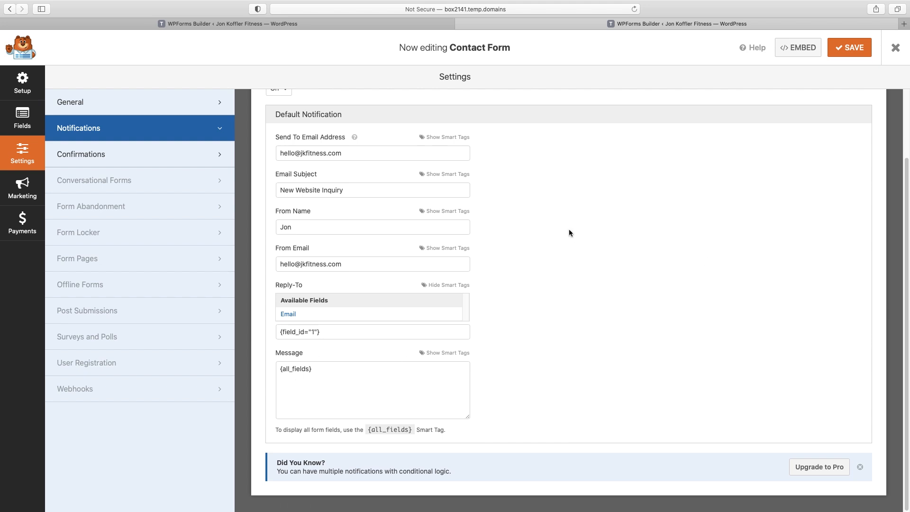
pyautogui.click(849, 48)
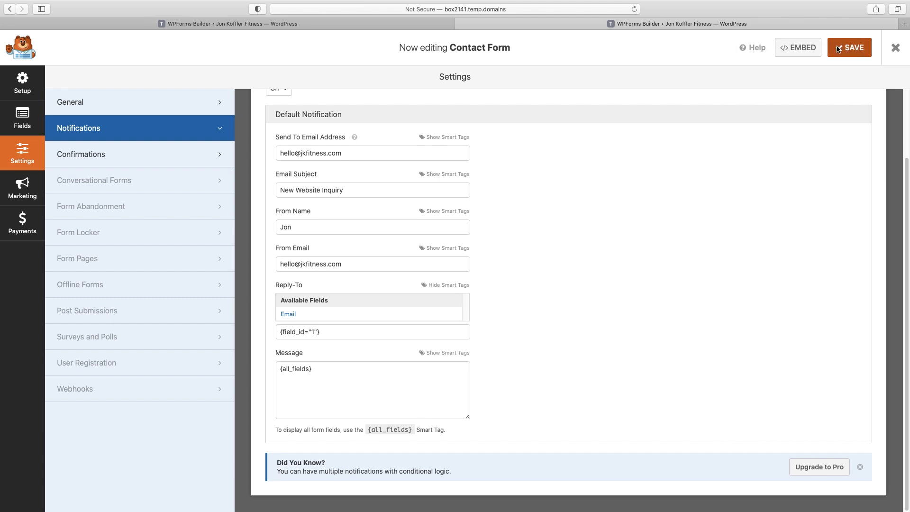
pyautogui.click(894, 50)
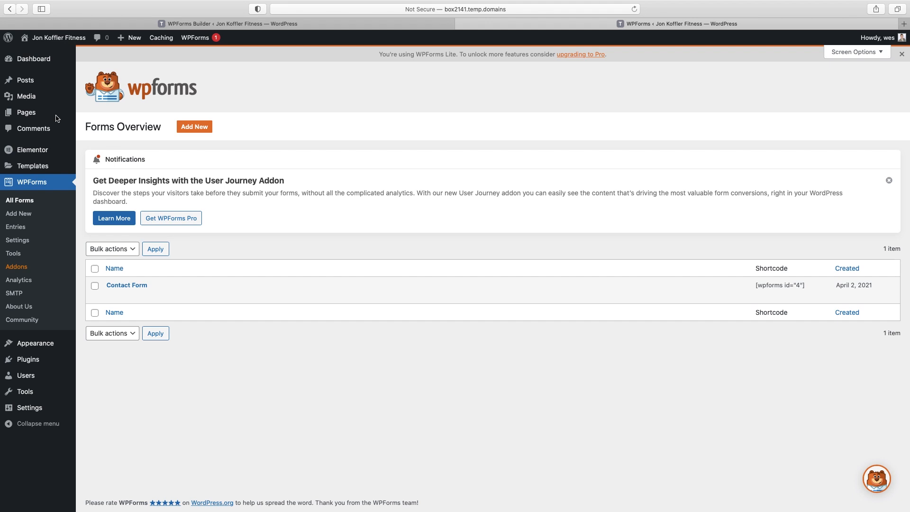
# Duplicate the About page from the Pages list
pyautogui.click(26, 117)
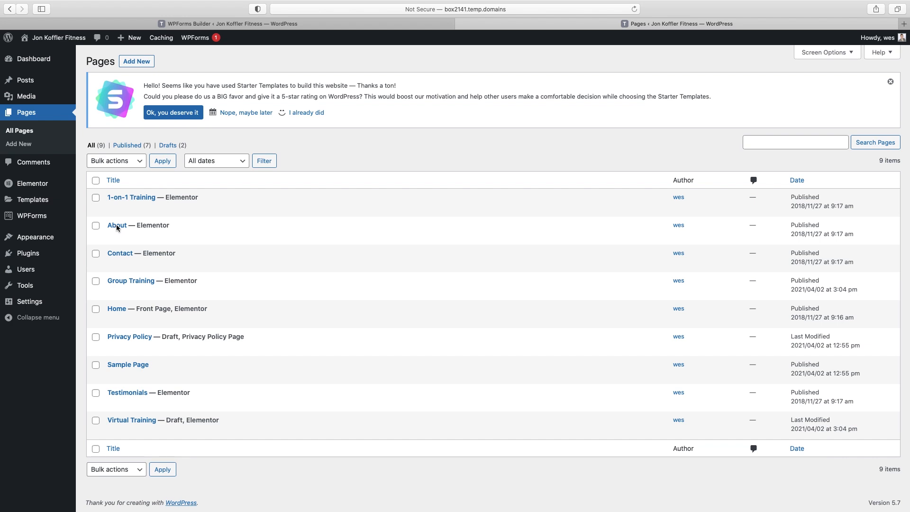
pyautogui.moveTo(223, 234)
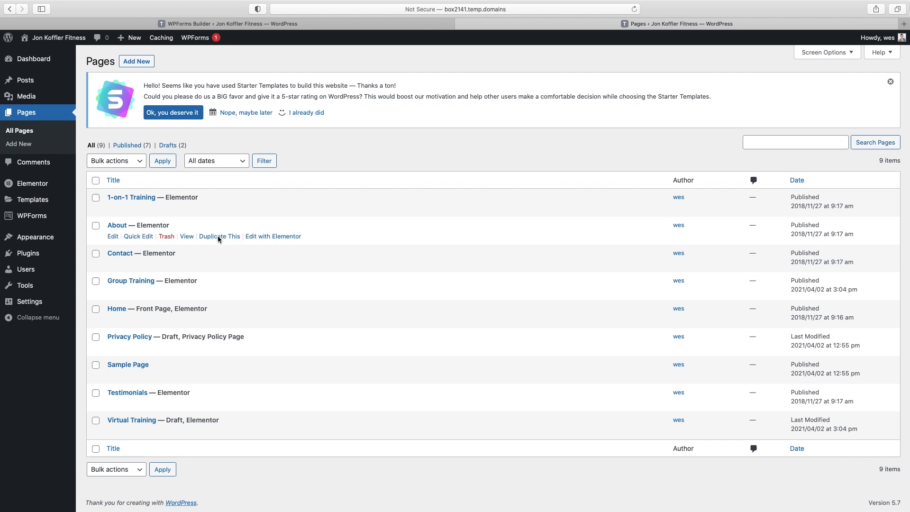
pyautogui.click(217, 237)
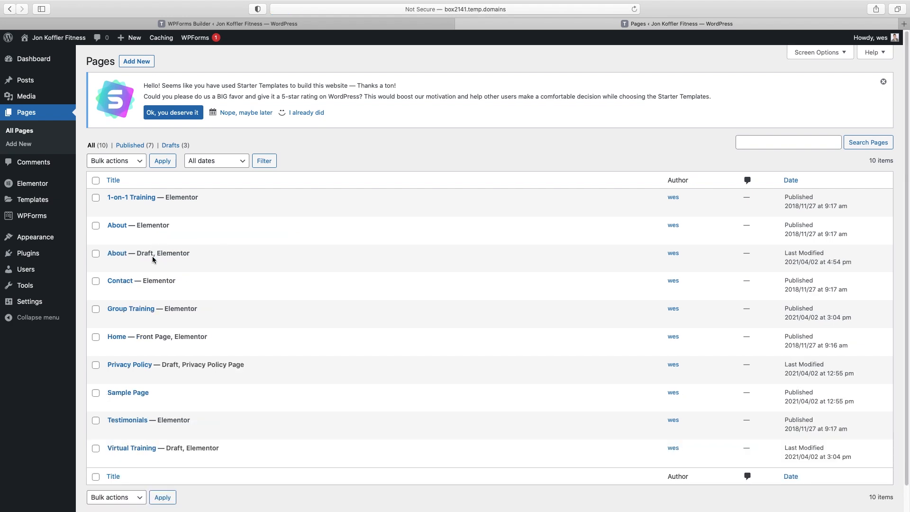
# Quick-edit the copy's title to 'Consultation Booking Page' and slug to 'consultation'
pyautogui.moveTo(229, 251)
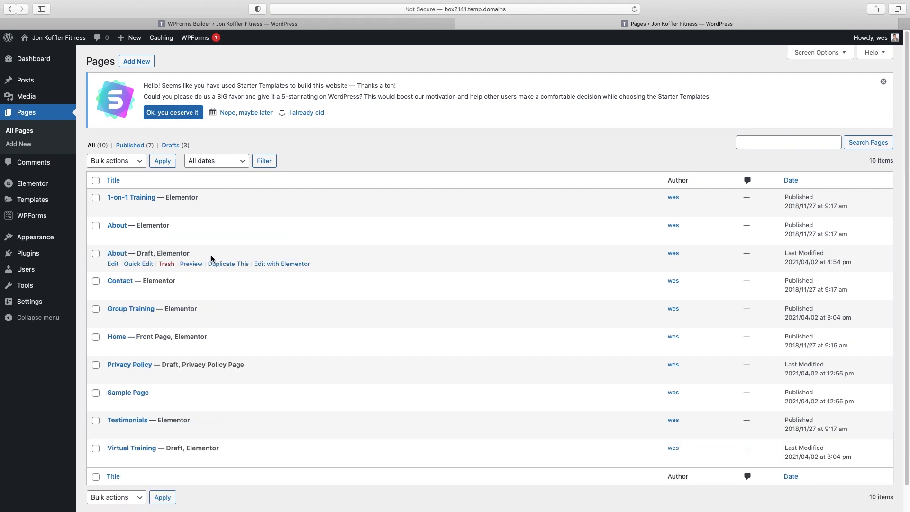
pyautogui.click(137, 267)
pyautogui.click(105, 270)
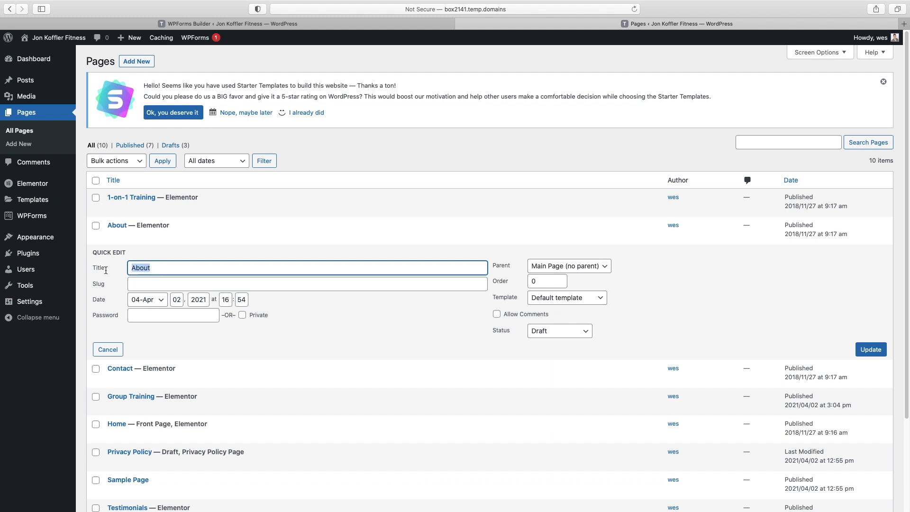
pyautogui.write('Consultation Booking Page')
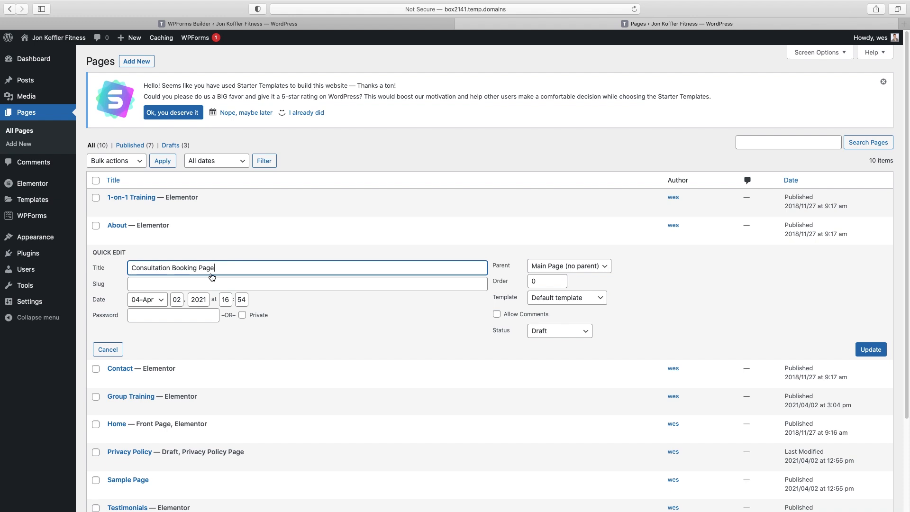
pyautogui.click(203, 286)
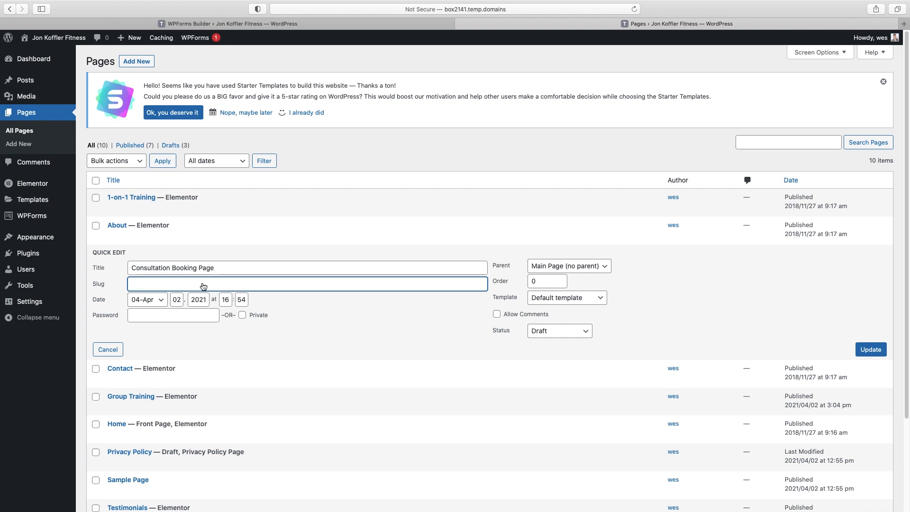
pyautogui.write('consultation')
pyautogui.click(870, 351)
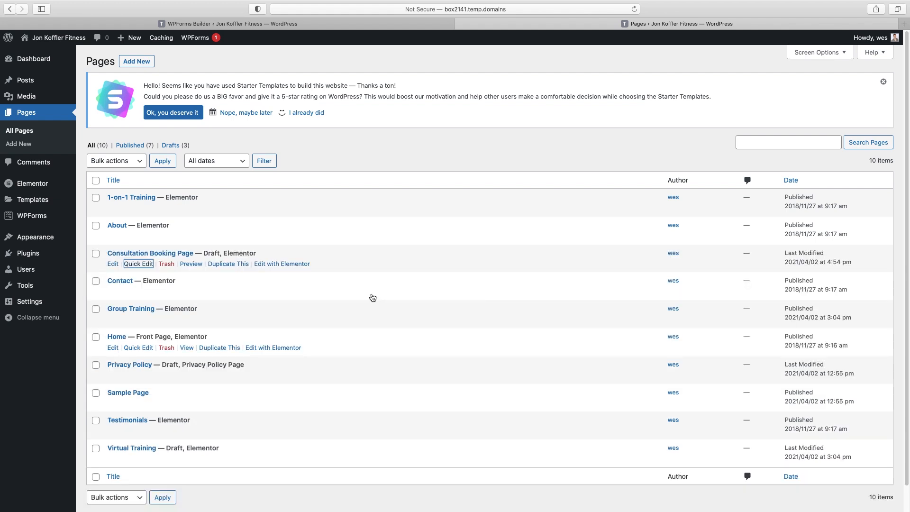
pyautogui.click(288, 265)
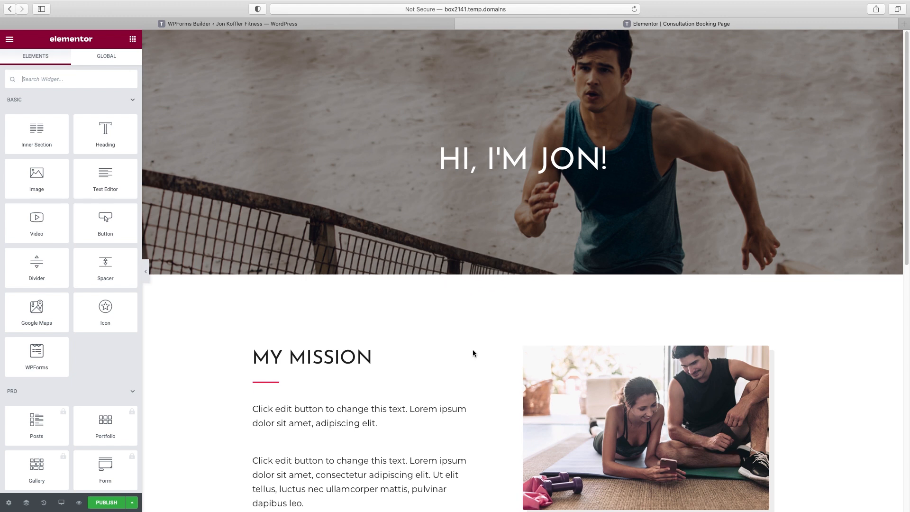
# Delete the MY MISSION and Background and Certifications sections
pyautogui.click(473, 353)
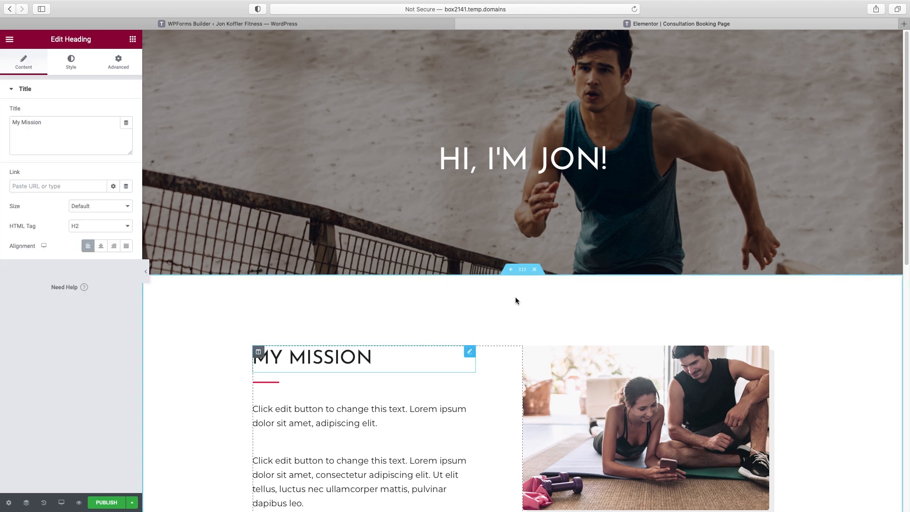
pyautogui.click(534, 269)
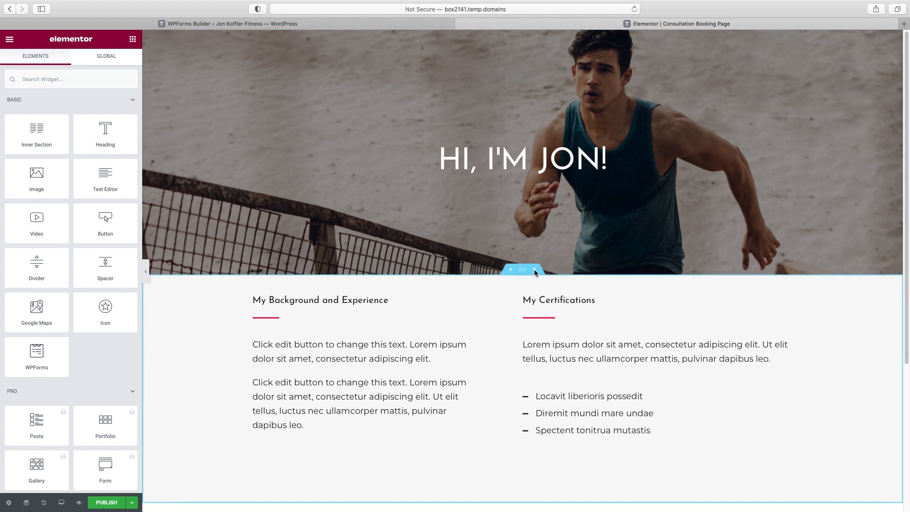
pyautogui.click(534, 271)
# Retitle the hero heading to 'get your free consultation'
pyautogui.click(529, 163)
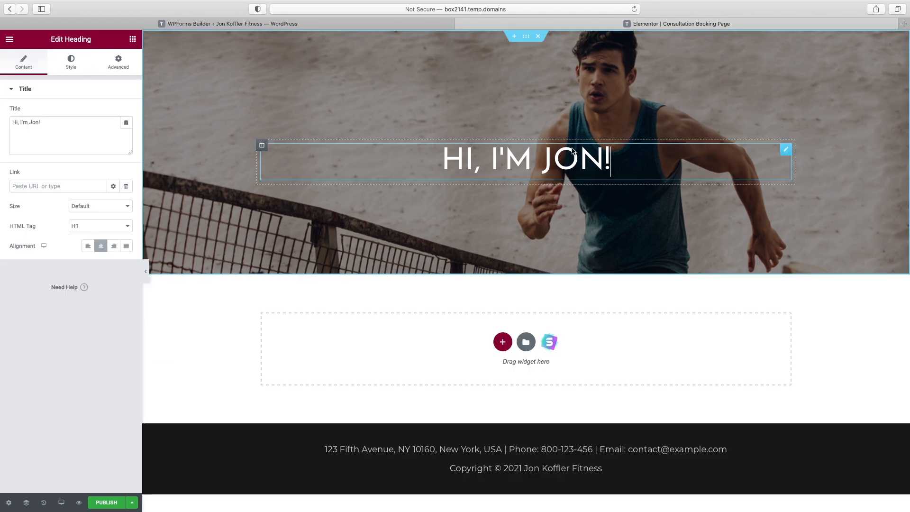
pyautogui.click(35, 129)
pyautogui.press('super+a')
pyautogui.write('get ')
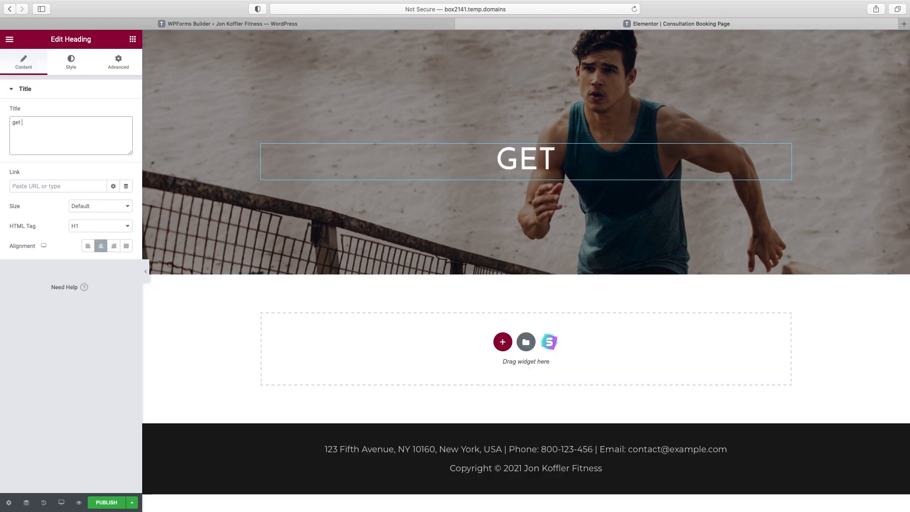
pyautogui.write('your free consultation')
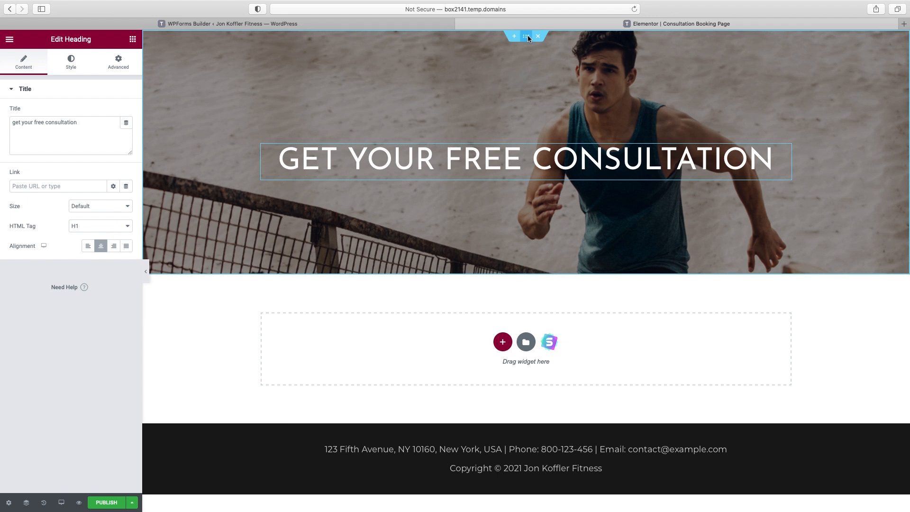
# Set the hero section's background to the gym coaching photo from the Media Library
pyautogui.click(527, 35)
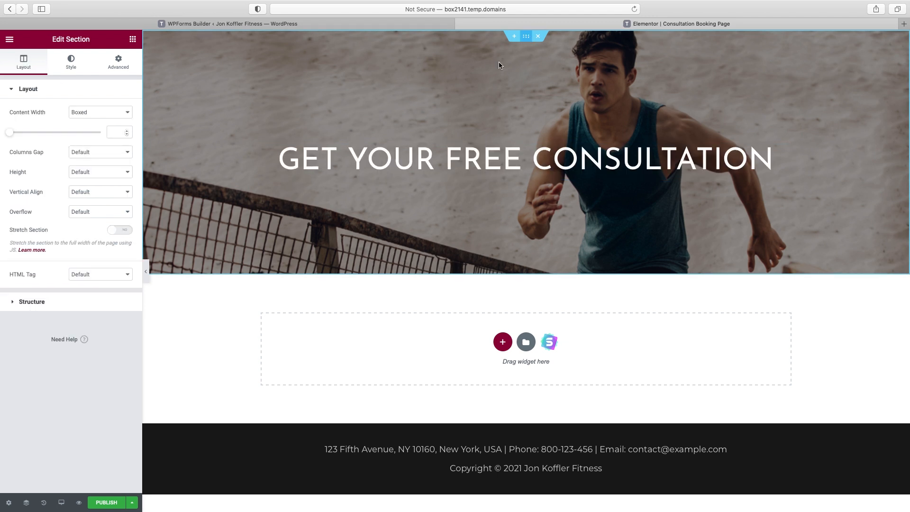
pyautogui.click(69, 64)
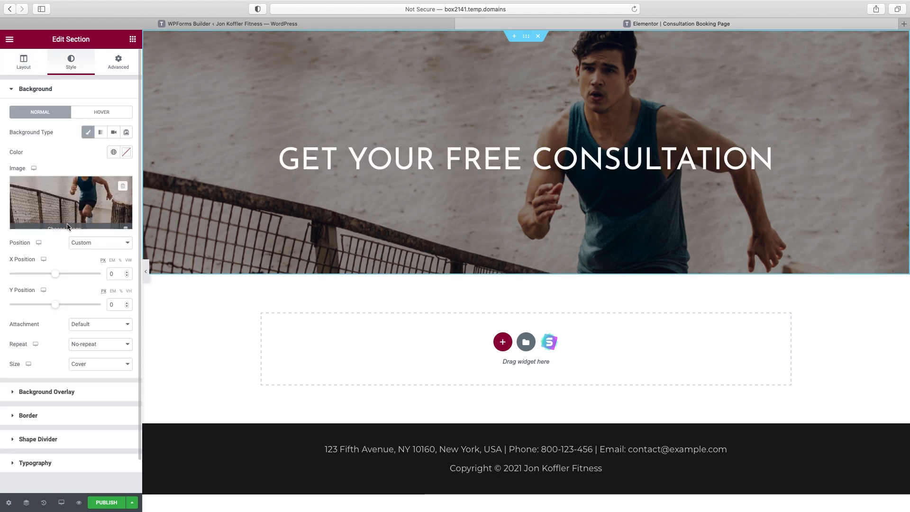
pyautogui.click(78, 206)
pyautogui.click(713, 153)
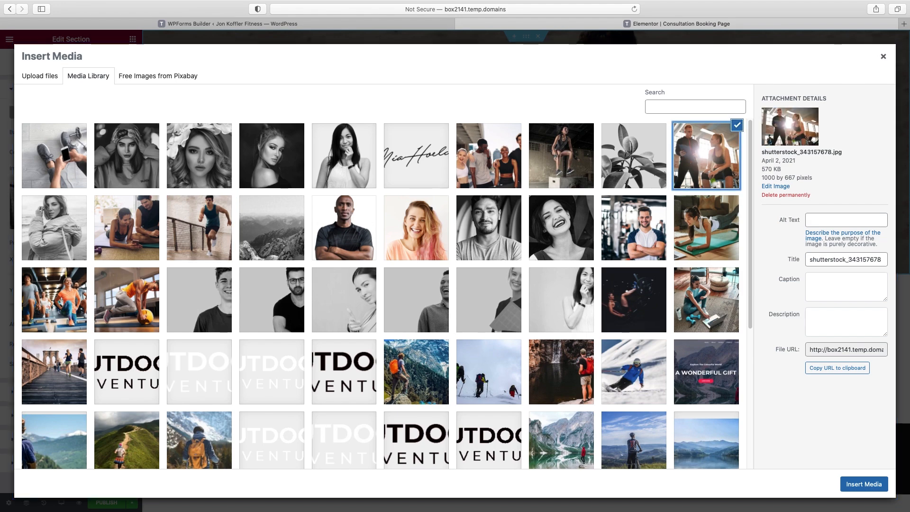
pyautogui.click(864, 483)
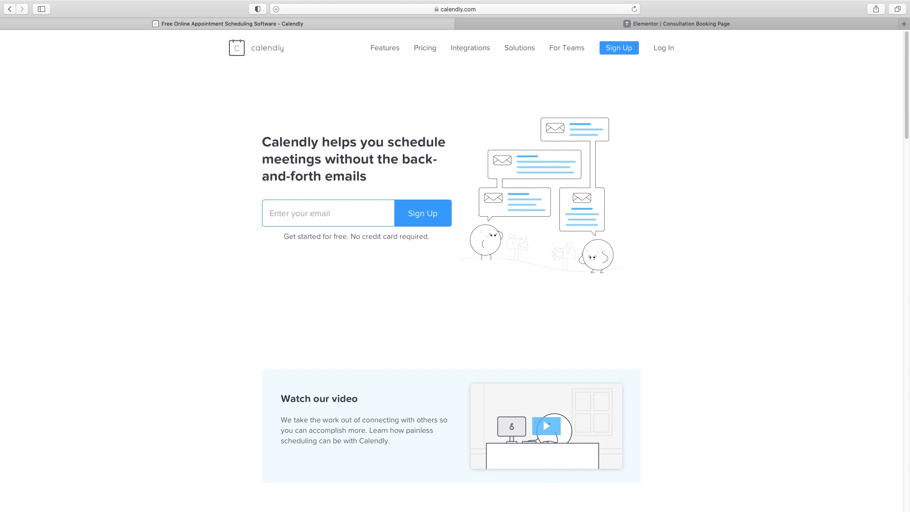
# Sign up for Calendly with the user's e-mail via Google and allow calendar access
pyautogui.click(619, 48)
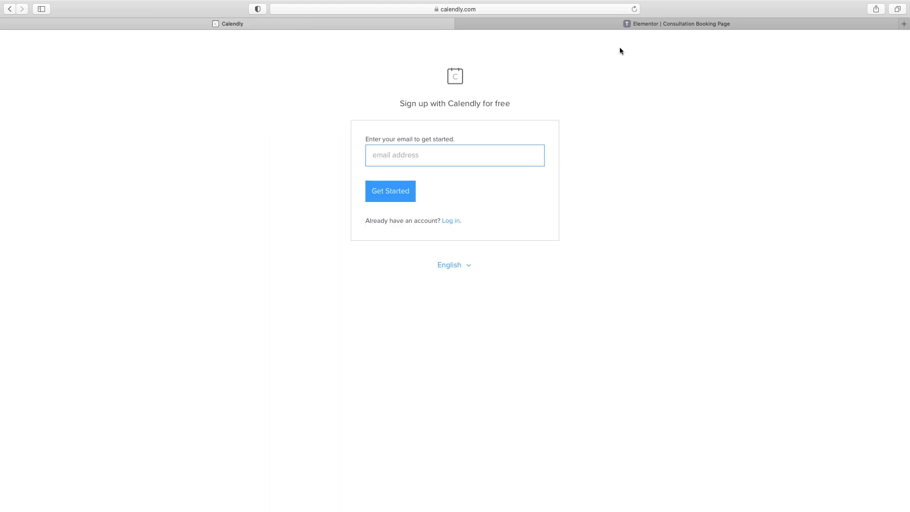
pyautogui.press('Return')
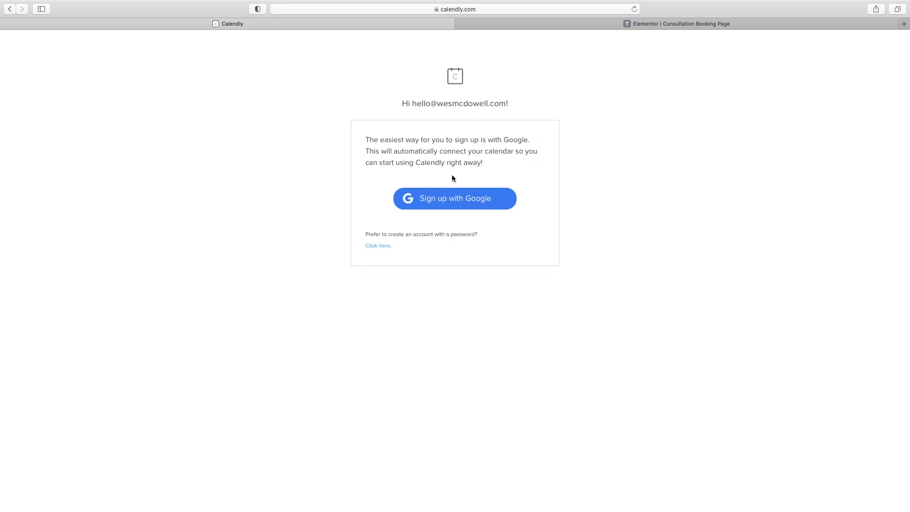
pyautogui.click(452, 202)
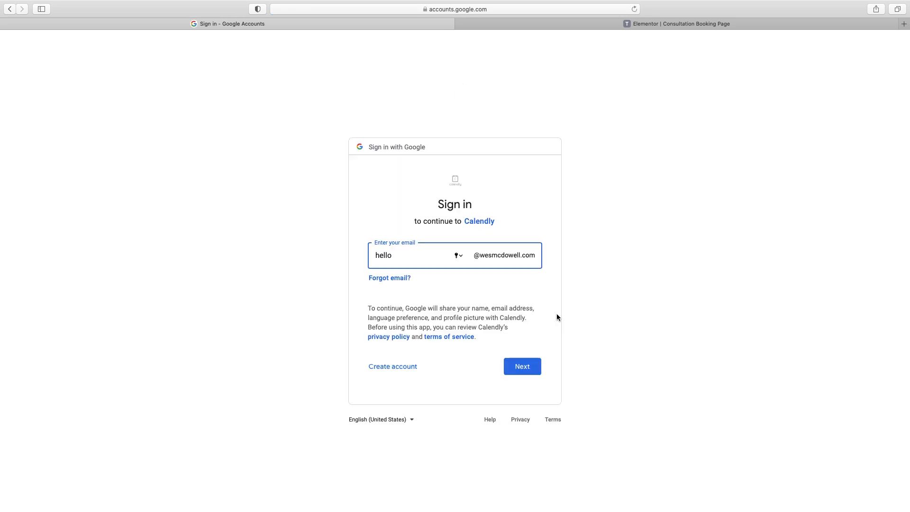
pyautogui.click(521, 367)
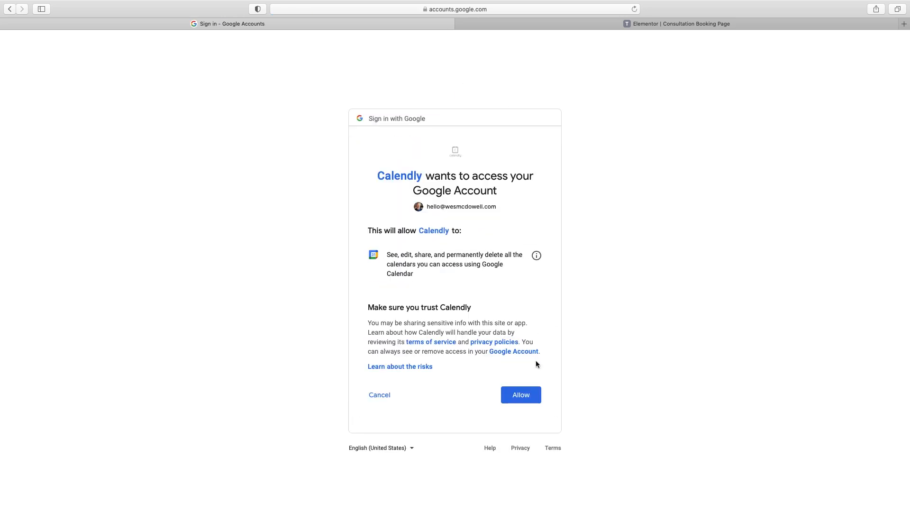
pyautogui.click(523, 396)
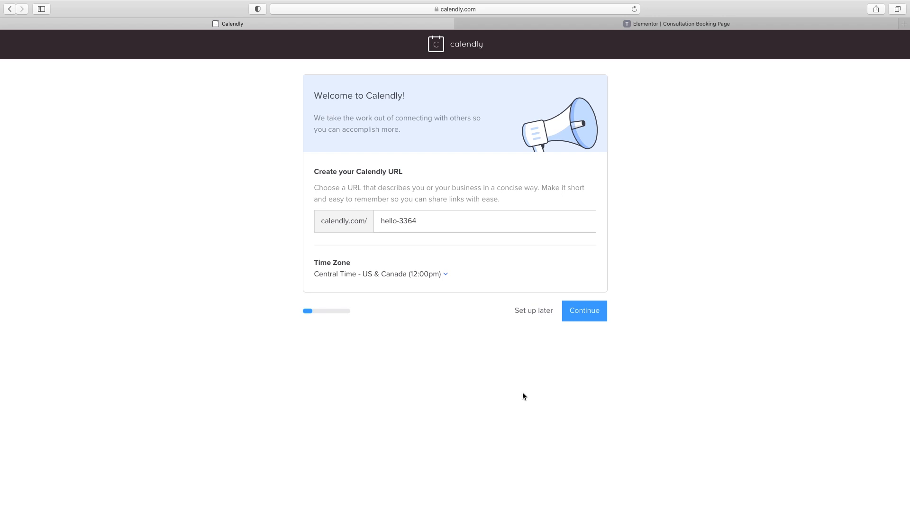
# Change the Calendly booking URL to one combining the trainer's name and business, then continue
pyautogui.moveTo(425, 221); pyautogui.dragTo(374, 222)
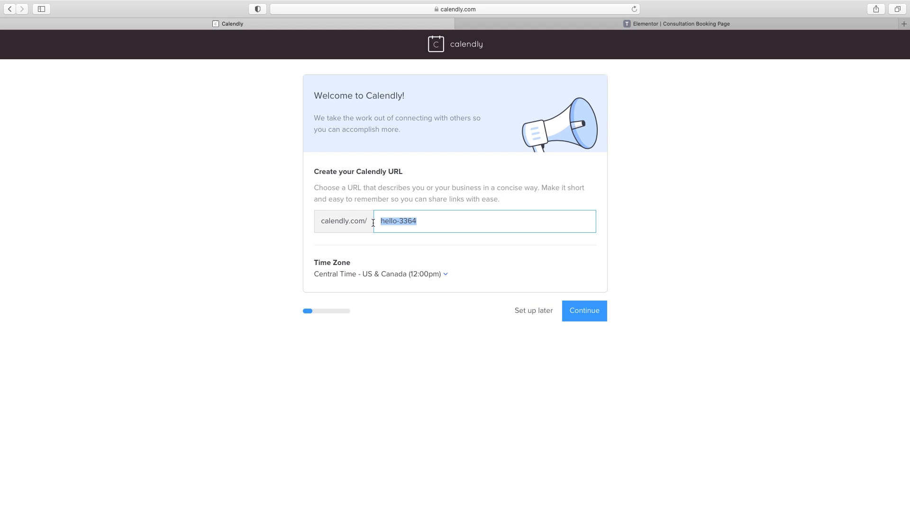
pyautogui.write('jkfitness')
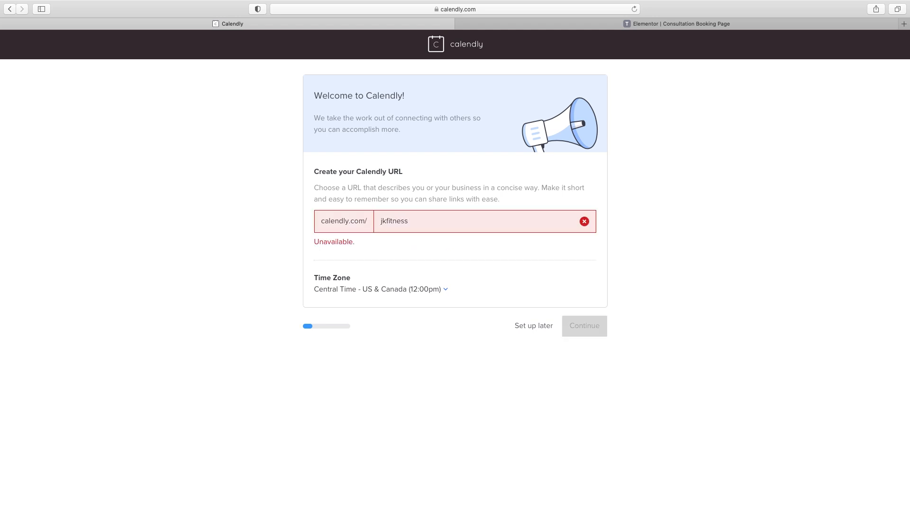
pyautogui.press('Left')
pyautogui.press('Left')
pyautogui.press('Left')
pyautogui.press('Left')
pyautogui.press('Left')
pyautogui.press('Left')
pyautogui.press('Left')
pyautogui.hotkey('shift', 'Left')
pyautogui.hotkey('shift', 'Left')
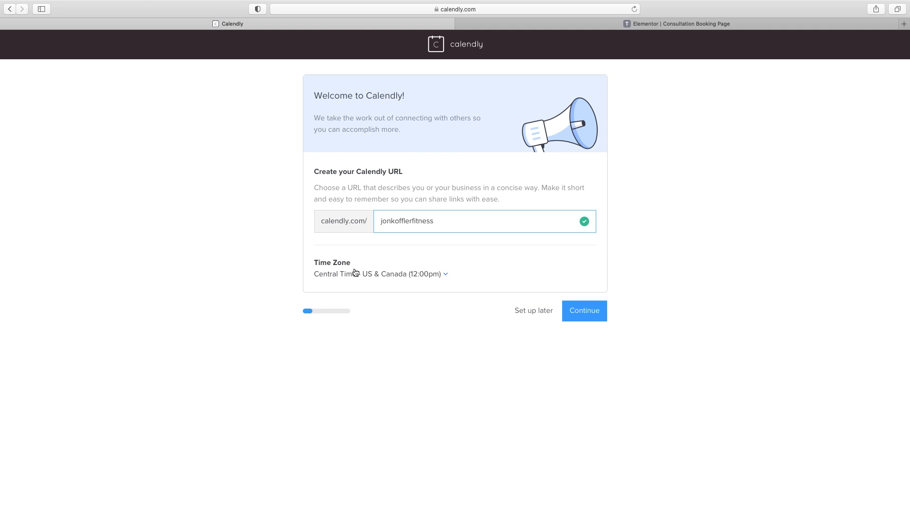
pyautogui.click(584, 315)
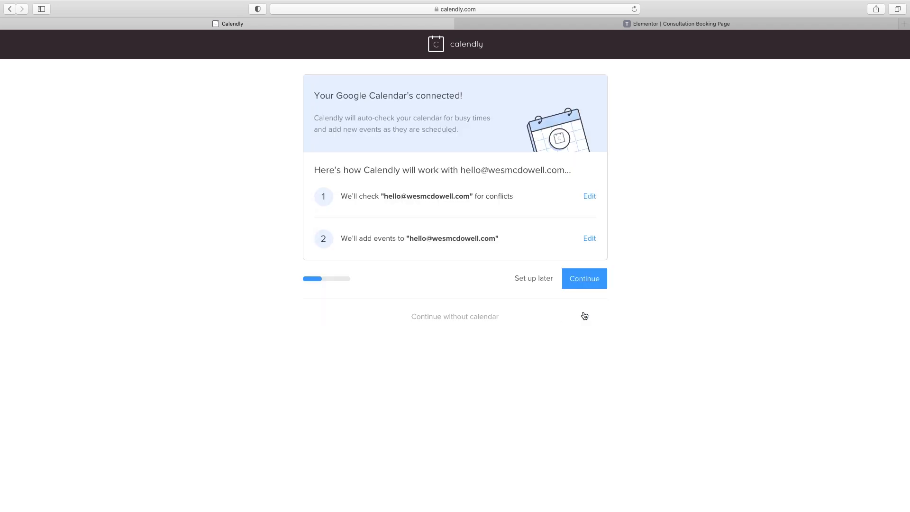
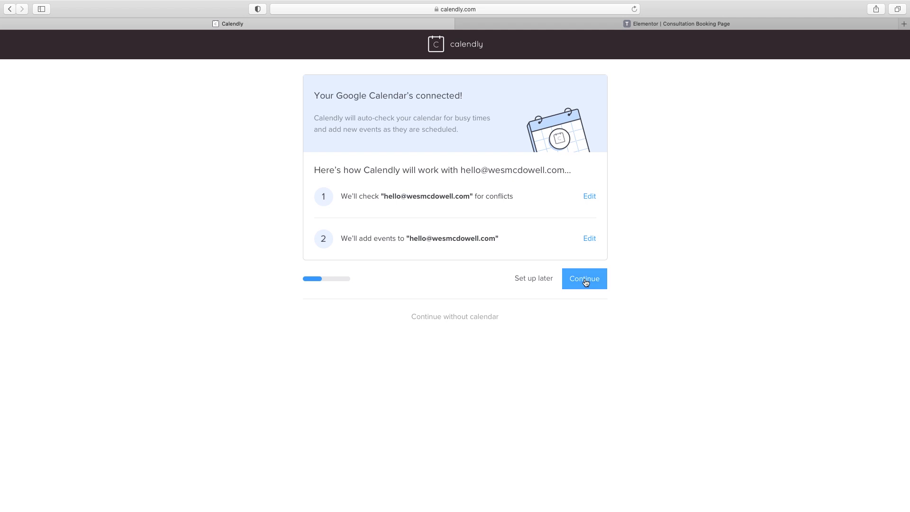
# Finish Calendly onboarding by adding Saturdays and Sundays to availability and choosing the Freelance + Consultant role
pyautogui.click(586, 283)
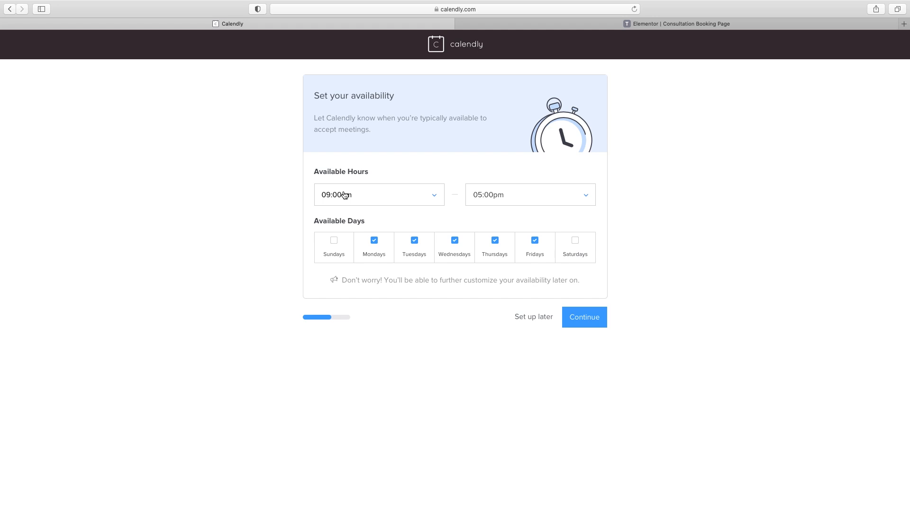
pyautogui.click(336, 240)
pyautogui.click(576, 243)
pyautogui.click(585, 319)
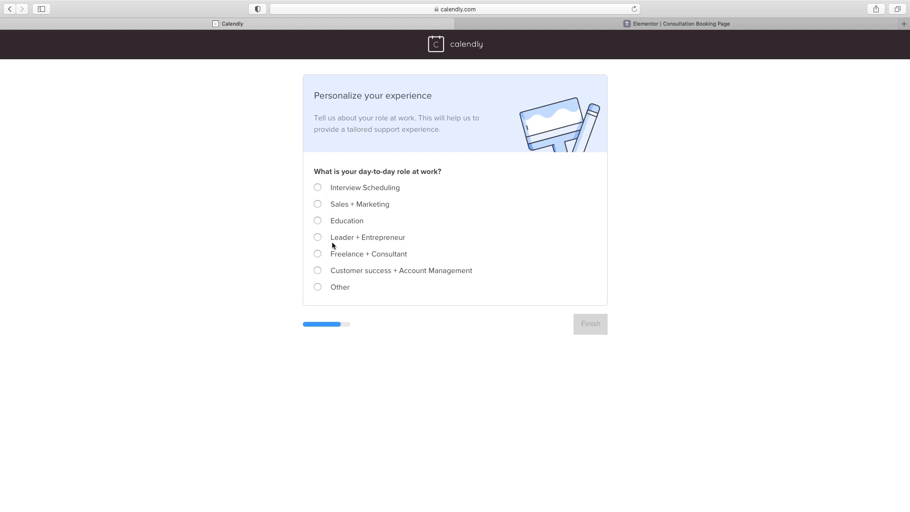
pyautogui.click(317, 253)
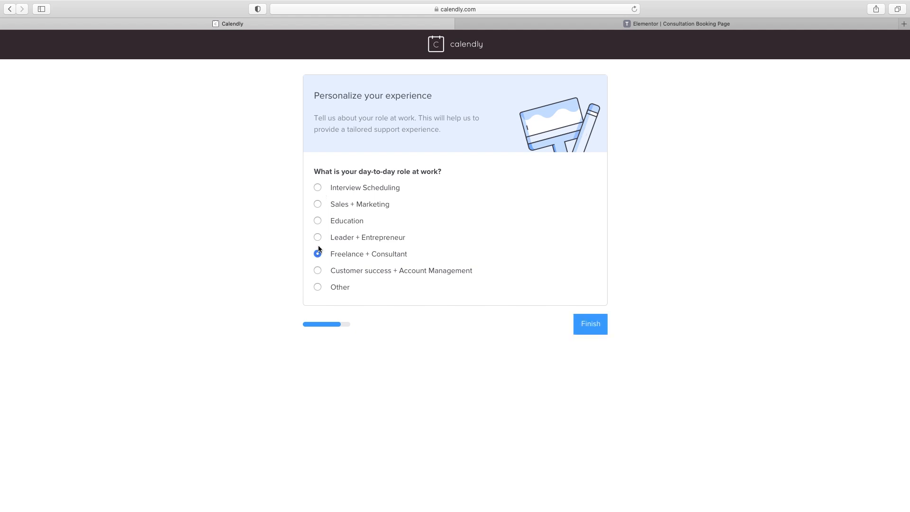
pyautogui.click(591, 329)
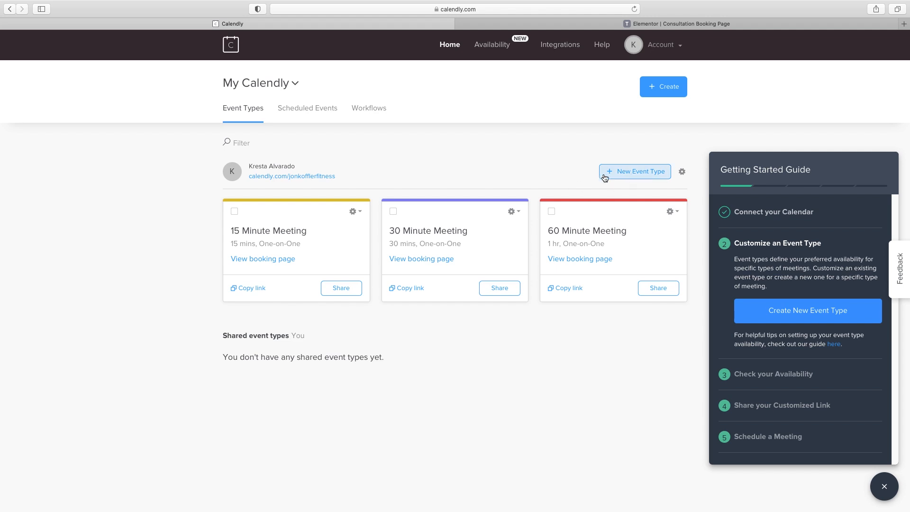
# Rename the 15 Minute Meeting event to 'Free Training Consult'
pyautogui.click(279, 237)
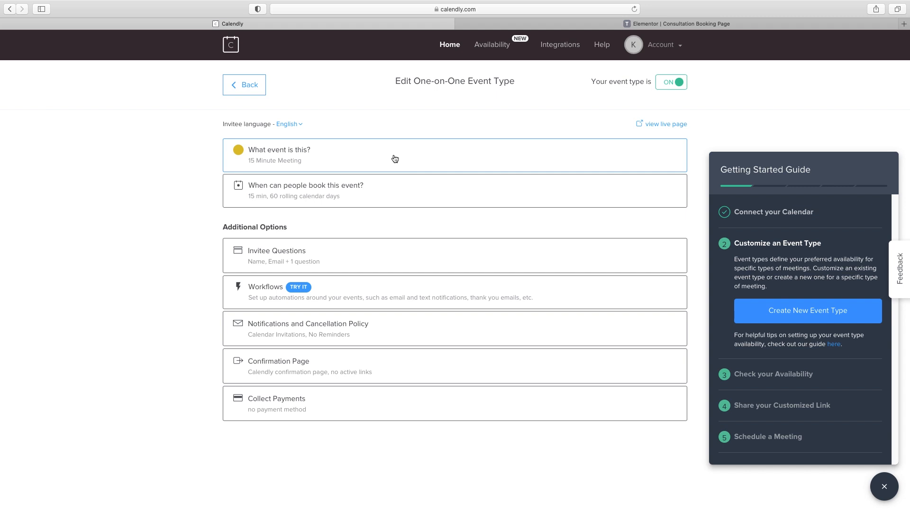
pyautogui.click(379, 154)
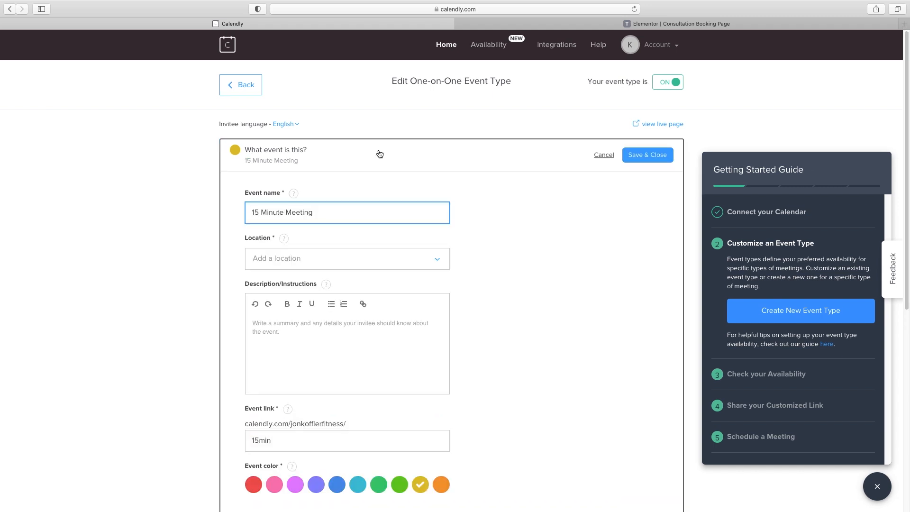
pyautogui.moveTo(317, 212); pyautogui.dragTo(244, 200)
pyautogui.write('Free Training Consult')
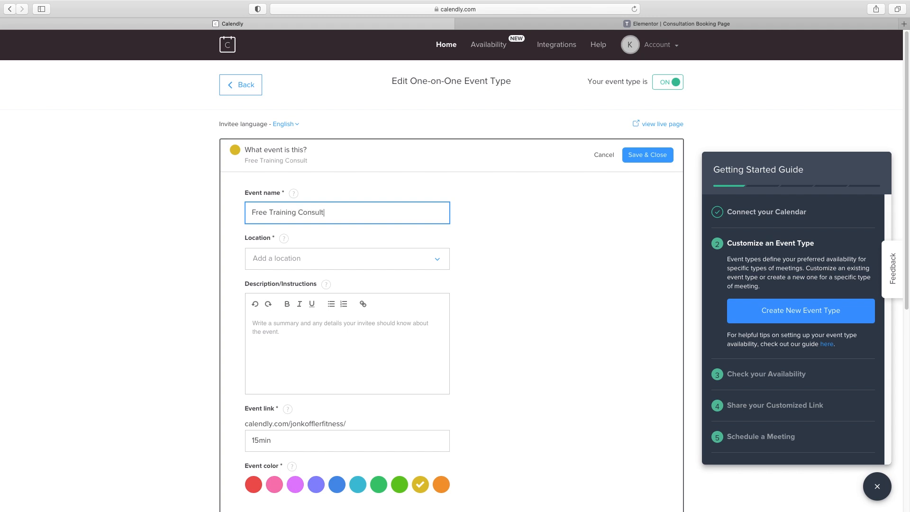
# Set the event's first location to Ask invitee
pyautogui.click(351, 265)
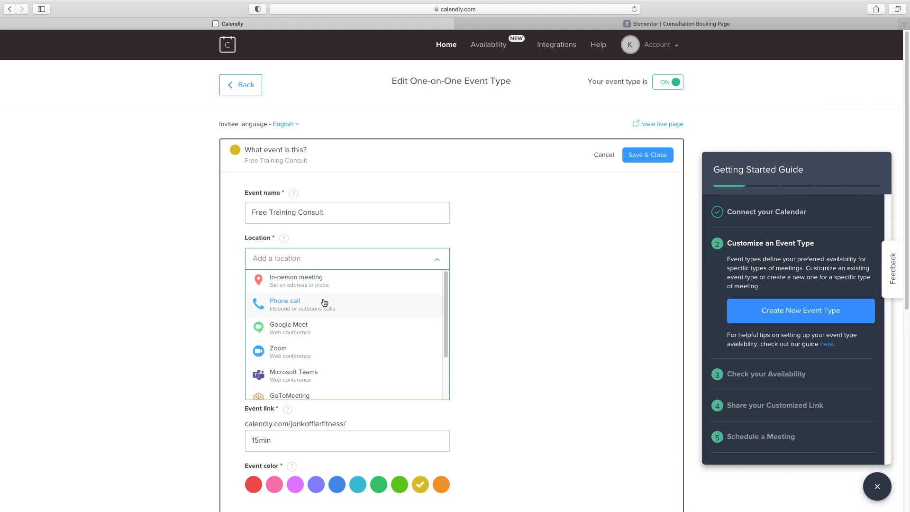
pyautogui.scroll(-2, 320, 342)
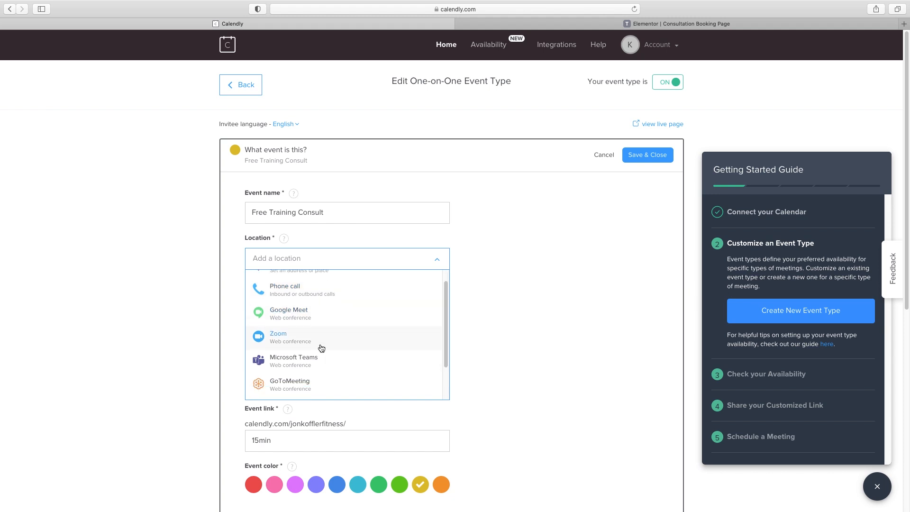
pyautogui.scroll(-3, 321, 343)
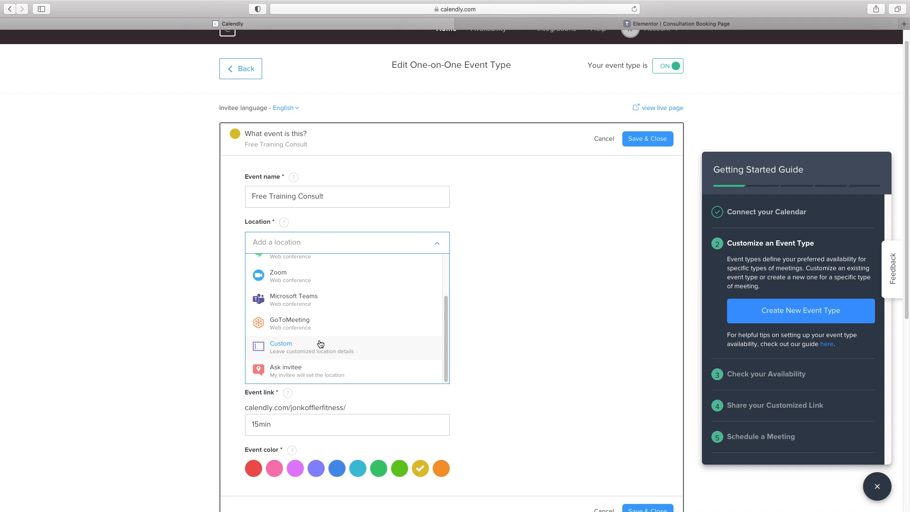
pyautogui.click(521, 282)
pyautogui.click(321, 245)
pyautogui.scroll(1, 337, 284)
pyautogui.scroll(-3, 342, 289)
pyautogui.scroll(-3, 352, 295)
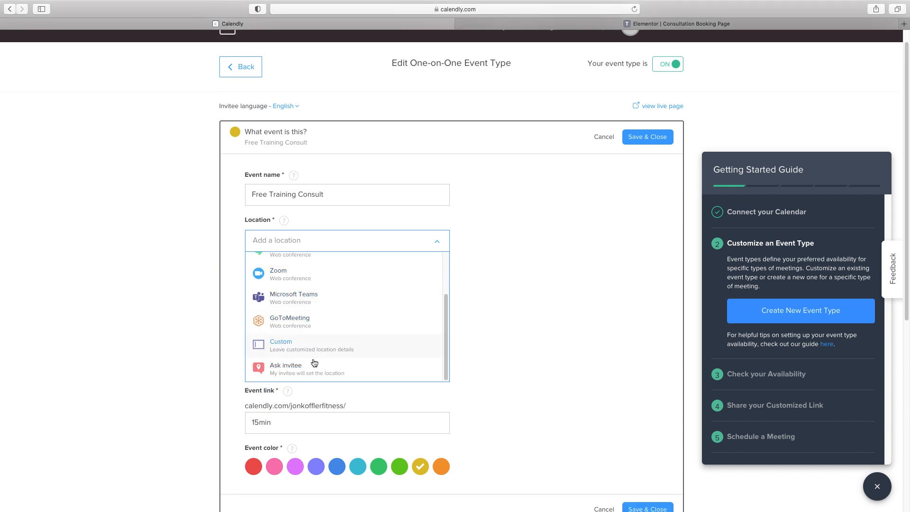
pyautogui.click(310, 370)
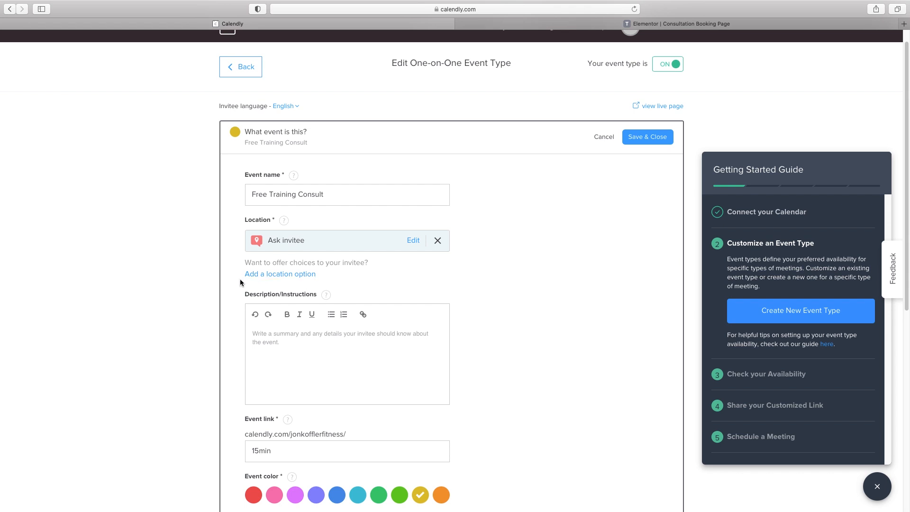
# Add phone call as a second meeting location
pyautogui.click(277, 275)
pyautogui.click(321, 271)
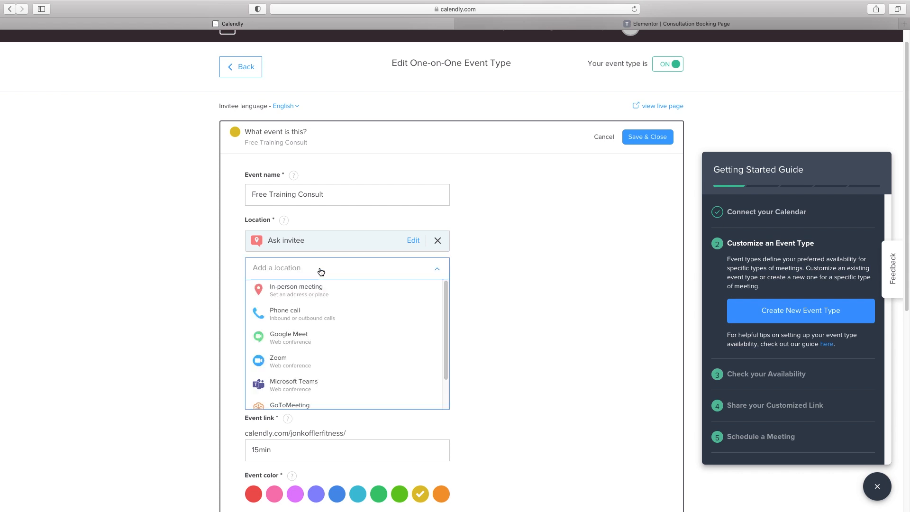
pyautogui.click(299, 319)
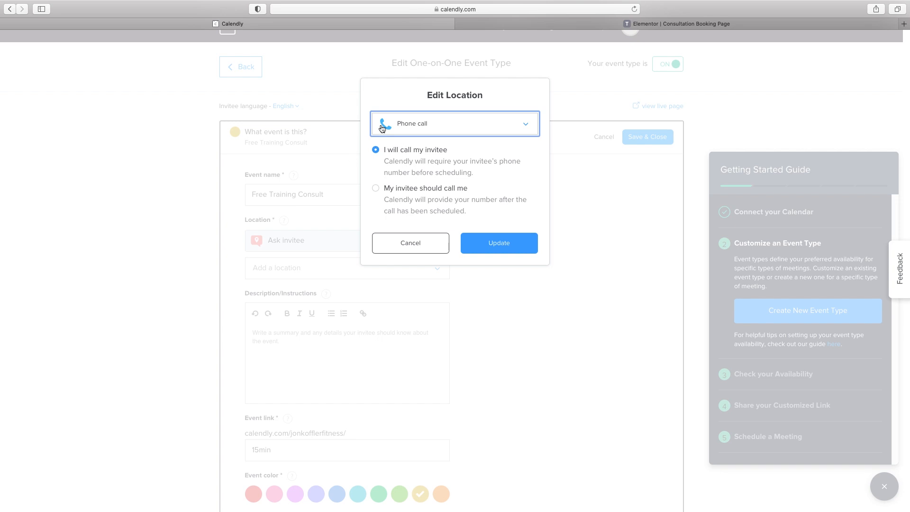
pyautogui.click(509, 244)
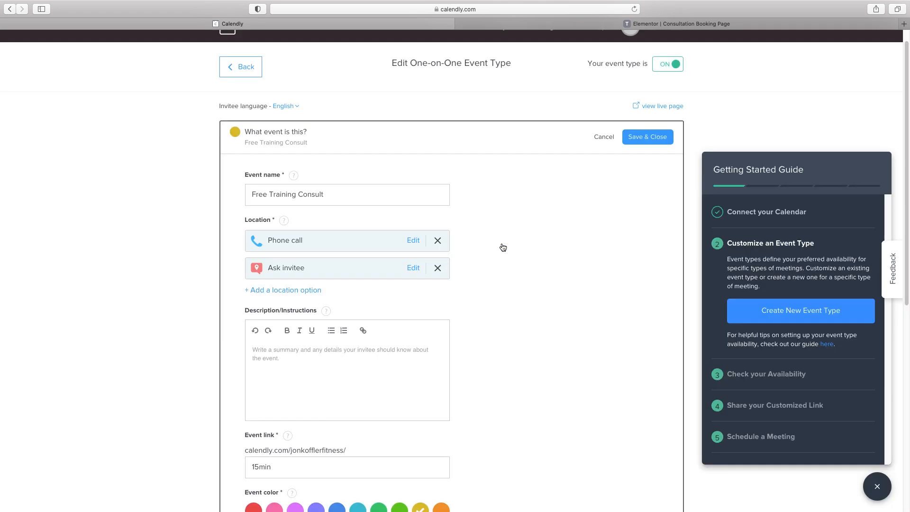
# Switch the Ask invitee location to Zoom
pyautogui.click(412, 269)
pyautogui.click(469, 122)
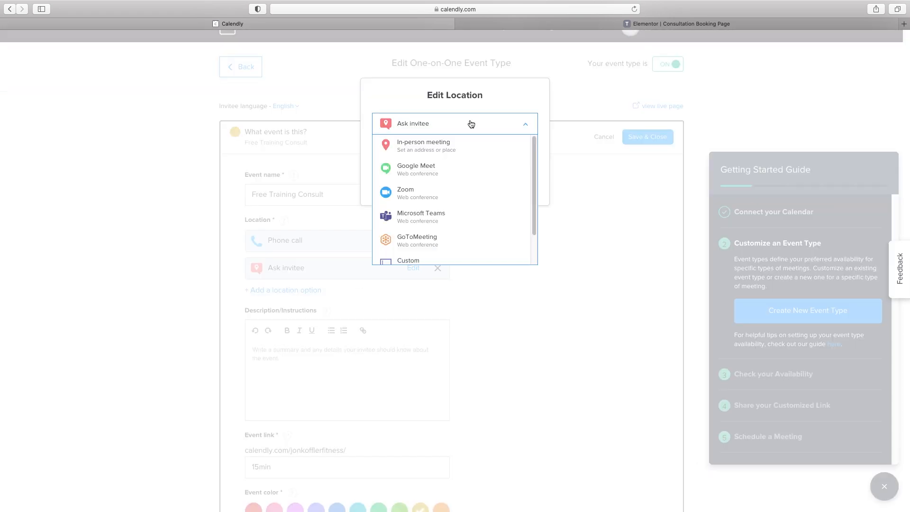
pyautogui.click(431, 192)
pyautogui.click(487, 184)
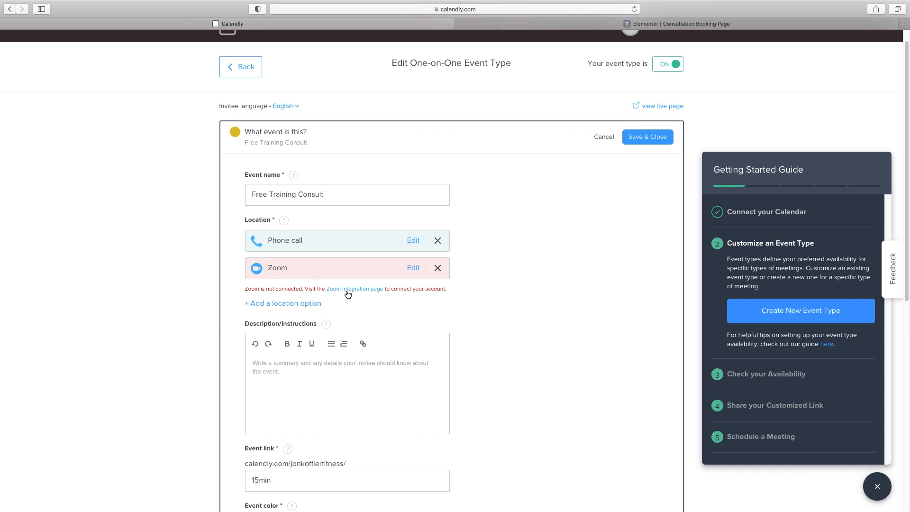
# Add the fitness-goals description, change the link ending to 'consult', pick teal, and save
pyautogui.scroll(-2, 299, 368)
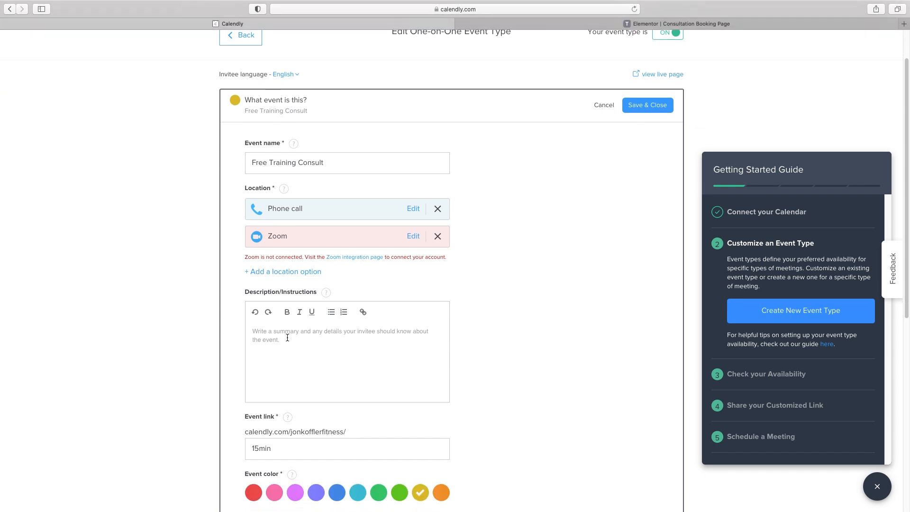
pyautogui.write('We can discuss your fitness goal')
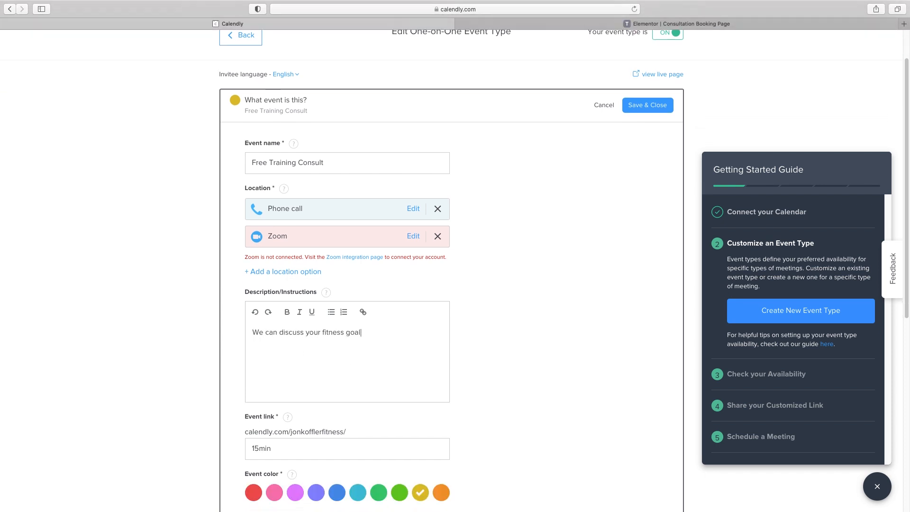
pyautogui.write("s and see if we're a good fit for each other")
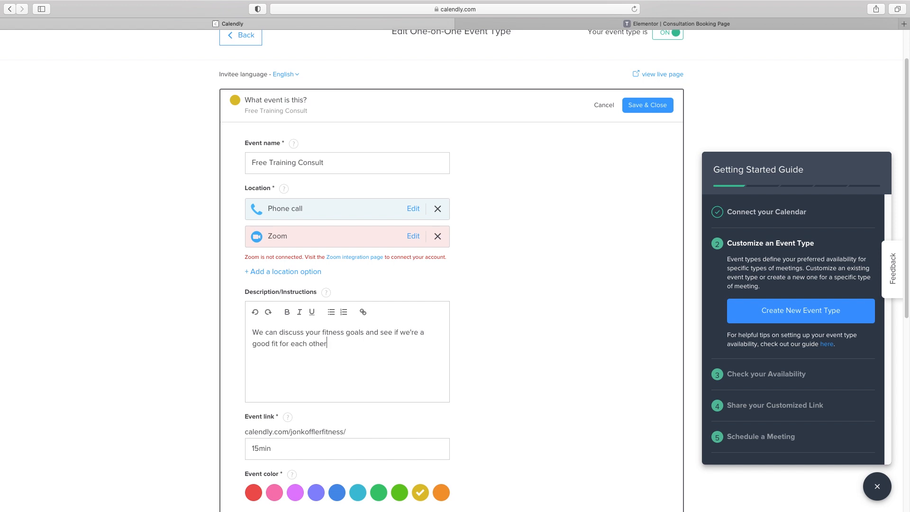
pyautogui.scroll(-4, 292, 344)
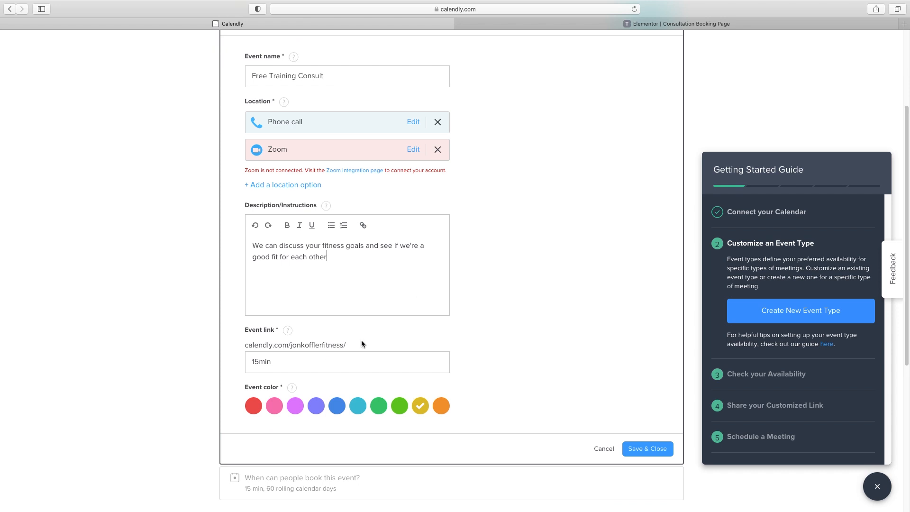
pyautogui.moveTo(282, 364); pyautogui.dragTo(225, 364)
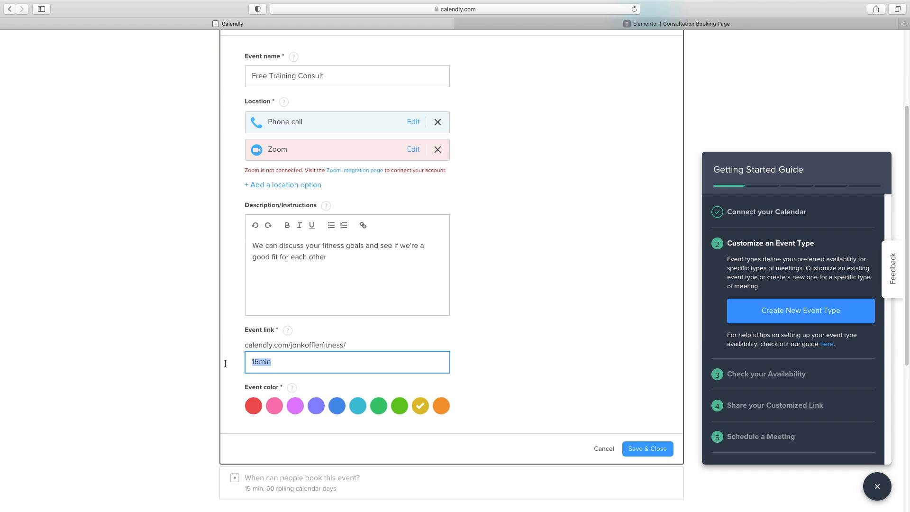
pyautogui.write('consult')
pyautogui.click(358, 406)
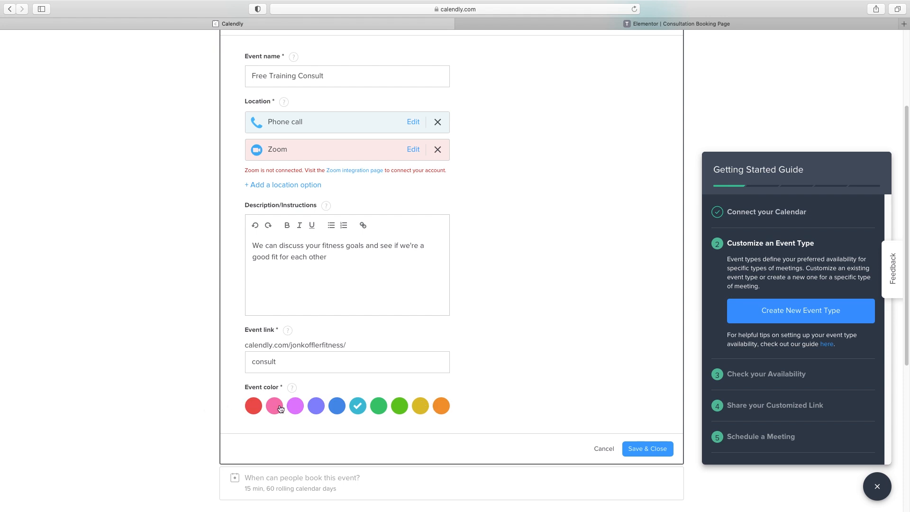
pyautogui.click(647, 450)
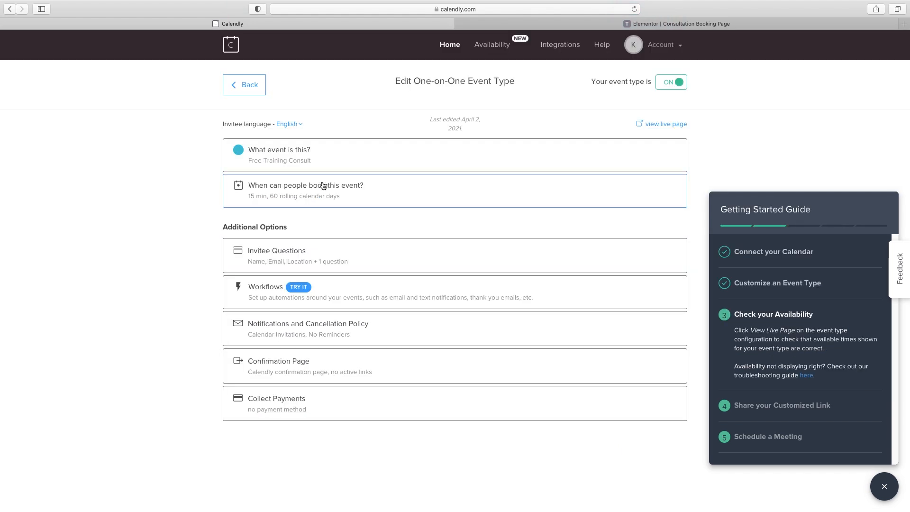
# Keep the 15 min duration and the Default Hours schedule for the event
pyautogui.click(319, 189)
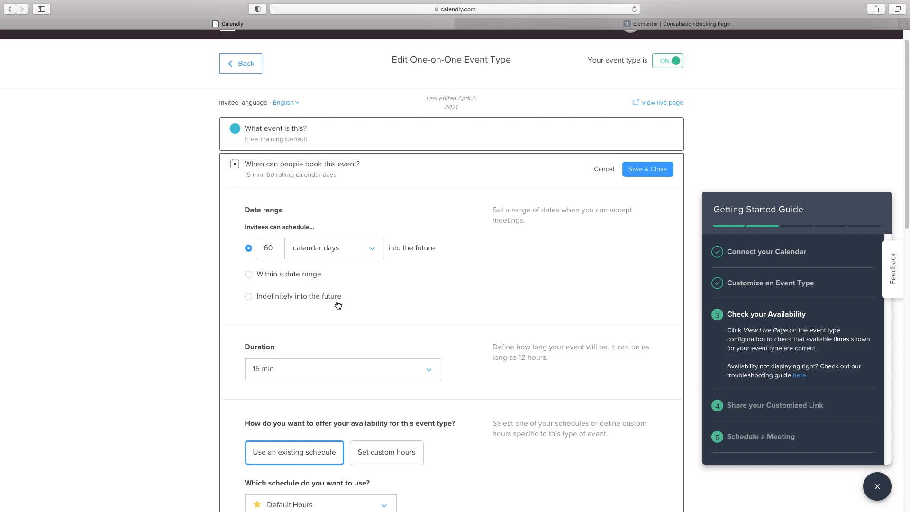
pyautogui.scroll(-5, 358, 290)
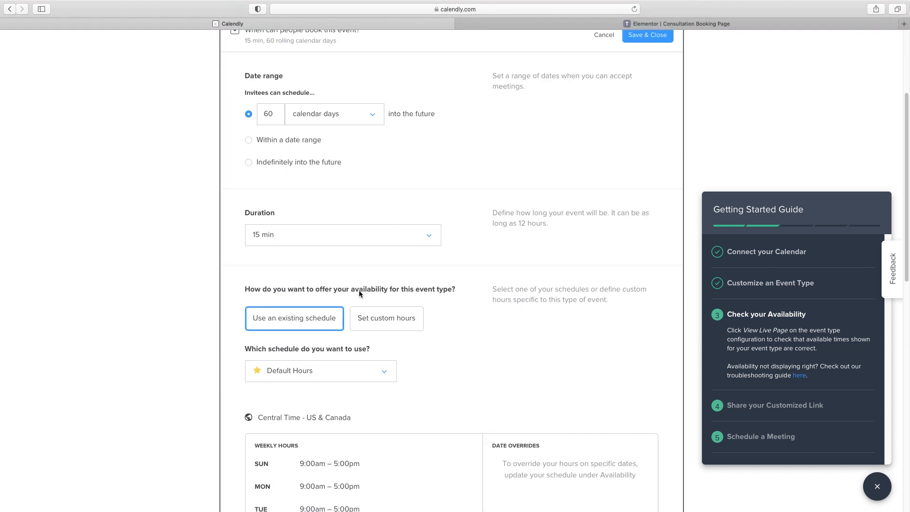
pyautogui.scroll(-1, 359, 290)
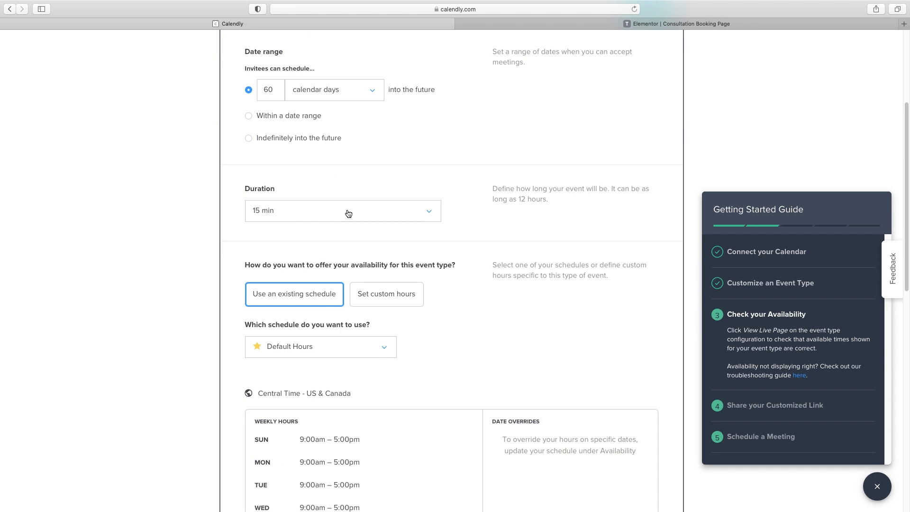
pyautogui.click(408, 214)
pyautogui.click(189, 221)
pyautogui.scroll(-2, 362, 223)
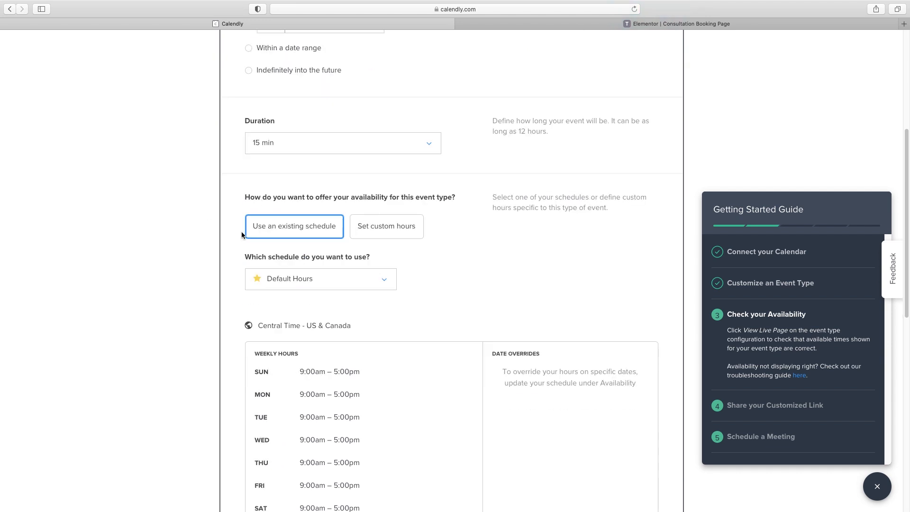
pyautogui.click(393, 232)
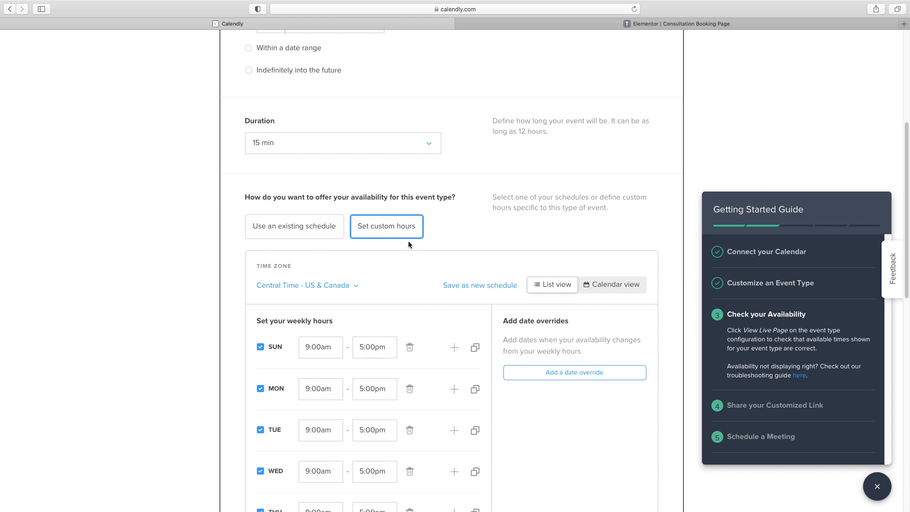
pyautogui.click(308, 232)
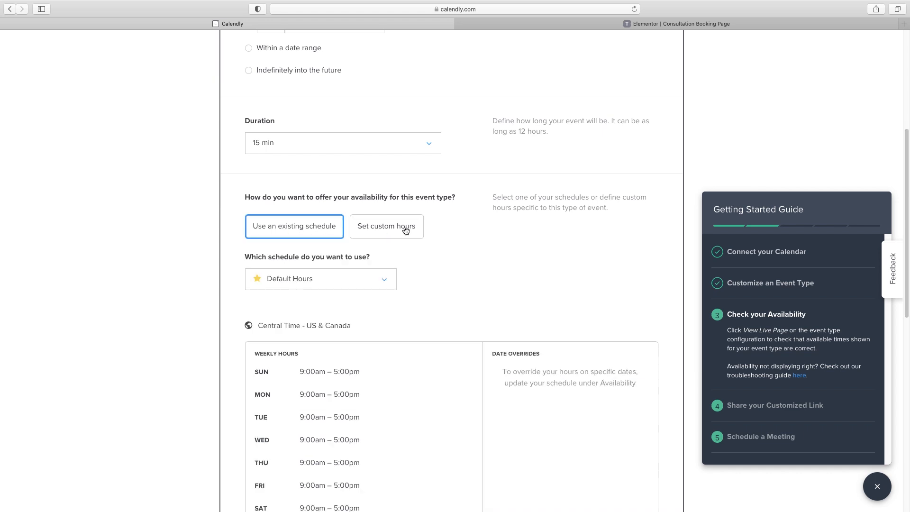
pyautogui.scroll(-3, 455, 230)
pyautogui.scroll(-5, 451, 232)
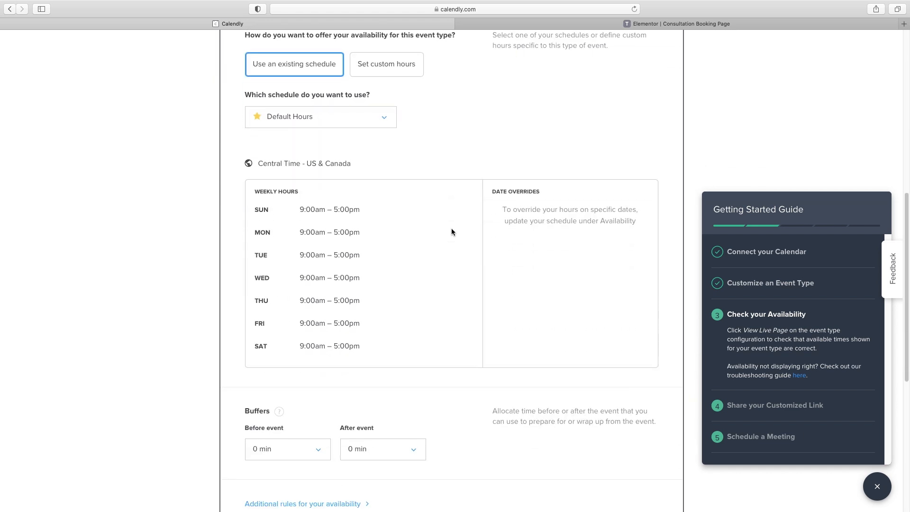
pyautogui.scroll(-3, 451, 231)
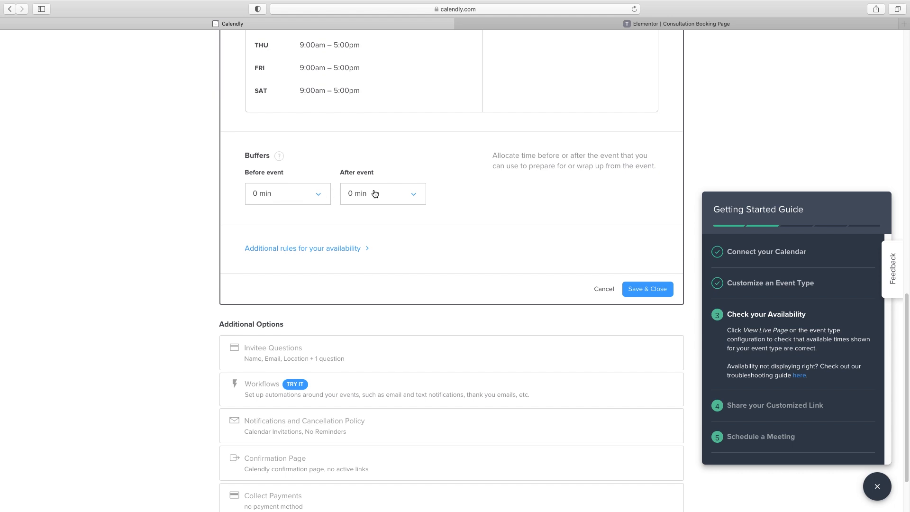
# Add a 15 min buffer after each event
pyautogui.click(311, 198)
pyautogui.click(385, 194)
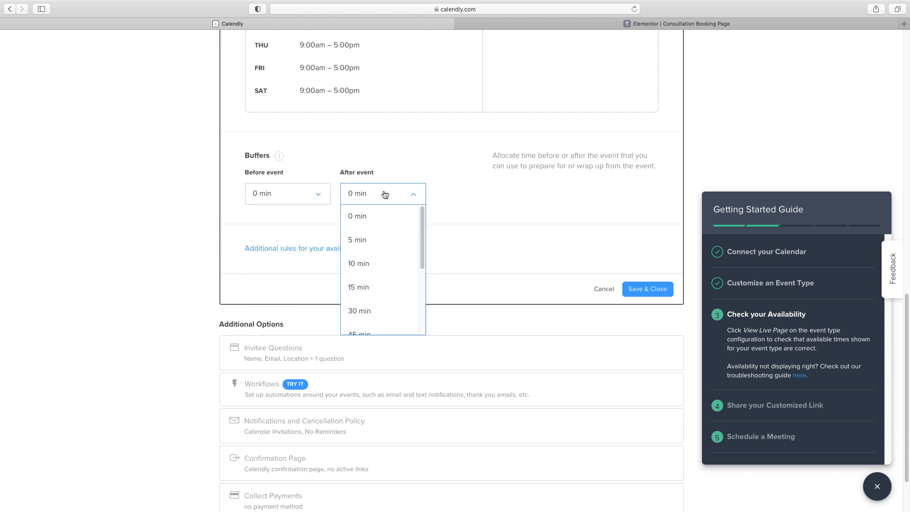
pyautogui.click(364, 290)
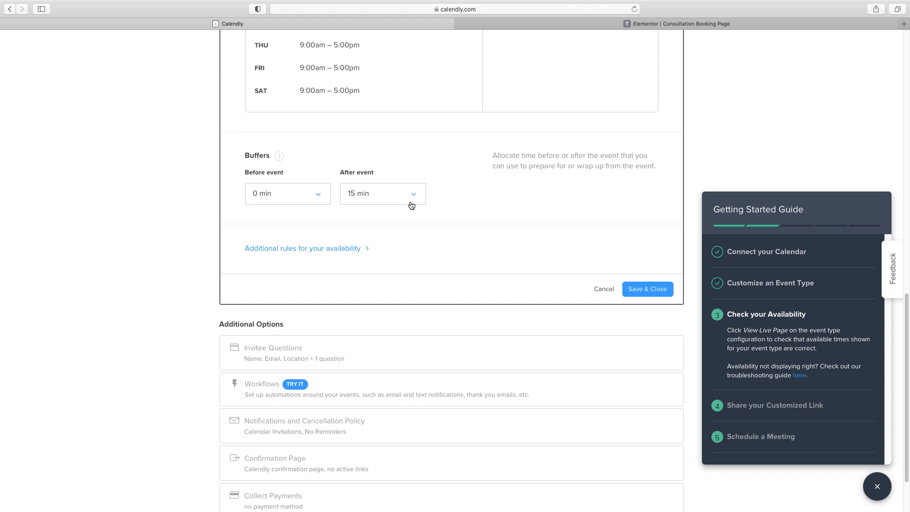
# Require 24 hours' scheduling notice, cap bookings at 4 per day, and save
pyautogui.click(275, 251)
pyautogui.scroll(-5, 334, 266)
pyautogui.scroll(-5, 334, 269)
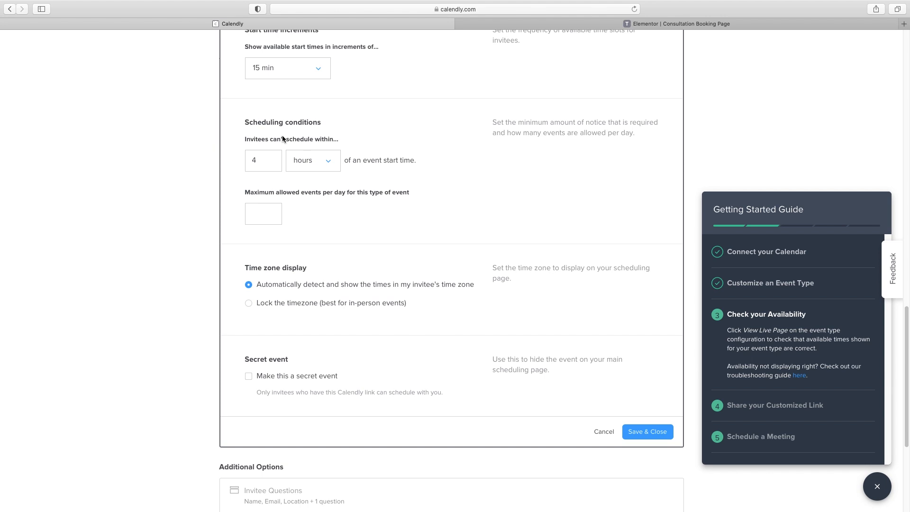
pyautogui.click(250, 164)
pyautogui.write('2')
pyautogui.click(260, 216)
pyautogui.write('4')
pyautogui.click(642, 432)
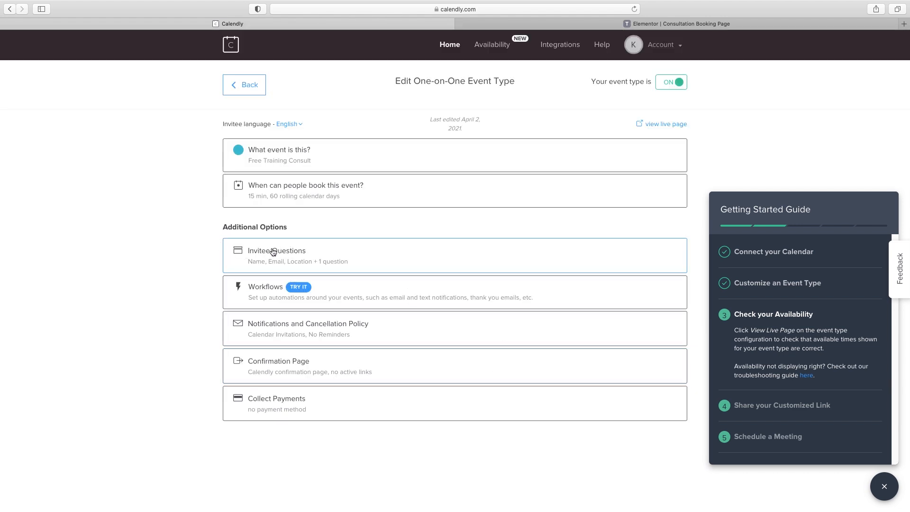
# Add a new invitee question 'What's your rough budget for this project?'
pyautogui.click(363, 257)
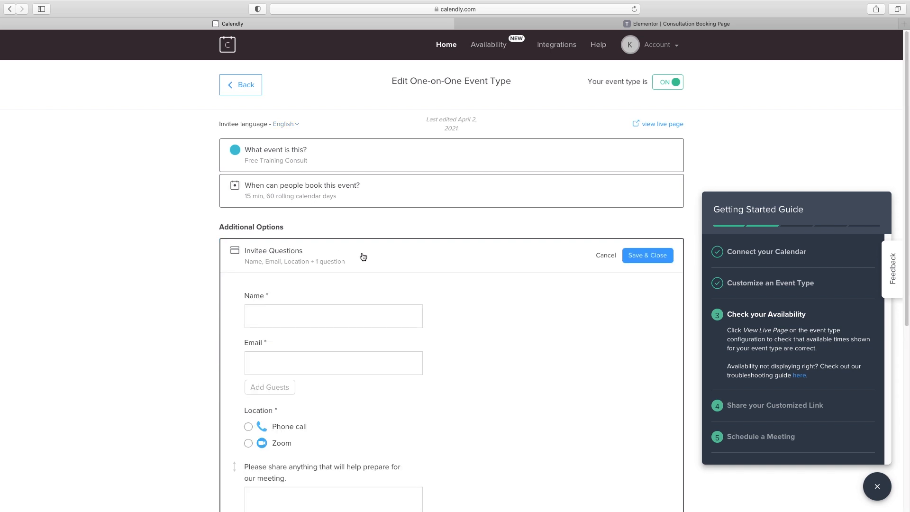
pyautogui.scroll(-3, 362, 254)
pyautogui.scroll(-3, 315, 270)
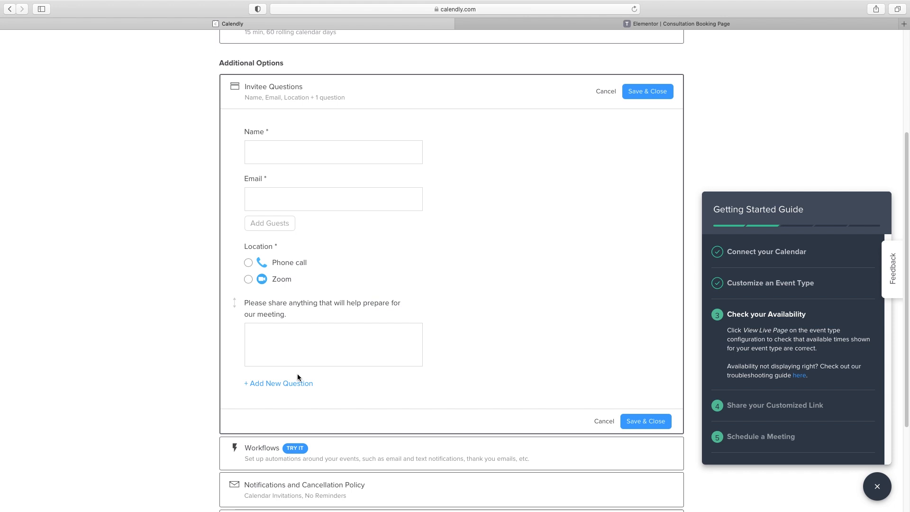
pyautogui.click(288, 384)
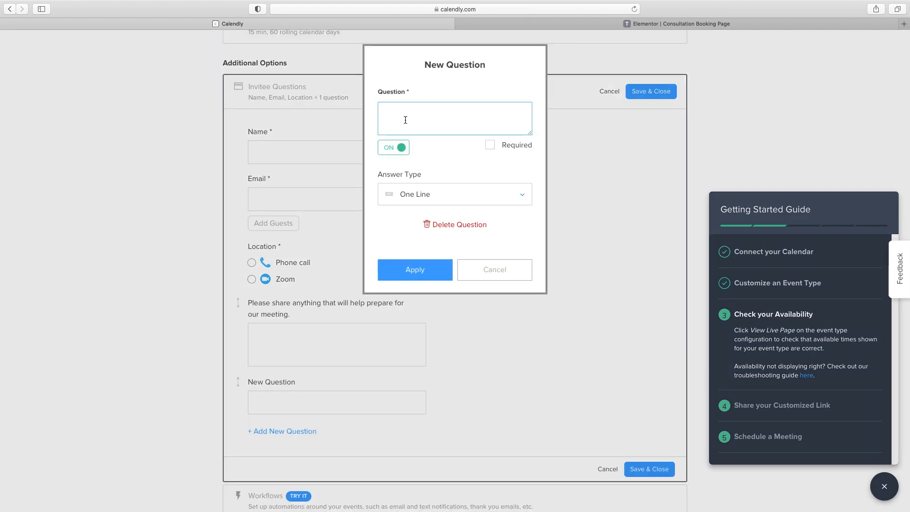
pyautogui.write("Whta's your rough budget for this project?")
pyautogui.moveTo(396, 112); pyautogui.dragTo(402, 112)
pyautogui.write('at')
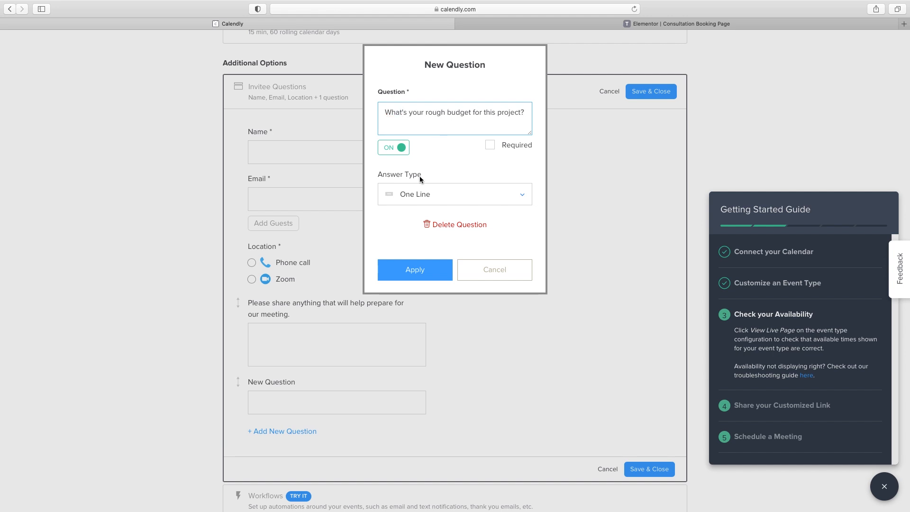
# Make it a radio question with Under $500, $500-1000 and Over $1000, and apply
pyautogui.click(420, 196)
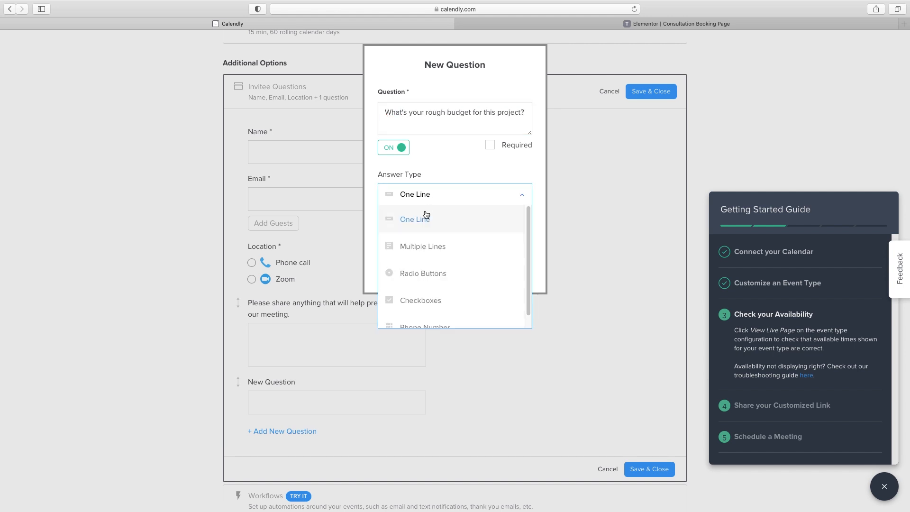
pyautogui.scroll(-1, 434, 250)
pyautogui.click(434, 261)
pyautogui.click(428, 264)
pyautogui.write('Under $500')
pyautogui.click(428, 295)
pyautogui.write('$500-1000')
pyautogui.click(441, 321)
pyautogui.write('Over $1000')
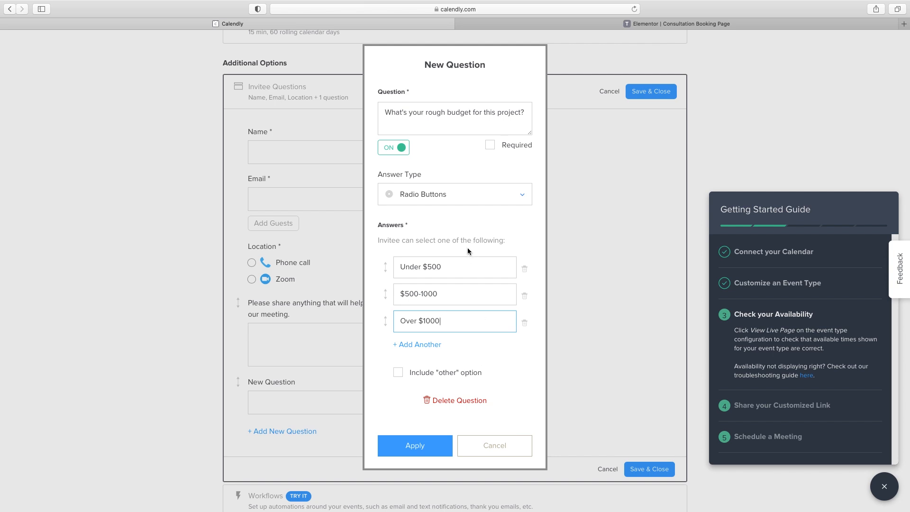
pyautogui.click(415, 448)
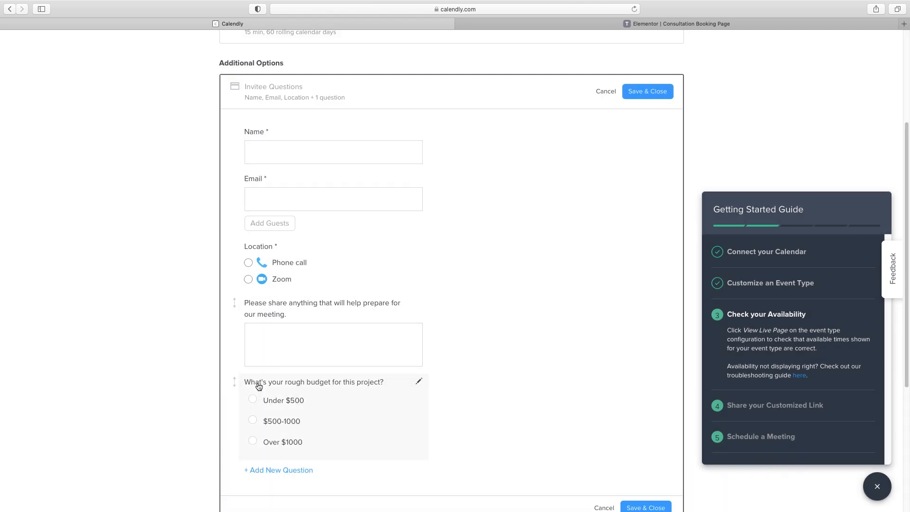
# Move the budget question above the preparation question and save the questions
pyautogui.moveTo(258, 381); pyautogui.dragTo(234, 309)
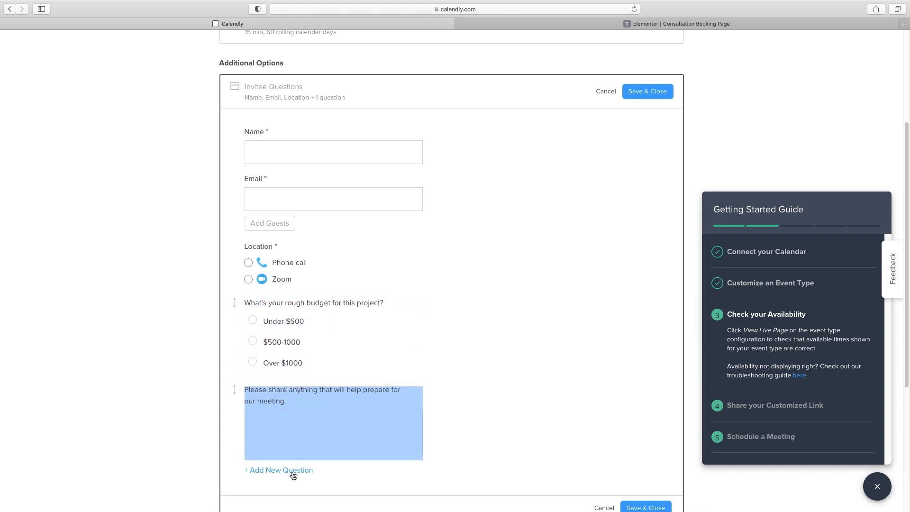
pyautogui.scroll(-1, 479, 380)
pyautogui.click(479, 381)
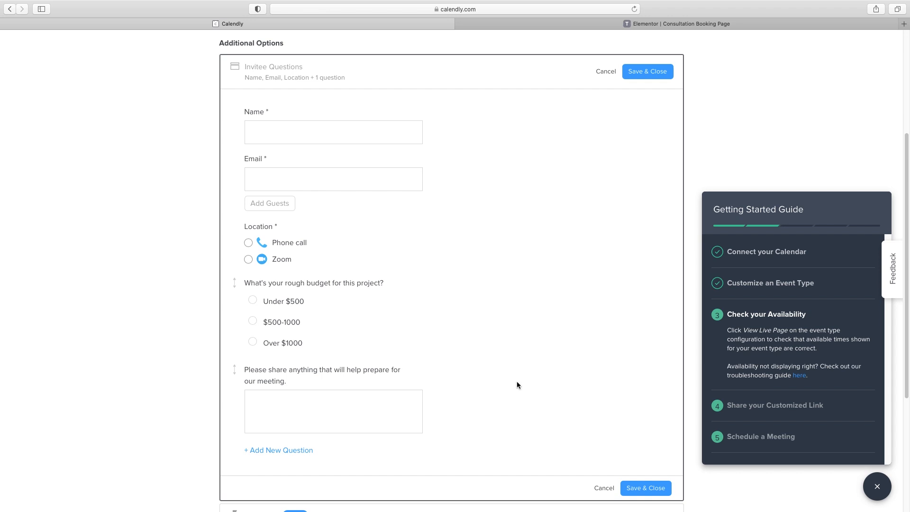
pyautogui.scroll(-2, 516, 381)
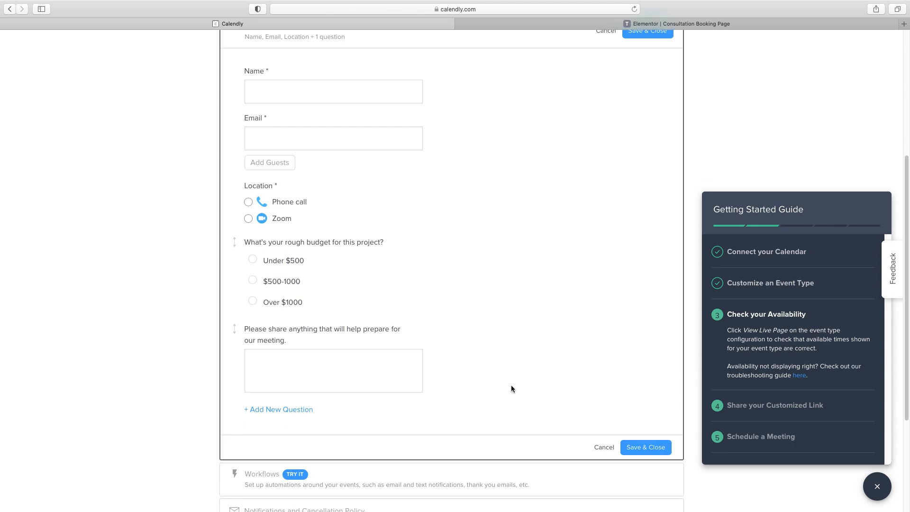
pyautogui.scroll(-1, 509, 380)
pyautogui.click(644, 429)
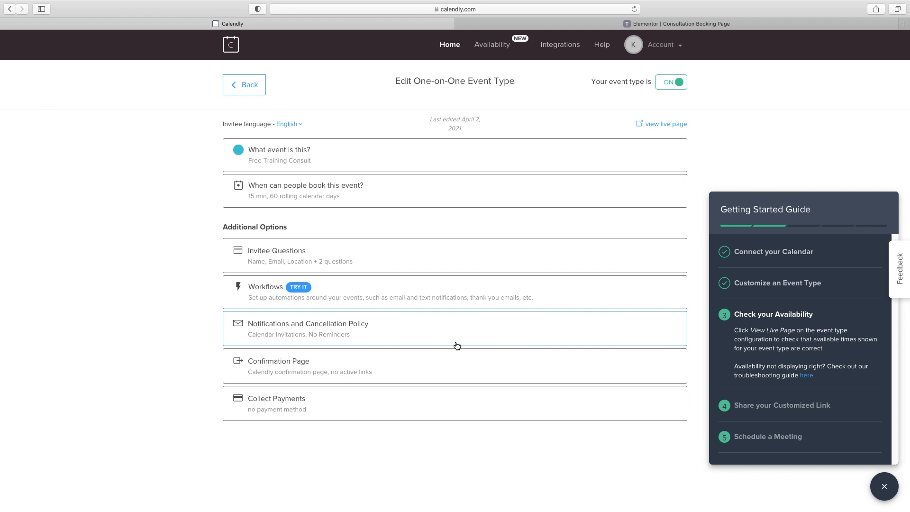
# Leave Collect Payments unchanged and open the event's live booking page in a new tab
pyautogui.click(267, 405)
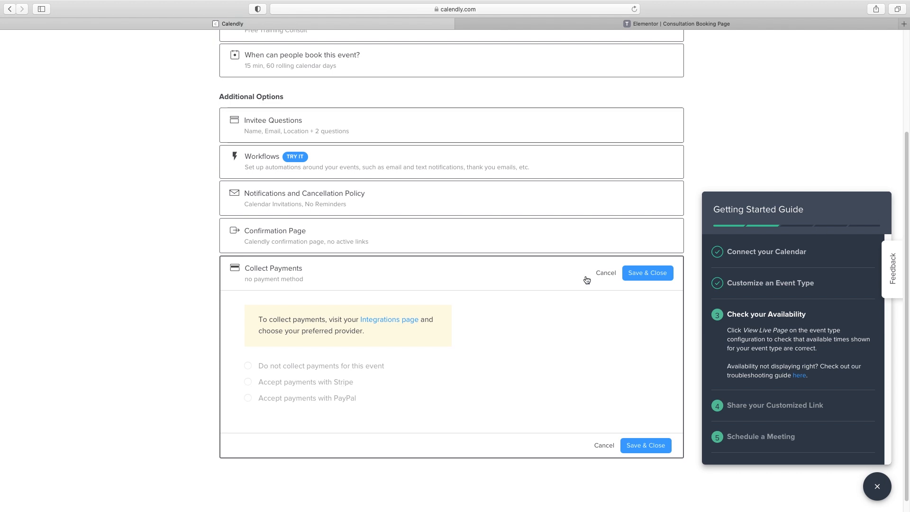
pyautogui.click(604, 274)
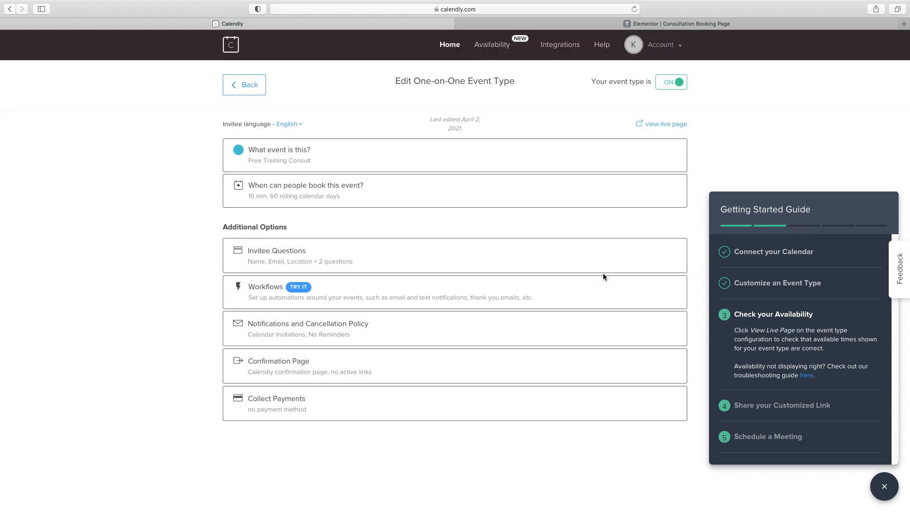
pyautogui.click(672, 123)
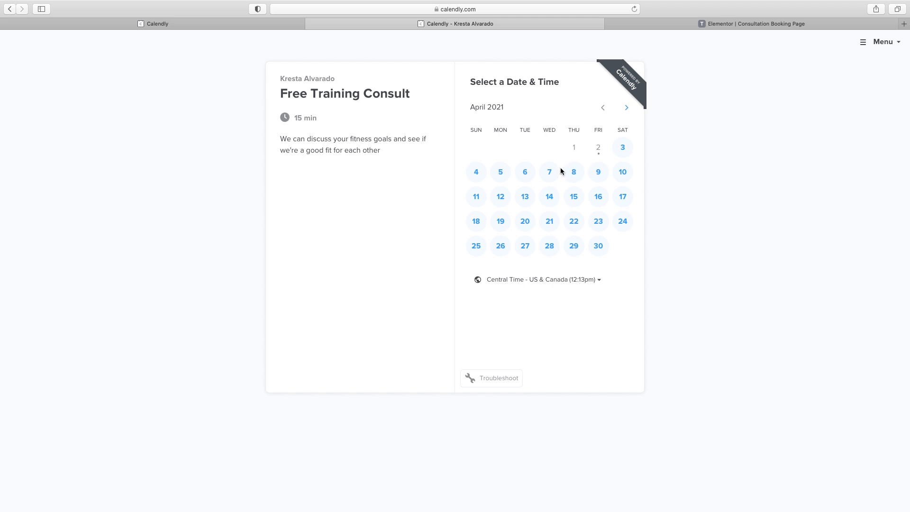
# Test-book 9:45am on April 7, choosing phone call and the Under $500 budget
pyautogui.click(546, 174)
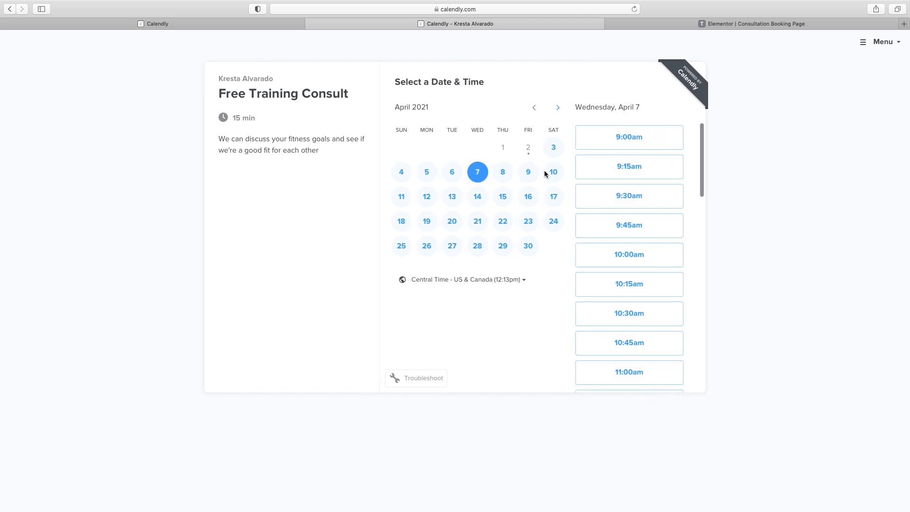
pyautogui.click(620, 225)
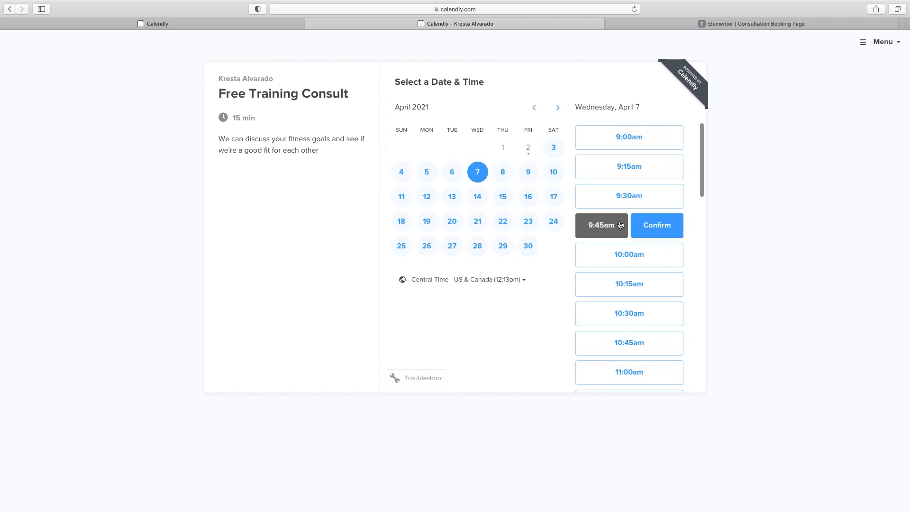
pyautogui.click(659, 228)
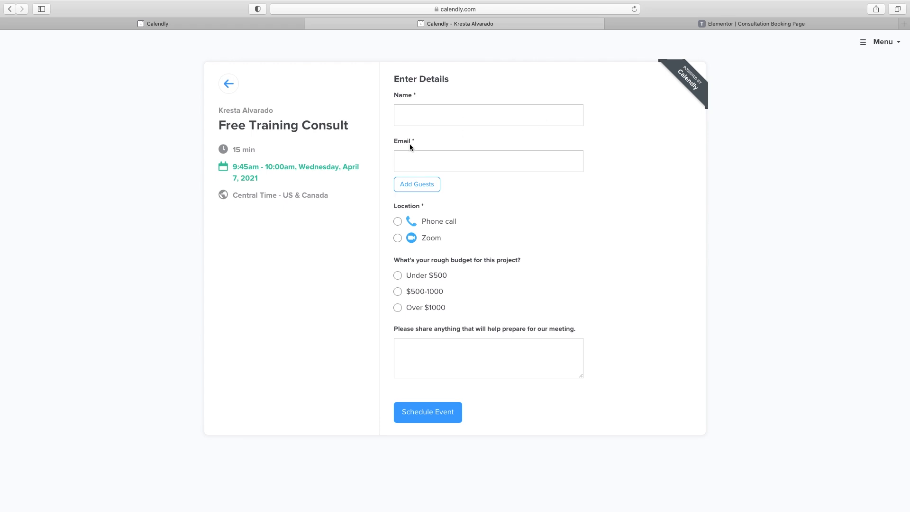
pyautogui.click(400, 223)
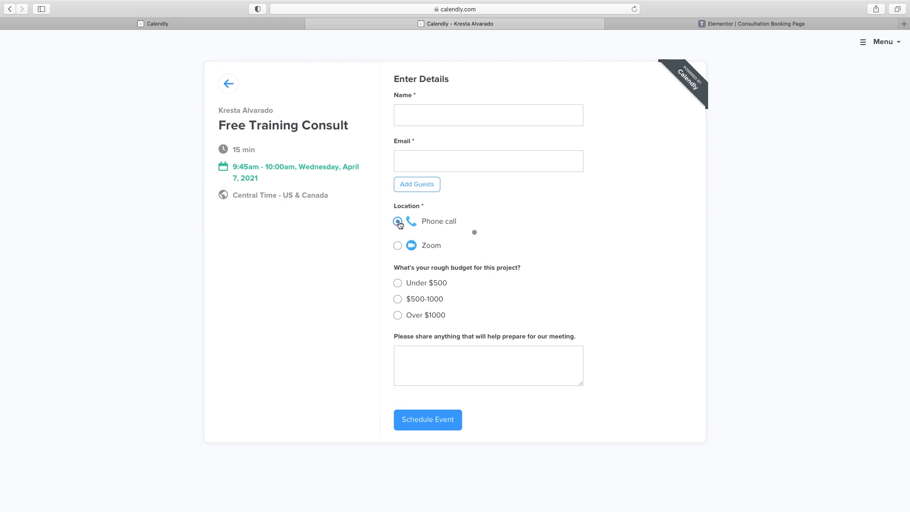
pyautogui.click(450, 238)
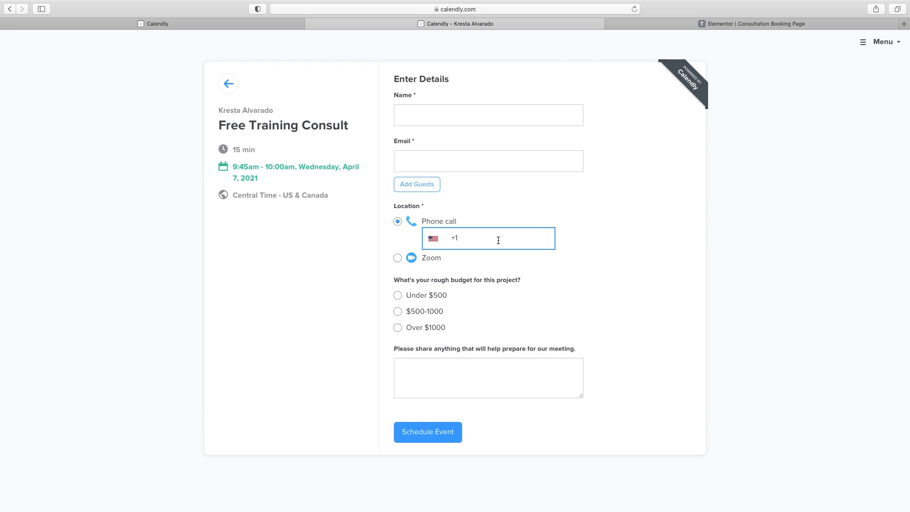
pyautogui.click(398, 295)
pyautogui.click(448, 380)
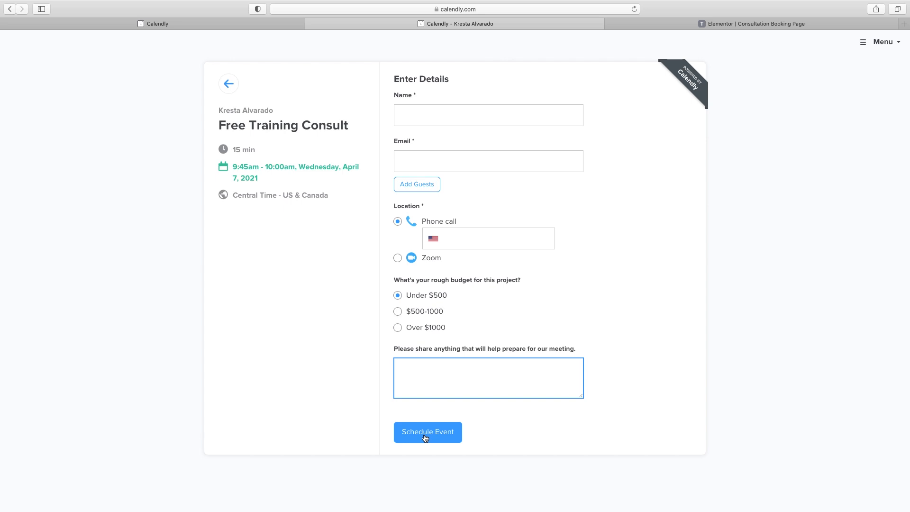
# Leave the test booking and return to the Event Types dashboard listing Free Training Consult
pyautogui.click(208, 25)
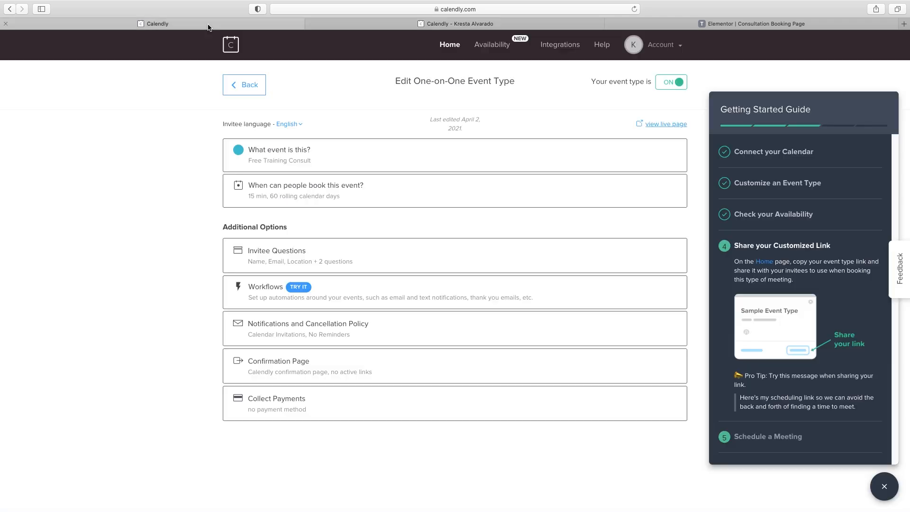
pyautogui.click(244, 85)
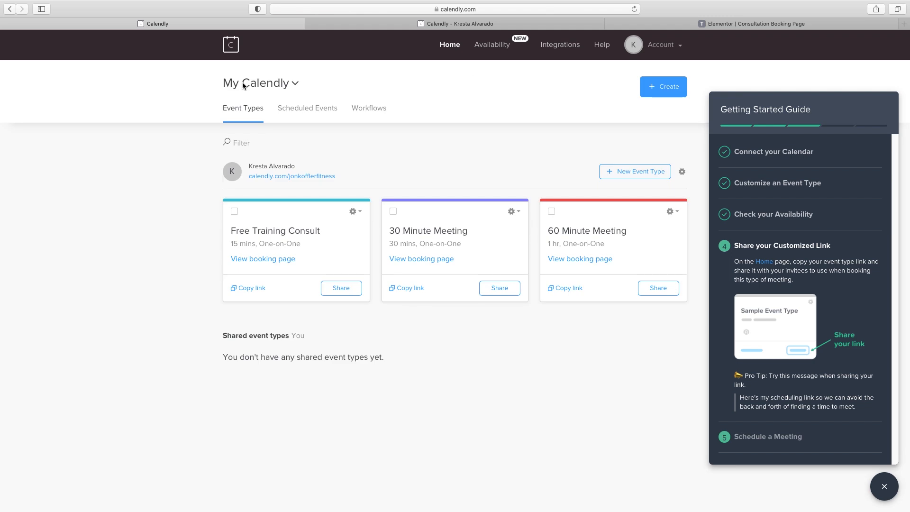
pyautogui.click(440, 24)
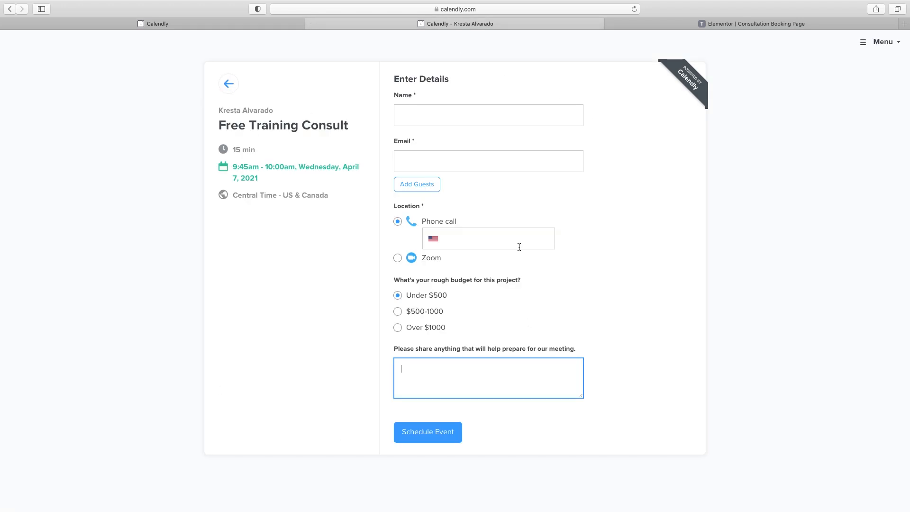
pyautogui.click(228, 83)
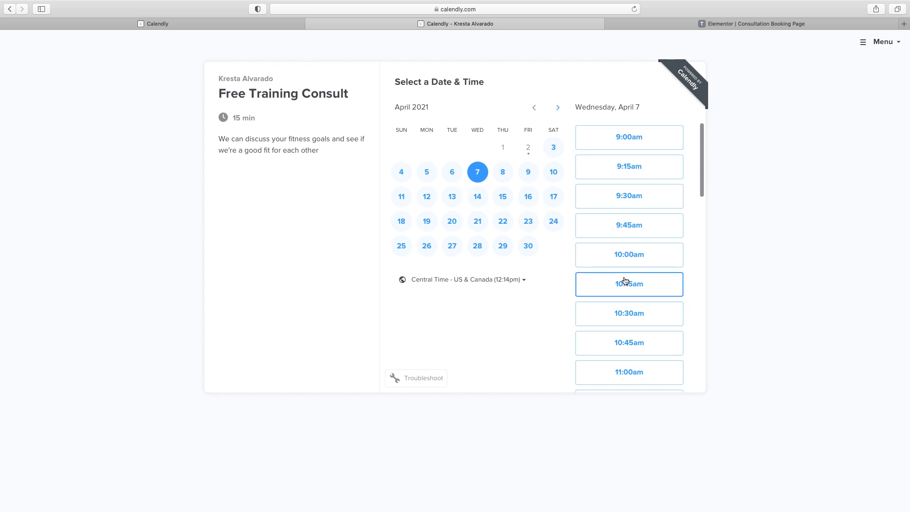
pyautogui.click(184, 24)
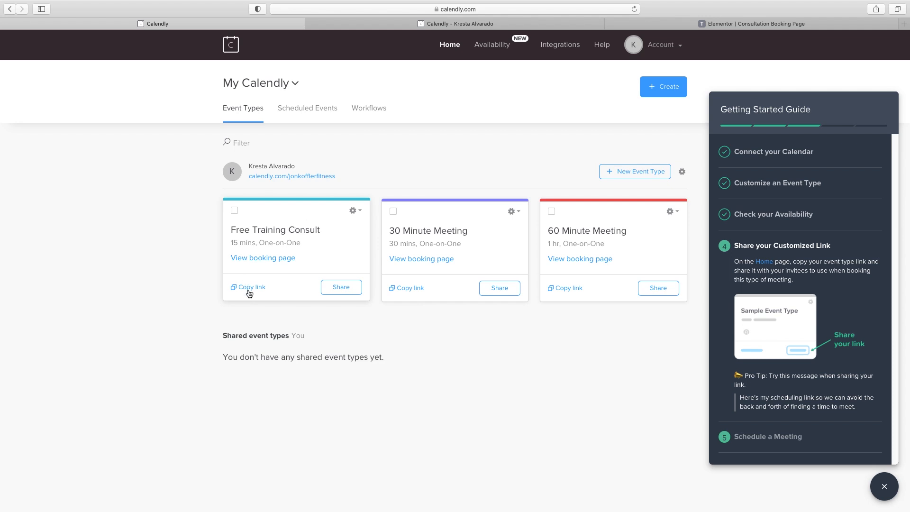
# Choose an inline website embed for Free Training Consult
pyautogui.click(342, 291)
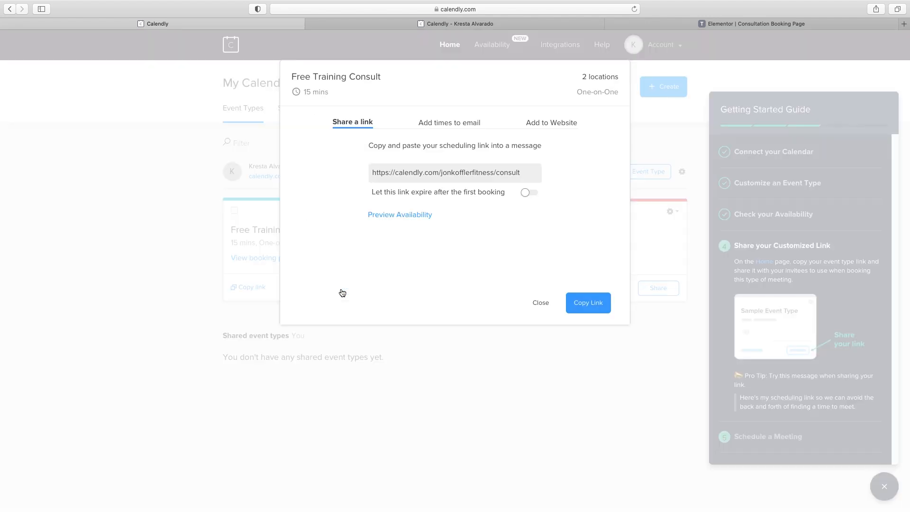
pyautogui.click(559, 123)
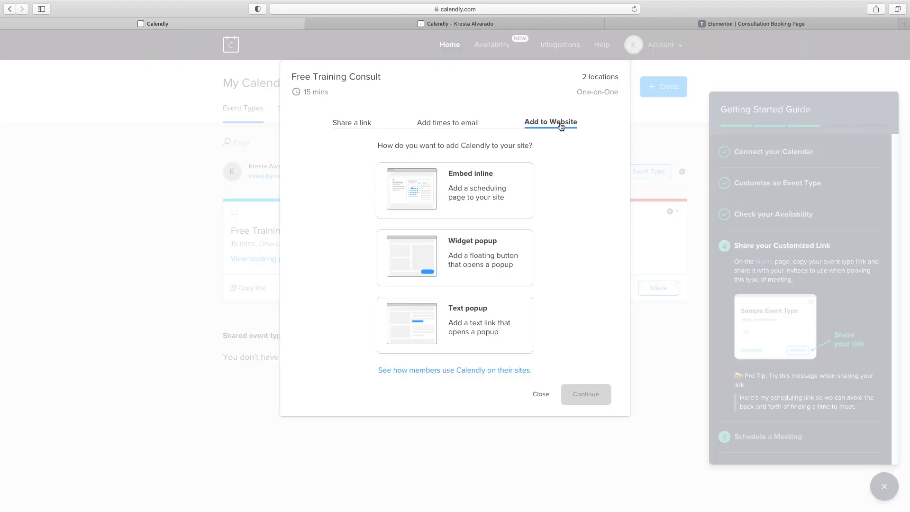
pyautogui.click(472, 188)
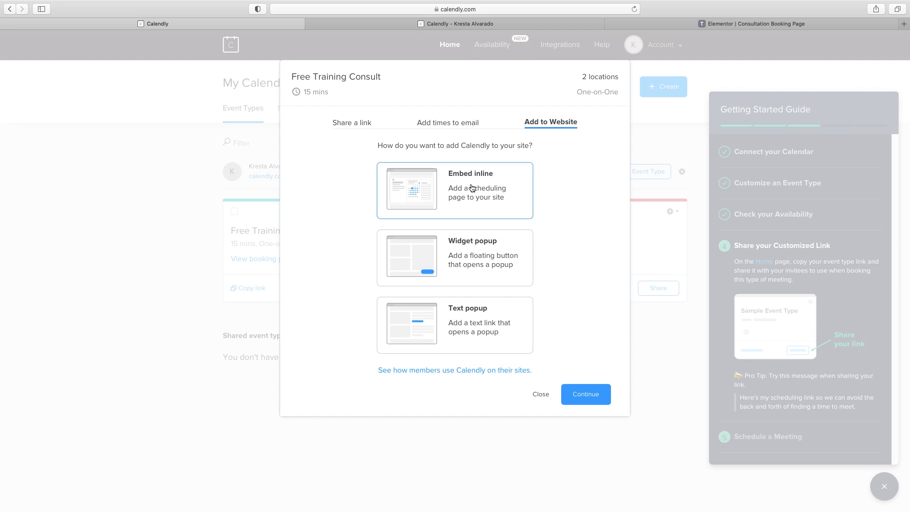
pyautogui.click(584, 398)
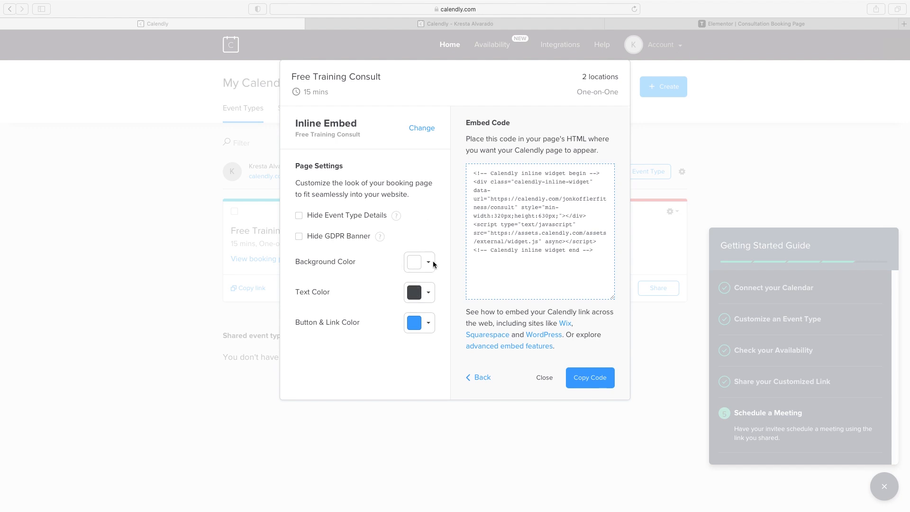
# Set embed text colour to black and buttons/links to 3EC3B0, then copy the code
pyautogui.click(429, 295)
pyautogui.click(425, 296)
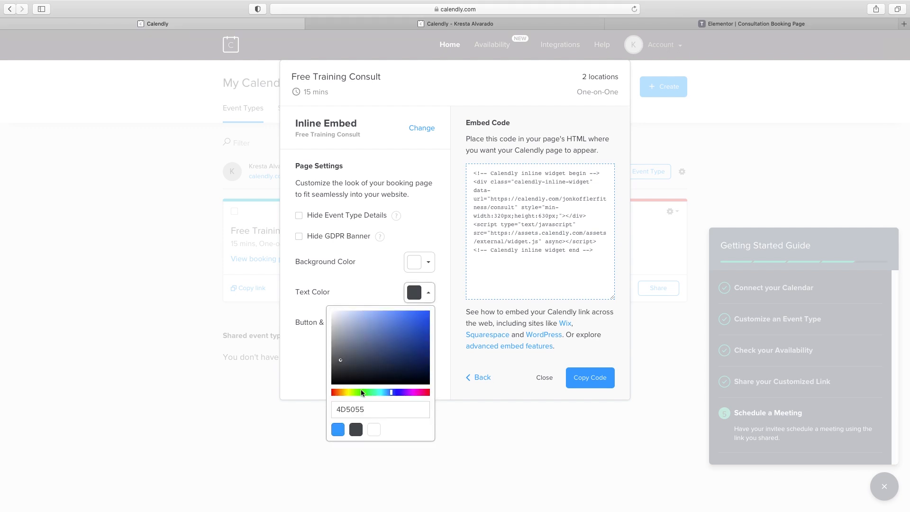
pyautogui.moveTo(335, 384); pyautogui.dragTo(317, 399)
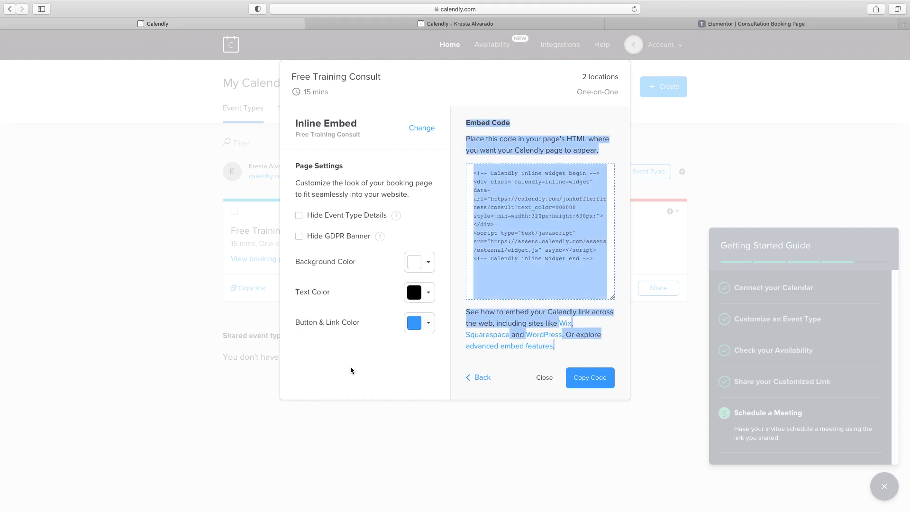
pyautogui.click(415, 296)
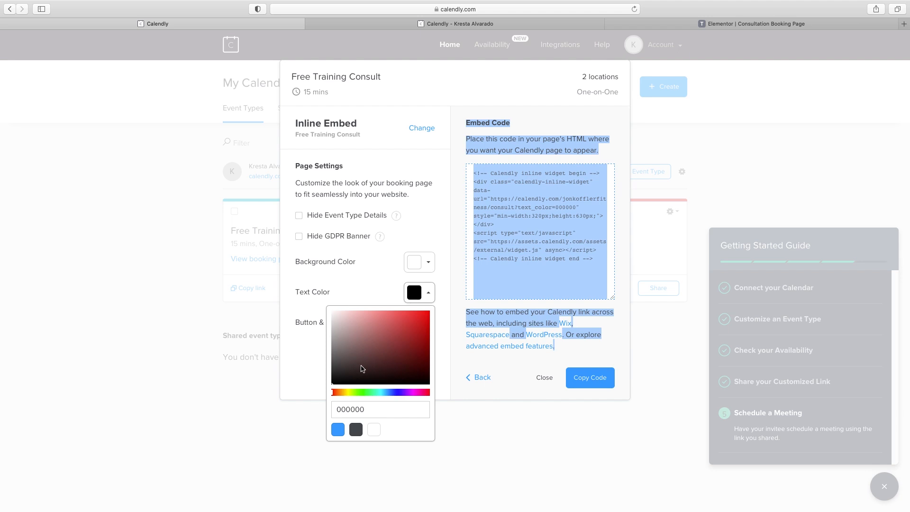
pyautogui.click(314, 351)
pyautogui.click(417, 327)
pyautogui.doubleClick(366, 439)
pyautogui.write('3EC3B0')
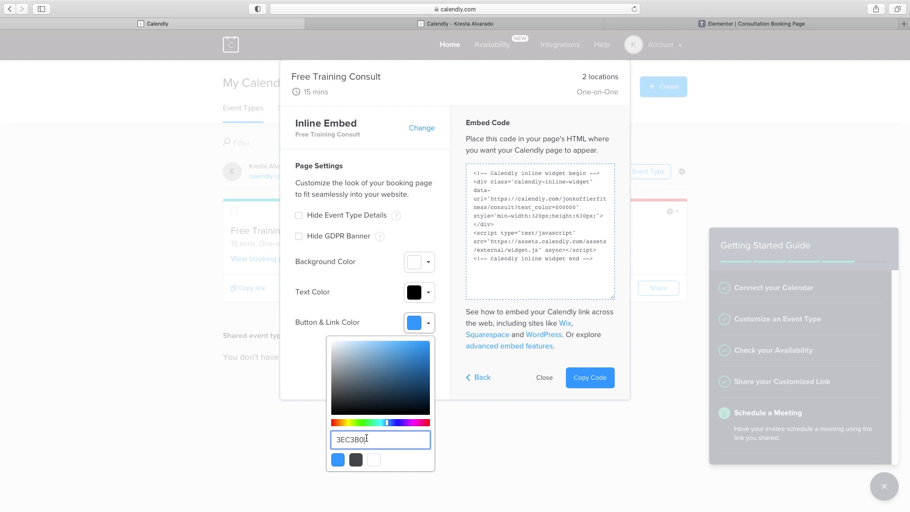
pyautogui.click(300, 363)
pyautogui.click(591, 381)
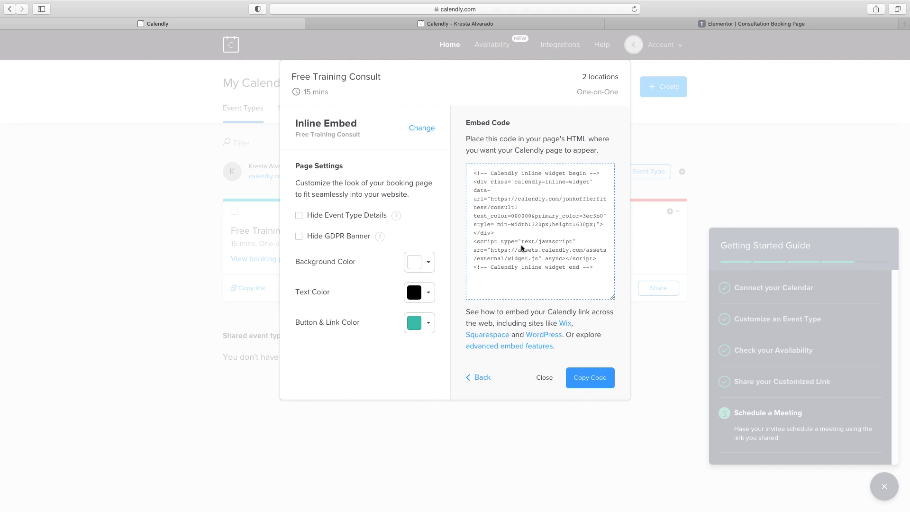
# Add a one-column section below the banner with a placeholder Heading widget
pyautogui.click(736, 25)
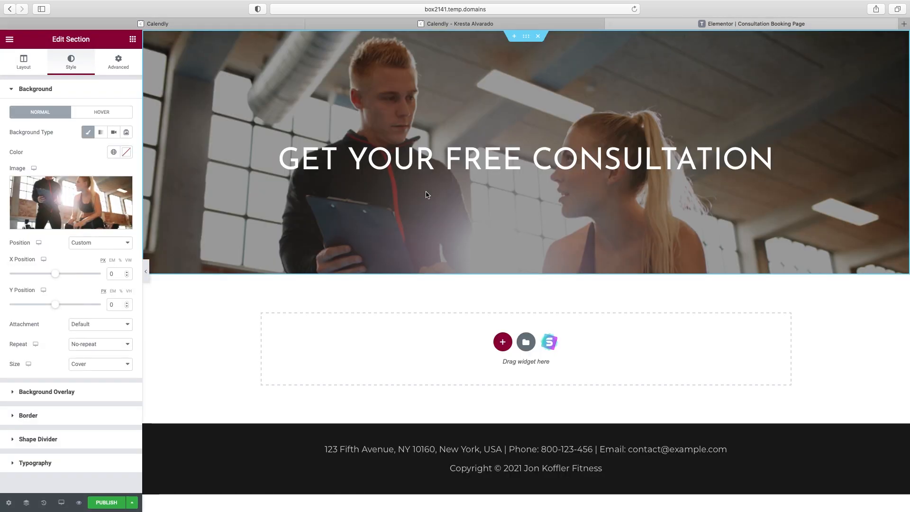
pyautogui.click(133, 39)
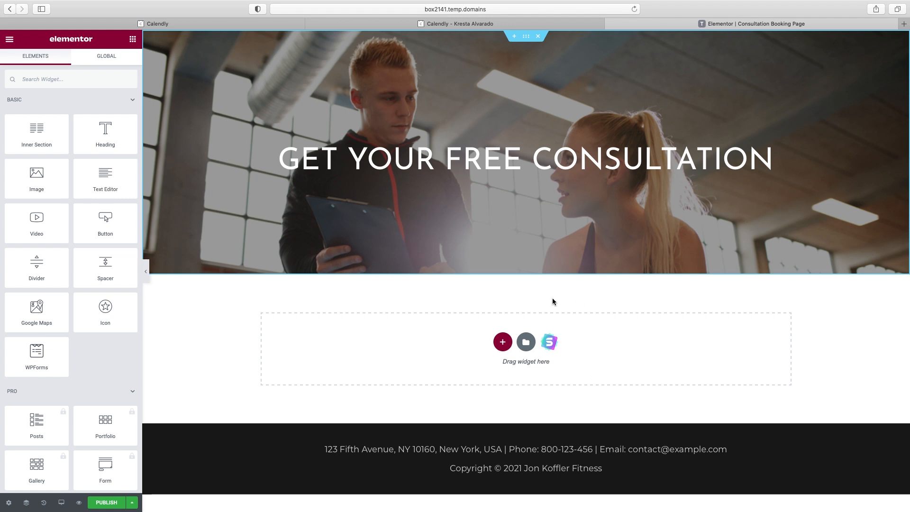
pyautogui.click(503, 342)
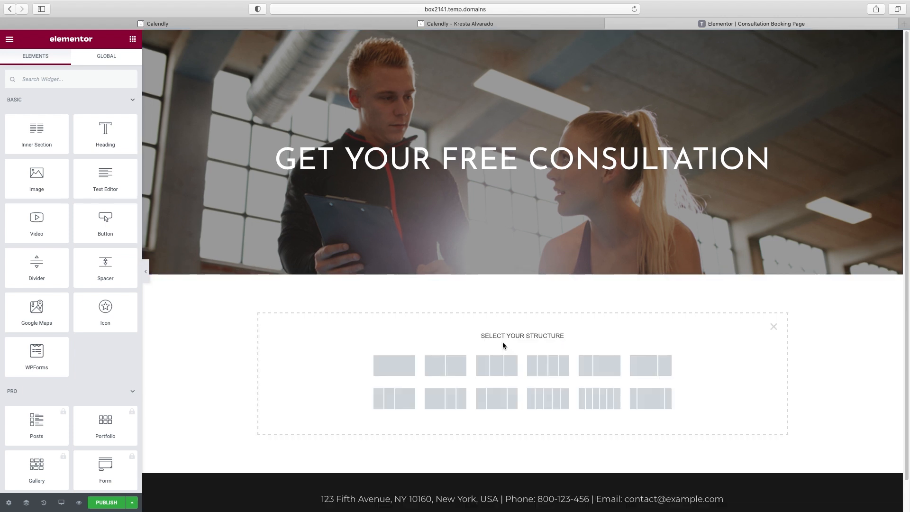
pyautogui.click(393, 366)
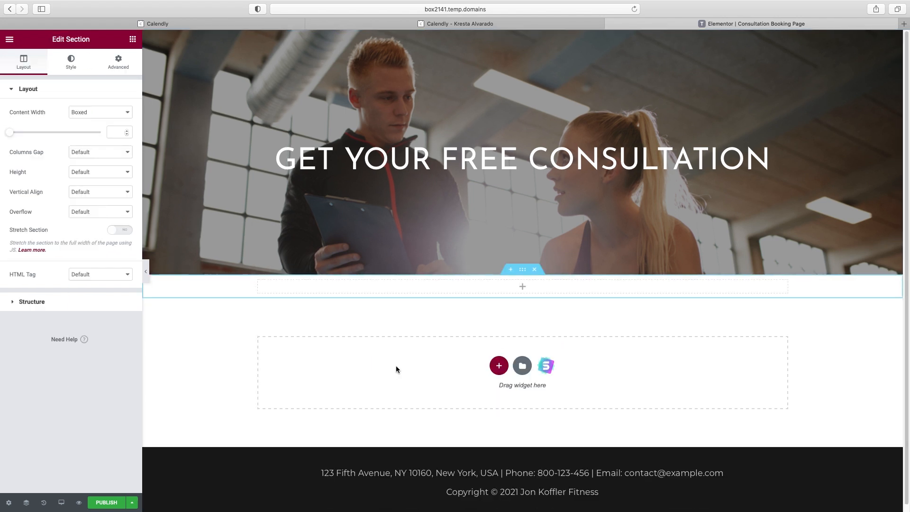
pyautogui.click(133, 39)
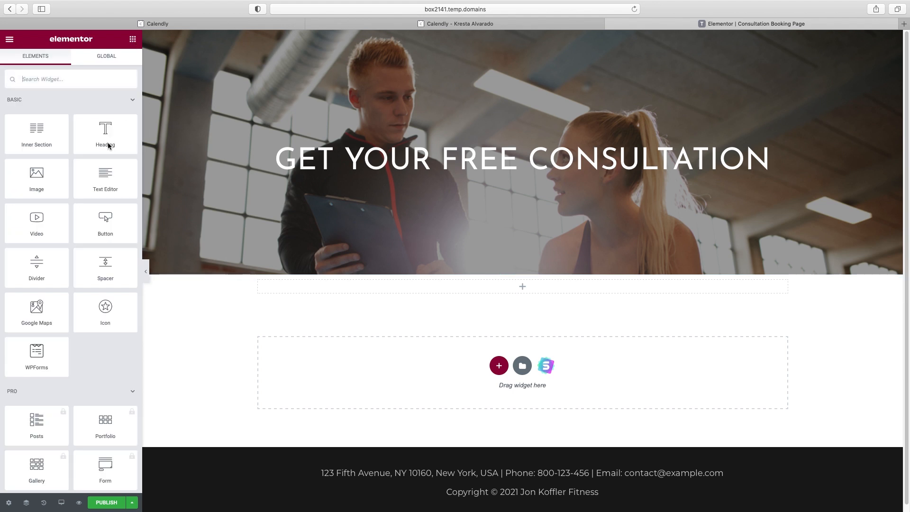
pyautogui.moveTo(104, 132); pyautogui.dragTo(528, 291)
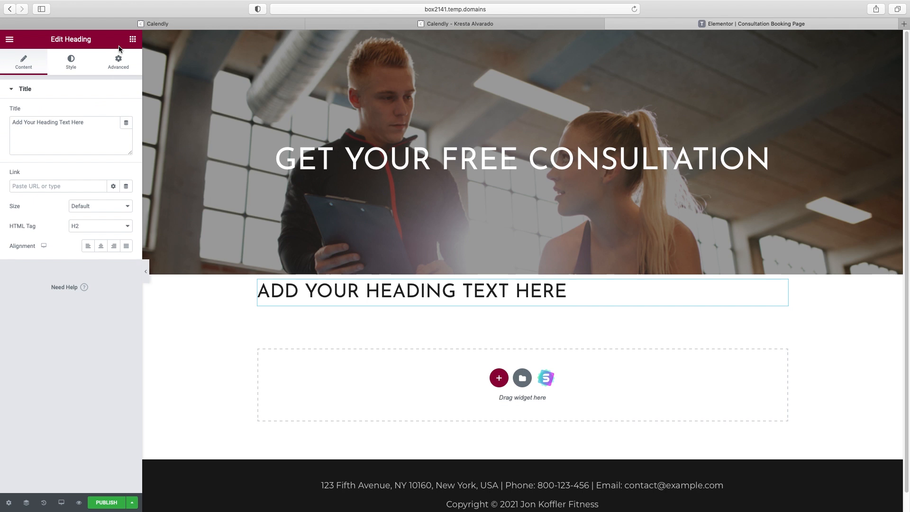
# Place an HTML widget beneath the heading
pyautogui.click(133, 39)
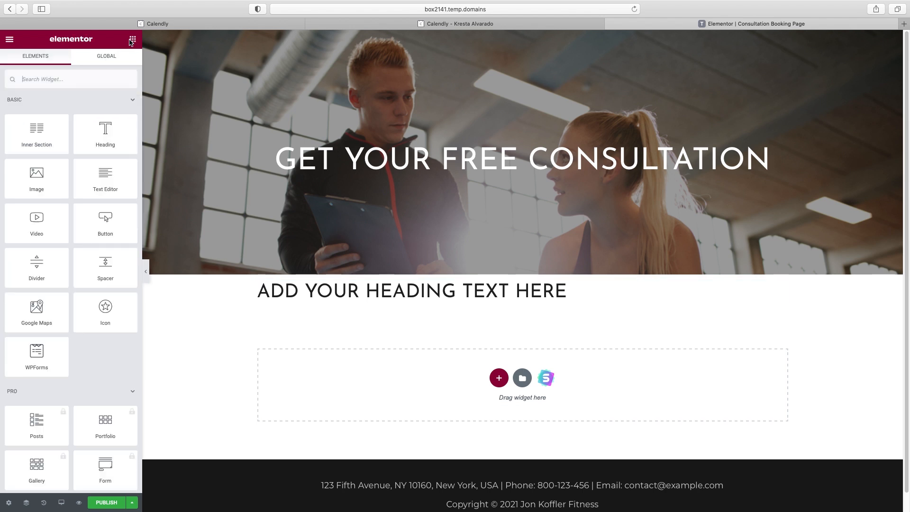
pyautogui.click(59, 79)
pyautogui.write('html')
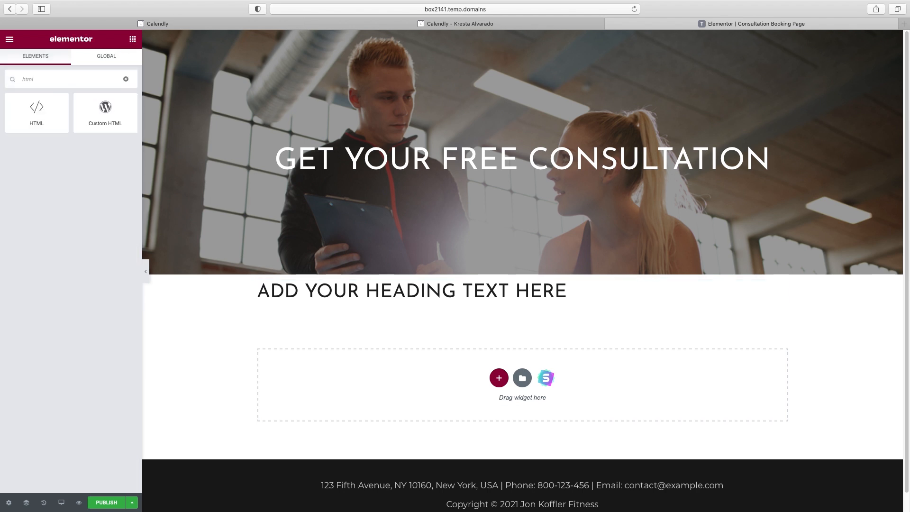
pyautogui.moveTo(35, 110); pyautogui.dragTo(428, 312)
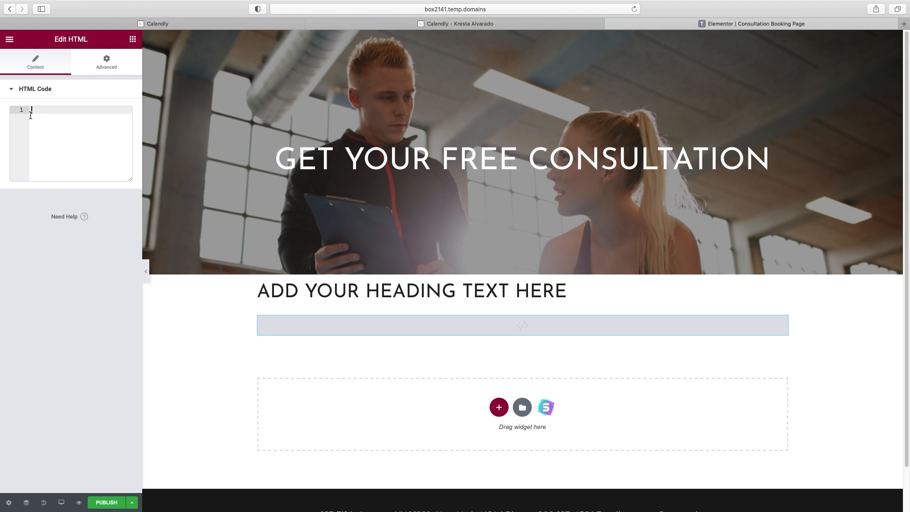
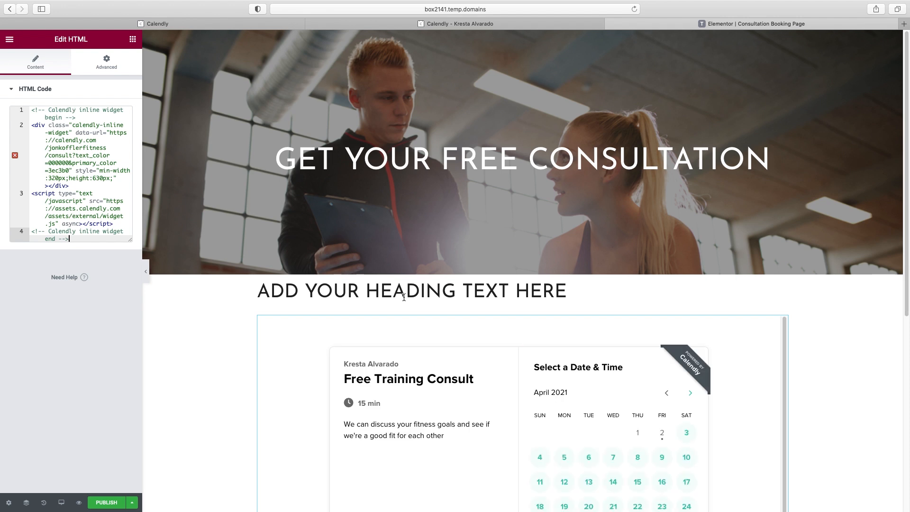
# Paste the Calendly embed code into the HTML widget and preview the calendar
pyautogui.scroll(-2, 402, 294)
pyautogui.scroll(-1, 402, 293)
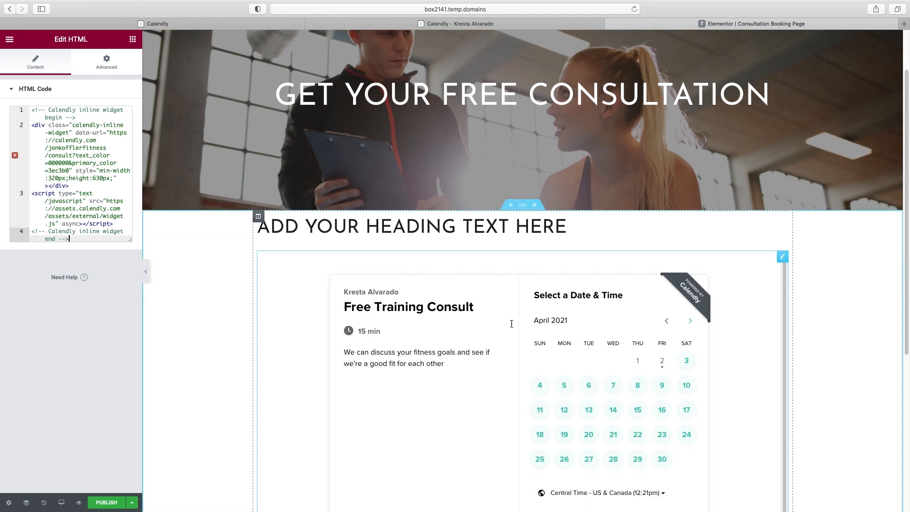
pyautogui.scroll(-3, 835, 320)
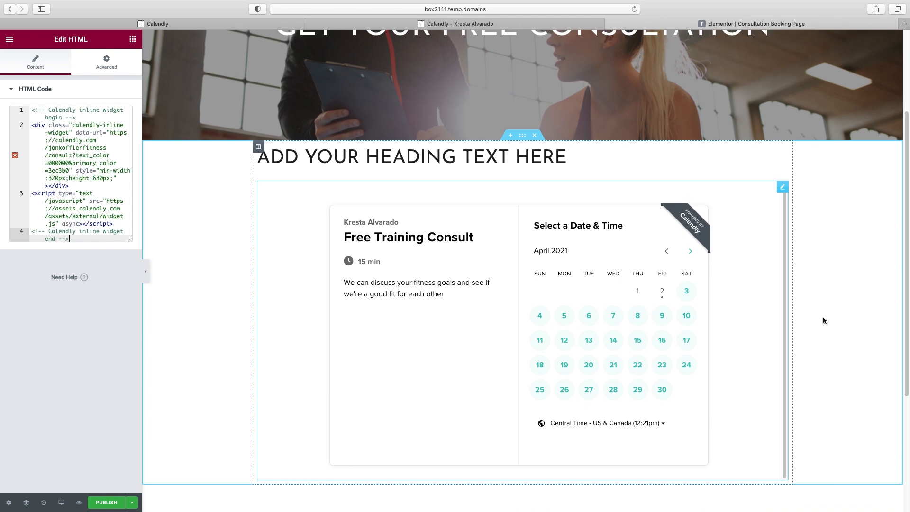
pyautogui.click(147, 271)
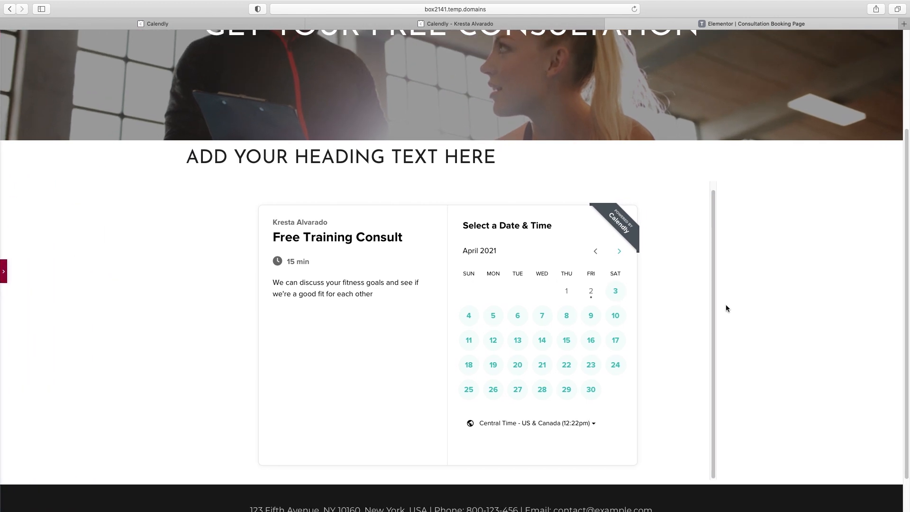
pyautogui.scroll(-2, 701, 265)
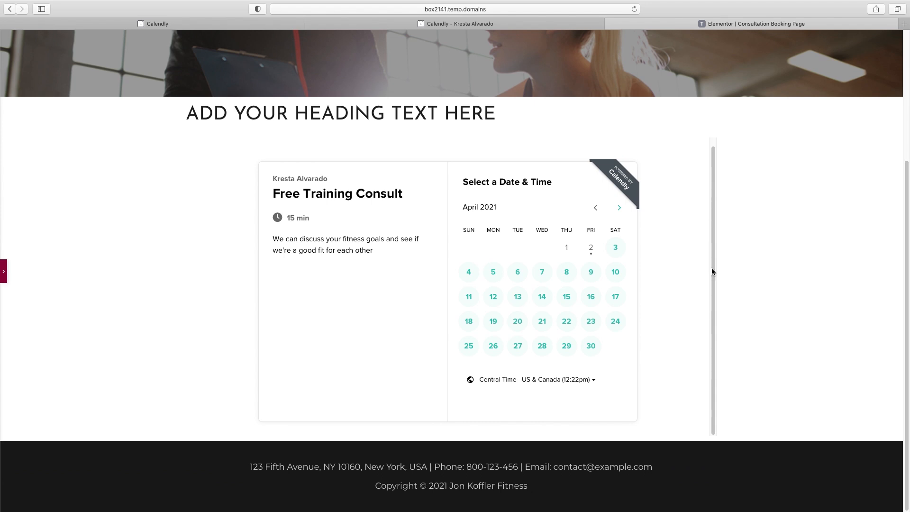
pyautogui.click(543, 299)
pyautogui.scroll(-10, 603, 290)
pyautogui.scroll(6, 613, 319)
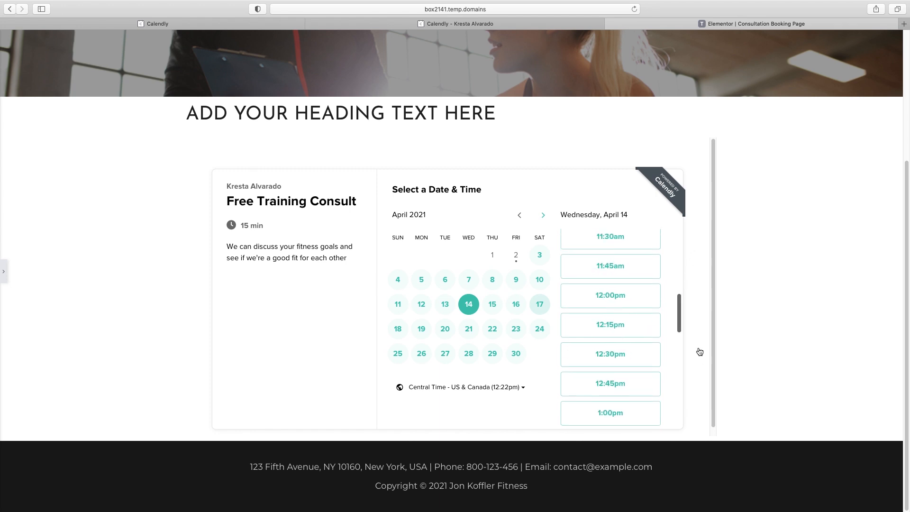
pyautogui.click(5, 274)
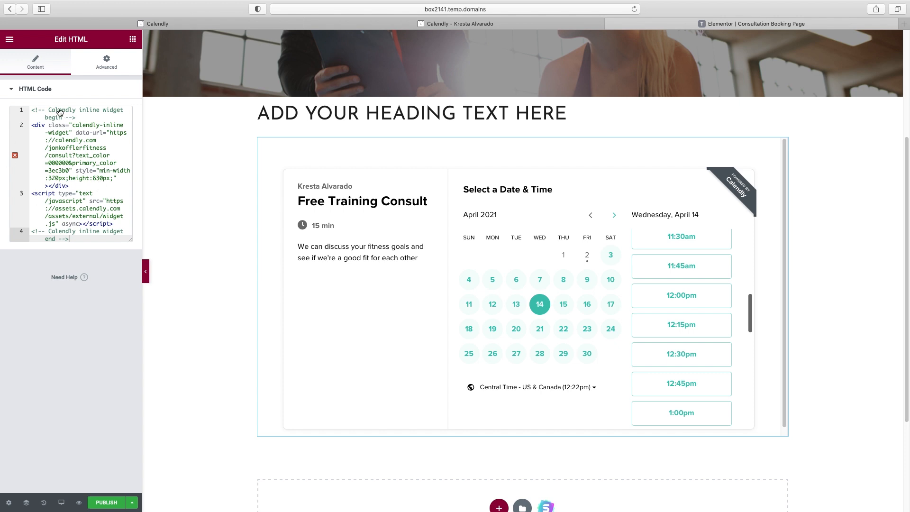
# Change the embed height from 630px to 1400px and check the preview
pyautogui.click(99, 179)
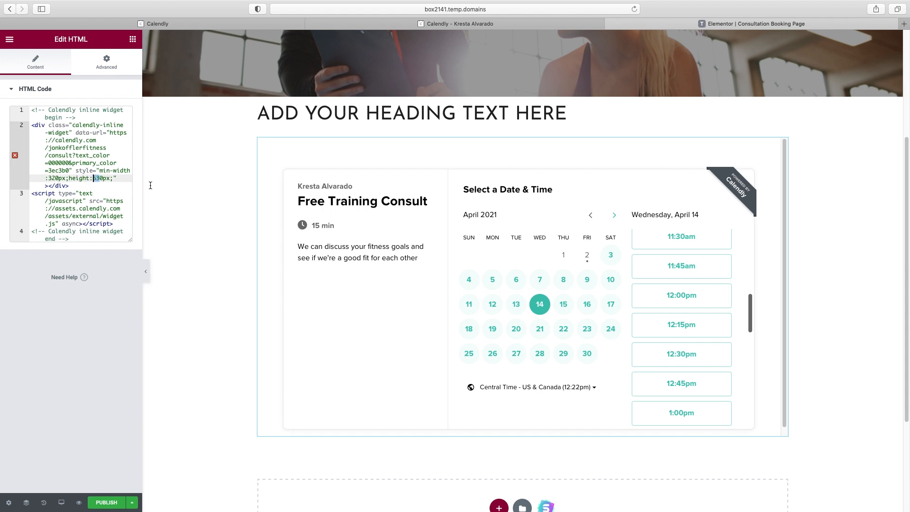
pyautogui.write('140')
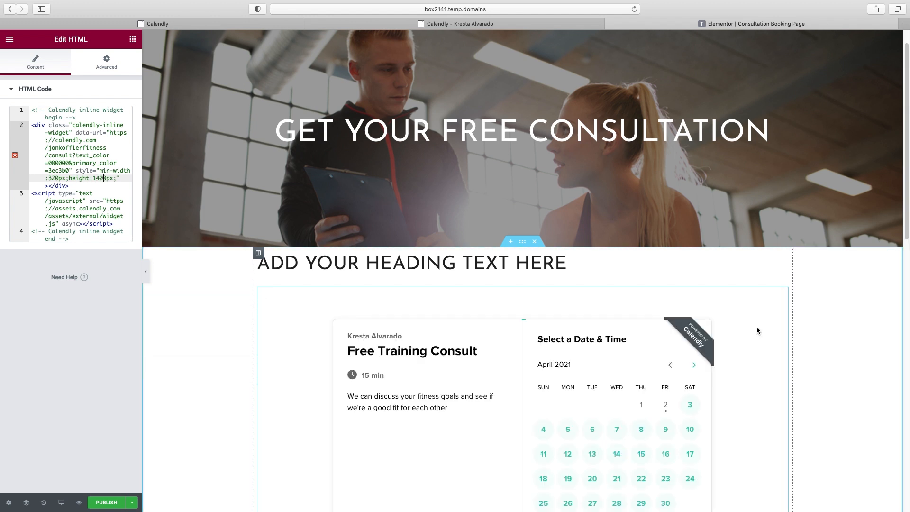
pyautogui.scroll(-3, 806, 331)
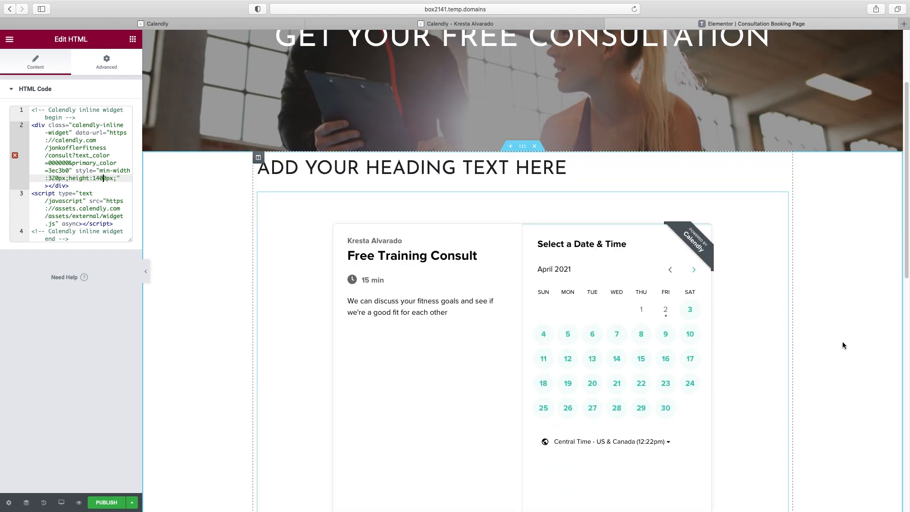
pyautogui.click(147, 273)
pyautogui.scroll(-3, 686, 305)
pyautogui.scroll(3, 692, 307)
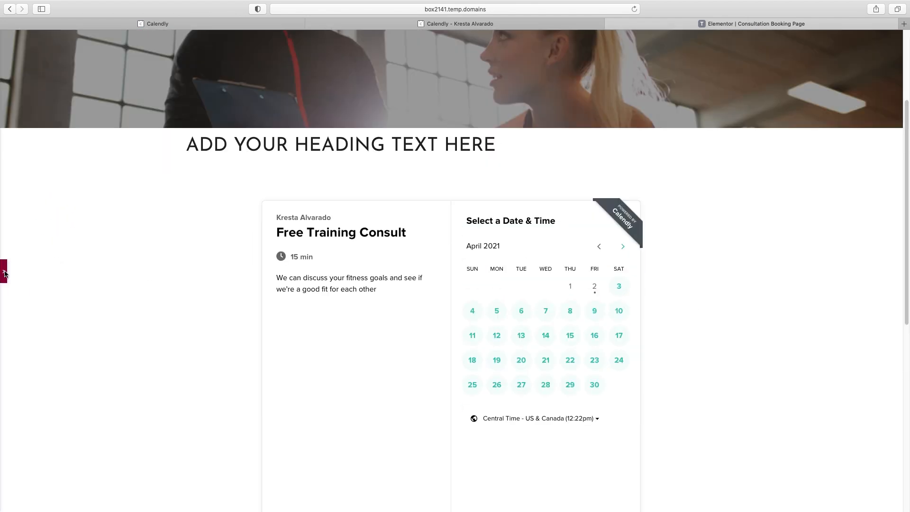
pyautogui.click(5, 272)
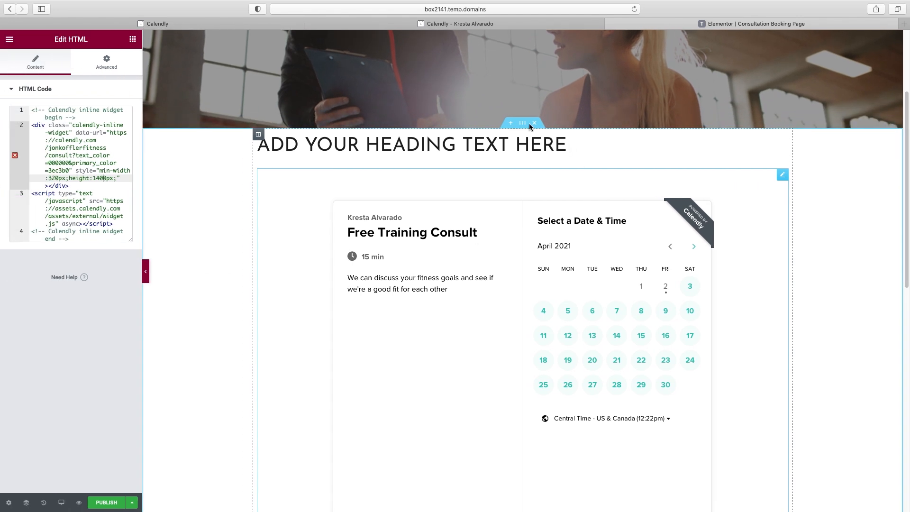
pyautogui.click(510, 143)
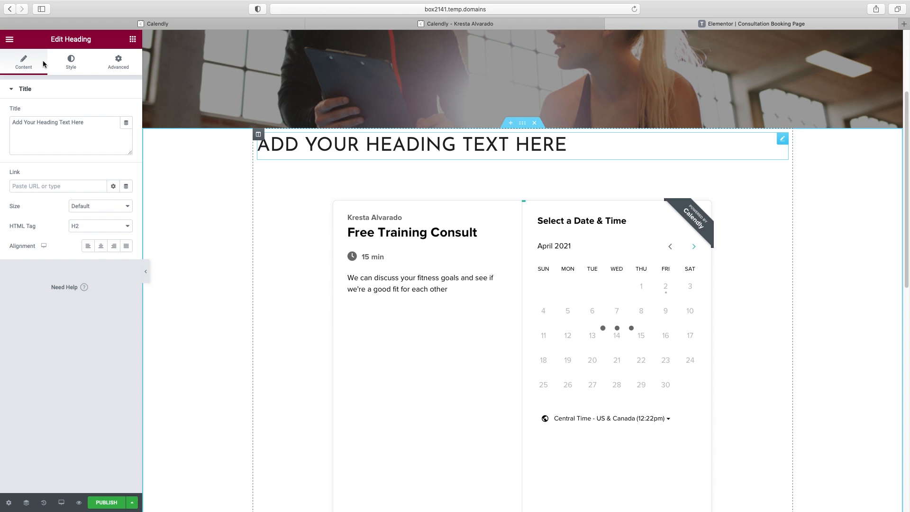
# Change the heading to 'Whether you're feeling stuck in your fitness goals, or just need a kickstart, I'm here to help.'
pyautogui.click(101, 247)
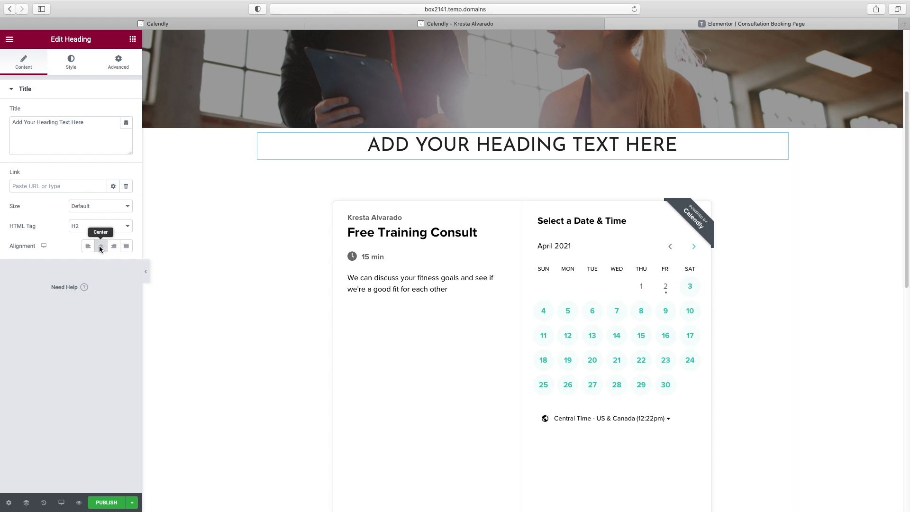
pyautogui.tripleClick(46, 122)
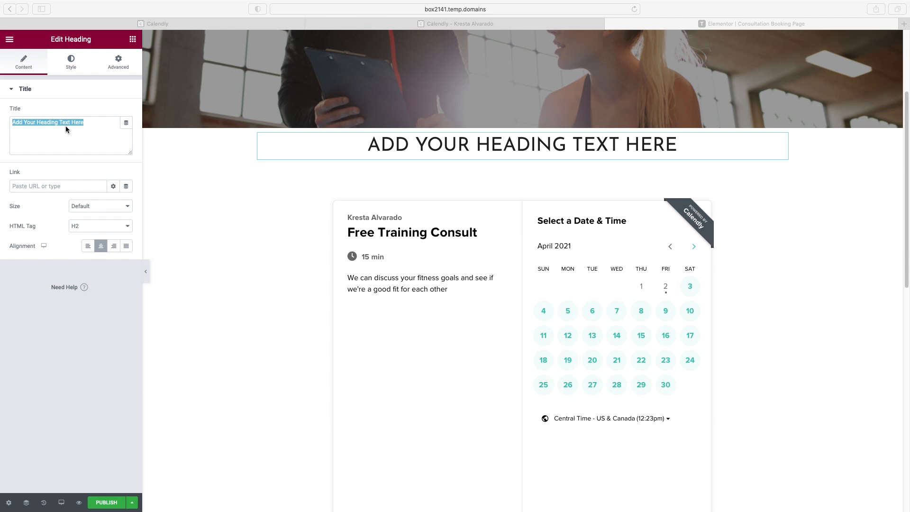
pyautogui.write('Whether')
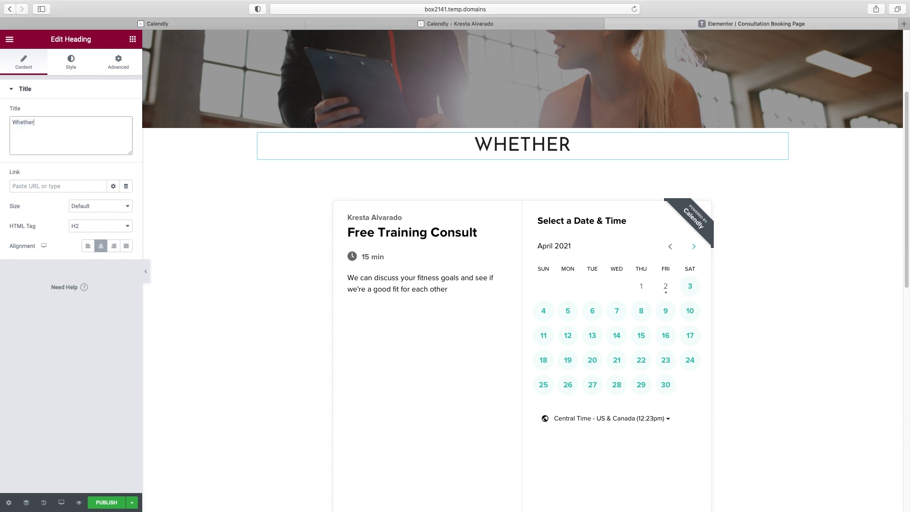
pyautogui.write(" you're feeling stuck in your f")
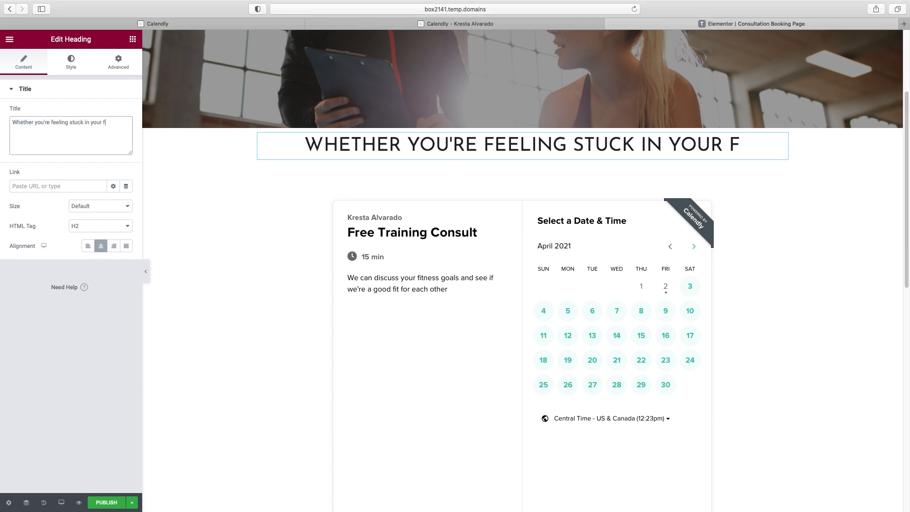
pyautogui.write('itness goals, or just need a kic')
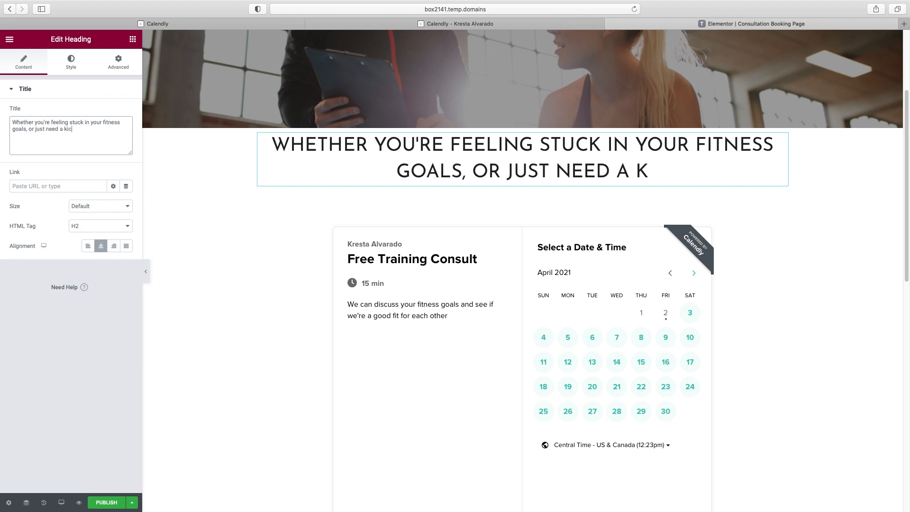
pyautogui.write("kstart, I'm here to help.")
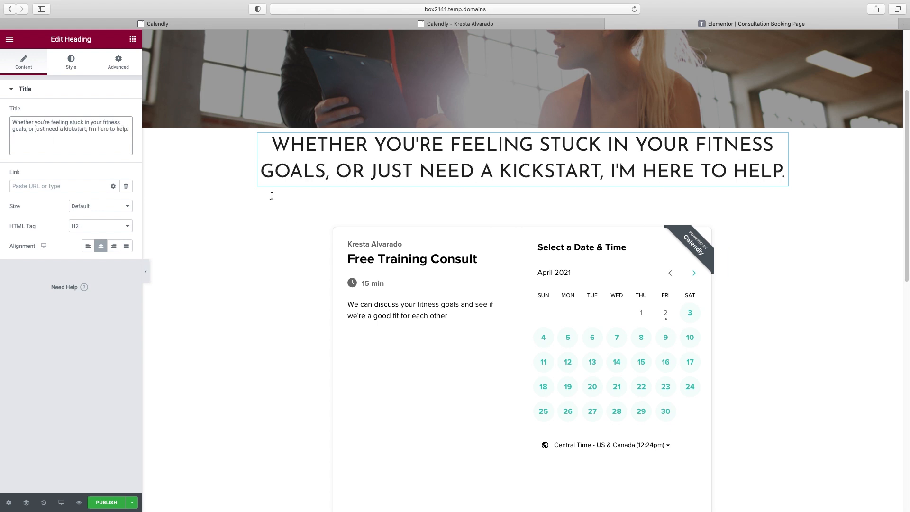
pyautogui.scroll(3, 447, 234)
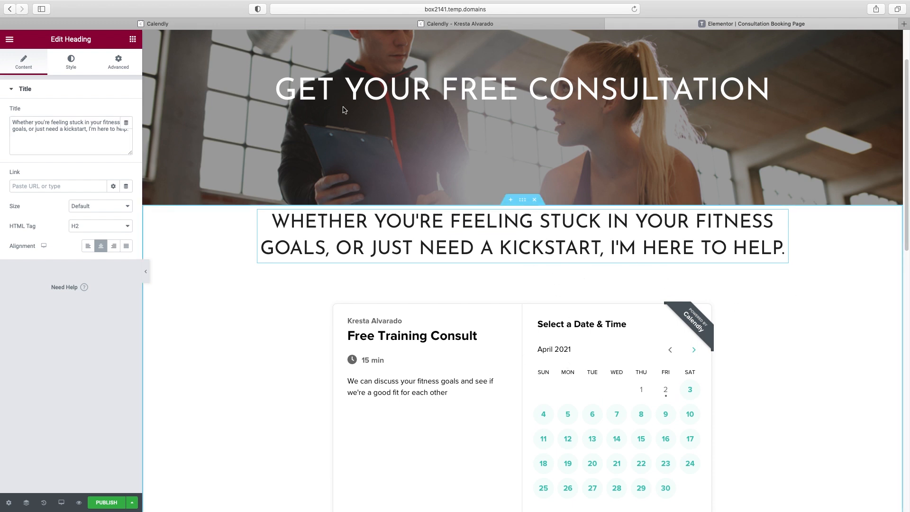
pyautogui.click(133, 40)
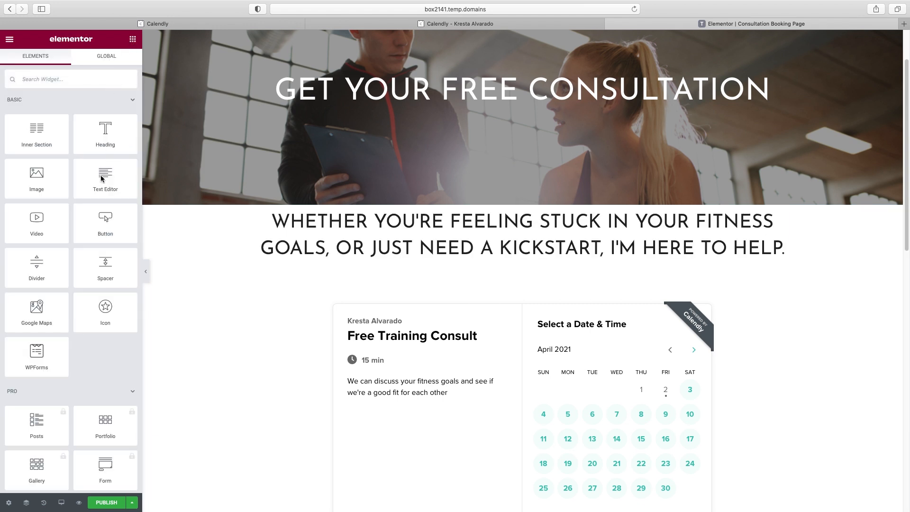
# Add a centre-aligned Text Editor paragraph reading 'Please select a day and time that works best for you below.'
pyautogui.moveTo(103, 178); pyautogui.dragTo(528, 260)
pyautogui.tripleClick(58, 219)
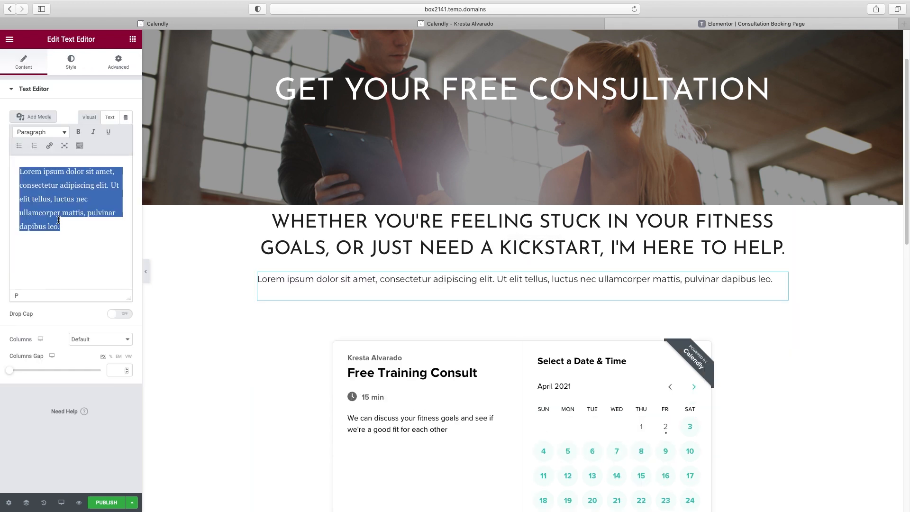
pyautogui.write('Please select a day and ti')
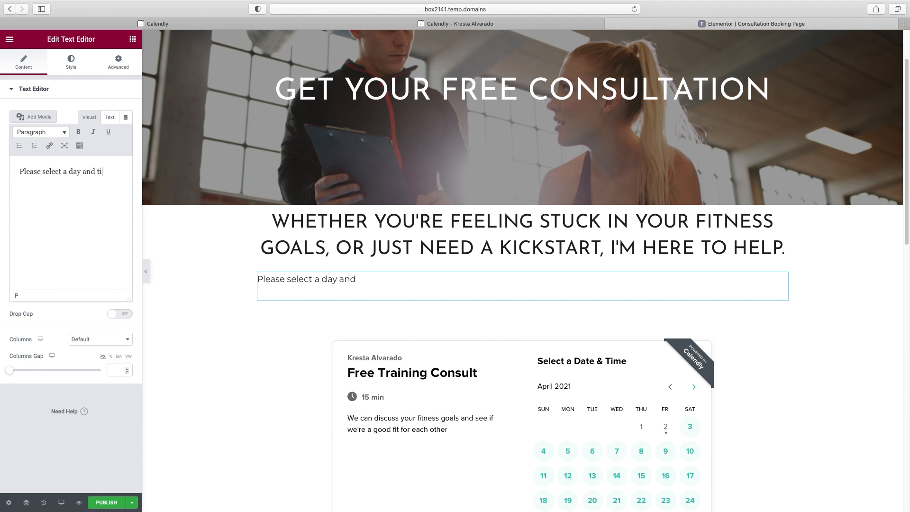
pyautogui.write('me that works best for you below.')
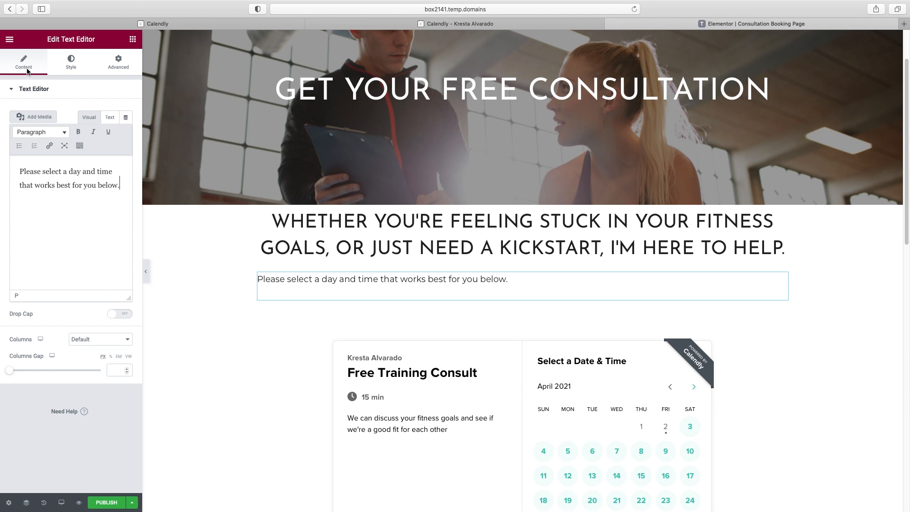
pyautogui.click(70, 63)
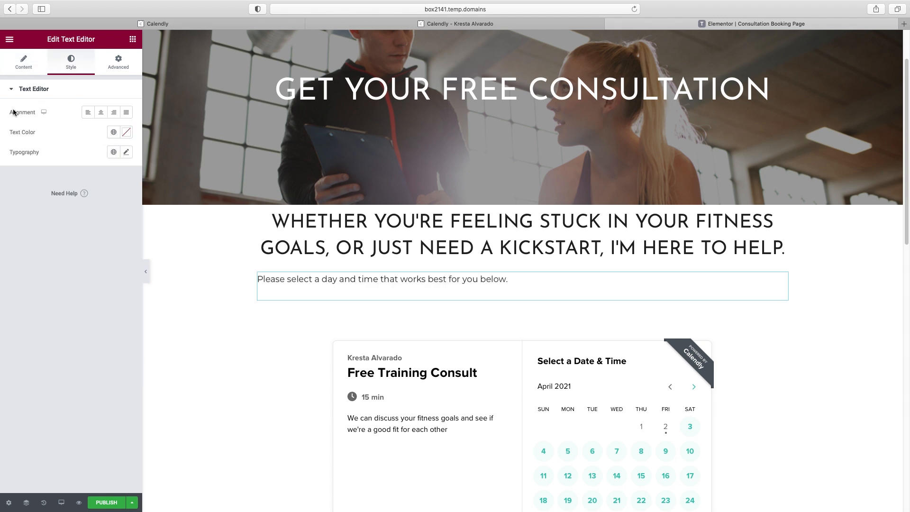
pyautogui.click(101, 113)
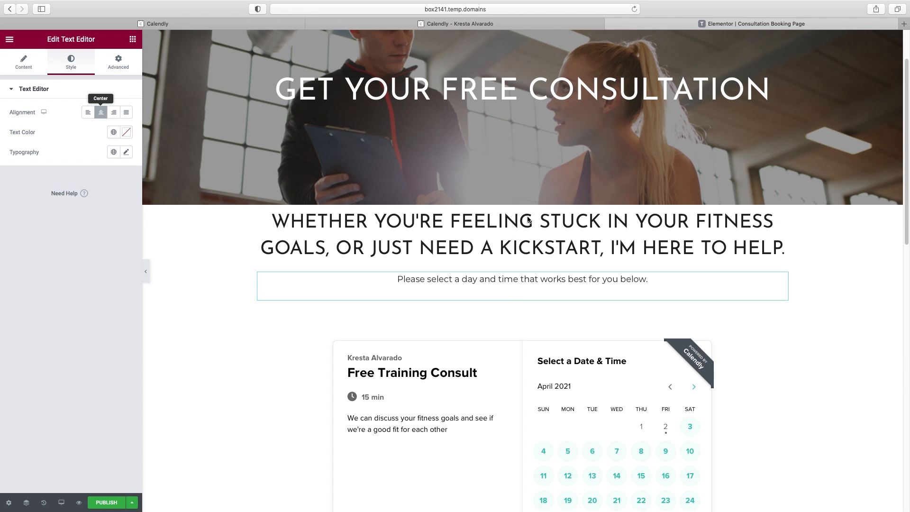
# Set the heading section's top and bottom margins to 50 px
pyautogui.click(503, 237)
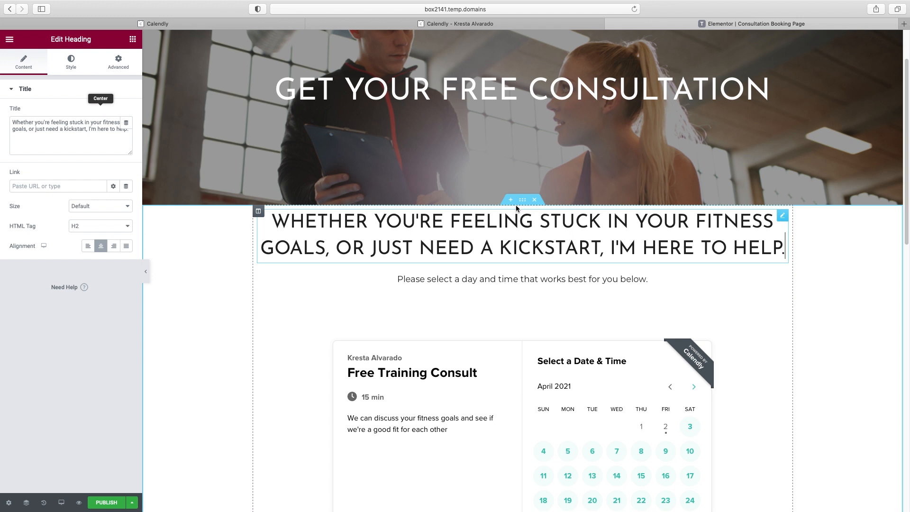
pyautogui.click(524, 202)
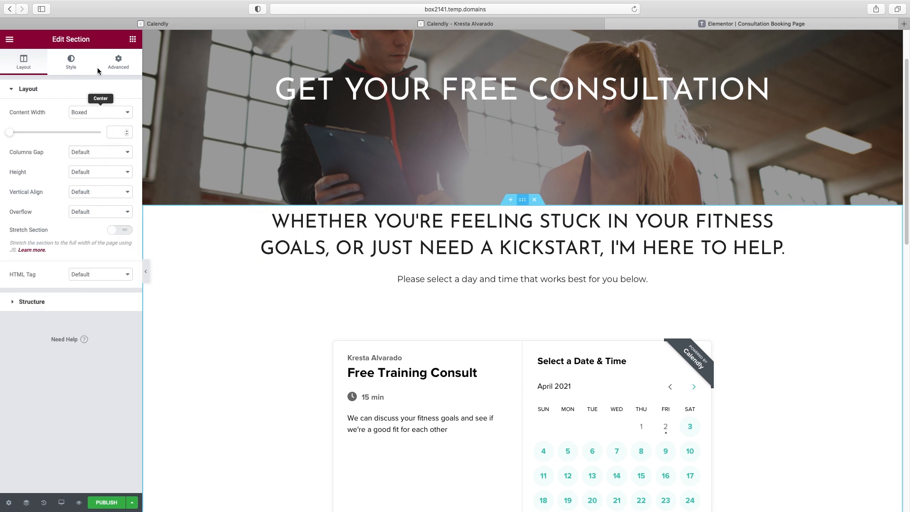
pyautogui.click(120, 62)
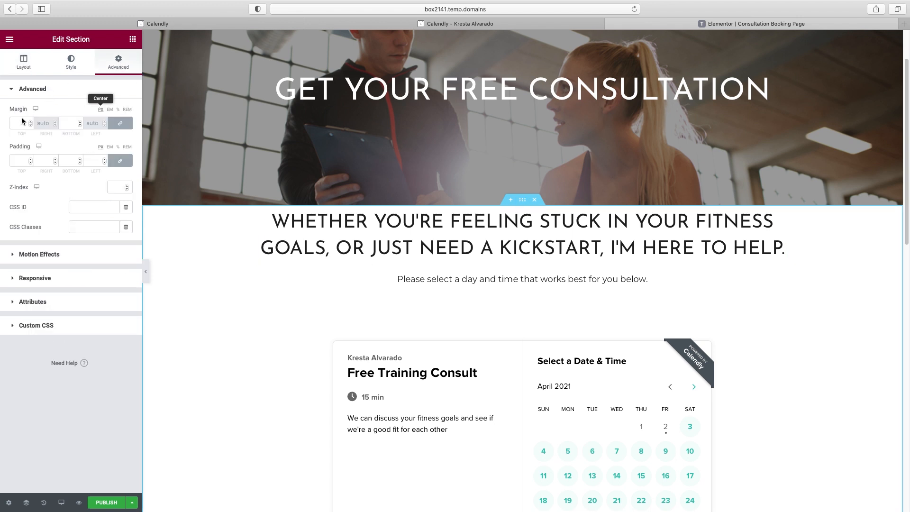
pyautogui.write('50')
pyautogui.press('Tab')
pyautogui.press('Tab')
pyautogui.write('50')
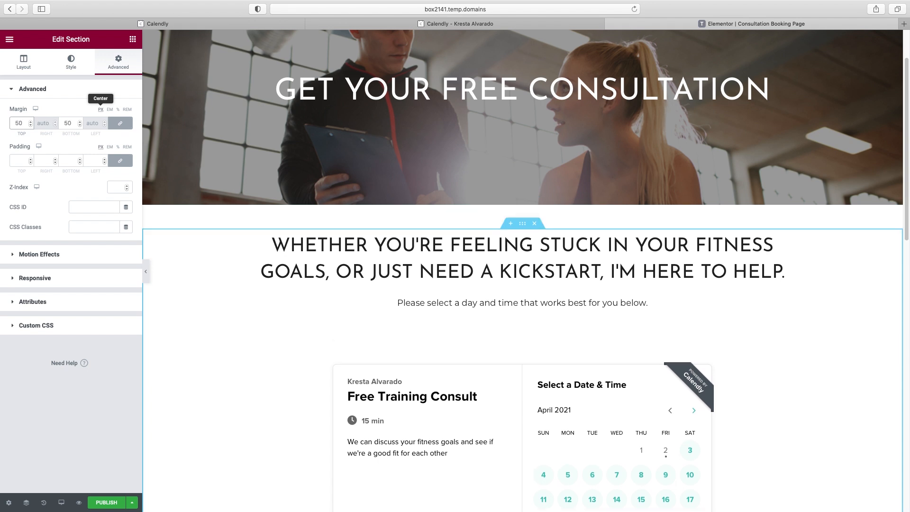
# Test-book the 9:45am slot on April 14 in the Calendly embed
pyautogui.click(145, 271)
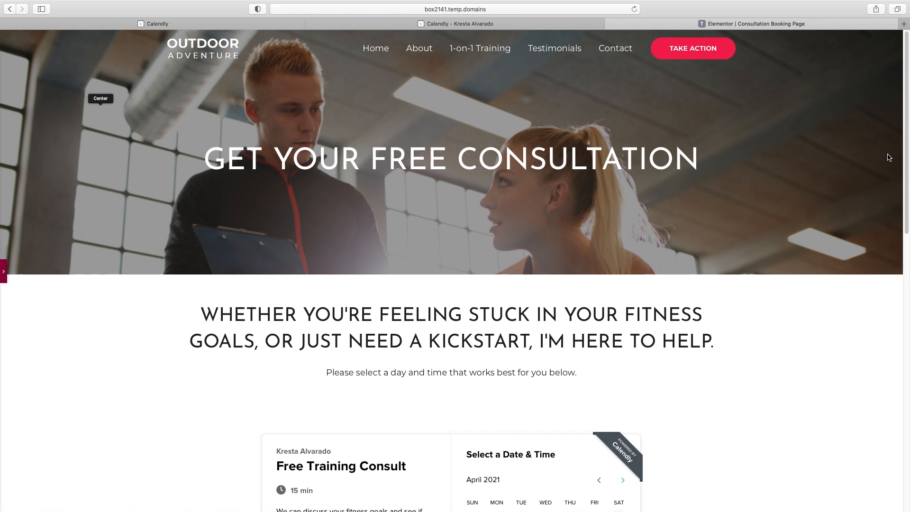
pyautogui.scroll(-5, 820, 207)
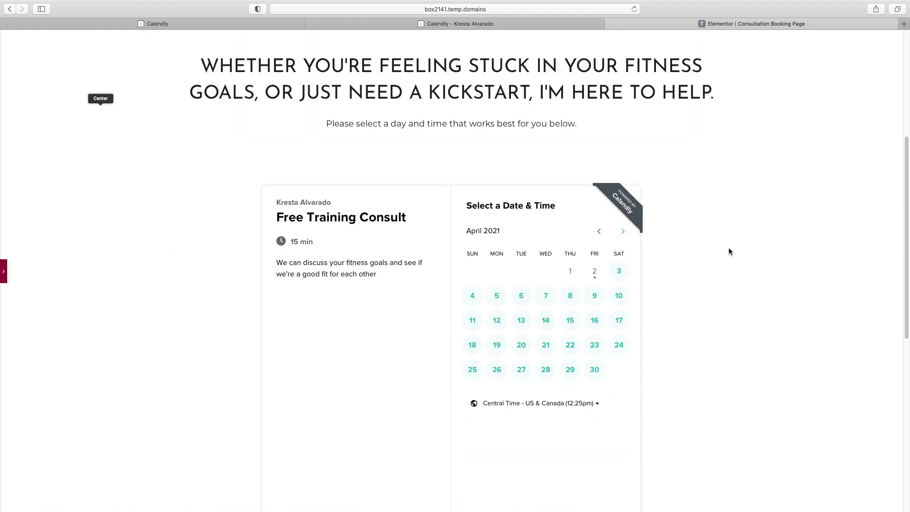
pyautogui.click(545, 320)
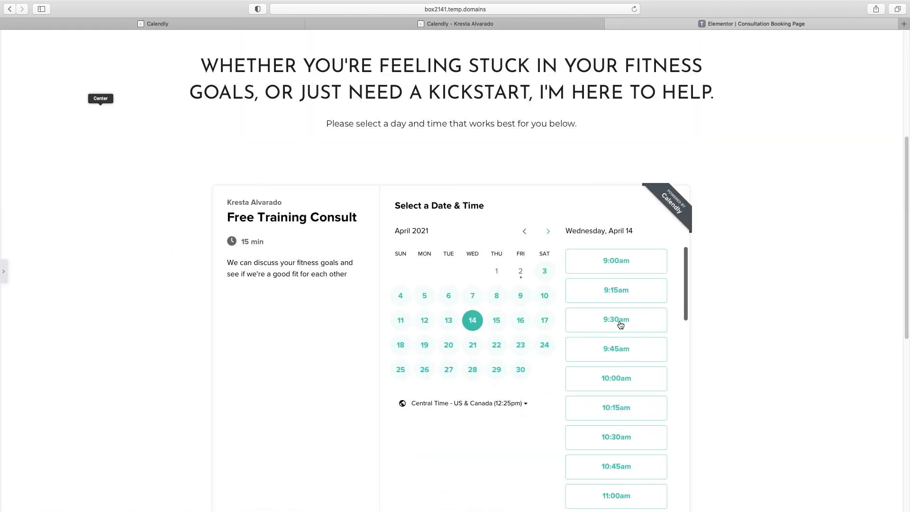
pyautogui.click(621, 350)
pyautogui.click(655, 350)
pyautogui.scroll(-3, 433, 240)
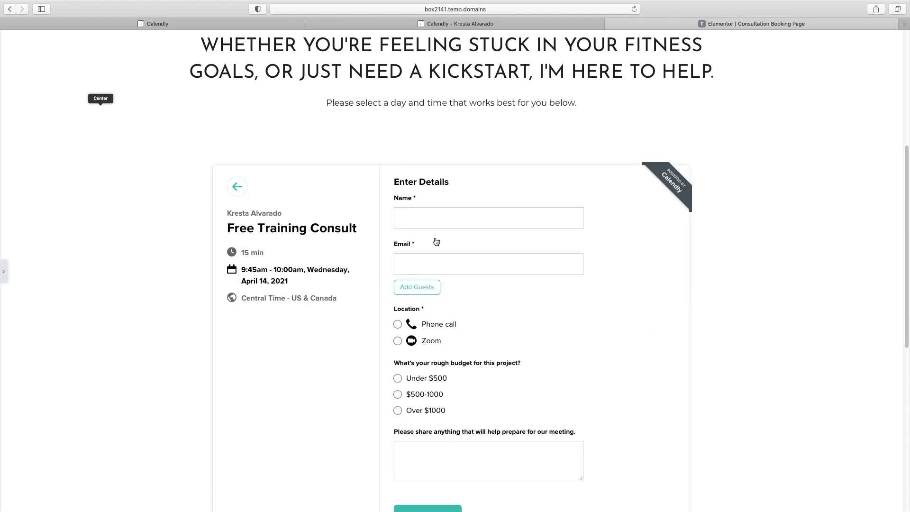
pyautogui.scroll(7, 460, 400)
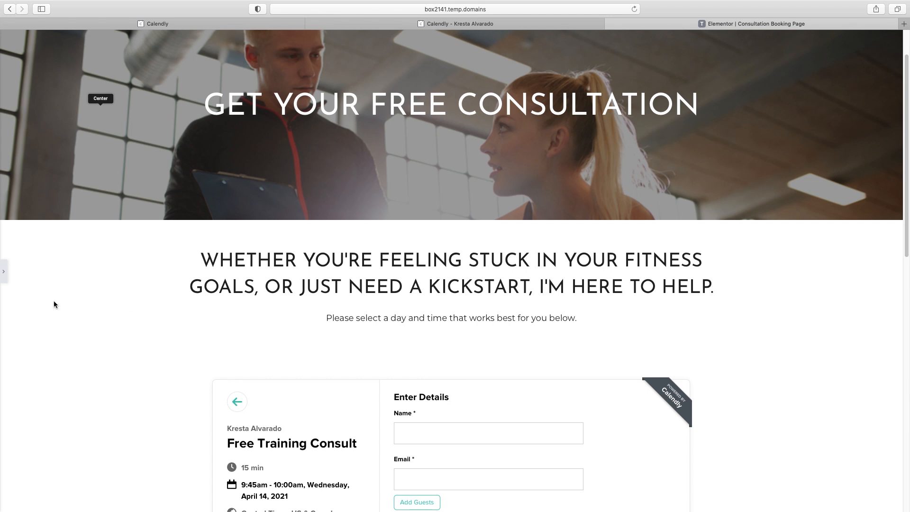
pyautogui.click(4, 274)
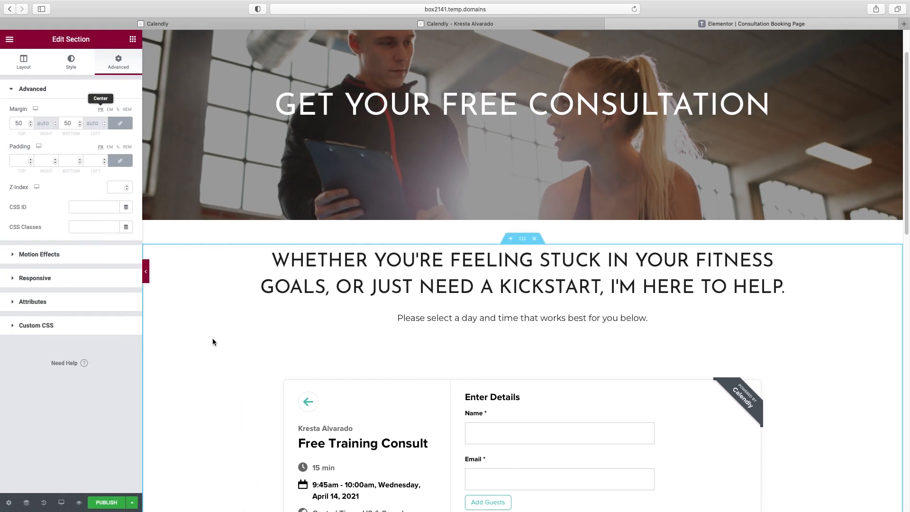
# Preview the booking page at mobile width and scroll through it
pyautogui.click(61, 501)
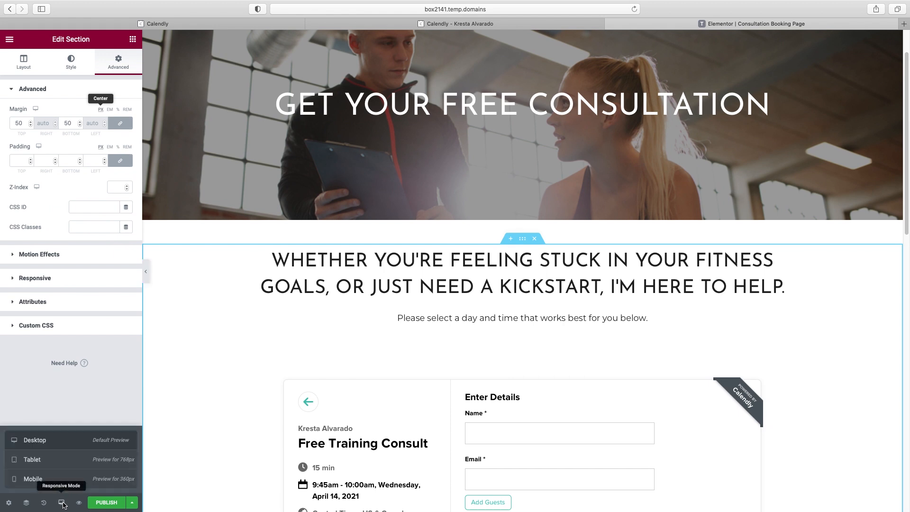
pyautogui.click(33, 479)
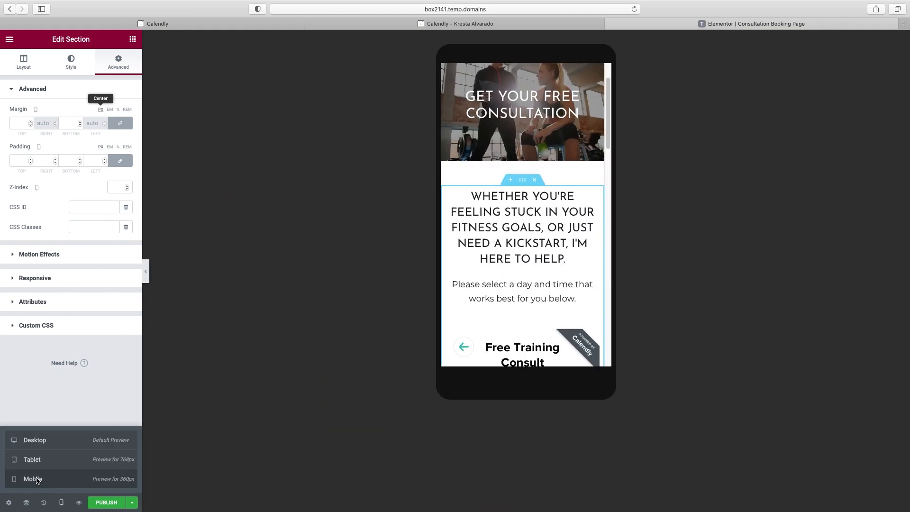
pyautogui.scroll(-3, 535, 237)
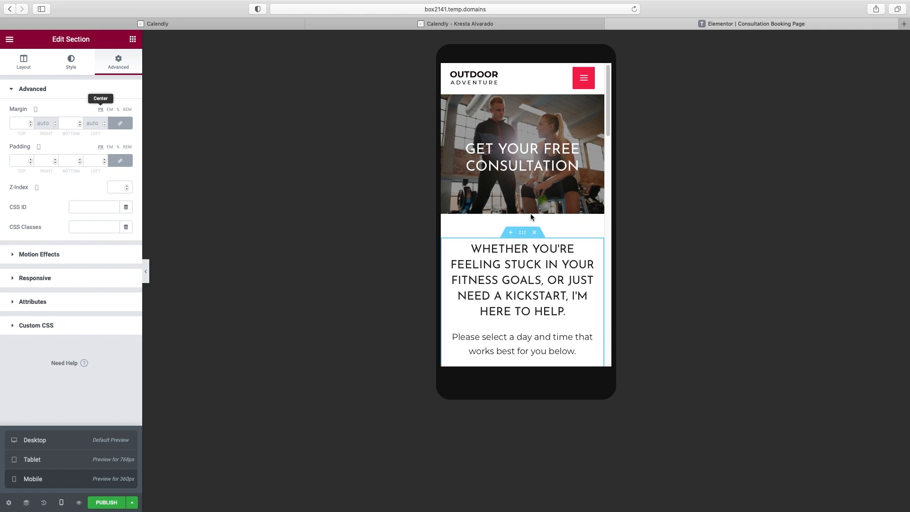
pyautogui.scroll(-5, 538, 240)
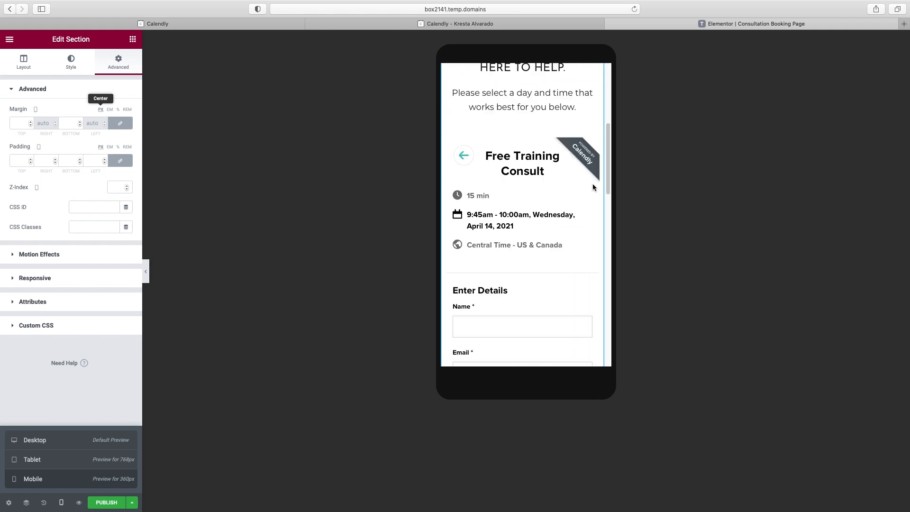
pyautogui.moveTo(609, 169)
pyautogui.mouseDown()
pyautogui.moveTo(625, 315)
pyautogui.moveTo(604, 102)
pyautogui.moveTo(615, 167)
pyautogui.mouseUp()
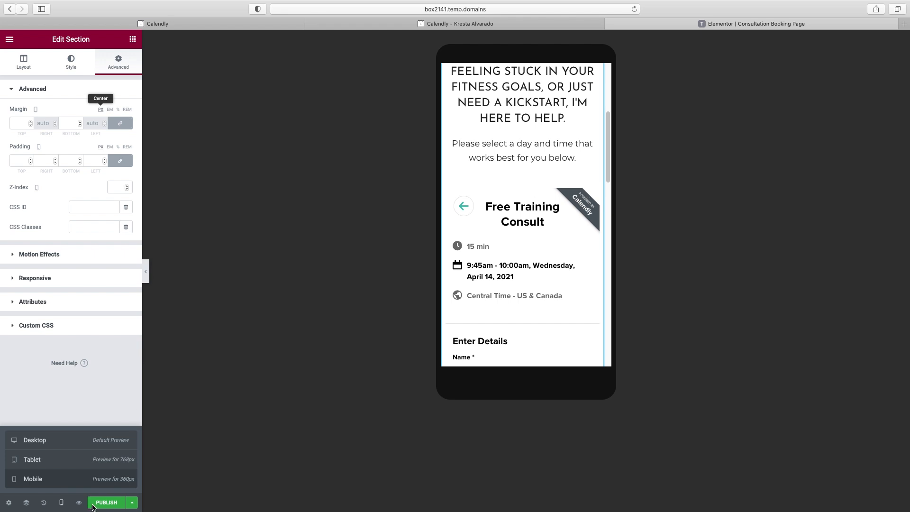
# Check the tablet layout, then publish the booking page
pyautogui.click(61, 504)
pyautogui.click(61, 503)
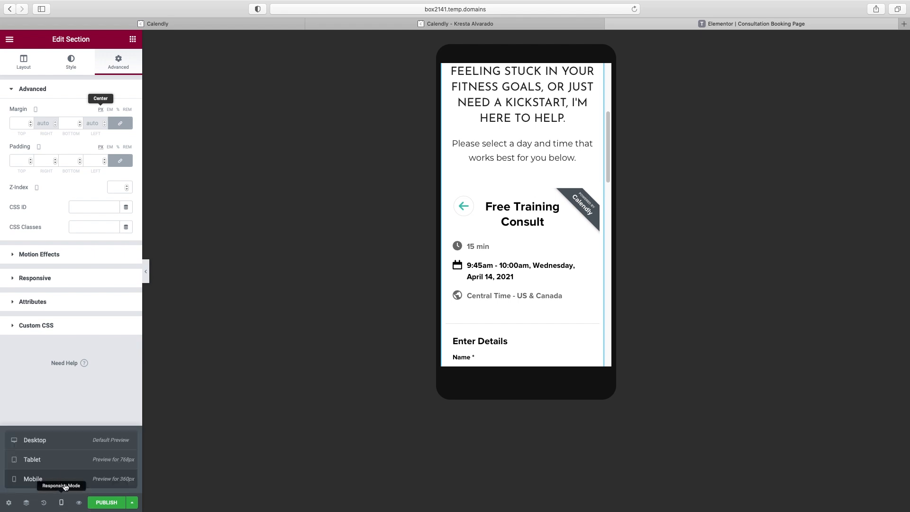
pyautogui.click(67, 459)
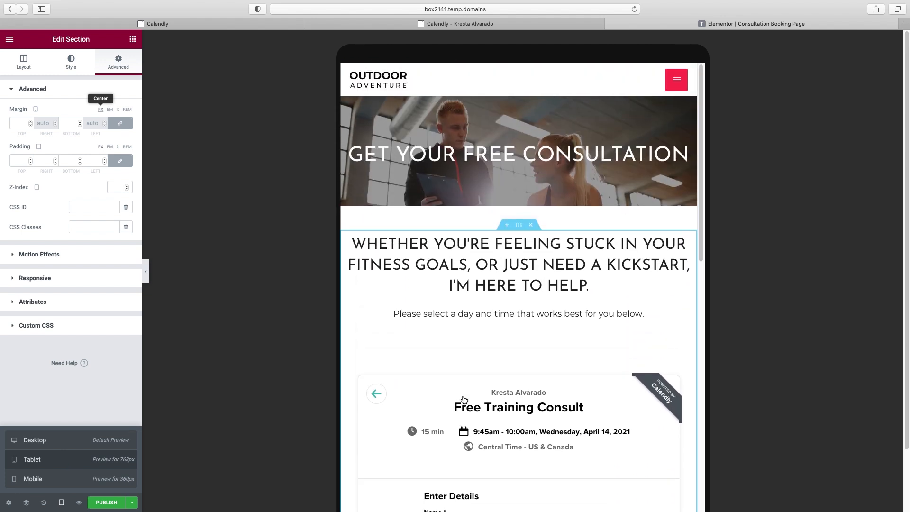
pyautogui.moveTo(700, 158); pyautogui.dragTo(719, 304)
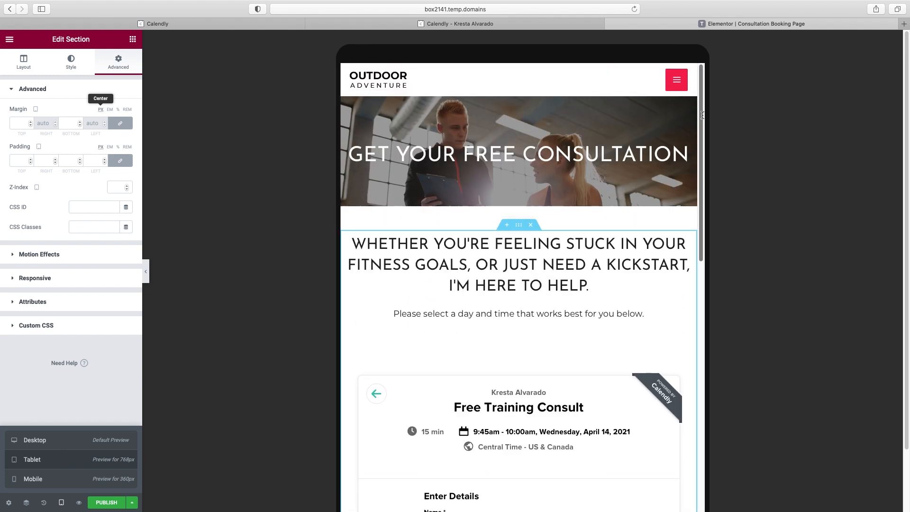
pyautogui.click(109, 503)
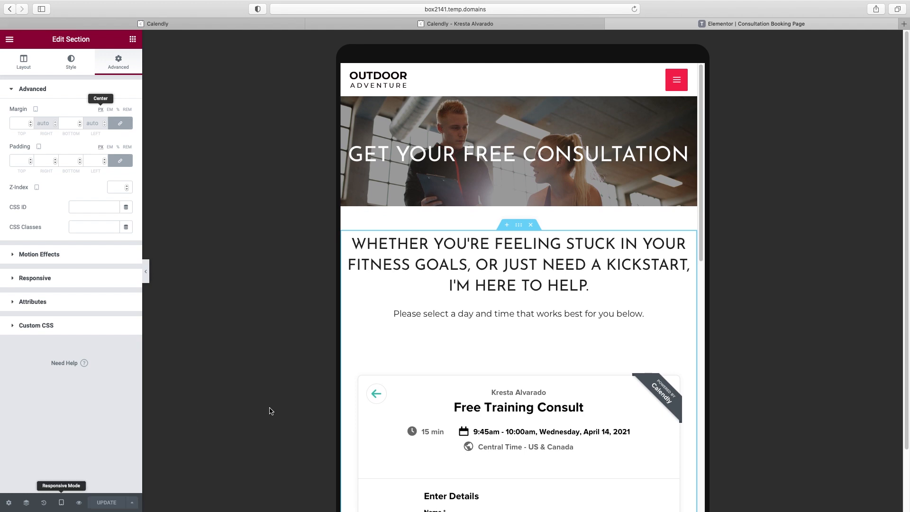
pyautogui.click(62, 503)
# Switch back to desktop view, exit Elementor to the dashboard and open the Pages list
pyautogui.click(63, 443)
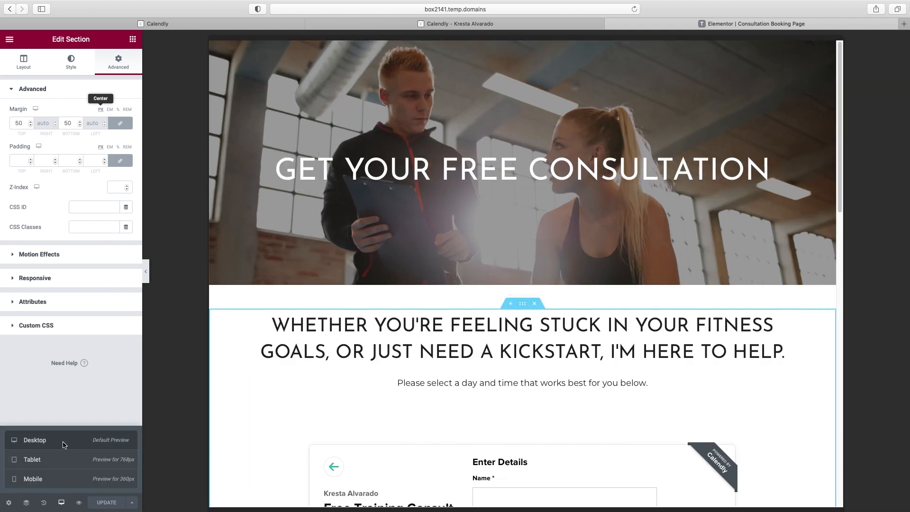
pyautogui.click(147, 273)
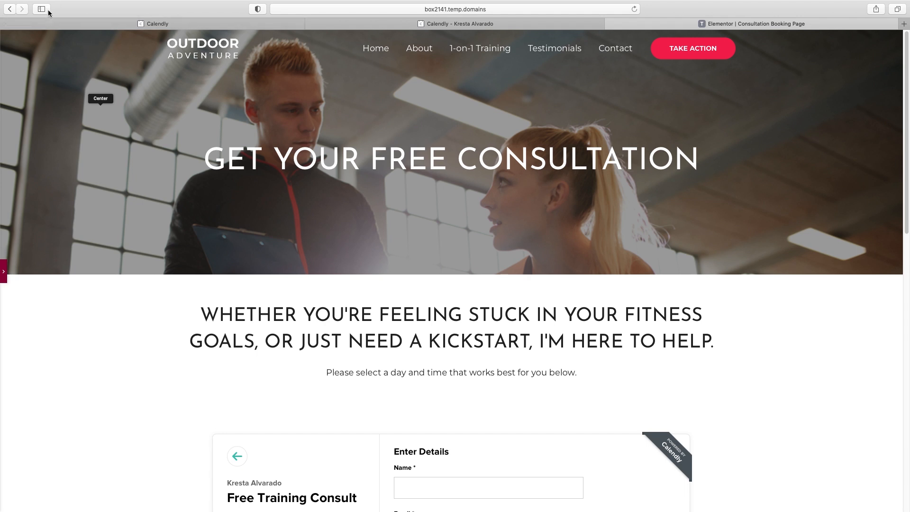
pyautogui.click(4, 274)
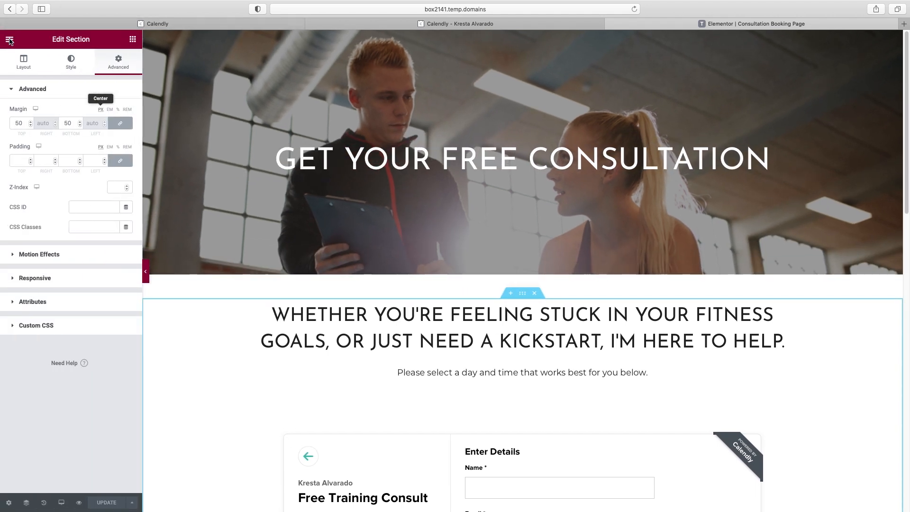
pyautogui.click(9, 41)
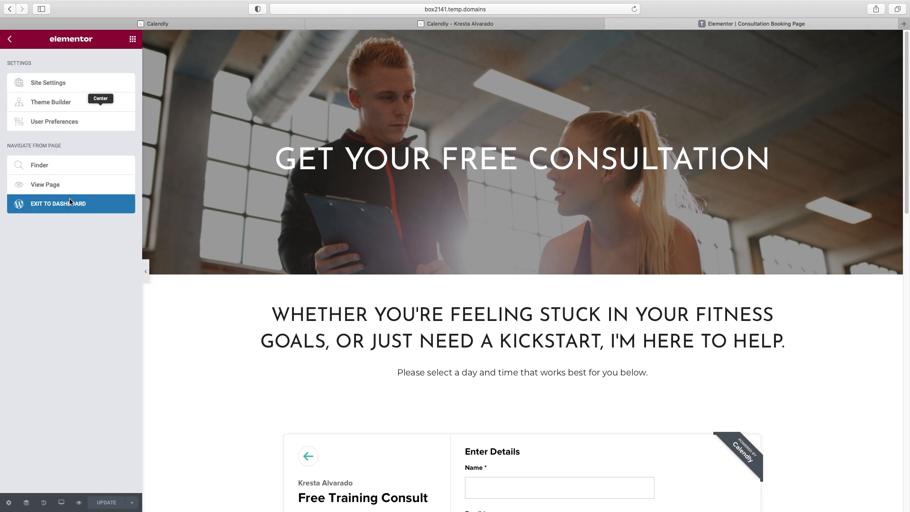
pyautogui.click(67, 205)
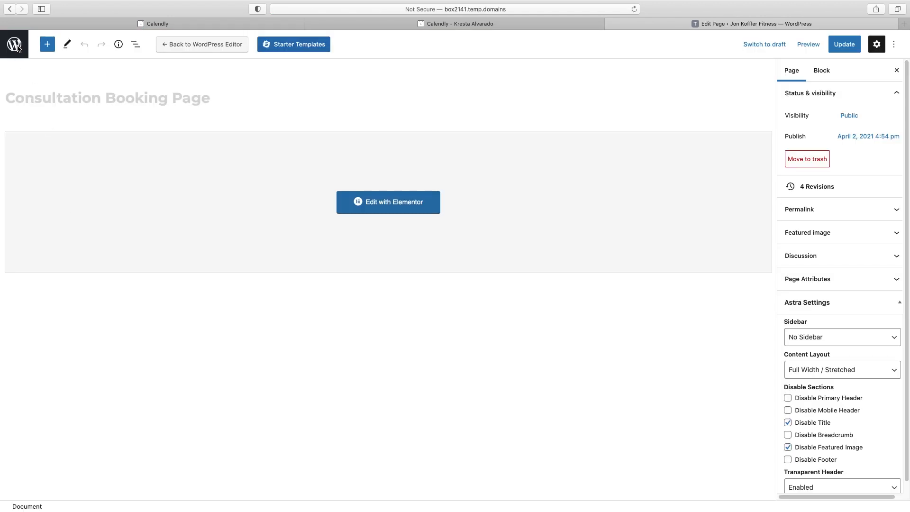
pyautogui.click(14, 44)
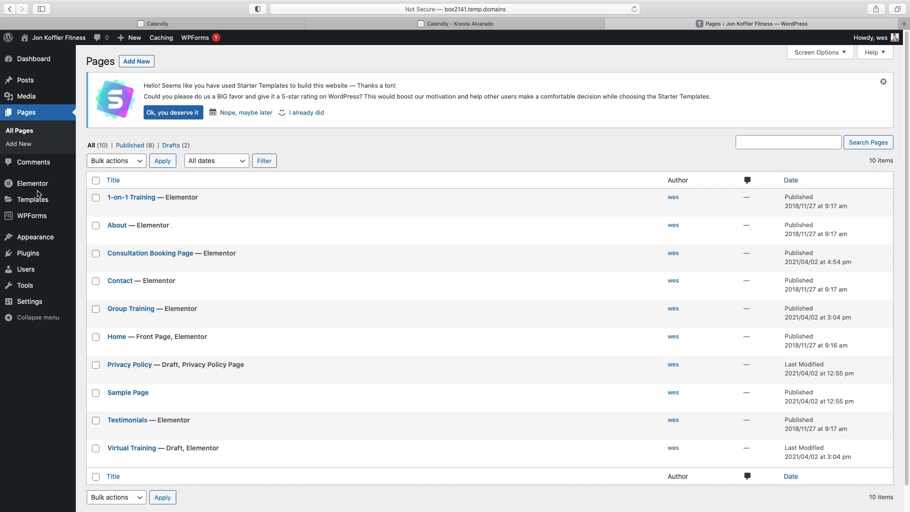
# Go to Appearance > Menus to edit the primary menu
pyautogui.click(30, 240)
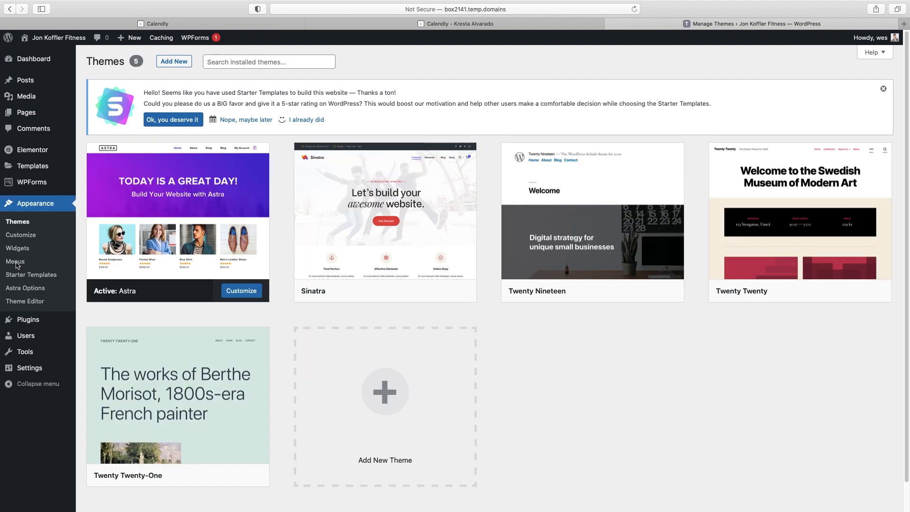
pyautogui.click(16, 261)
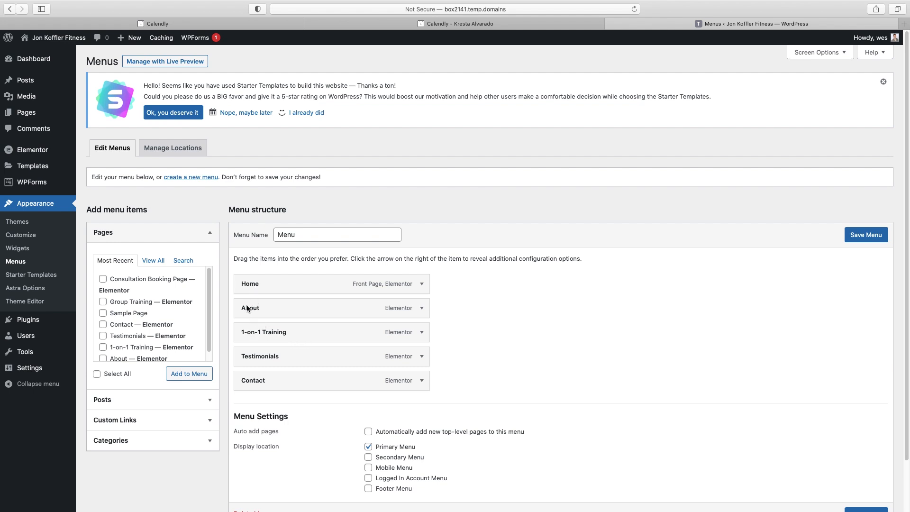
# Add a Services custom link with URL # below About, nesting 1-on-1 Training under it
pyautogui.moveTo(248, 333); pyautogui.dragTo(264, 333)
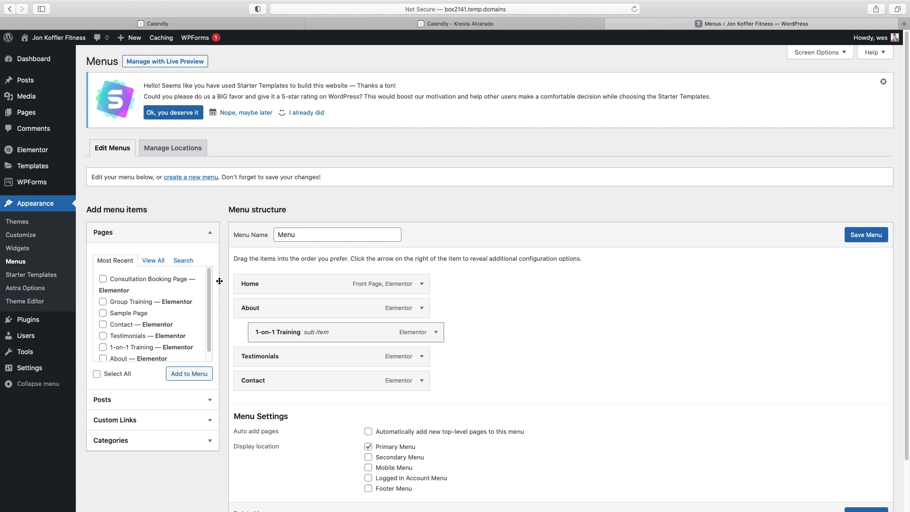
pyautogui.click(137, 420)
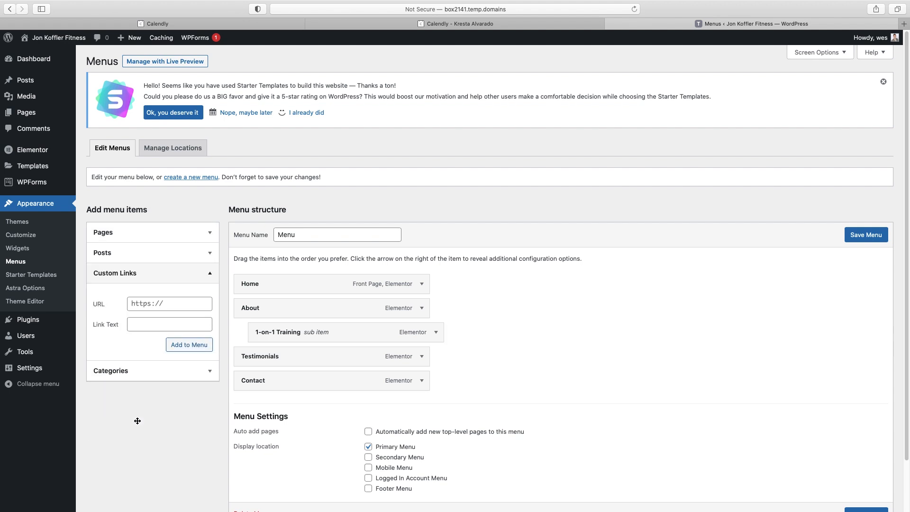
pyautogui.click(143, 325)
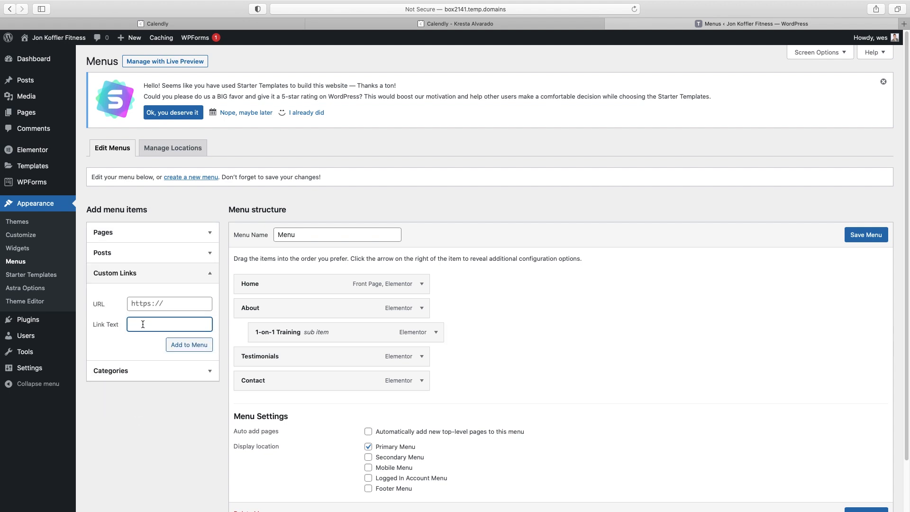
pyautogui.click(154, 306)
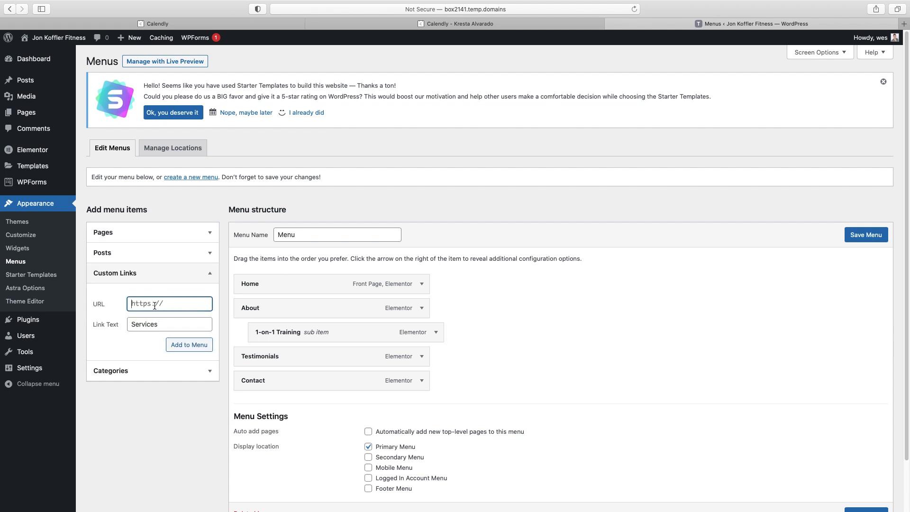
pyautogui.write('#')
pyautogui.click(181, 346)
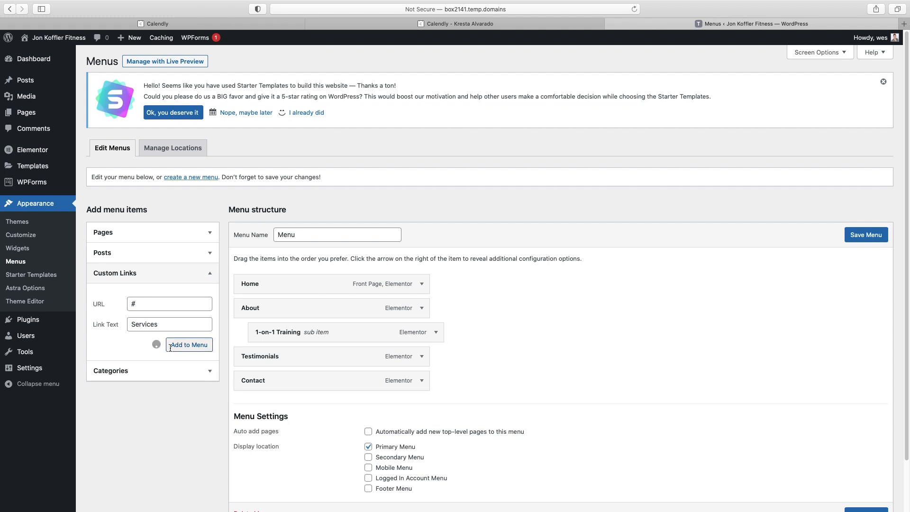
pyautogui.moveTo(251, 407); pyautogui.dragTo(267, 356)
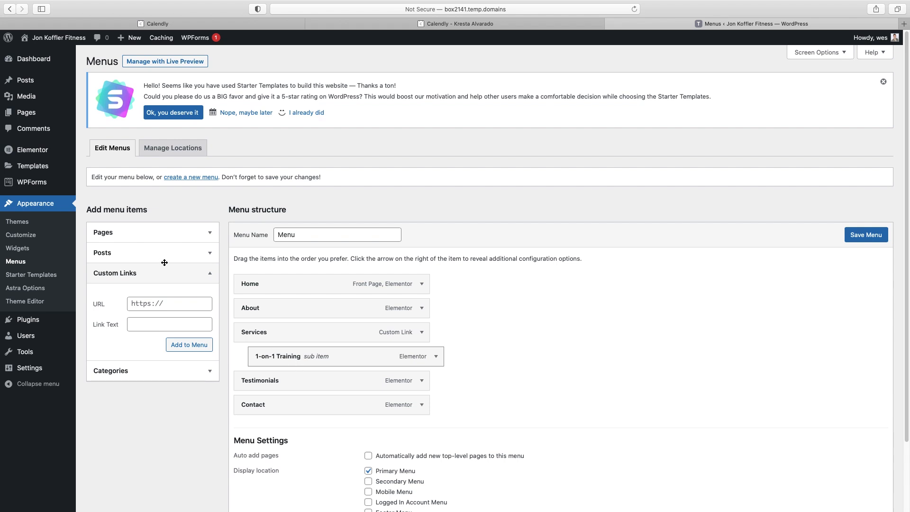
# Add the Group Training page and nest it under Services after 1-on-1 Training
pyautogui.click(108, 234)
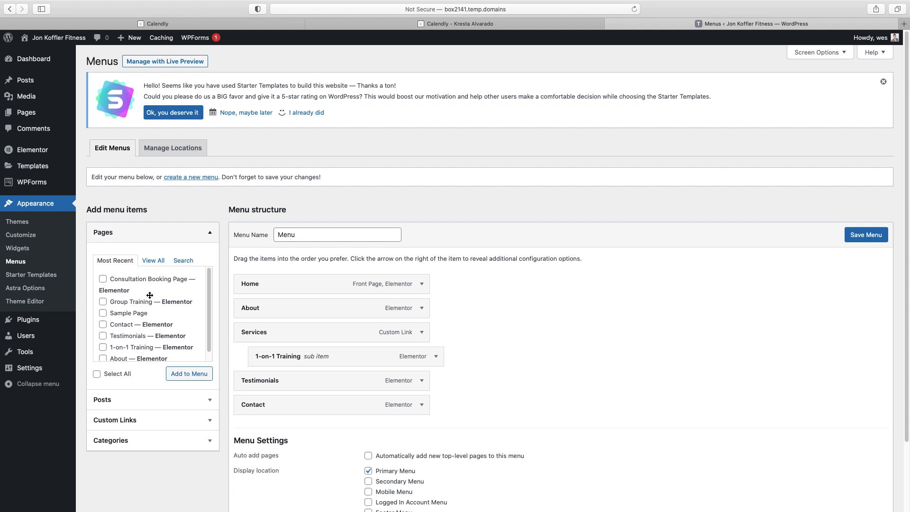
pyautogui.click(104, 302)
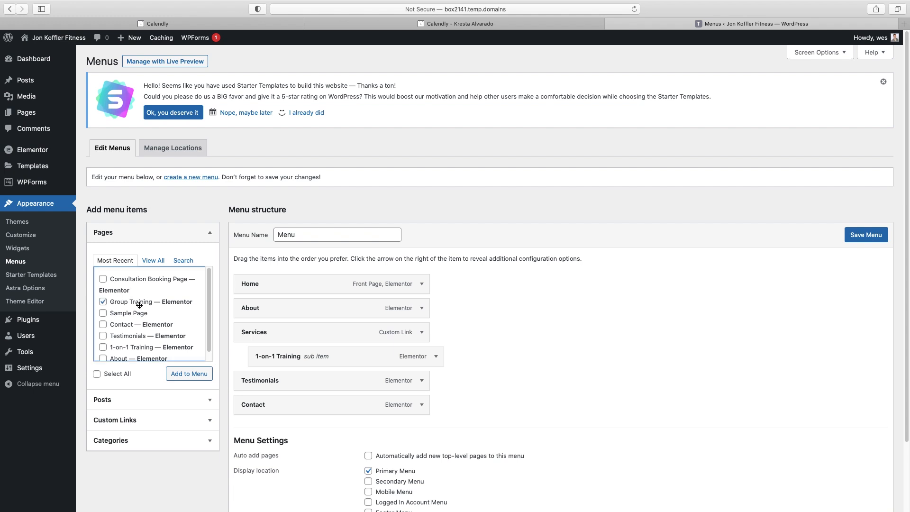
pyautogui.scroll(-4, 139, 305)
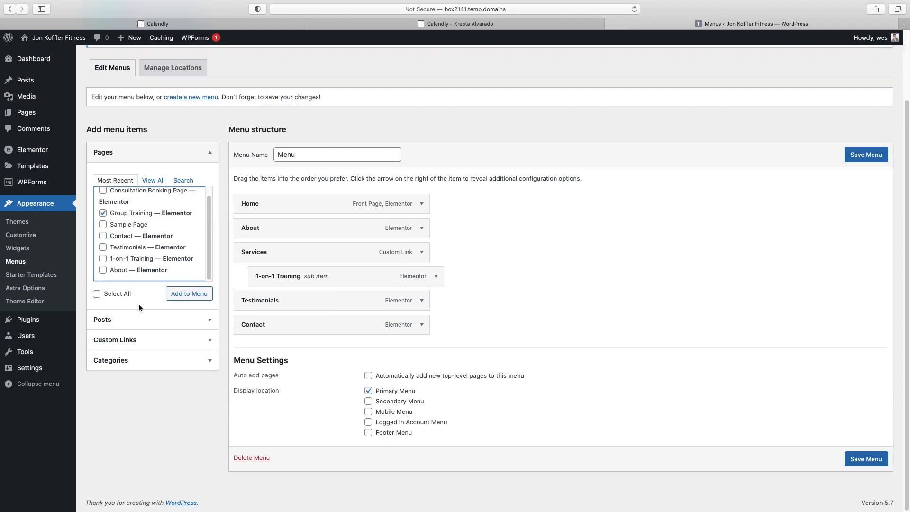
pyautogui.scroll(3, 152, 246)
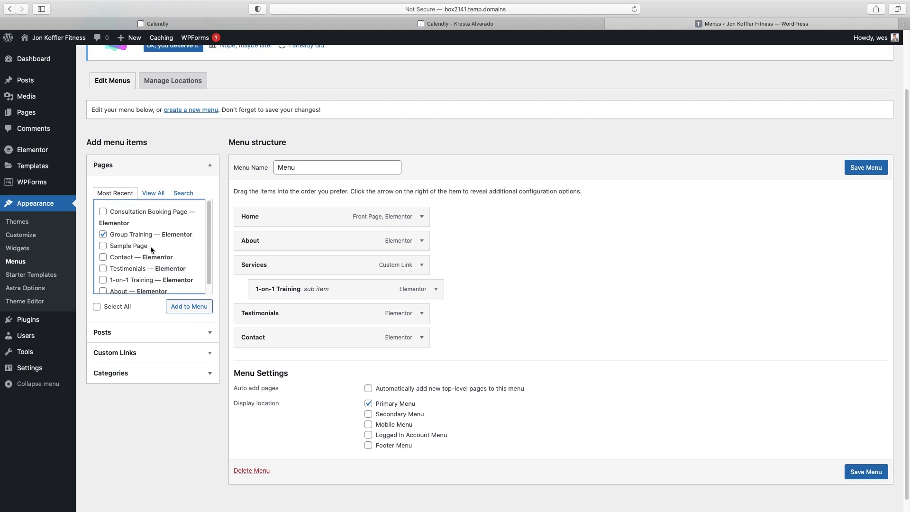
pyautogui.click(153, 193)
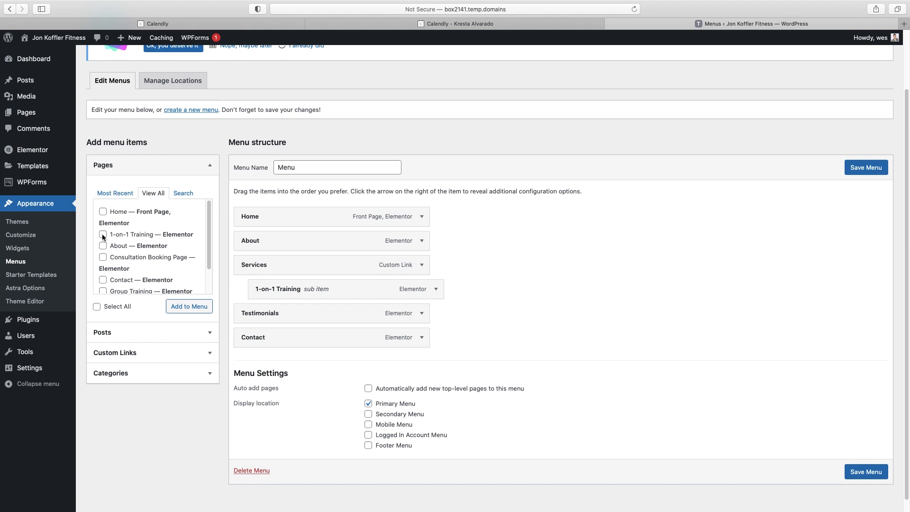
pyautogui.scroll(-2, 103, 234)
pyautogui.click(103, 275)
pyautogui.scroll(-2, 158, 251)
pyautogui.scroll(-1, 159, 256)
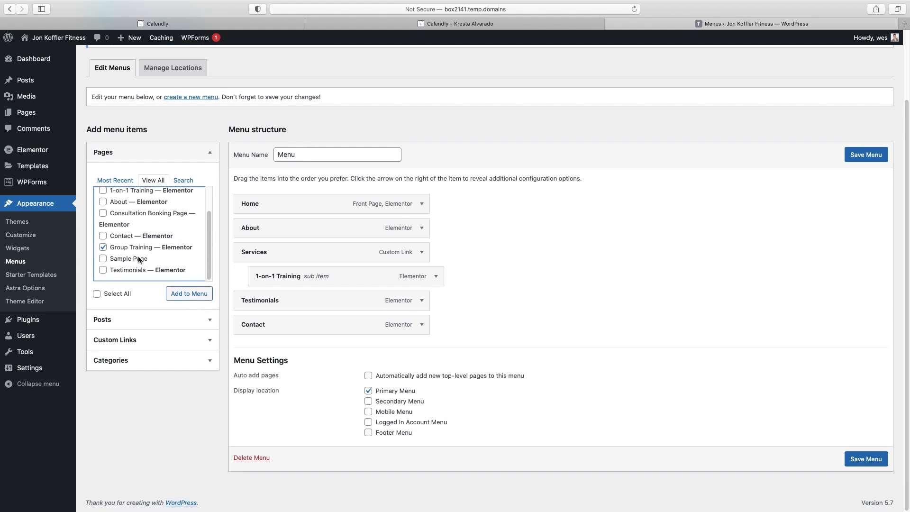
pyautogui.click(190, 293)
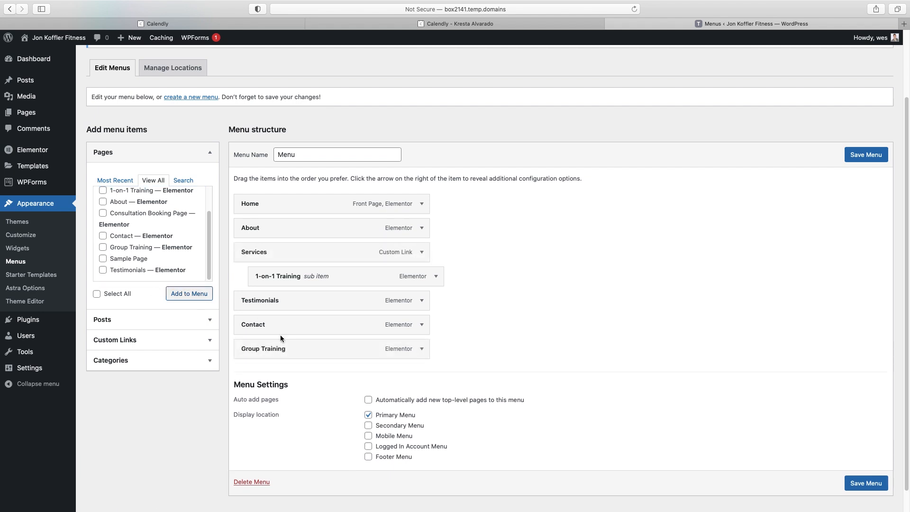
pyautogui.moveTo(259, 349); pyautogui.dragTo(271, 299)
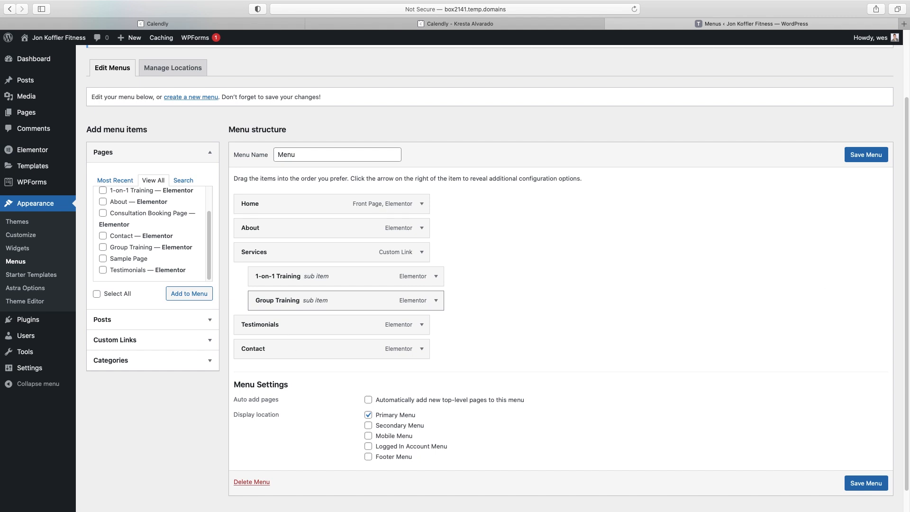
# Save the menu, then view the live Home page from All Pages
pyautogui.click(861, 157)
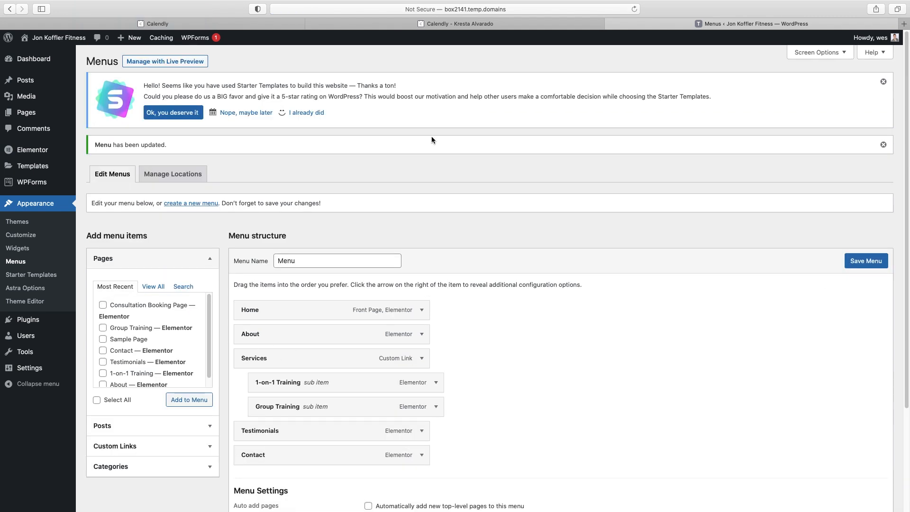
pyautogui.click(25, 114)
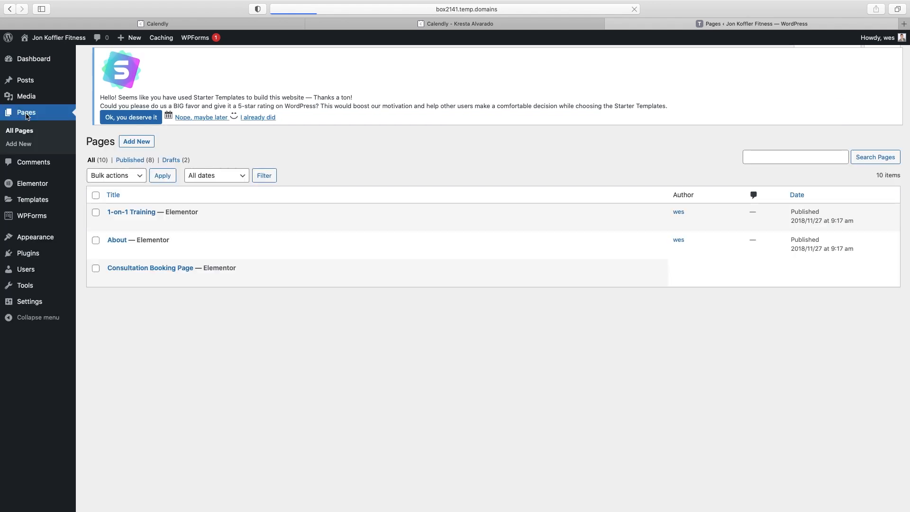
pyautogui.moveTo(167, 338)
pyautogui.click(187, 348)
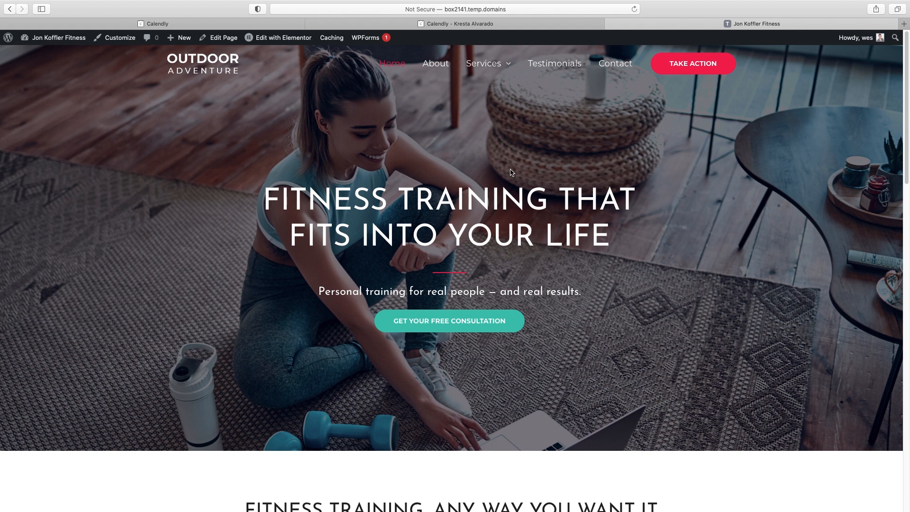
# Open the Astra Customizer from the admin bar and go to Header Builder
pyautogui.click(128, 40)
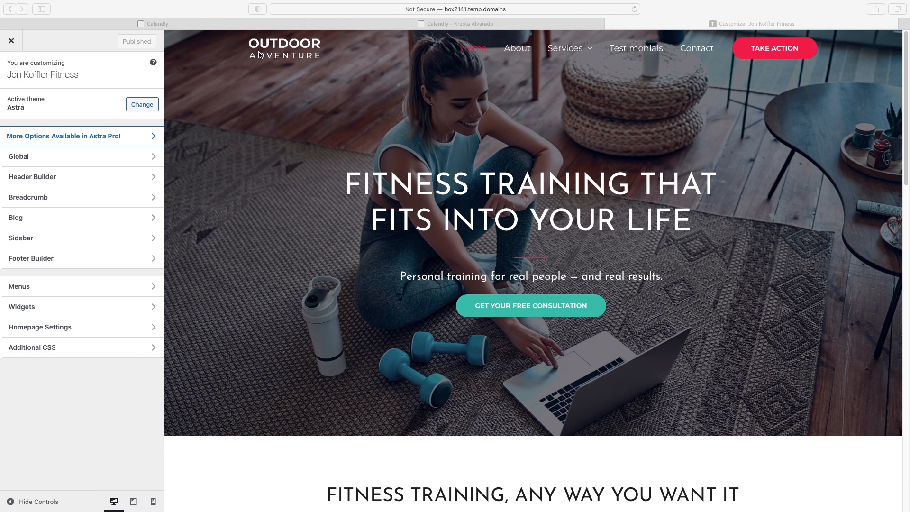
pyautogui.click(32, 176)
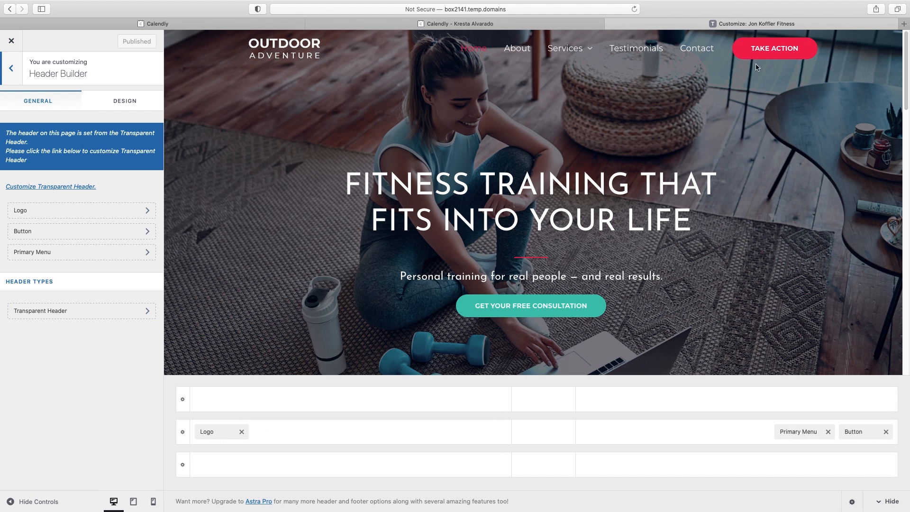
# Replace the header logo with an uncropped JKFitness-logo.png and widen it to 184 px
pyautogui.click(30, 213)
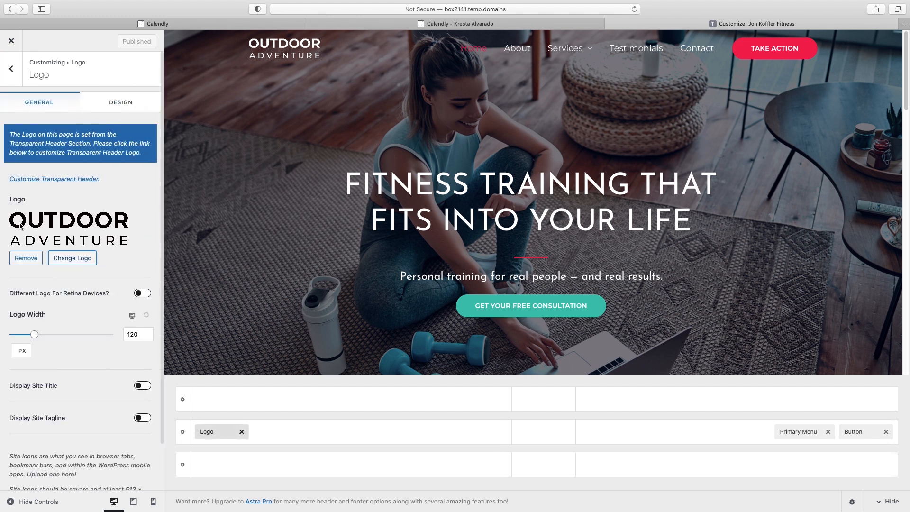
pyautogui.click(64, 257)
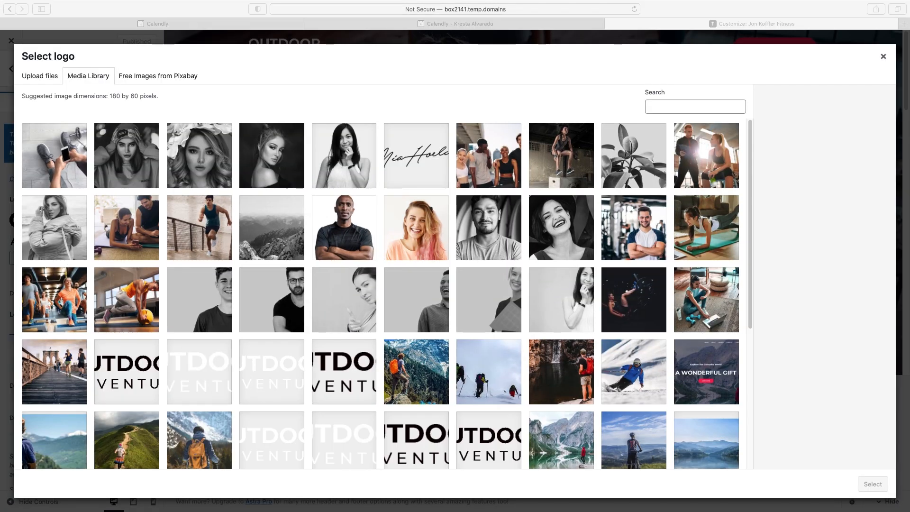
pyautogui.moveTo(549, 121); pyautogui.dragTo(275, 172)
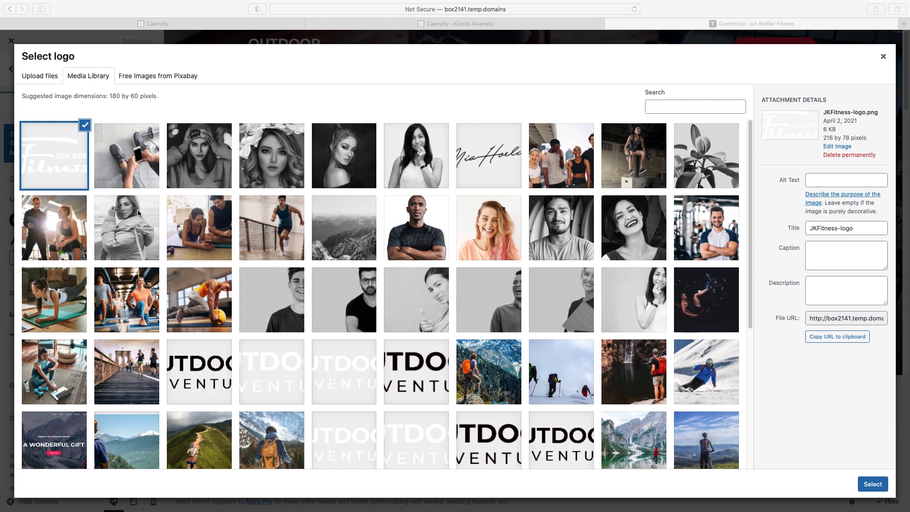
pyautogui.click(872, 484)
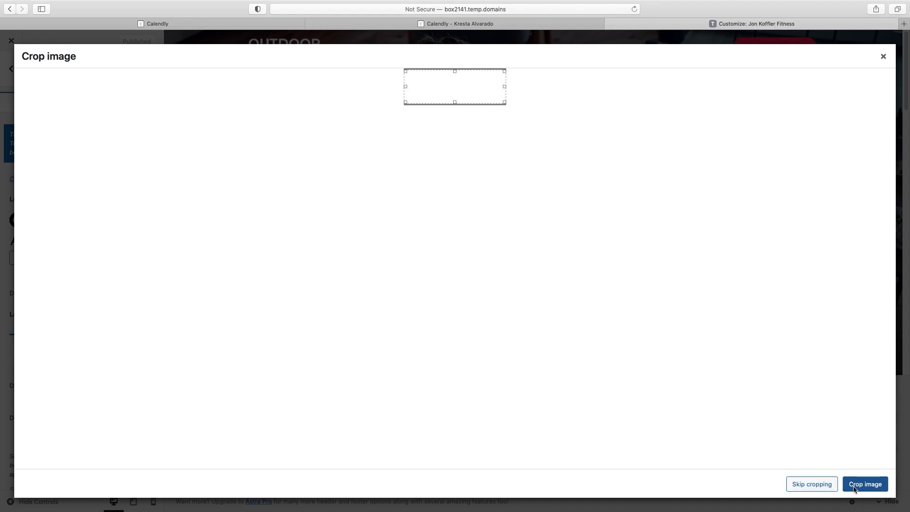
pyautogui.click(812, 484)
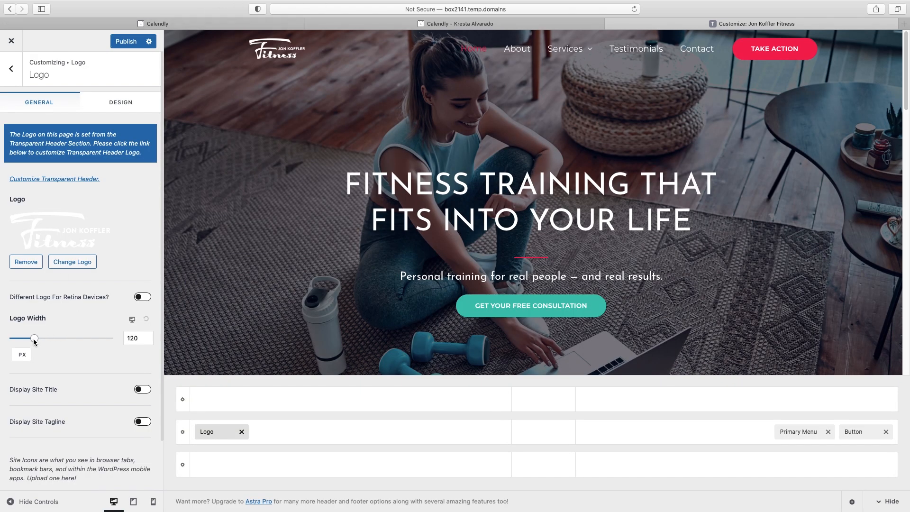
pyautogui.moveTo(34, 341); pyautogui.dragTo(43, 342)
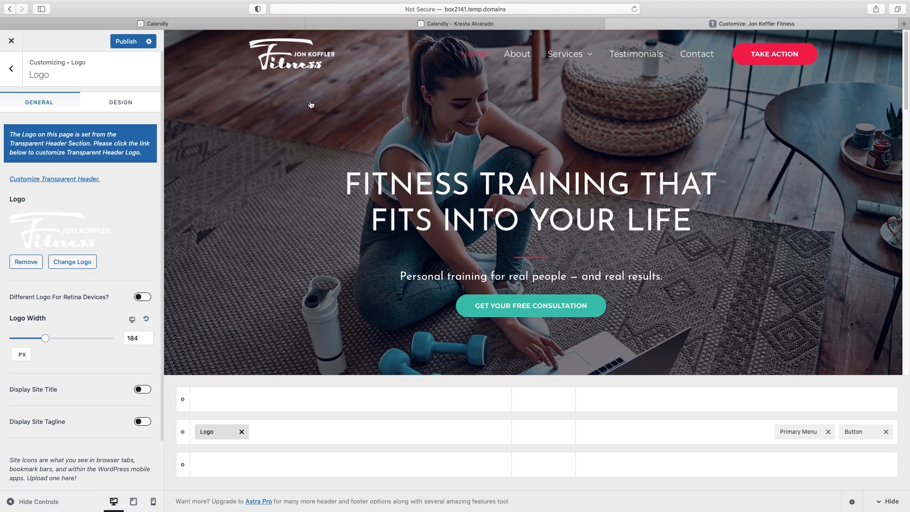
pyautogui.click(11, 71)
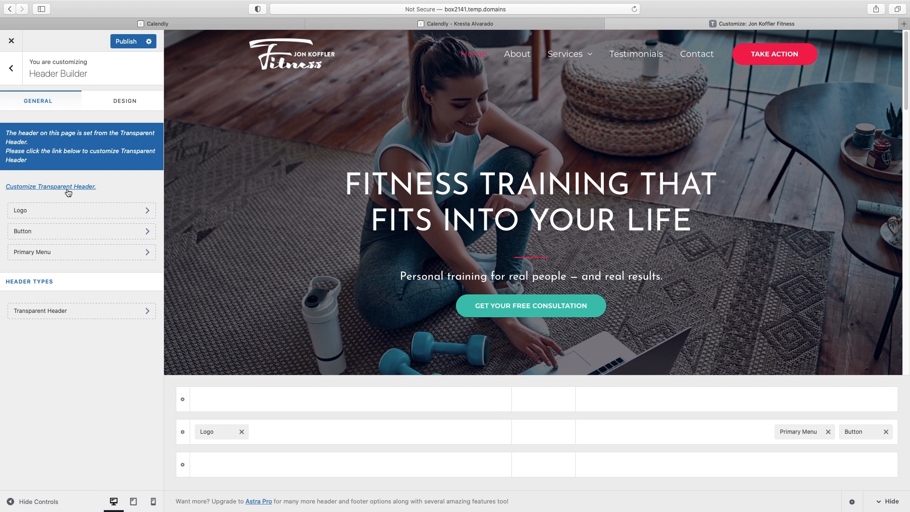
# Change the header button text to 'get your free consultation' and its link to '/'
pyautogui.click(67, 232)
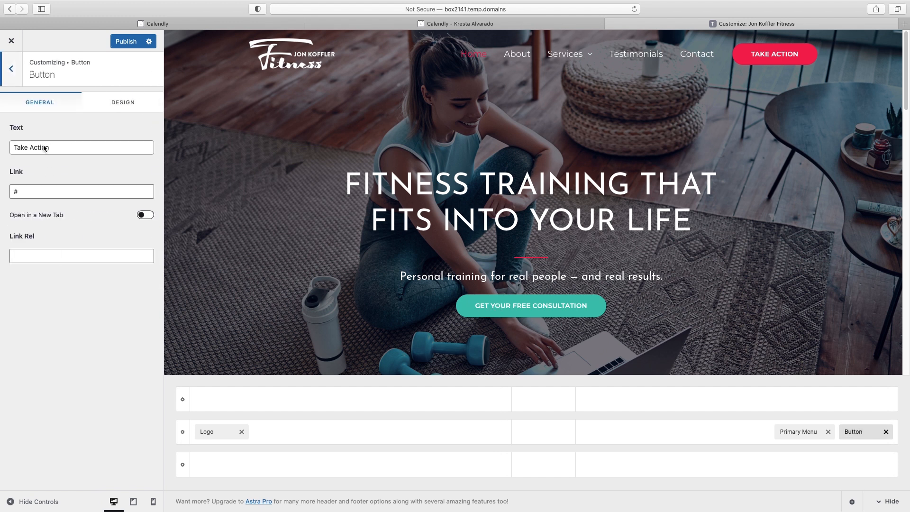
pyautogui.tripleClick(44, 148)
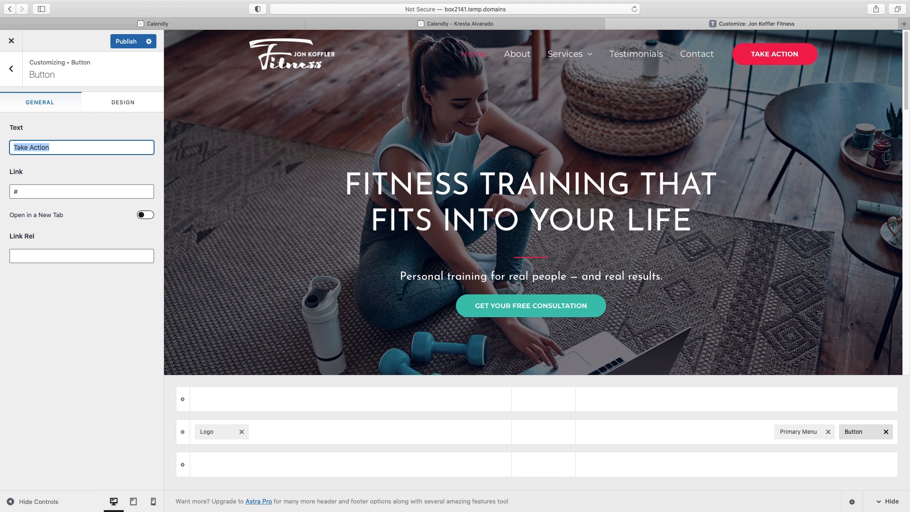
pyautogui.write('get your free consultation')
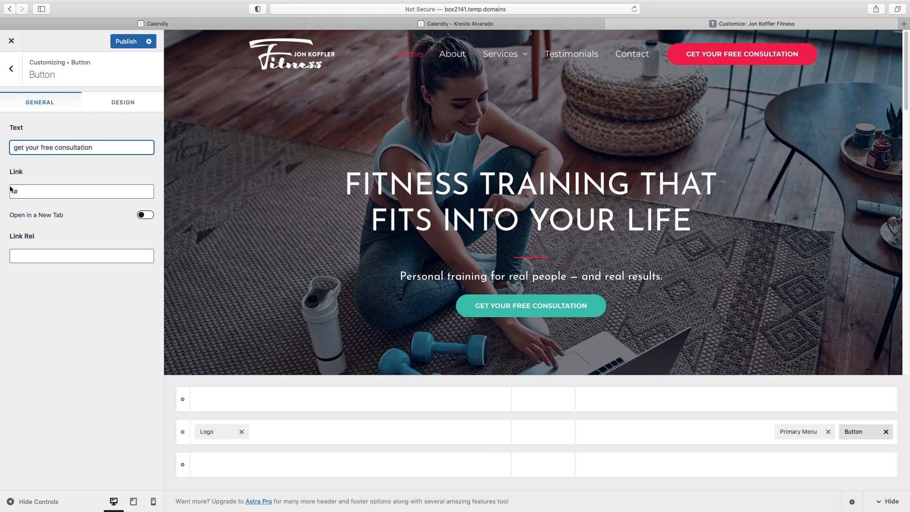
pyautogui.tripleClick(12, 193)
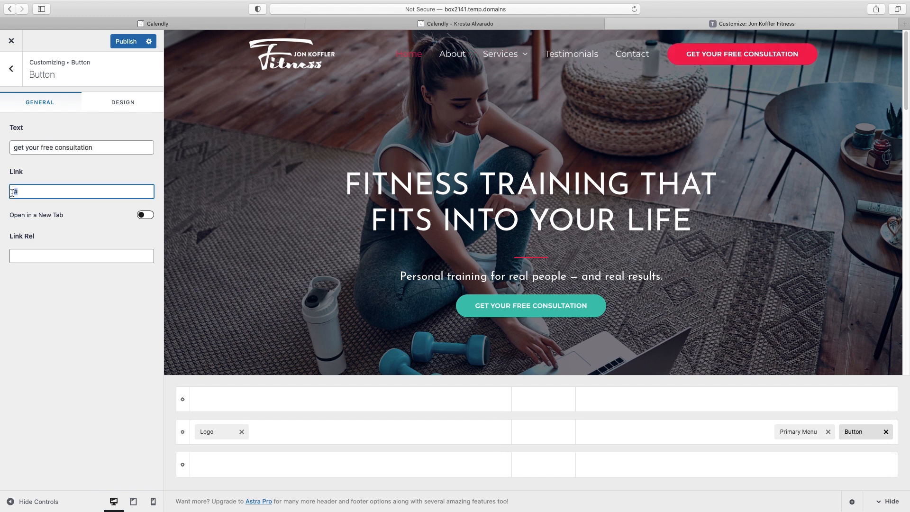
pyautogui.write('/consultation')
pyautogui.click(123, 102)
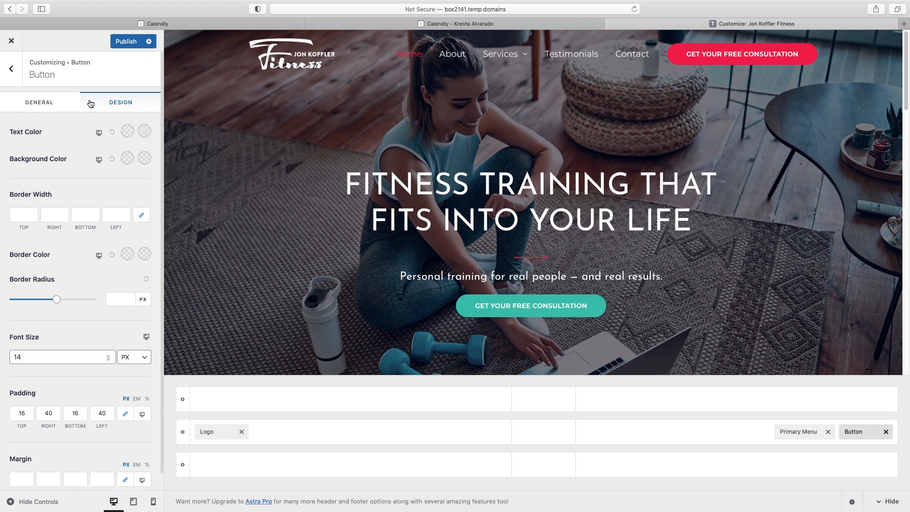
# Set the header button's normal background colour to teal #3ec3b0
pyautogui.click(127, 159)
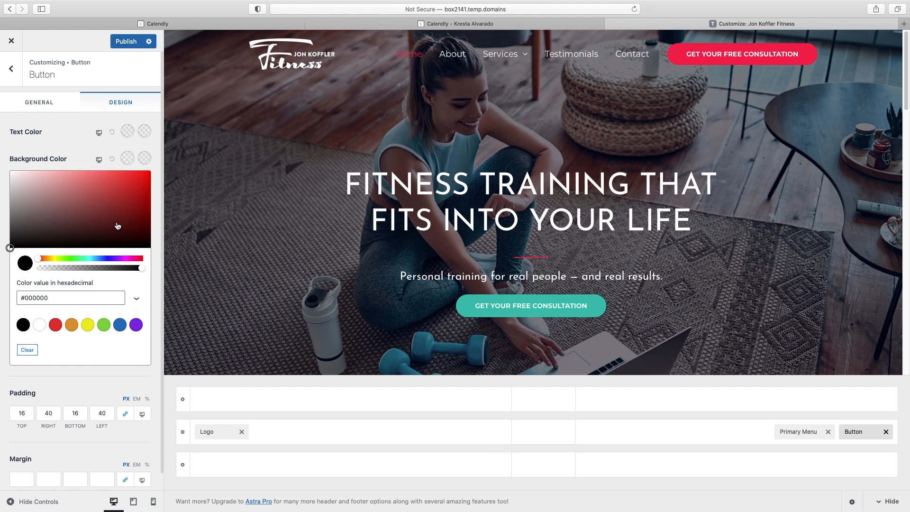
pyautogui.doubleClick(45, 299)
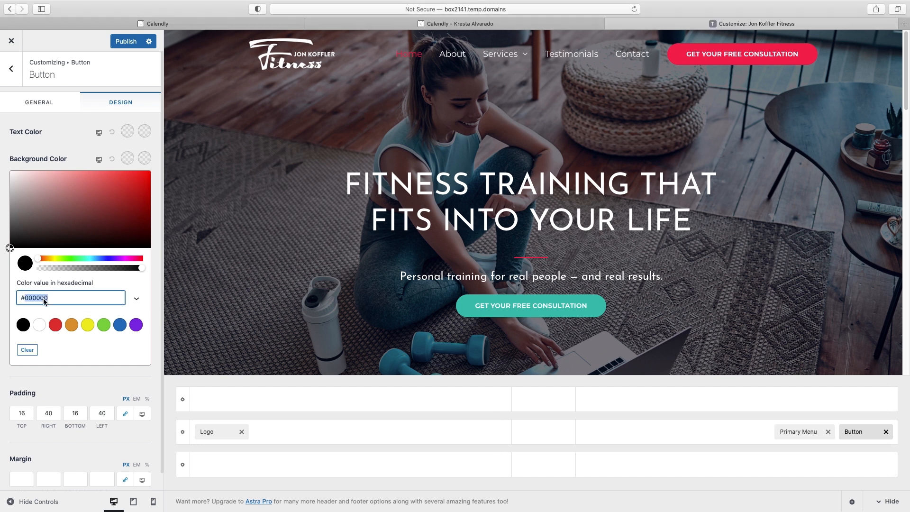
pyautogui.write('3ec3b0')
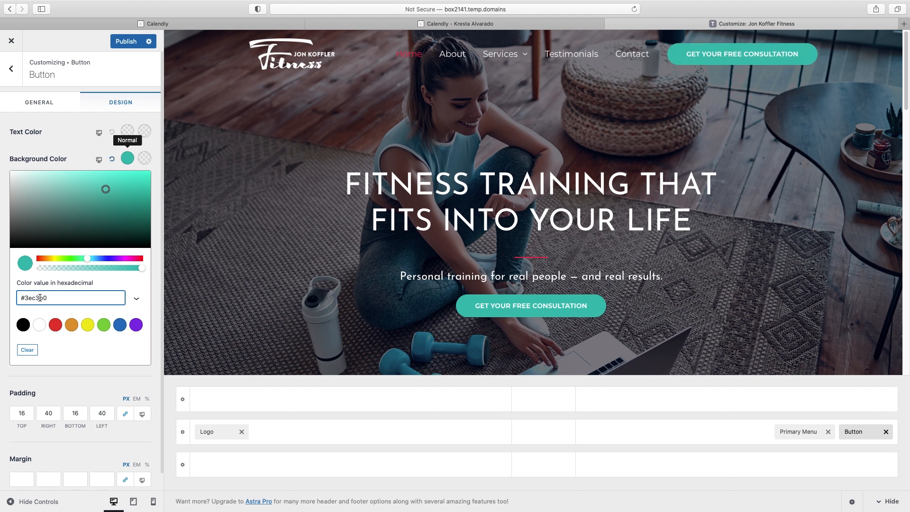
# Set the button's hover background colour to bright red #ff0749
pyautogui.click(143, 158)
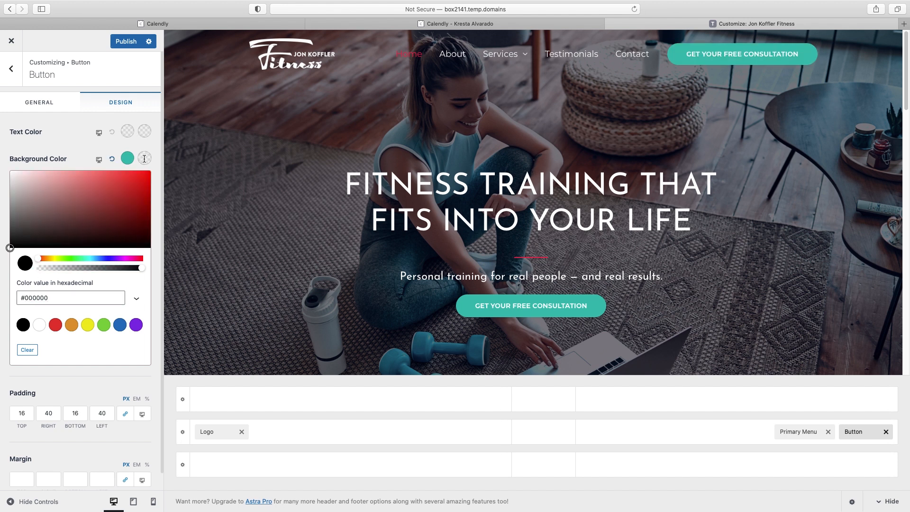
pyautogui.moveTo(39, 259); pyautogui.dragTo(136, 258)
pyautogui.click(139, 182)
pyautogui.moveTo(147, 175); pyautogui.dragTo(147, 172)
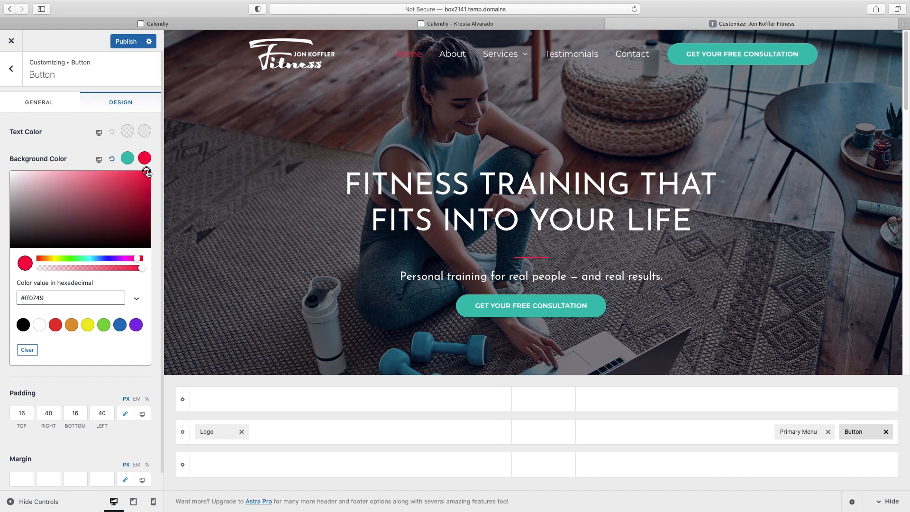
pyautogui.click(86, 155)
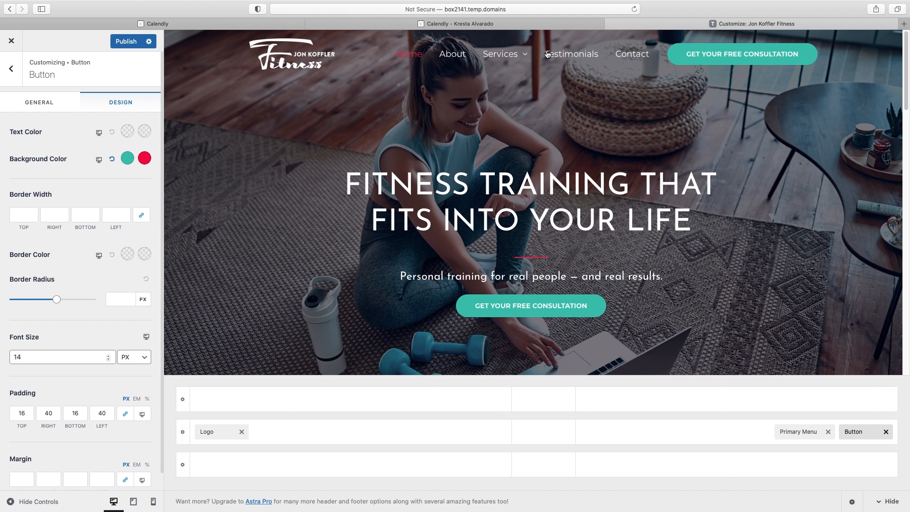
# Open the Primary Menu's Design options and its Menu Font settings
pyautogui.click(515, 63)
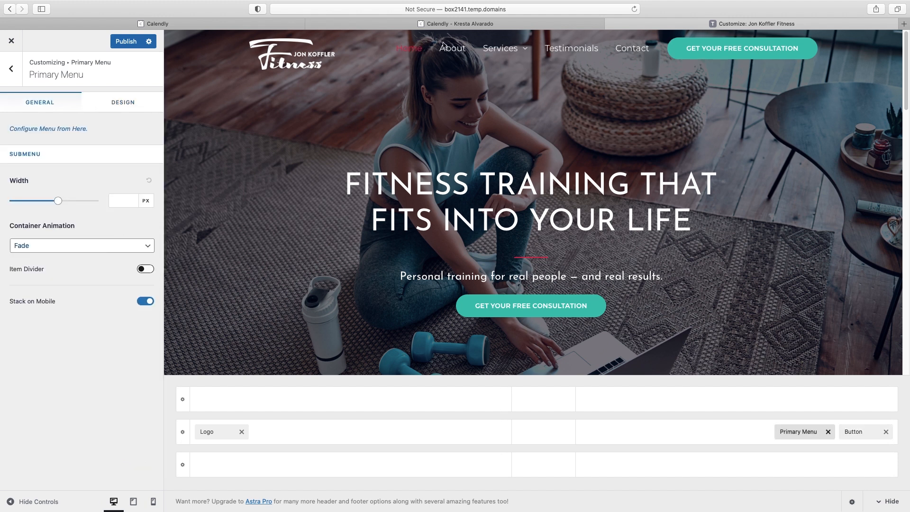
pyautogui.click(129, 104)
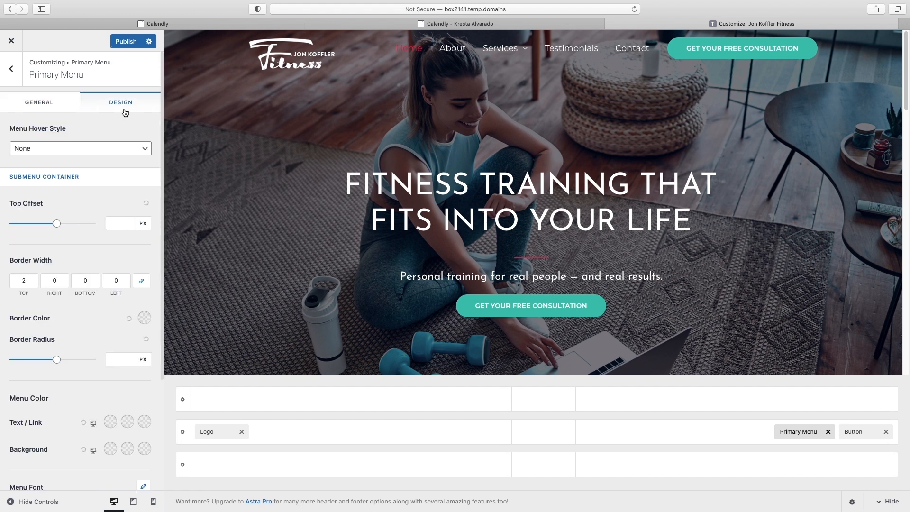
pyautogui.scroll(-5, 125, 116)
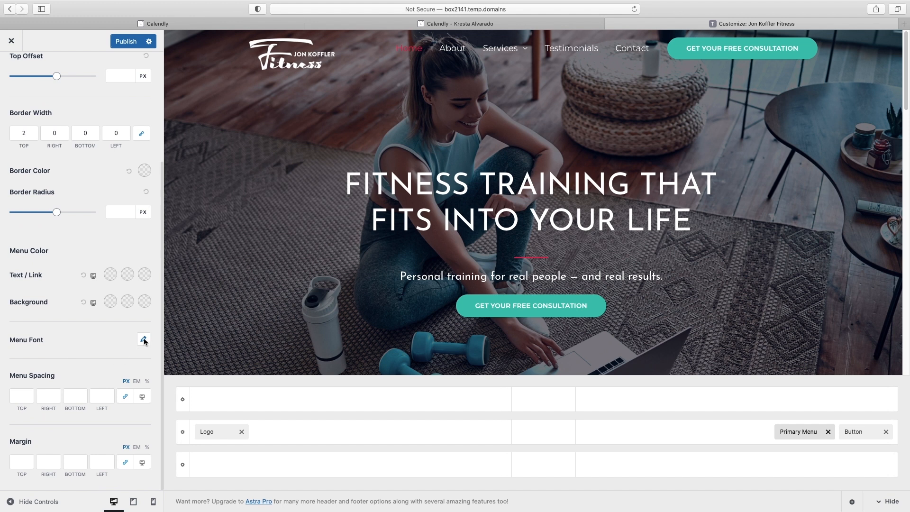
pyautogui.click(144, 339)
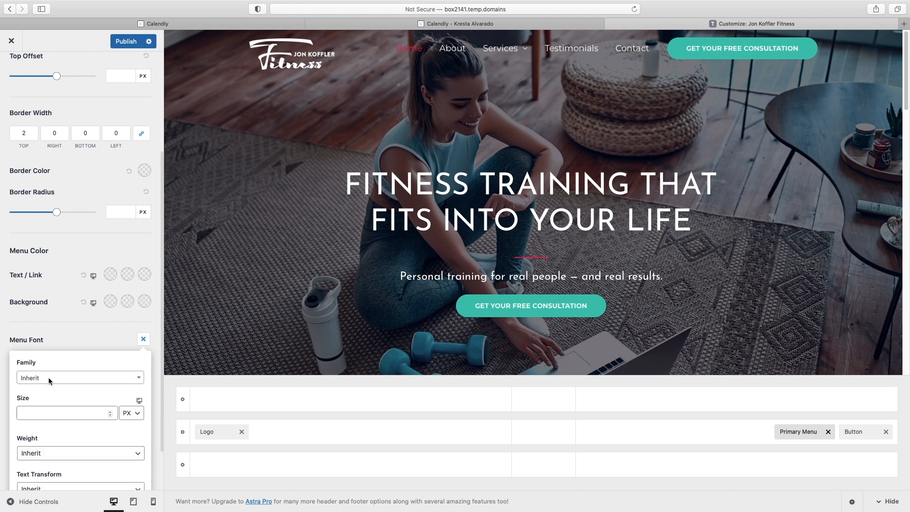
# Set the menu font family to Josefin Sans with Uppercase text transform
pyautogui.click(49, 378)
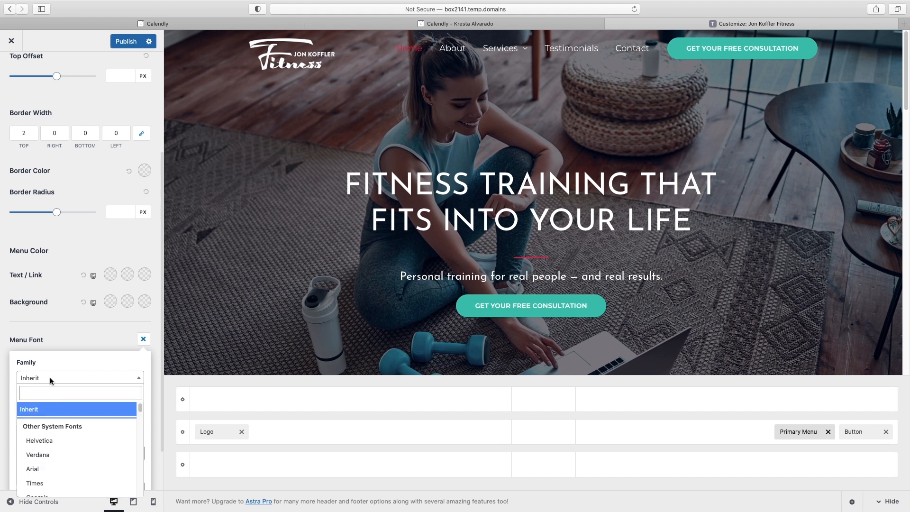
pyautogui.click(45, 396)
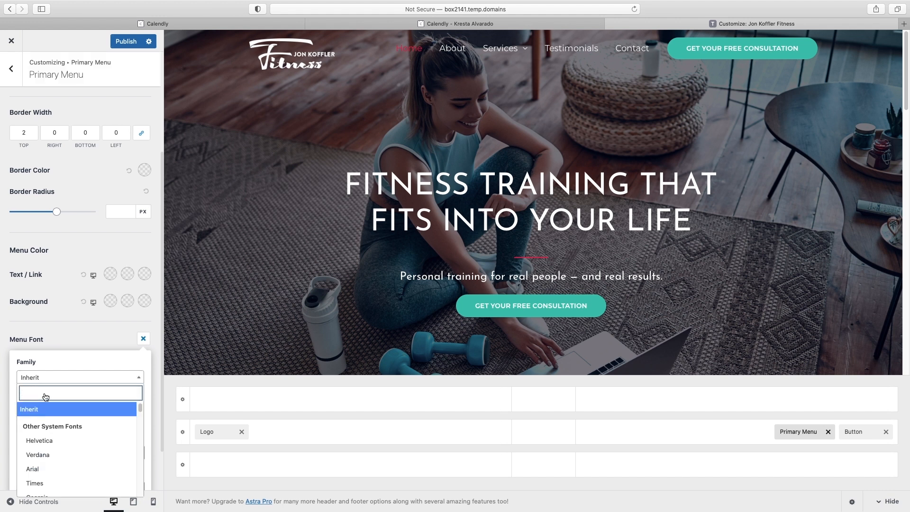
pyautogui.write('jose')
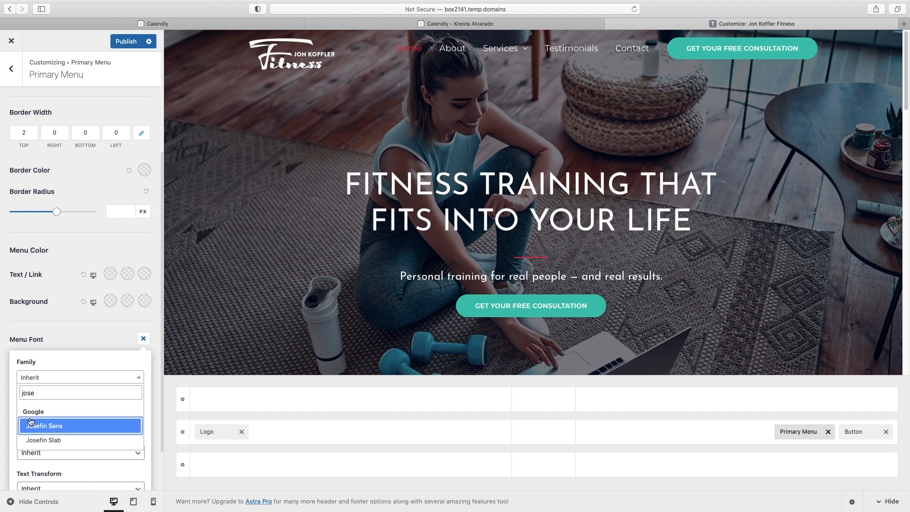
pyautogui.click(40, 430)
pyautogui.scroll(-1, 60, 429)
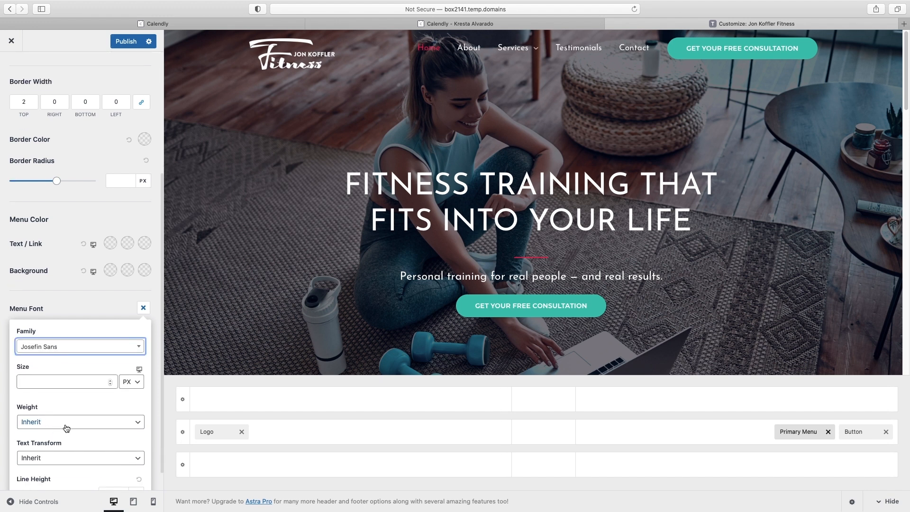
pyautogui.click(62, 457)
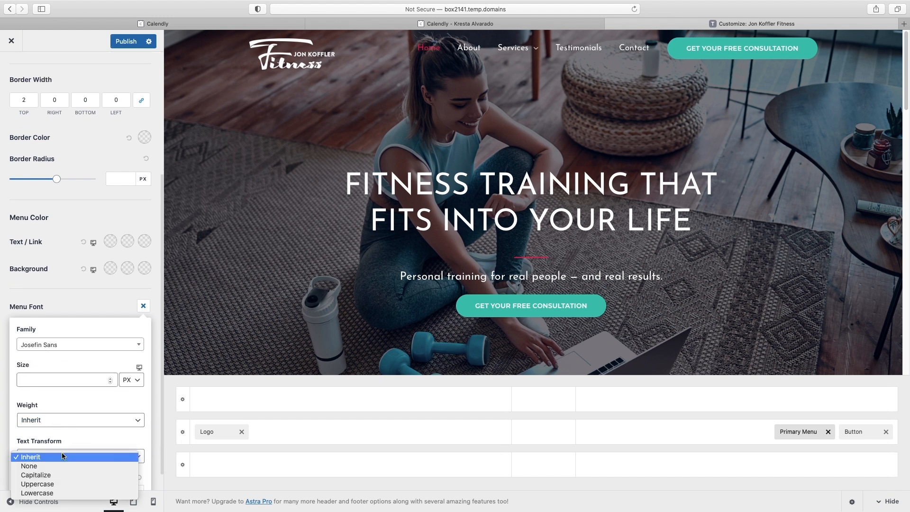
pyautogui.click(63, 483)
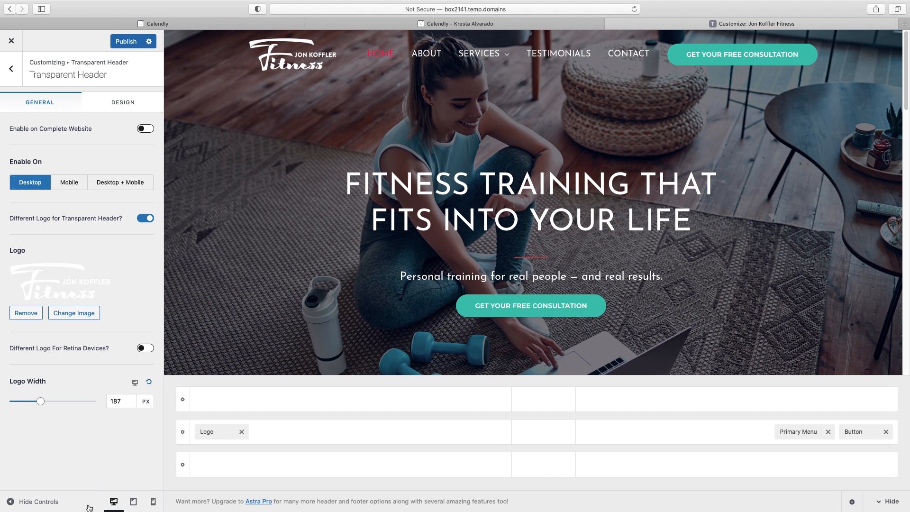
# At mobile preview size, set the transparent header's background overlay to black
pyautogui.click(154, 502)
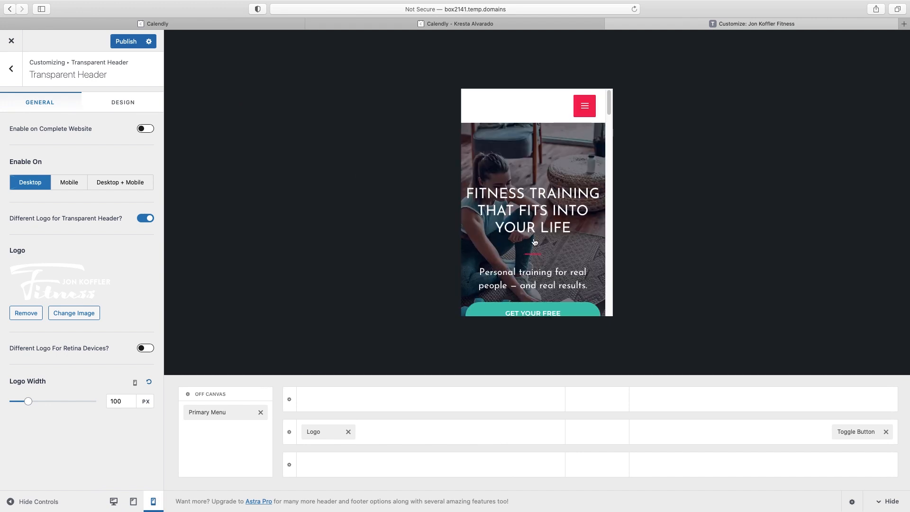
pyautogui.scroll(-5, 575, 202)
pyautogui.scroll(5, 575, 202)
pyautogui.click(127, 106)
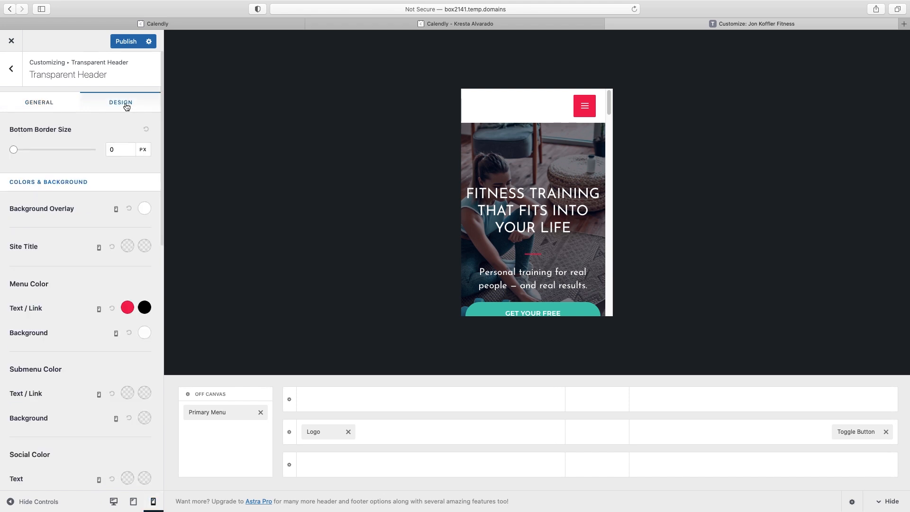
pyautogui.click(145, 210)
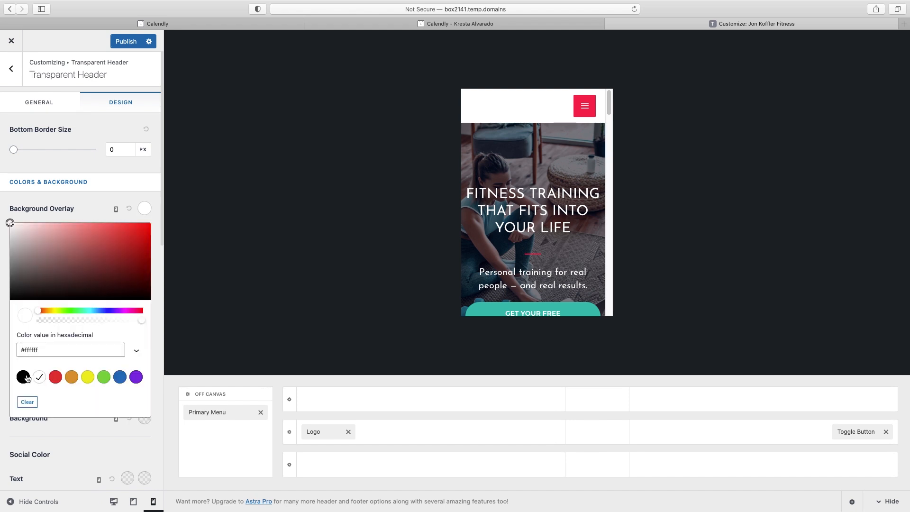
pyautogui.click(25, 378)
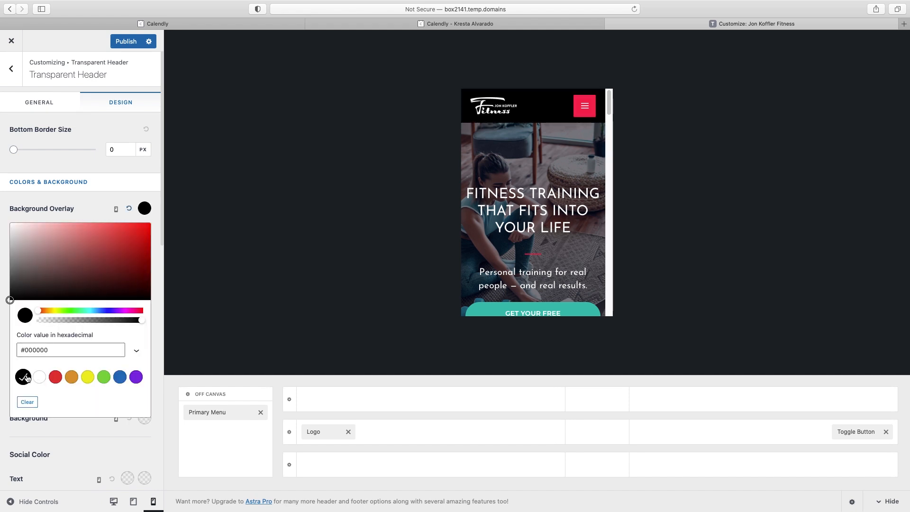
# Check the mobile menu in the preview with the Services submenu expanded
pyautogui.moveTo(609, 105); pyautogui.dragTo(608, 210)
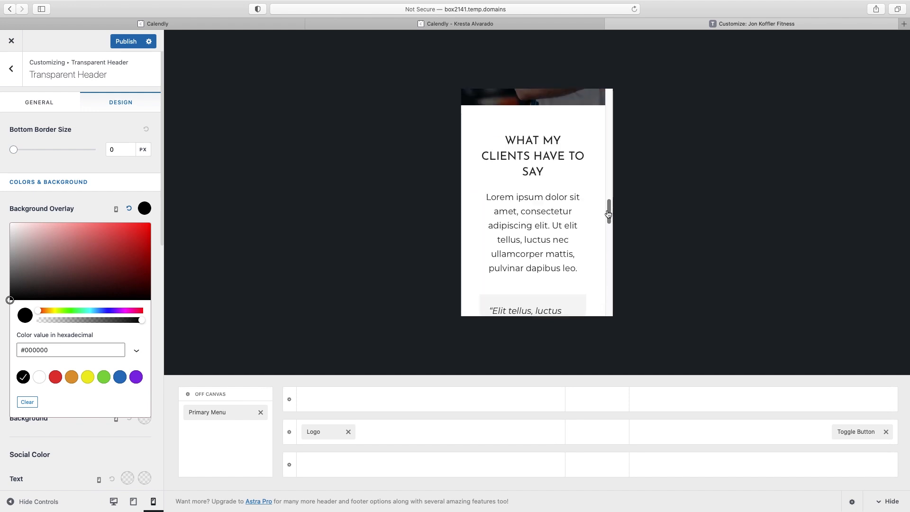
pyautogui.scroll(15, 604, 182)
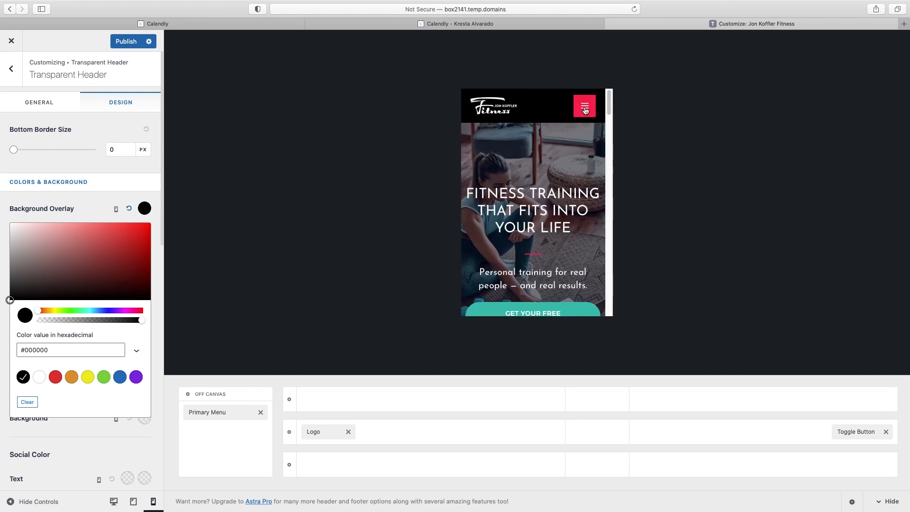
pyautogui.click(585, 110)
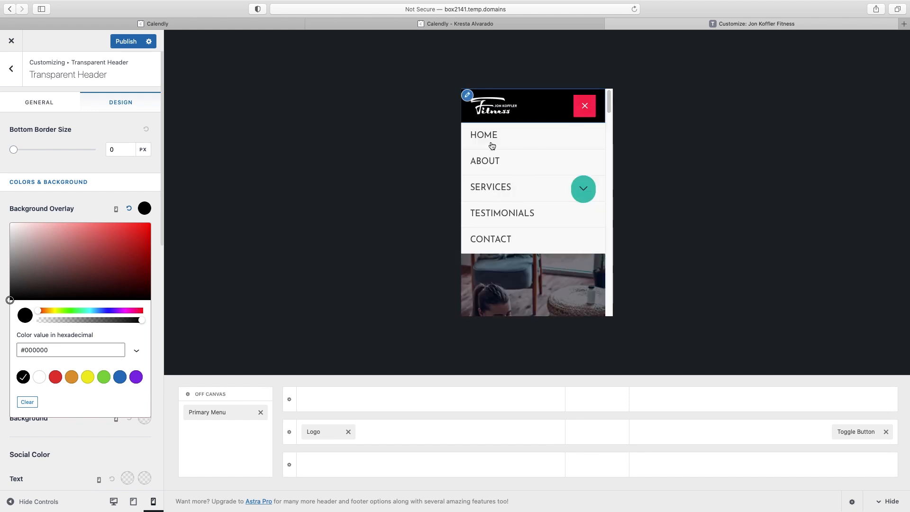
pyautogui.click(583, 189)
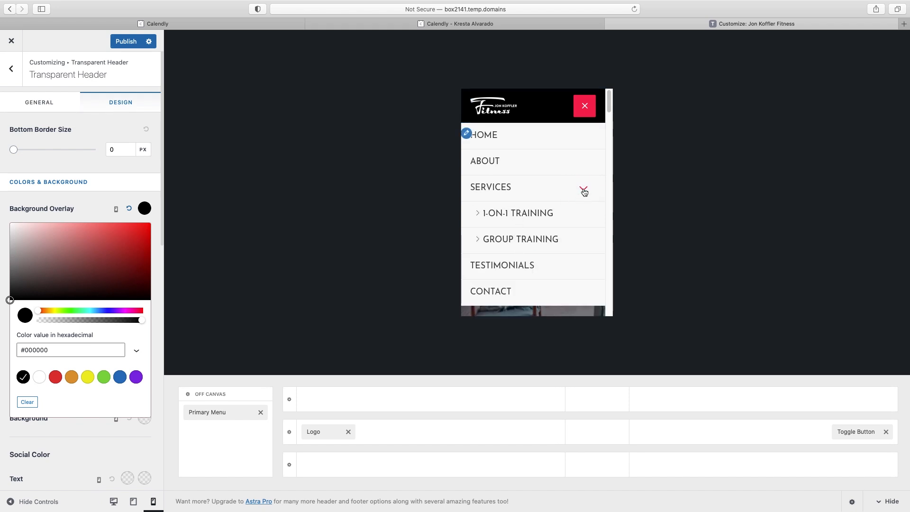
# Make the header overlay black at tablet width too and publish the changes
pyautogui.click(133, 503)
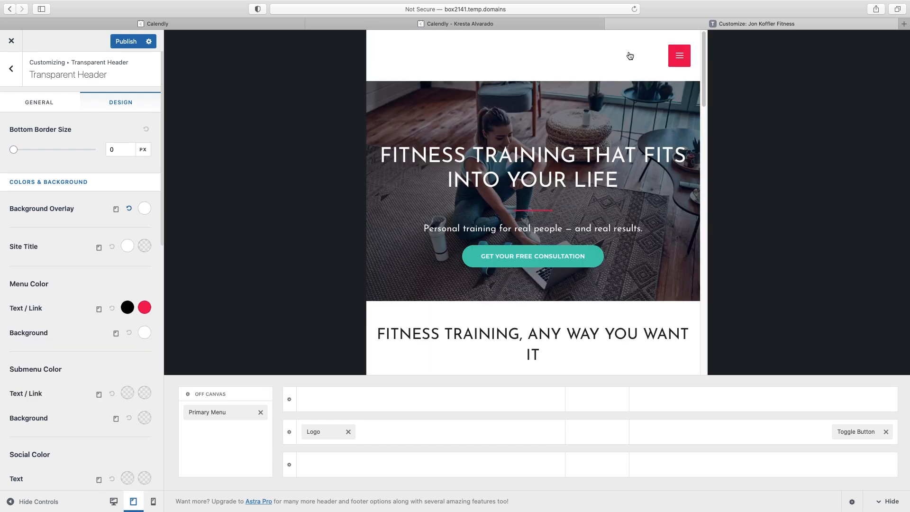
pyautogui.click(144, 209)
pyautogui.click(23, 377)
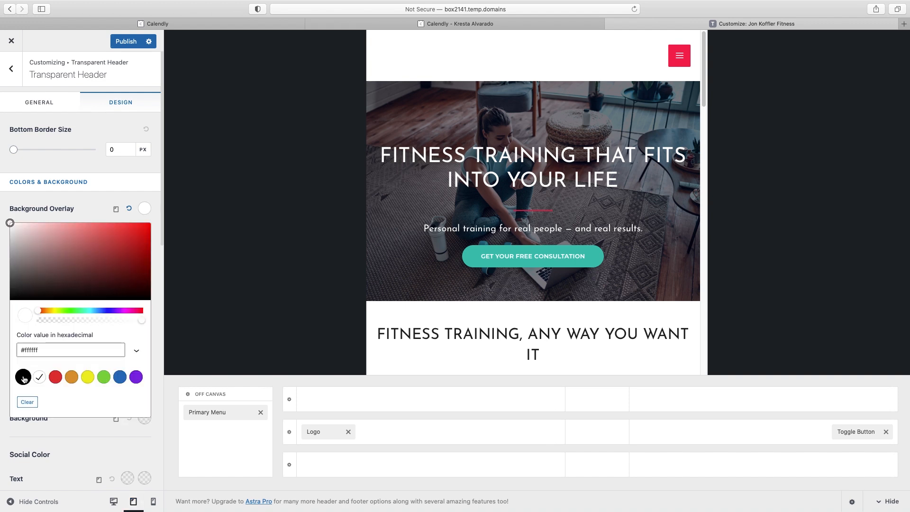
pyautogui.click(127, 42)
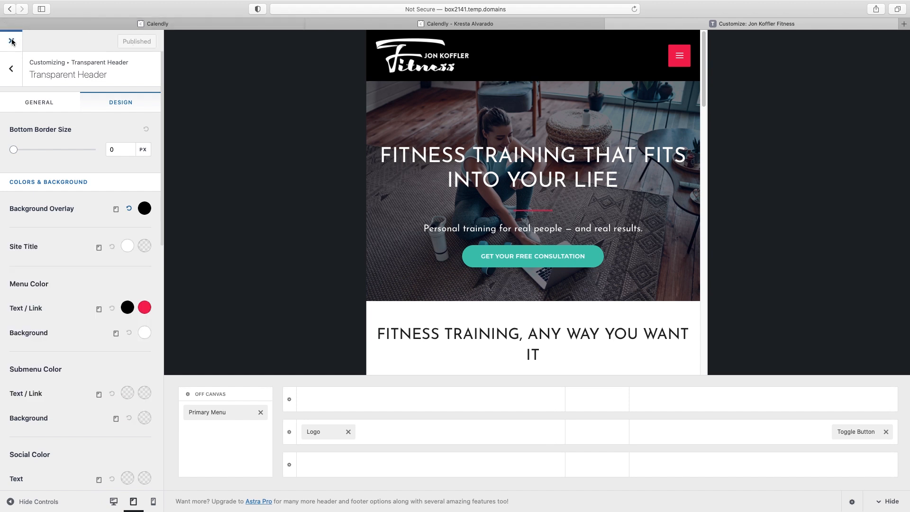
# Close the Customizer and scroll through the live homepage
pyautogui.click(12, 41)
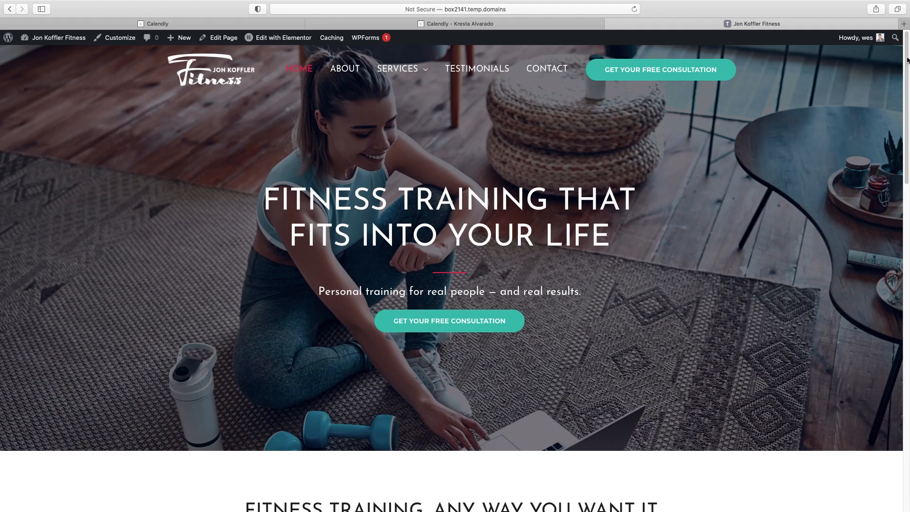
pyautogui.scroll(-10, 907, 59)
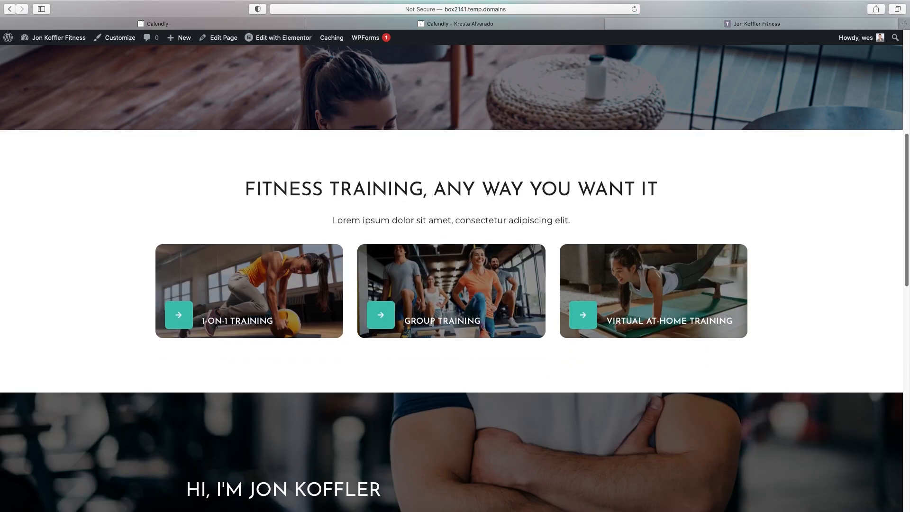
pyautogui.scroll(-4, 902, 55)
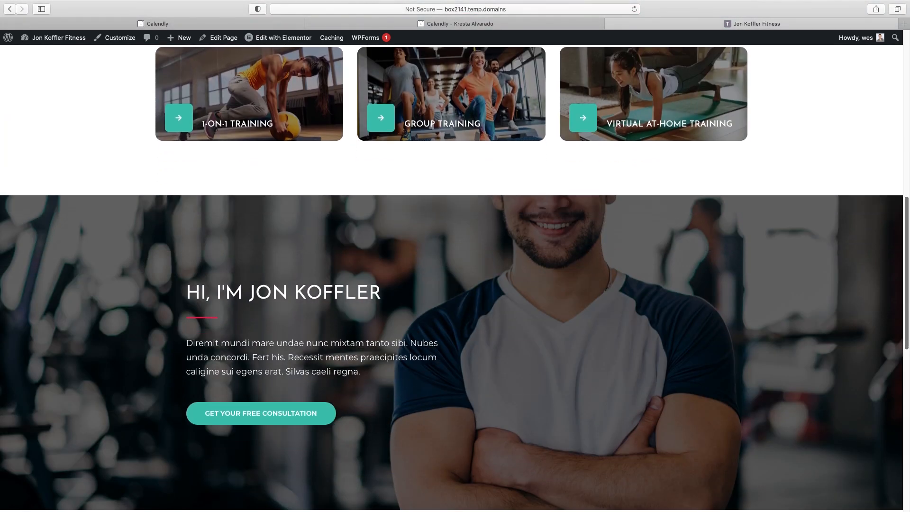
pyautogui.scroll(13, 902, 55)
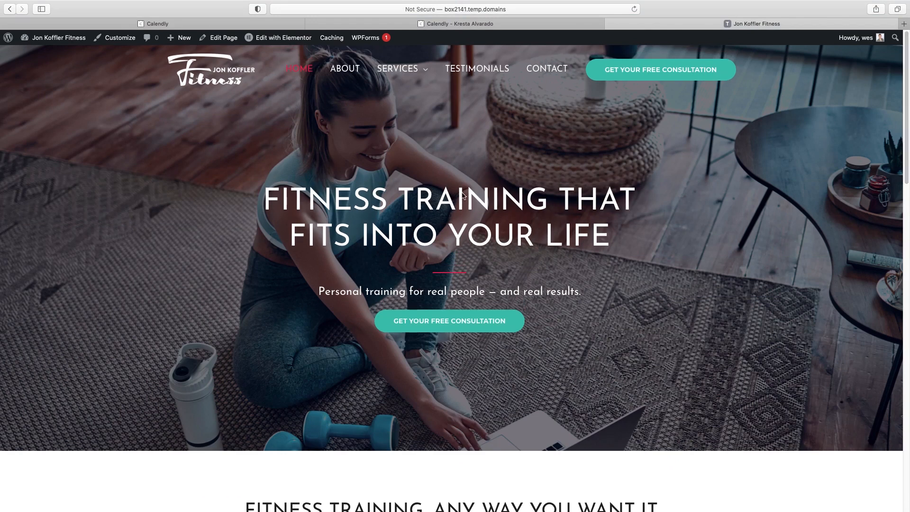
# Edit the homepage with Elementor, select the hero consultation button, and open a live preview
pyautogui.click(286, 41)
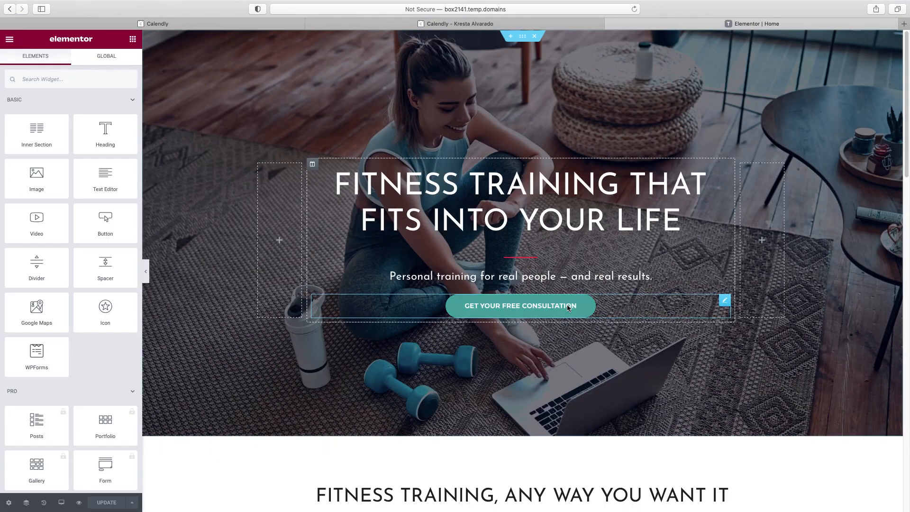
pyautogui.click(567, 304)
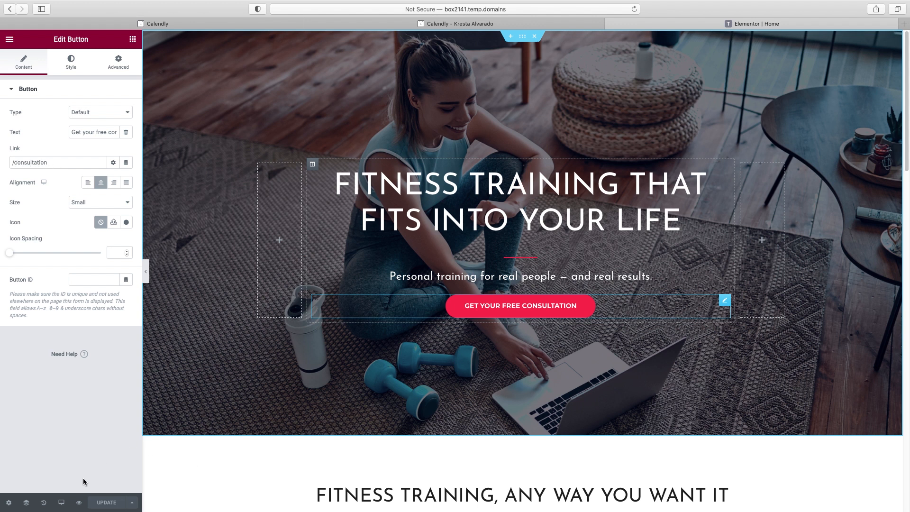
pyautogui.click(79, 503)
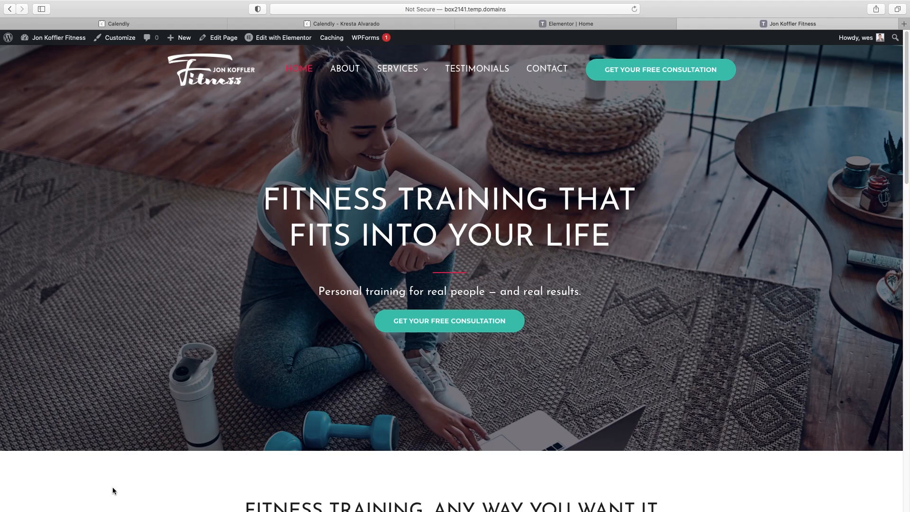
pyautogui.scroll(-1, 374, 308)
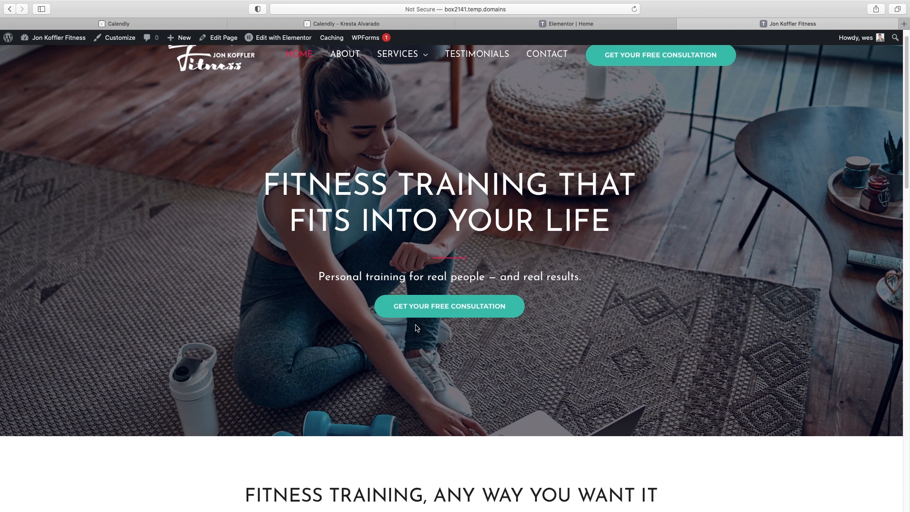
# Test the hero consultation button, close the 404 page, and recheck its link in the editor
pyautogui.click(444, 306)
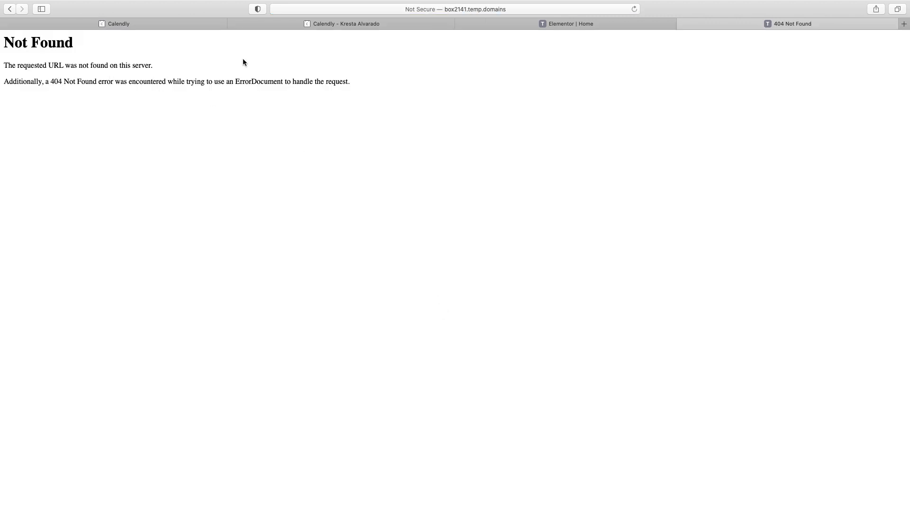
pyautogui.press('super+w')
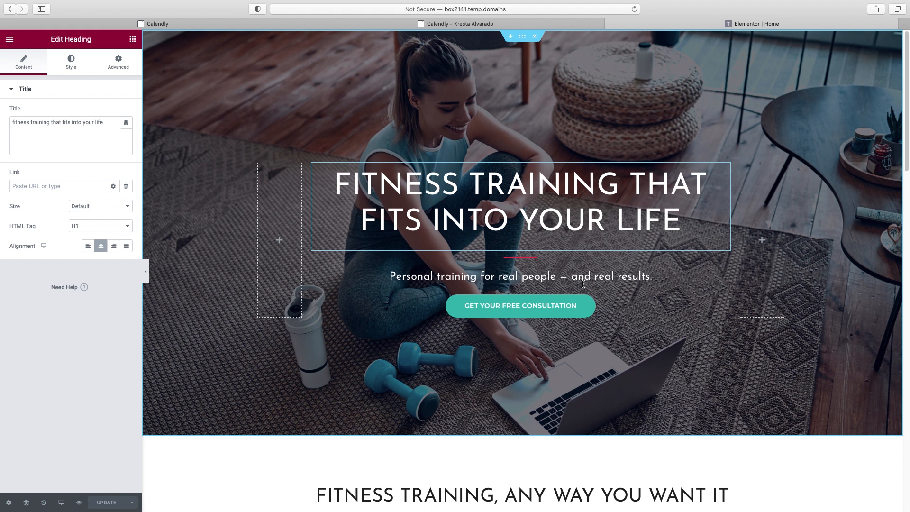
pyautogui.click(574, 307)
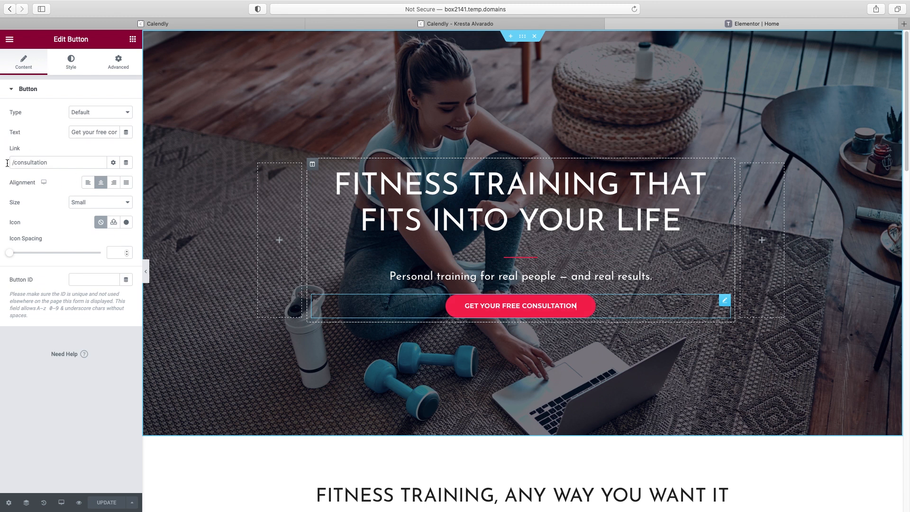
pyautogui.scroll(-10, 514, 269)
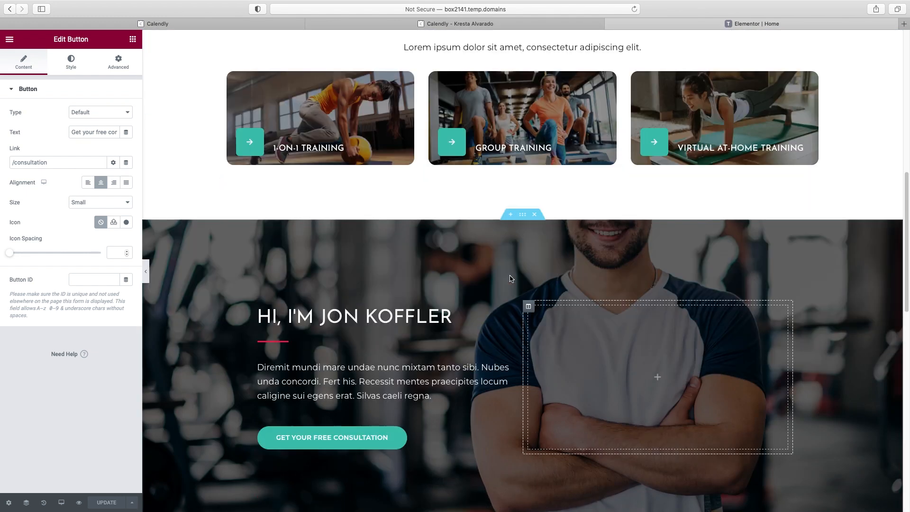
pyautogui.scroll(-3, 511, 278)
pyautogui.click(380, 290)
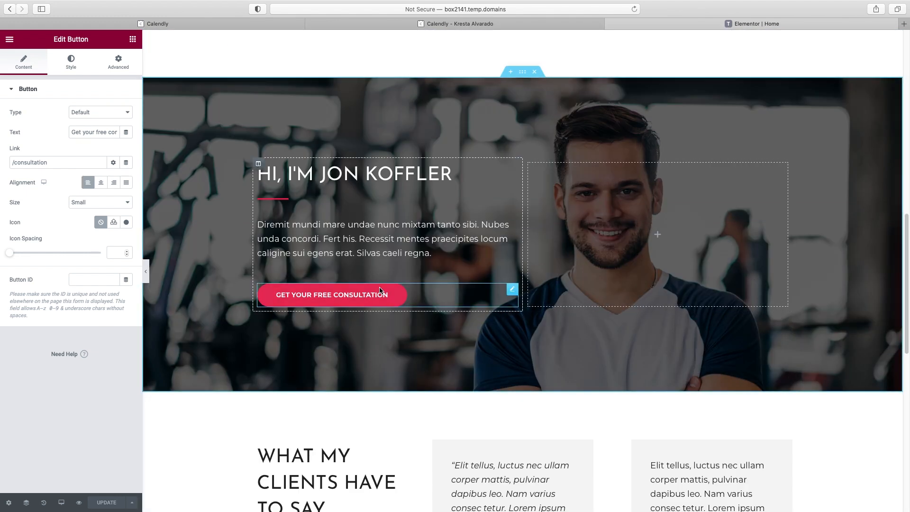
pyautogui.scroll(-9, 588, 307)
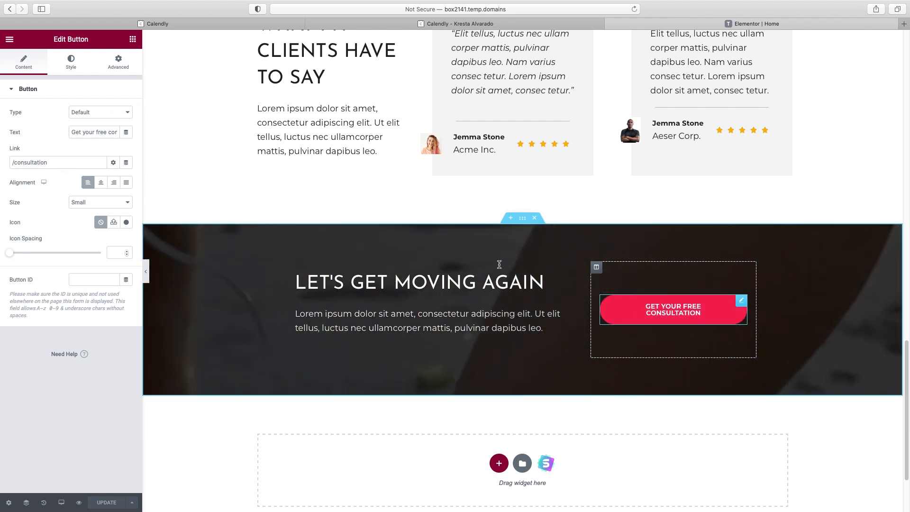
pyautogui.scroll(9, 499, 266)
pyautogui.scroll(4, 499, 267)
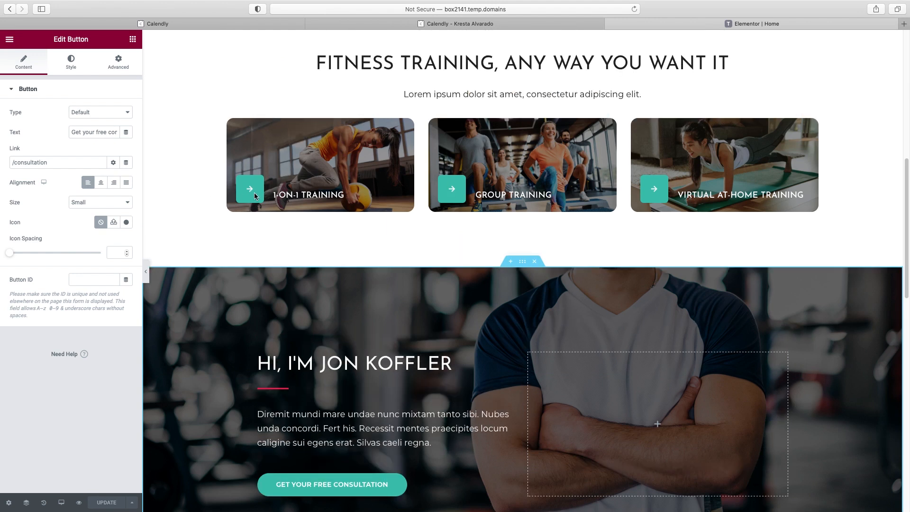
pyautogui.scroll(2, 254, 192)
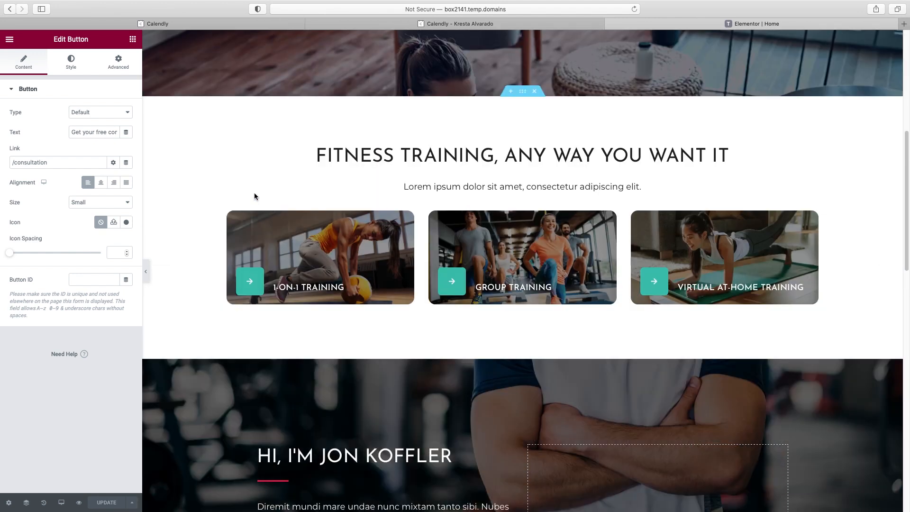
# Replace the # links on the 1-on-1 Training and Group Training arrow icons with /1-on-1-training and /group-training
pyautogui.click(251, 277)
pyautogui.doubleClick(12, 232)
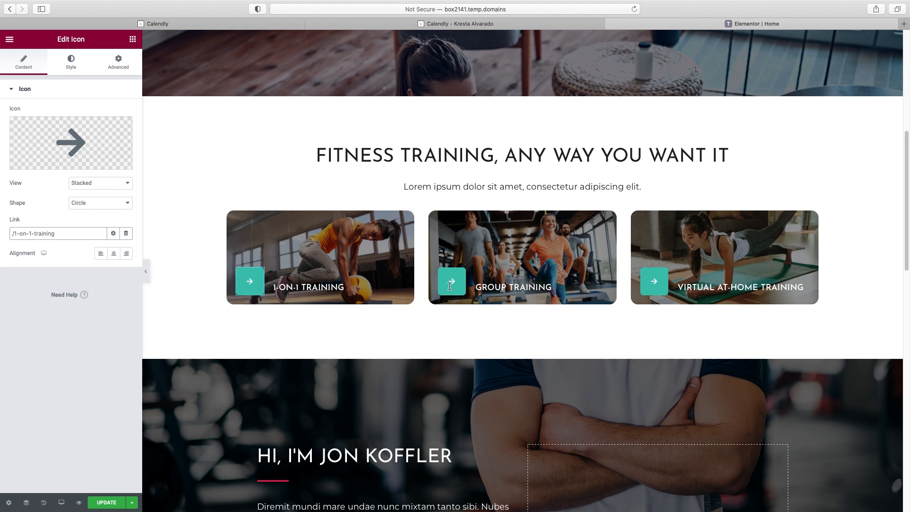
pyautogui.click(450, 284)
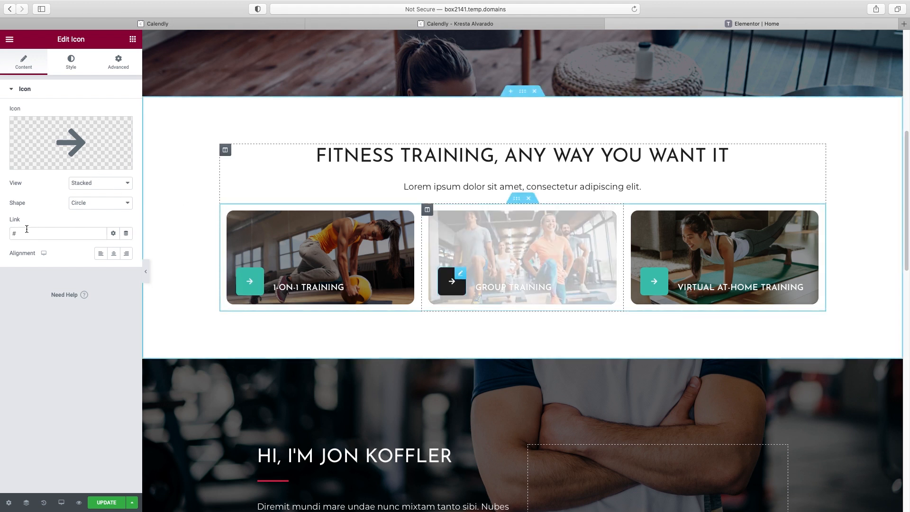
pyautogui.moveTo(26, 232); pyautogui.dragTo(1, 232)
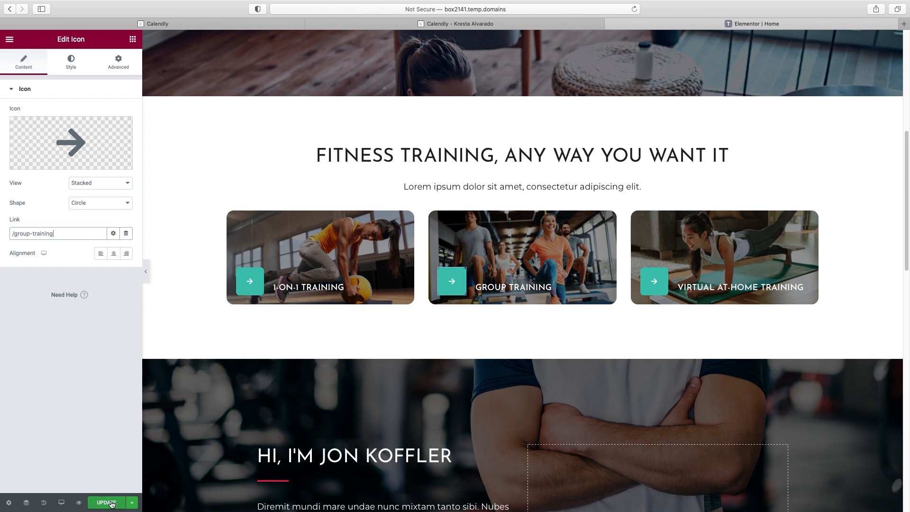
pyautogui.scroll(-3, 858, 338)
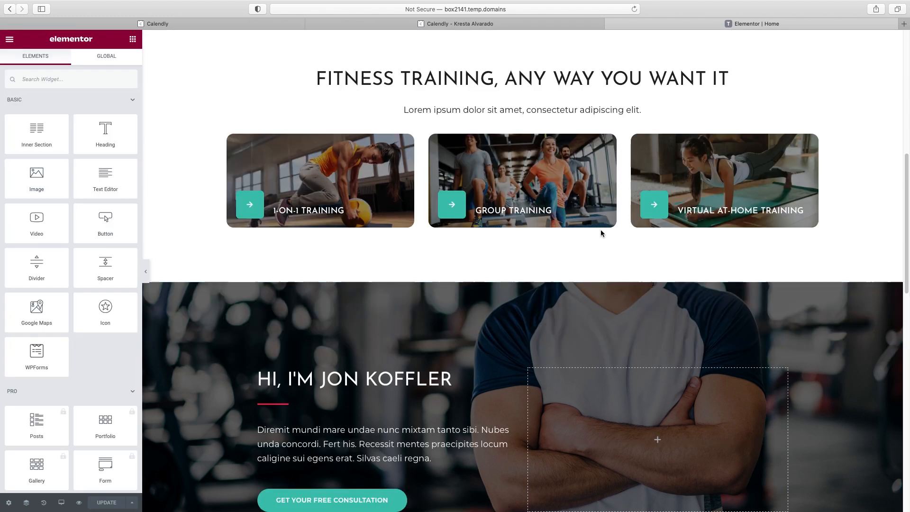
pyautogui.scroll(10, 663, 228)
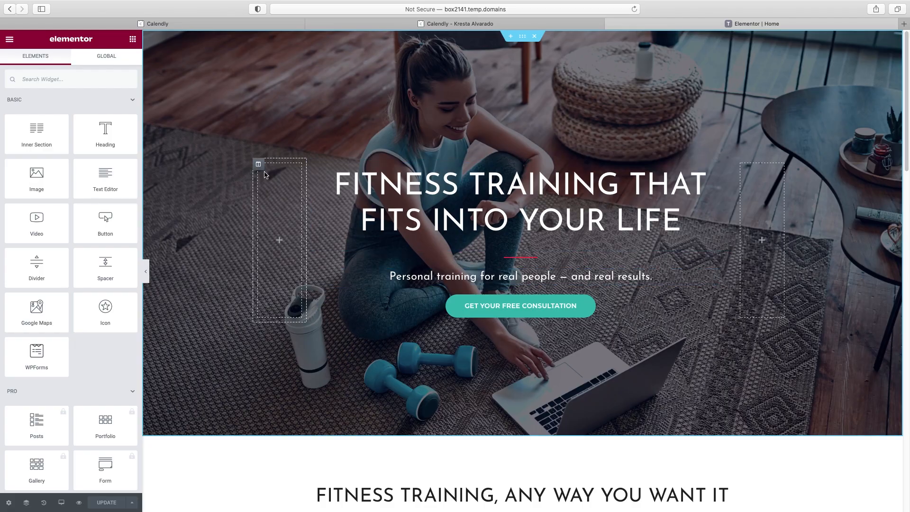